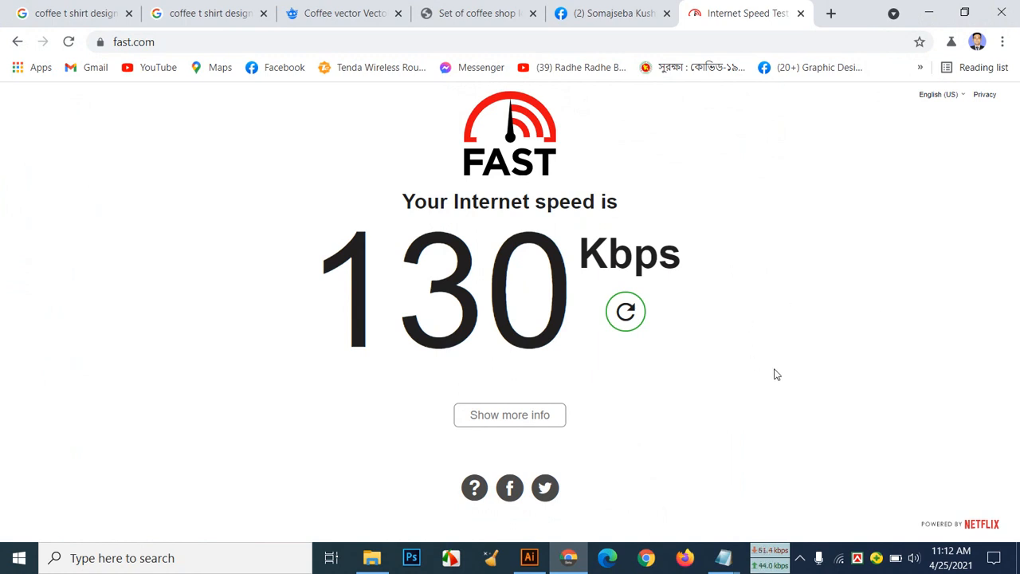
Look through the open browser pages with coffee T-shirt designs and Freepik coffee vectors for reference
{"action": "left_click", "coordinate": [534, 555]}
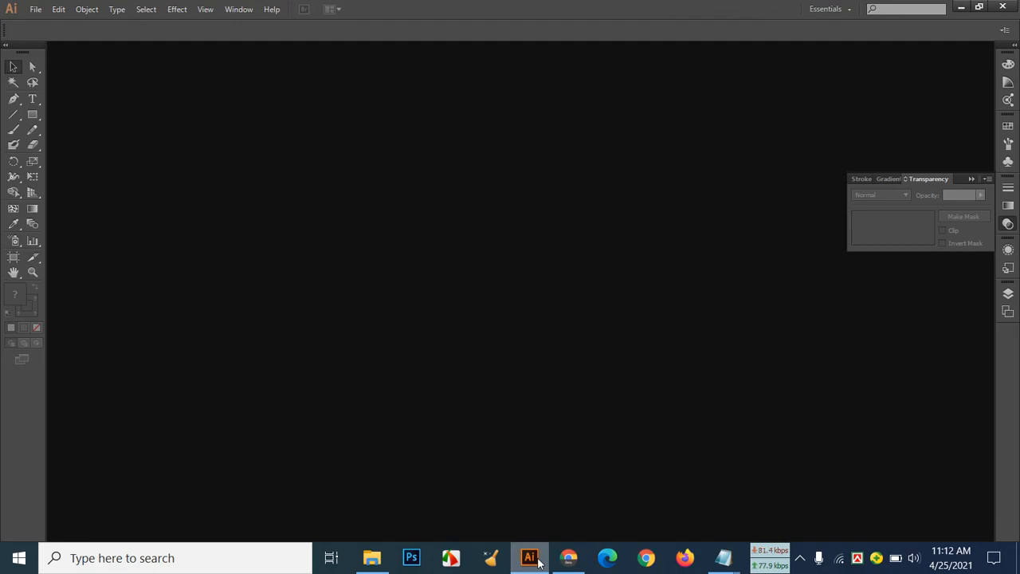
{"action": "left_click", "coordinate": [538, 562]}
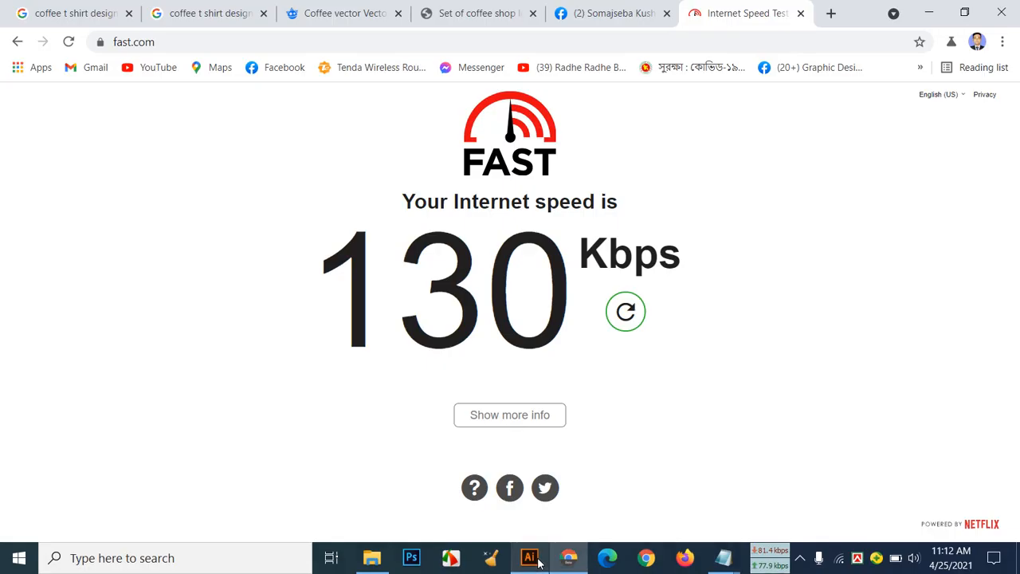
{"action": "left_click", "coordinate": [186, 13]}
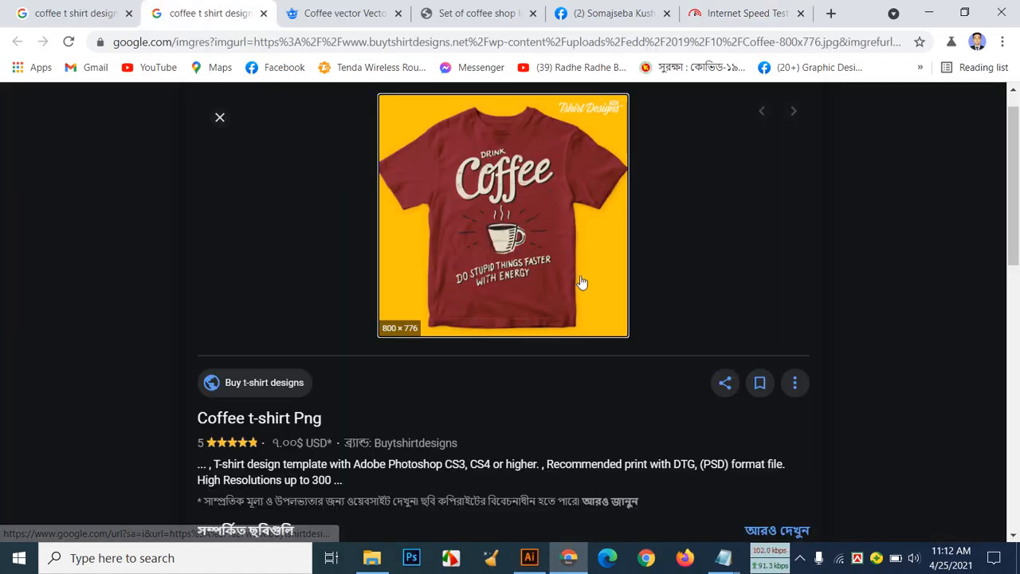
{"action": "left_click", "coordinate": [360, 10]}
{"action": "left_click", "coordinate": [453, 12]}
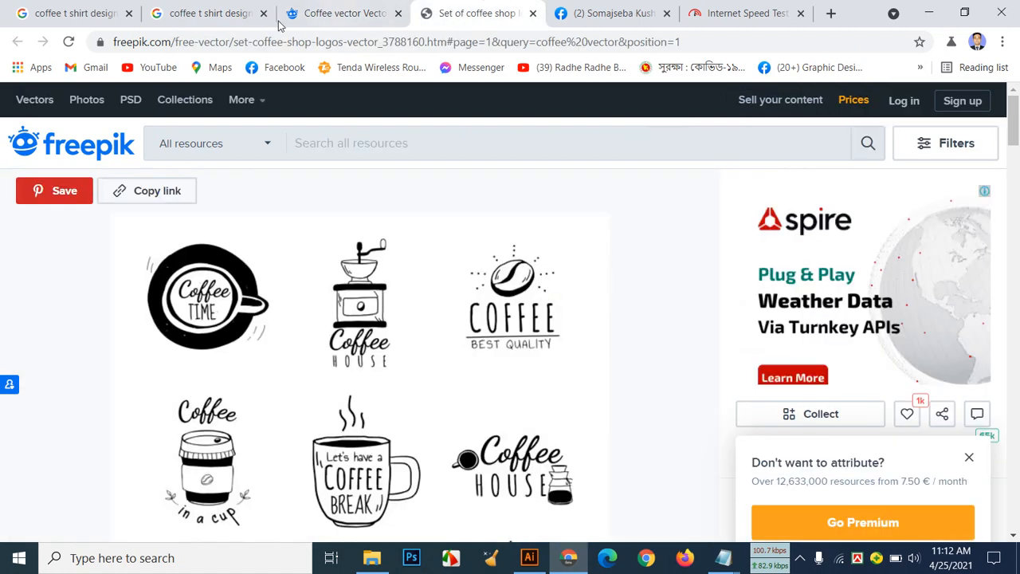
{"action": "left_click", "coordinate": [343, 14]}
{"action": "left_click", "coordinate": [218, 8]}
{"action": "left_click", "coordinate": [92, 13]}
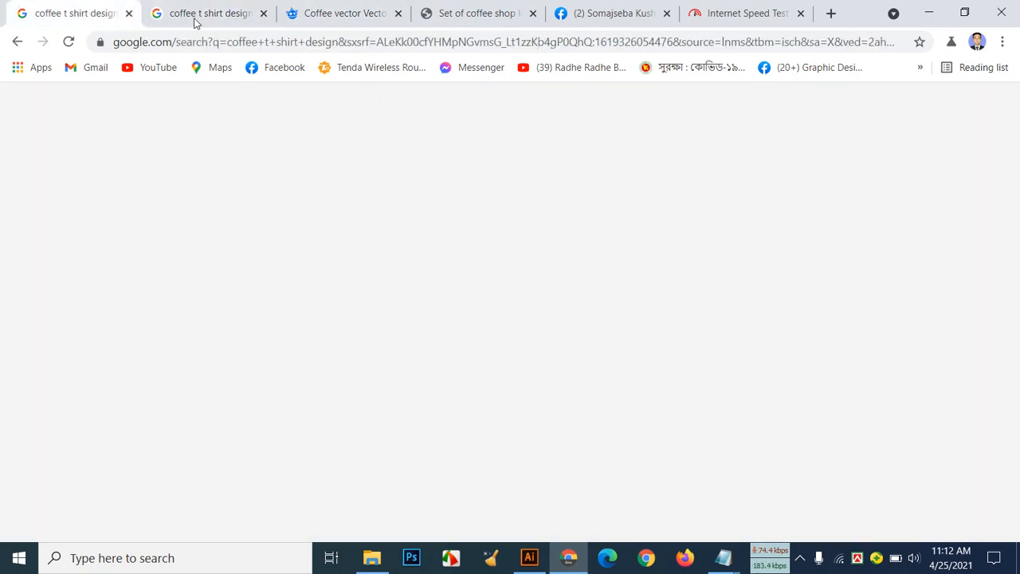
{"action": "left_click", "coordinate": [196, 18]}
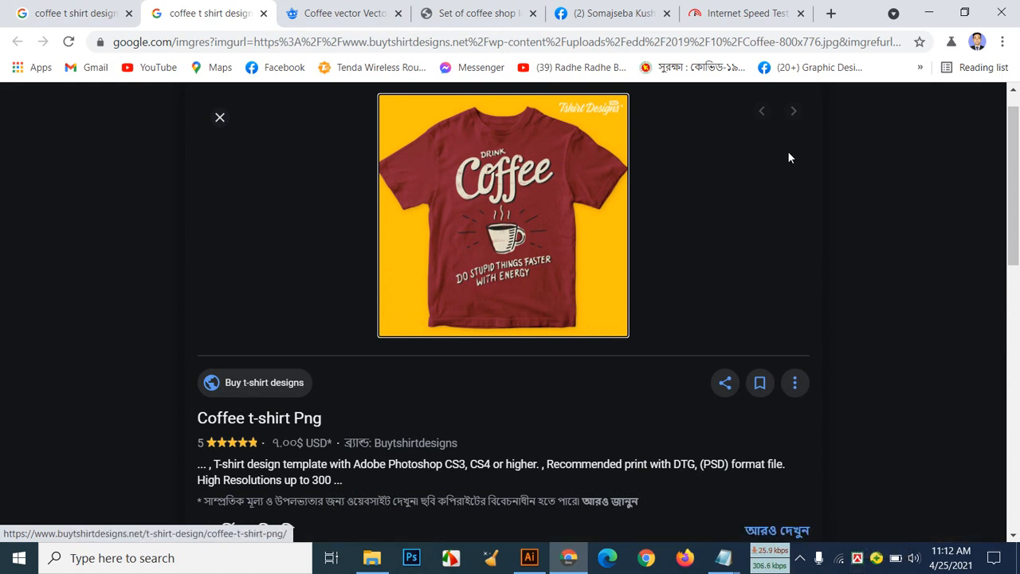
Rerun the internet speed test on fast.com and return to the Freepik coffee vector search results
{"action": "left_click", "coordinate": [765, 9]}
{"action": "left_click", "coordinate": [635, 328]}
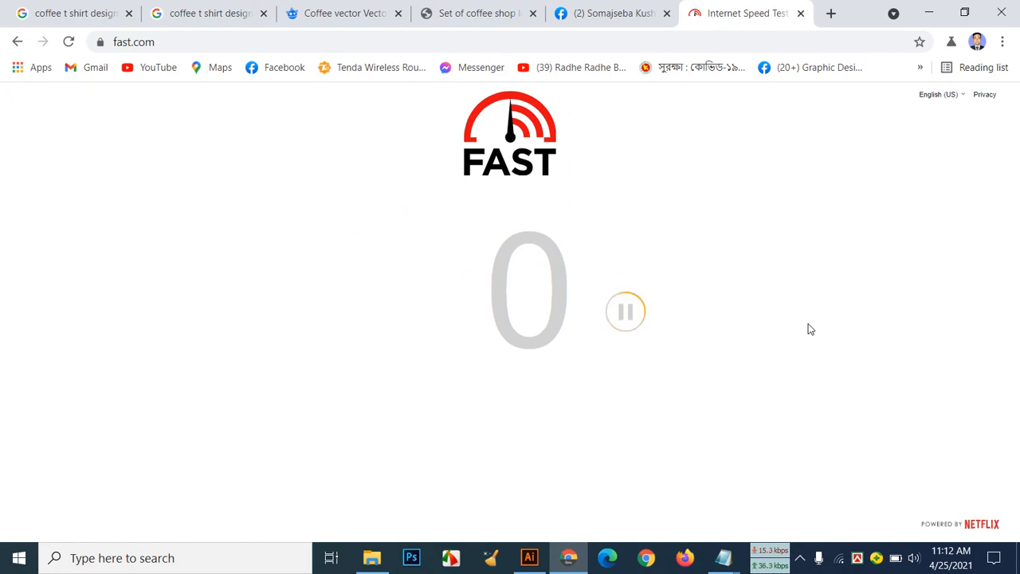
{"action": "left_click", "coordinate": [595, 15]}
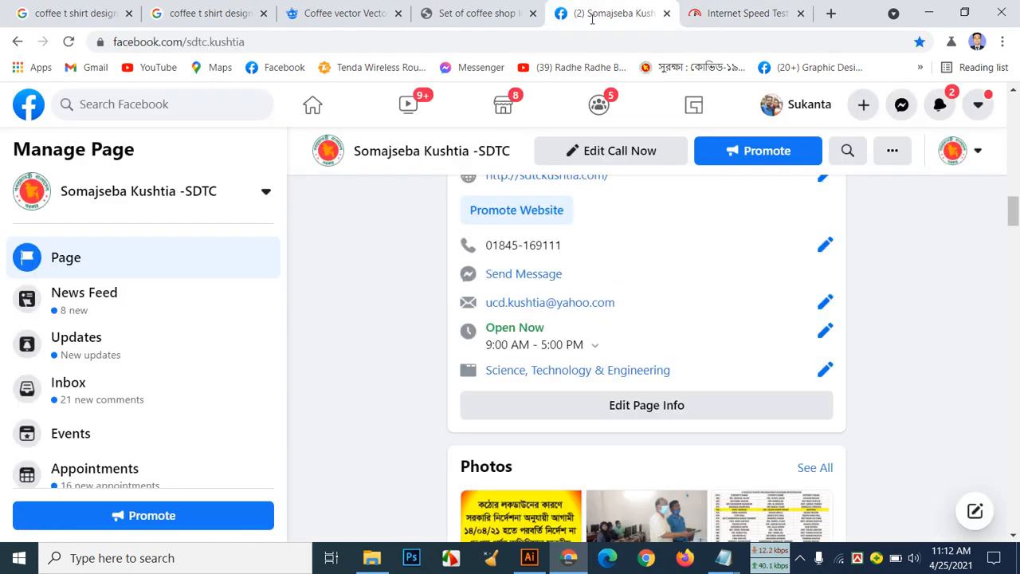
{"action": "left_click", "coordinate": [479, 13]}
{"action": "left_click", "coordinate": [342, 14]}
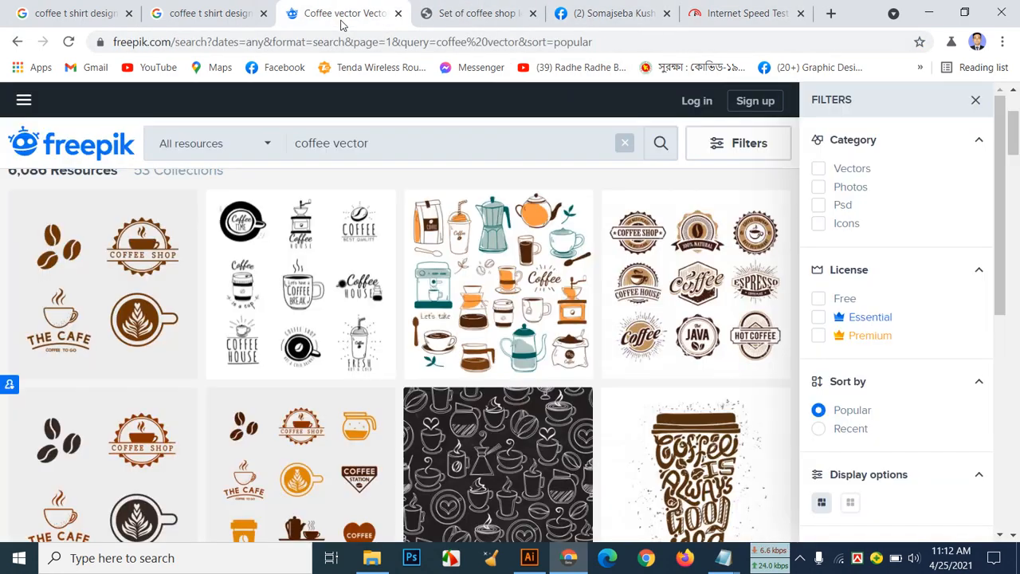
Switch to Illustrator and create a new 1700 x 2400 px RGB document with 300 ppi raster effects
{"action": "left_click", "coordinate": [529, 558]}
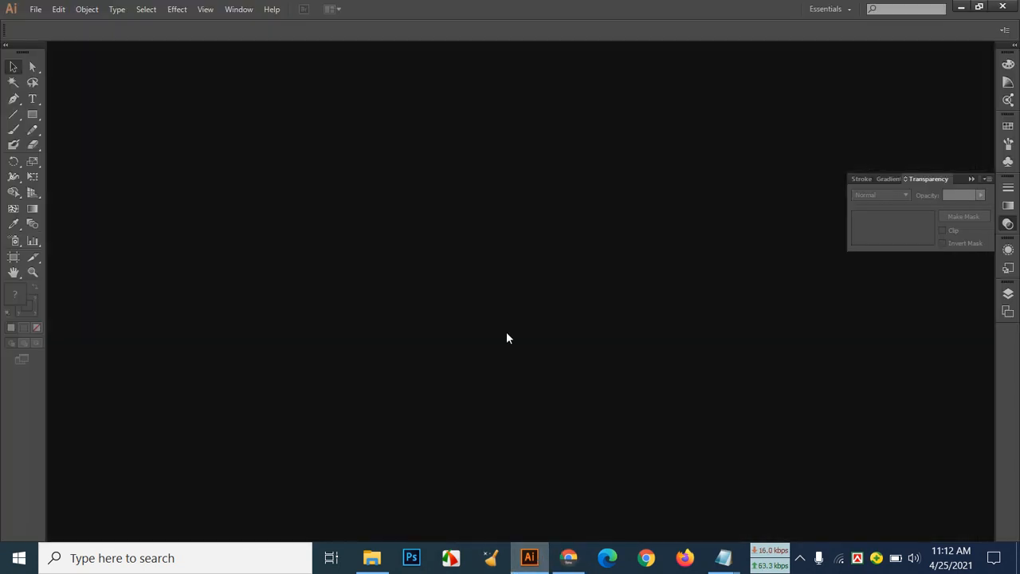
{"action": "left_click", "coordinate": [35, 9]}
{"action": "left_click", "coordinate": [48, 25]}
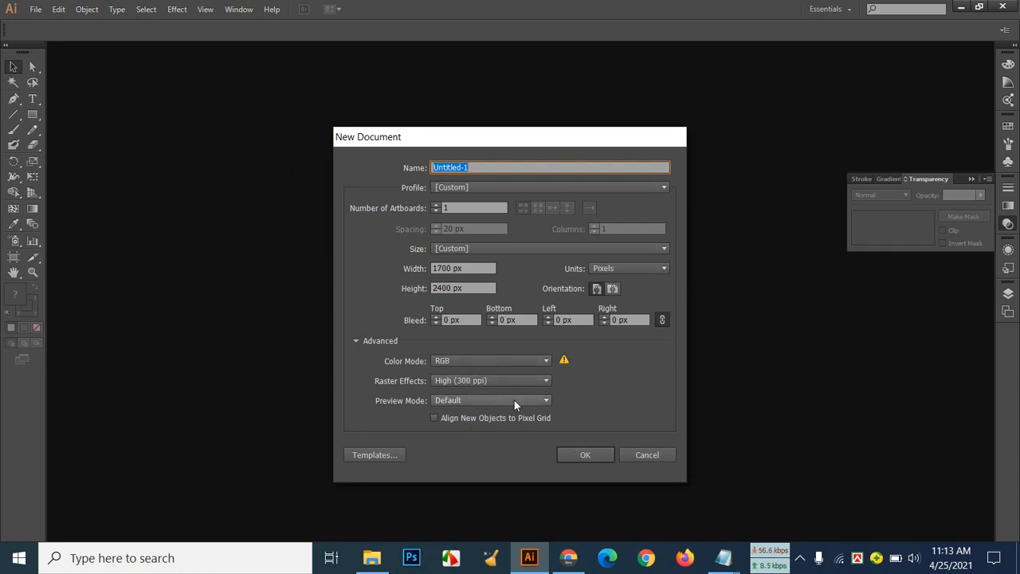
{"action": "left_click", "coordinate": [598, 459]}
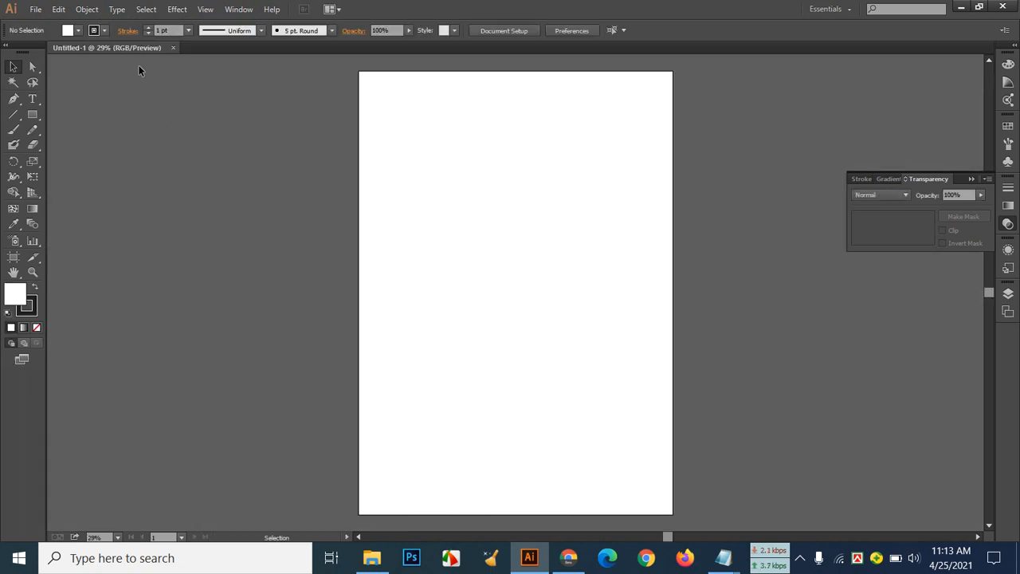
Clear the open windows off the desktop and open the brown T-shirt reference image from the coffee Tshirt folder
{"action": "left_click", "coordinate": [962, 7]}
{"action": "left_click", "coordinate": [929, 12]}
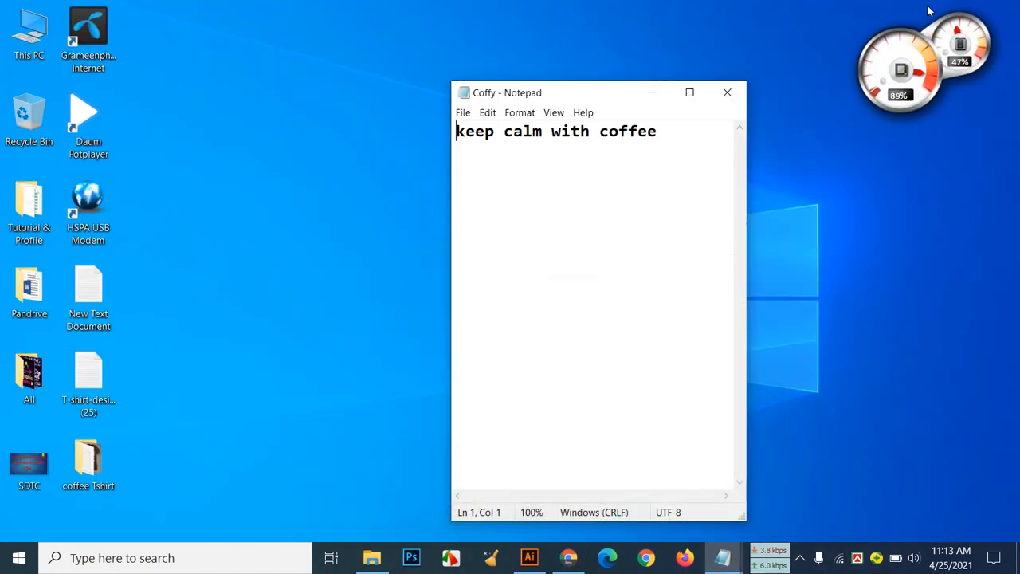
{"action": "left_click", "coordinate": [659, 93]}
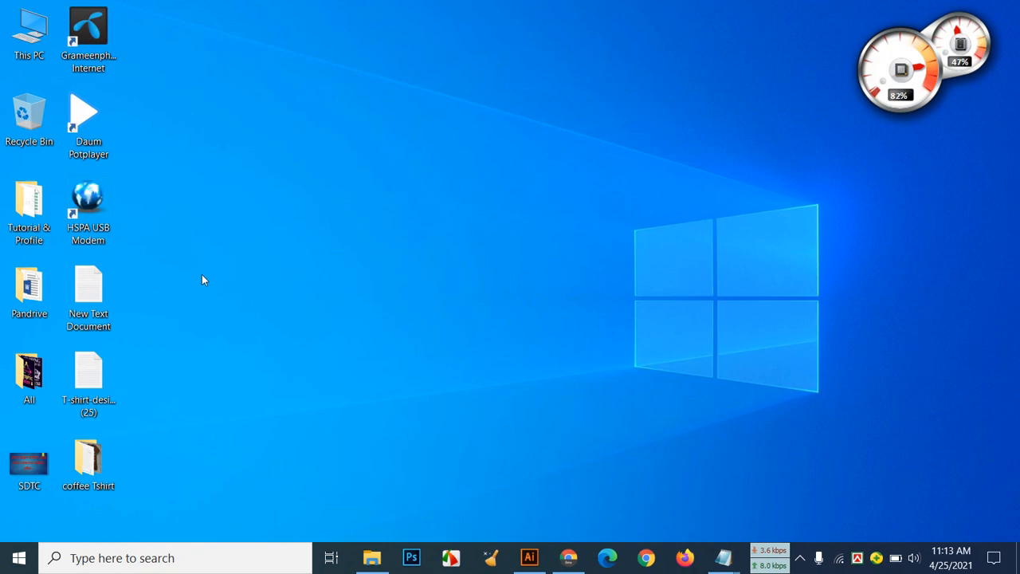
{"action": "double_click", "coordinate": [92, 461]}
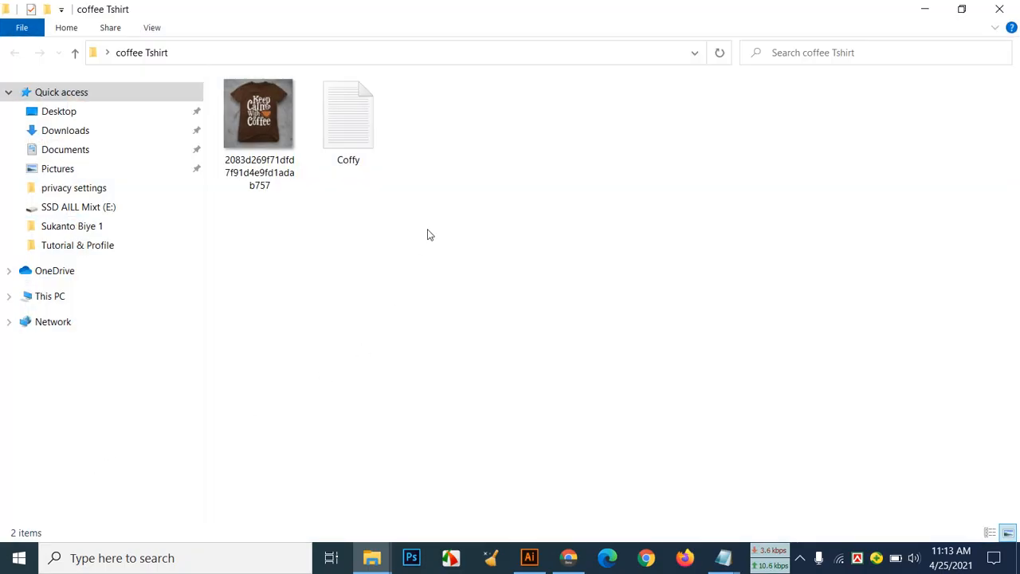
{"action": "double_click", "coordinate": [264, 137]}
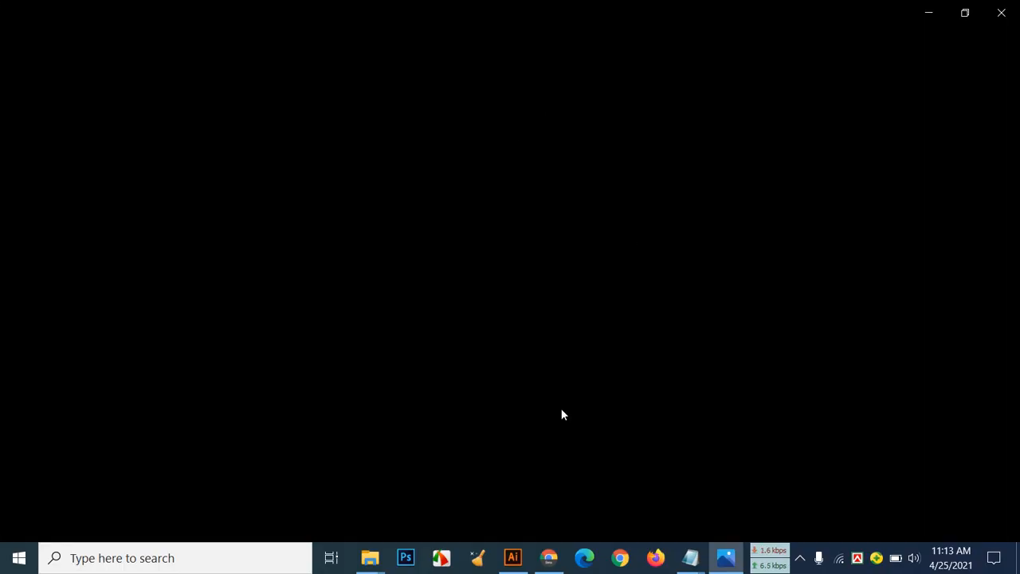
Return to Chrome and examine the Drink Coffee T-shirt image and the related coffee T-shirt designs below it
{"action": "left_click", "coordinate": [551, 556]}
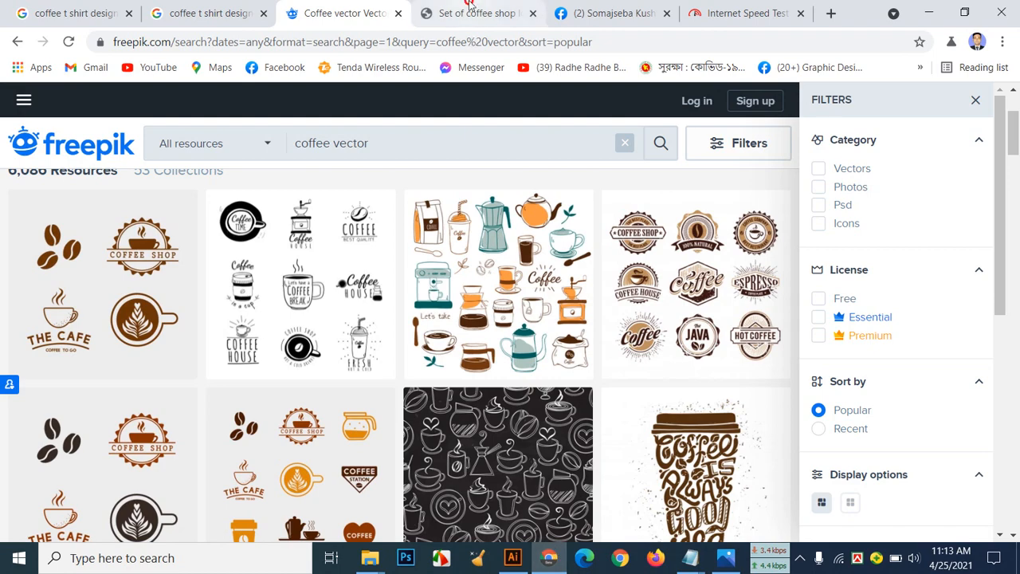
{"action": "left_click", "coordinate": [475, 13]}
{"action": "left_click", "coordinate": [365, 14]}
{"action": "left_click", "coordinate": [210, 14]}
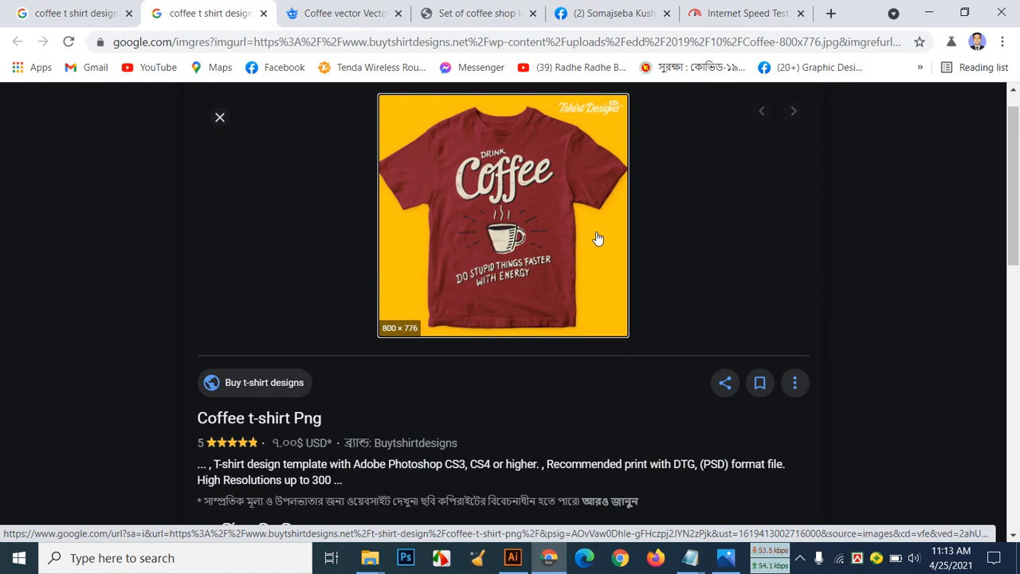
{"action": "scroll", "coordinate": [598, 238], "scroll_direction": "down", "scroll_amount": 4}
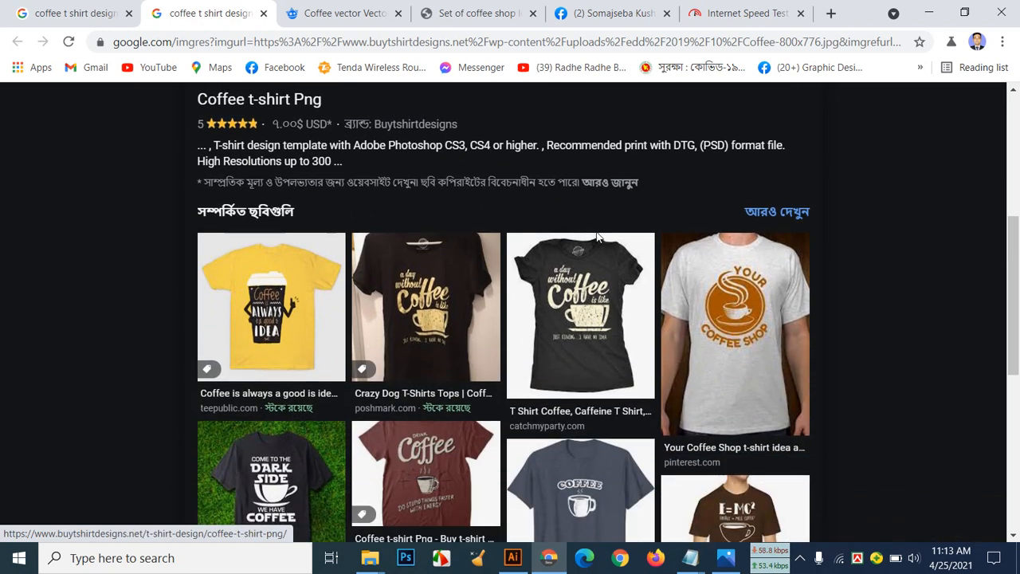
{"action": "scroll", "coordinate": [598, 238], "scroll_direction": "down", "scroll_amount": 1}
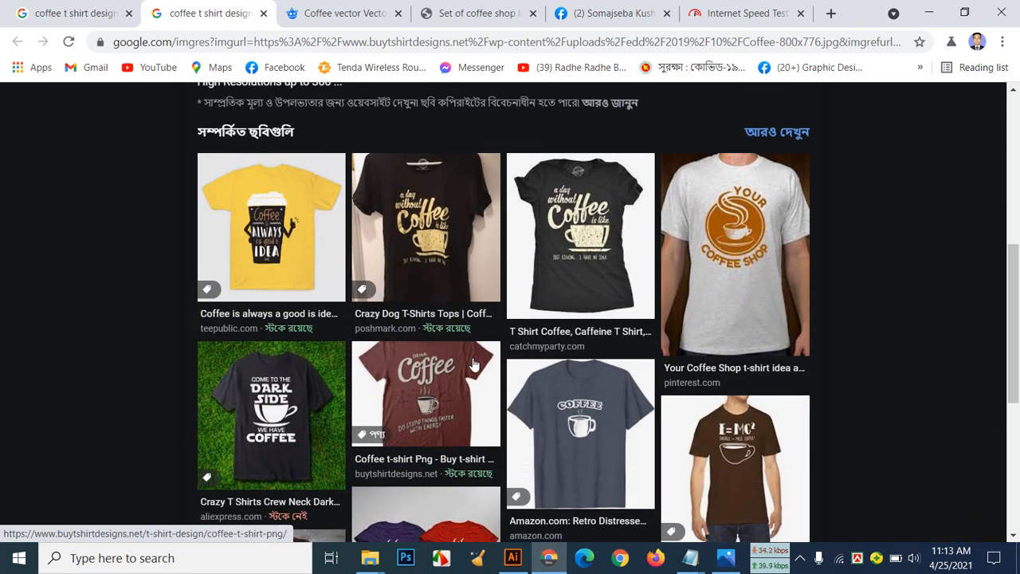
{"action": "scroll", "coordinate": [475, 363], "scroll_direction": "down", "scroll_amount": 1}
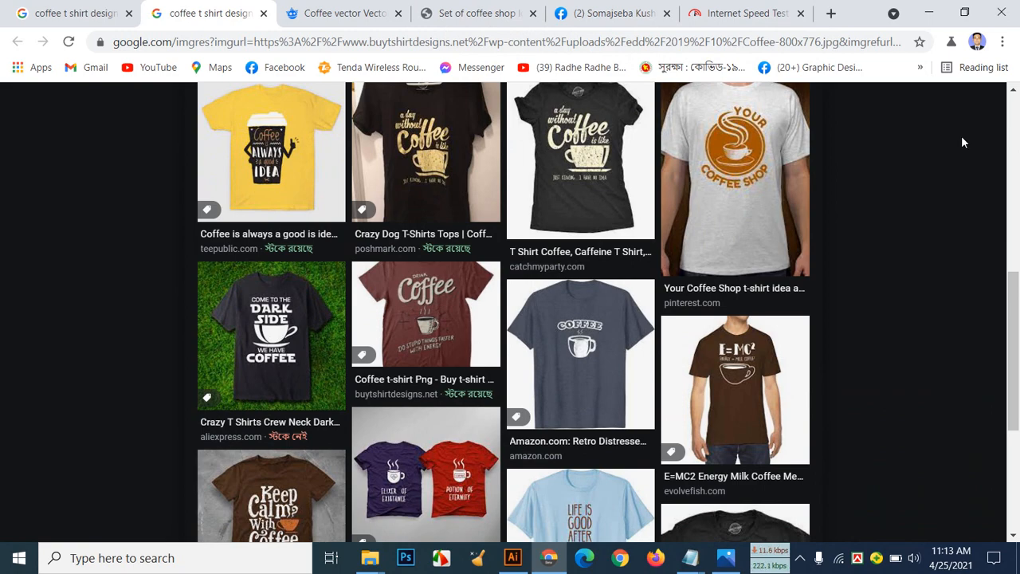
{"action": "scroll", "coordinate": [861, 156], "scroll_direction": "down", "scroll_amount": 3}
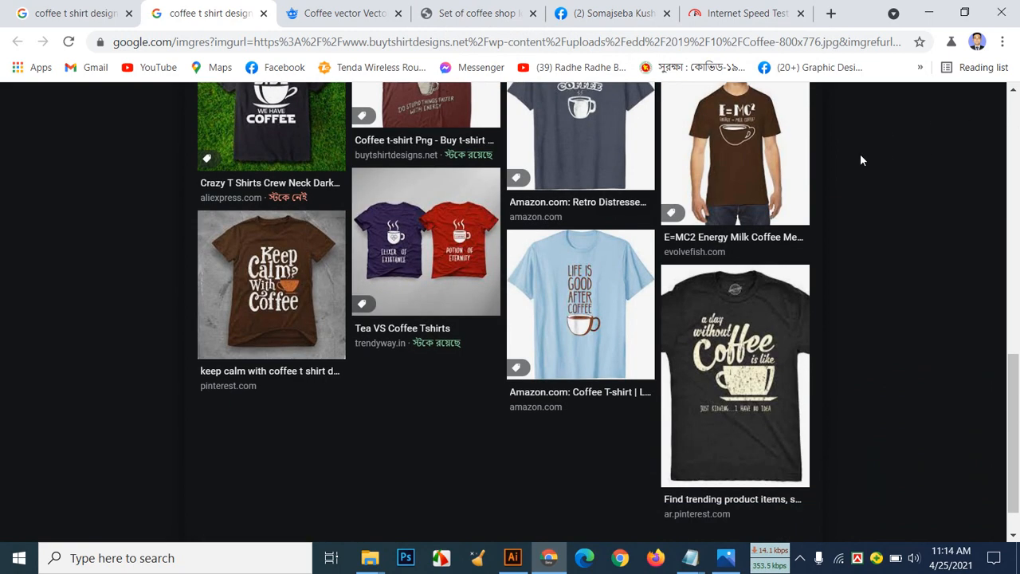
{"action": "scroll", "coordinate": [799, 204], "scroll_direction": "up", "scroll_amount": 5}
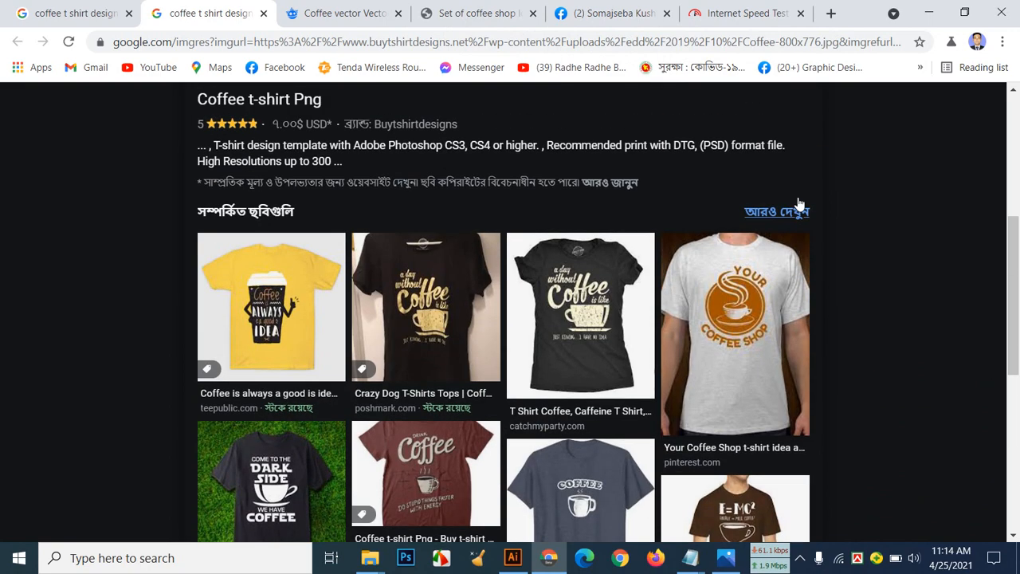
{"action": "scroll", "coordinate": [844, 273], "scroll_direction": "down", "scroll_amount": 1}
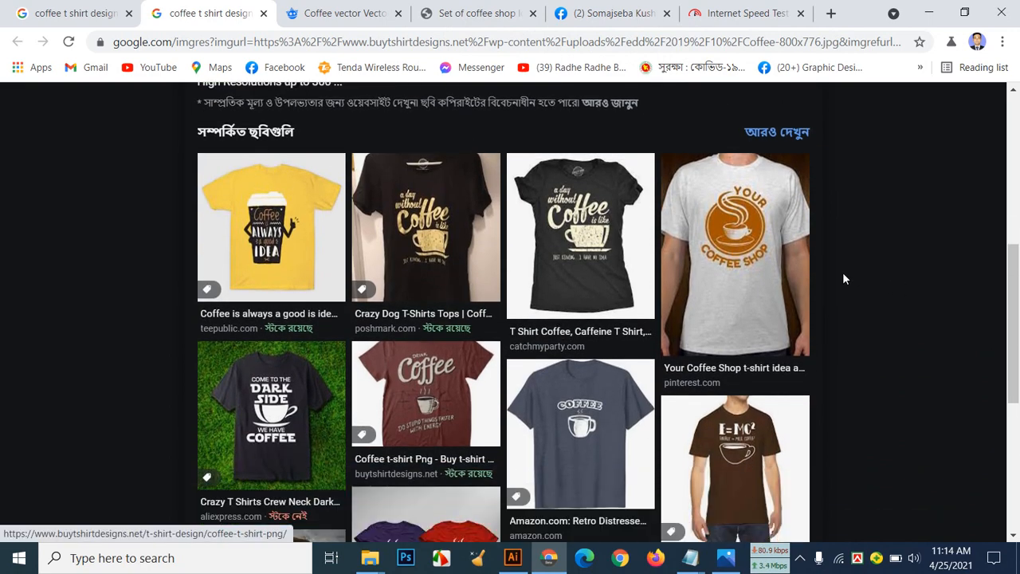
{"action": "scroll", "coordinate": [844, 278], "scroll_direction": "down", "scroll_amount": 1}
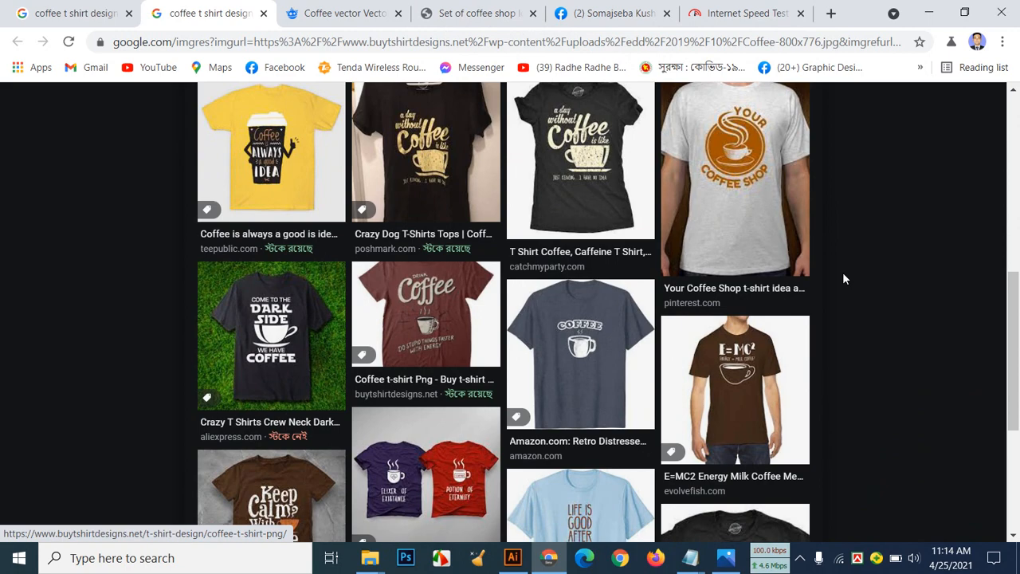
{"action": "scroll", "coordinate": [844, 278], "scroll_direction": "up", "scroll_amount": 5}
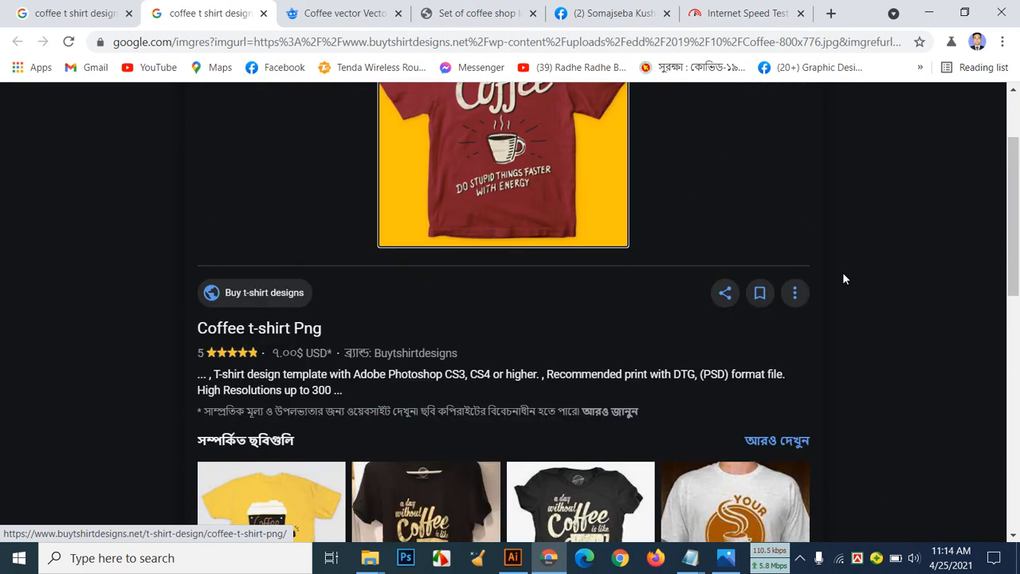
{"action": "scroll", "coordinate": [845, 279], "scroll_direction": "up", "scroll_amount": 2}
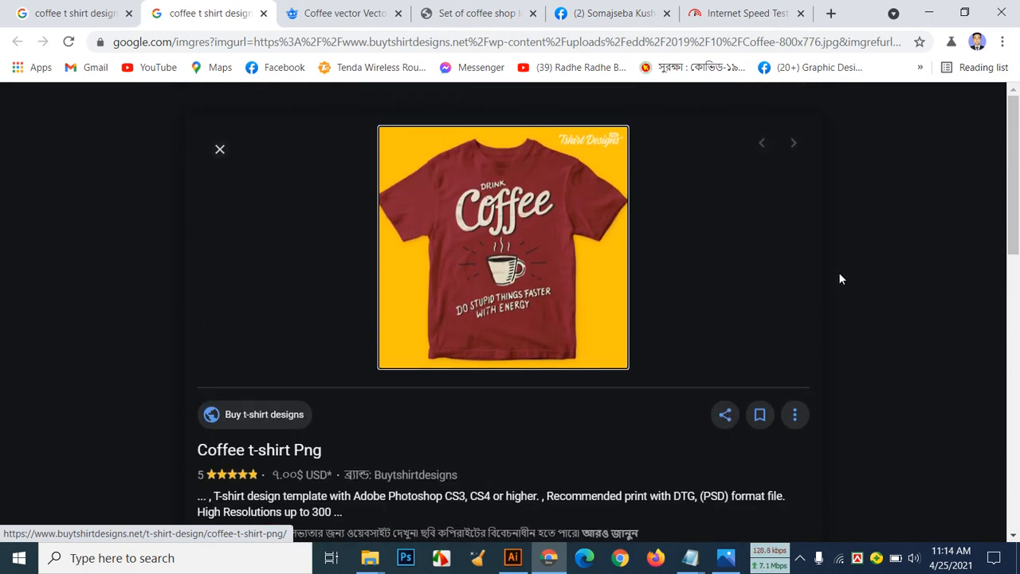
Add the line "Drinking Coffee" to the Coffy note, leaving one blank line below "keep calm with coffee"
{"action": "mouse_move", "coordinate": [690, 558]}
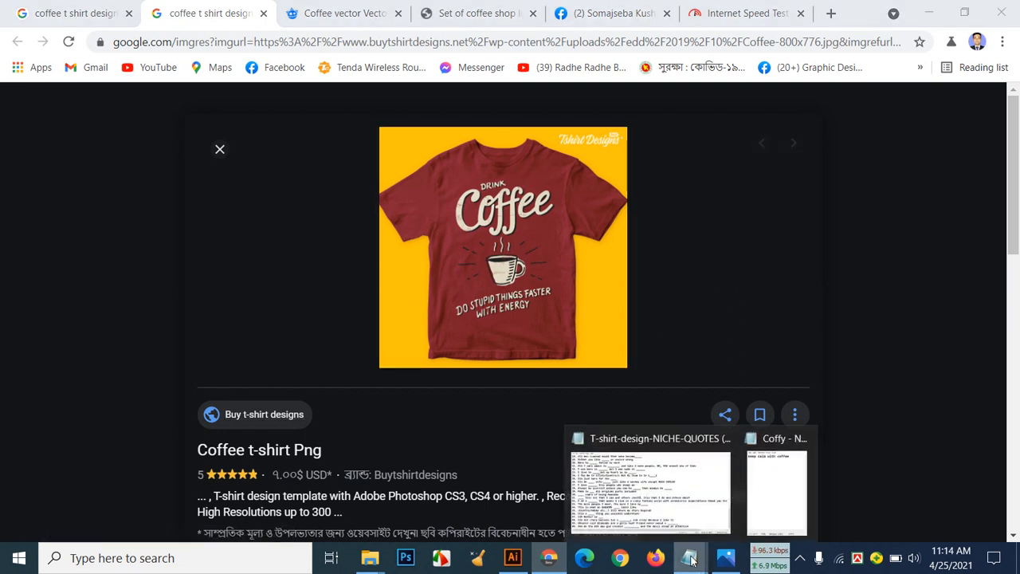
{"action": "left_click", "coordinate": [777, 500]}
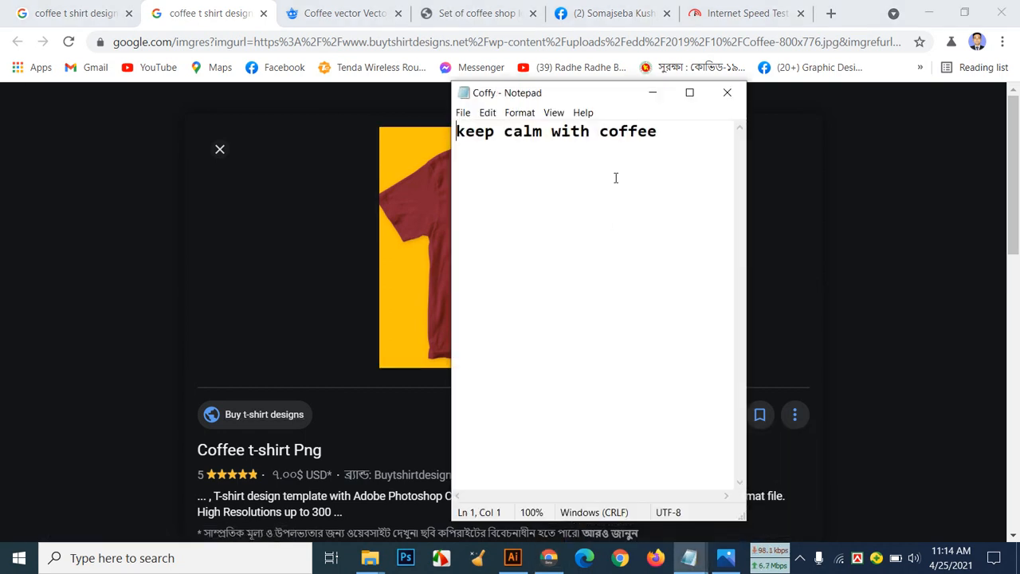
{"action": "left_click", "coordinate": [678, 137]}
{"action": "key", "text": "Return"}
{"action": "key", "text": "Return"}
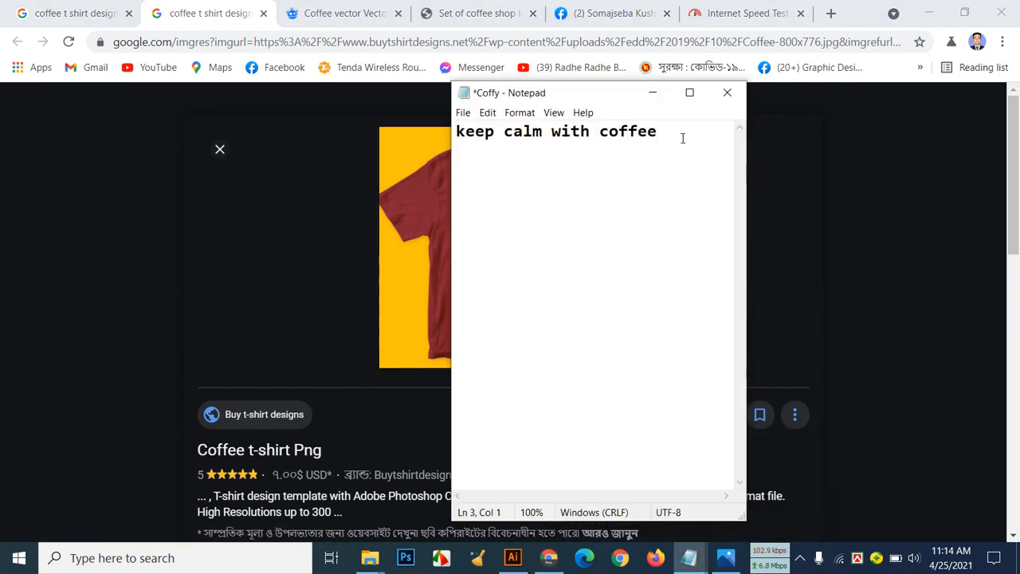
{"action": "type", "text": "Drinking"}
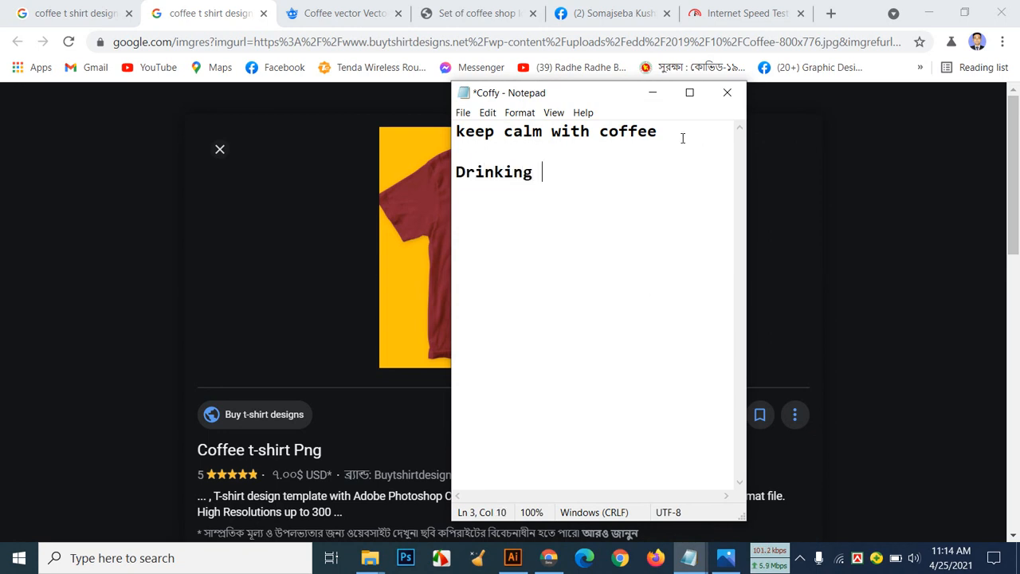
{"action": "type", "text": " Coffee"}
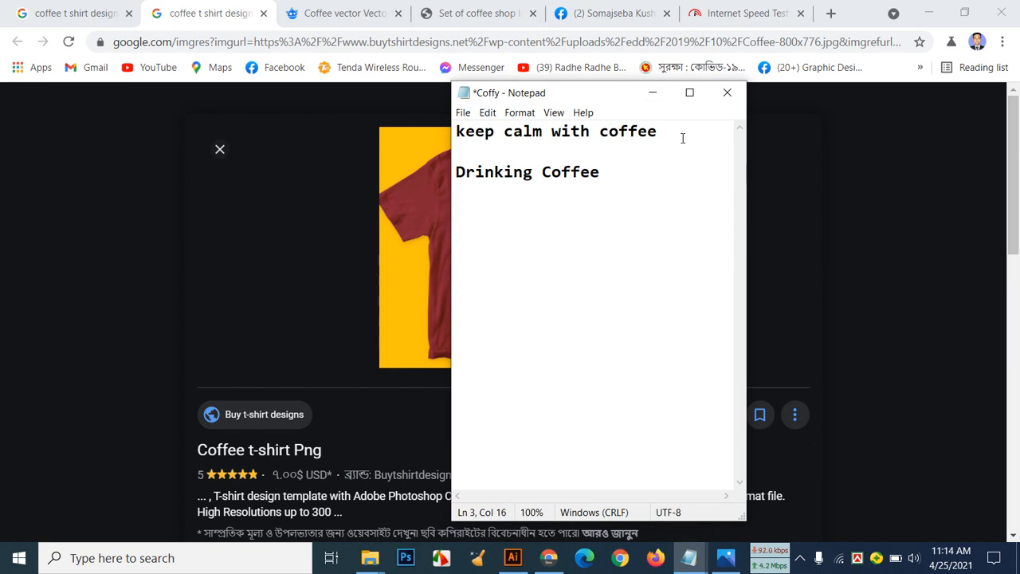
Switch to the Photos app and view the brown Keep Calm With Coffee T-shirt reference image
{"action": "left_click", "coordinate": [422, 191]}
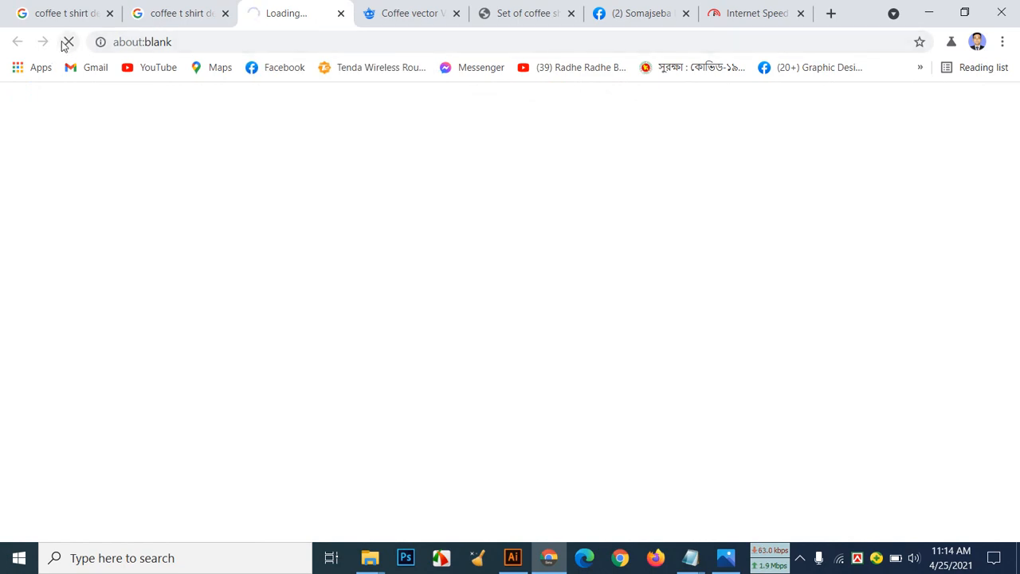
{"action": "left_click", "coordinate": [723, 566]}
{"action": "left_click", "coordinate": [723, 566]}
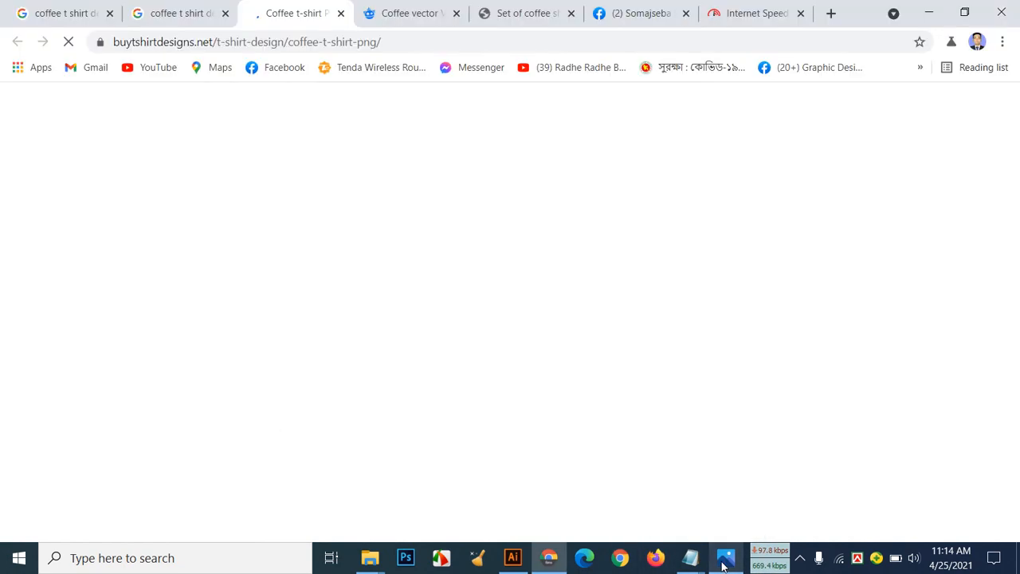
{"action": "left_click", "coordinate": [723, 566]}
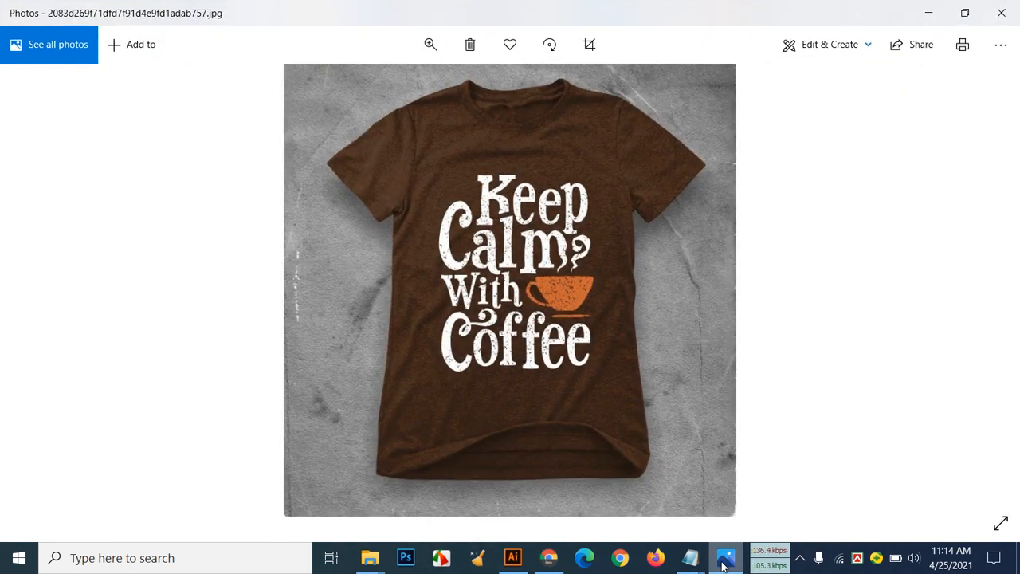
Return to Chrome and examine the related coffee T-shirt designs in the Google Images results
{"action": "left_click", "coordinate": [723, 566]}
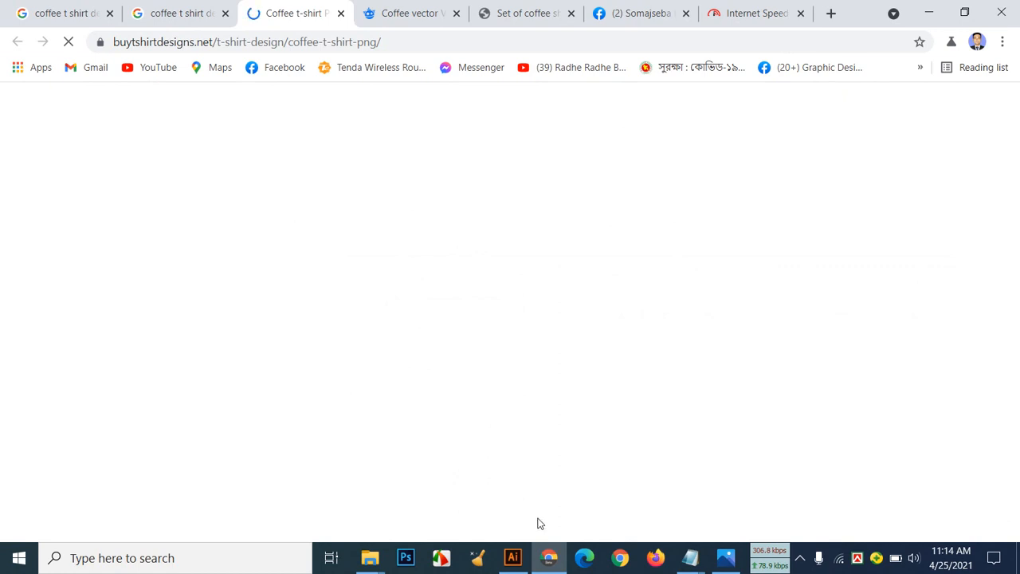
{"action": "left_click", "coordinate": [549, 563]}
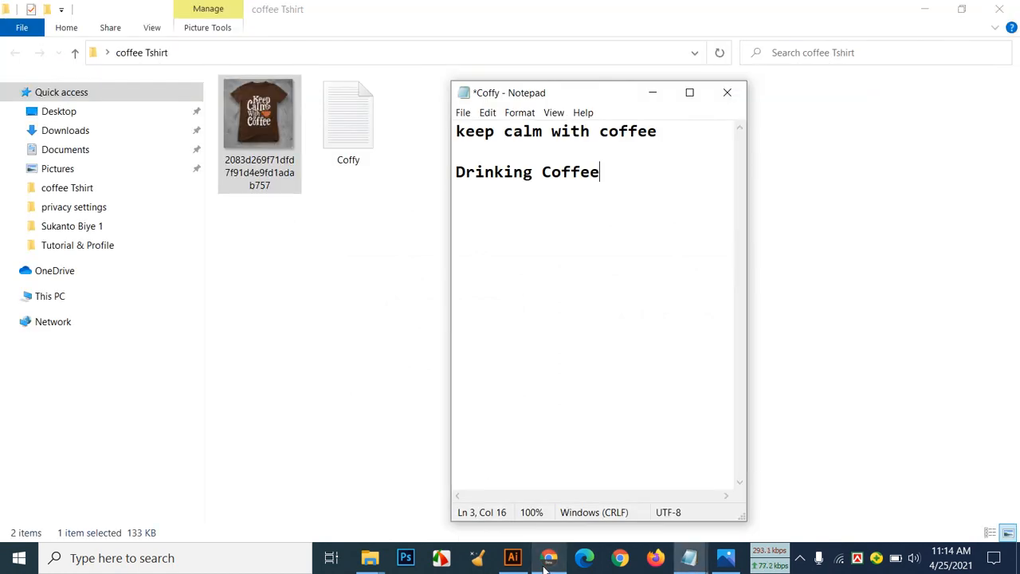
{"action": "left_click", "coordinate": [548, 563]}
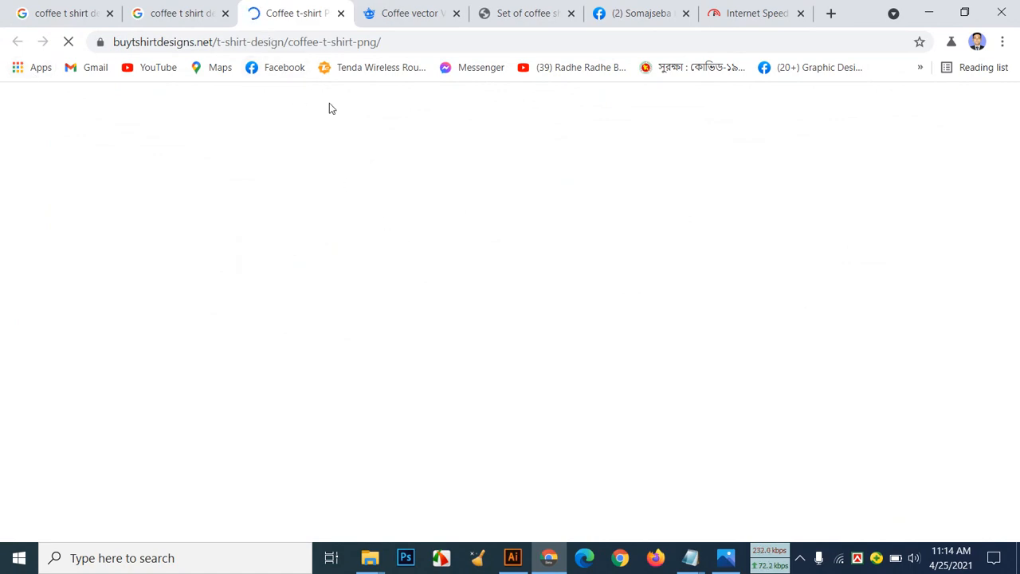
{"action": "left_click", "coordinate": [193, 13]}
{"action": "scroll", "coordinate": [382, 304], "scroll_direction": "down", "scroll_amount": 5}
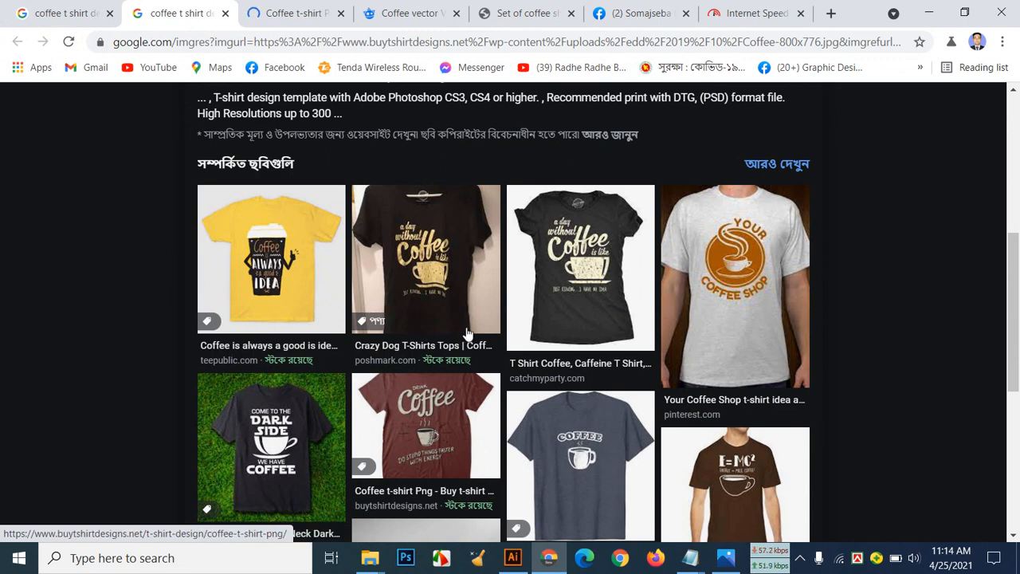
{"action": "scroll", "coordinate": [378, 321], "scroll_direction": "down", "scroll_amount": 2}
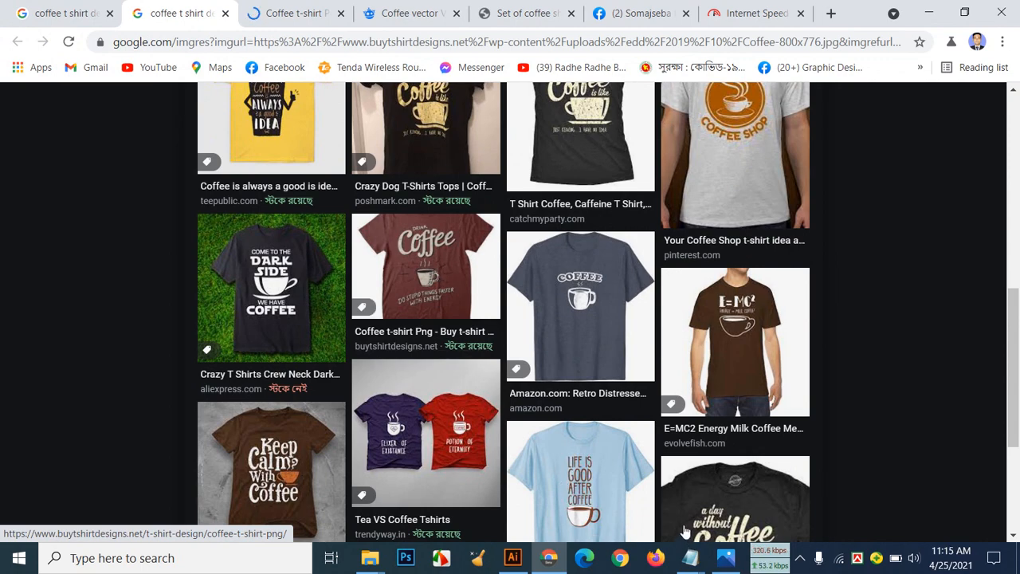
Switch to Illustrator, float the Untitled-1 document window, and browse the coffee Tshirt and Downloads folders for a file to open
{"action": "left_click", "coordinate": [531, 564]}
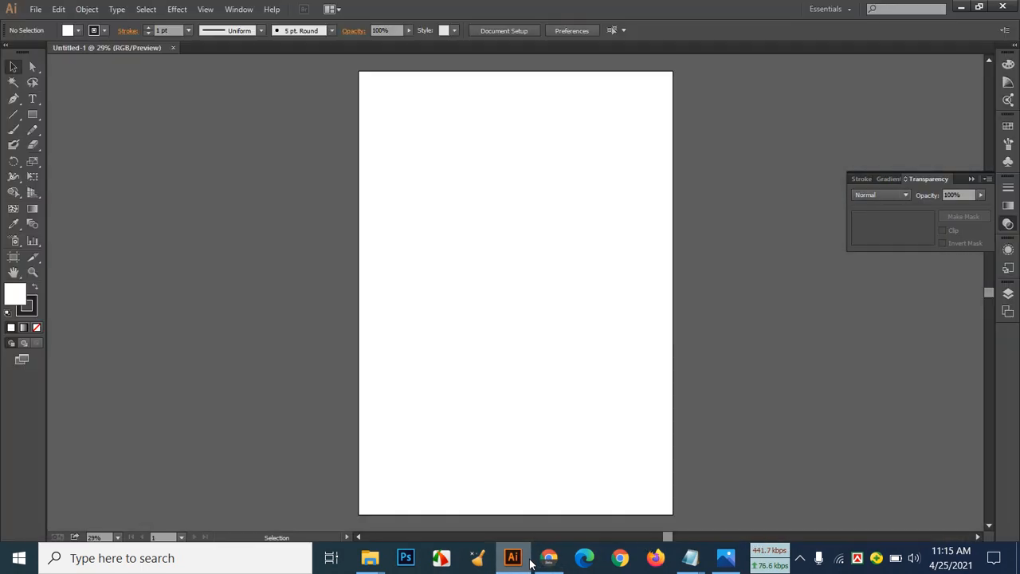
{"action": "left_click_drag", "start_coordinate": [146, 48], "coordinate": [148, 95]}
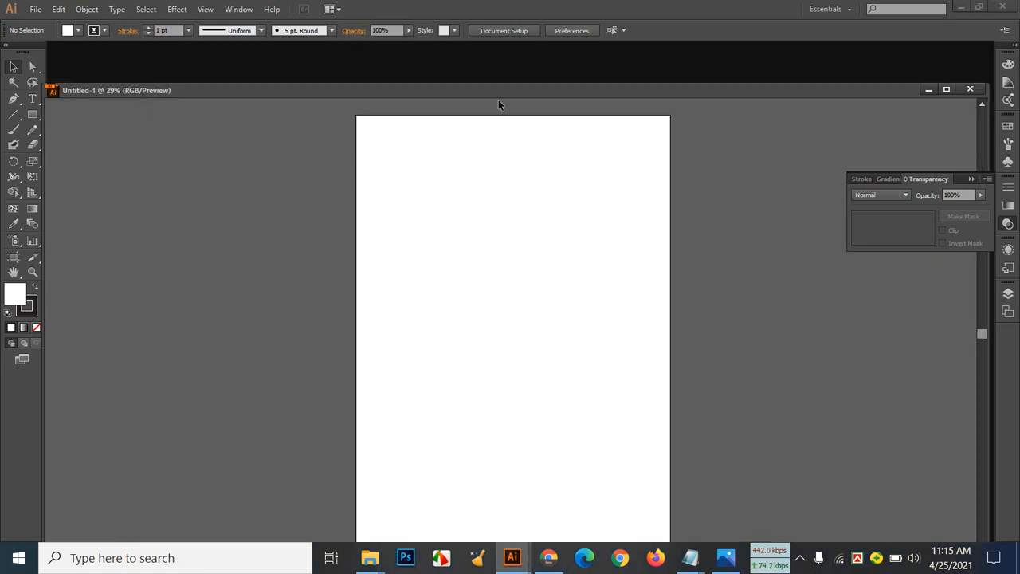
{"action": "key", "text": "ctrl+o"}
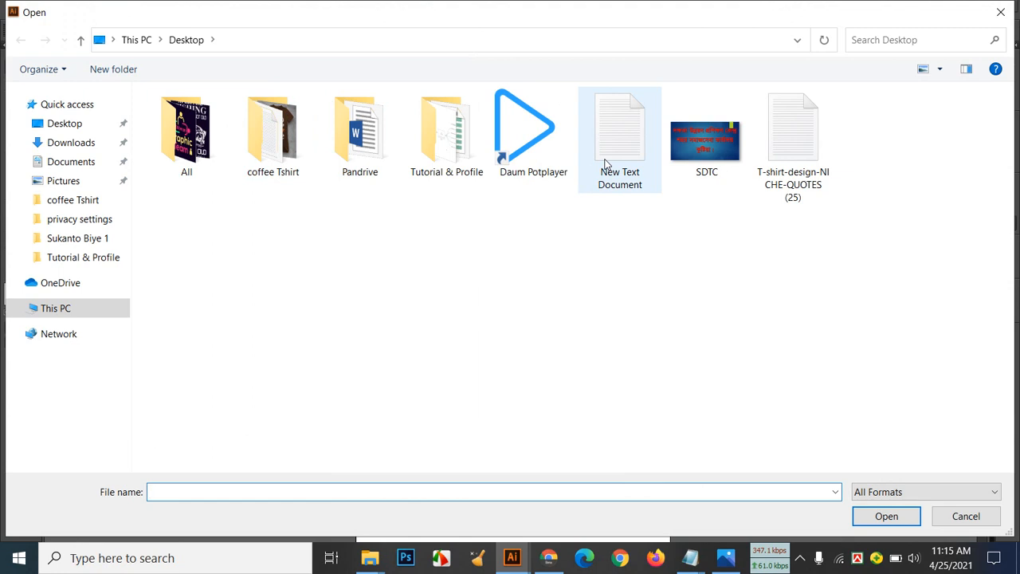
{"action": "double_click", "coordinate": [283, 137]}
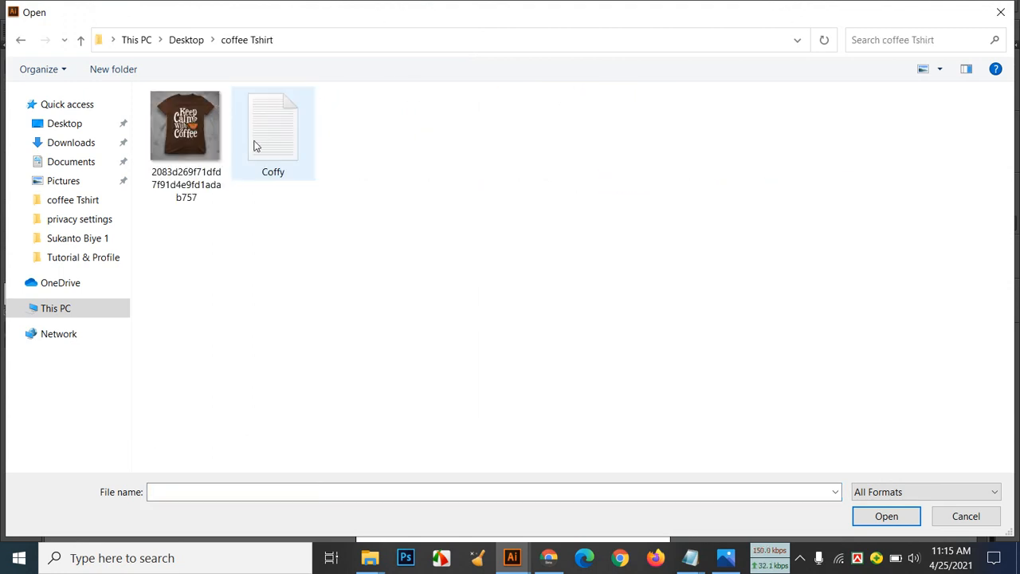
{"action": "left_click", "coordinate": [73, 144]}
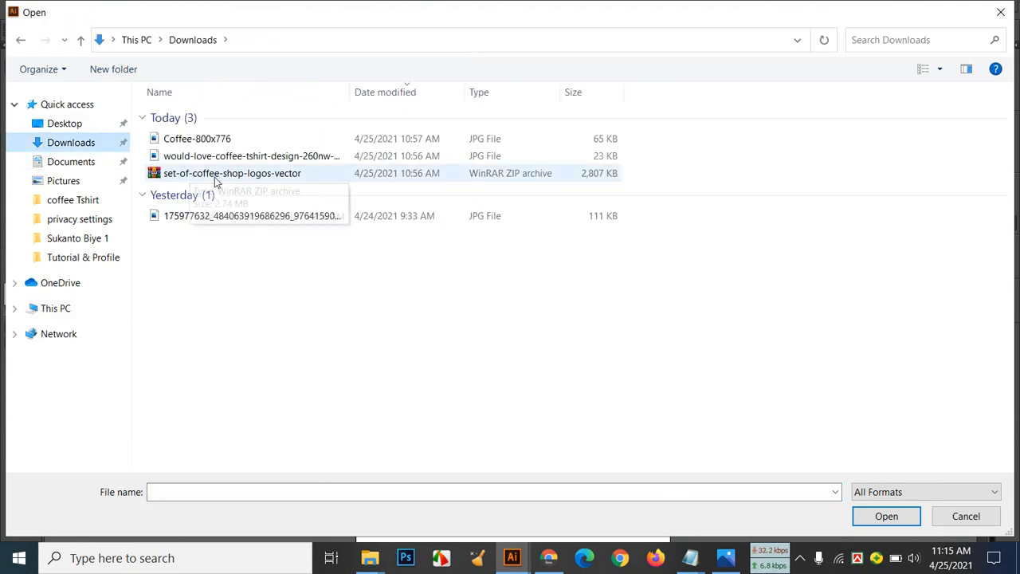
Switch to Chrome and look through the Freepik results for "coffee vector"
{"action": "left_click", "coordinate": [541, 562]}
{"action": "left_click", "coordinate": [389, 13]}
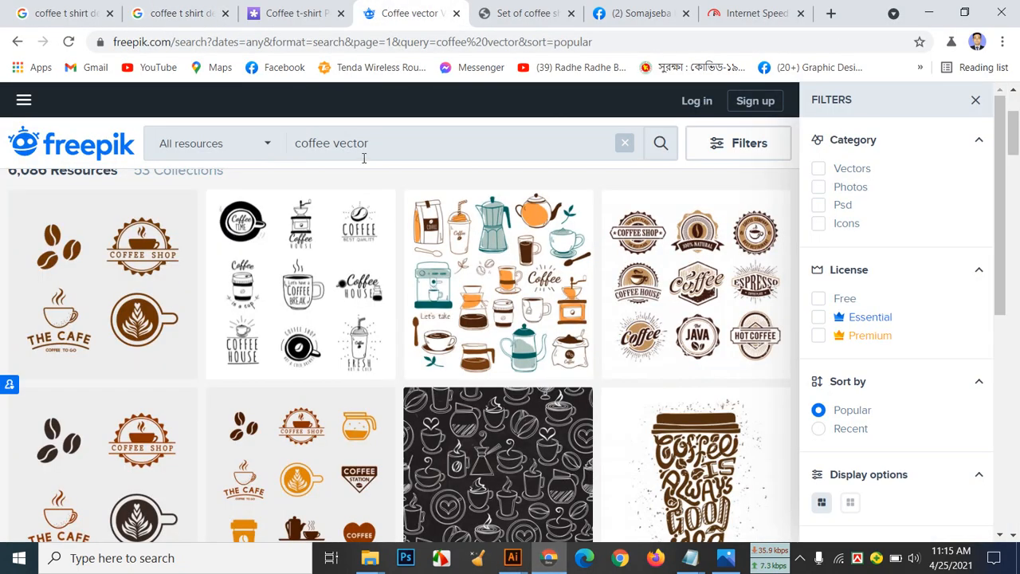
{"action": "scroll", "coordinate": [401, 285], "scroll_direction": "up", "scroll_amount": 2}
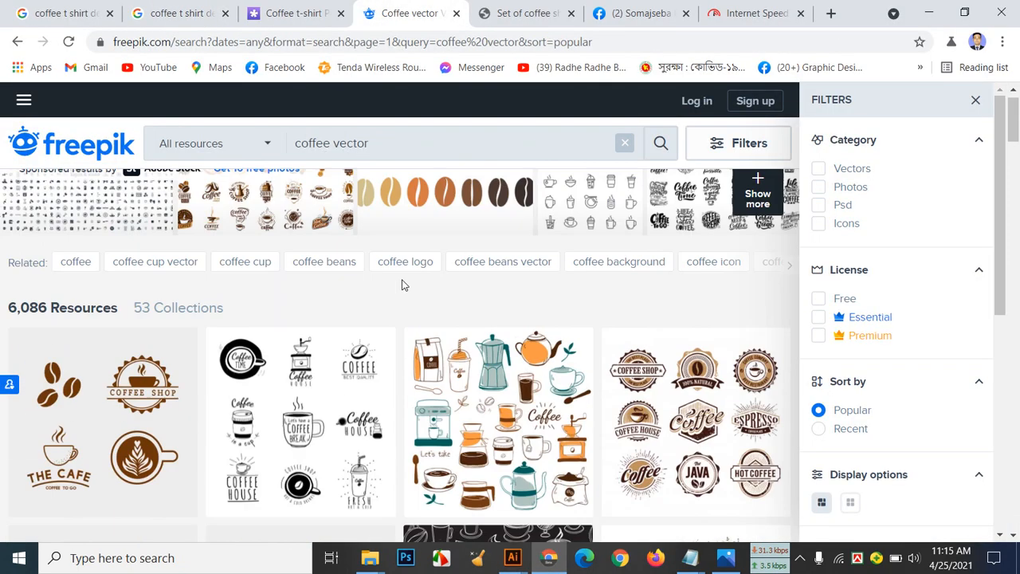
{"action": "scroll", "coordinate": [401, 285], "scroll_direction": "down", "scroll_amount": 3}
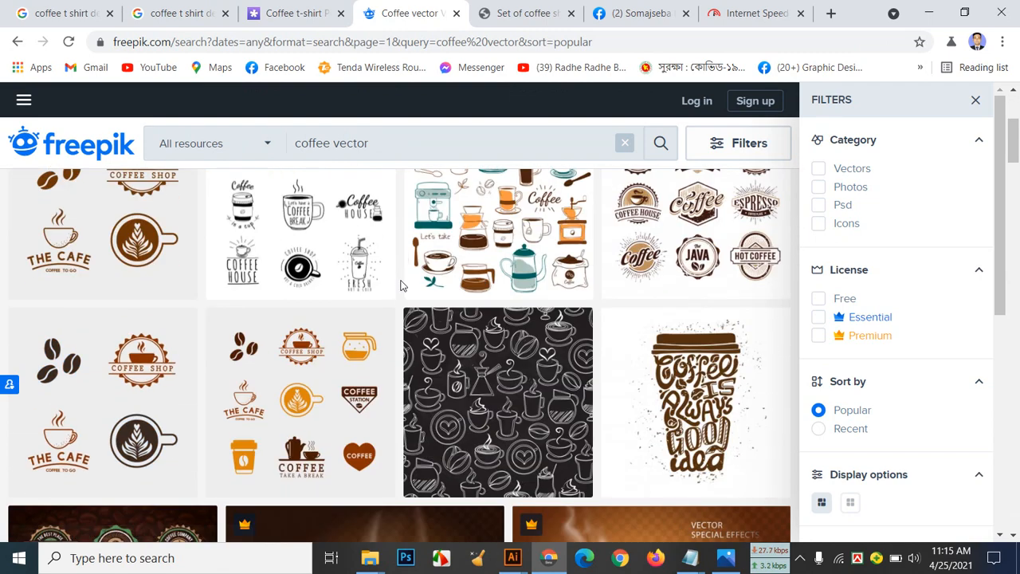
{"action": "scroll", "coordinate": [305, 219], "scroll_direction": "up", "scroll_amount": 1}
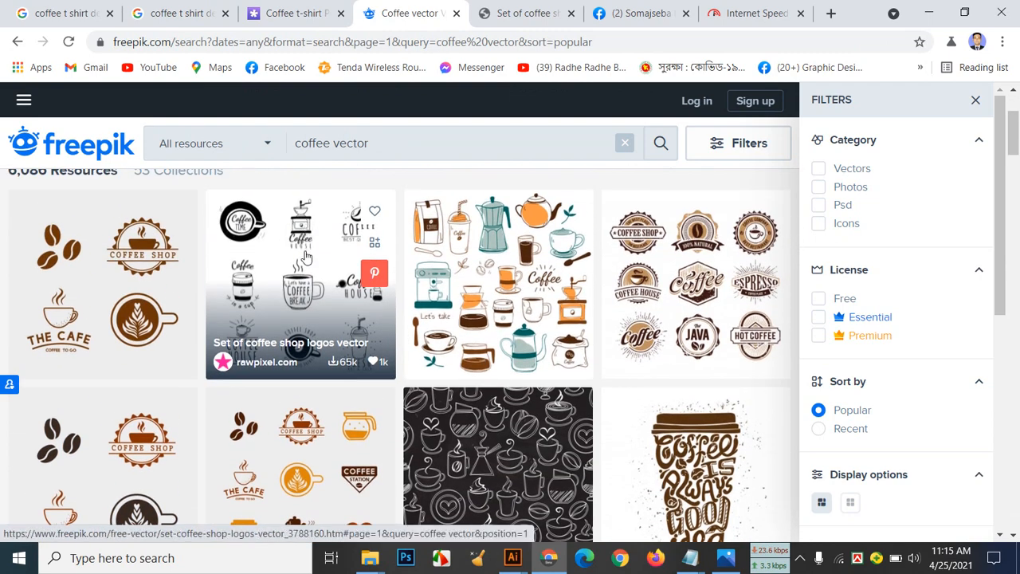
Examine the Freepik page for the set of coffee shop logos vector and the related coffee graphics below it
{"action": "left_click", "coordinate": [533, 6]}
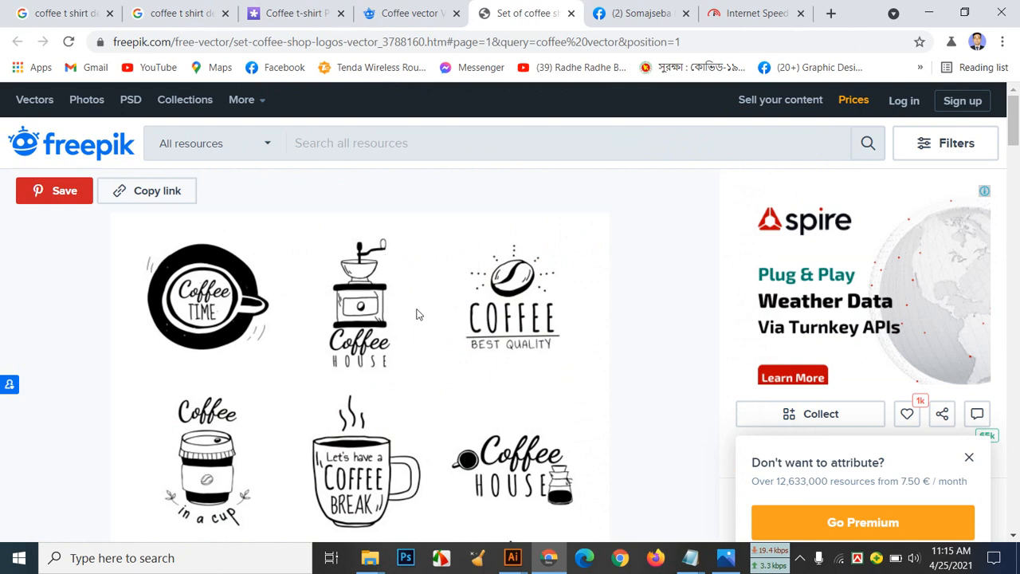
{"action": "scroll", "coordinate": [462, 307], "scroll_direction": "down", "scroll_amount": 2}
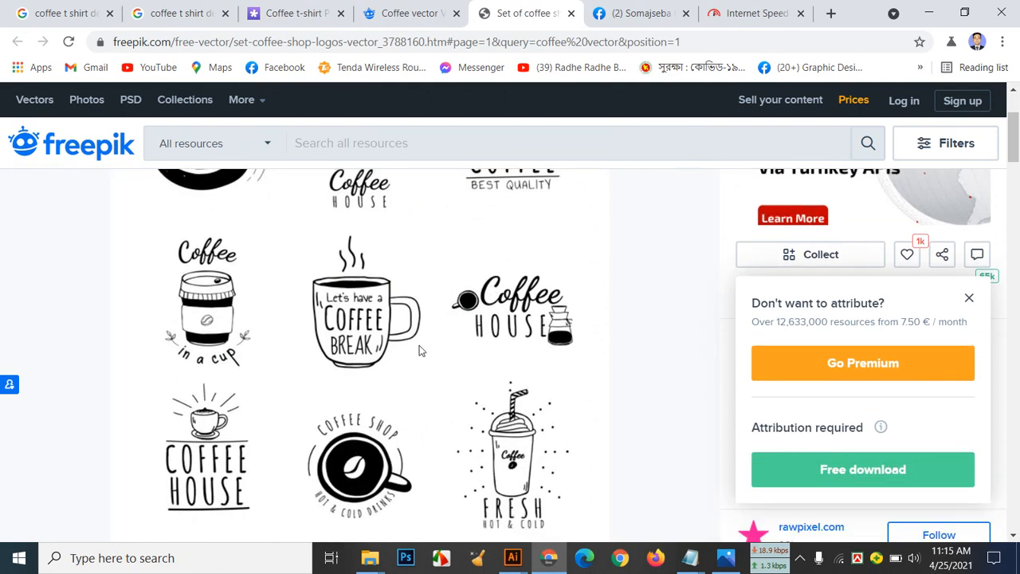
{"action": "scroll", "coordinate": [385, 343], "scroll_direction": "down", "scroll_amount": 3}
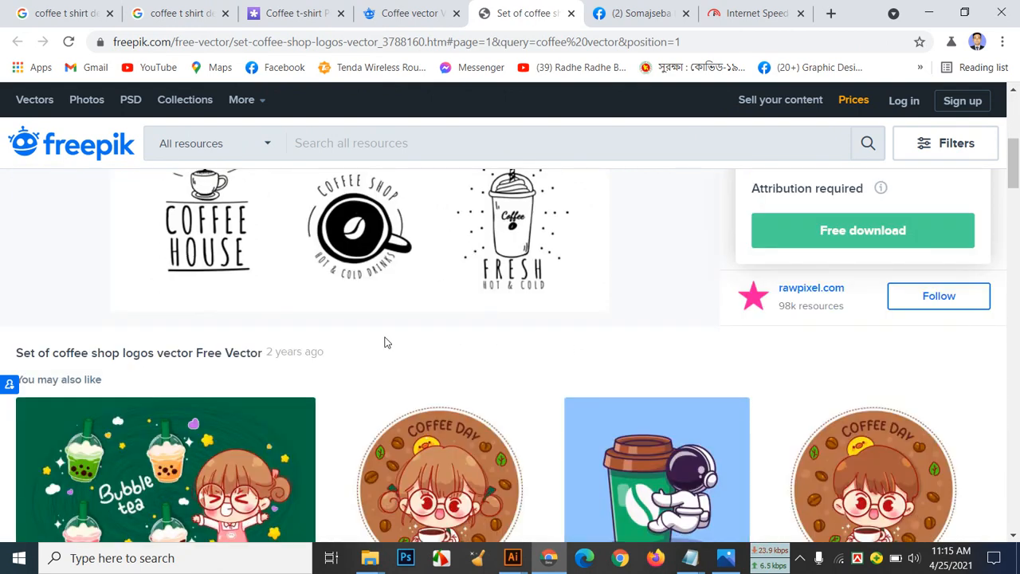
{"action": "scroll", "coordinate": [385, 343], "scroll_direction": "down", "scroll_amount": 3}
{"action": "scroll", "coordinate": [385, 343], "scroll_direction": "down", "scroll_amount": 2}
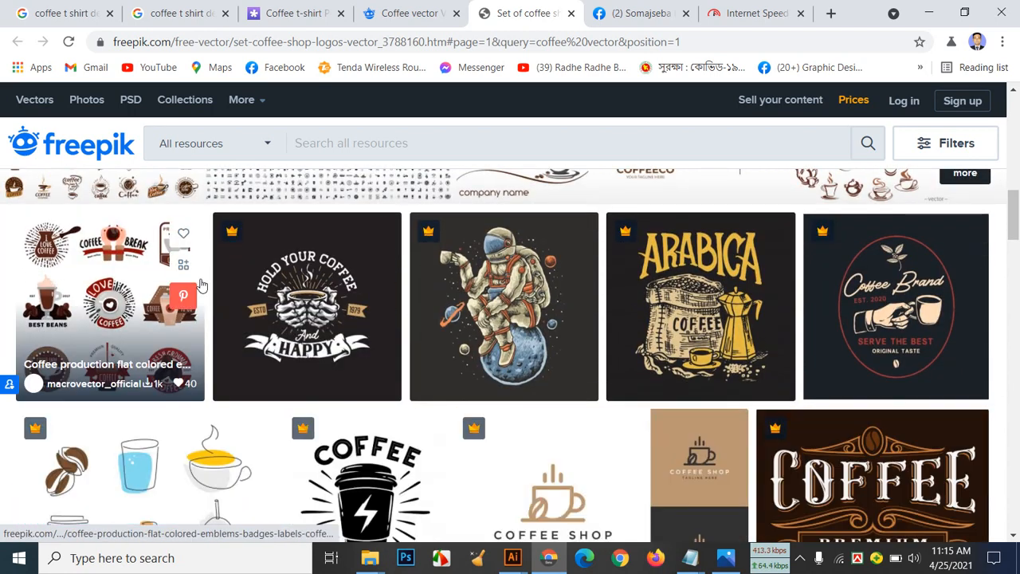
{"action": "scroll", "coordinate": [203, 288], "scroll_direction": "down", "scroll_amount": 3}
{"action": "scroll", "coordinate": [472, 272], "scroll_direction": "down", "scroll_amount": 1}
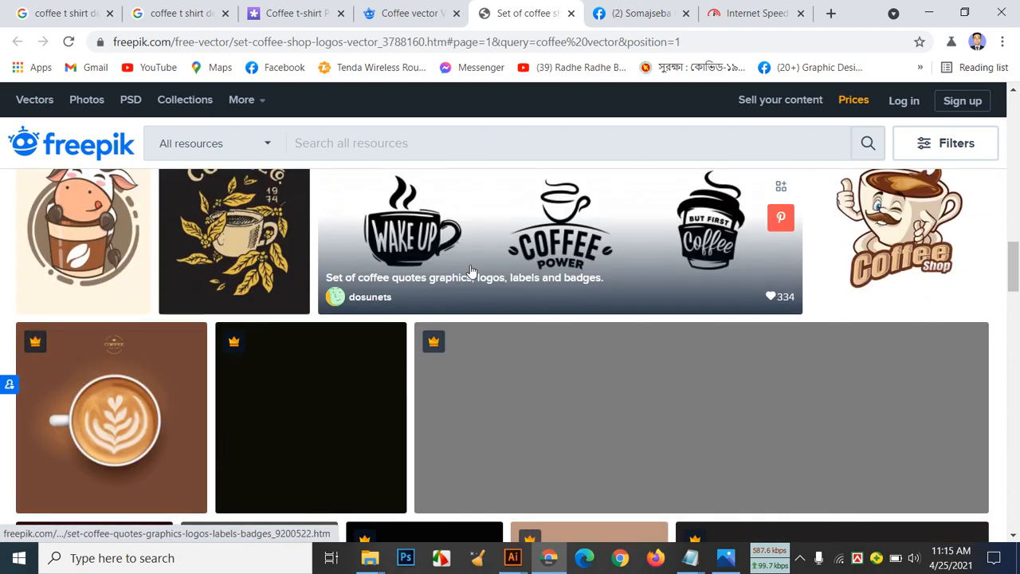
{"action": "scroll", "coordinate": [472, 272], "scroll_direction": "up", "scroll_amount": 1}
{"action": "scroll", "coordinate": [472, 272], "scroll_direction": "down", "scroll_amount": 1}
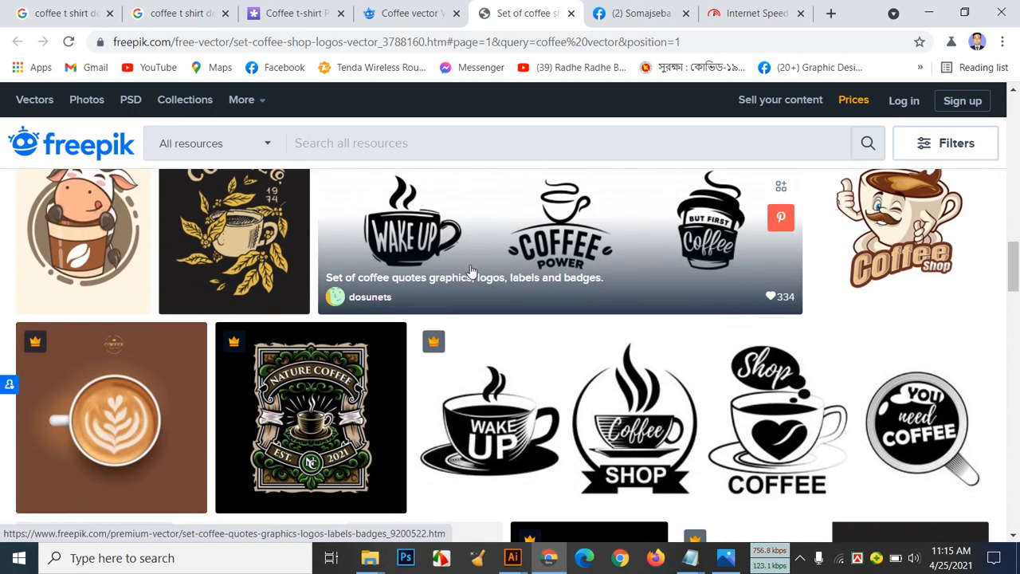
{"action": "scroll", "coordinate": [472, 272], "scroll_direction": "down", "scroll_amount": 1}
{"action": "scroll", "coordinate": [472, 271], "scroll_direction": "down", "scroll_amount": 2}
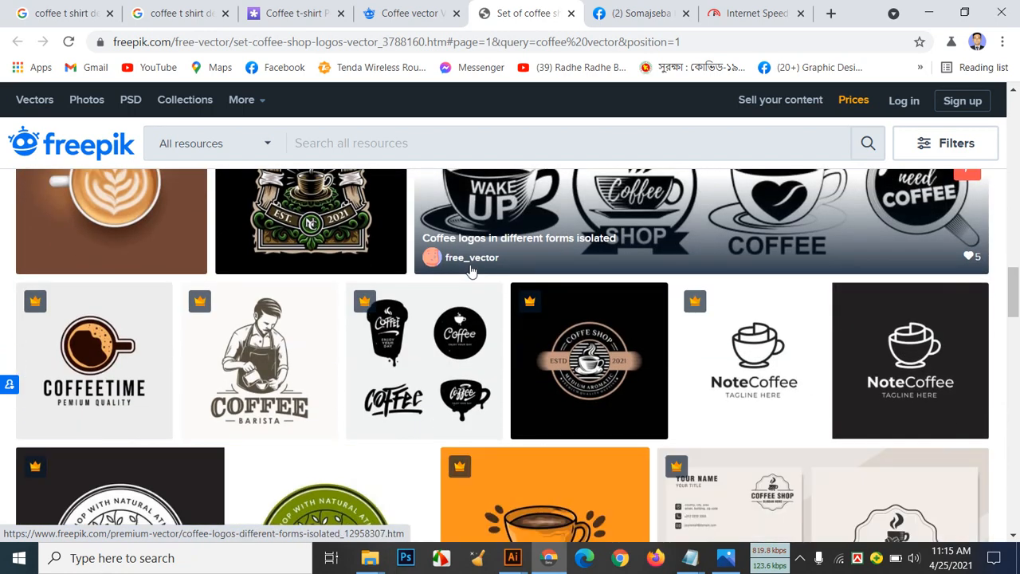
{"action": "scroll", "coordinate": [472, 272], "scroll_direction": "up", "scroll_amount": 2}
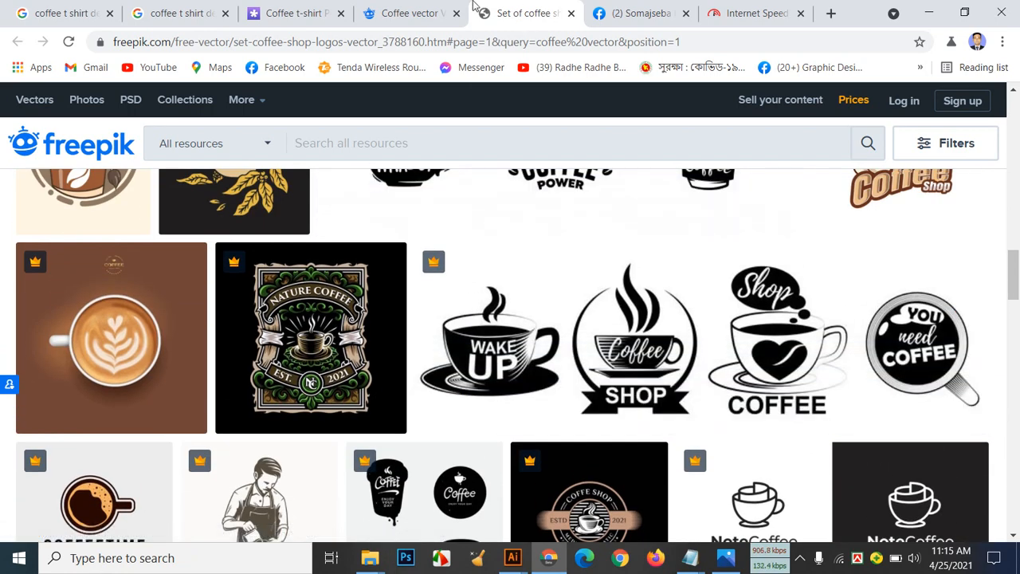
Open the "Coffee logos in different forms isolated" vector in a new tab and view its preview image
{"action": "right_click", "coordinate": [654, 318]}
{"action": "left_click", "coordinate": [695, 329]}
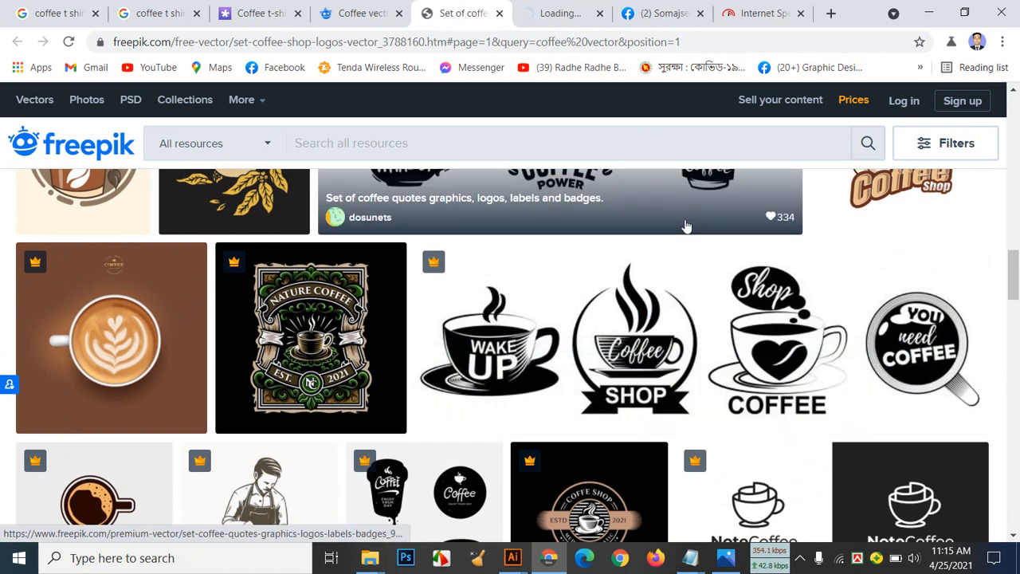
{"action": "left_click", "coordinate": [548, 11]}
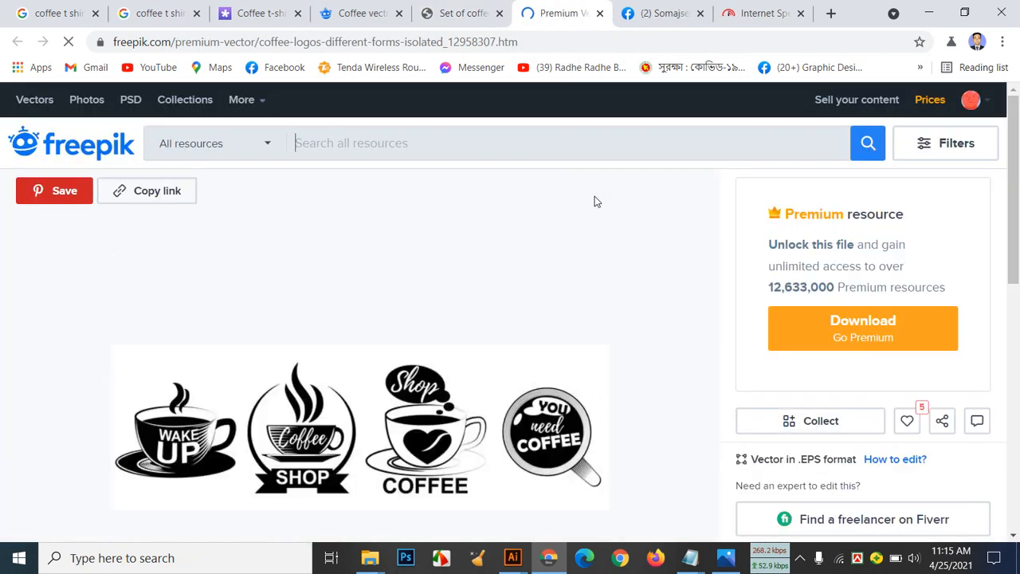
{"action": "scroll", "coordinate": [749, 308], "scroll_direction": "down", "scroll_amount": 3}
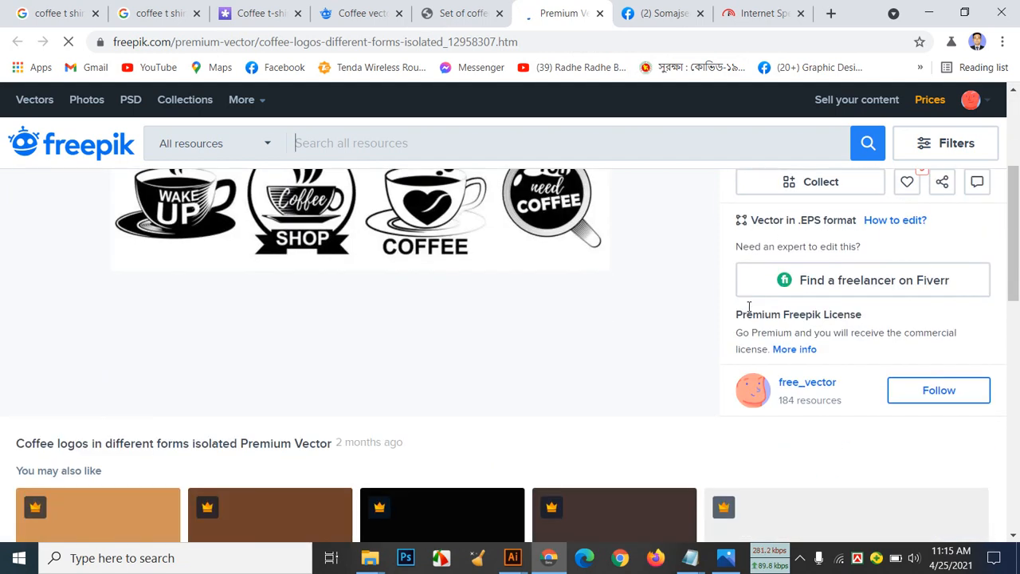
{"action": "scroll", "coordinate": [749, 308], "scroll_direction": "up", "scroll_amount": 2}
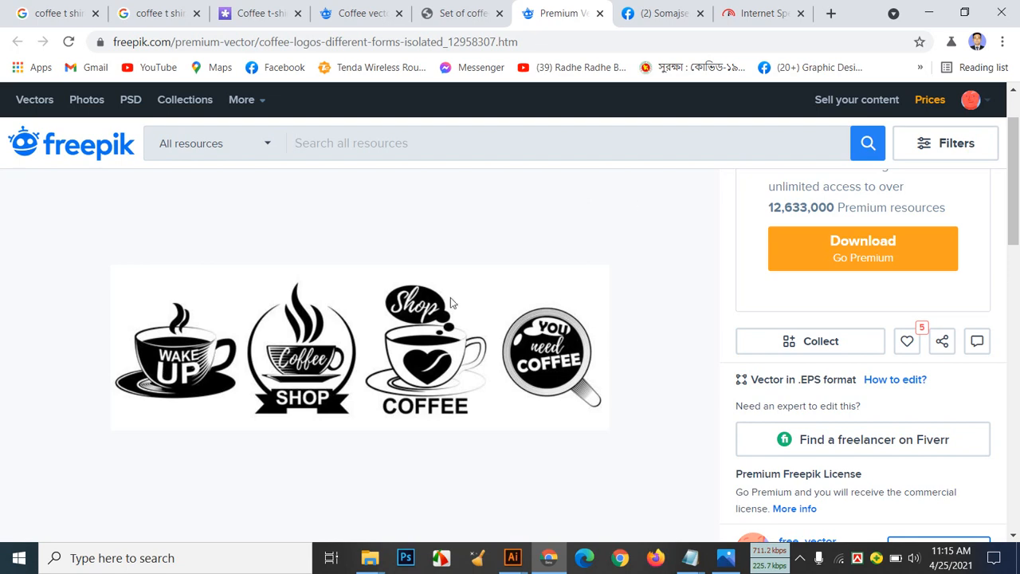
Save the coffee logos preview as JPEG image coffee-logos-different-forms-isolated_376167-182 in the desktop's coffee Tshirt folder
{"action": "right_click", "coordinate": [314, 322]}
{"action": "left_click", "coordinate": [343, 361]}
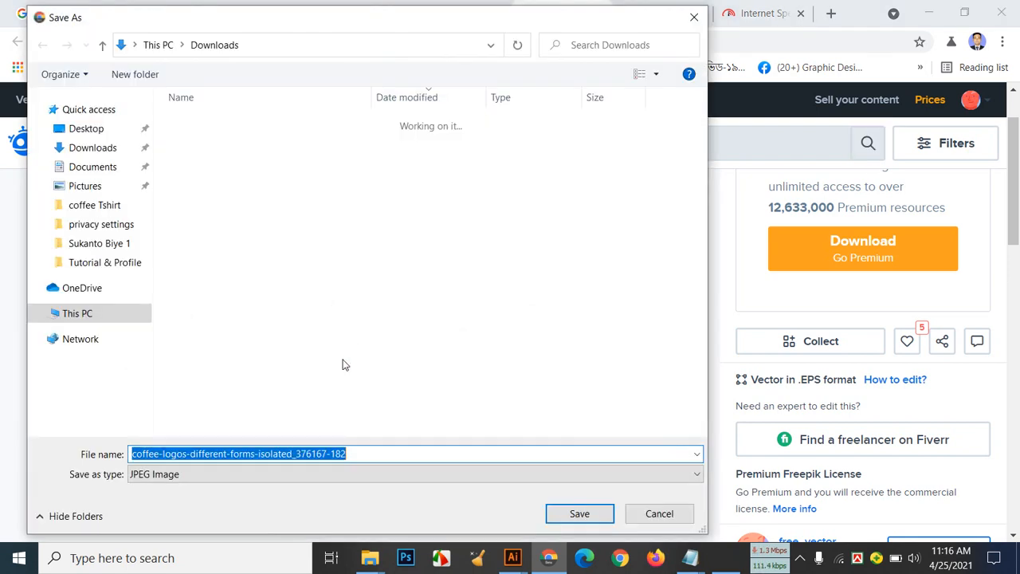
{"action": "left_click", "coordinate": [98, 131]}
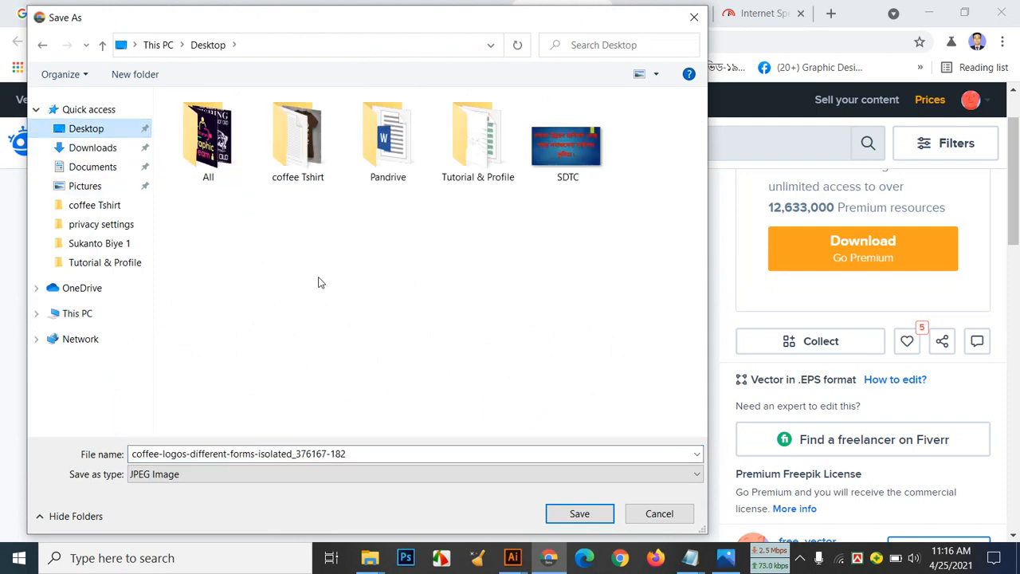
{"action": "double_click", "coordinate": [300, 160]}
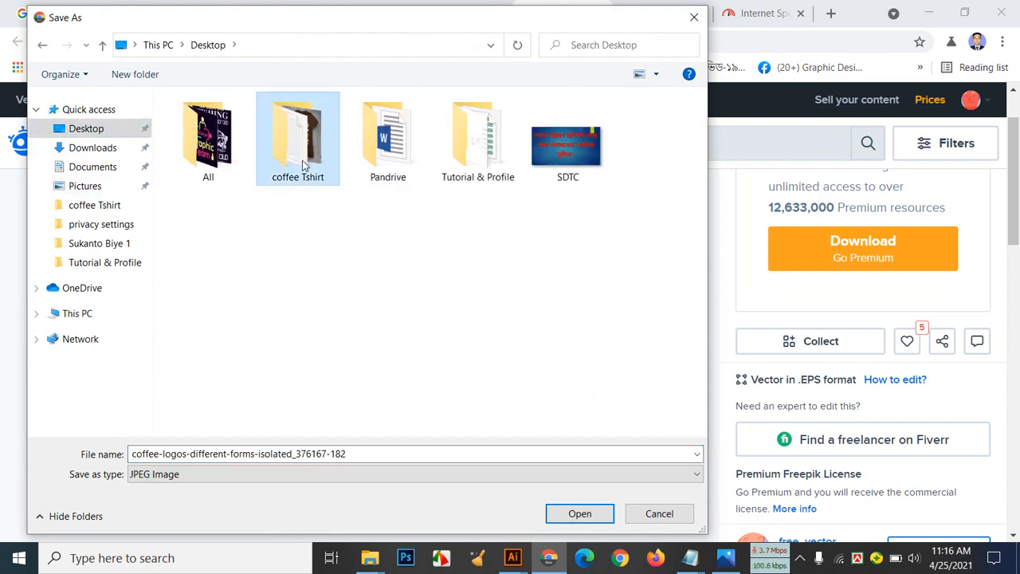
{"action": "left_click", "coordinate": [599, 511]}
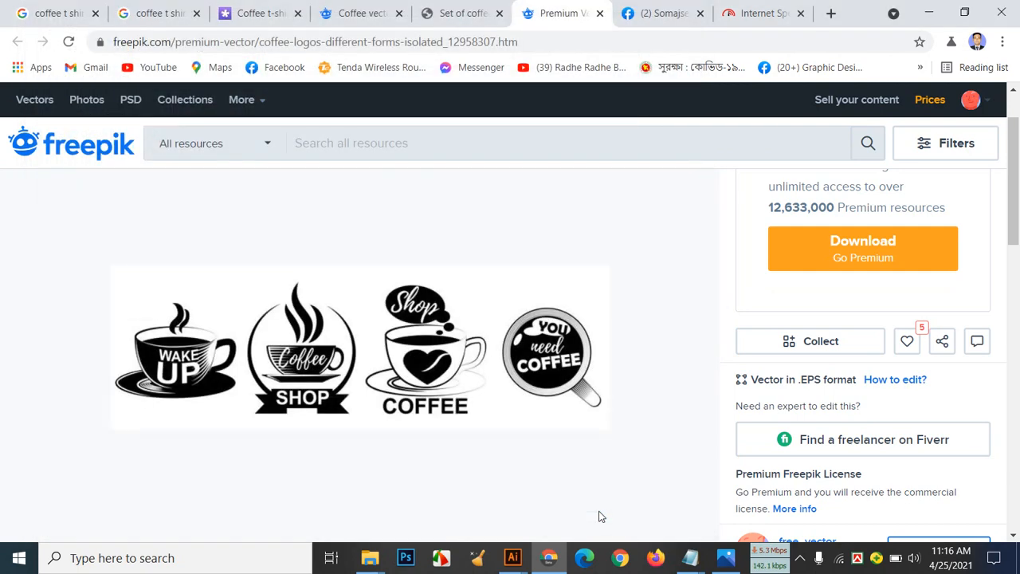
Switch to Illustrator and open coffee-logos-different-forms-isolated_376167-182.jpg from the desktop's coffee Tshirt folder
{"action": "mouse_move", "coordinate": [531, 566]}
{"action": "left_click", "coordinate": [471, 505]}
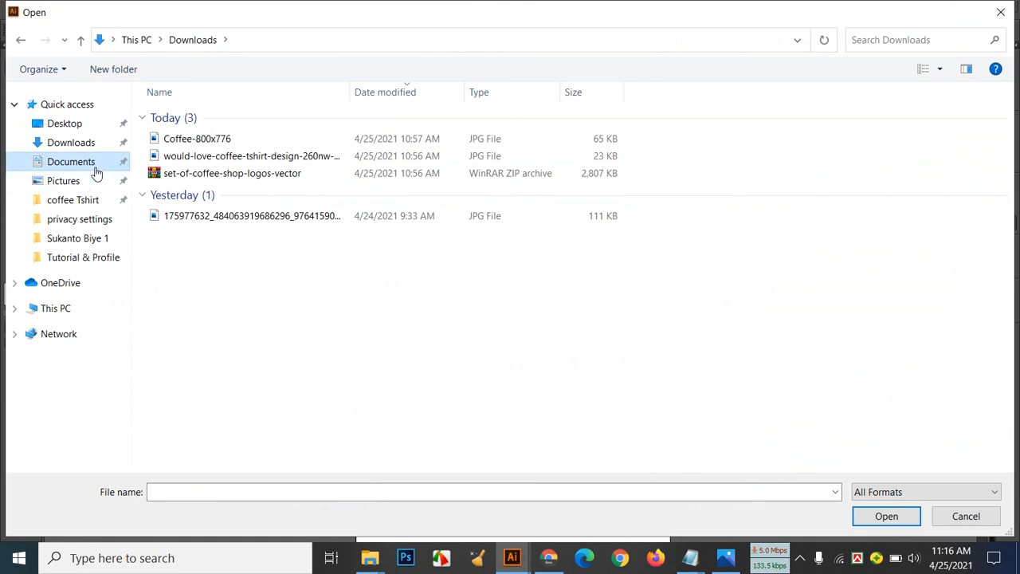
{"action": "left_click", "coordinate": [72, 125]}
{"action": "double_click", "coordinate": [283, 163]}
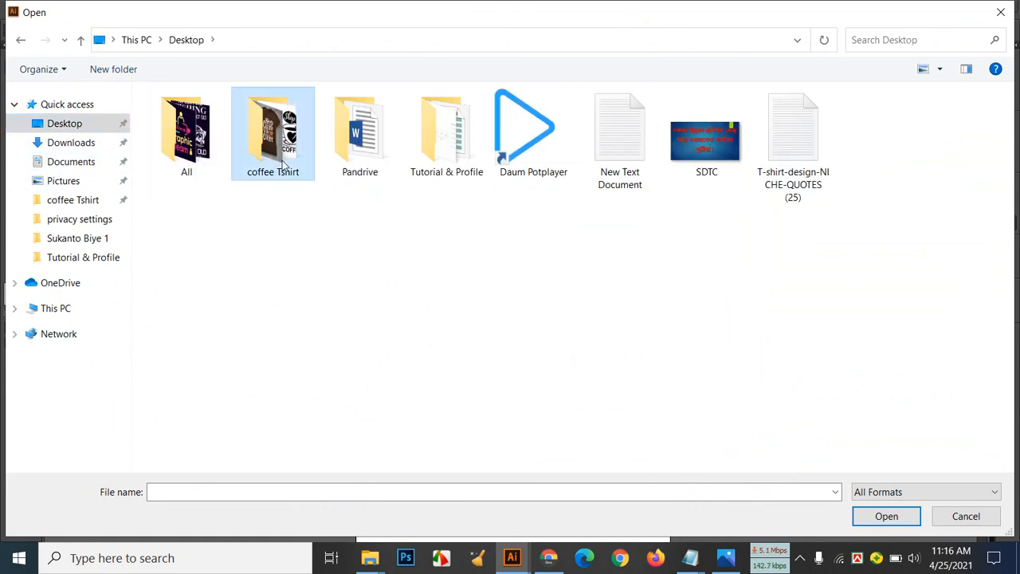
{"action": "double_click", "coordinate": [273, 143]}
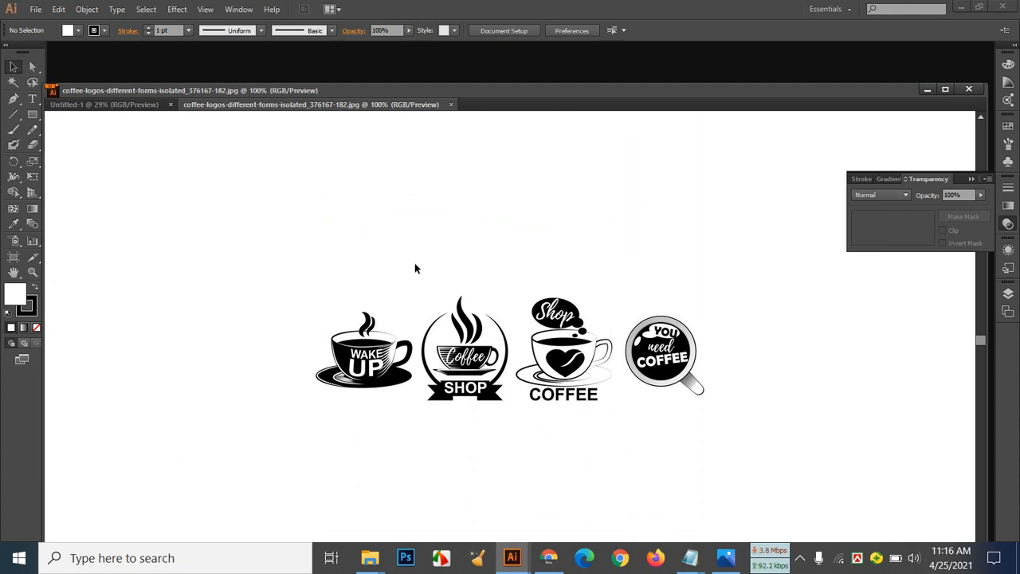
Bring the coffee logos image into the Untitled-1 document and enlarge it to about 2289 by 761 px, overlapping the artboard's left edge
{"action": "left_click", "coordinate": [388, 321]}
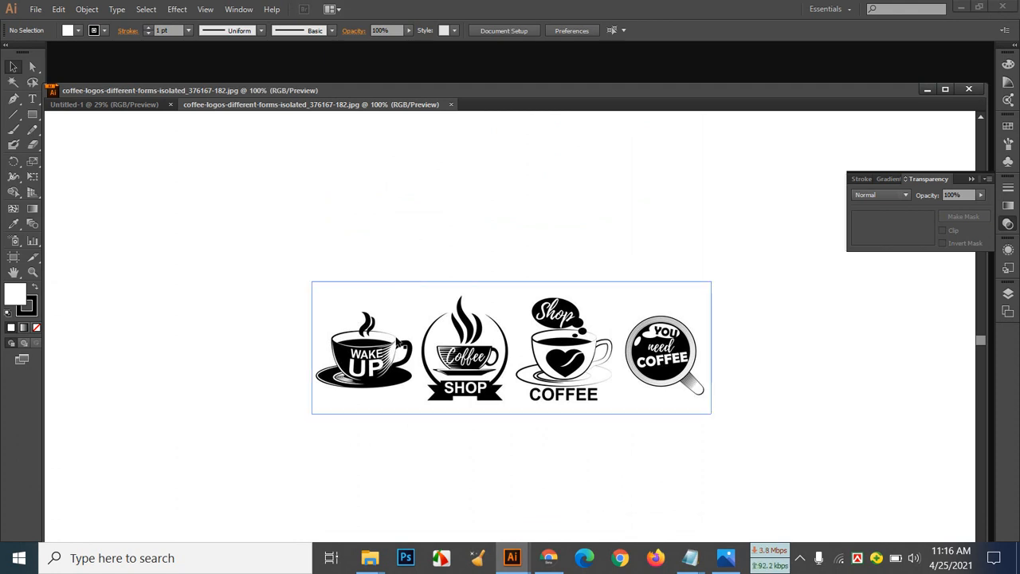
{"action": "left_click_drag", "start_coordinate": [333, 108], "coordinate": [543, 228]}
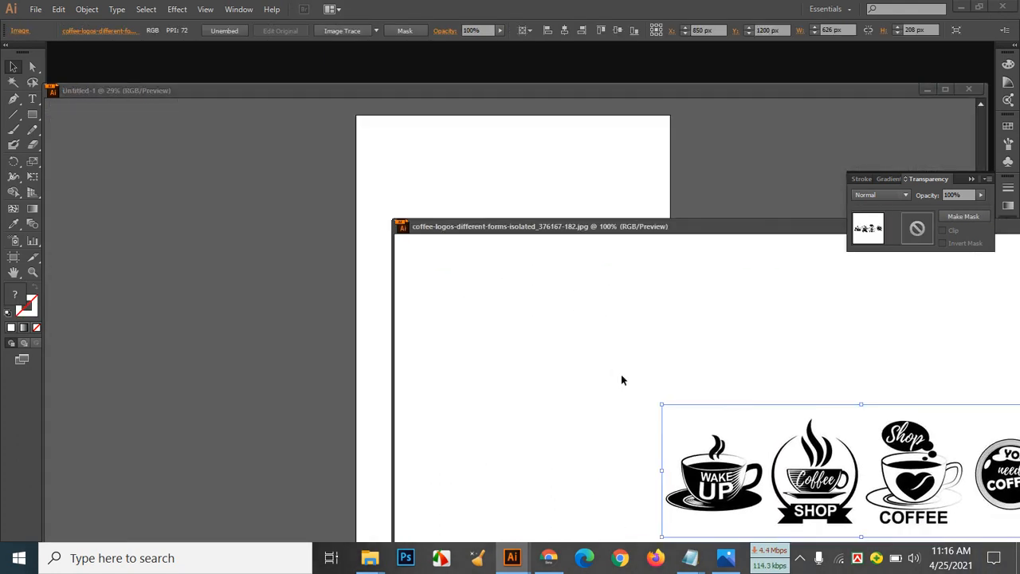
{"action": "left_click_drag", "start_coordinate": [811, 493], "coordinate": [138, 173]}
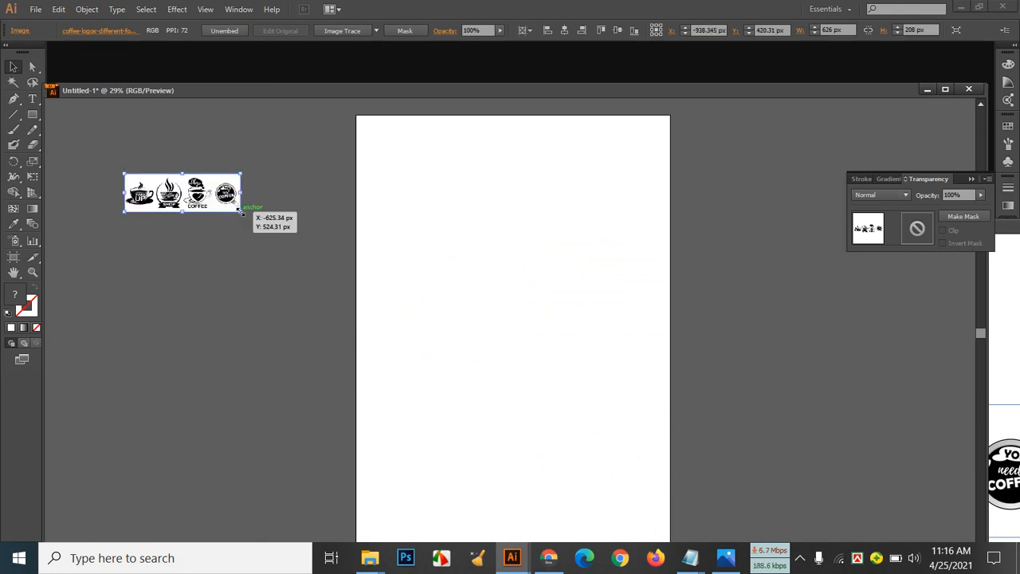
{"action": "left_click_drag", "start_coordinate": [239, 210], "coordinate": [547, 474]}
{"action": "left_click_drag", "start_coordinate": [297, 239], "coordinate": [253, 305]}
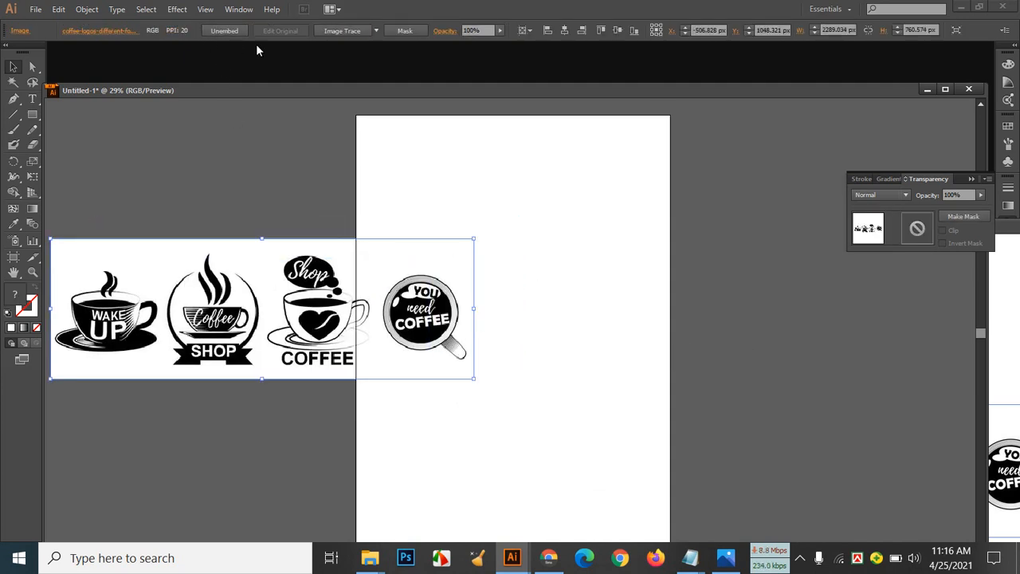
Image-trace the coffee logos picture with the High Fidelity Photo preset and expand the tracing into editable paths
{"action": "left_click", "coordinate": [376, 31]}
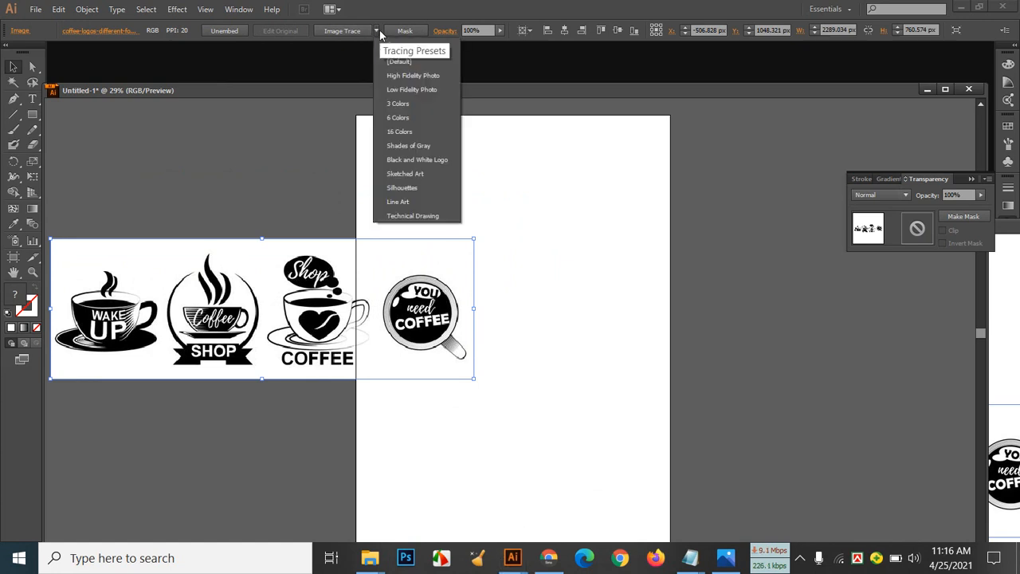
{"action": "left_click", "coordinate": [423, 76]}
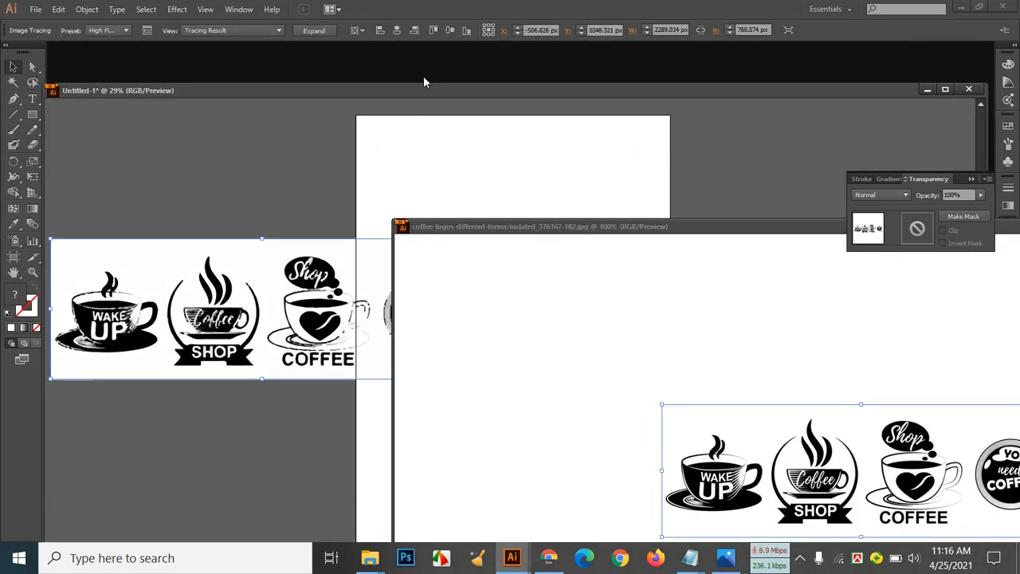
{"action": "left_click", "coordinate": [318, 32]}
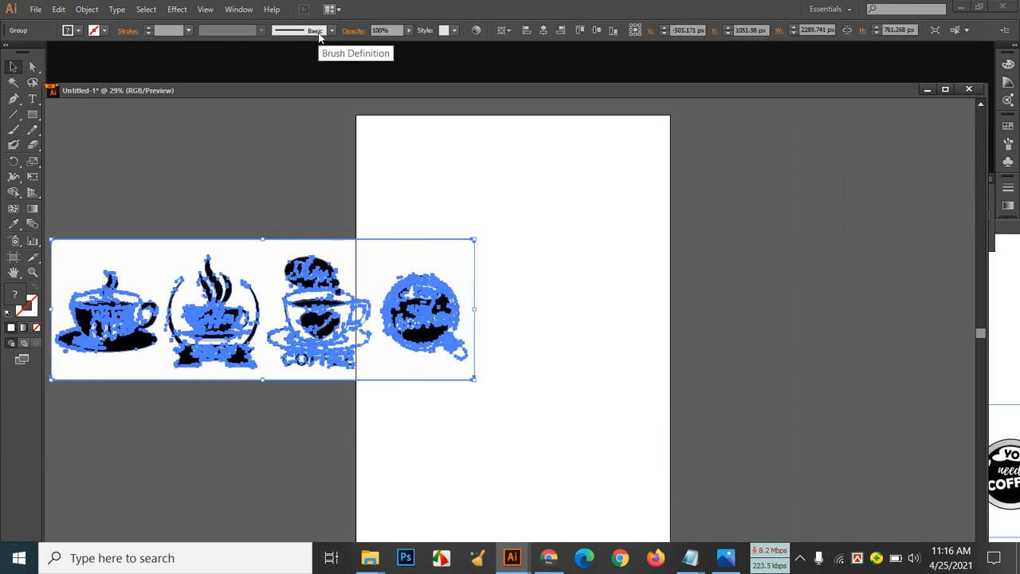
{"action": "left_click", "coordinate": [298, 159]}
Ungroup the traced coffee logos and delete the white background rectangle behind them
{"action": "mouse_move", "coordinate": [272, 256]}
{"action": "left_mouse_down"}
{"action": "mouse_move", "coordinate": [489, 227]}
{"action": "mouse_move", "coordinate": [740, 229]}
{"action": "mouse_move", "coordinate": [307, 237]}
{"action": "mouse_move", "coordinate": [243, 225]}
{"action": "left_mouse_up"}
{"action": "right_click", "coordinate": [299, 298]}
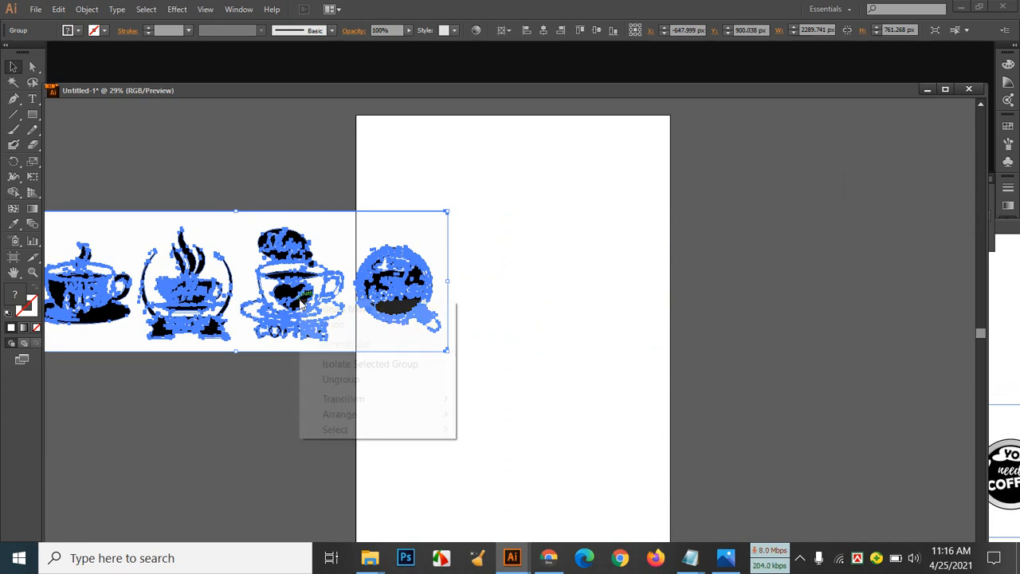
{"action": "left_click", "coordinate": [342, 378]}
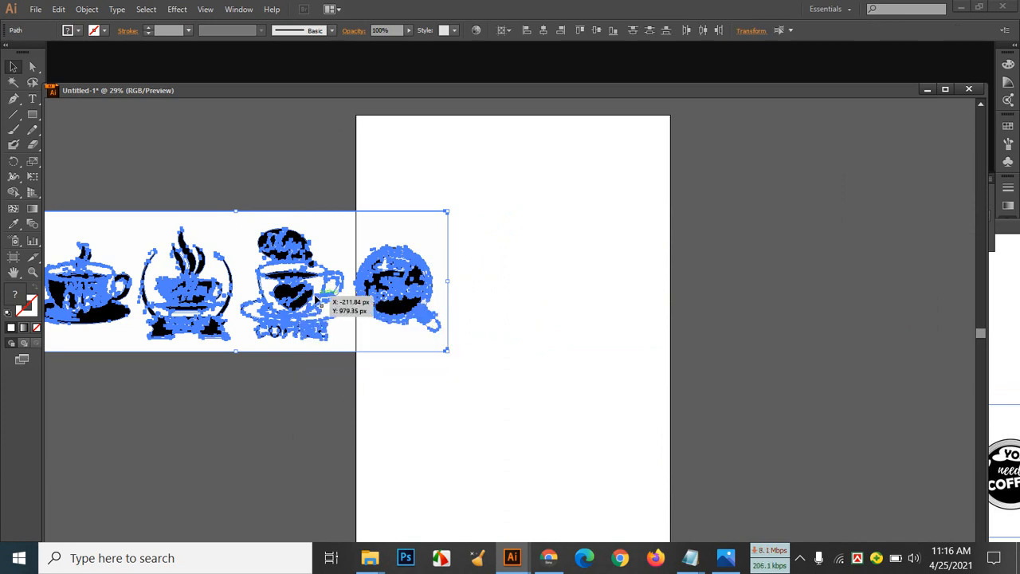
{"action": "right_click", "coordinate": [316, 295]}
{"action": "left_click", "coordinate": [258, 453]}
{"action": "left_click", "coordinate": [258, 456]}
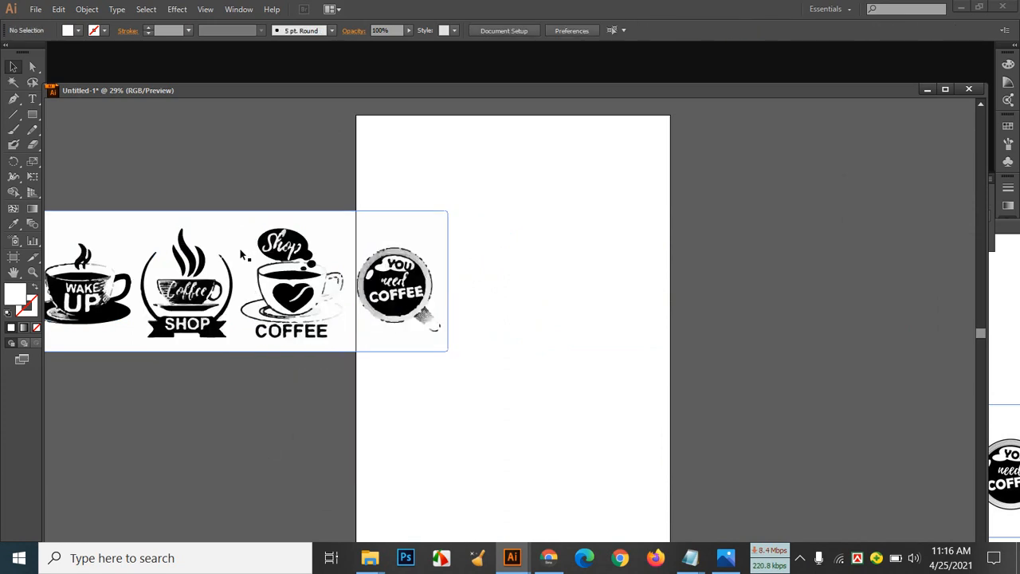
{"action": "left_click_drag", "start_coordinate": [240, 249], "coordinate": [709, 227]}
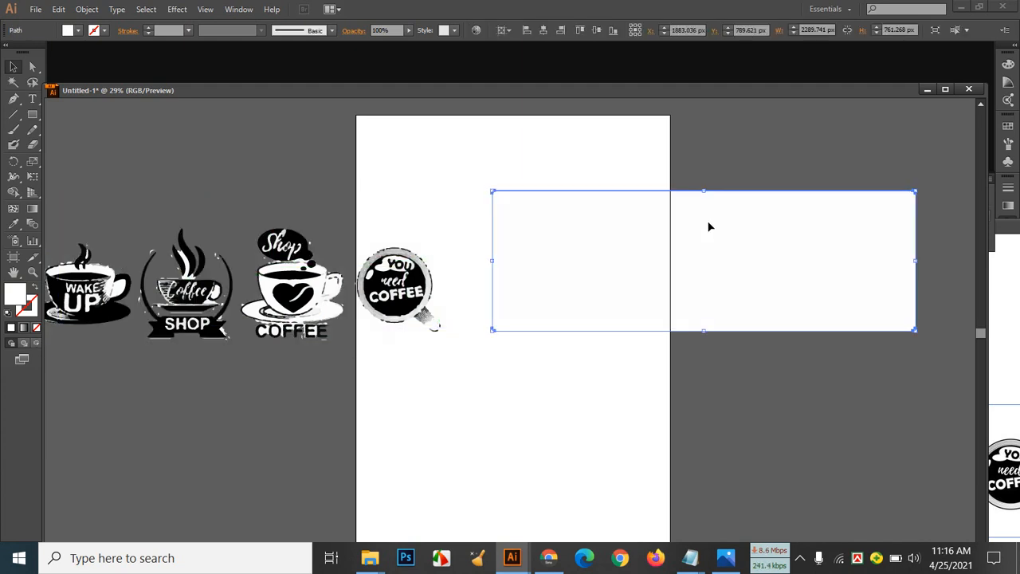
{"action": "key", "text": "Delete"}
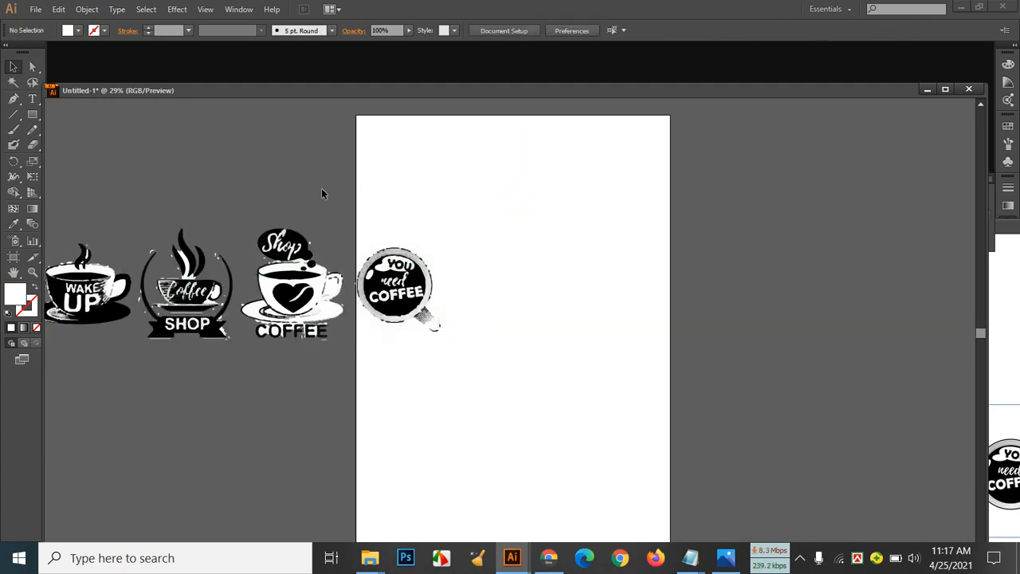
Delete the heart cup, You Need Coffee and Wake Up logos, keeping the Coffee Shop logo
{"action": "left_click_drag", "start_coordinate": [275, 255], "coordinate": [459, 354]}
{"action": "key", "text": "Delete"}
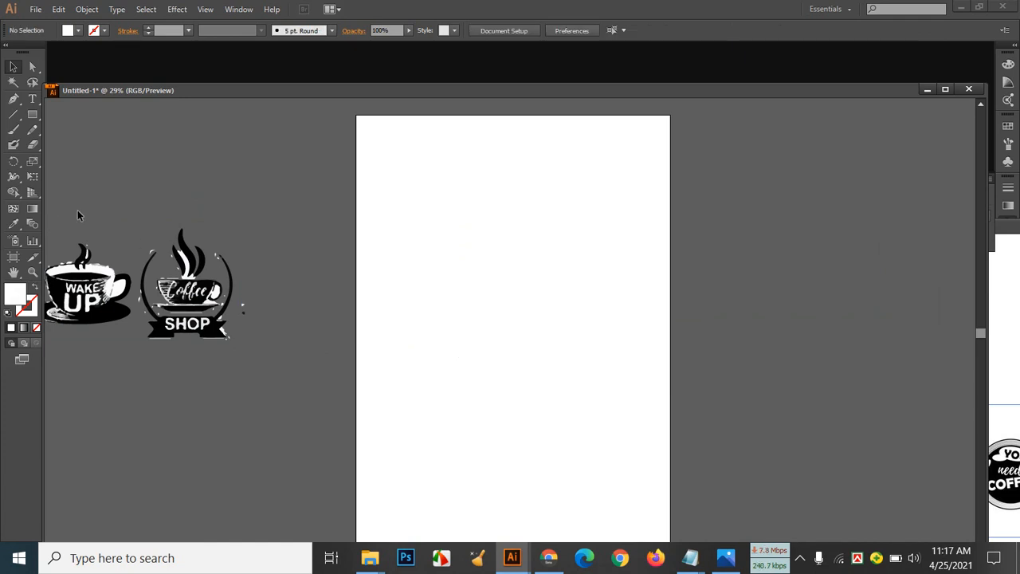
{"action": "left_click_drag", "start_coordinate": [56, 214], "coordinate": [105, 355]}
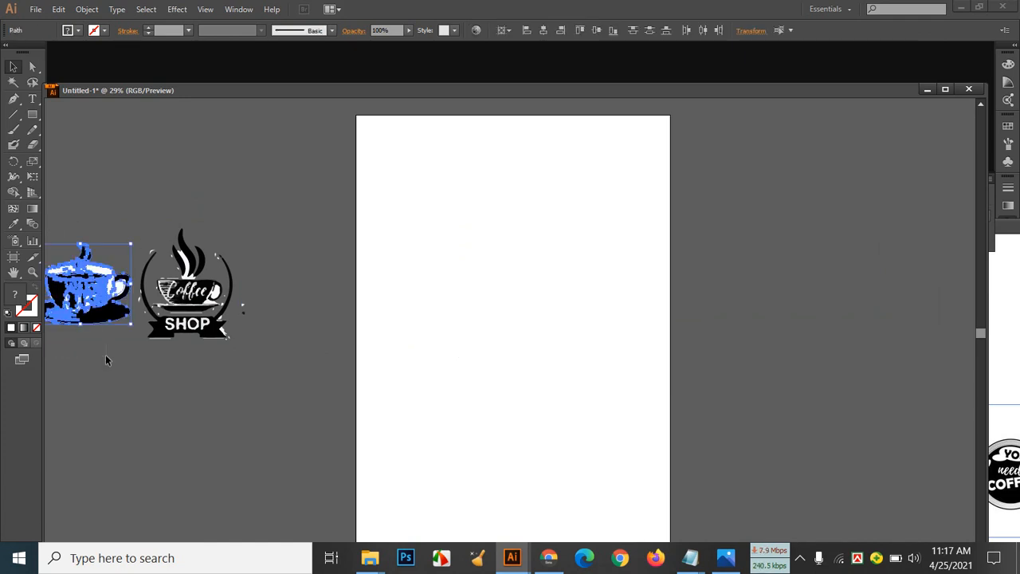
{"action": "key", "text": "Delete"}
Group all paths of the Coffee Shop logo and move the group onto the artboard
{"action": "left_click_drag", "start_coordinate": [129, 224], "coordinate": [165, 255]}
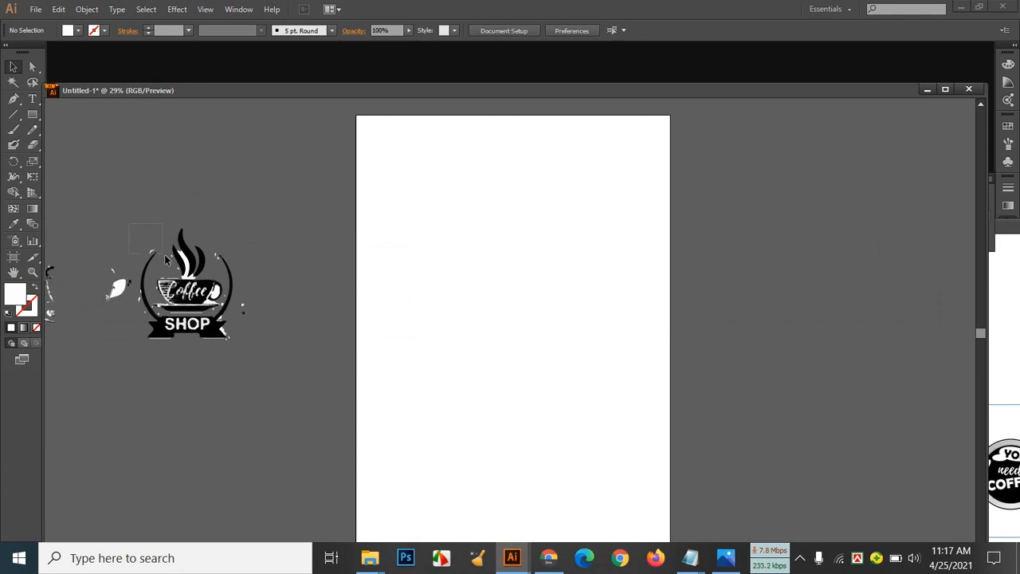
{"action": "left_click_drag", "start_coordinate": [225, 313], "coordinate": [231, 347]}
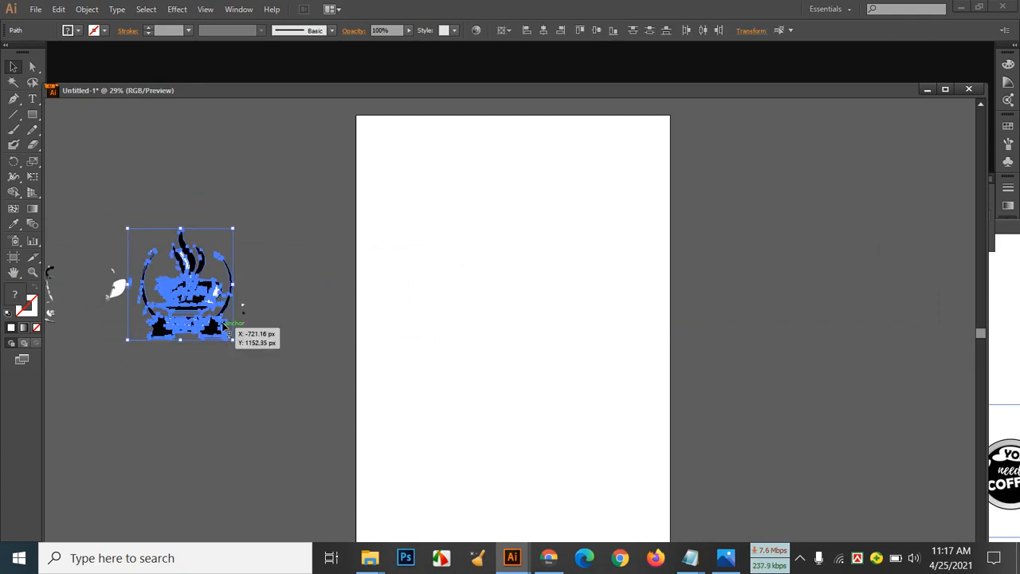
{"action": "right_click", "coordinate": [222, 323]}
{"action": "left_click", "coordinate": [245, 387]}
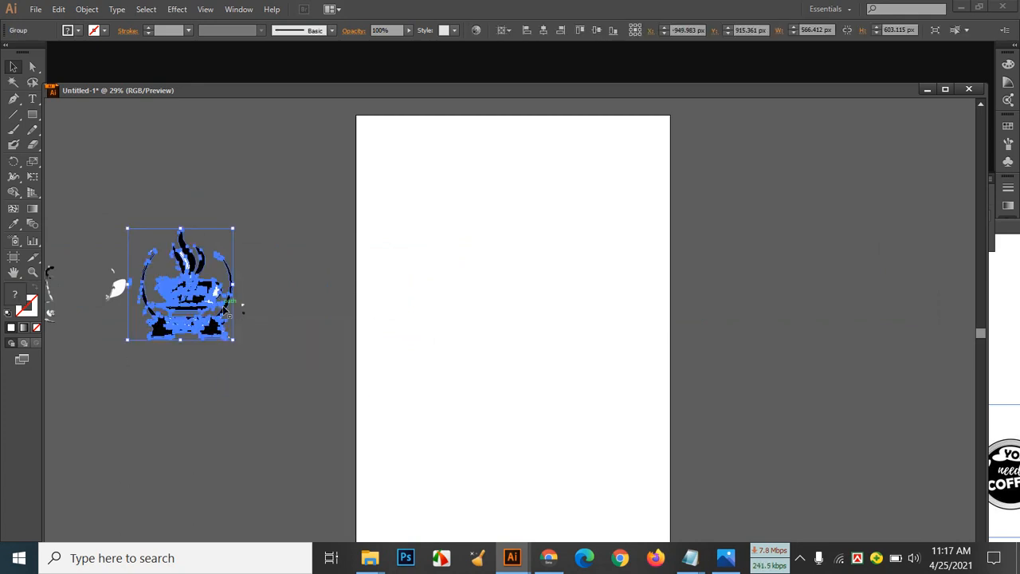
{"action": "left_click_drag", "start_coordinate": [188, 295], "coordinate": [473, 332]}
{"action": "left_click", "coordinate": [259, 240]}
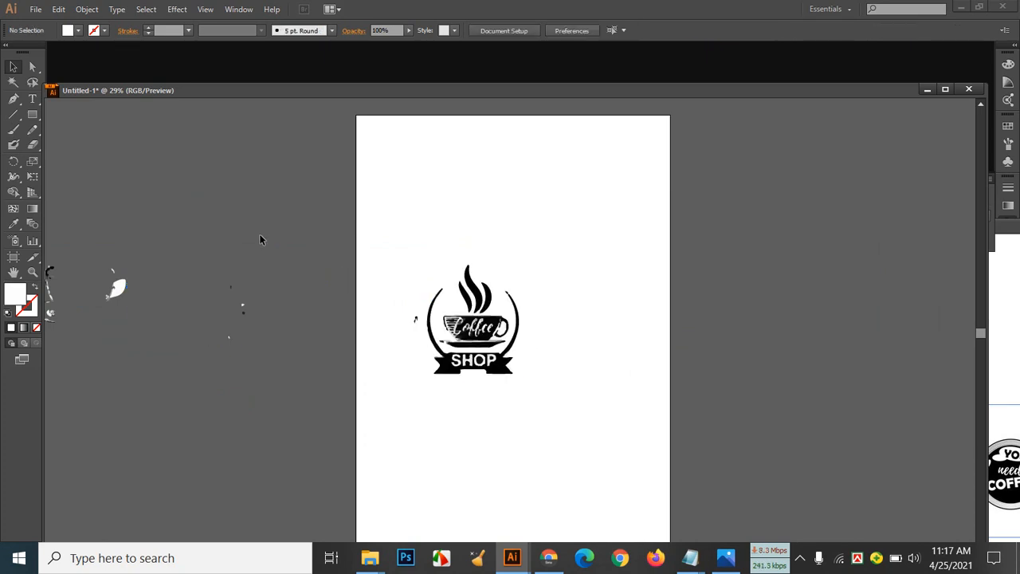
Delete the stray traced fragments beside the artboard and move the Coffee Shop logo slightly lower on it
{"action": "left_click_drag", "start_coordinate": [68, 391], "coordinate": [29, 393]}
{"action": "key", "text": "Delete"}
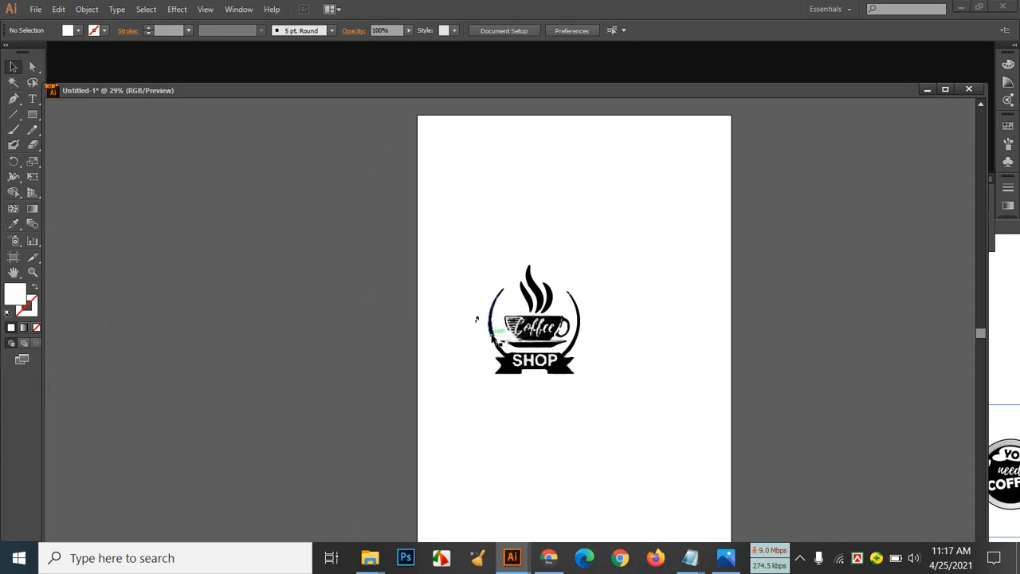
{"action": "left_click_drag", "start_coordinate": [522, 319], "coordinate": [557, 357]}
{"action": "left_click", "coordinate": [795, 313]}
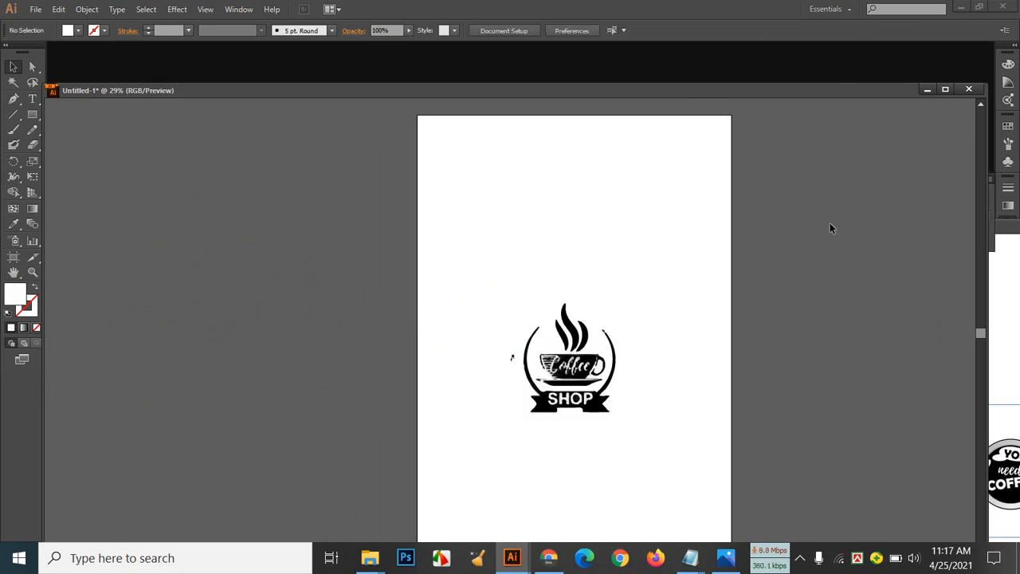
Enlarge the Coffee Shop logo to about 763 by 812 px and reposition it near the artboard's centre
{"action": "left_click", "coordinate": [615, 371]}
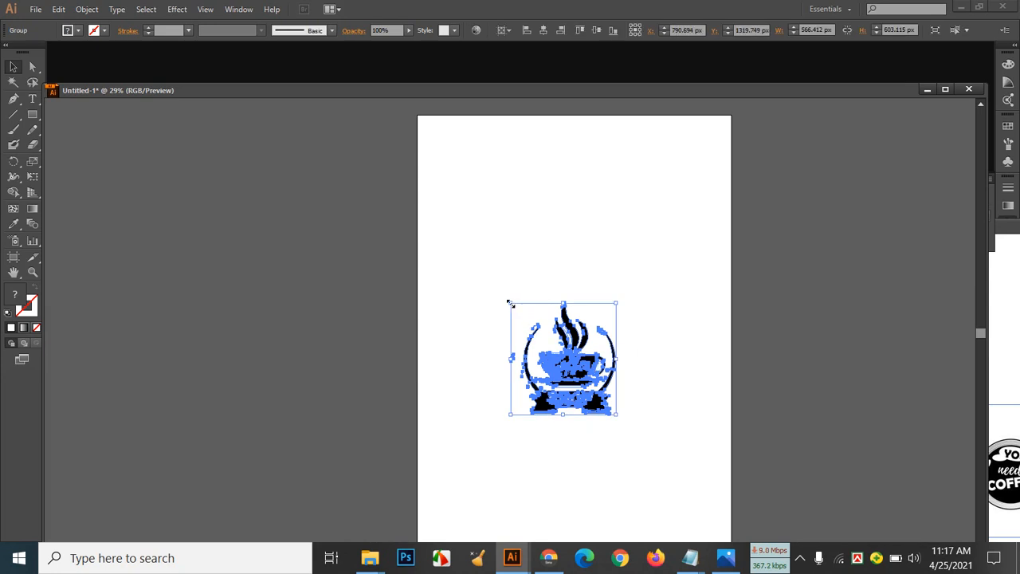
{"action": "left_click_drag", "start_coordinate": [511, 303], "coordinate": [474, 250]}
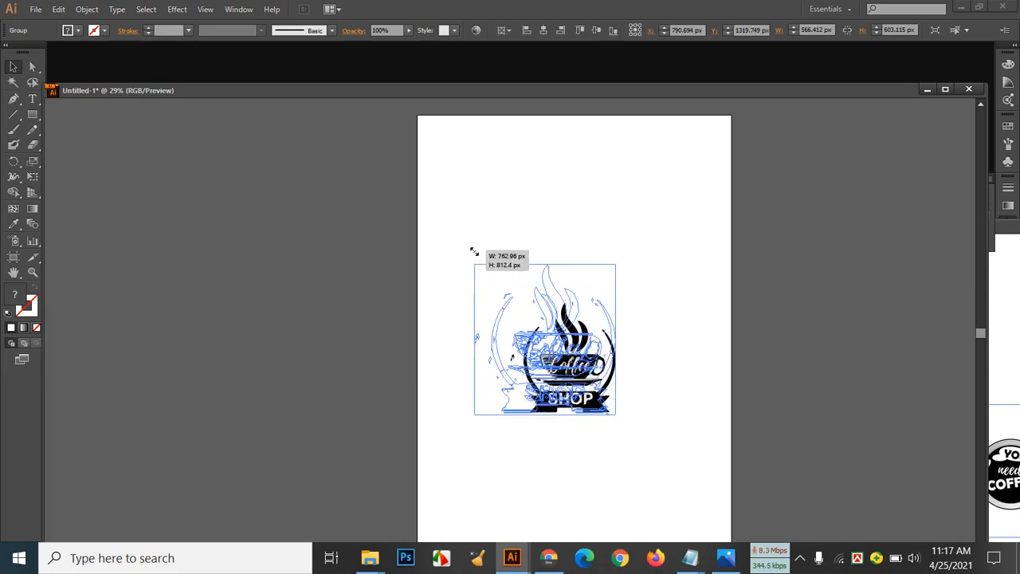
{"action": "left_click", "coordinate": [872, 314]}
{"action": "left_click_drag", "start_coordinate": [600, 349], "coordinate": [629, 339]}
{"action": "left_click", "coordinate": [786, 333]}
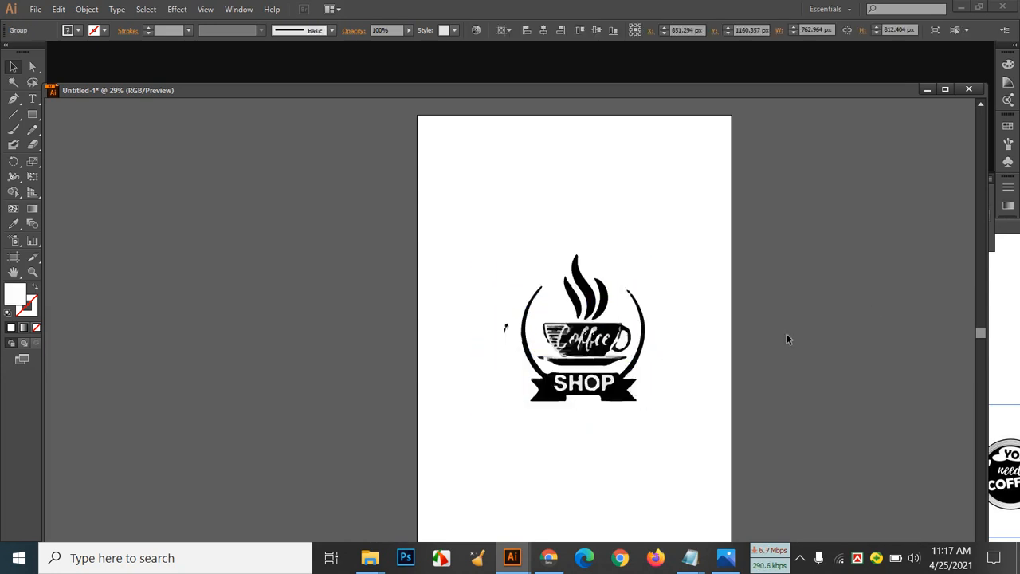
Switch to Chrome and examine the Drink Coffee T-shirt design on the buytshirtdesigns.net page
{"action": "left_click", "coordinate": [549, 559]}
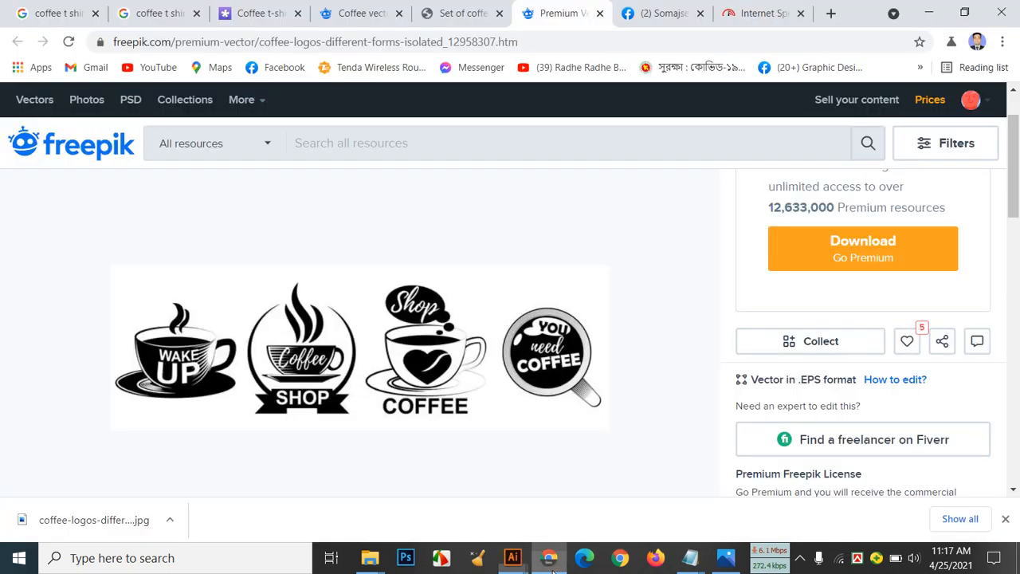
{"action": "left_click", "coordinate": [257, 16]}
{"action": "scroll", "coordinate": [359, 266], "scroll_direction": "down", "scroll_amount": 3}
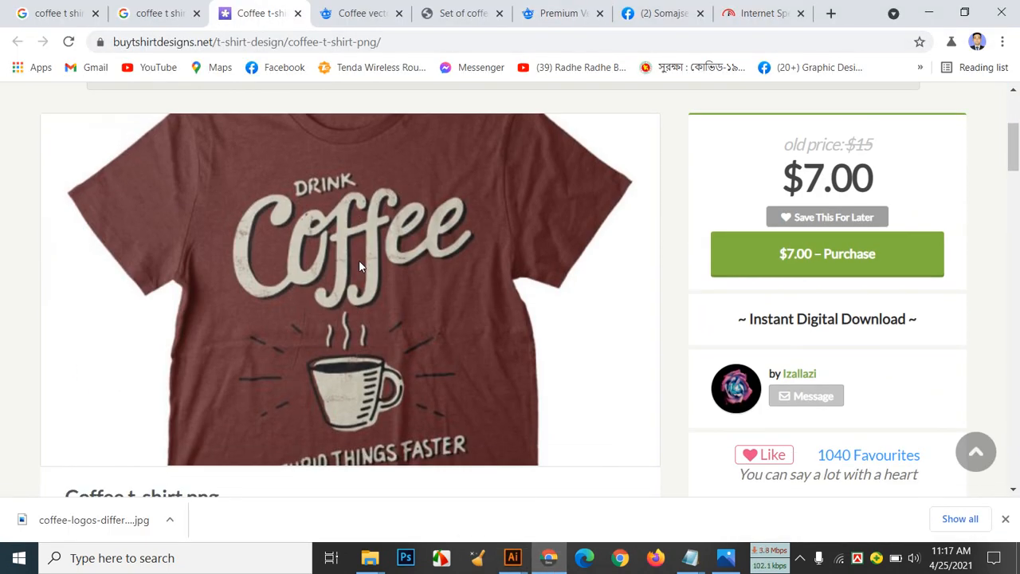
{"action": "scroll", "coordinate": [430, 294], "scroll_direction": "down", "scroll_amount": 1}
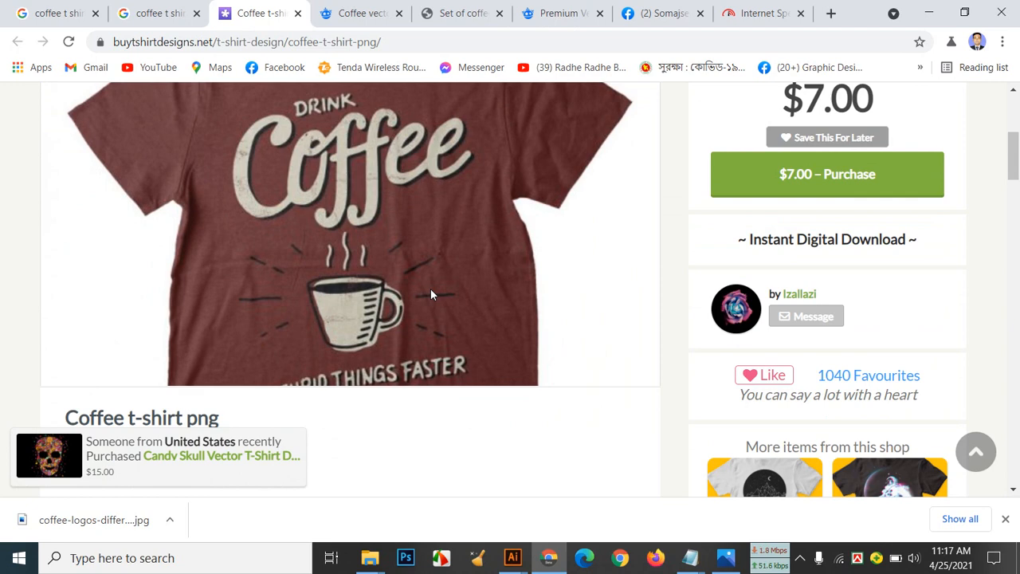
{"action": "scroll", "coordinate": [450, 246], "scroll_direction": "up", "scroll_amount": 1}
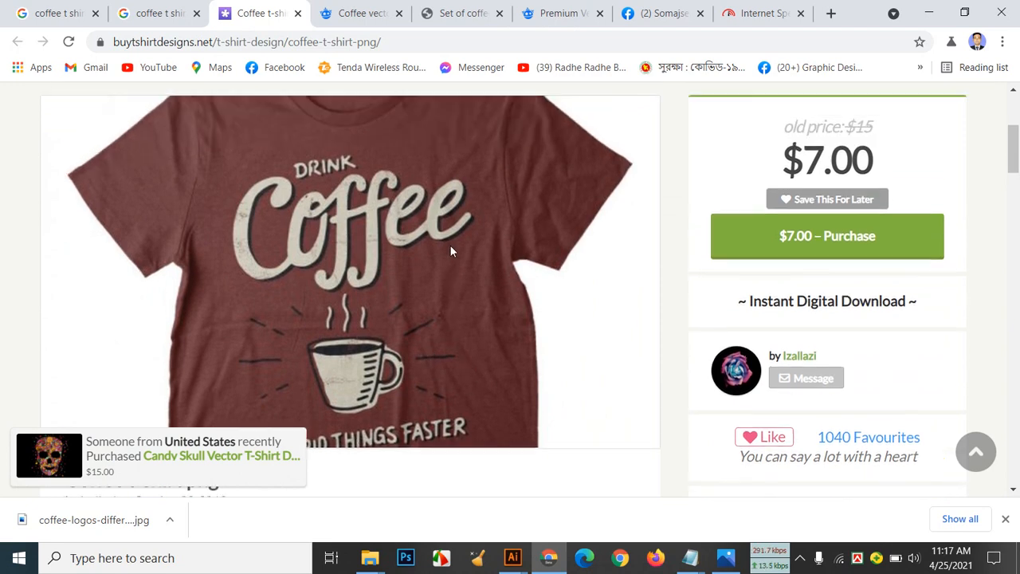
{"action": "scroll", "coordinate": [450, 246], "scroll_direction": "down", "scroll_amount": 1}
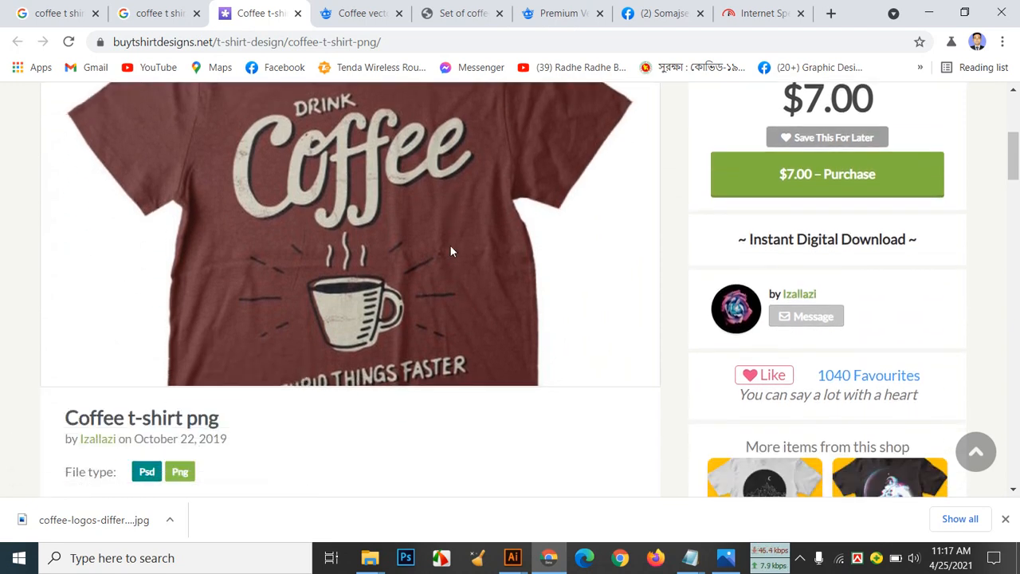
Copy the Drink Coffee T-shirt image from the buytshirtdesigns.net page and close that page
{"action": "right_click", "coordinate": [416, 223]}
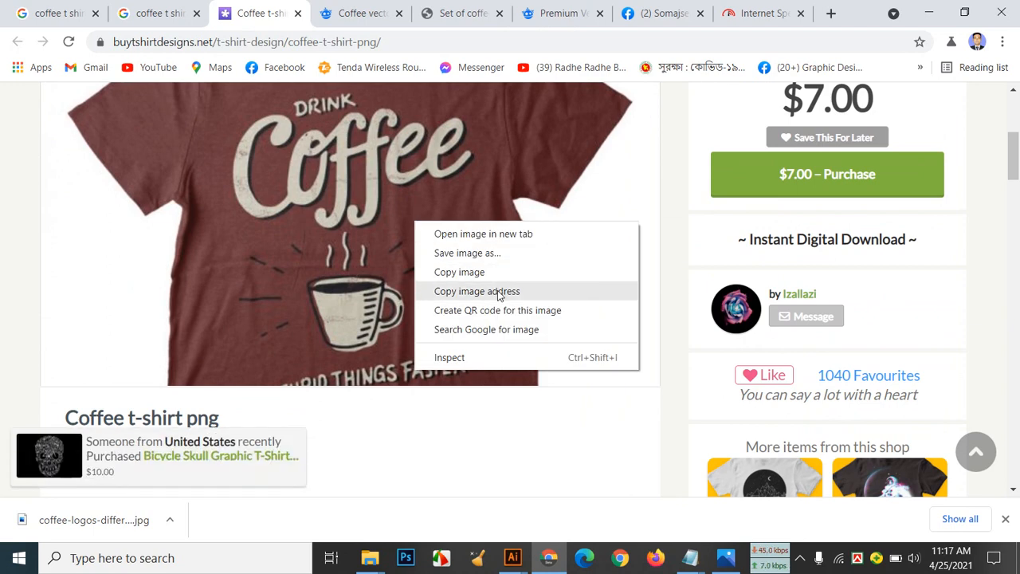
{"action": "left_click", "coordinate": [459, 273]}
{"action": "scroll", "coordinate": [428, 278], "scroll_direction": "down", "scroll_amount": 1}
{"action": "scroll", "coordinate": [415, 279], "scroll_direction": "up", "scroll_amount": 1}
{"action": "scroll", "coordinate": [415, 281], "scroll_direction": "down", "scroll_amount": 2}
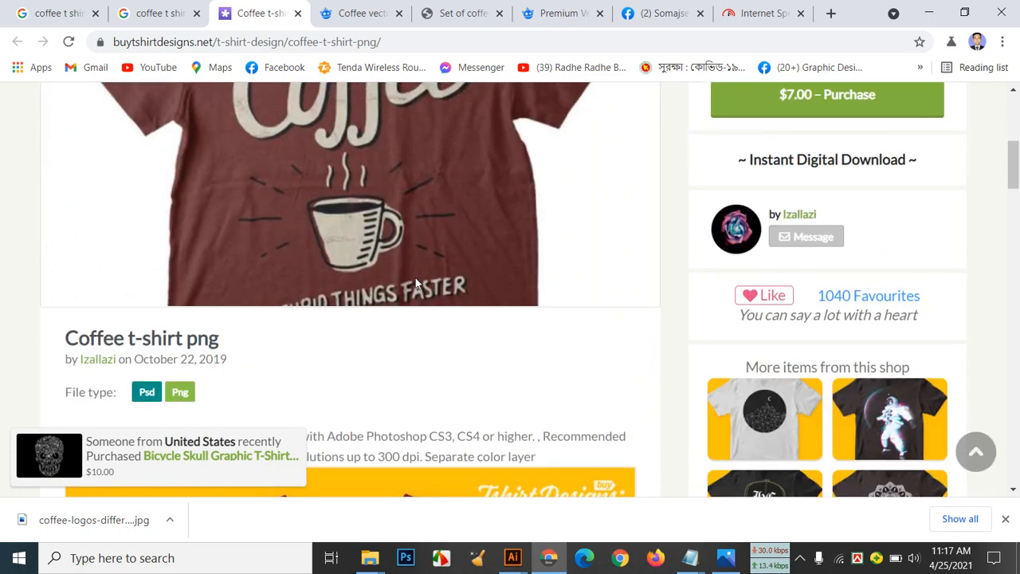
{"action": "left_click", "coordinate": [297, 13]}
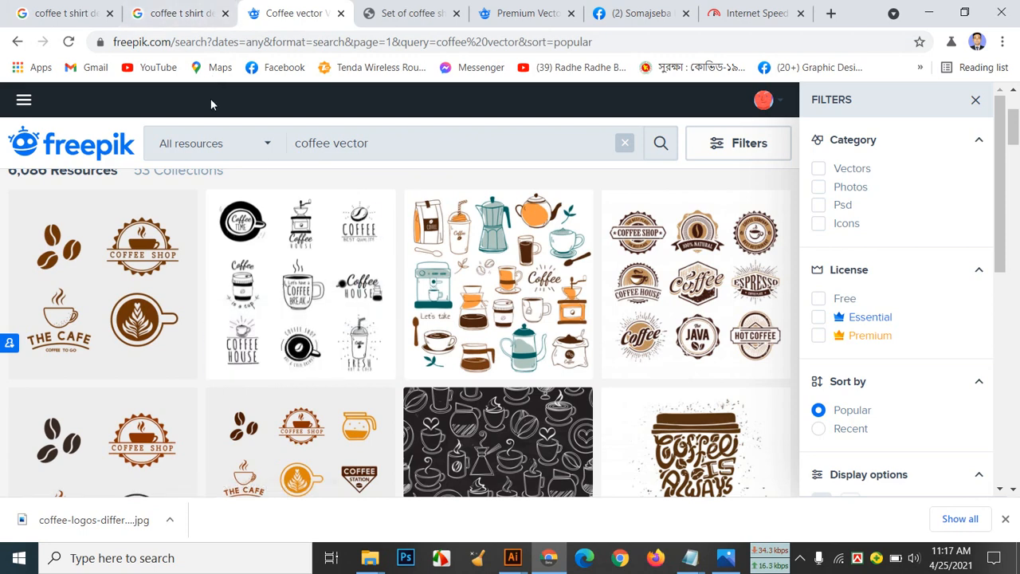
Open the maroon Drink Coffee T-shirt thumbnail from the Google Images results in a new tab and view it
{"action": "left_click", "coordinate": [181, 19]}
{"action": "right_click", "coordinate": [401, 208]}
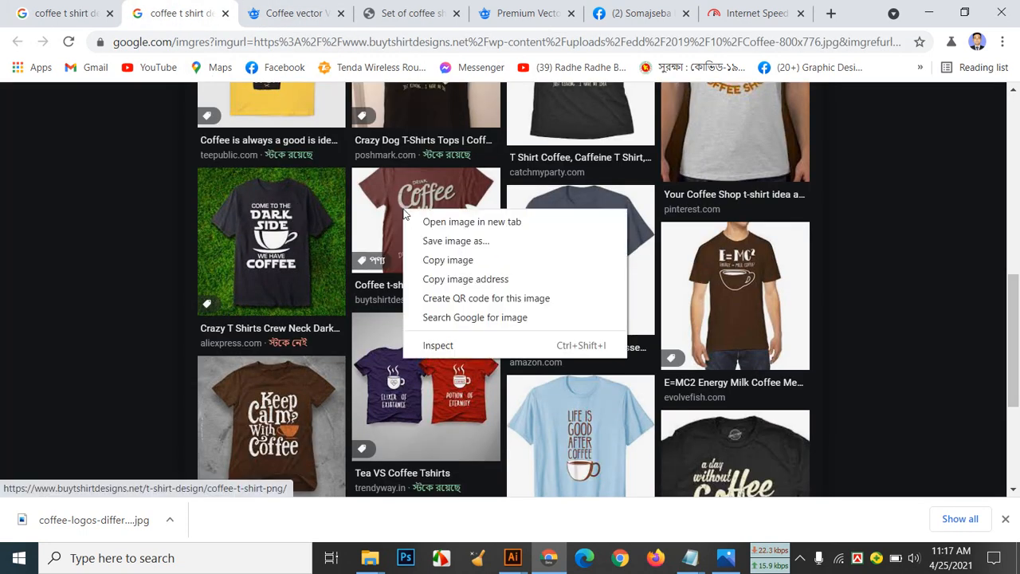
{"action": "left_click", "coordinate": [467, 220]}
{"action": "left_click", "coordinate": [267, 14]}
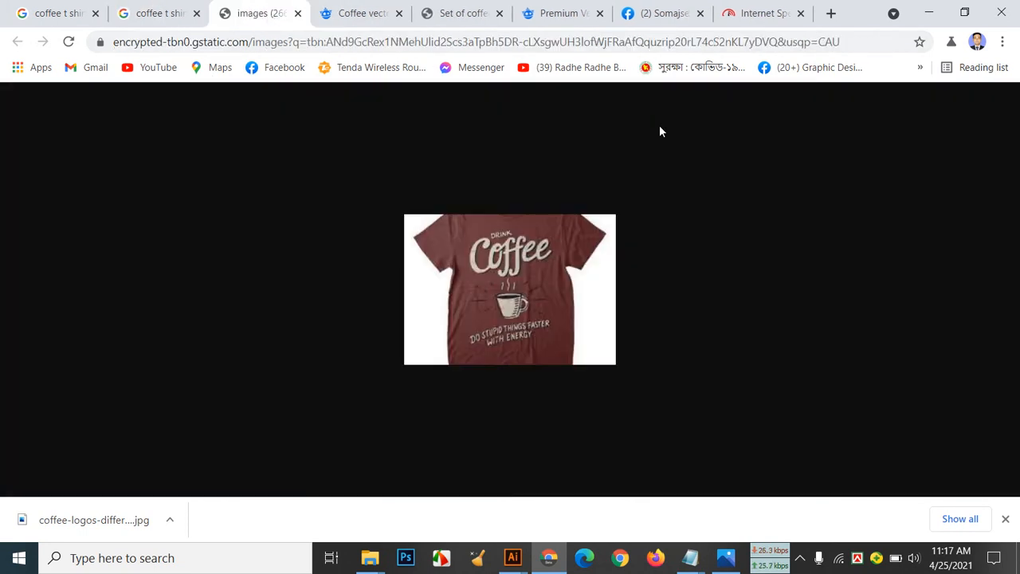
Return to the Google Images coffee T-shirt results and look through the designs for reference
{"action": "left_click", "coordinate": [183, 16]}
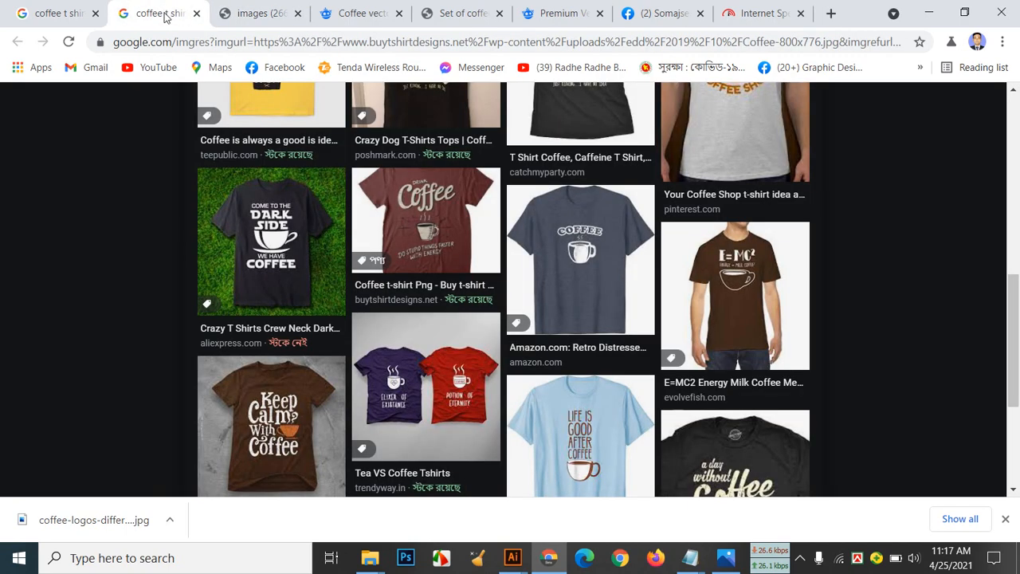
{"action": "scroll", "coordinate": [310, 267], "scroll_direction": "down", "scroll_amount": 3}
{"action": "scroll", "coordinate": [309, 267], "scroll_direction": "up", "scroll_amount": 4}
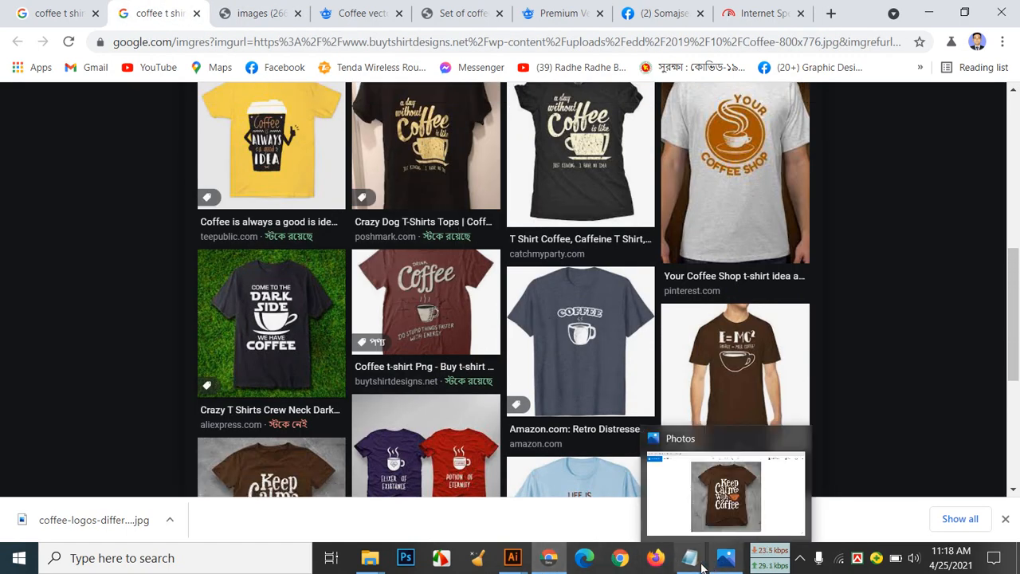
Switch to Illustrator, ungroup the traced Coffee Shop logo and delete the stray fragment beside its outer ring
{"action": "left_click", "coordinate": [527, 562]}
{"action": "left_click", "coordinate": [520, 506]}
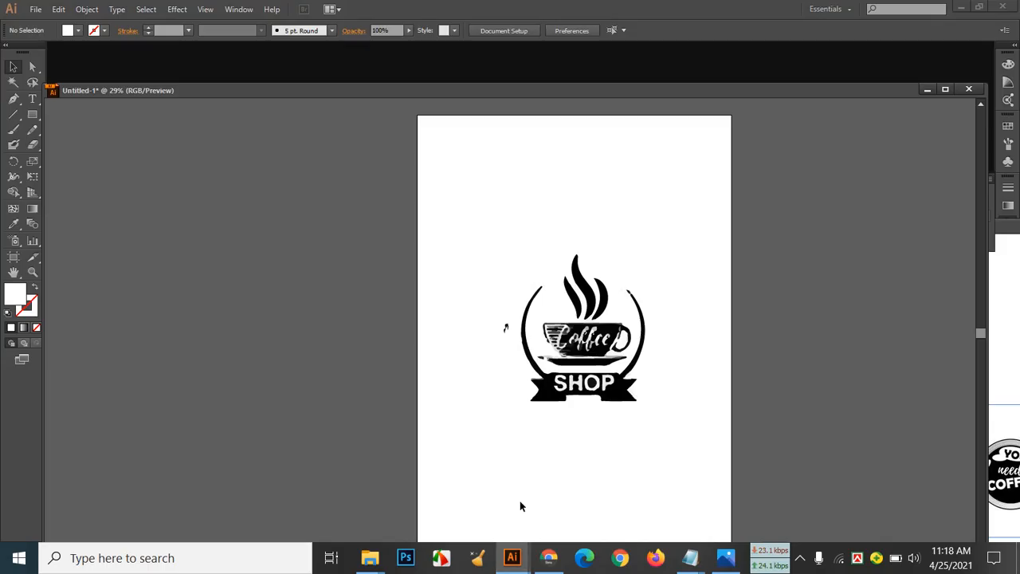
{"action": "left_click", "coordinate": [579, 352]}
{"action": "right_click", "coordinate": [579, 352]}
{"action": "left_click", "coordinate": [618, 432]}
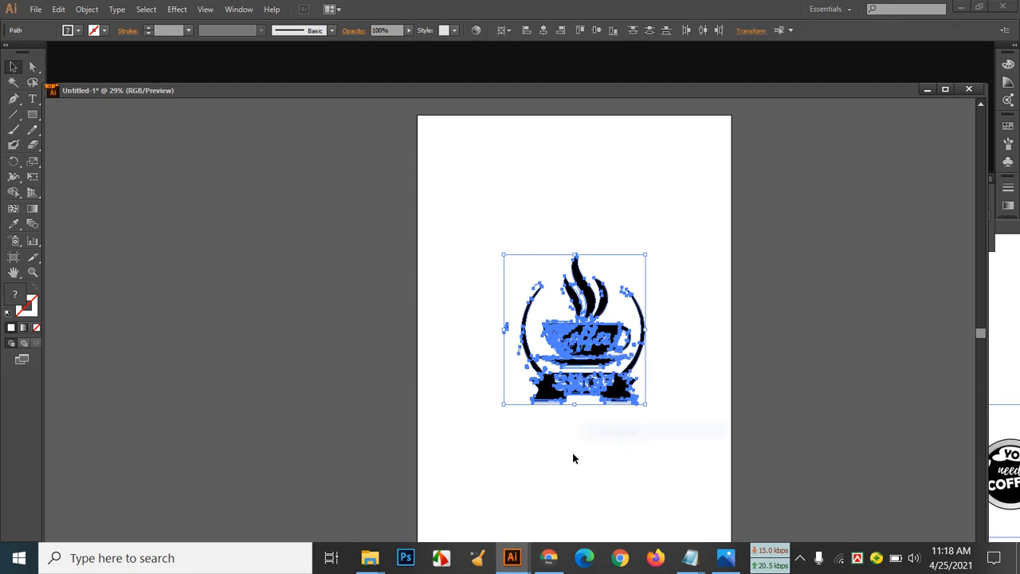
{"action": "left_click", "coordinate": [572, 457]}
{"action": "left_click_drag", "start_coordinate": [488, 309], "coordinate": [511, 351]}
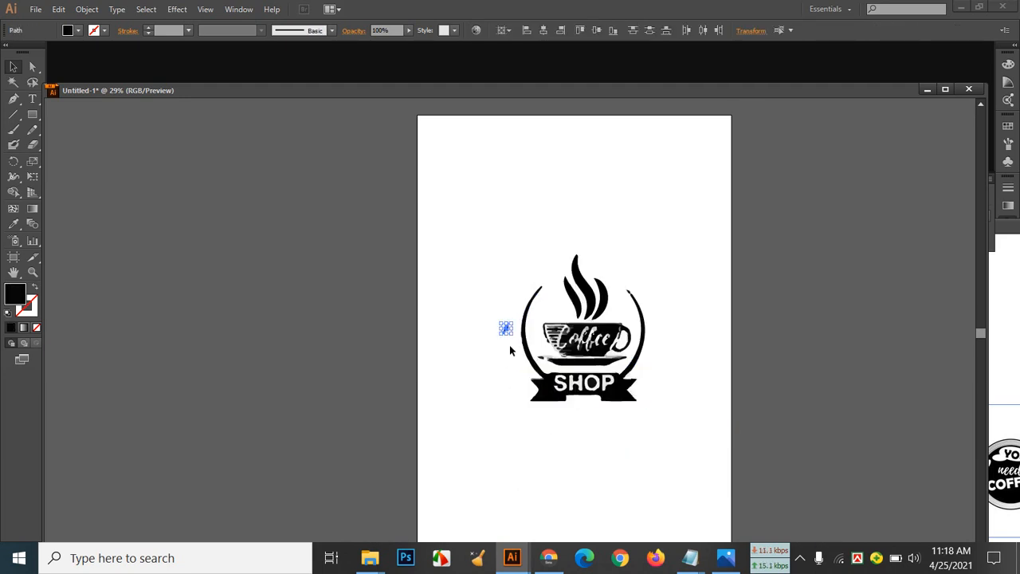
{"action": "key", "text": "Delete"}
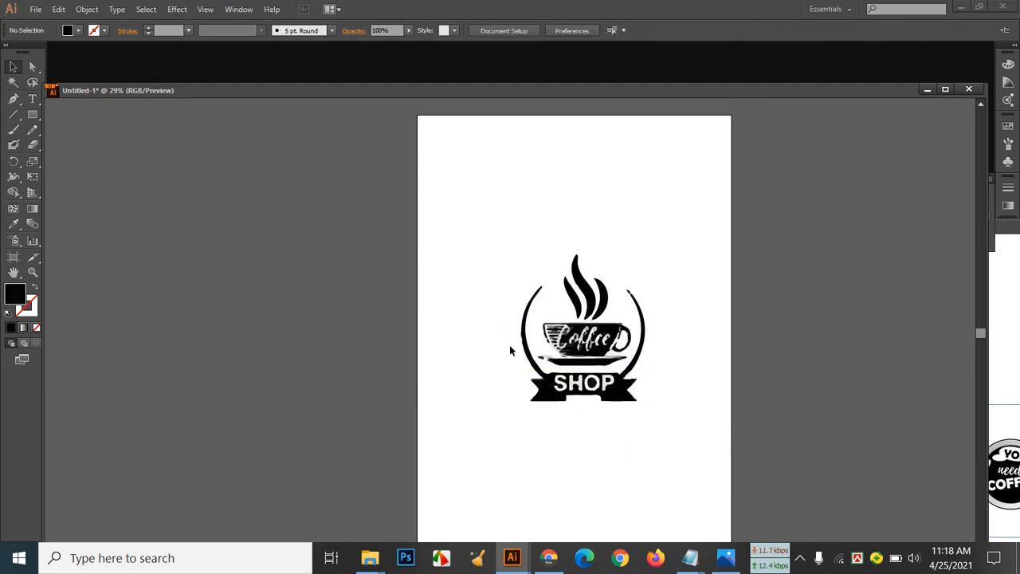
Group all the remaining pieces of the traced Coffee Shop logo and centre the group horizontally and vertically on the artboard
{"action": "scroll", "coordinate": [511, 351], "scroll_direction": "up", "scroll_amount": 3}
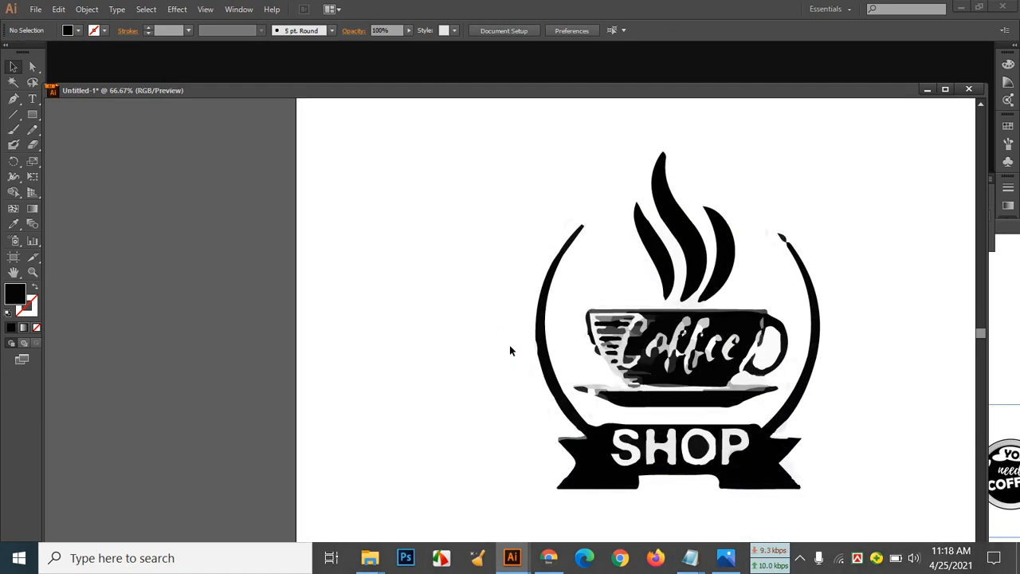
{"action": "left_click_drag", "start_coordinate": [724, 370], "coordinate": [442, 316]}
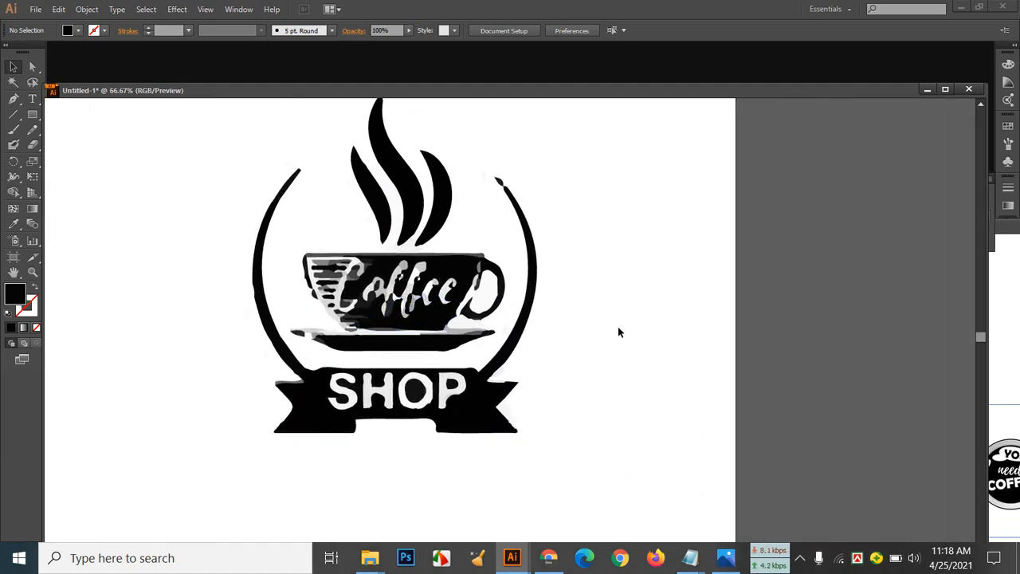
{"action": "left_click", "coordinate": [384, 391]}
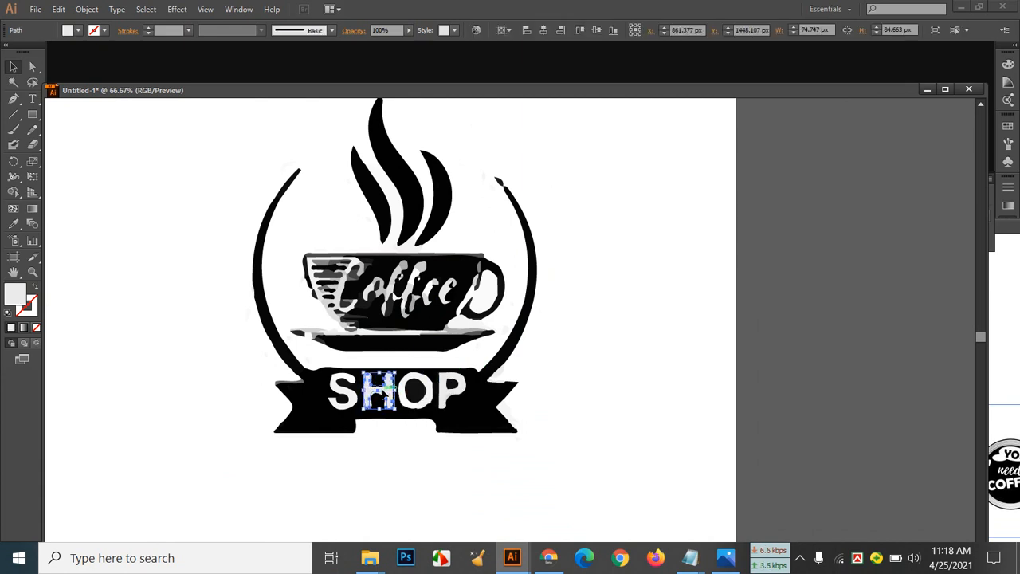
{"action": "left_click", "coordinate": [615, 399]}
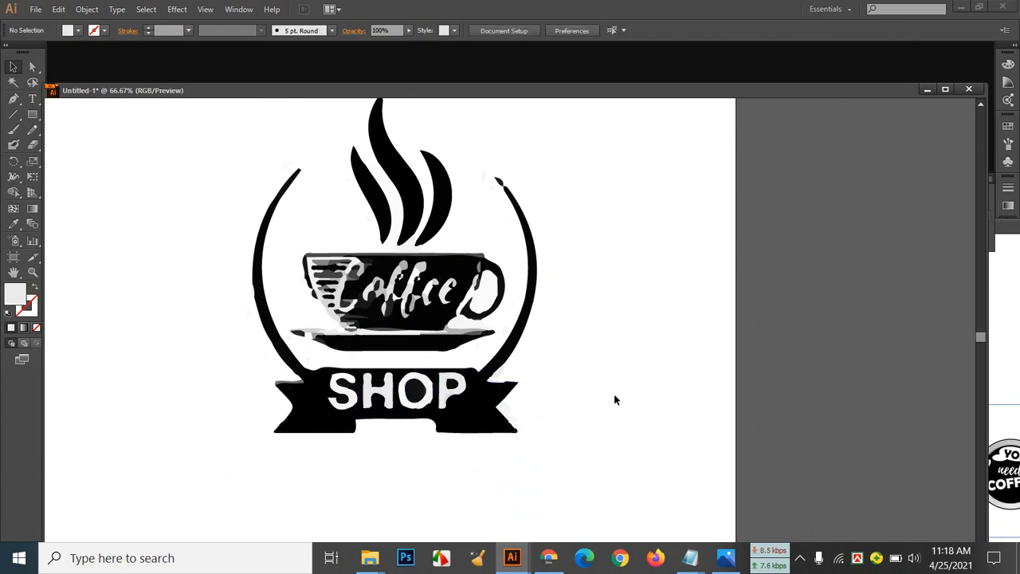
{"action": "key", "text": "ctrl+minus"}
{"action": "key", "text": "ctrl+minus"}
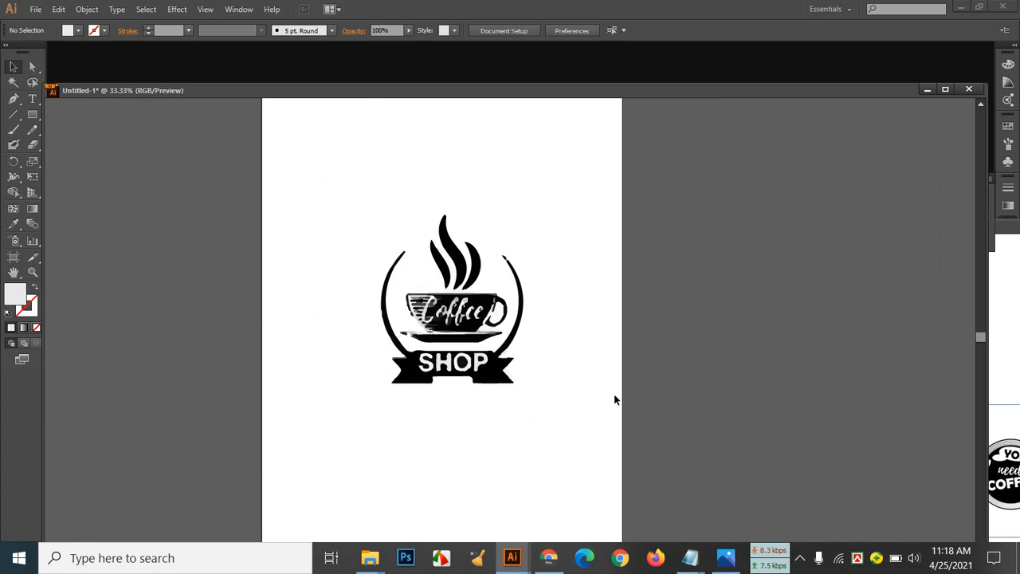
{"action": "left_click_drag", "start_coordinate": [348, 206], "coordinate": [564, 382]}
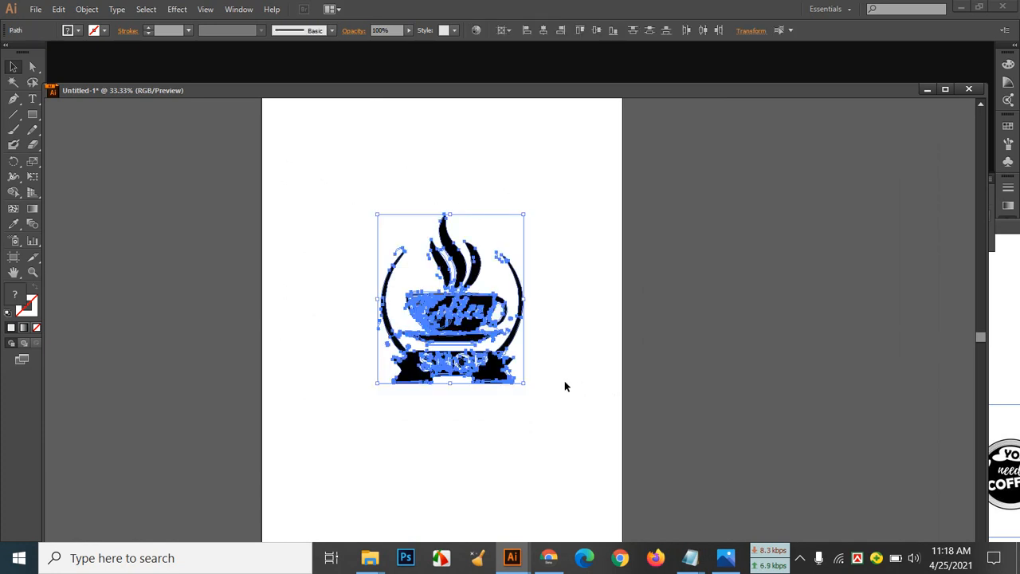
{"action": "key", "text": "ctrl+g"}
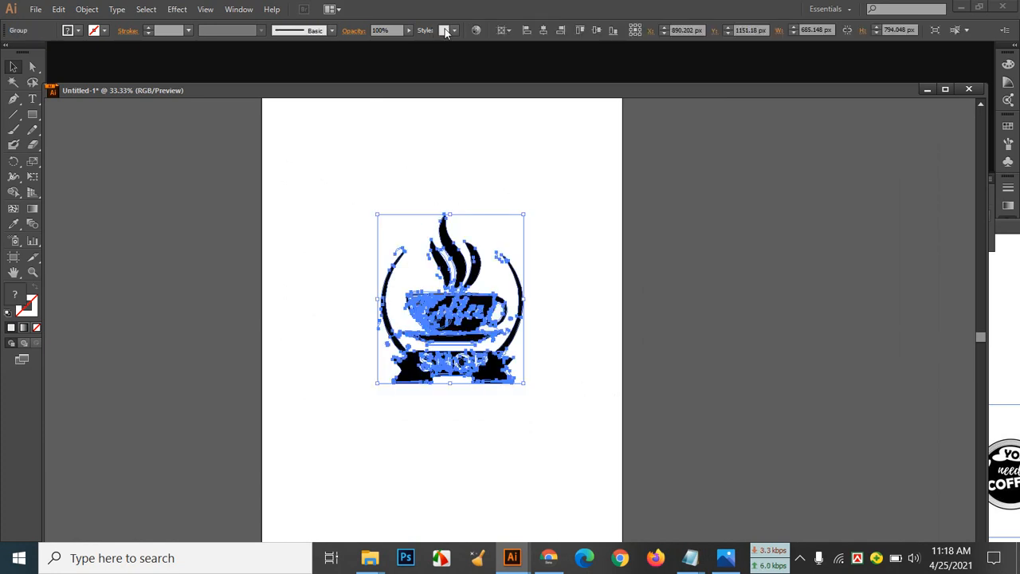
{"action": "left_click", "coordinate": [543, 30]}
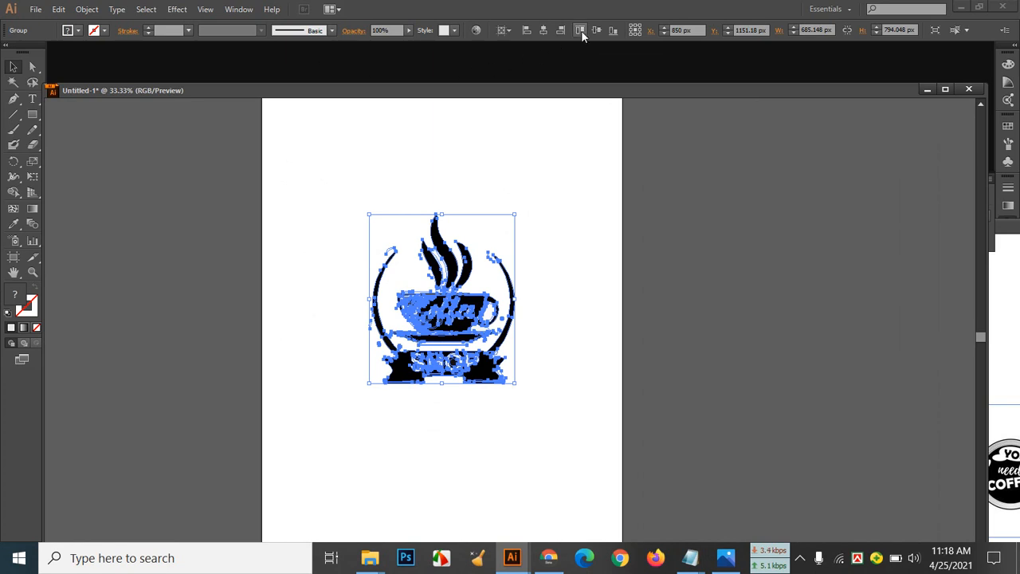
{"action": "left_click", "coordinate": [604, 30]}
{"action": "left_click", "coordinate": [593, 238]}
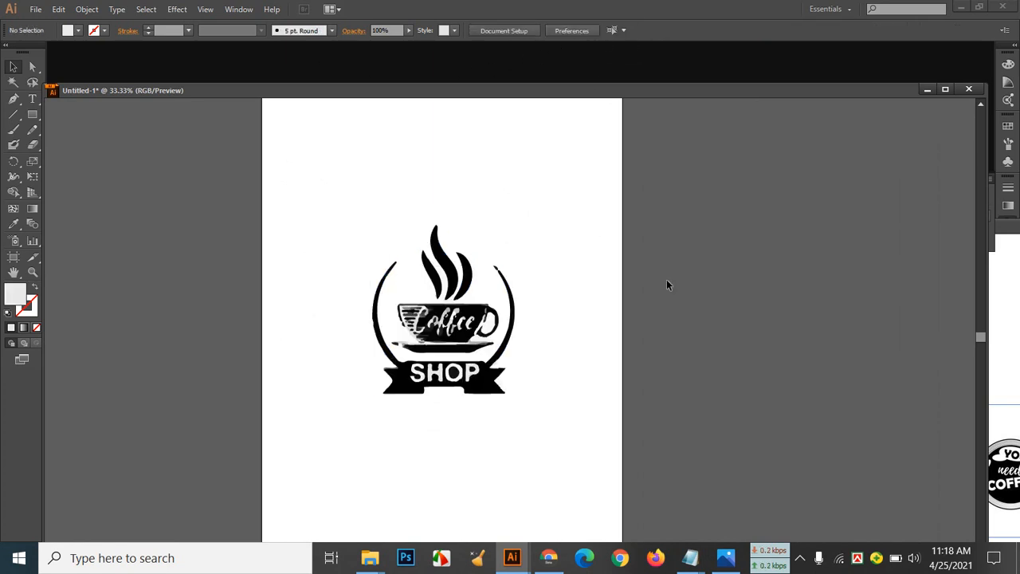
Enlarge the logo group proportionally from its centre to about 1027 × 1190 px
{"action": "left_click", "coordinate": [490, 326]}
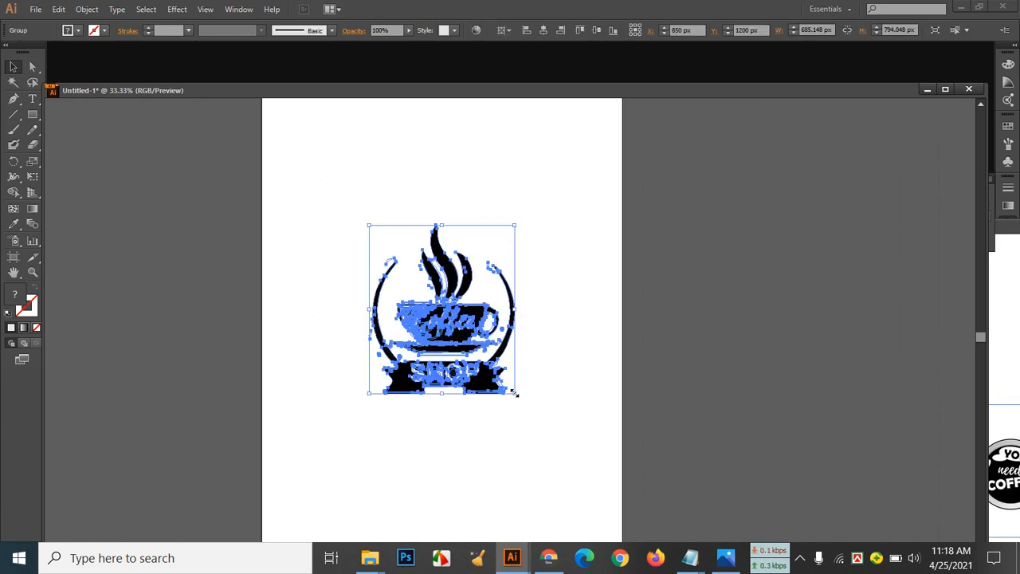
{"action": "left_click_drag", "start_coordinate": [514, 391], "coordinate": [552, 437]}
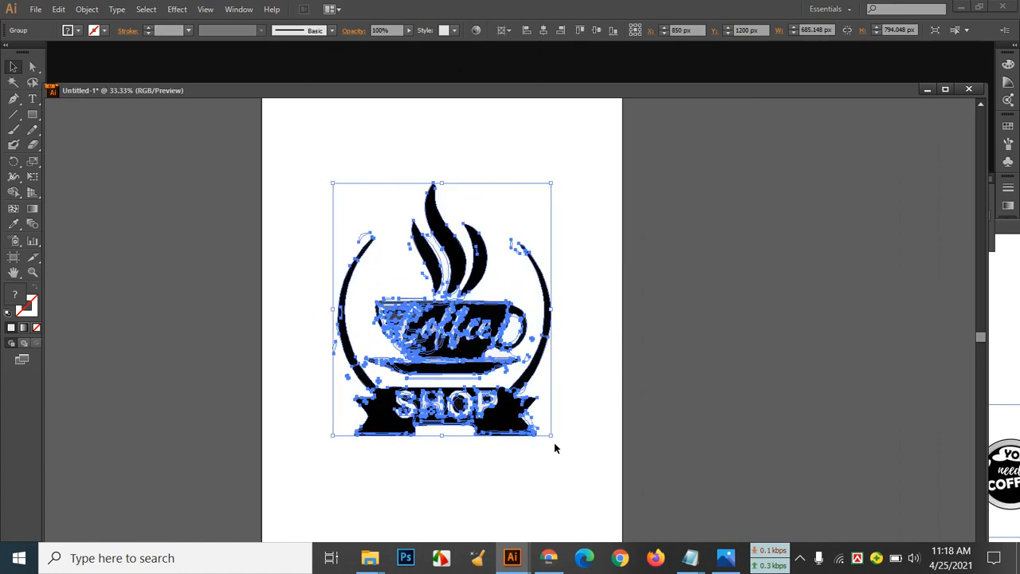
{"action": "left_click", "coordinate": [589, 410]}
Copy the line "Drinking Coffee" from the Coffy note in Notepad and return to Illustrator
{"action": "left_click", "coordinate": [555, 561]}
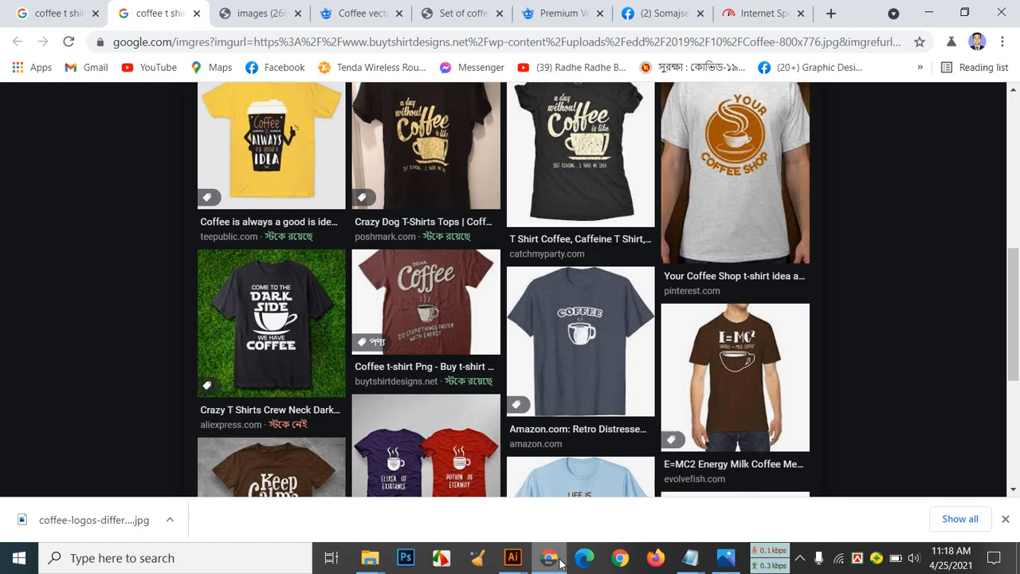
{"action": "left_click", "coordinate": [552, 562]}
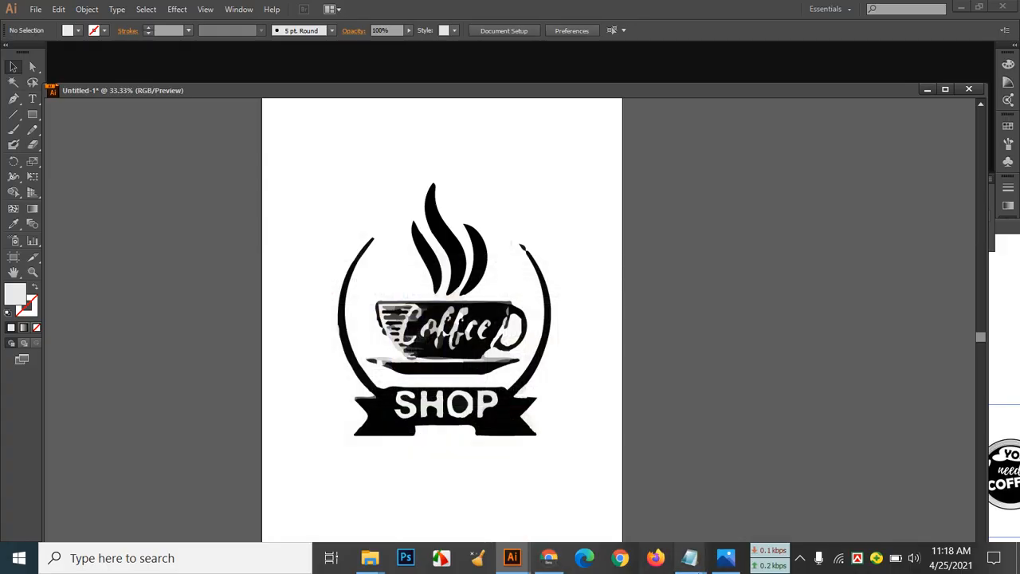
{"action": "mouse_move", "coordinate": [705, 565]}
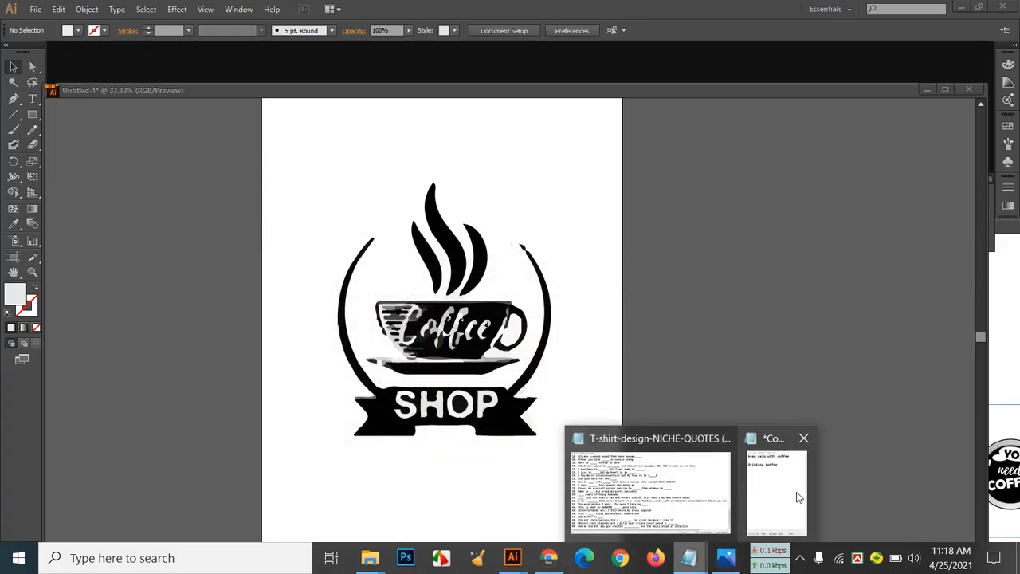
{"action": "left_click", "coordinate": [794, 495]}
{"action": "left_click_drag", "start_coordinate": [606, 174], "coordinate": [458, 179]}
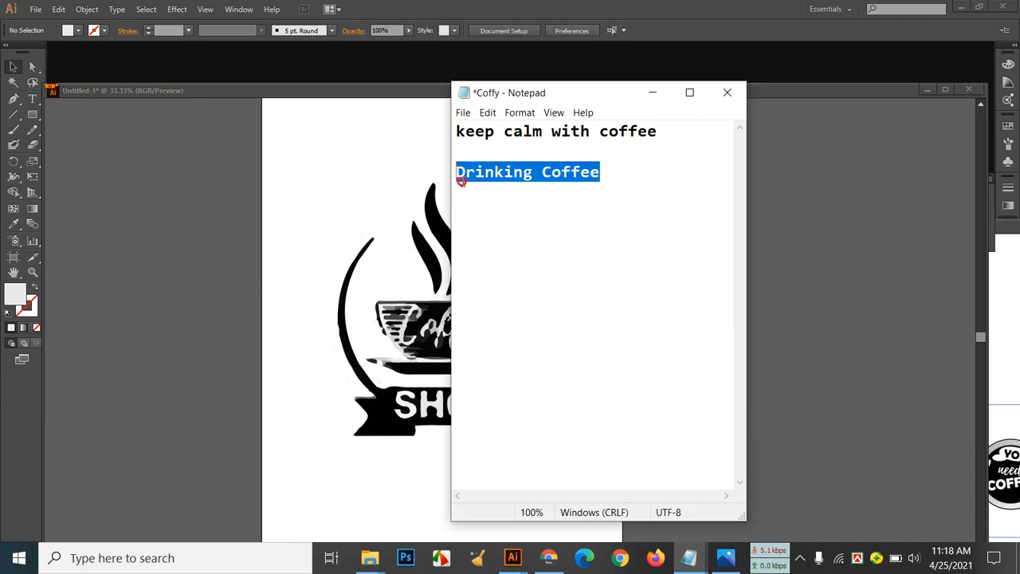
{"action": "right_click", "coordinate": [497, 174]}
{"action": "left_click", "coordinate": [539, 222]}
{"action": "left_click", "coordinate": [224, 221]}
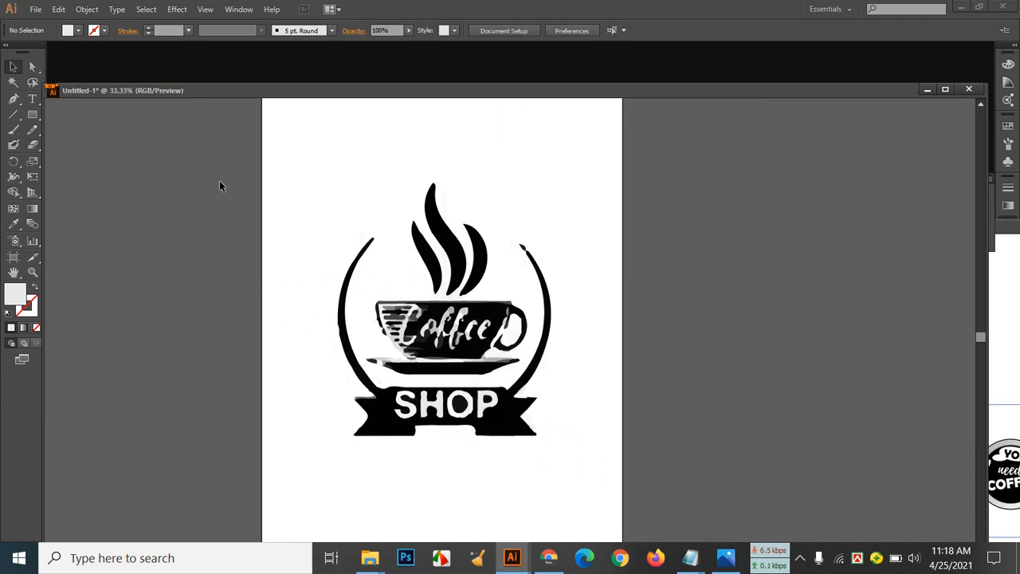
Dock the floating Untitled-1 document window and close the coffee-logos-different-forms JPG document
{"action": "left_click_drag", "start_coordinate": [434, 97], "coordinate": [447, 49]}
{"action": "left_click", "coordinate": [834, 232]}
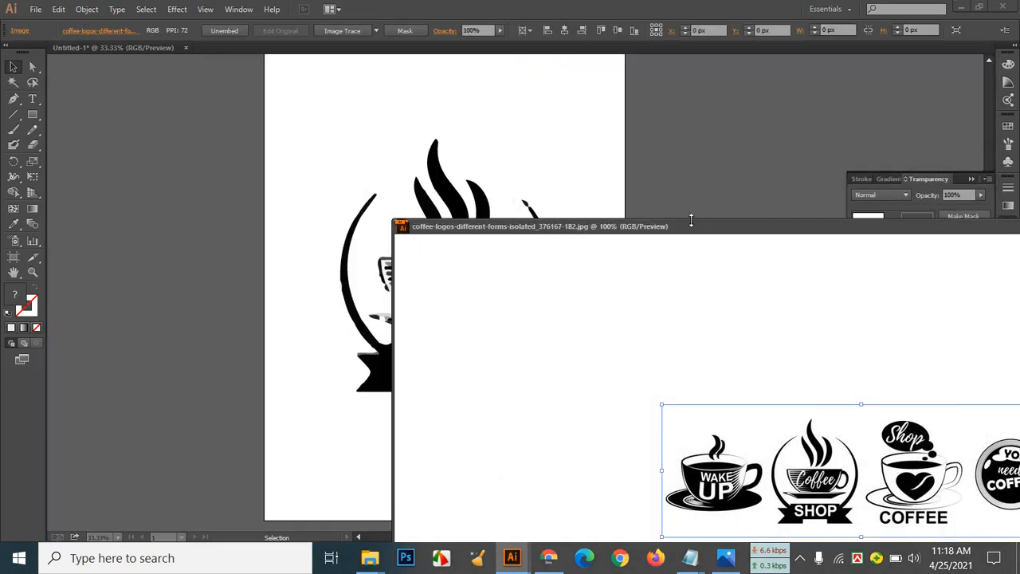
{"action": "left_click_drag", "start_coordinate": [680, 232], "coordinate": [277, 237]}
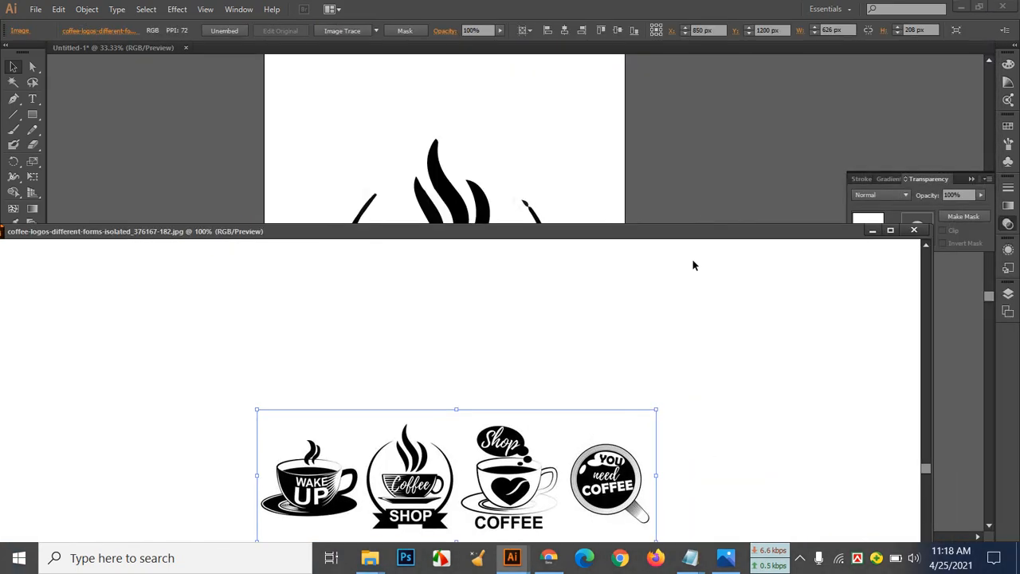
{"action": "left_click", "coordinate": [915, 230]}
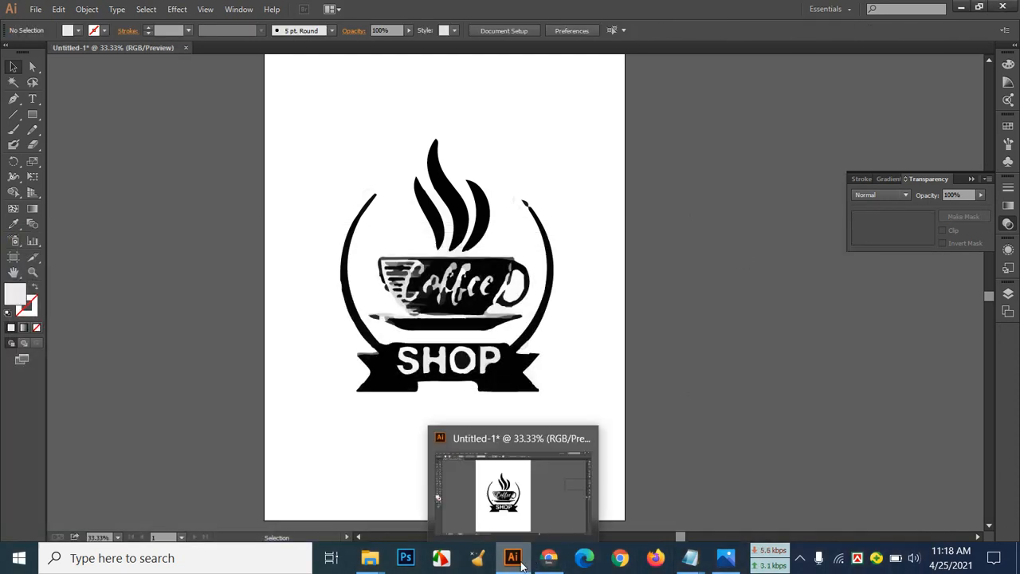
Check the T-shirt references in Chrome, return to Illustrator and try filling the whole logo group with white
{"action": "left_click", "coordinate": [550, 559]}
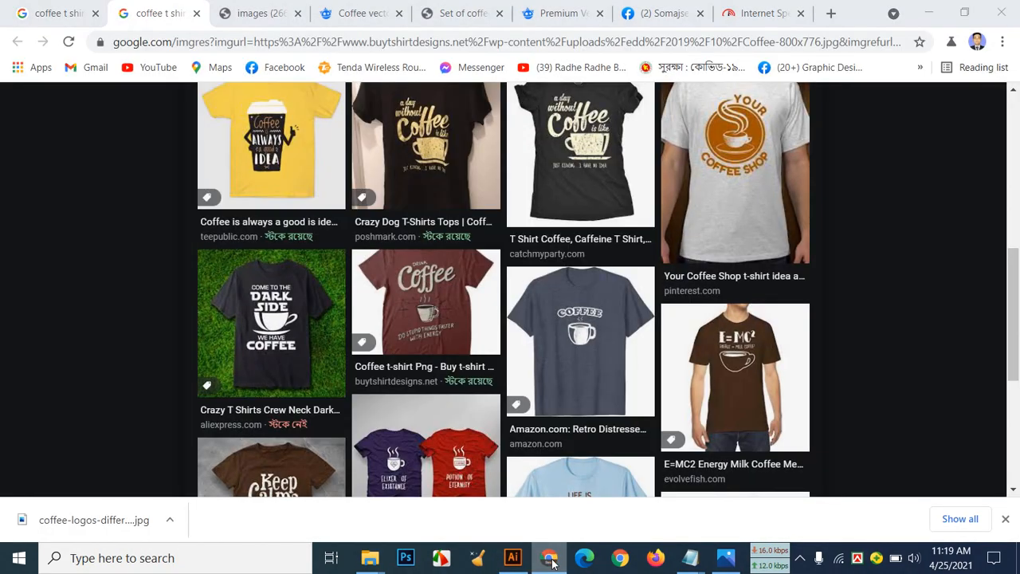
{"action": "left_click", "coordinate": [553, 562]}
{"action": "left_click", "coordinate": [463, 275]}
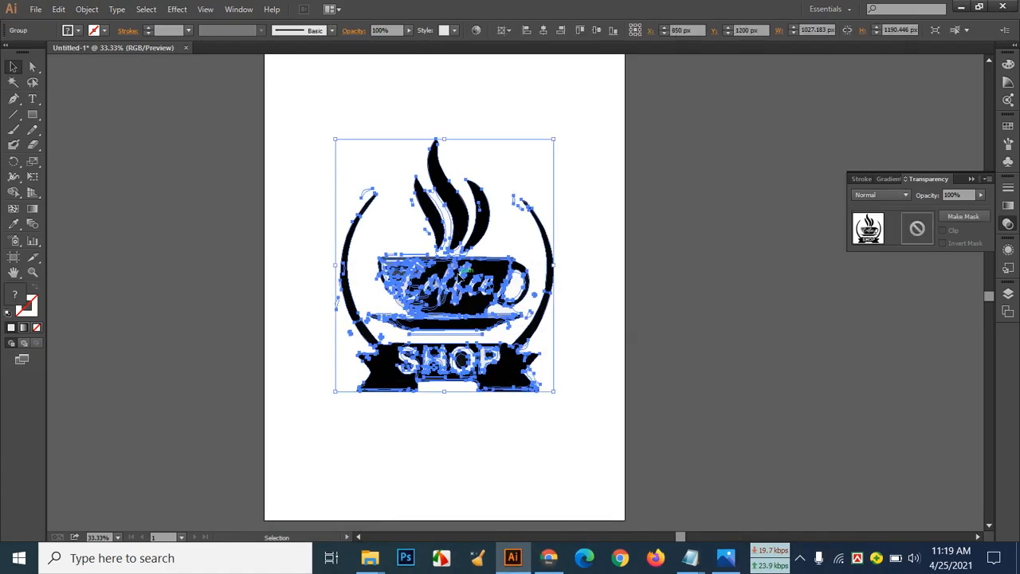
{"action": "left_click", "coordinate": [76, 31]}
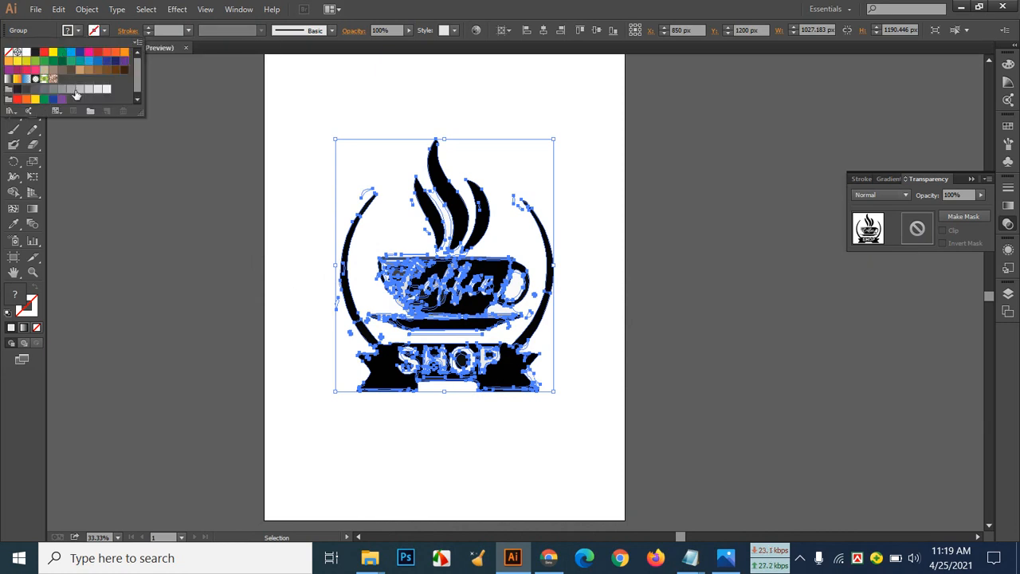
{"action": "left_click", "coordinate": [26, 53]}
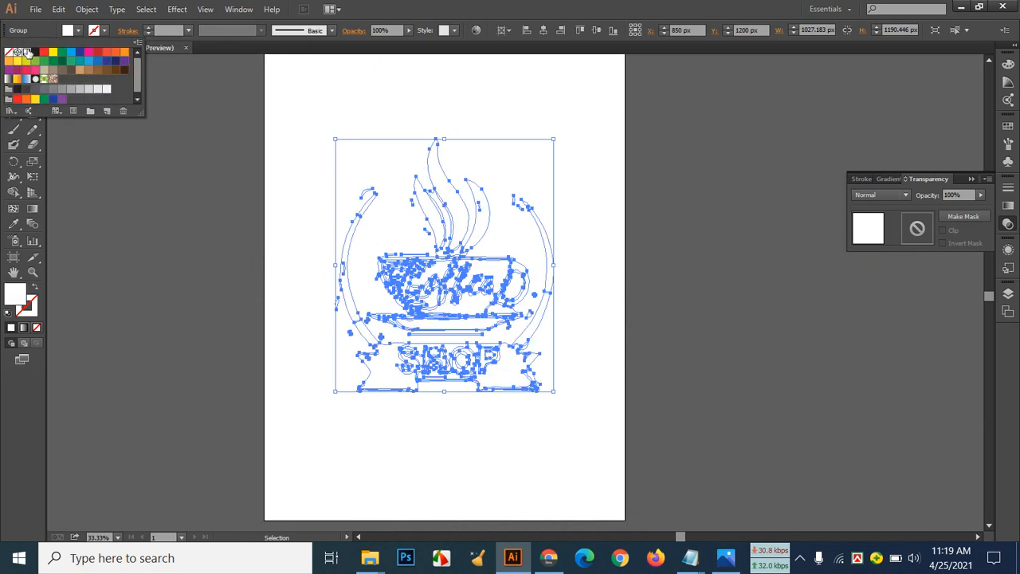
{"action": "left_click", "coordinate": [405, 440]}
{"action": "left_click", "coordinate": [404, 440]}
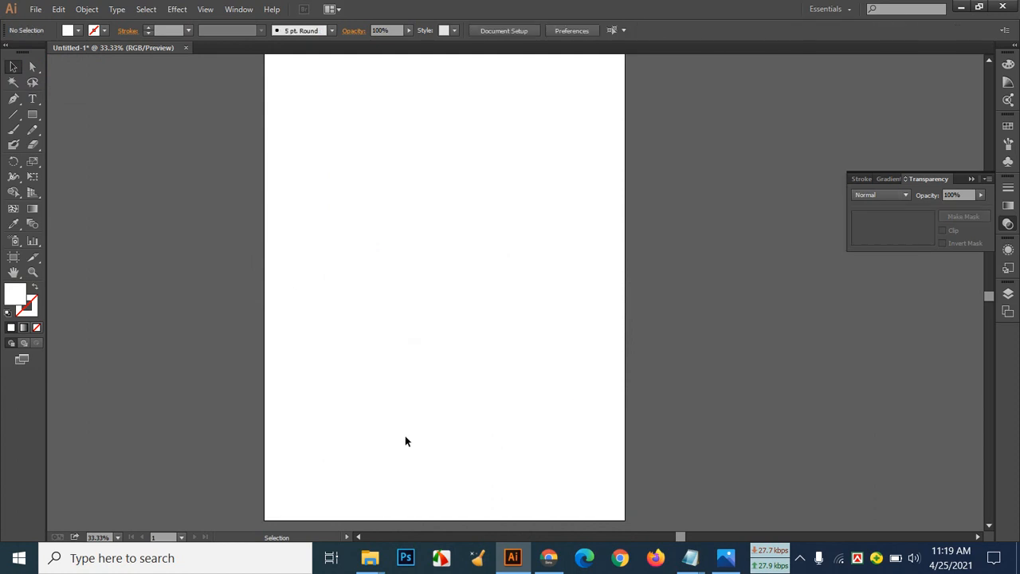
Undo the white fill on the logo group while keeping its enlarged size, and deselect it
{"action": "key", "text": "ctrl+z"}
{"action": "key", "text": "ctrl+z"}
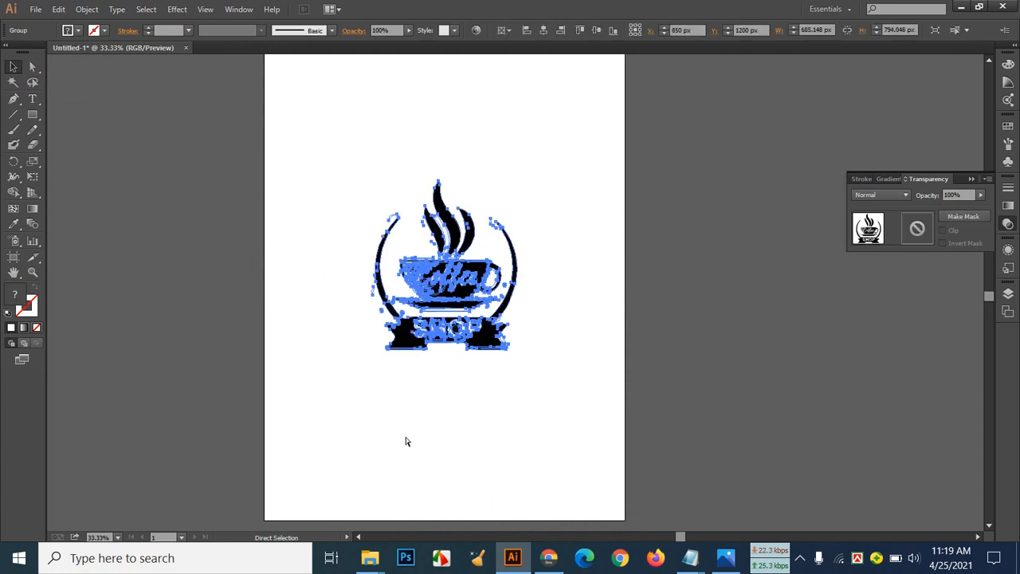
{"action": "key", "text": "ctrl+shift+z"}
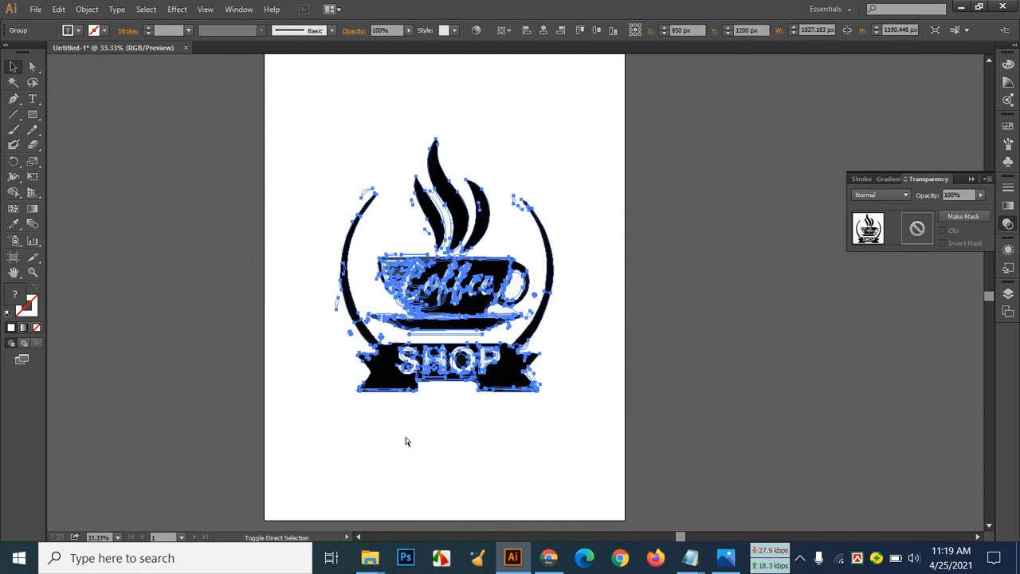
{"action": "left_click", "coordinate": [276, 150]}
Draw a 1700 × 2400 px rectangle covering the whole artboard and fill it with dark red #5E1616
{"action": "left_click", "coordinate": [33, 114]}
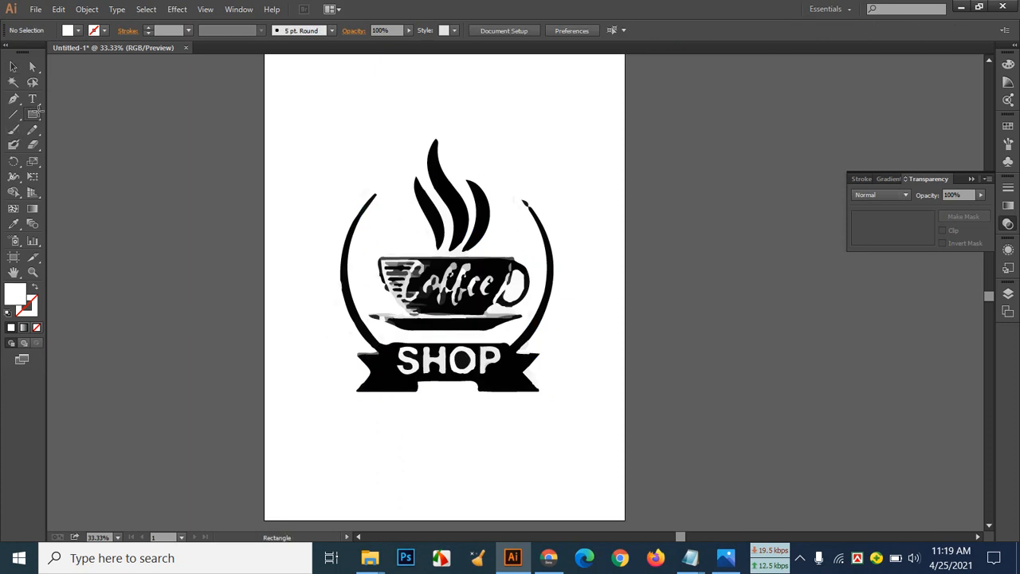
{"action": "scroll", "coordinate": [296, 114], "scroll_direction": "up", "scroll_amount": 2}
{"action": "key", "text": "ctrl+minus"}
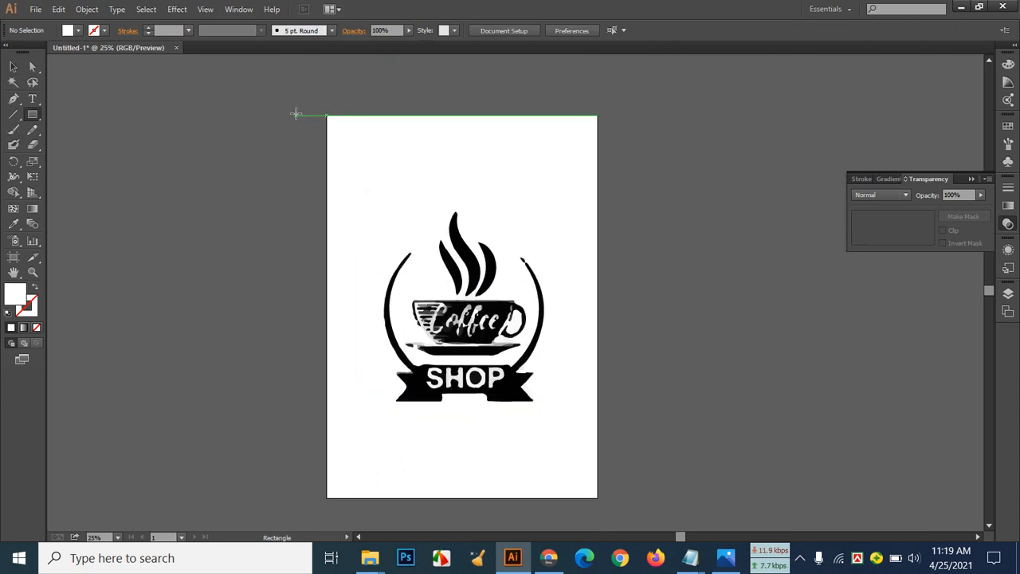
{"action": "mouse_move", "coordinate": [327, 115]}
{"action": "left_mouse_down"}
{"action": "mouse_move", "coordinate": [608, 484]}
{"action": "mouse_move", "coordinate": [596, 499]}
{"action": "left_mouse_up"}
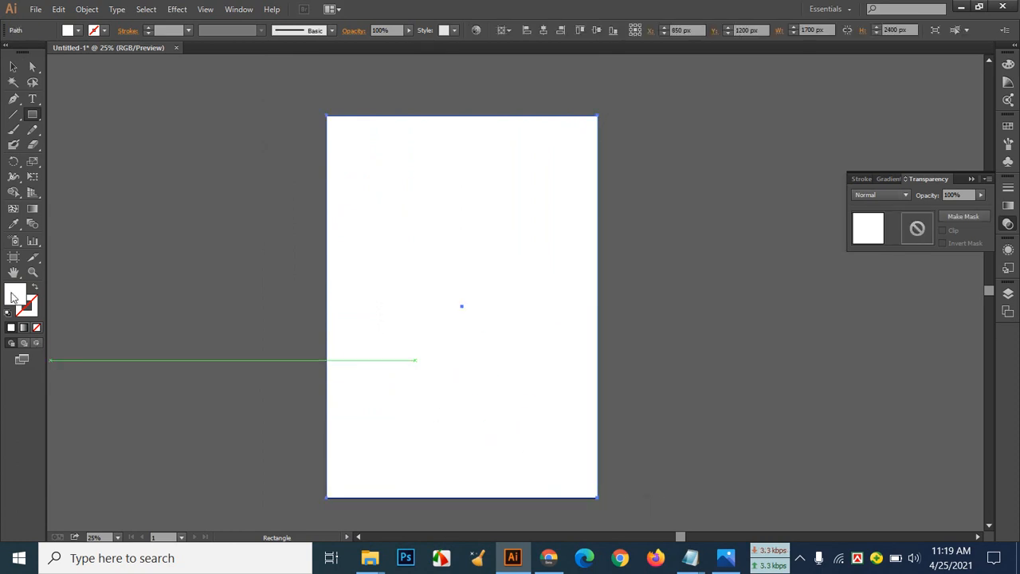
{"action": "double_click", "coordinate": [13, 297]}
{"action": "mouse_move", "coordinate": [811, 308]}
{"action": "left_mouse_down"}
{"action": "mouse_move", "coordinate": [808, 288]}
{"action": "mouse_move", "coordinate": [818, 326]}
{"action": "left_mouse_up"}
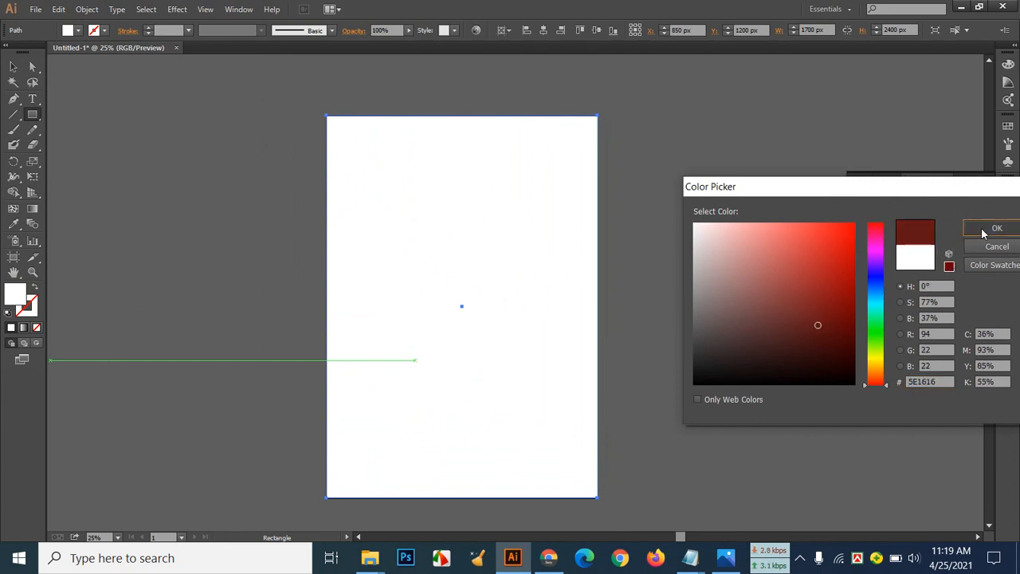
{"action": "left_click", "coordinate": [996, 229]}
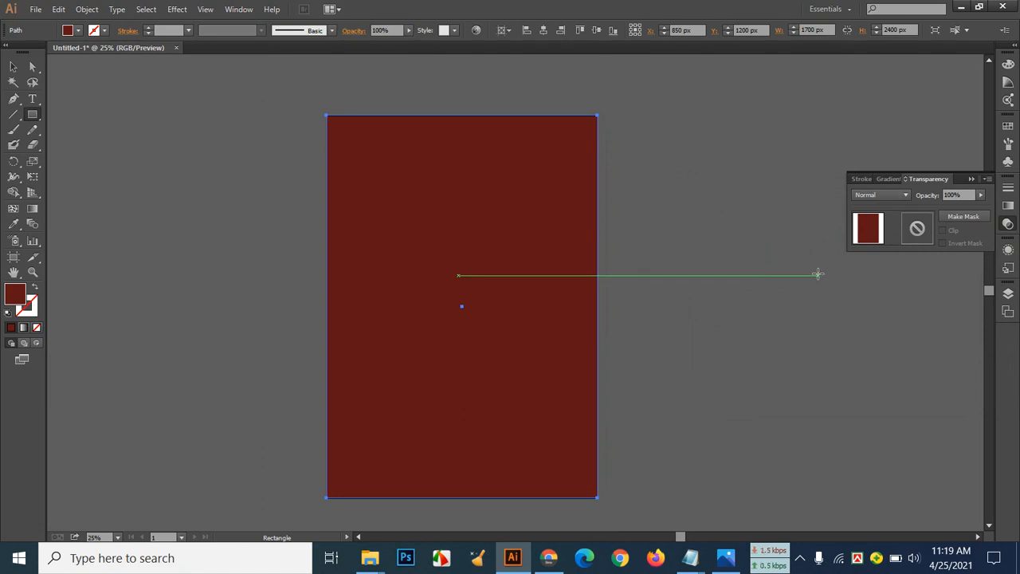
Send the dark red rectangle behind the Coffee Shop logo, deselect it and select the logo group
{"action": "left_click", "coordinate": [14, 67]}
{"action": "key", "text": "a"}
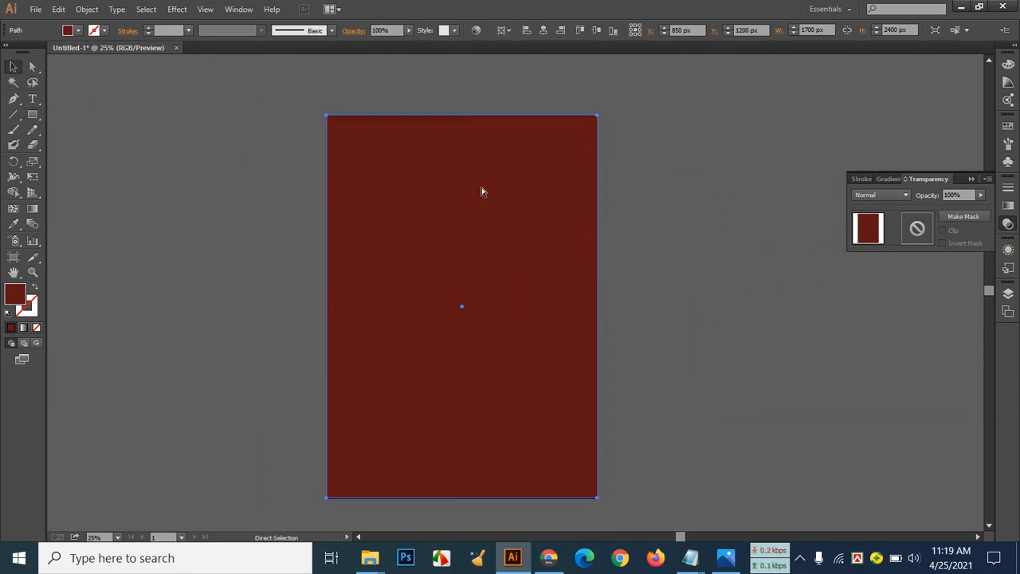
{"action": "key", "text": "ctrl+v"}
{"action": "key", "text": "v"}
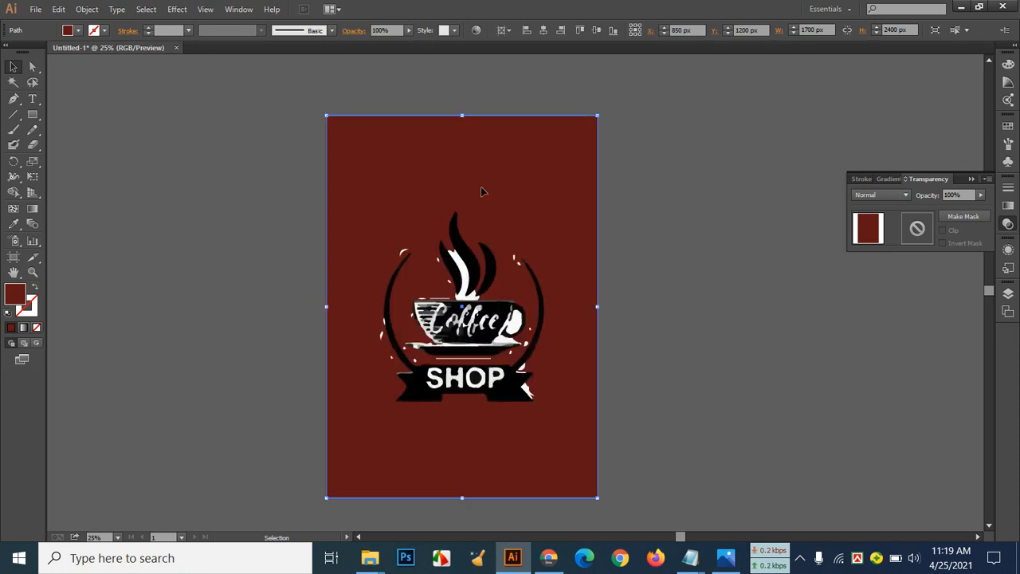
{"action": "left_click", "coordinate": [819, 310]}
{"action": "left_click", "coordinate": [510, 319]}
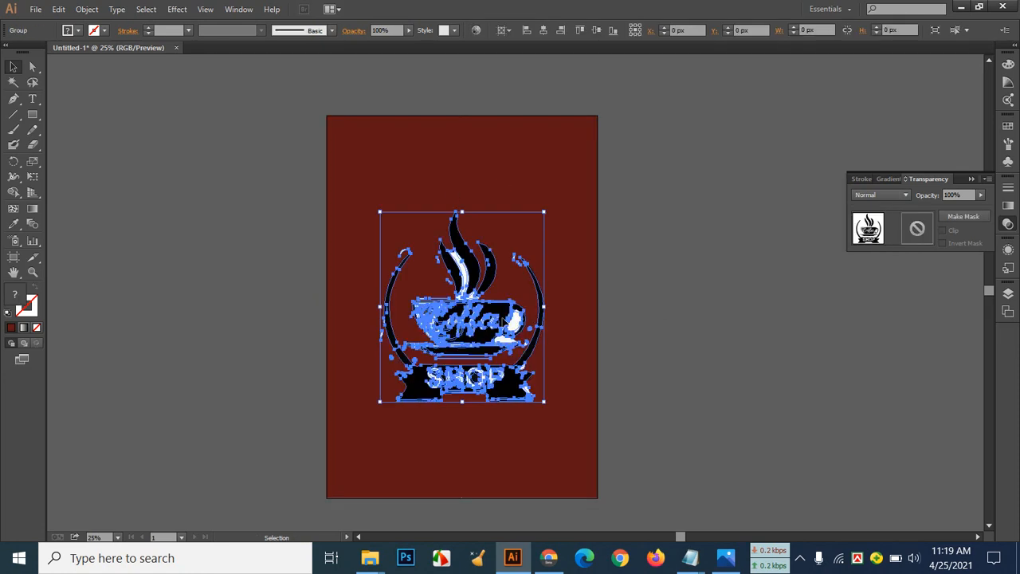
Give the logo group a white 4 pt stroke and deselect it to check the outline
{"action": "left_click", "coordinate": [103, 31]}
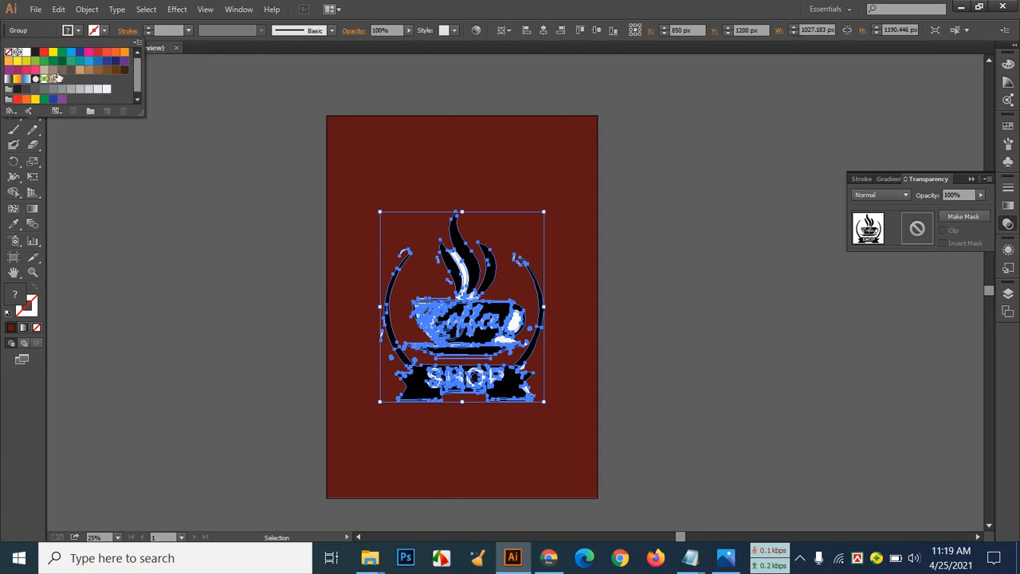
{"action": "left_click", "coordinate": [27, 52]}
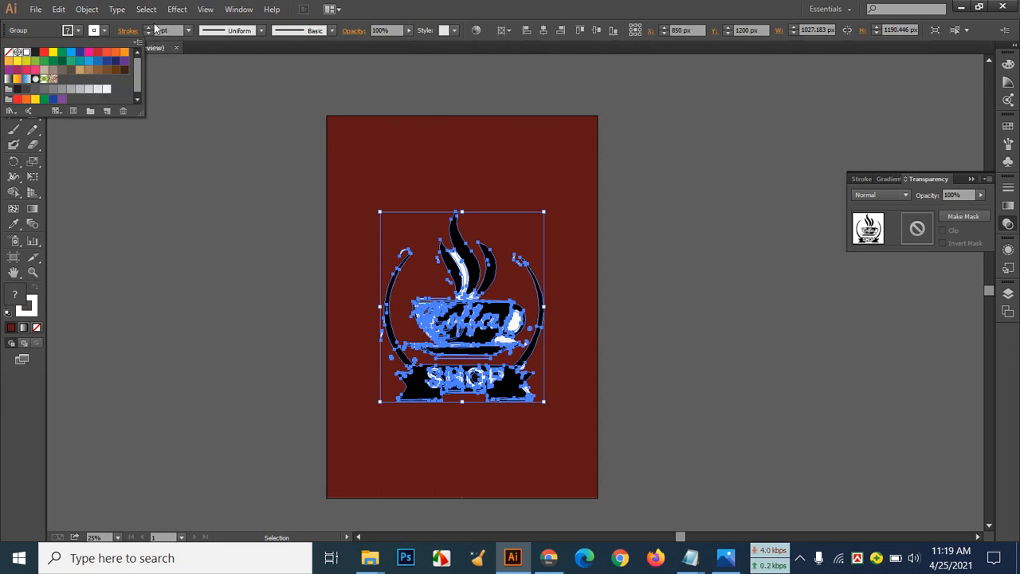
{"action": "left_click", "coordinate": [148, 28]}
{"action": "left_click", "coordinate": [148, 28]}
{"action": "left_click", "coordinate": [148, 28]}
{"action": "left_click", "coordinate": [187, 183]}
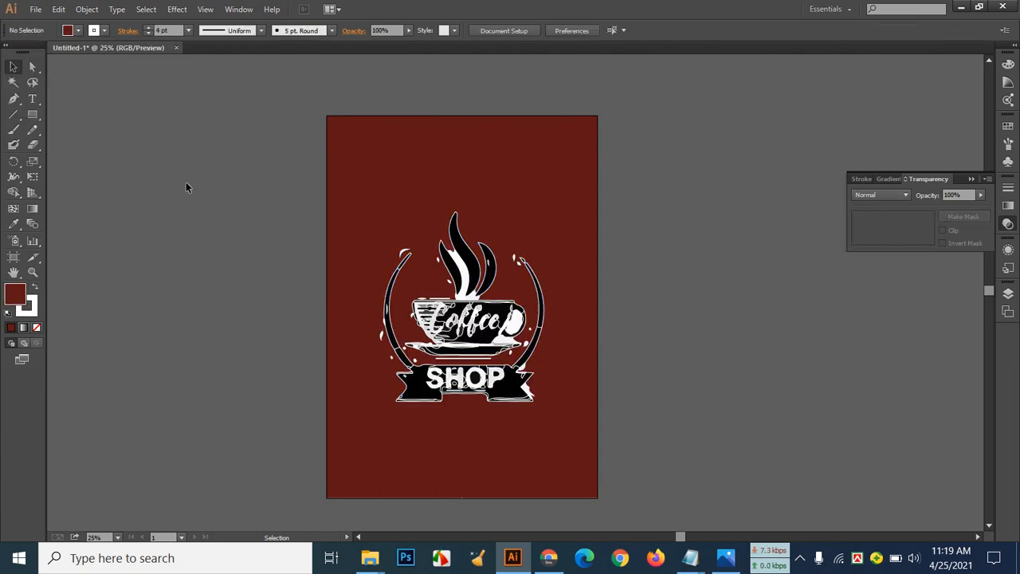
Remove the stroke from the logo group and fill the whole group with white
{"action": "left_click", "coordinate": [472, 317]}
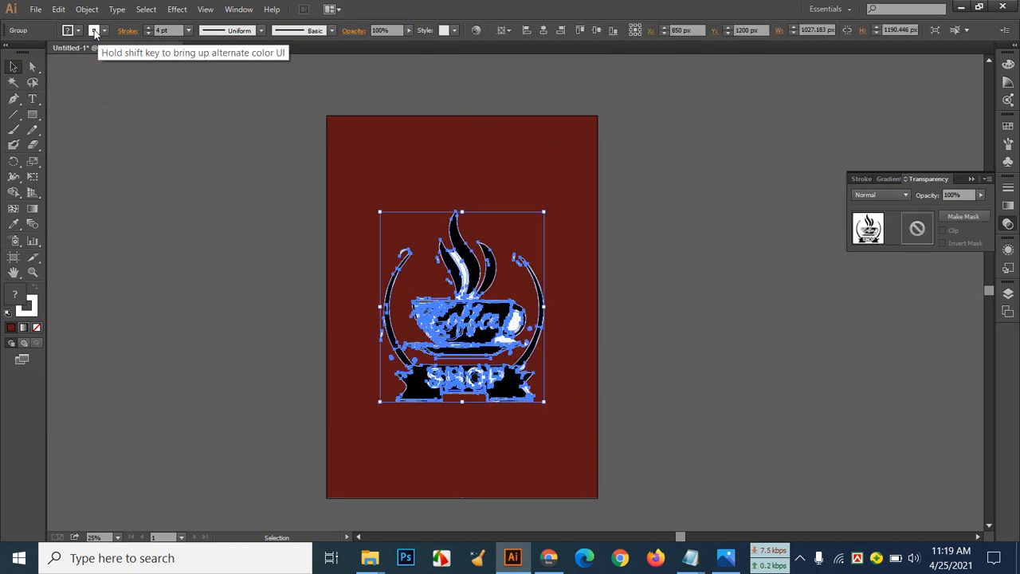
{"action": "left_click", "coordinate": [149, 34]}
{"action": "left_click", "coordinate": [148, 34]}
{"action": "left_click", "coordinate": [148, 34]}
{"action": "left_click", "coordinate": [149, 33]}
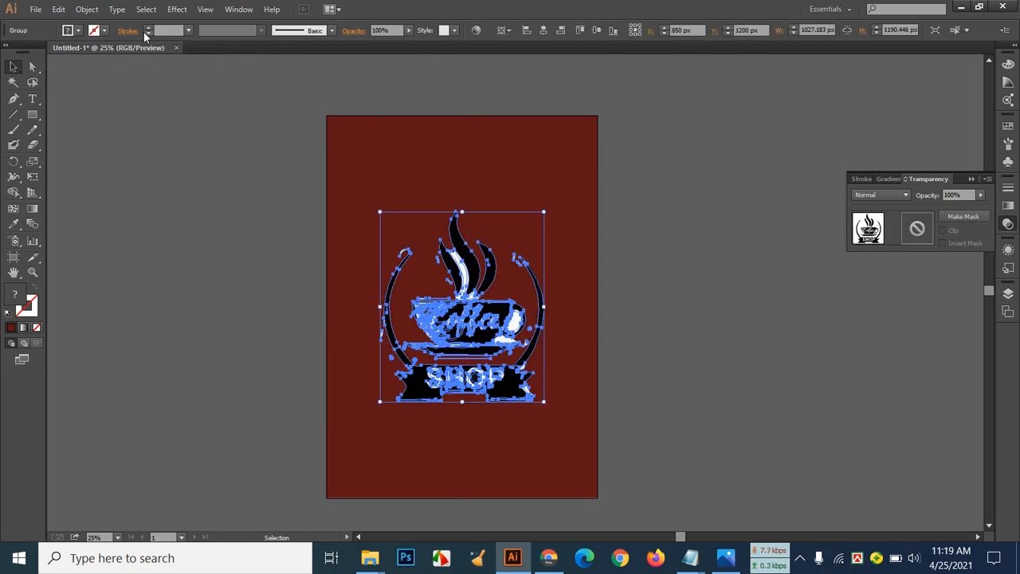
{"action": "left_click", "coordinate": [78, 31]}
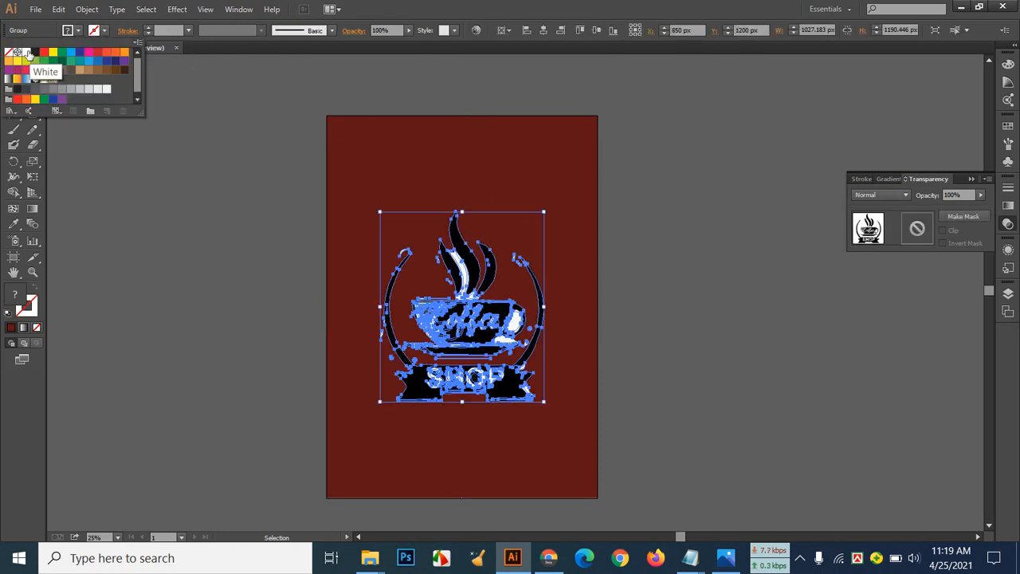
{"action": "left_click", "coordinate": [41, 62]}
{"action": "left_click", "coordinate": [691, 272]}
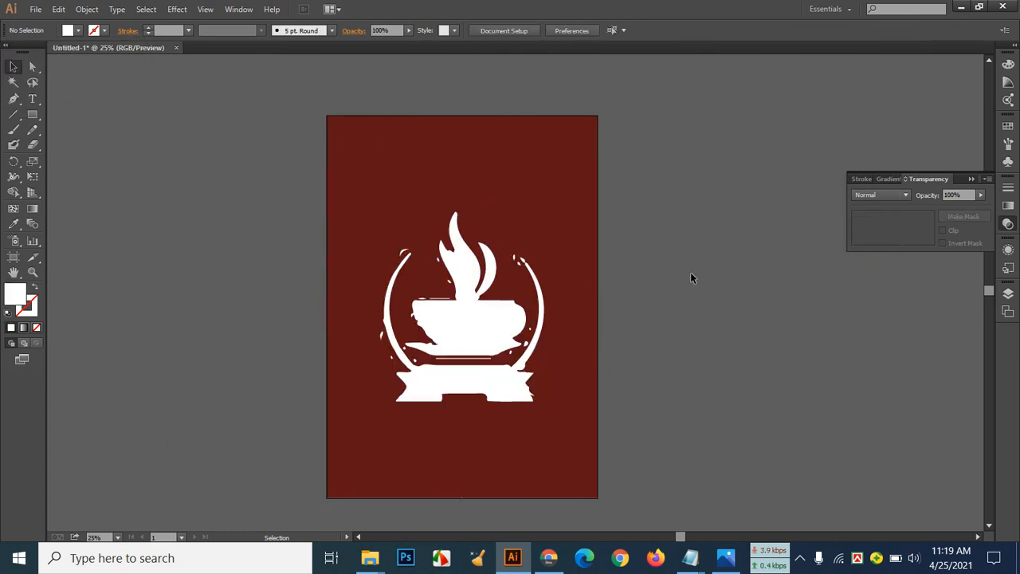
Delete the white logo group and the tiny leftover speck from the dark red background
{"action": "left_click", "coordinate": [491, 322]}
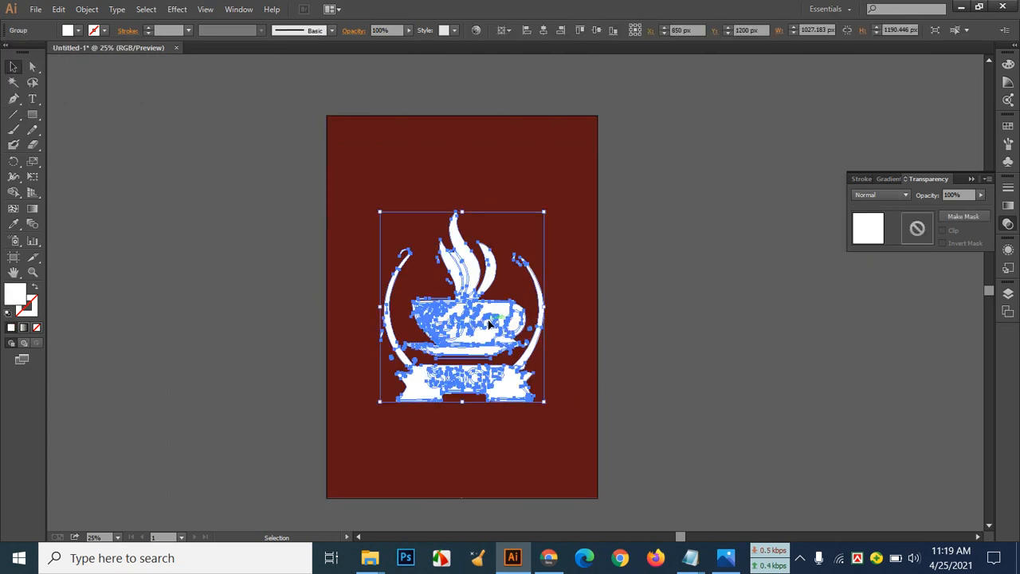
{"action": "key", "text": "Delete"}
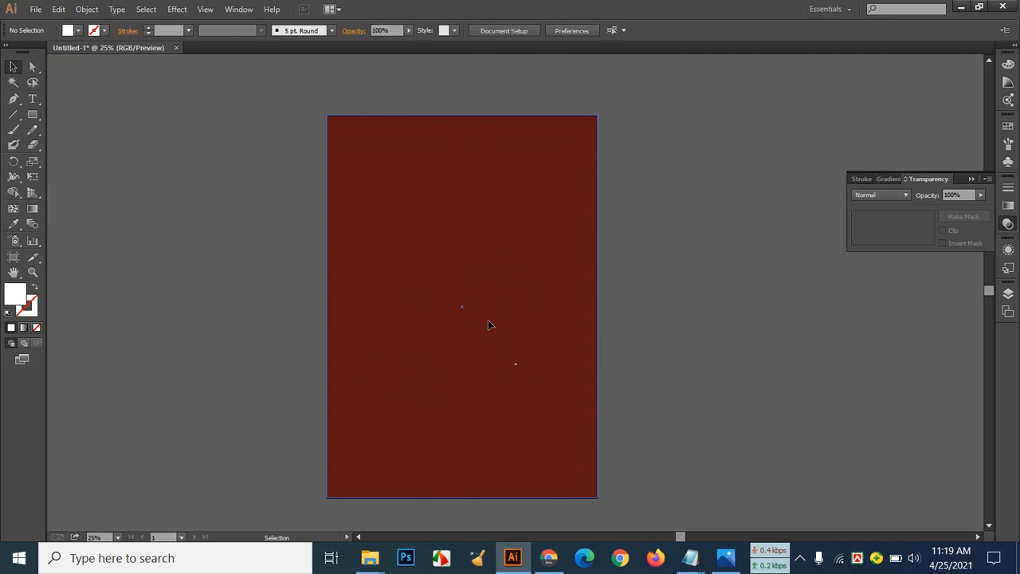
{"action": "left_click", "coordinate": [516, 365]}
{"action": "left_click", "coordinate": [612, 402]}
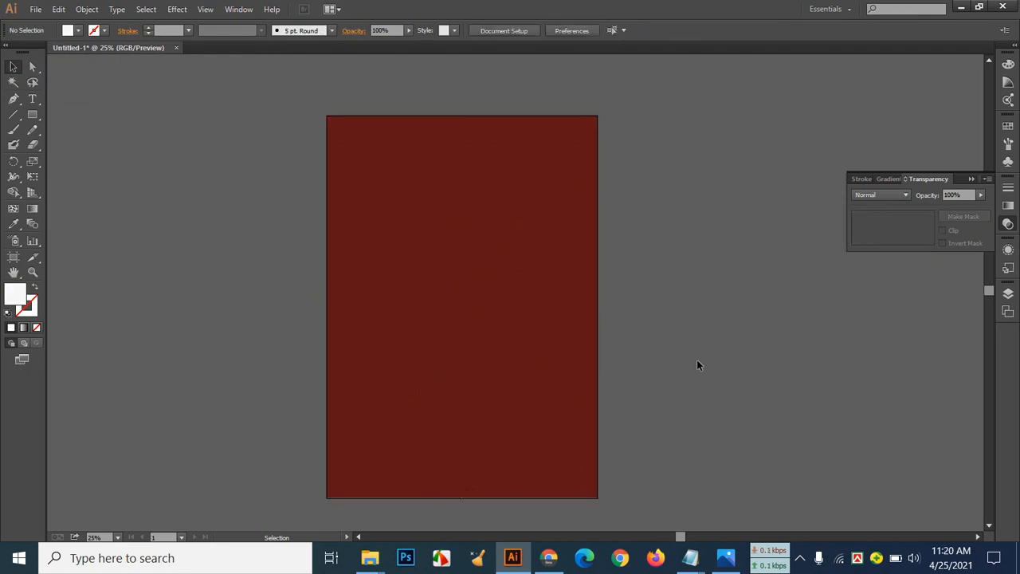
Lock the dark red background rectangle in place
{"action": "left_click", "coordinate": [492, 289]}
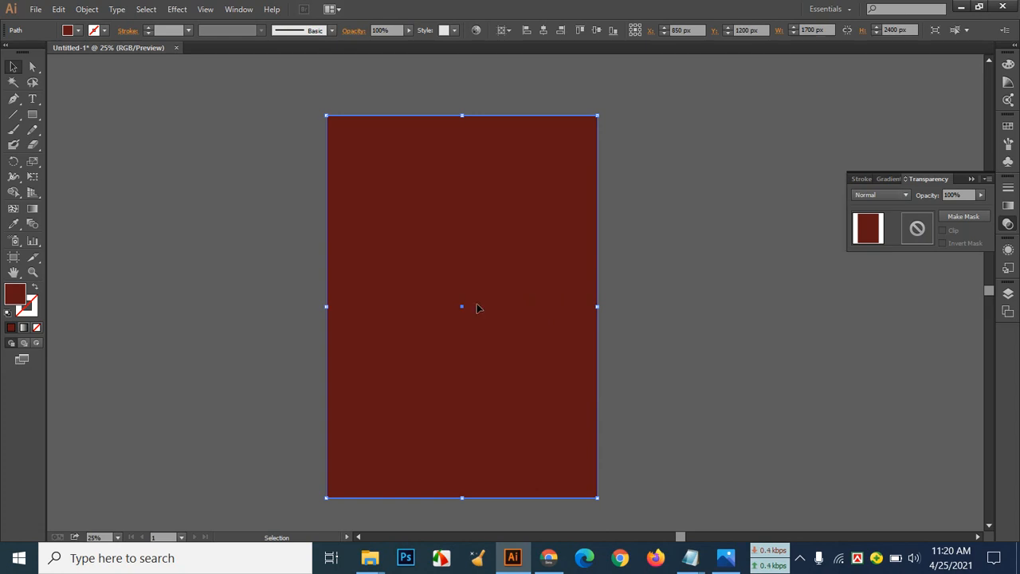
{"action": "key", "text": "ctrl+2"}
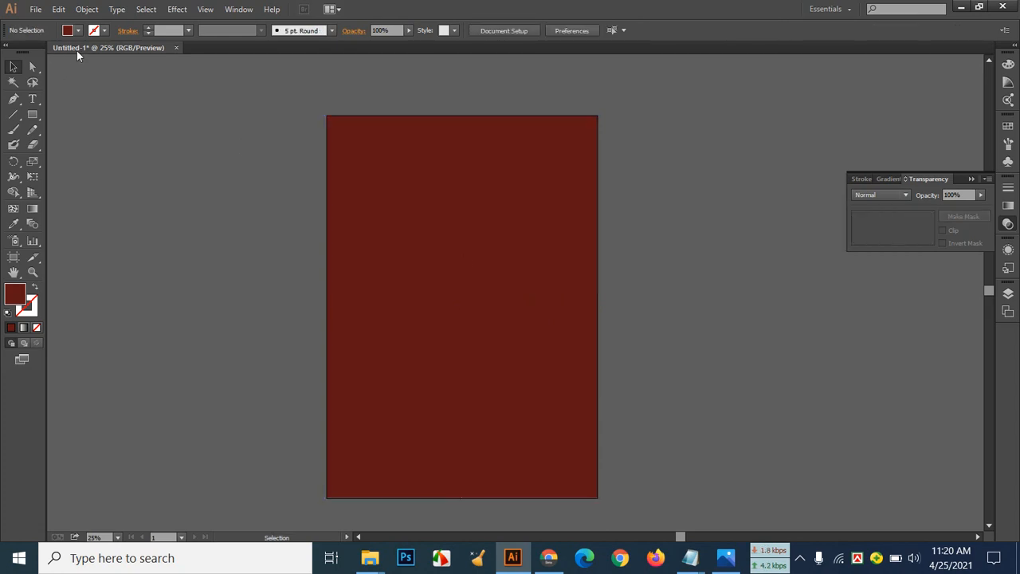
Float the Untitled-1 document window and open the set-of-coffee-shop-logos-vector ZIP file from Downloads
{"action": "left_click_drag", "start_coordinate": [101, 48], "coordinate": [105, 79]}
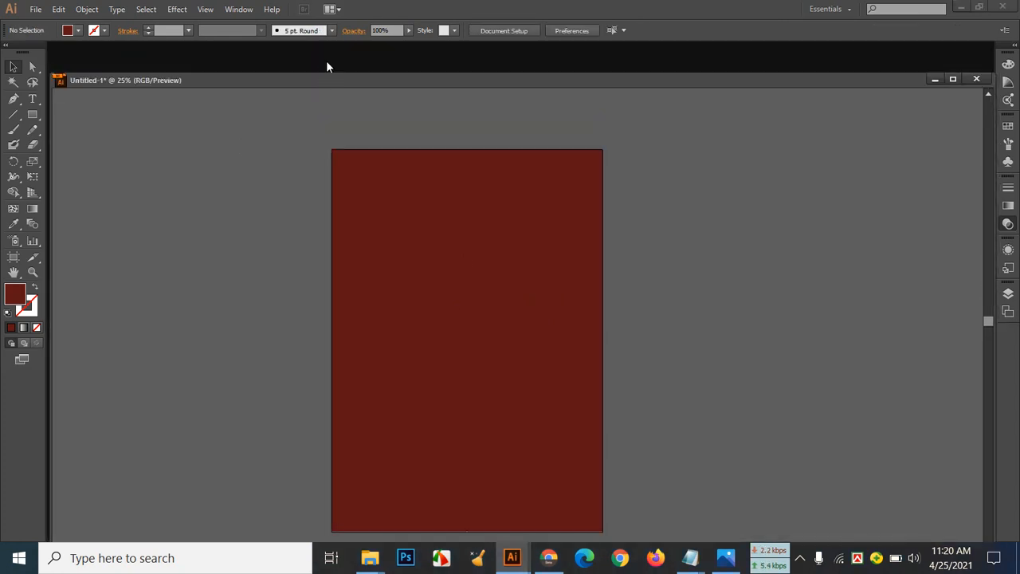
{"action": "key", "text": "ctrl+o"}
{"action": "left_click", "coordinate": [64, 143]}
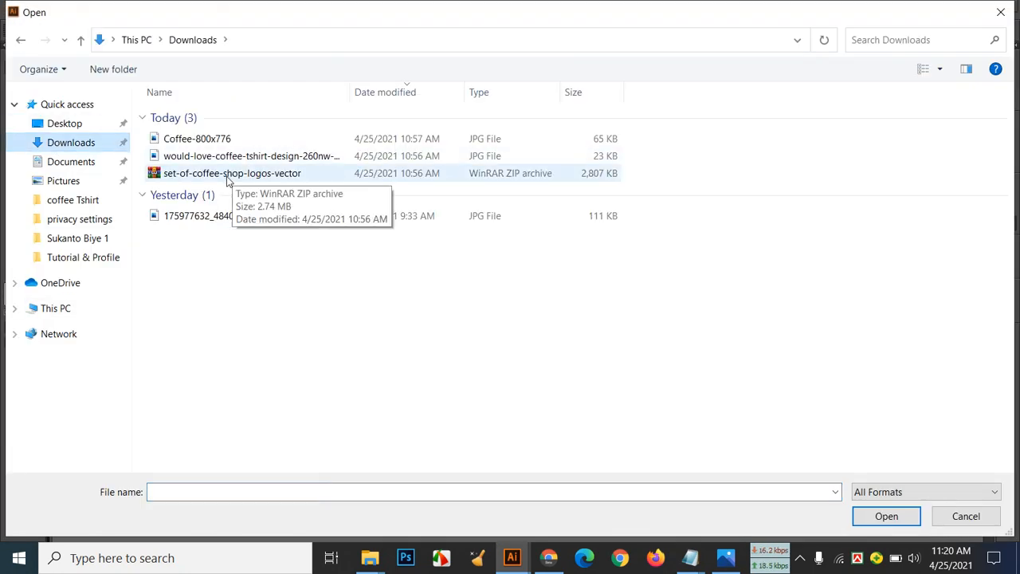
{"action": "key", "text": "Escape"}
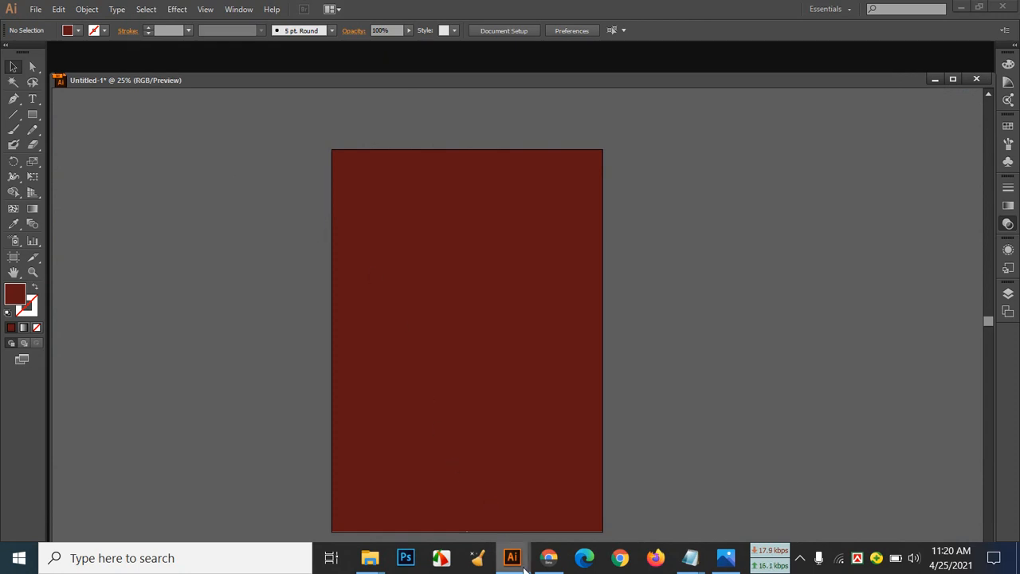
{"action": "mouse_move", "coordinate": [512, 559]}
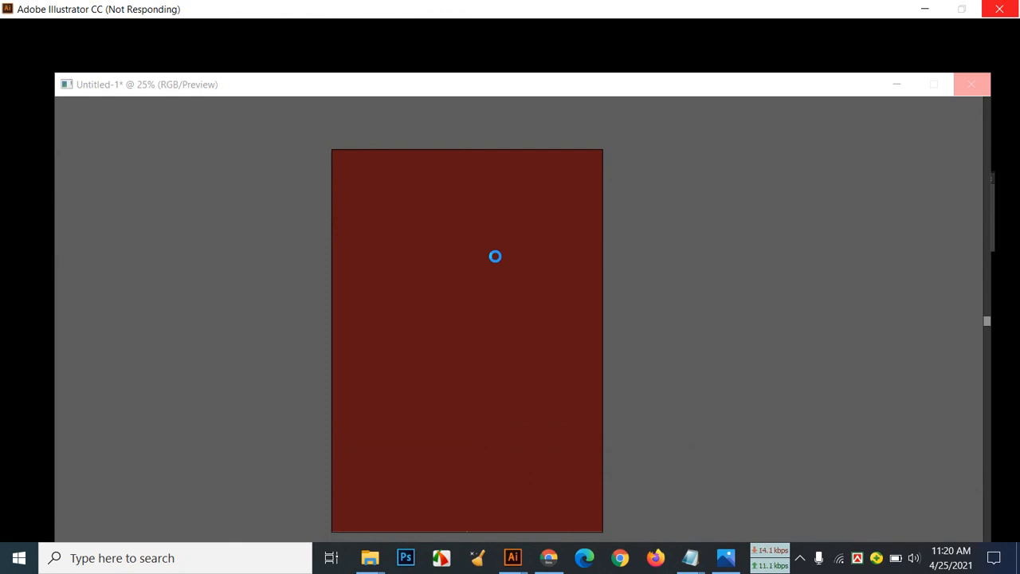
{"action": "left_click", "coordinate": [517, 556]}
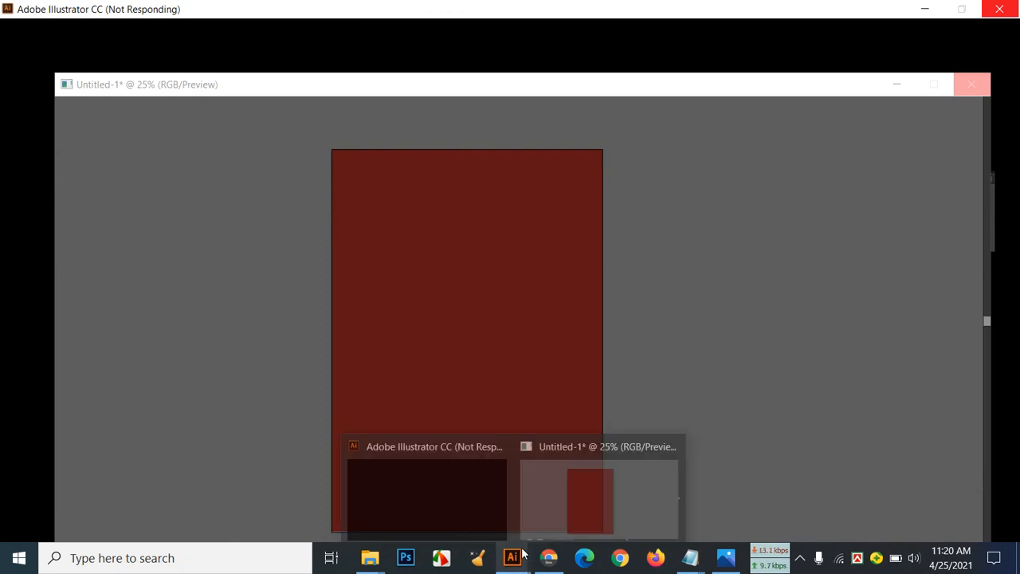
{"action": "left_click", "coordinate": [471, 496]}
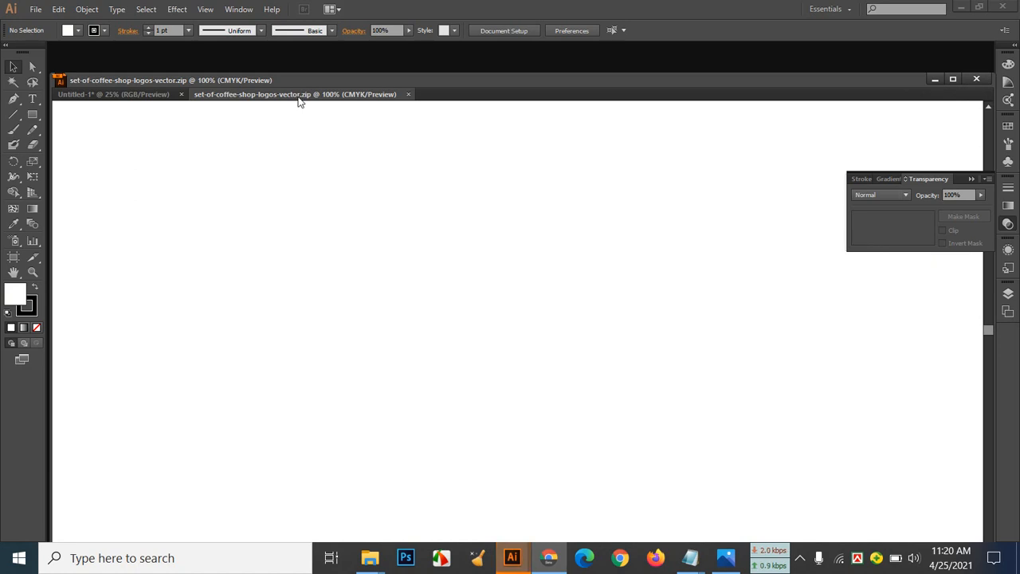
Float the set-of-coffee-shop-logos-vector.zip document, inspect its page at 33.33% zoom and close it
{"action": "left_click_drag", "start_coordinate": [298, 101], "coordinate": [470, 203]}
{"action": "left_click_drag", "start_coordinate": [554, 206], "coordinate": [718, 175]}
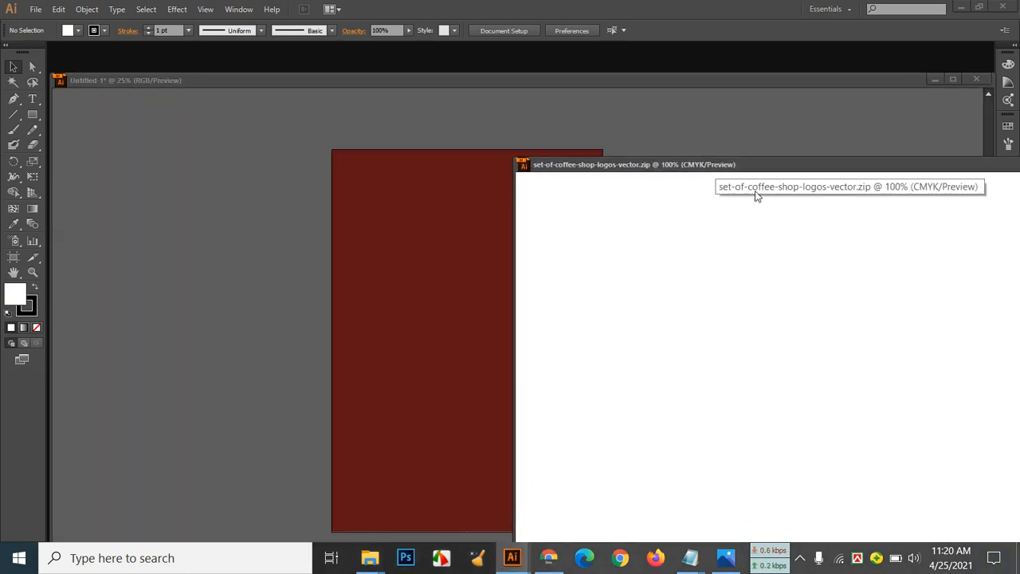
{"action": "key", "text": "ctrl+minus"}
{"action": "key", "text": "ctrl+minus"}
{"action": "key", "text": "ctrl+minus"}
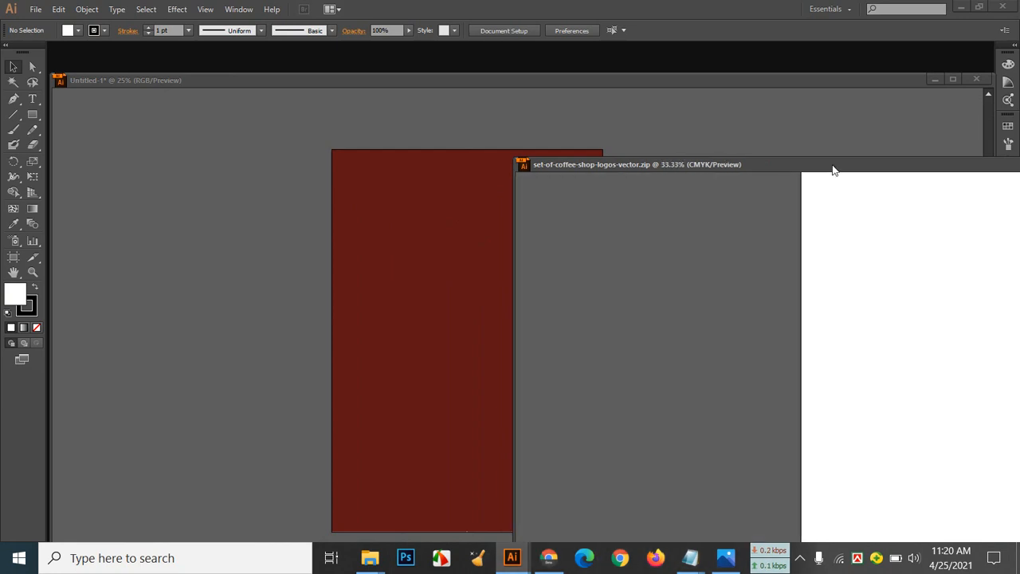
{"action": "left_click_drag", "start_coordinate": [831, 167], "coordinate": [481, 191]}
{"action": "left_click_drag", "start_coordinate": [824, 188], "coordinate": [398, 112]}
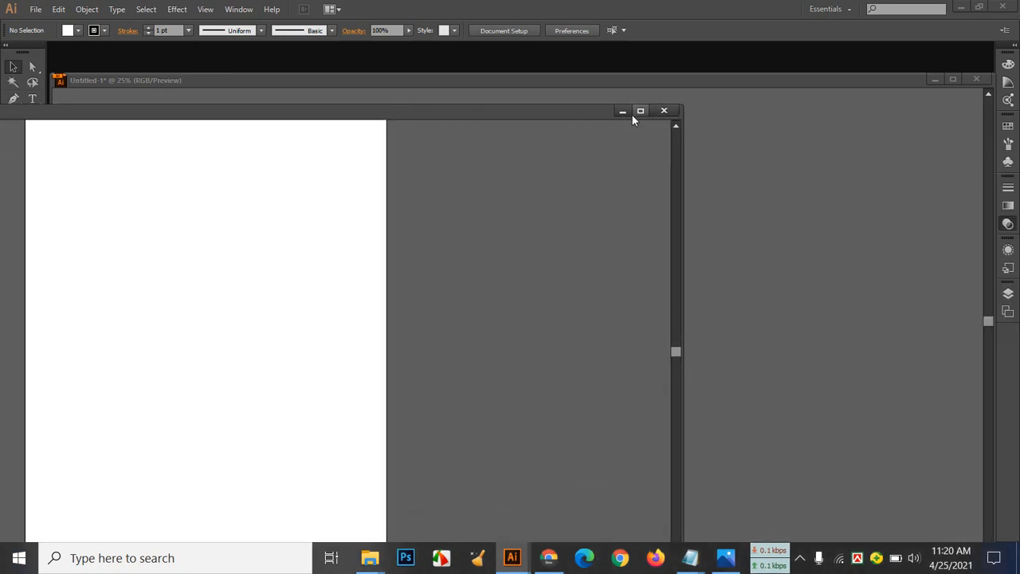
{"action": "left_click", "coordinate": [658, 111]}
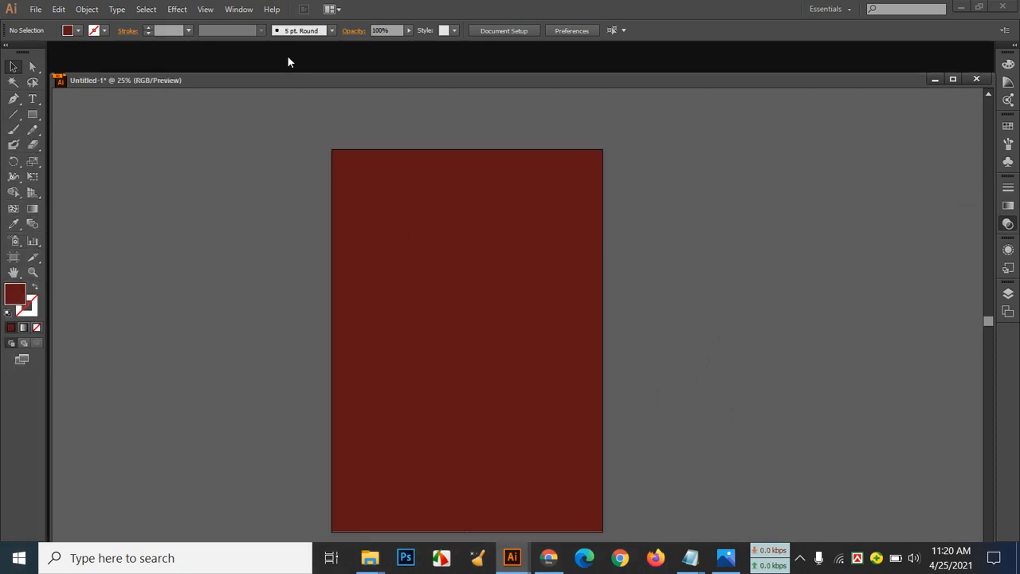
Dismiss the file-opening dialog, minimize Illustrator and Chrome, and bring the coffee Tshirt folder in File Explorer to the front
{"action": "key", "text": "ctrl+o"}
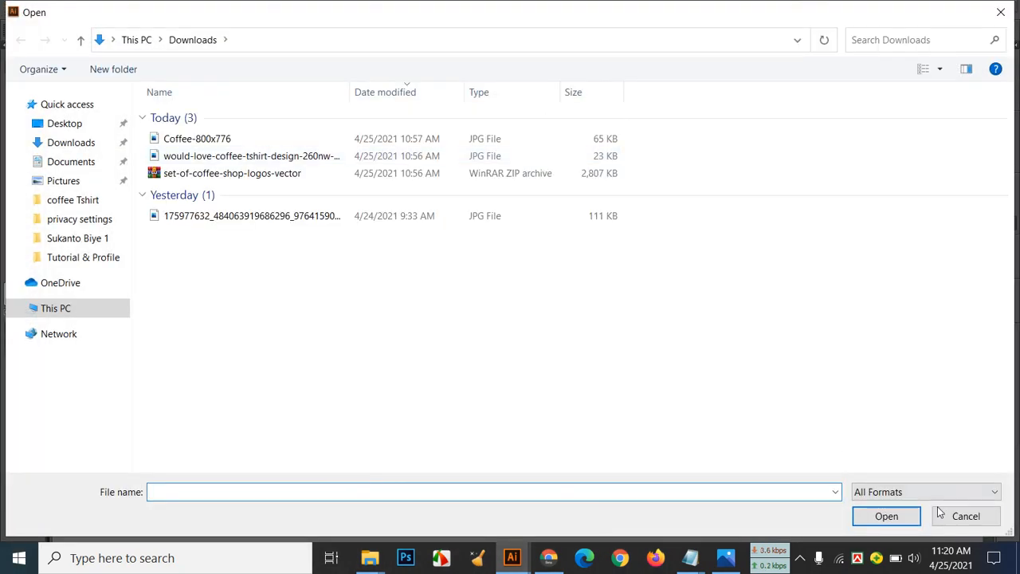
{"action": "left_click", "coordinate": [966, 517]}
{"action": "left_click", "coordinate": [961, 8]}
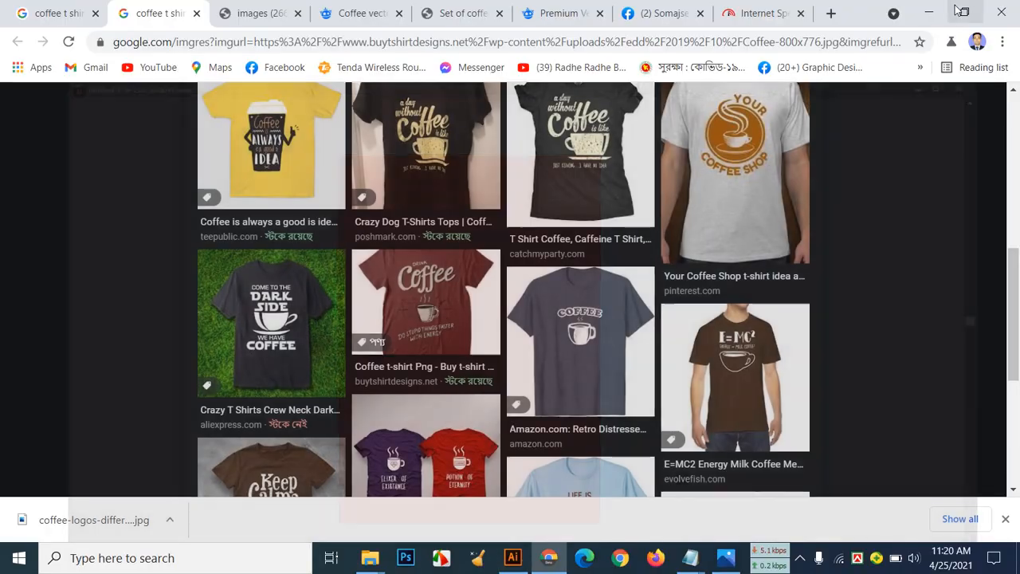
{"action": "left_click", "coordinate": [929, 13]}
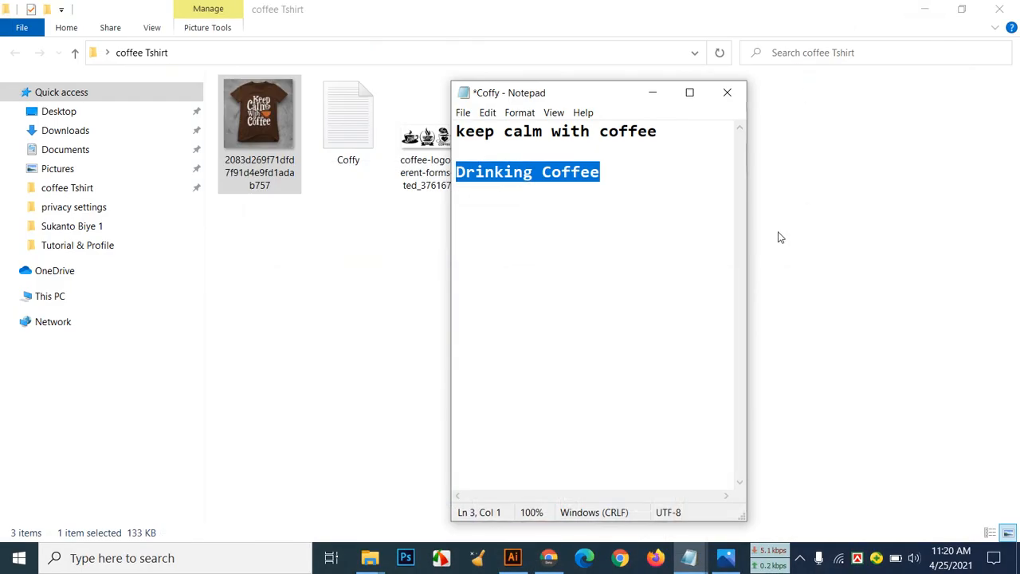
{"action": "left_click", "coordinate": [817, 247]}
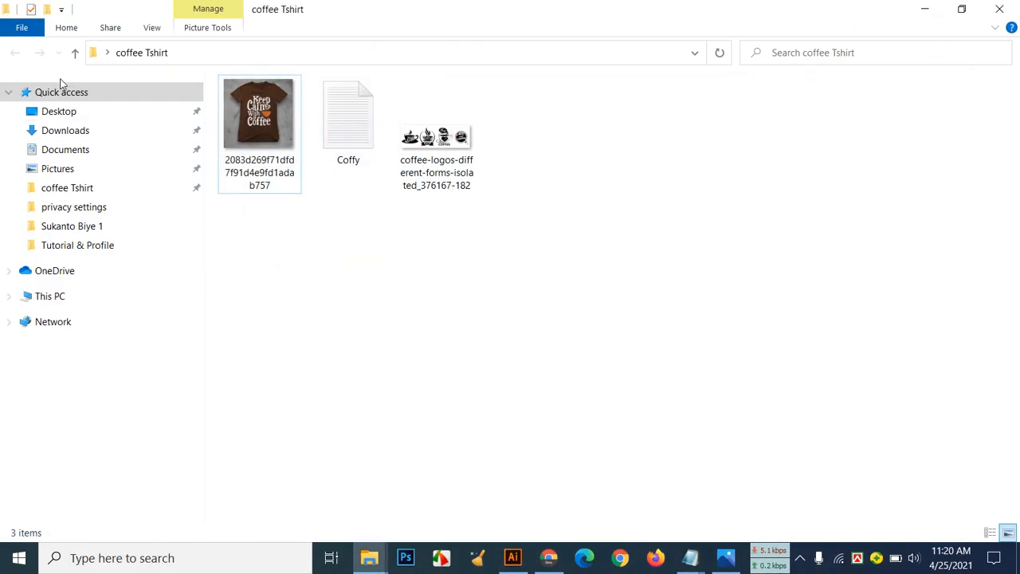
Open the 78935 EPS from the set-of-coffee-shop-logos-vector archive in Downloads in Illustrator, retaining the 9-slice scaling option for symbols
{"action": "left_click", "coordinate": [47, 131]}
{"action": "left_click", "coordinate": [354, 127]}
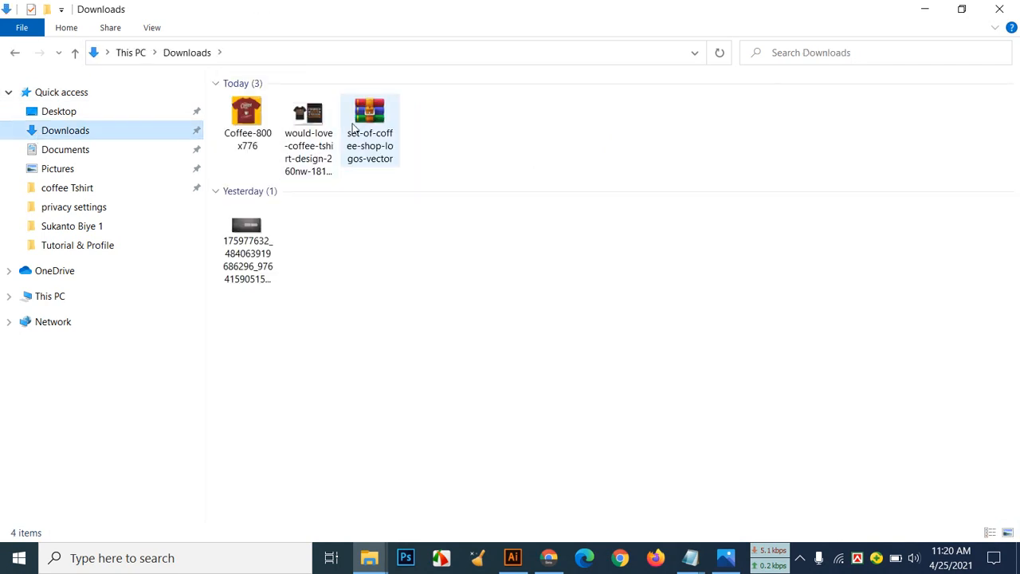
{"action": "double_click", "coordinate": [354, 128]}
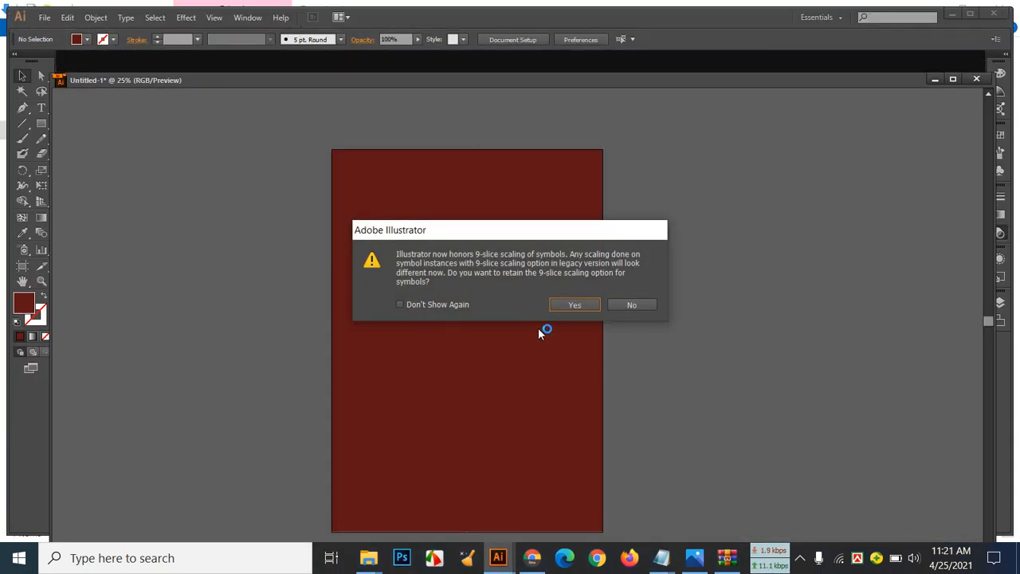
{"action": "left_click", "coordinate": [574, 304]}
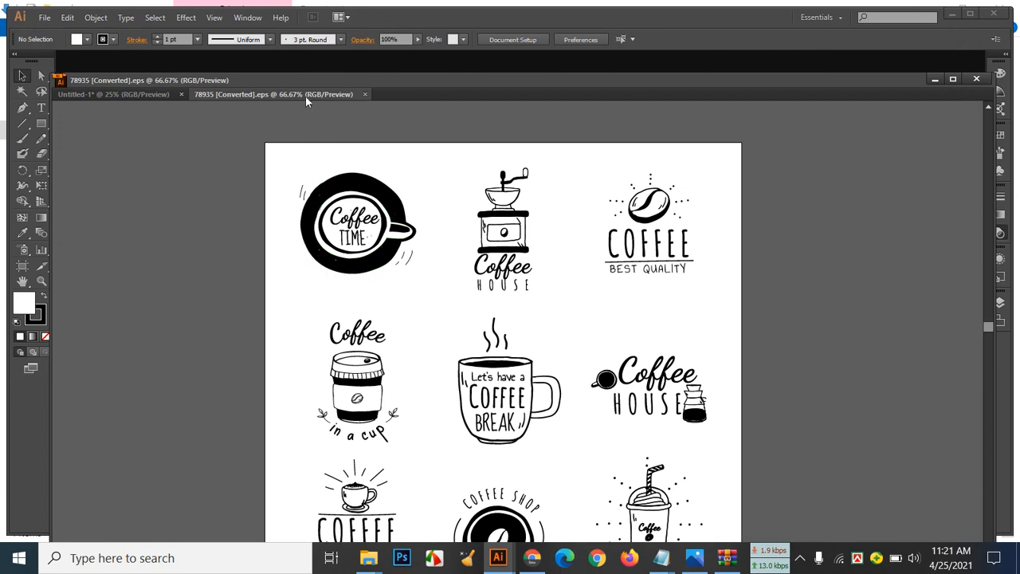
Look over the coffee logos in the EPS and float its window beside the dark red T-shirt design
{"action": "scroll", "coordinate": [556, 247], "scroll_direction": "down", "scroll_amount": 4}
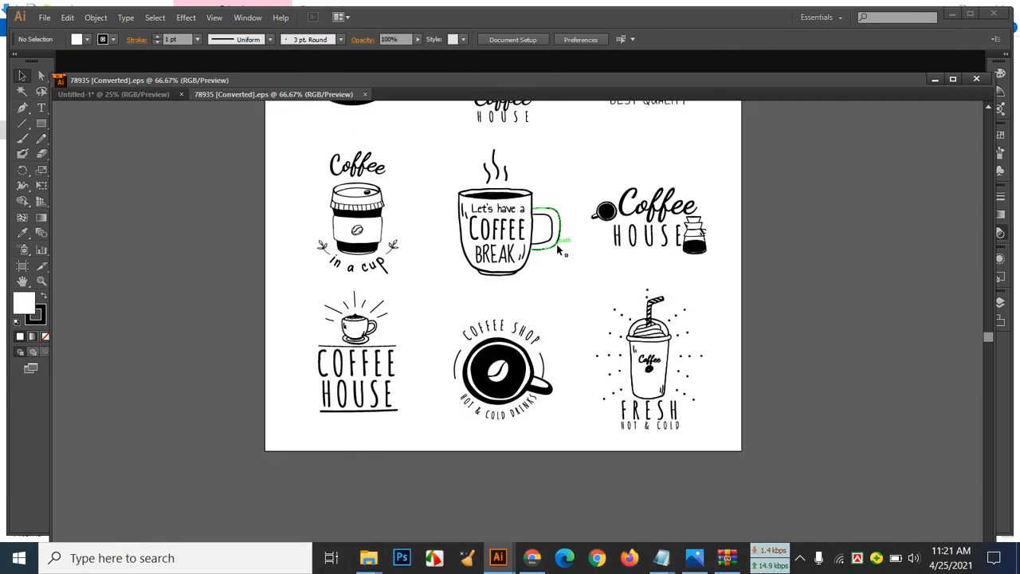
{"action": "scroll", "coordinate": [551, 254], "scroll_direction": "up", "scroll_amount": 2}
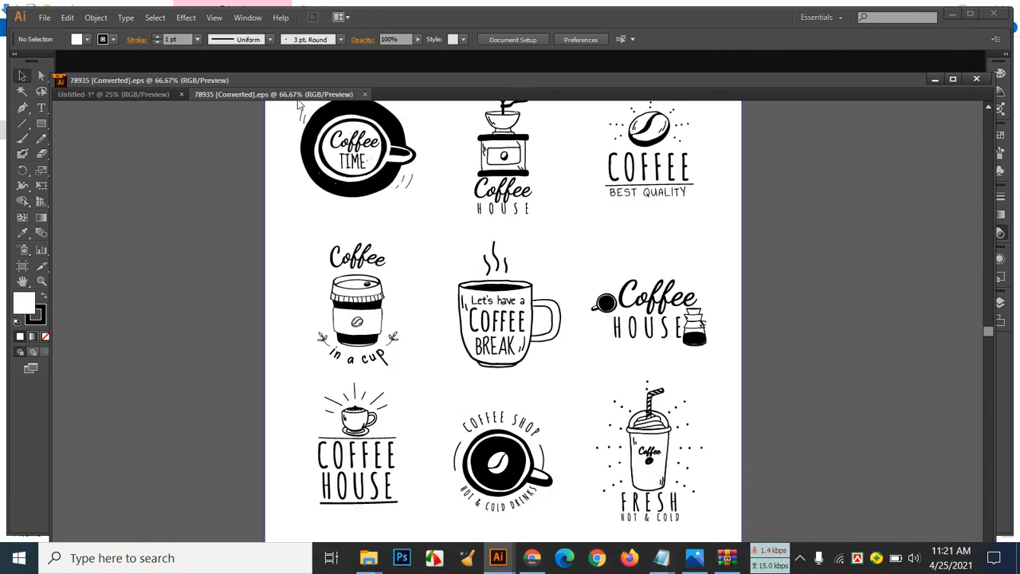
{"action": "left_click_drag", "start_coordinate": [299, 94], "coordinate": [586, 157]}
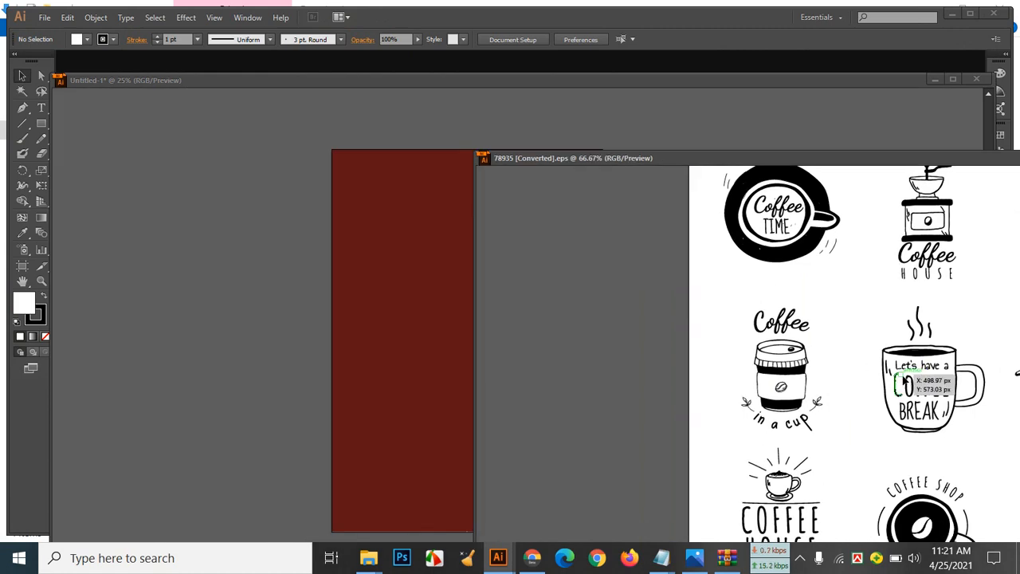
Bring the coffee logos from the EPS into the T-shirt document beside the dark red artboard and ungroup them
{"action": "left_click_drag", "start_coordinate": [905, 381], "coordinate": [331, 321]}
{"action": "left_click_drag", "start_coordinate": [187, 287], "coordinate": [185, 281]}
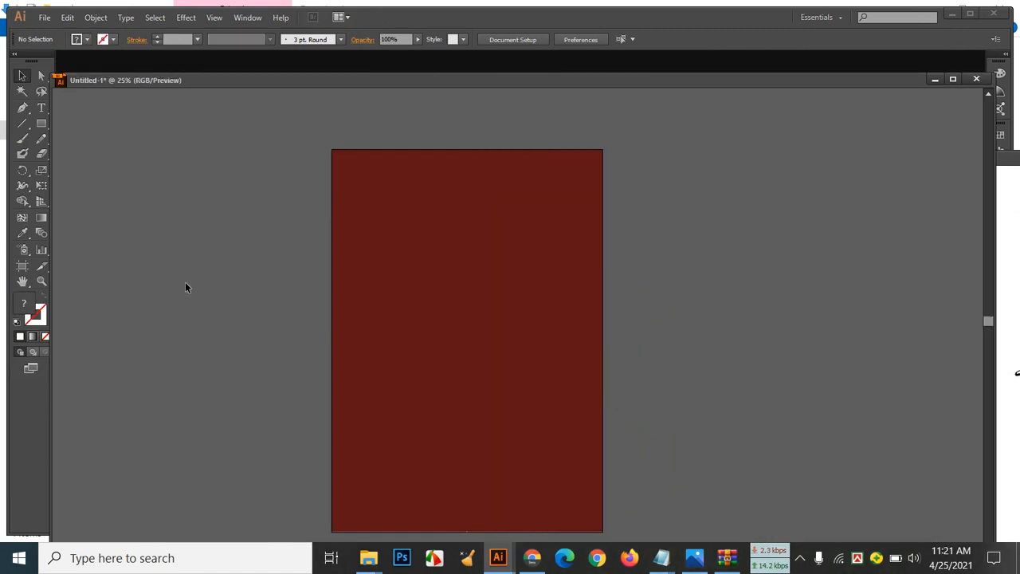
{"action": "left_click", "coordinate": [223, 415]}
{"action": "left_click", "coordinate": [208, 339]}
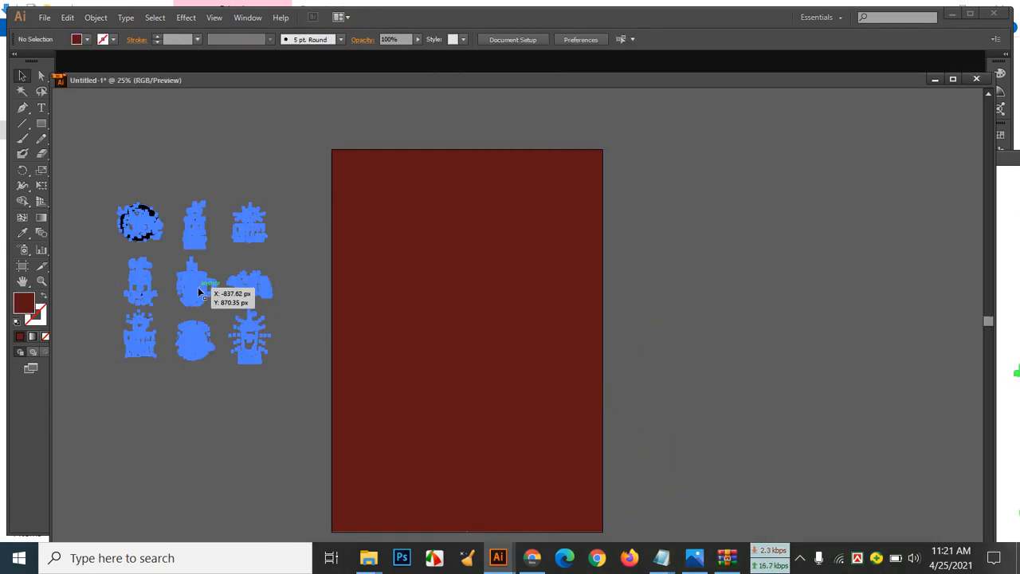
{"action": "right_click", "coordinate": [200, 287]}
{"action": "left_click", "coordinate": [251, 367]}
{"action": "left_click", "coordinate": [225, 447]}
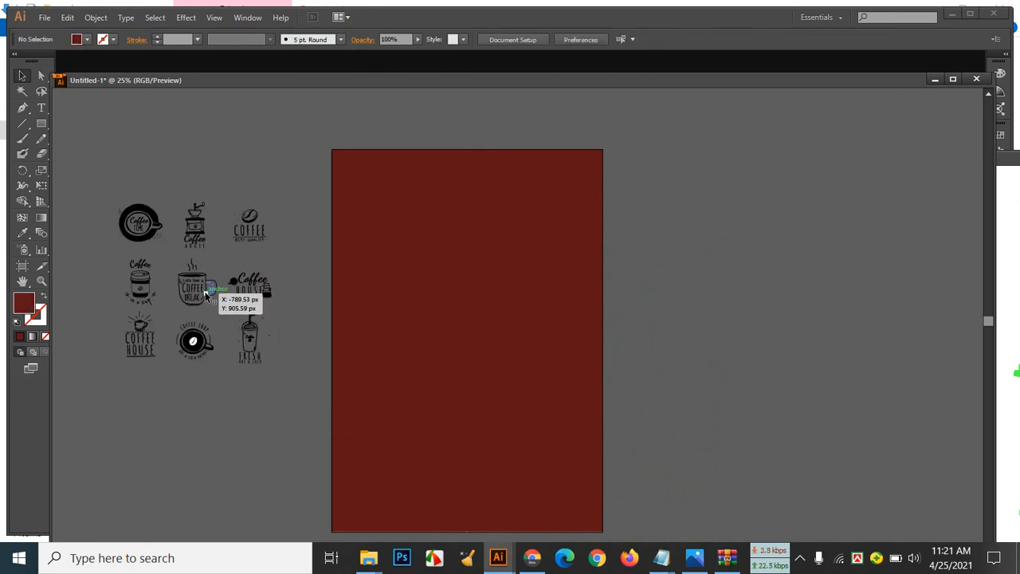
Place the Let's have a Coffee Break mug on the artboard, enlarge it to about 775 by 954 px, and centre it both ways
{"action": "left_click_drag", "start_coordinate": [202, 292], "coordinate": [472, 342]}
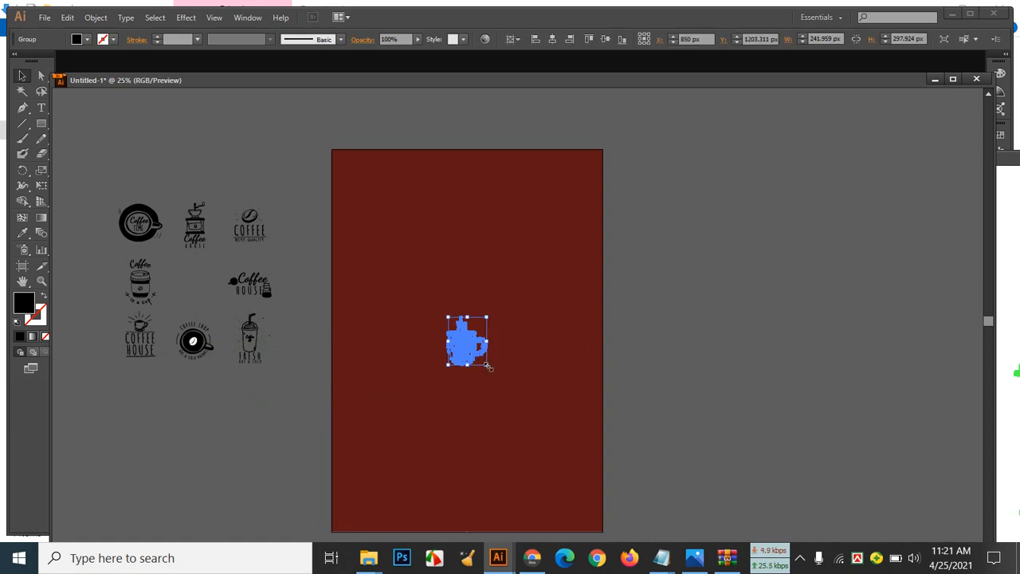
{"action": "left_click_drag", "start_coordinate": [489, 367], "coordinate": [531, 419]}
{"action": "mouse_move", "coordinate": [455, 355]}
{"action": "left_mouse_down"}
{"action": "mouse_move", "coordinate": [465, 319]}
{"action": "mouse_move", "coordinate": [485, 329]}
{"action": "mouse_move", "coordinate": [470, 360]}
{"action": "left_mouse_up"}
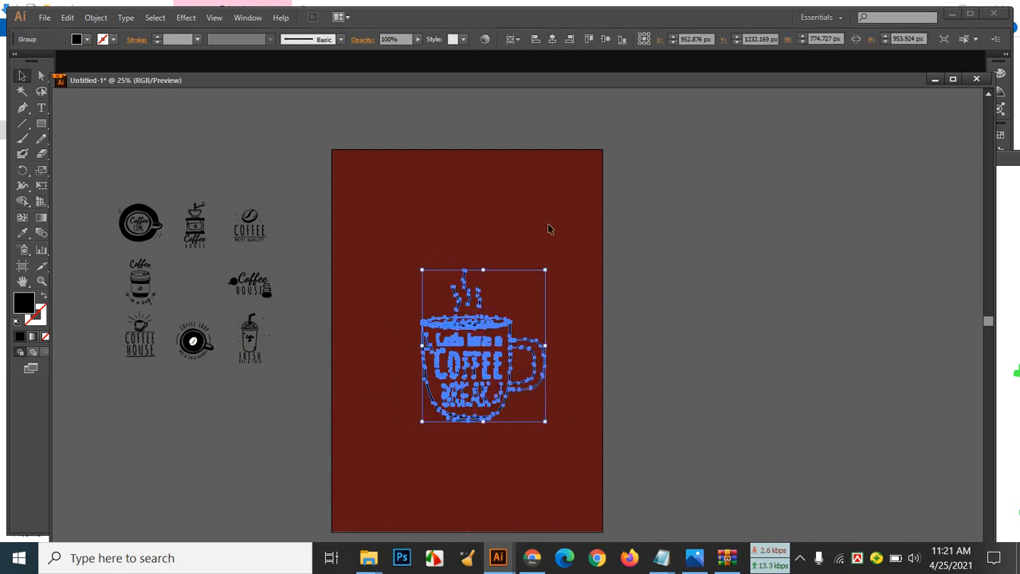
{"action": "left_click", "coordinate": [553, 39]}
{"action": "left_click", "coordinate": [607, 40]}
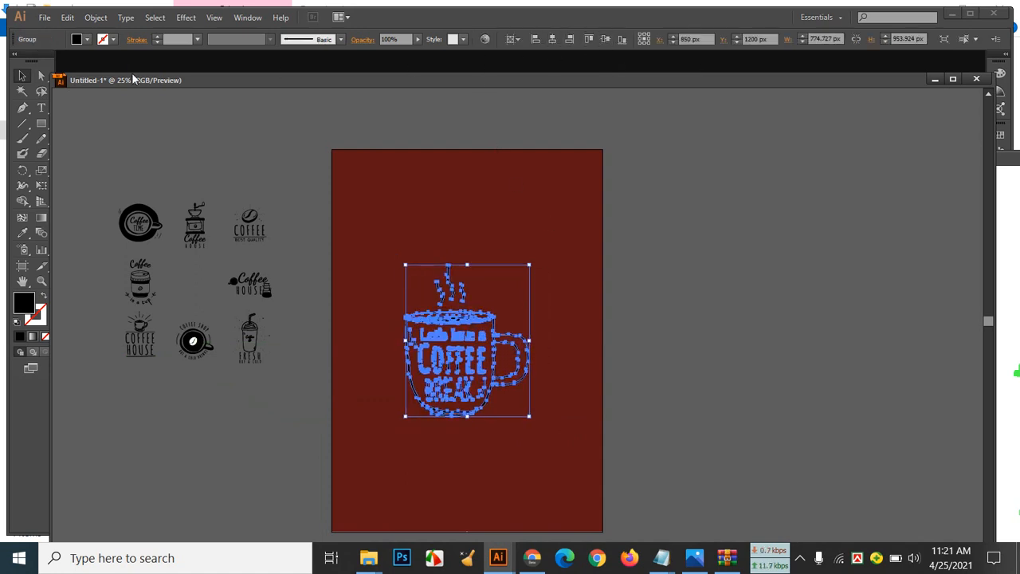
Fill the Coffee Break mug with white and deselect it
{"action": "left_click", "coordinate": [87, 39]}
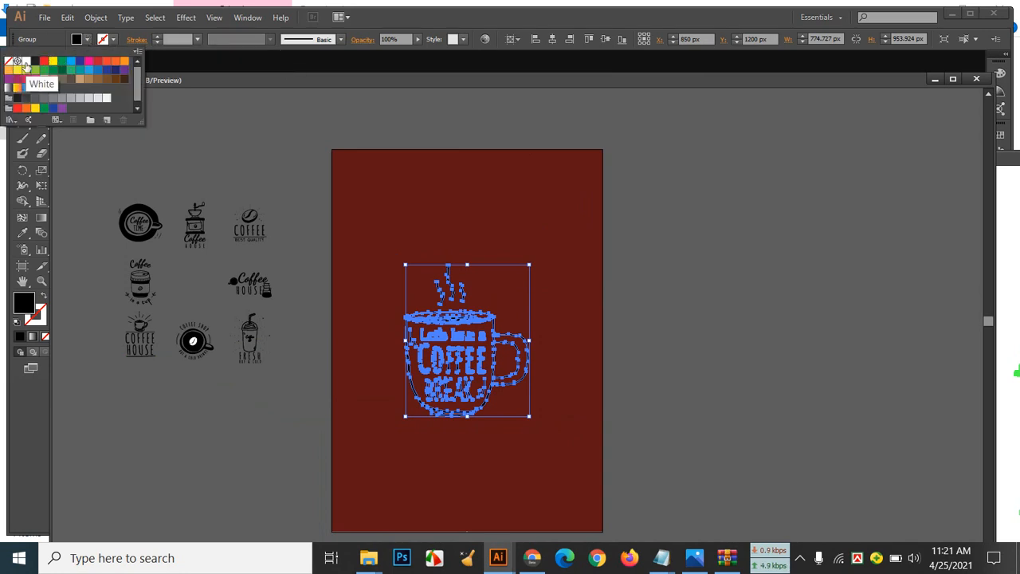
{"action": "left_click", "coordinate": [26, 64]}
{"action": "left_click", "coordinate": [756, 264]}
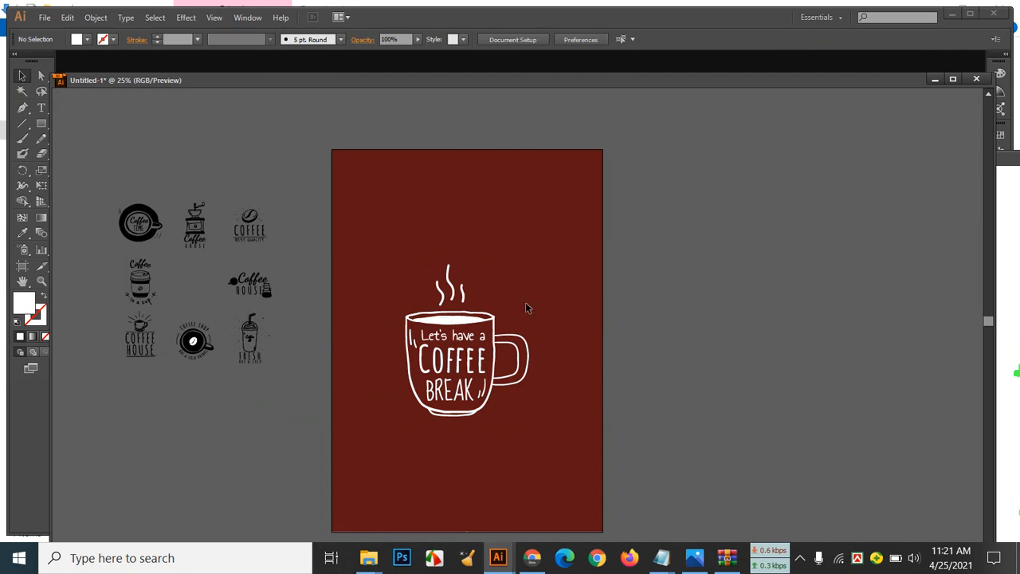
Give the Coffee Break mug a white 5 pt stroke and deselect it
{"action": "left_click", "coordinate": [472, 325]}
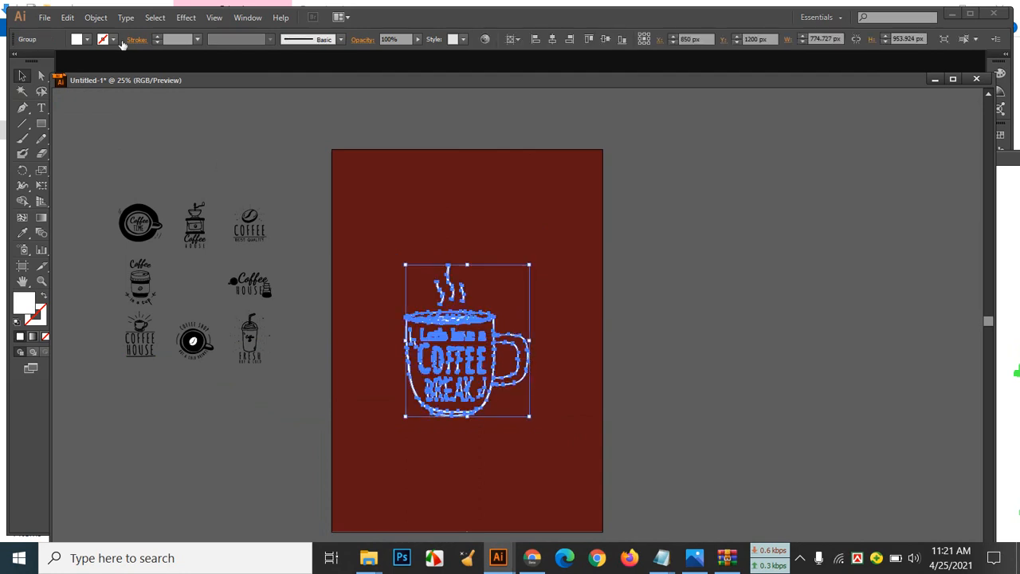
{"action": "left_click", "coordinate": [157, 37]}
{"action": "left_click", "coordinate": [157, 37]}
{"action": "left_click", "coordinate": [112, 40]}
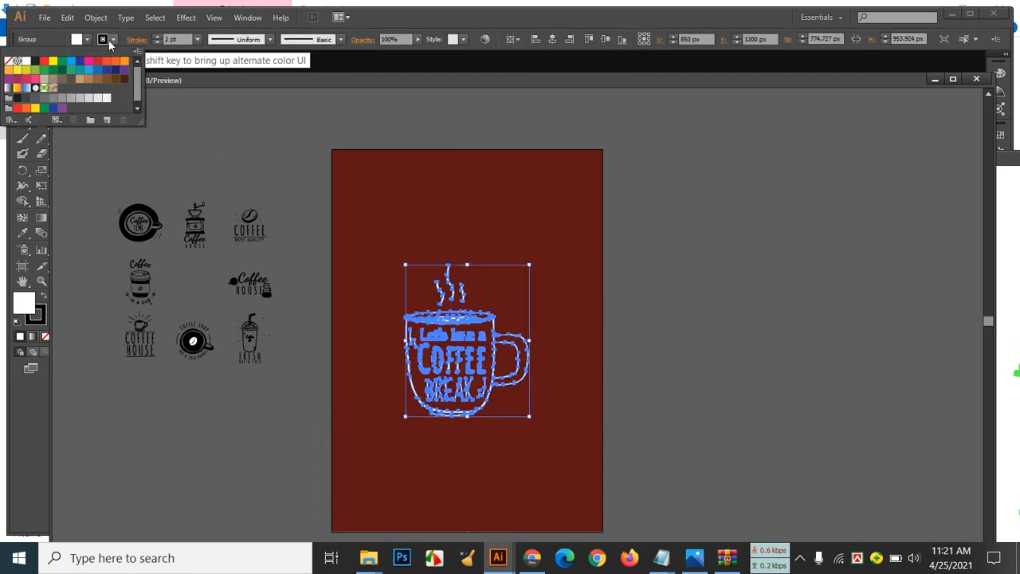
{"action": "left_click", "coordinate": [26, 66]}
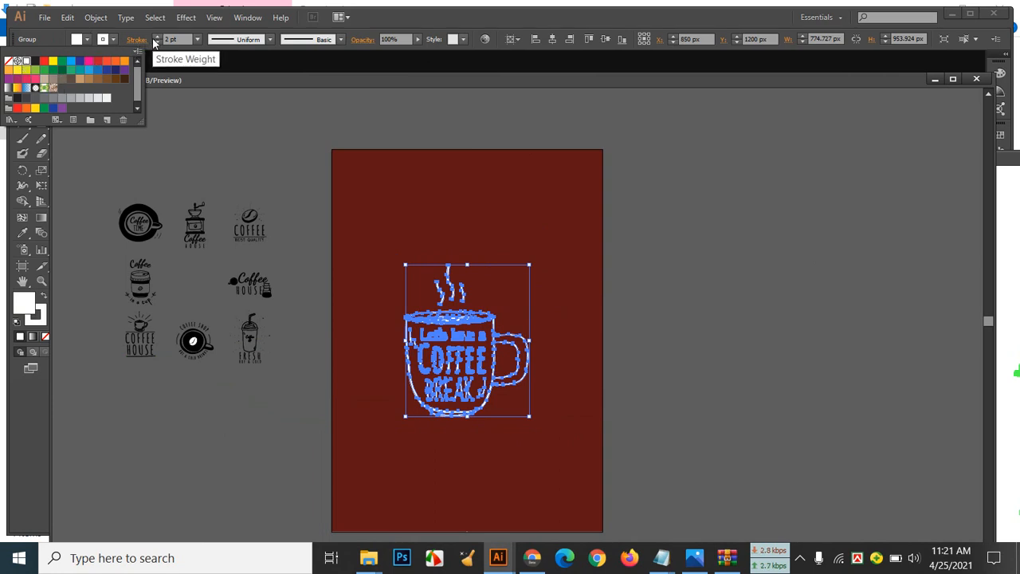
{"action": "left_click", "coordinate": [156, 38]}
{"action": "left_click", "coordinate": [882, 342]}
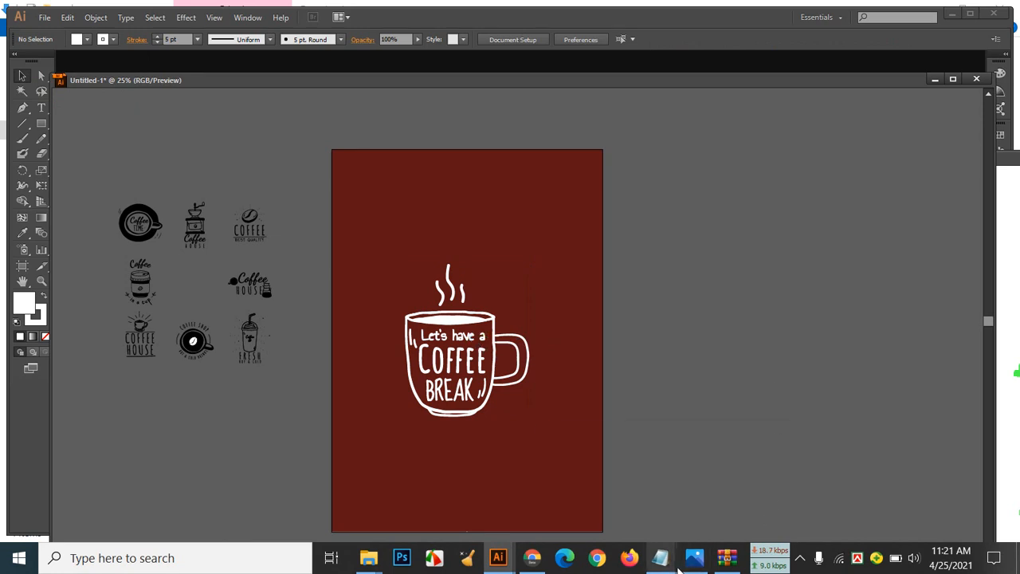
Switch to the Coffy note in Notepad and copy the Drinking Coffee line
{"action": "mouse_move", "coordinate": [662, 558]}
{"action": "left_click", "coordinate": [746, 482]}
{"action": "right_click", "coordinate": [558, 172]}
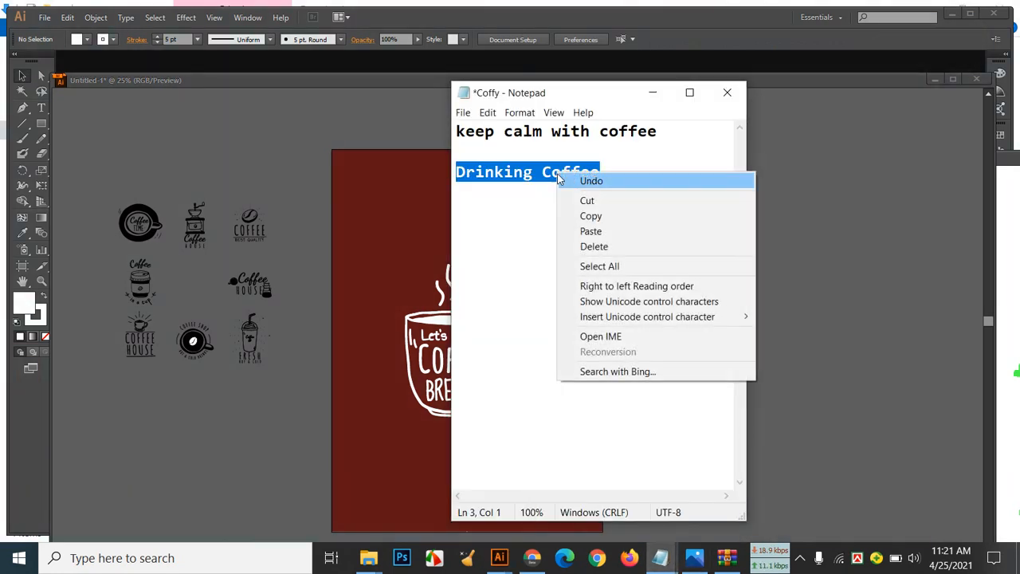
{"action": "left_click", "coordinate": [590, 214]}
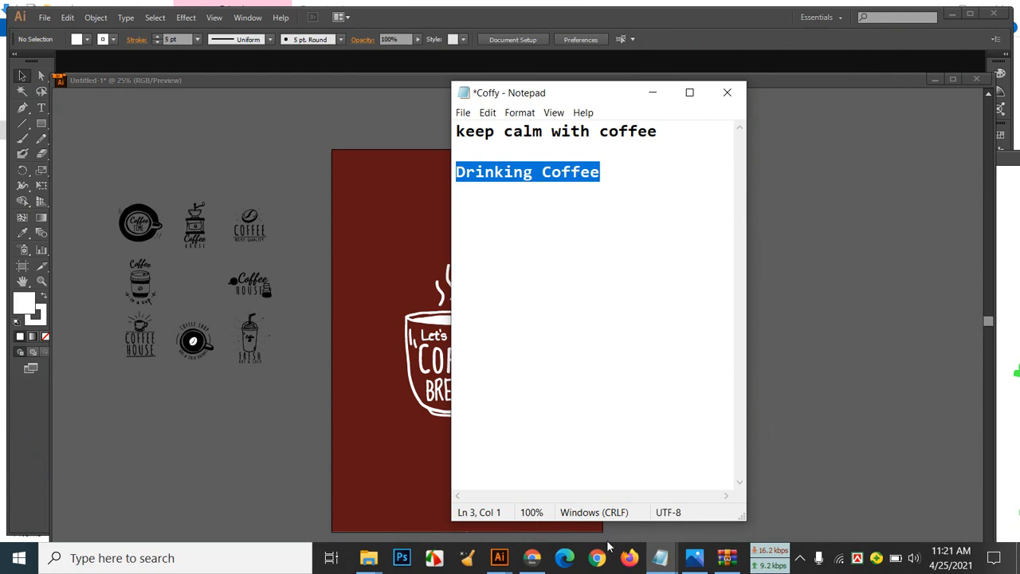
Check the coffee T-shirt reference images in Chrome and return to the Coffy note
{"action": "left_click", "coordinate": [531, 559]}
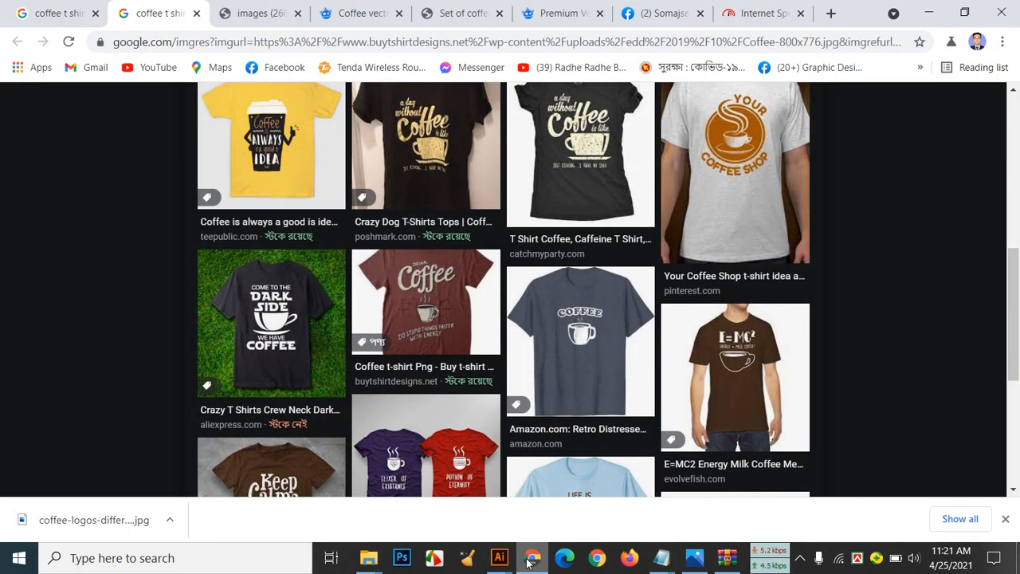
{"action": "left_click", "coordinate": [530, 560]}
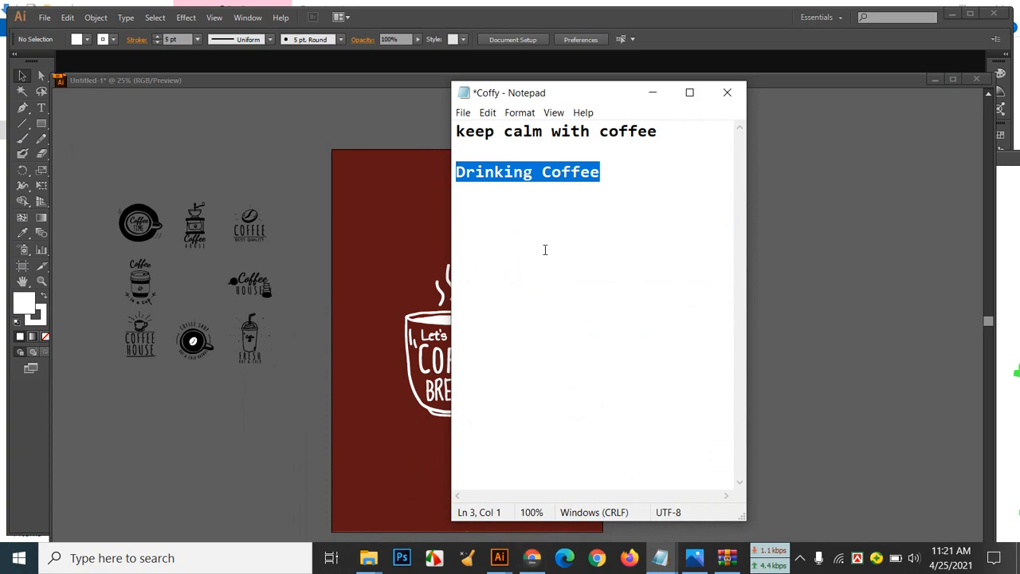
{"action": "left_click", "coordinate": [533, 559]}
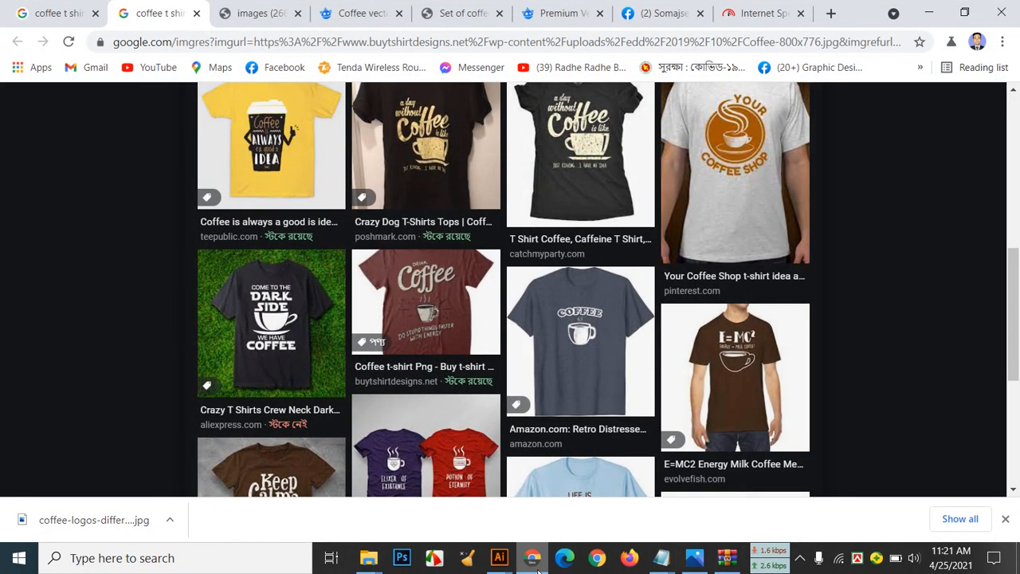
{"action": "left_click", "coordinate": [538, 570]}
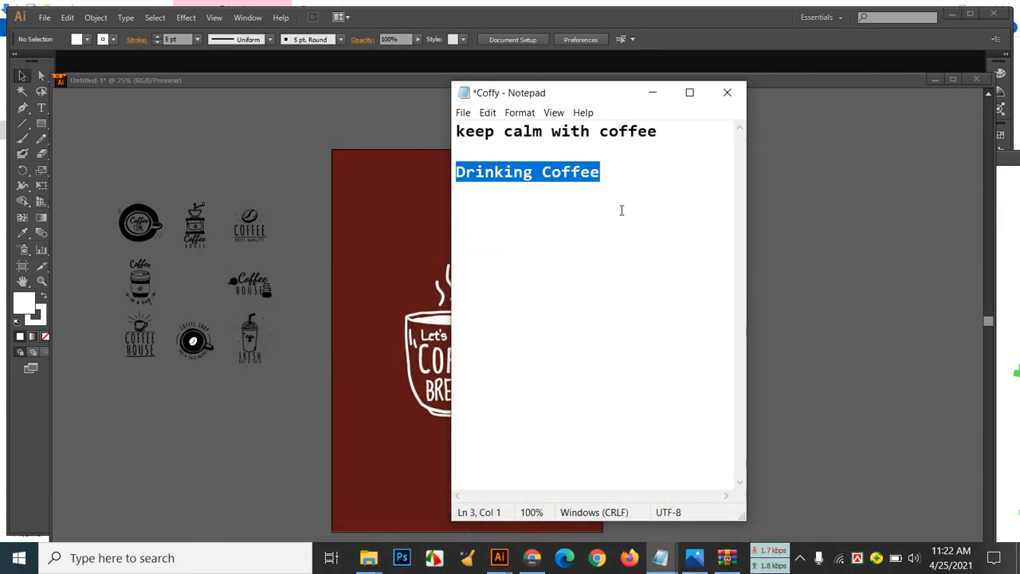
Move the Notepad window clear of the artboard and copy only the word Drinking from the Coffy note
{"action": "left_click_drag", "start_coordinate": [582, 96], "coordinate": [845, 116]}
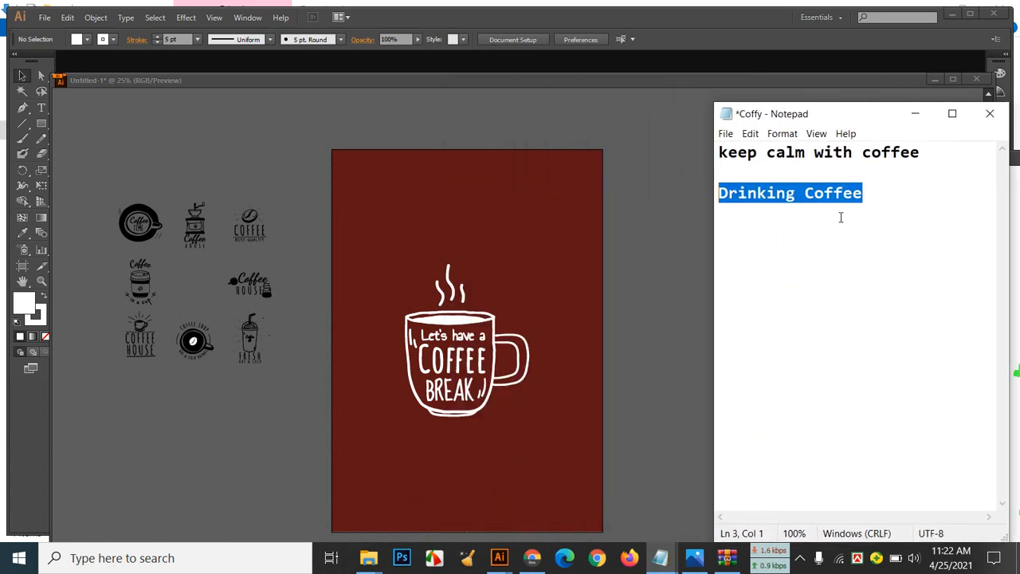
{"action": "left_click", "coordinate": [832, 212]}
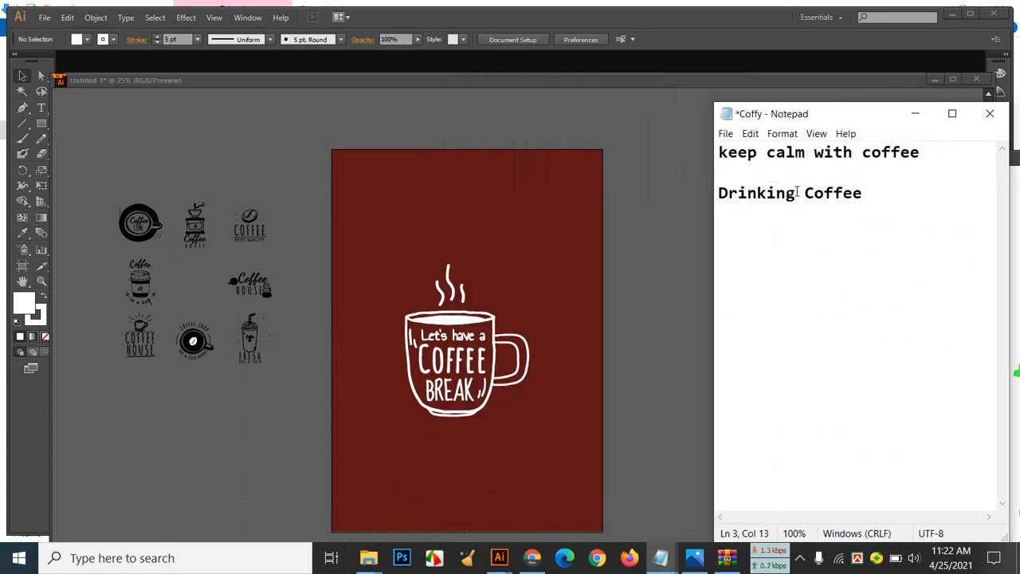
{"action": "left_click_drag", "start_coordinate": [797, 193], "coordinate": [719, 192]}
{"action": "right_click", "coordinate": [726, 194]}
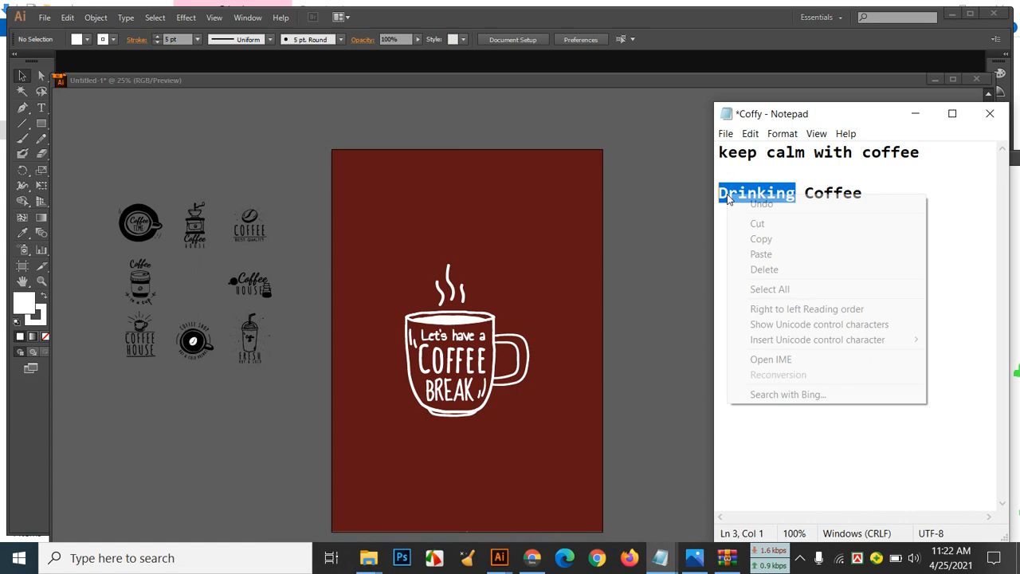
{"action": "left_click", "coordinate": [784, 240]}
Back in Illustrator, add the copied word Drinking as point text above the mug and set its size to 63 pt
{"action": "left_click", "coordinate": [133, 122]}
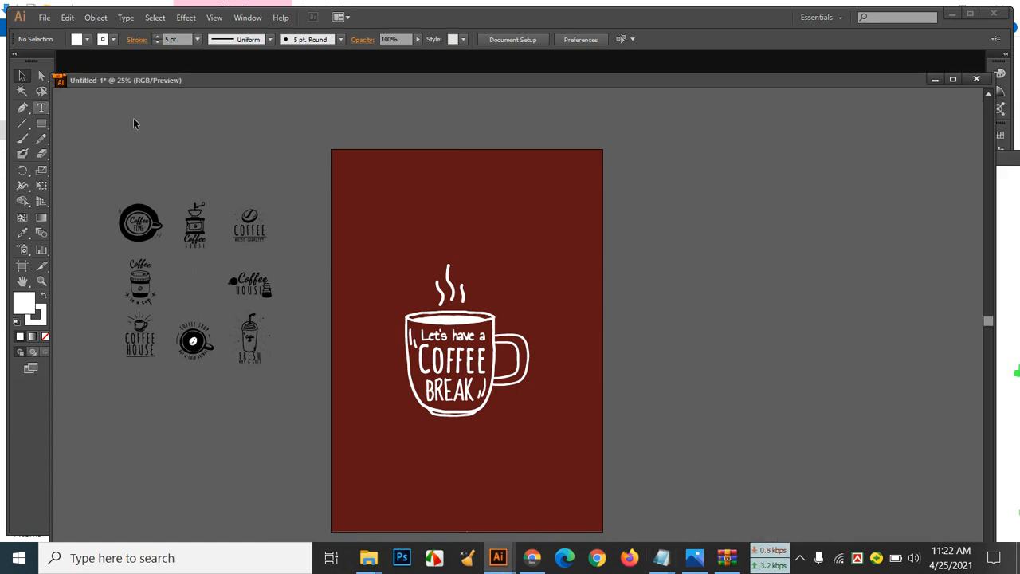
{"action": "key", "text": "v"}
{"action": "left_click", "coordinate": [42, 107]}
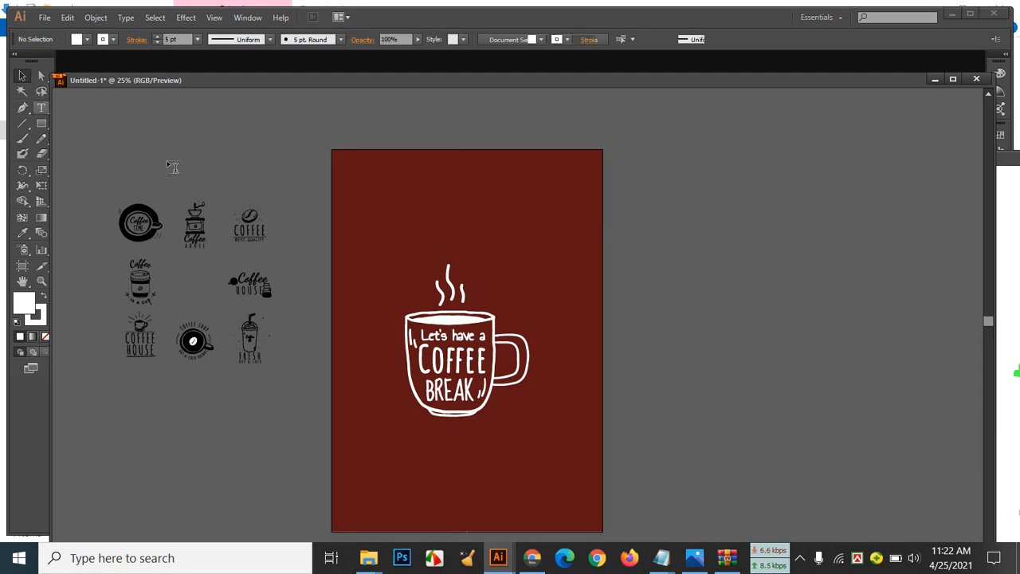
{"action": "left_click", "coordinate": [431, 210]}
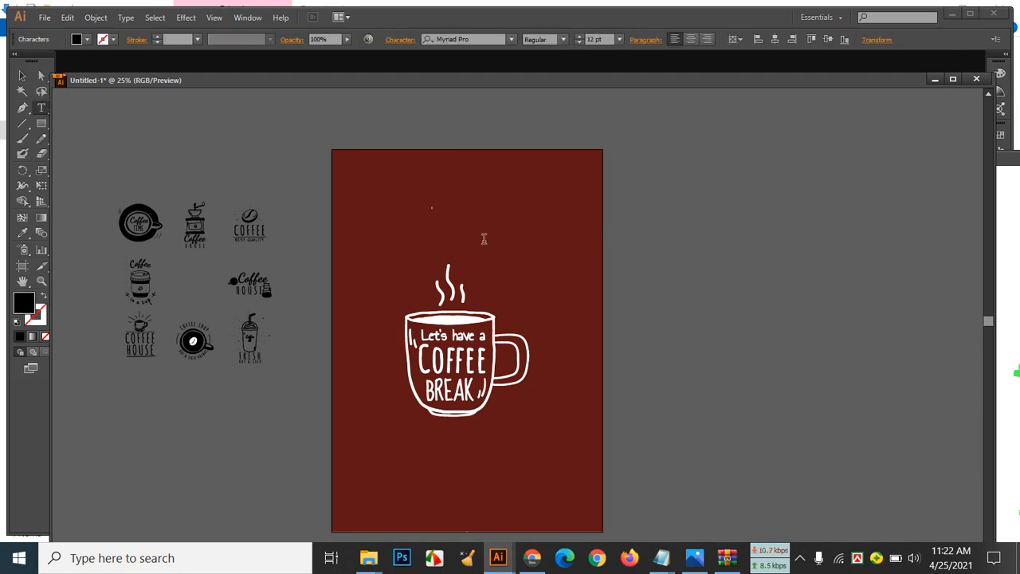
{"action": "left_click", "coordinate": [580, 37]}
{"action": "left_click", "coordinate": [580, 37]}
{"action": "left_click", "coordinate": [579, 37]}
Fill the Drinking text with white and set its font size to 115 pt
{"action": "left_click_drag", "start_coordinate": [474, 206], "coordinate": [398, 203]}
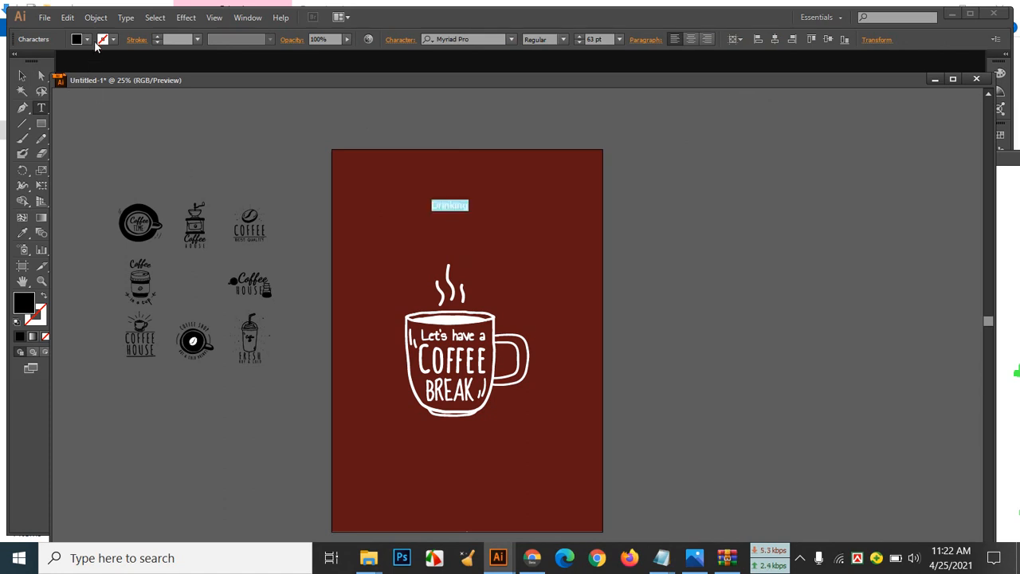
{"action": "left_click", "coordinate": [88, 39]}
{"action": "left_click", "coordinate": [26, 61]}
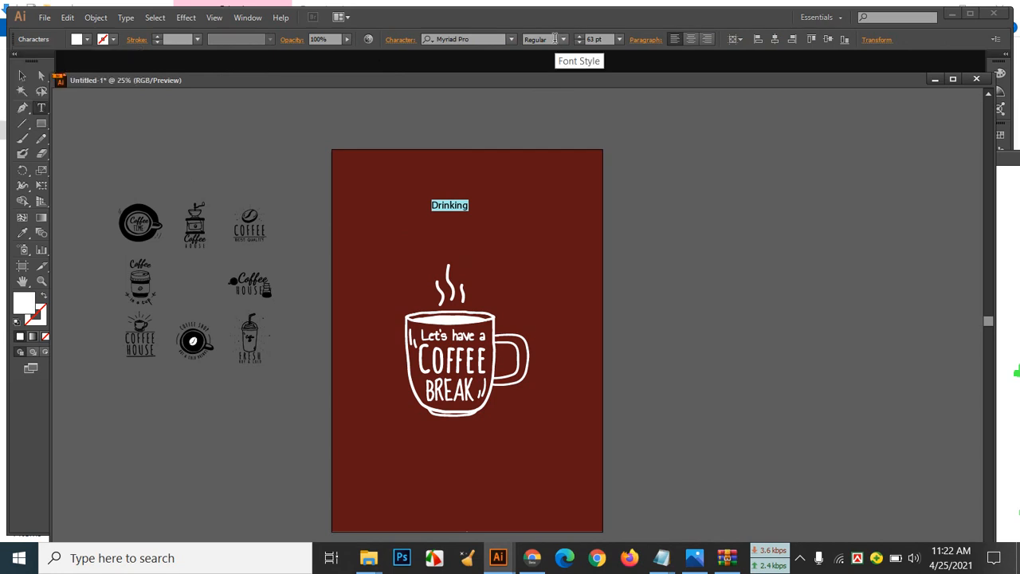
{"action": "left_click", "coordinate": [596, 39]}
{"action": "scroll", "coordinate": [604, 42], "scroll_direction": "up", "scroll_amount": 20}
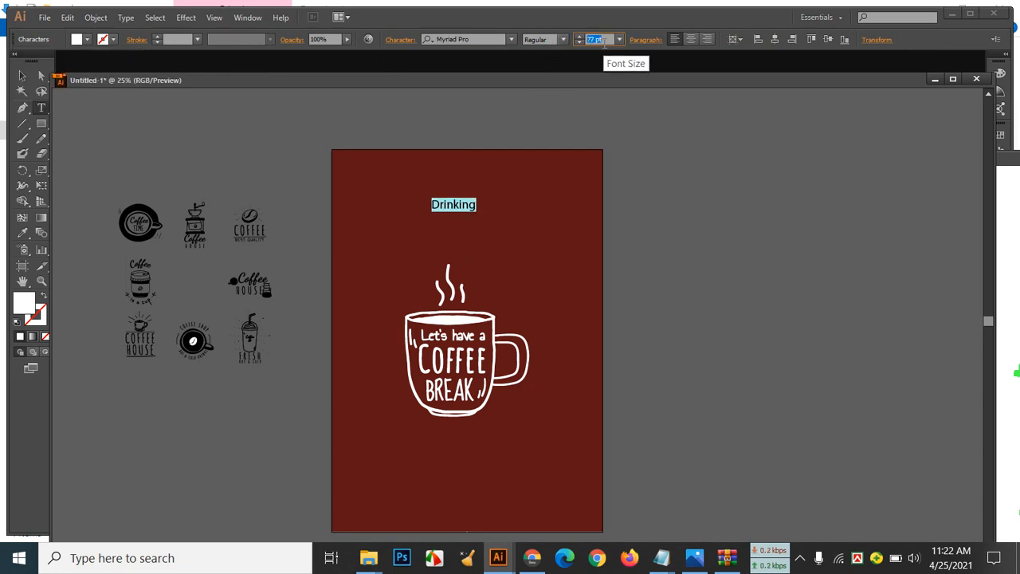
{"action": "scroll", "coordinate": [605, 42], "scroll_direction": "up", "scroll_amount": 10}
{"action": "scroll", "coordinate": [594, 46], "scroll_direction": "up", "scroll_amount": 14}
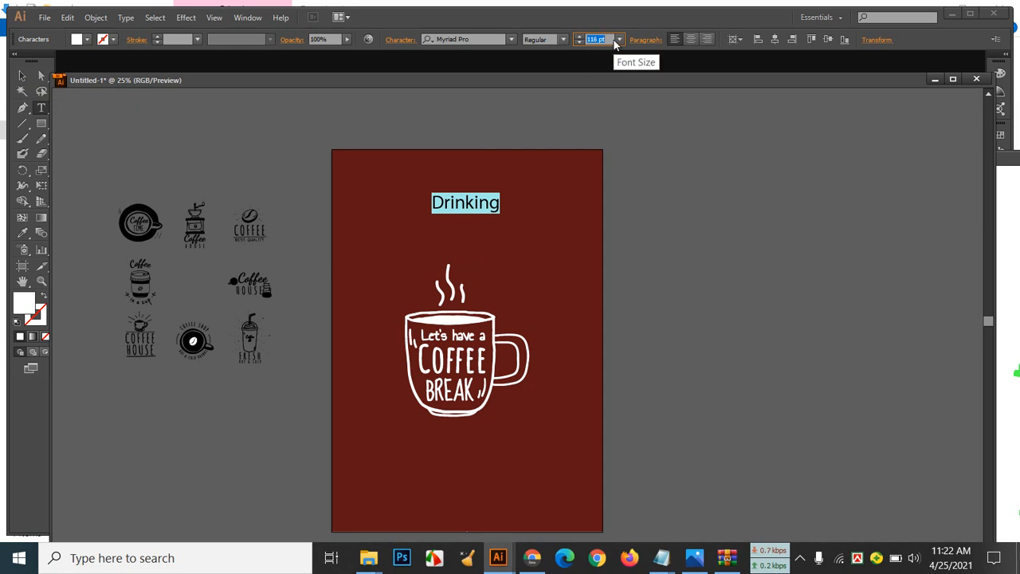
{"action": "scroll", "coordinate": [613, 39], "scroll_direction": "down", "scroll_amount": 4}
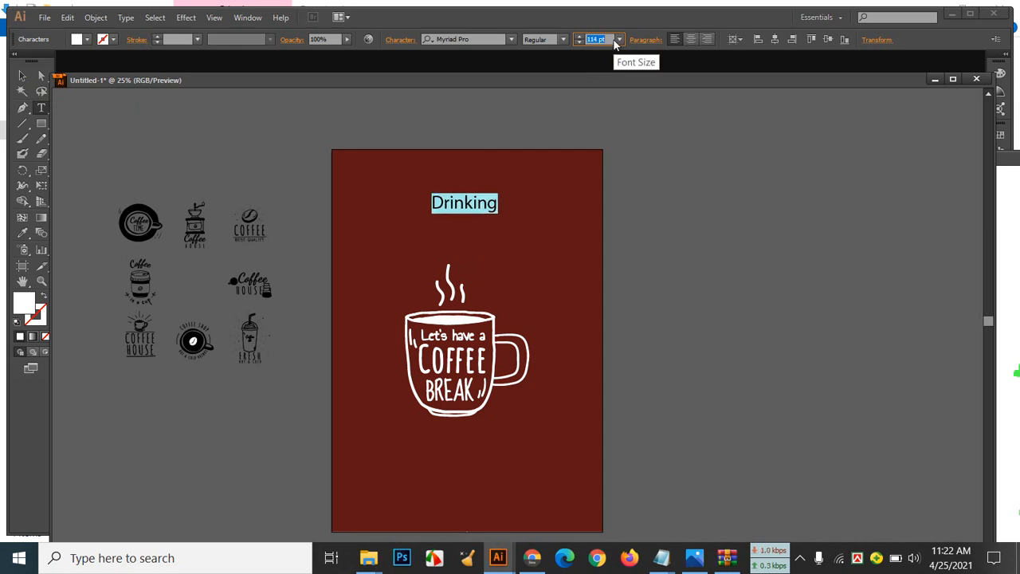
{"action": "scroll", "coordinate": [614, 45], "scroll_direction": "up", "scroll_amount": 1}
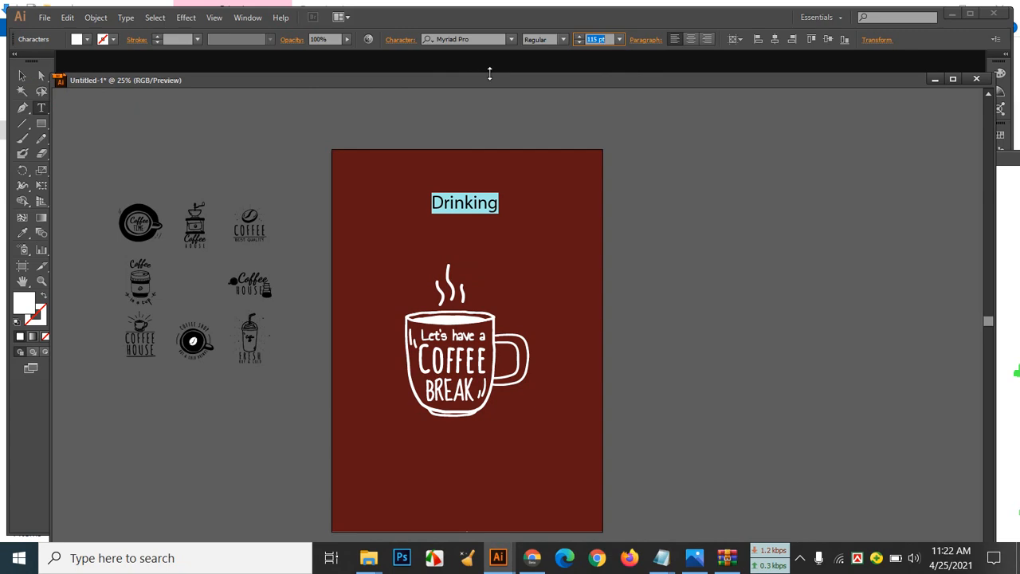
Glance at the T-shirt references in Chrome, return, and move the Drinking text to the artboard's upper-right area
{"action": "left_click", "coordinate": [534, 559]}
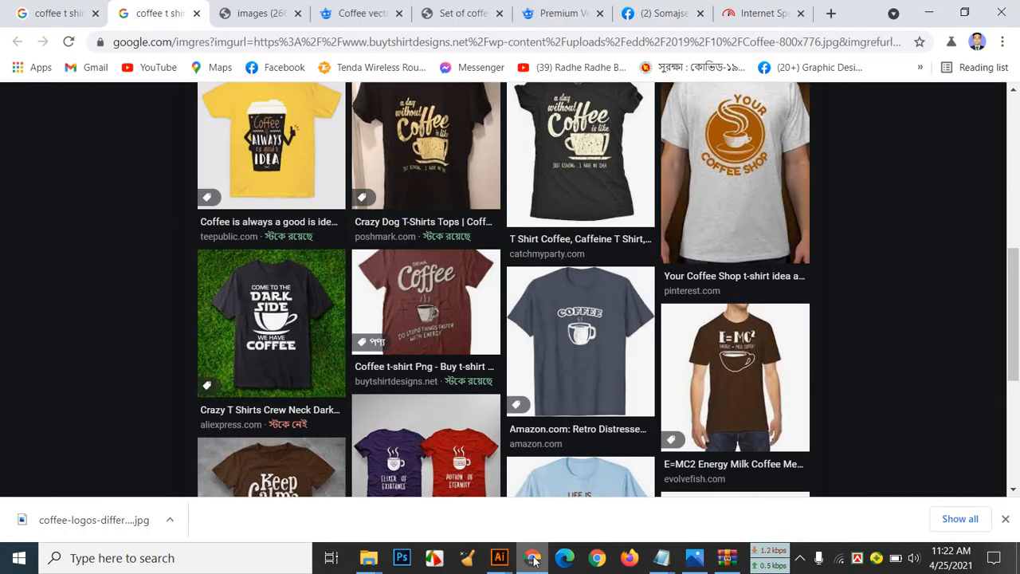
{"action": "left_click", "coordinate": [534, 559]}
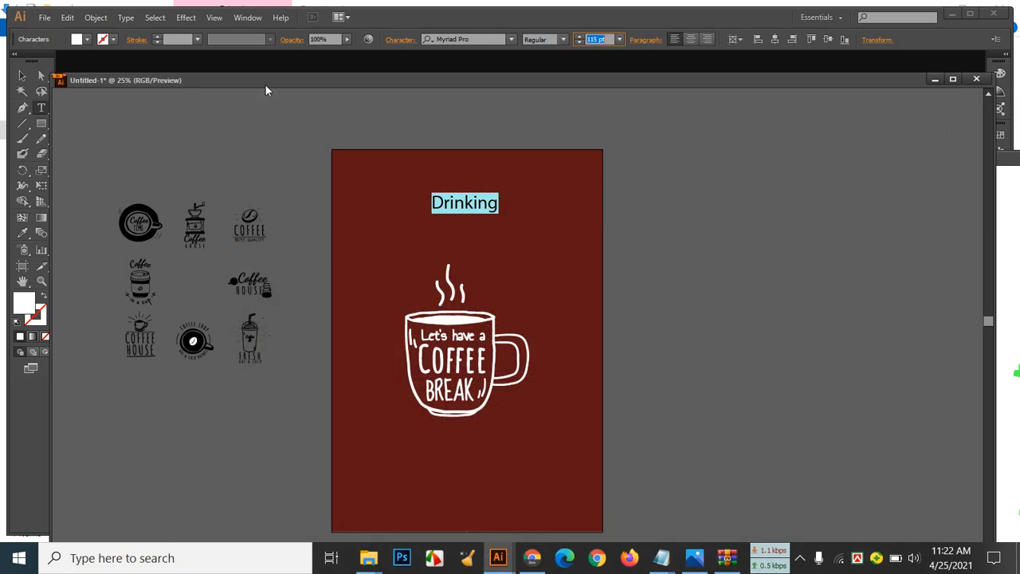
{"action": "left_click", "coordinate": [22, 75]}
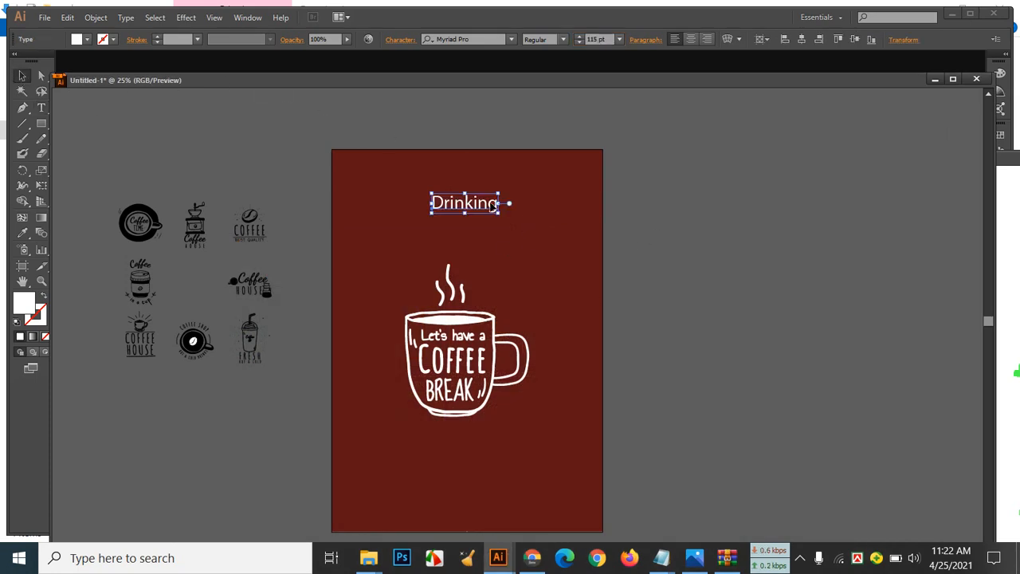
{"action": "left_click_drag", "start_coordinate": [495, 206], "coordinate": [581, 202]}
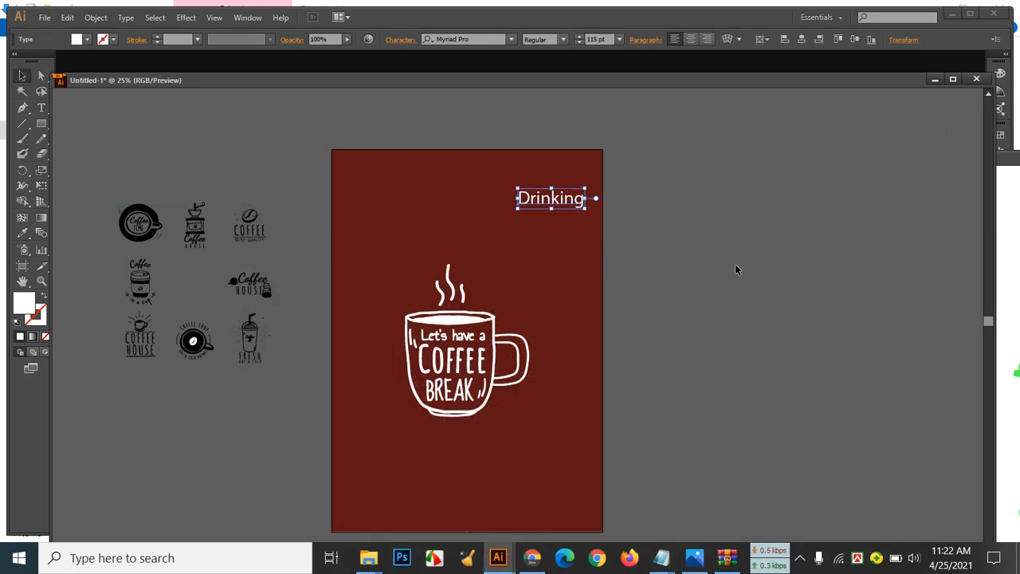
Start a new text insertion above the mug and copy only the word Coffee from the Coffy note in Notepad
{"action": "left_click", "coordinate": [735, 264]}
{"action": "left_click", "coordinate": [558, 207]}
{"action": "left_click", "coordinate": [41, 107]}
{"action": "left_click", "coordinate": [410, 231]}
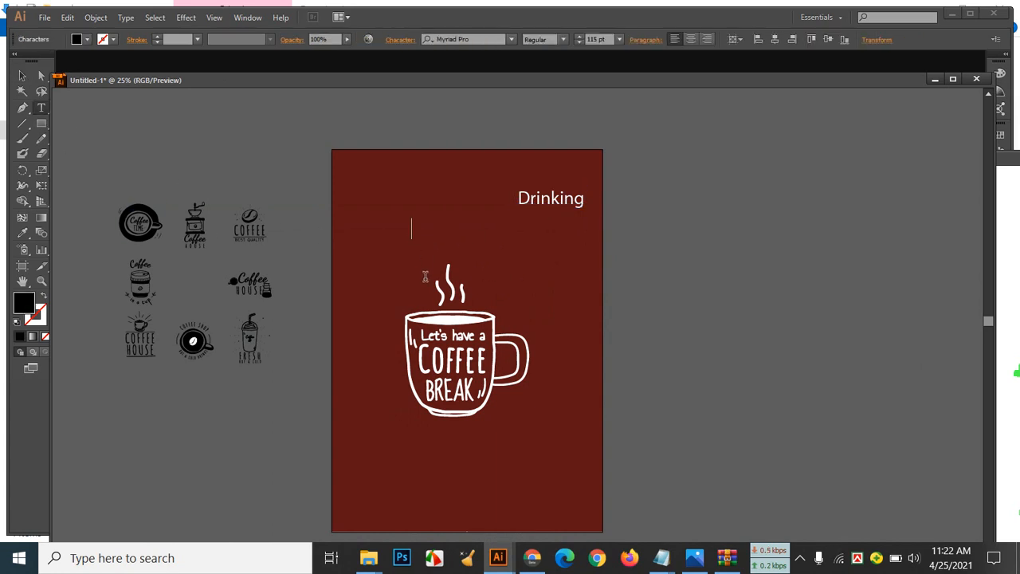
{"action": "mouse_move", "coordinate": [662, 558]}
{"action": "left_click", "coordinate": [753, 486]}
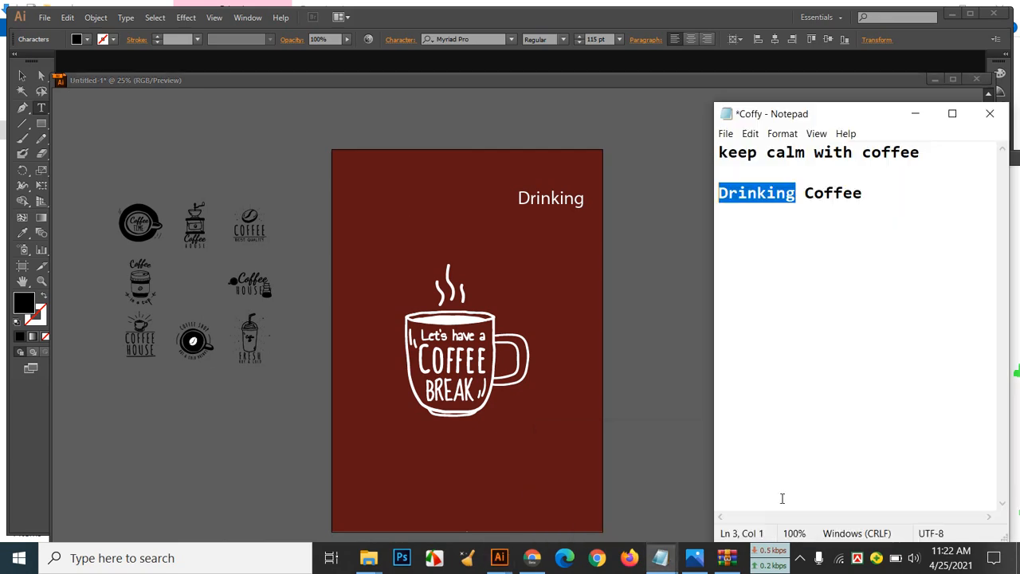
{"action": "left_click_drag", "start_coordinate": [866, 198], "coordinate": [805, 193]}
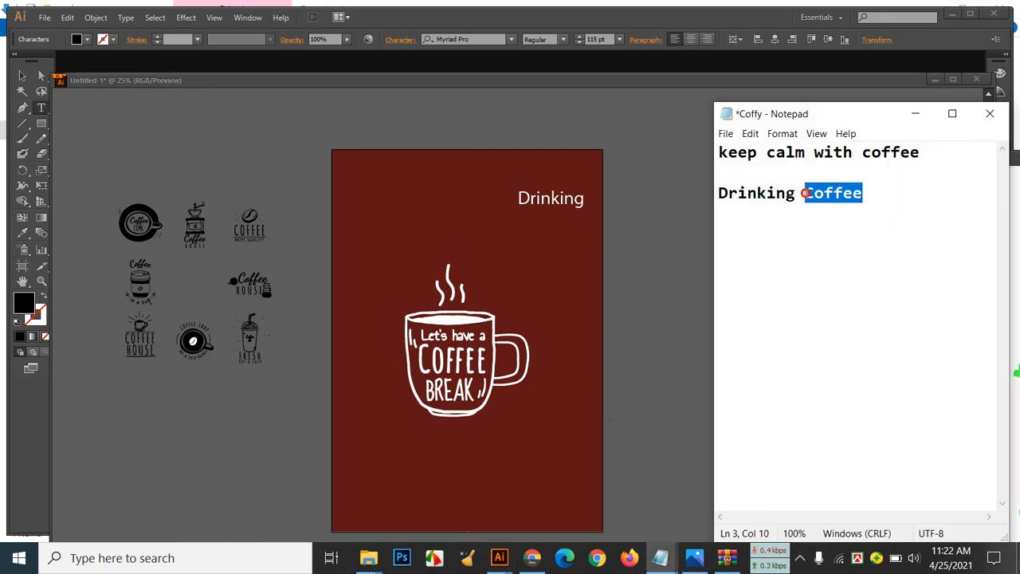
{"action": "right_click", "coordinate": [806, 193]}
{"action": "left_click", "coordinate": [845, 235]}
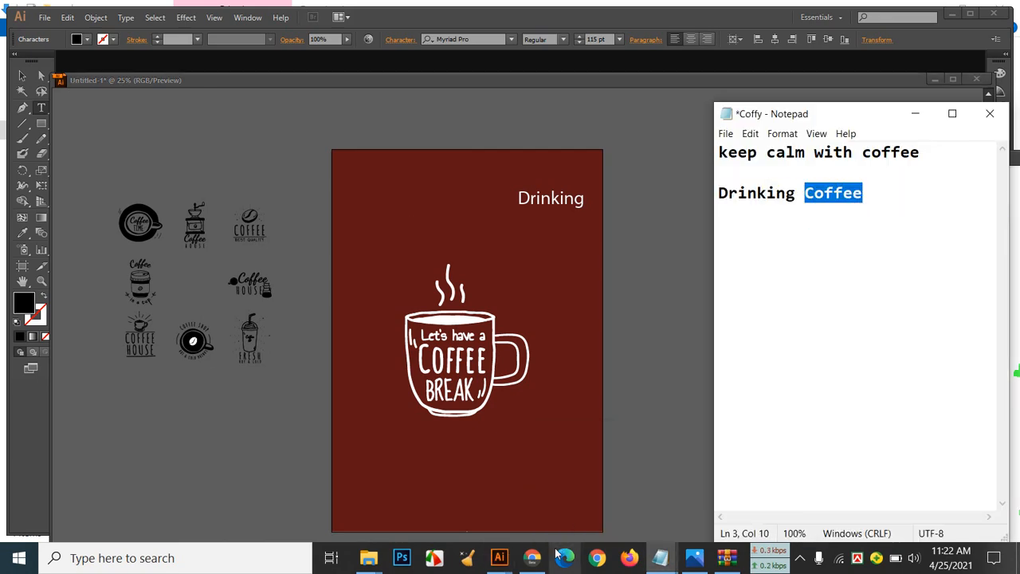
Glance at the T-shirt references in Chrome, return to Illustrator, and add the copied word Coffee as point text above the mug
{"action": "left_click", "coordinate": [532, 558]}
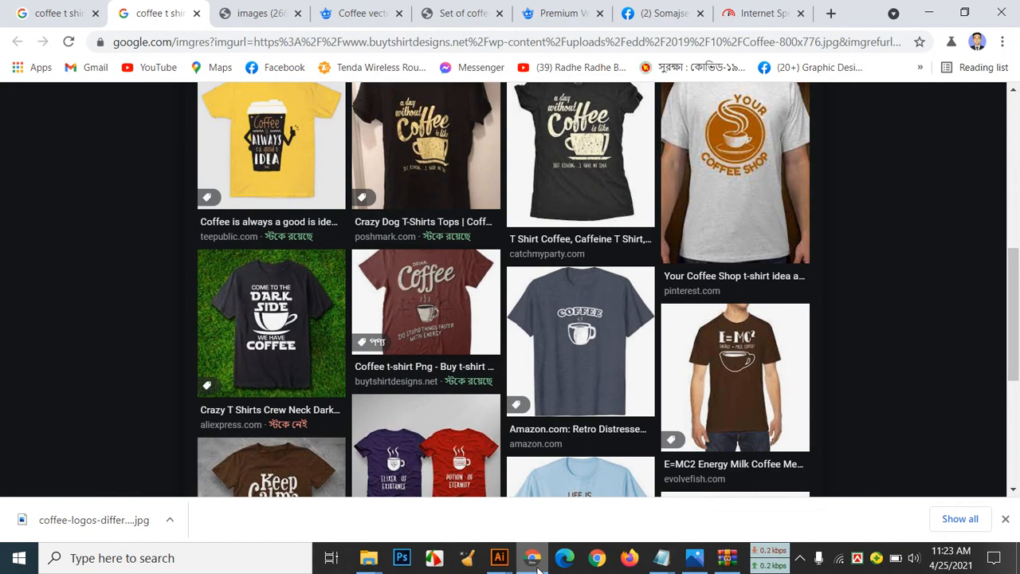
{"action": "left_click", "coordinate": [532, 558]}
{"action": "left_click", "coordinate": [456, 248]}
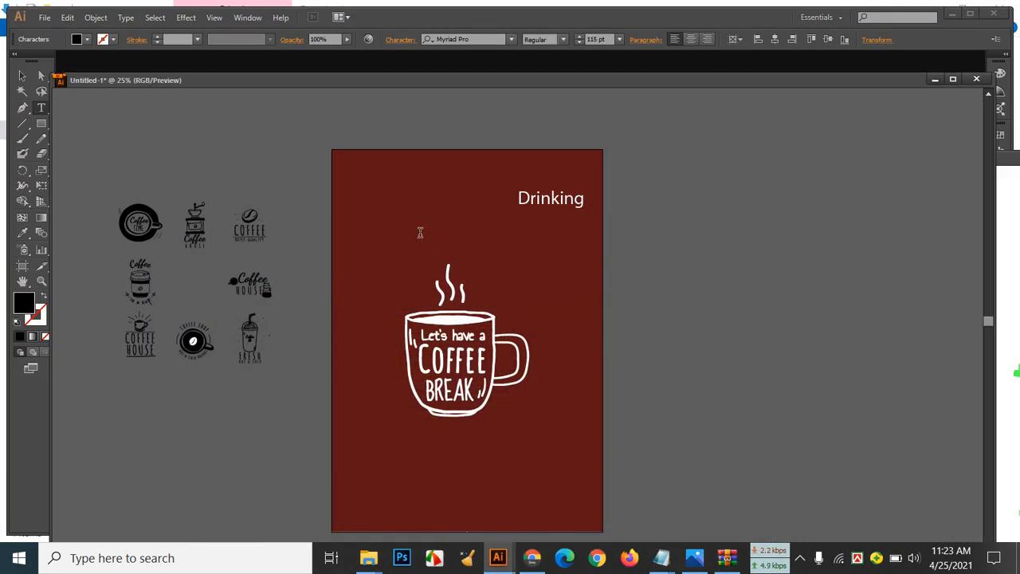
{"action": "left_click", "coordinate": [413, 232]}
{"action": "right_click", "coordinate": [413, 232]}
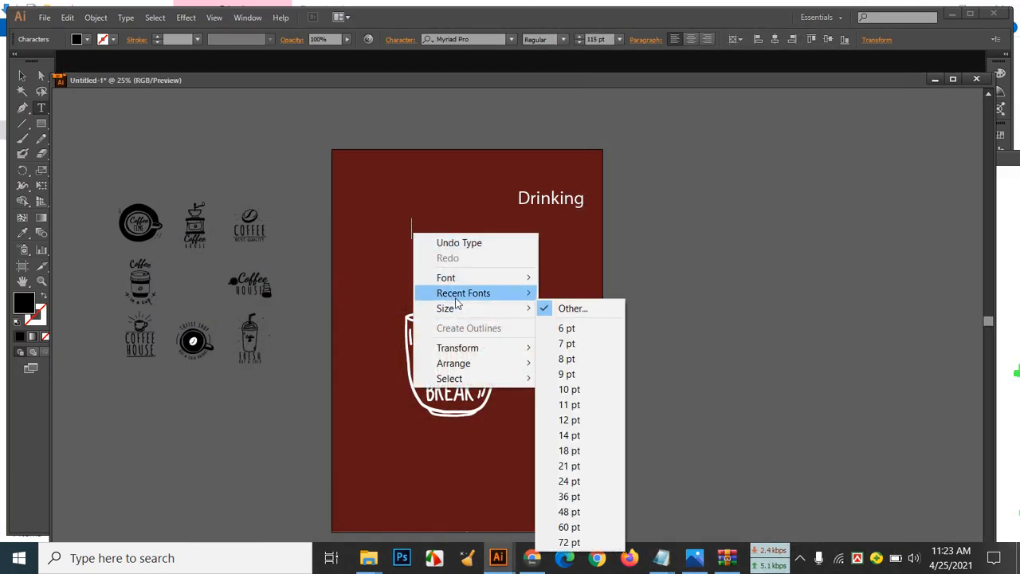
{"action": "left_click", "coordinate": [417, 229]}
{"action": "key", "text": "ctrl+v"}
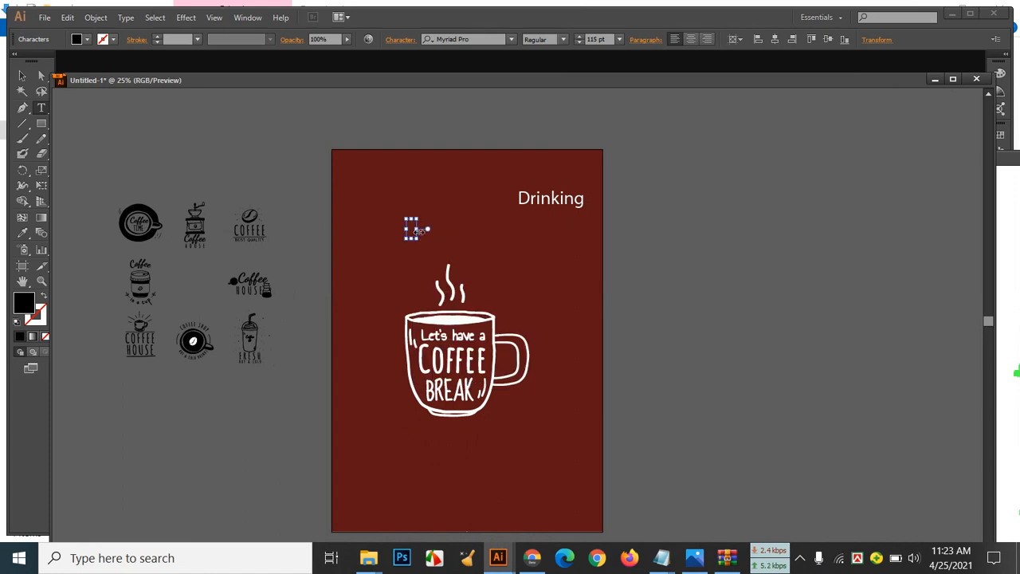
Enlarge the Coffee text above the mug to a font size of 250 pt
{"action": "left_click_drag", "start_coordinate": [467, 228], "coordinate": [412, 226]}
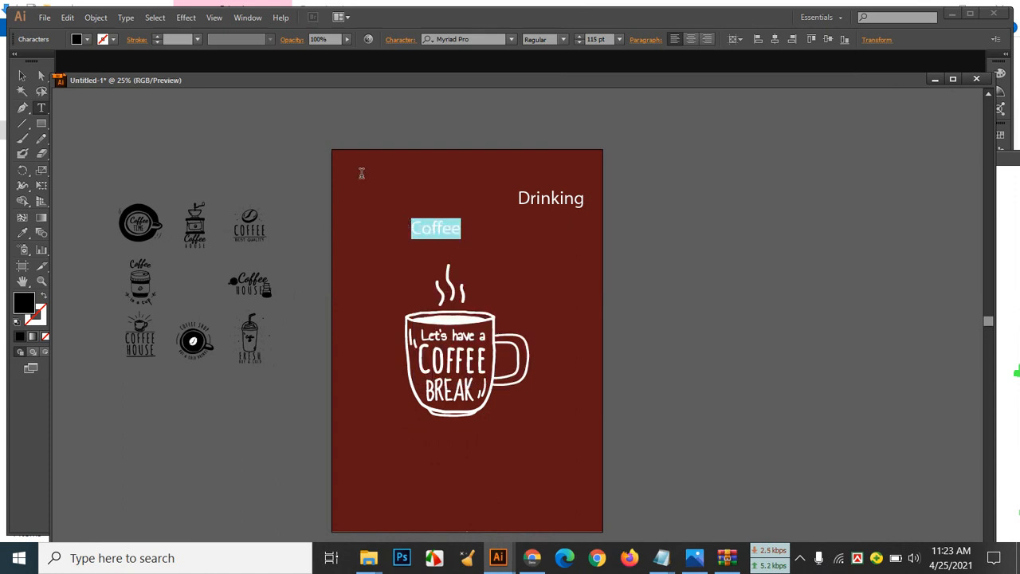
{"action": "left_click", "coordinate": [609, 40]}
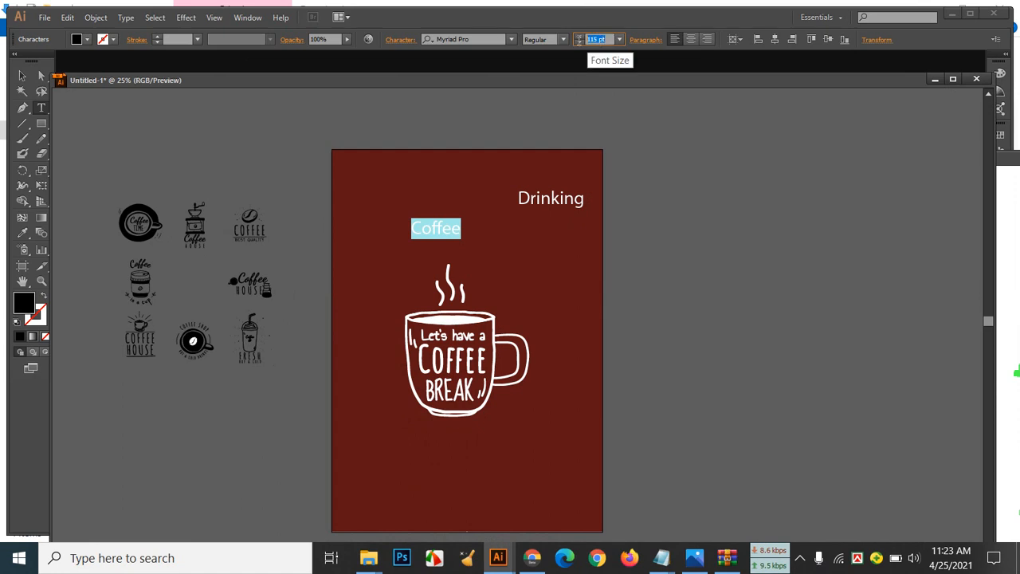
{"action": "type", "text": "20"}
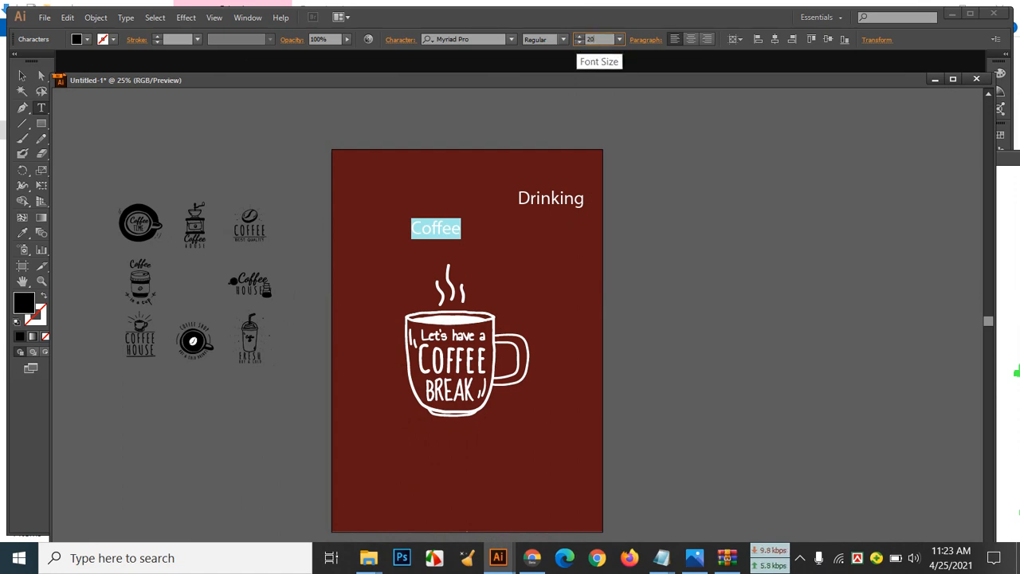
{"action": "type", "text": "0"}
{"action": "key", "text": "Return"}
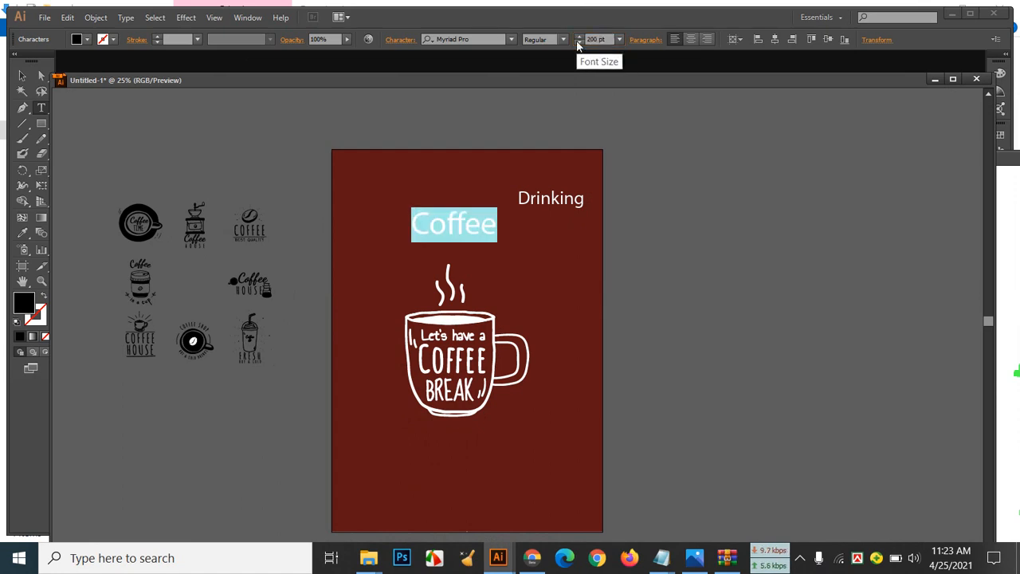
{"action": "scroll", "coordinate": [604, 39], "scroll_direction": "up", "scroll_amount": 20}
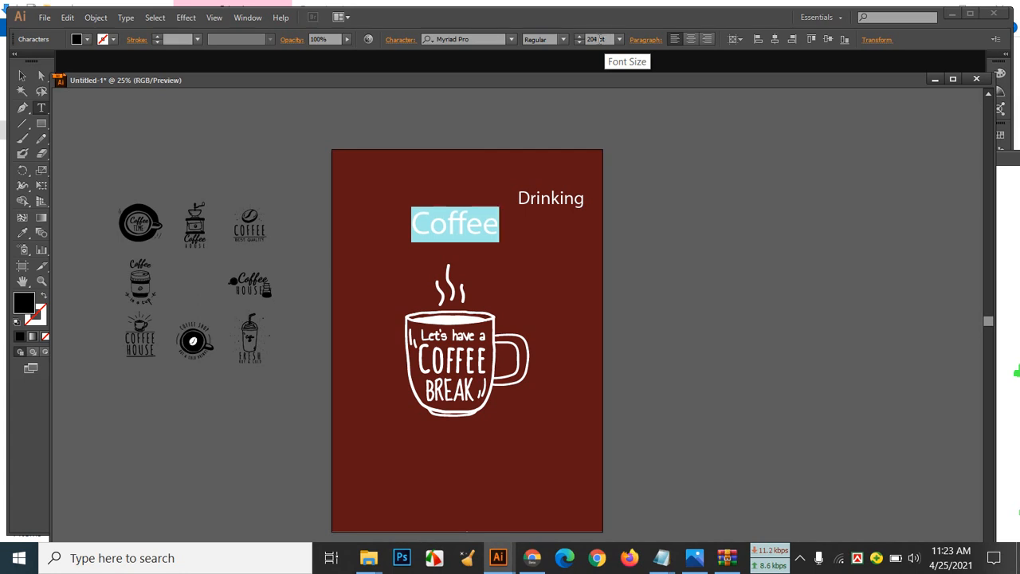
{"action": "scroll", "coordinate": [579, 46], "scroll_direction": "up", "scroll_amount": 11}
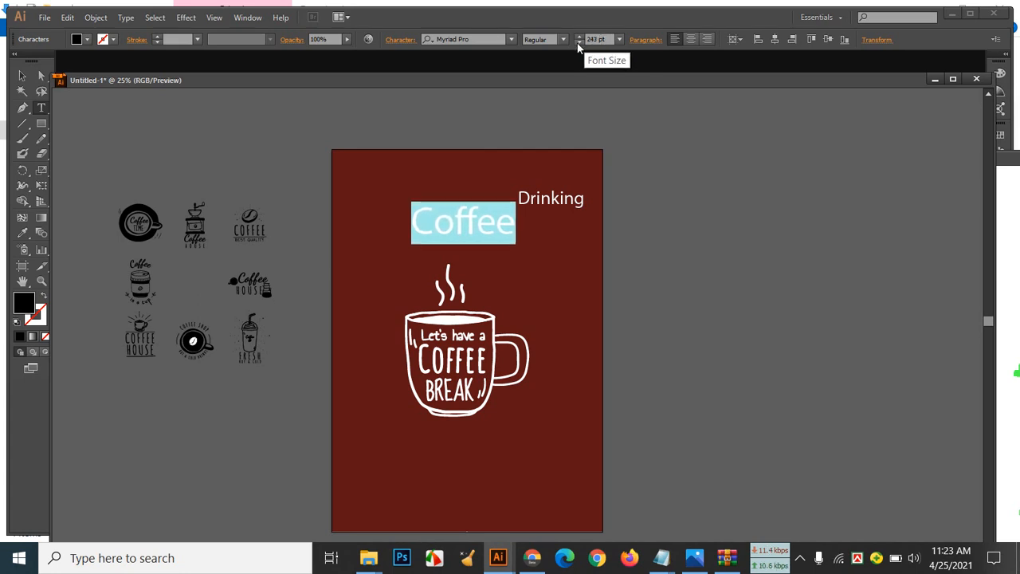
{"action": "scroll", "coordinate": [572, 57], "scroll_direction": "up", "scroll_amount": 2}
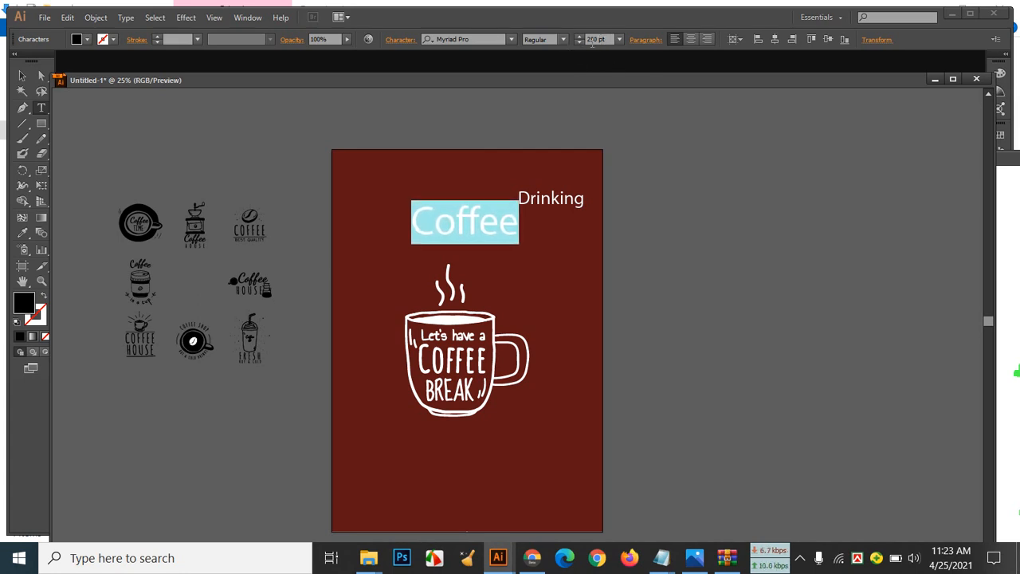
Fill the whole word Coffee above the mug with white
{"action": "left_click", "coordinate": [514, 39]}
{"action": "left_click", "coordinate": [504, 224]}
{"action": "left_click", "coordinate": [496, 225]}
{"action": "left_click_drag", "start_coordinate": [519, 224], "coordinate": [415, 221]}
{"action": "left_click", "coordinate": [77, 39]}
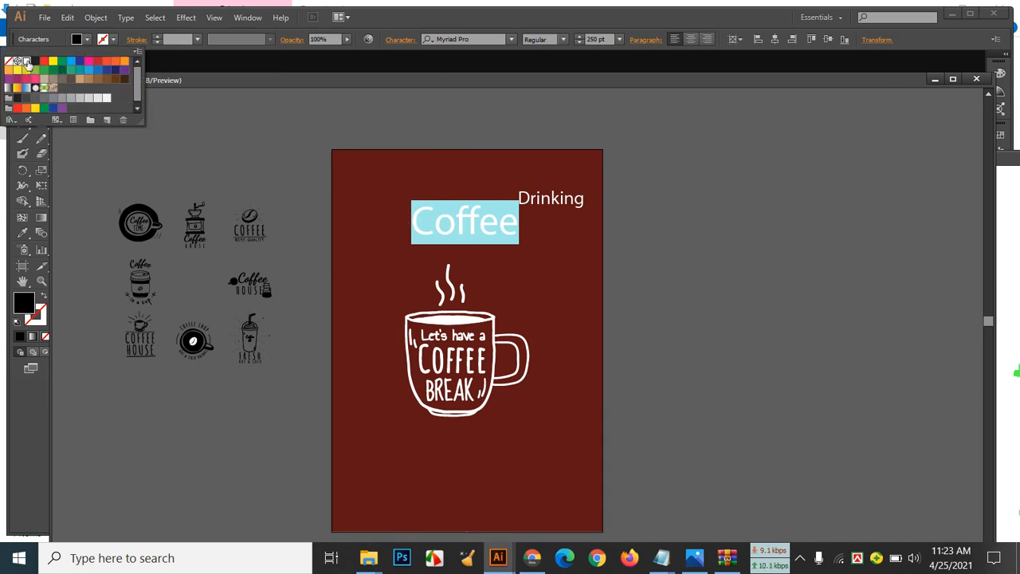
{"action": "left_click", "coordinate": [26, 61]}
Try out several font families on the Coffee text and set it to MV Boli
{"action": "left_click", "coordinate": [492, 38]}
{"action": "left_click", "coordinate": [492, 39]}
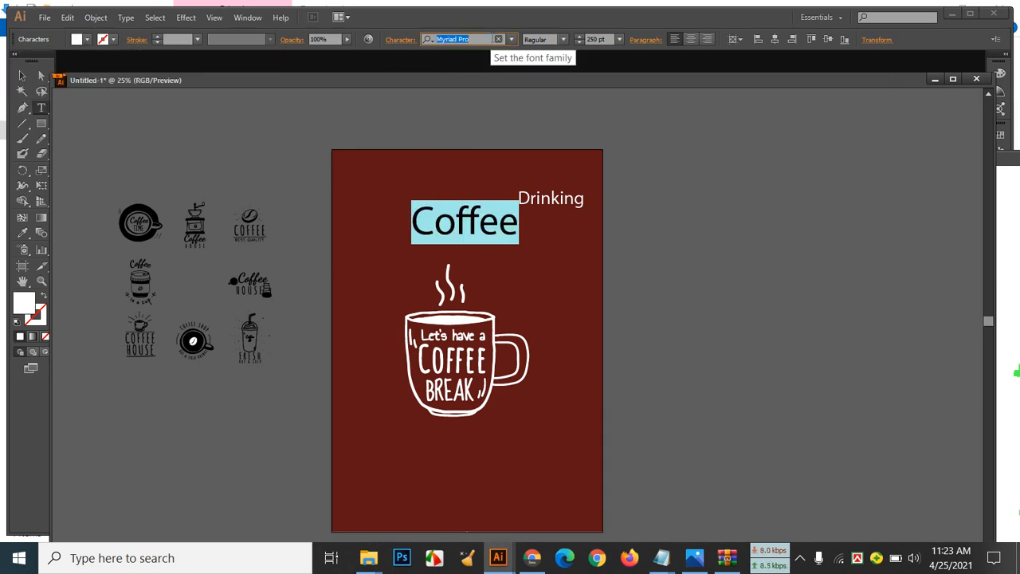
{"action": "key", "text": "Down"}
{"action": "key", "text": "Down"}
{"action": "key", "text": "Down"}
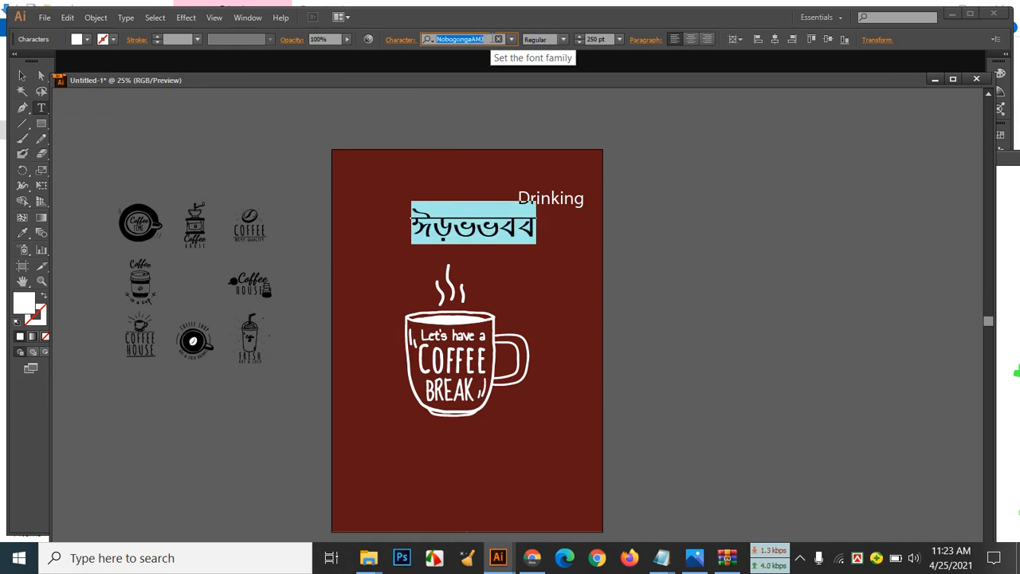
{"action": "key", "text": "Down"}
{"action": "key", "text": "Down"}
{"action": "key", "text": "Down"}
{"action": "key", "text": "Down"}
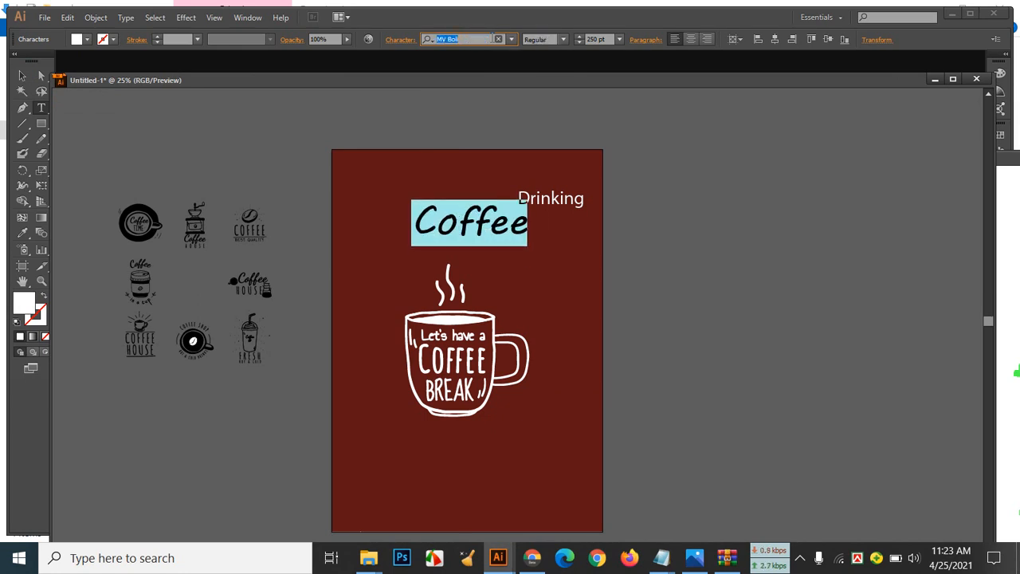
{"action": "key", "text": "Down"}
{"action": "key", "text": "Down"}
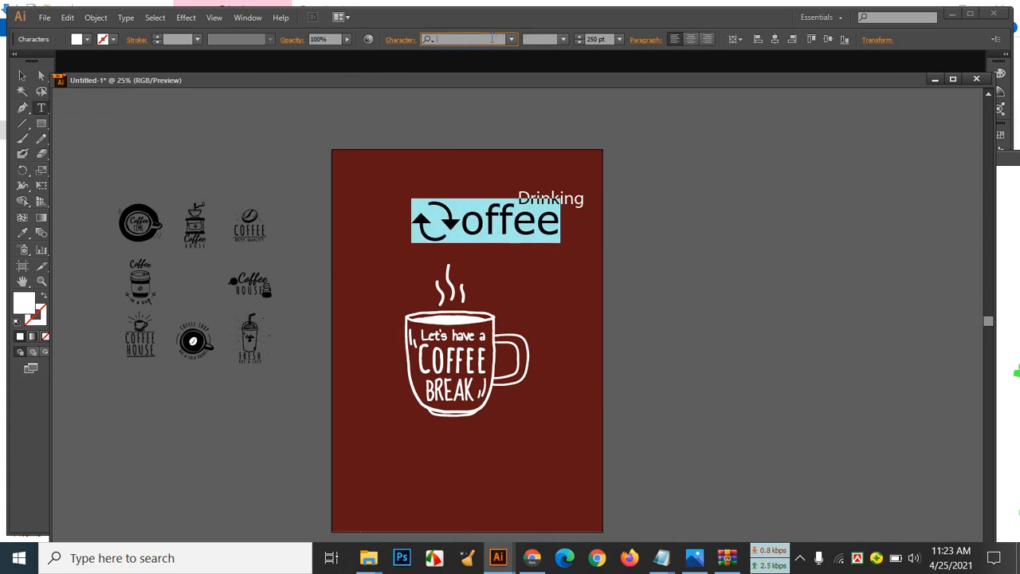
{"action": "key", "text": "Down"}
{"action": "key", "text": "Down"}
{"action": "key", "text": "Down"}
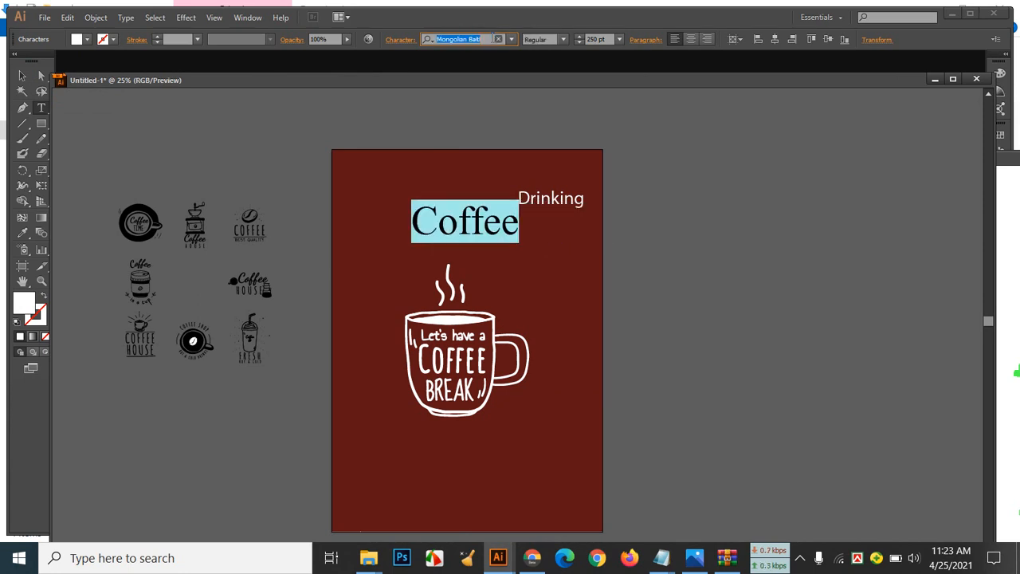
{"action": "key", "text": "Down"}
{"action": "key", "text": "Down"}
{"action": "key", "text": "Down"}
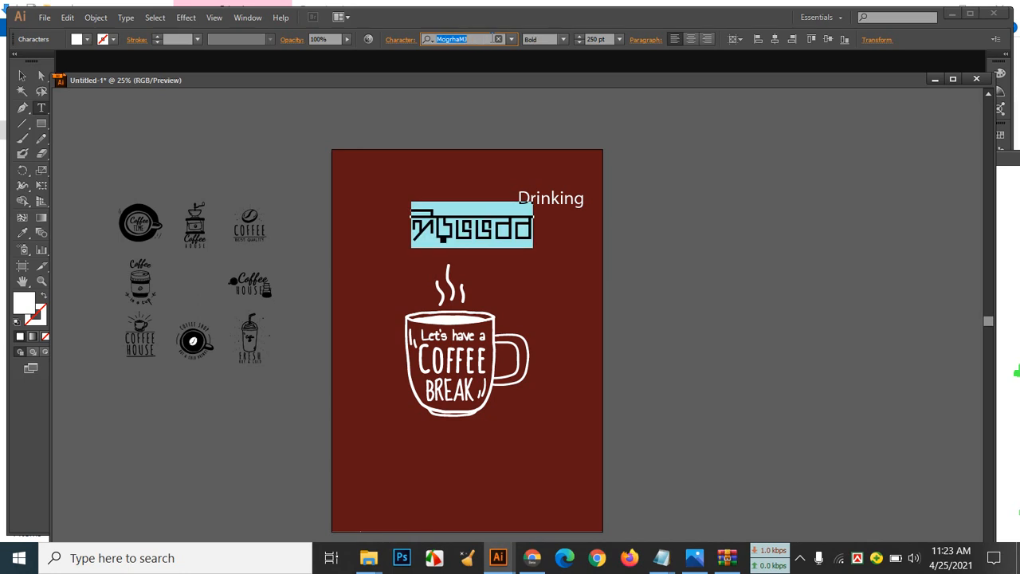
{"action": "left_click", "coordinate": [511, 40]}
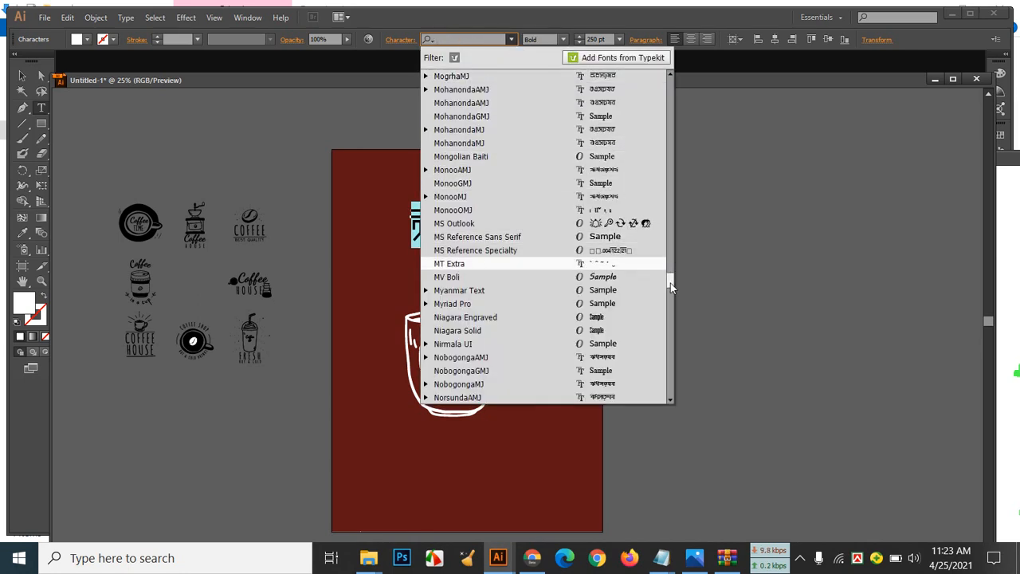
{"action": "key", "text": "Down"}
{"action": "key", "text": "Return"}
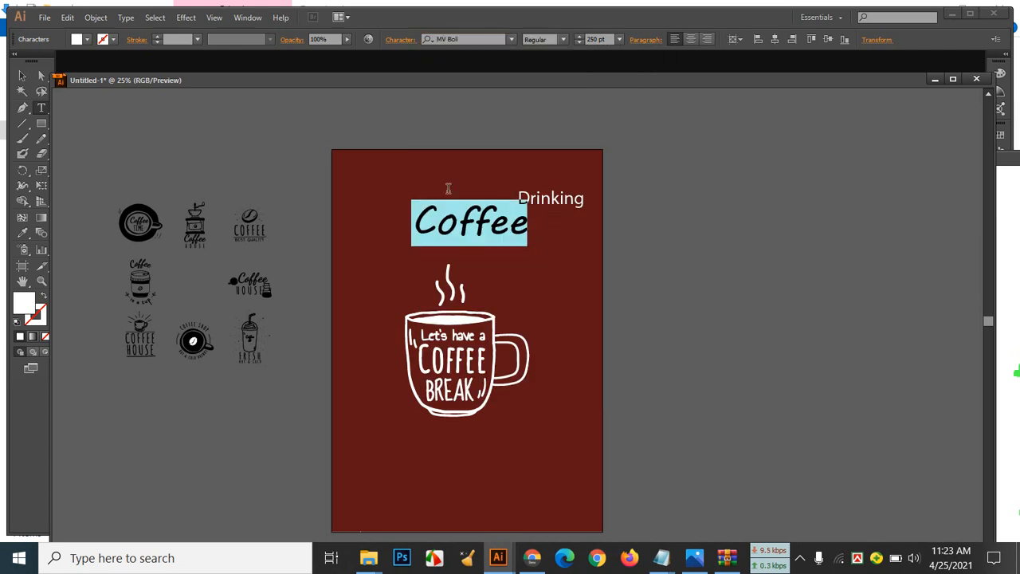
Move the Coffee text down onto the tip of the mug's steam and set its font size to 288 pt
{"action": "left_click", "coordinate": [22, 75]}
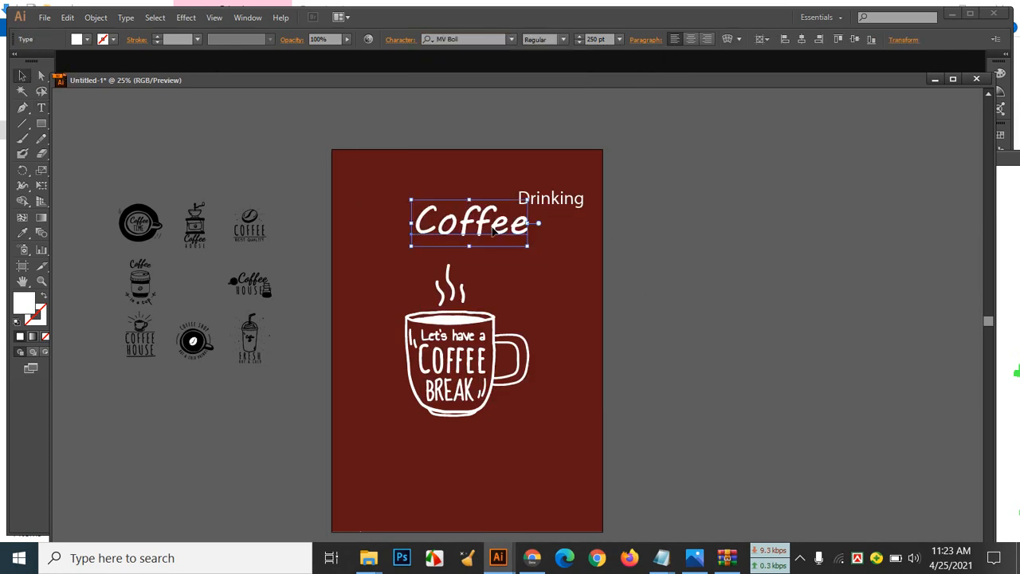
{"action": "left_click_drag", "start_coordinate": [481, 227], "coordinate": [460, 257]}
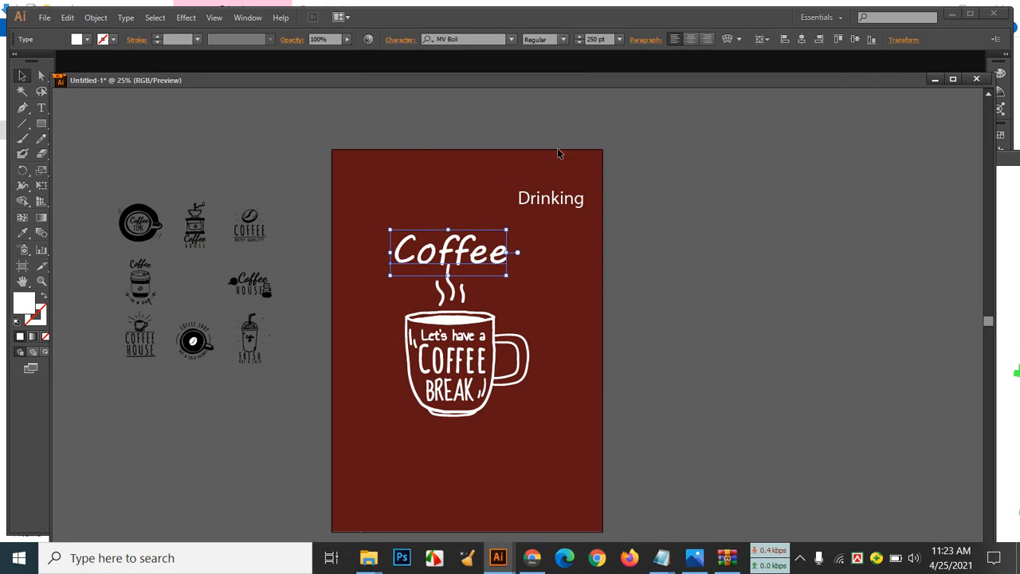
{"action": "left_click", "coordinate": [608, 39]}
{"action": "scroll", "coordinate": [608, 39], "scroll_direction": "up", "scroll_amount": 20}
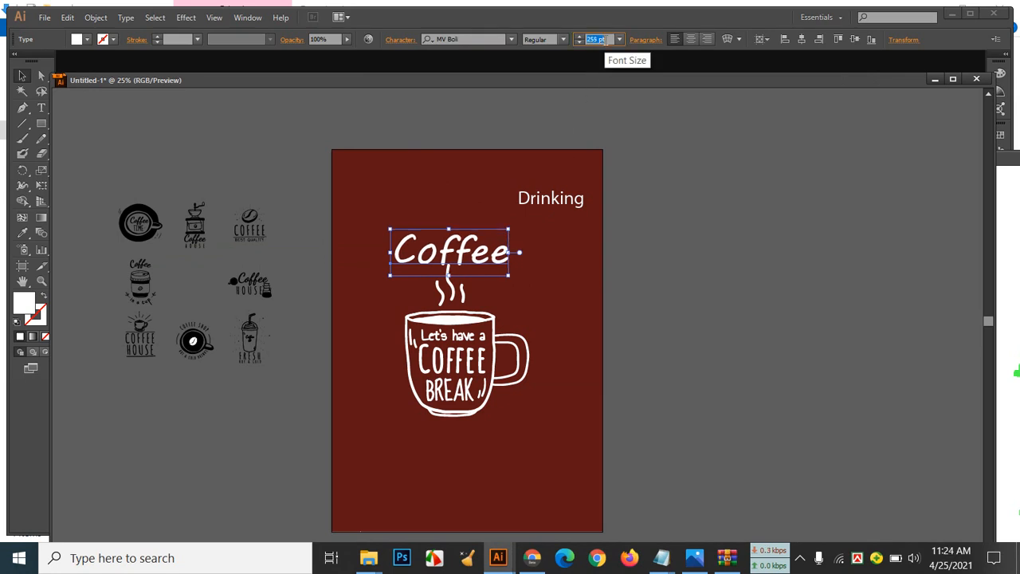
{"action": "scroll", "coordinate": [609, 40], "scroll_direction": "up", "scroll_amount": 13}
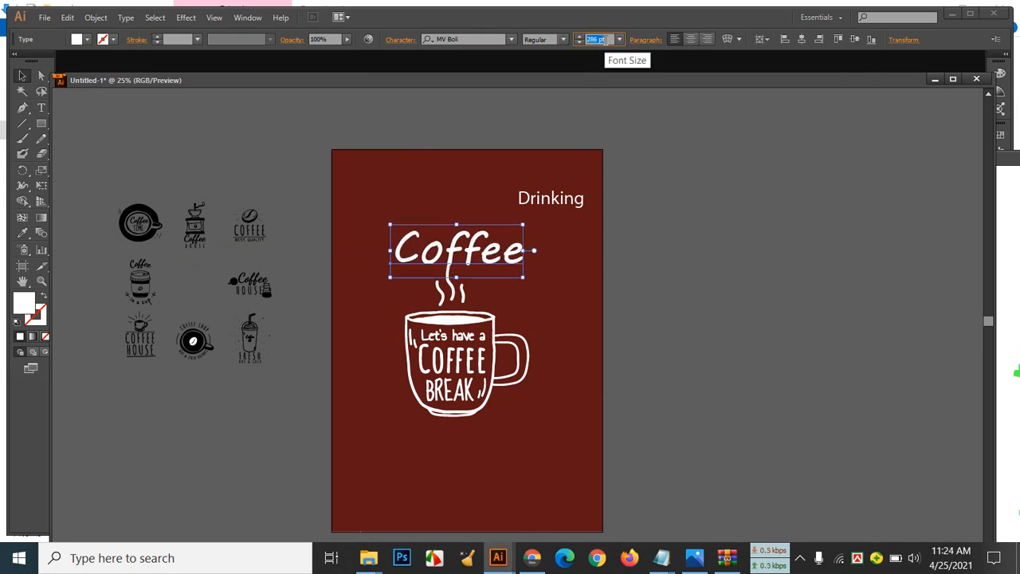
{"action": "scroll", "coordinate": [608, 40], "scroll_direction": "up", "scroll_amount": 2}
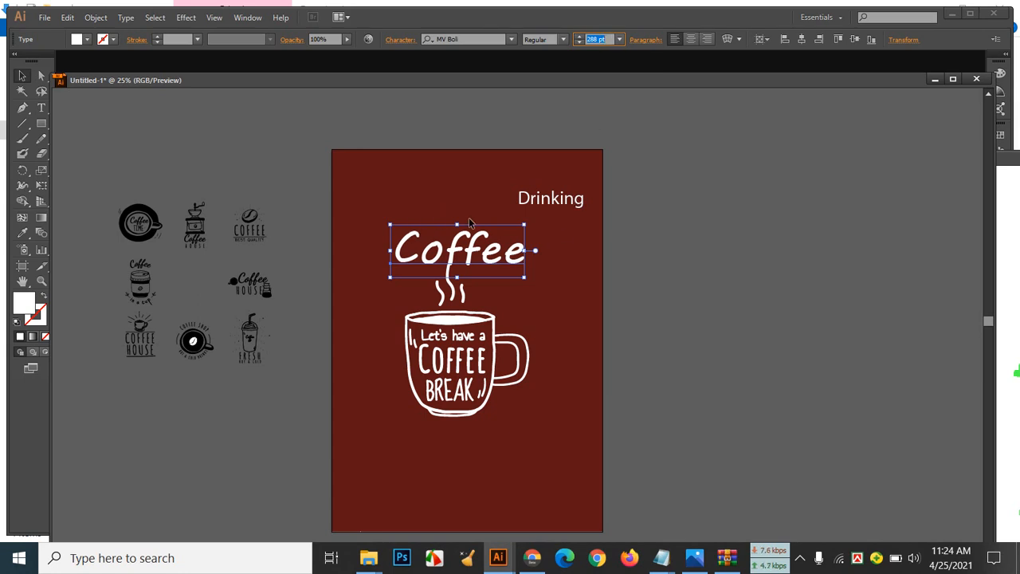
Nudge the Coffee text slightly left so it sits centred over the mug's steam, and deselect it
{"action": "left_click", "coordinate": [569, 307]}
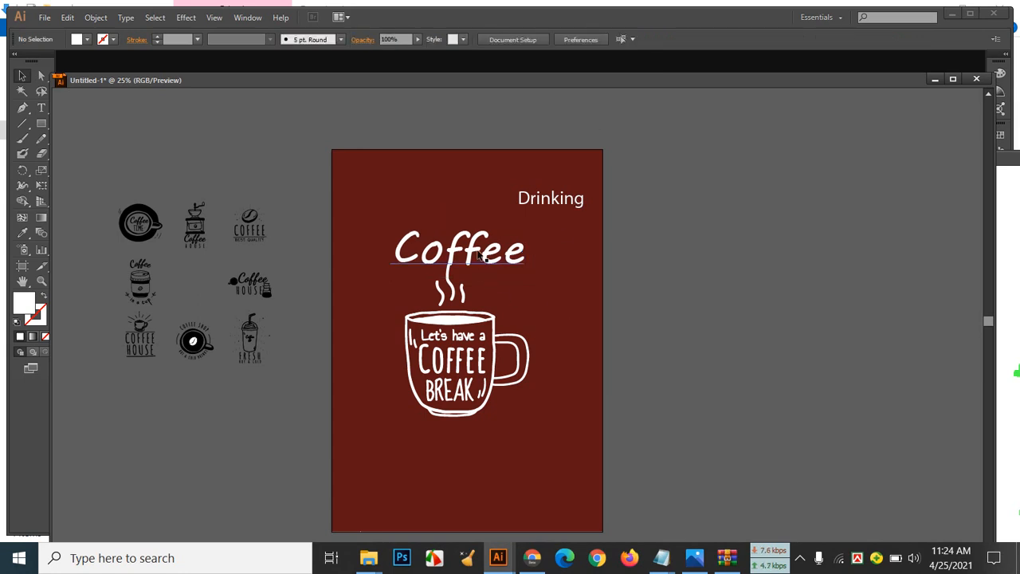
{"action": "left_click_drag", "start_coordinate": [483, 256], "coordinate": [473, 258]}
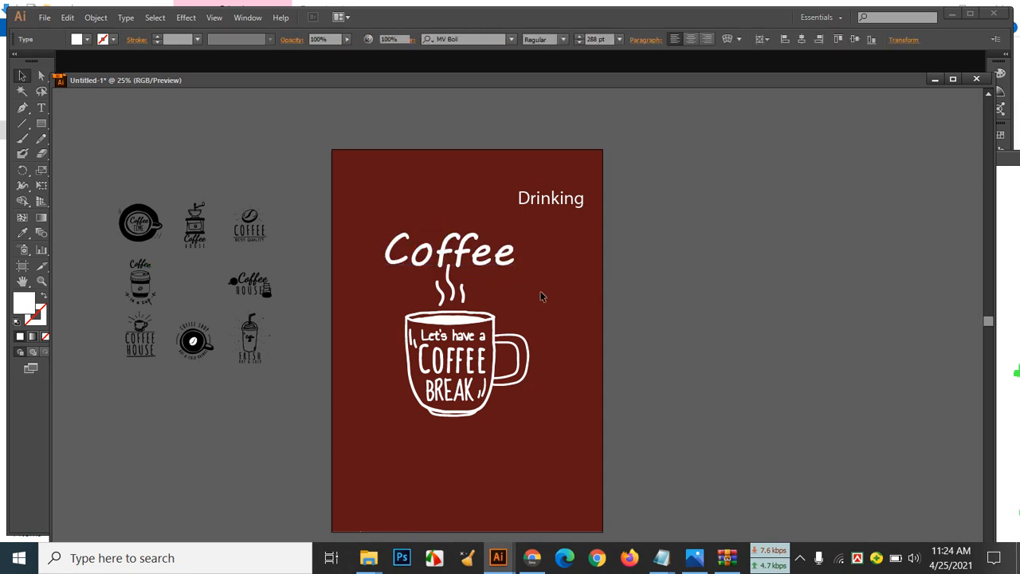
{"action": "left_click", "coordinate": [540, 297]}
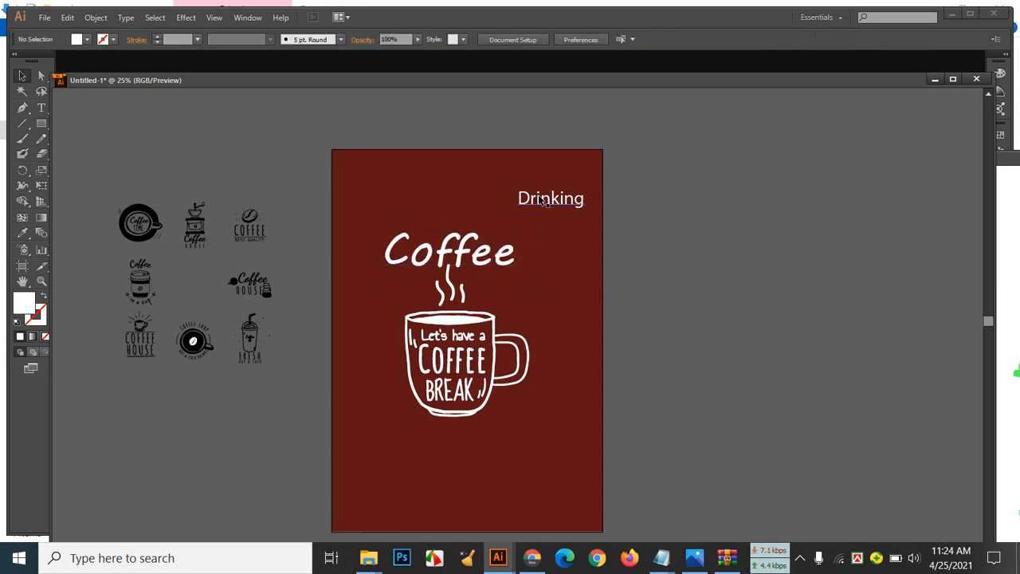
Check the T-shirt references in Chrome, return to Illustrator, and move the Drinking text directly above the word Coffee
{"action": "left_click", "coordinate": [533, 557]}
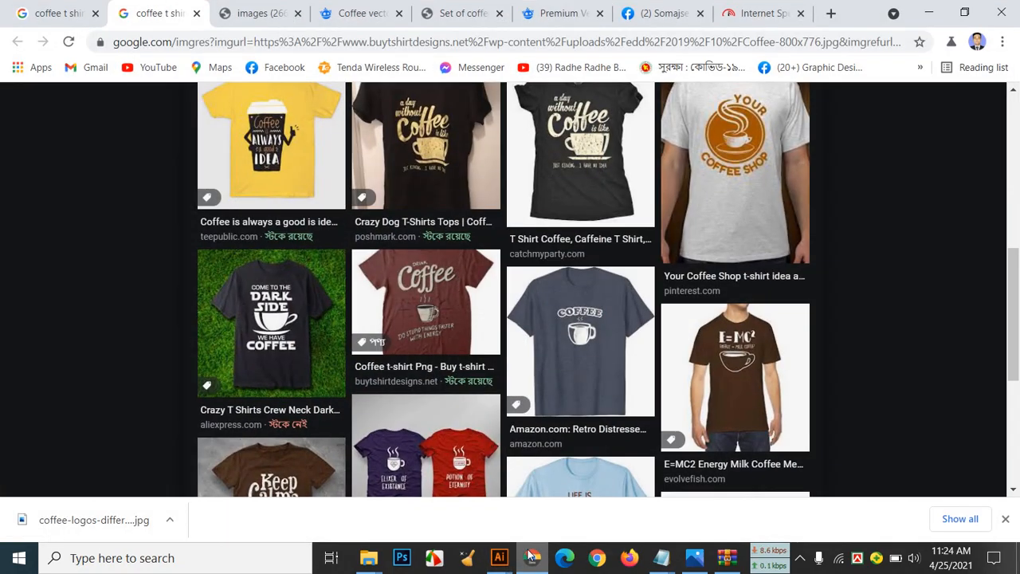
{"action": "left_click", "coordinate": [531, 556]}
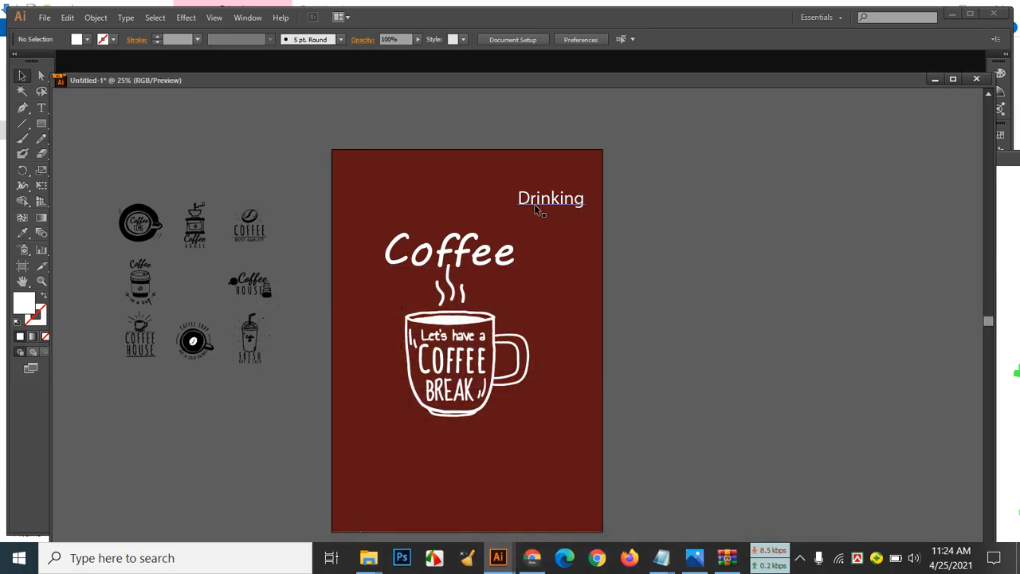
{"action": "left_click_drag", "start_coordinate": [534, 204], "coordinate": [494, 241]}
{"action": "left_click", "coordinate": [538, 233]}
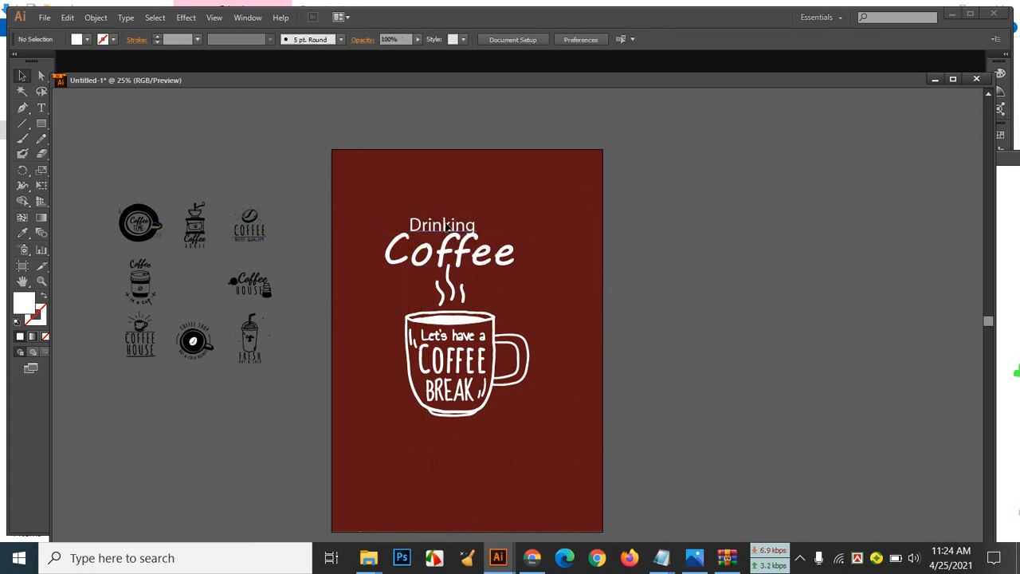
Scale the Drinking text above Coffee down slightly to about 106 pt and deselect it
{"action": "left_click", "coordinate": [448, 227]}
{"action": "left_click_drag", "start_coordinate": [480, 215], "coordinate": [472, 218]}
{"action": "left_click", "coordinate": [536, 214]}
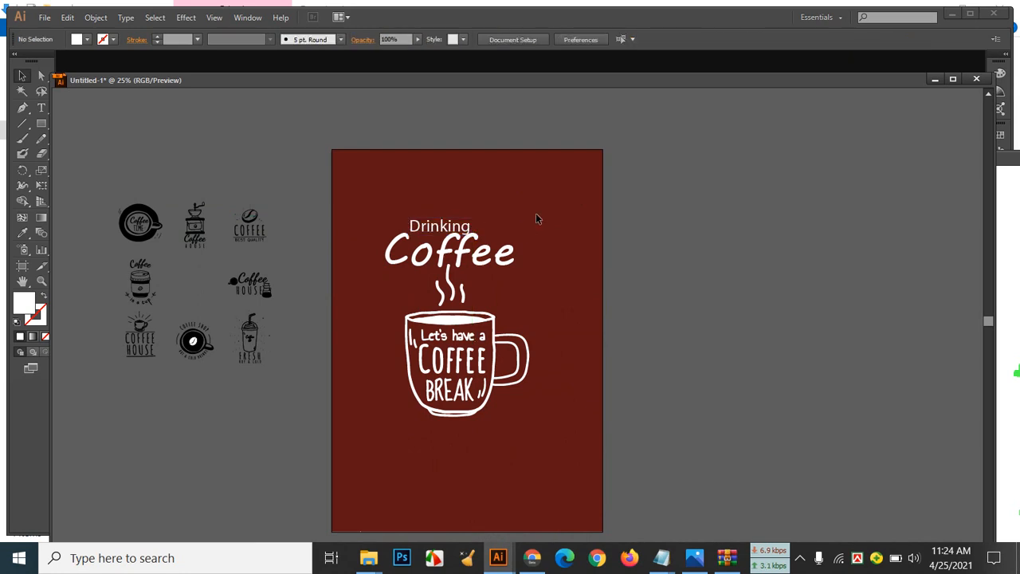
{"action": "left_click", "coordinate": [457, 224]}
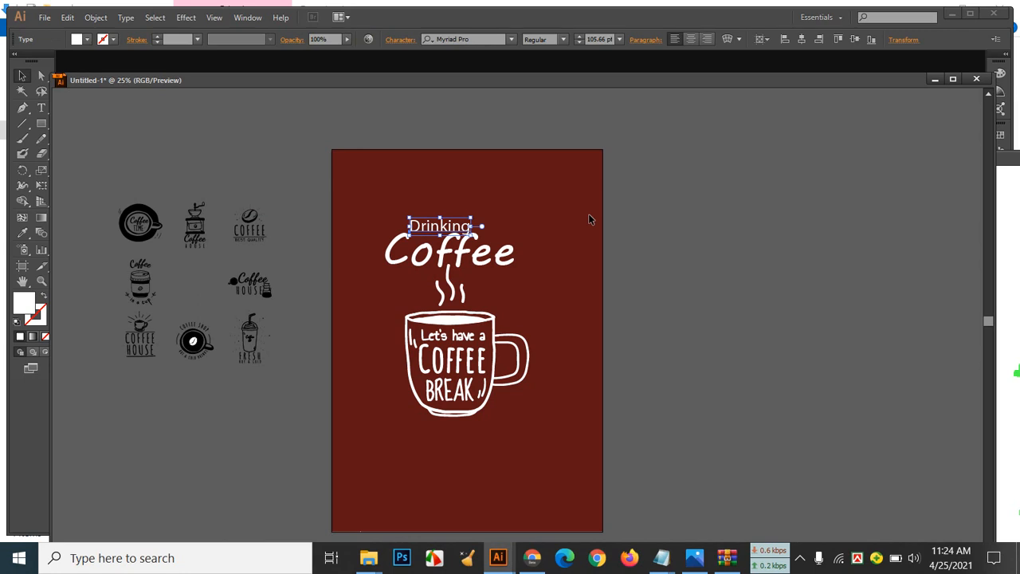
{"action": "left_click", "coordinate": [589, 215]}
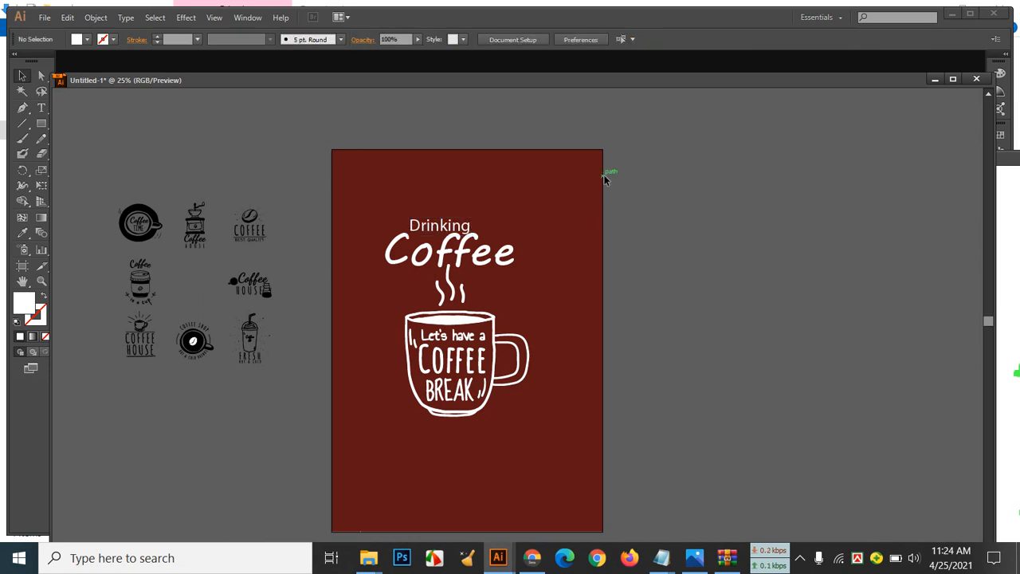
Enlarge the mug and the Drinking Coffee slogan together to about 1248 by 1672 px
{"action": "left_click_drag", "start_coordinate": [376, 192], "coordinate": [547, 420]}
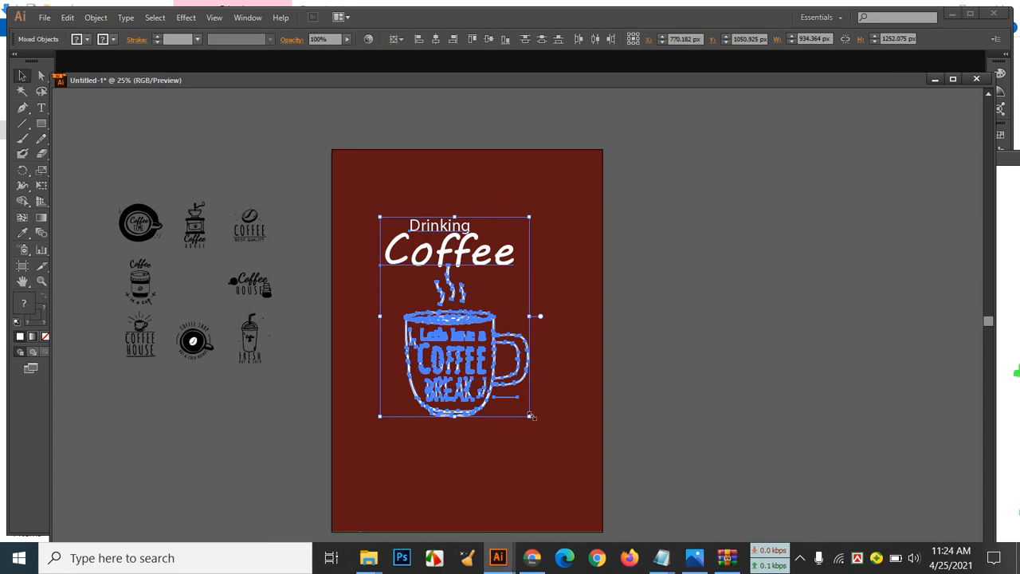
{"action": "left_click_drag", "start_coordinate": [531, 415], "coordinate": [578, 483]}
{"action": "left_click", "coordinate": [667, 437]}
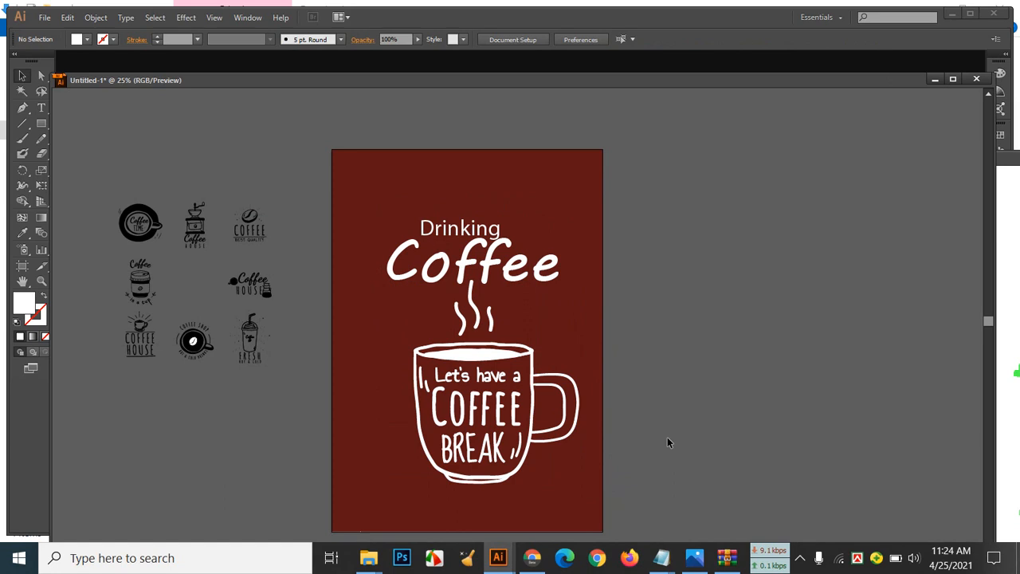
Group the slogan with the mug and centre the group horizontally and vertically on the artboard
{"action": "scroll", "coordinate": [670, 434], "scroll_direction": "down", "scroll_amount": 2}
{"action": "scroll", "coordinate": [606, 379], "scroll_direction": "up", "scroll_amount": 1}
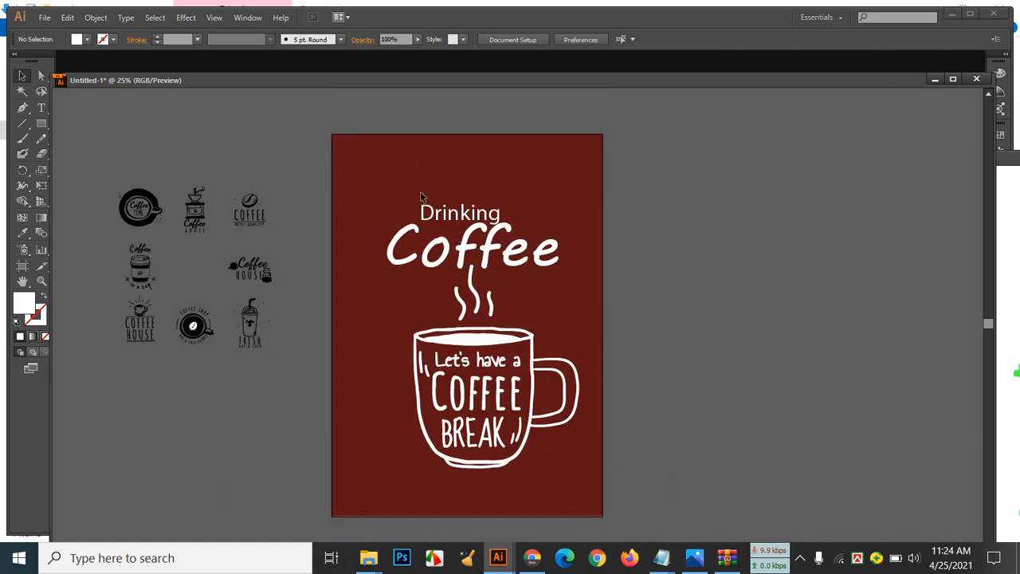
{"action": "left_click_drag", "start_coordinate": [398, 188], "coordinate": [580, 464]}
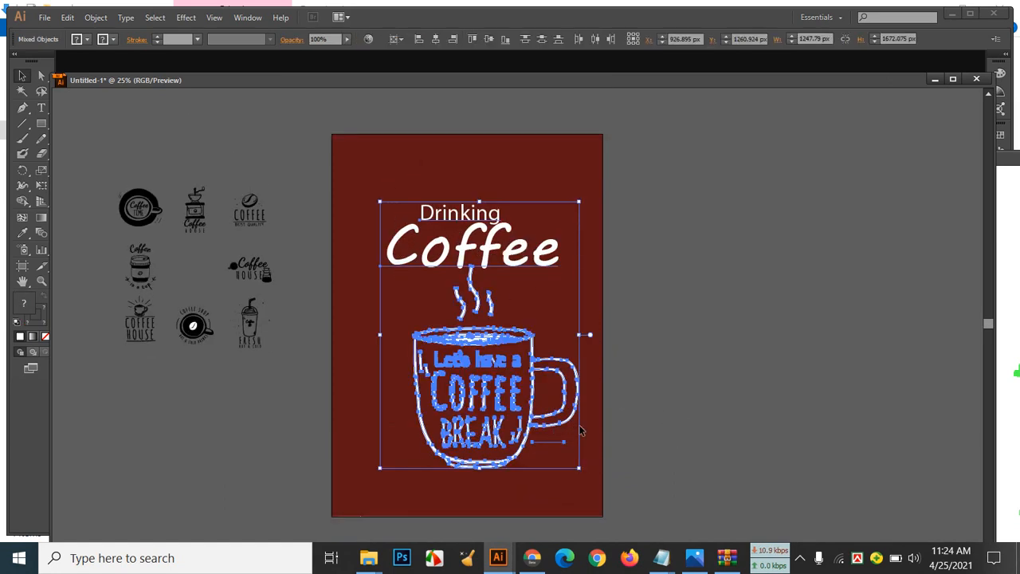
{"action": "key", "text": "Left"}
{"action": "key", "text": "Left"}
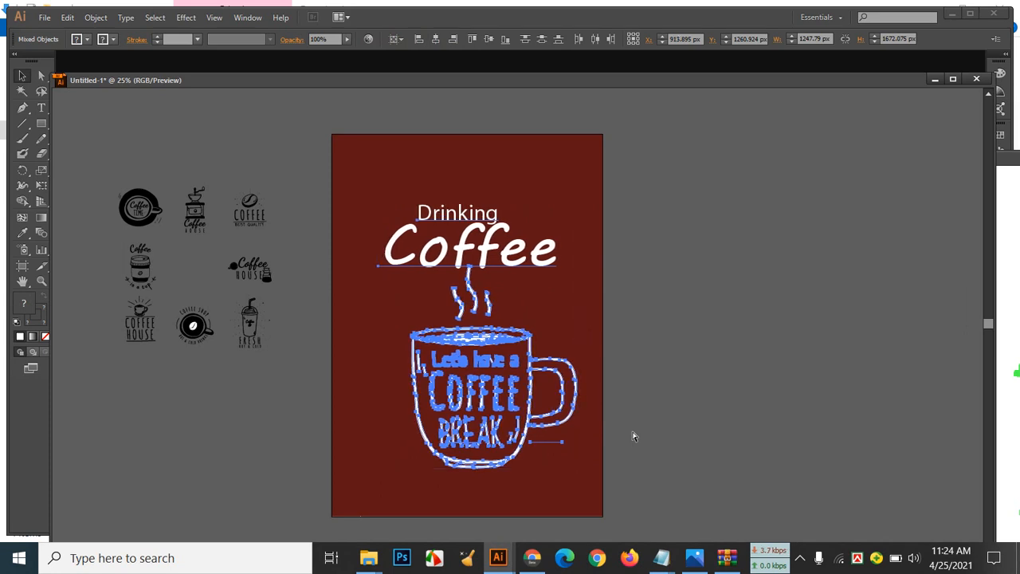
{"action": "key", "text": "ctrl+g"}
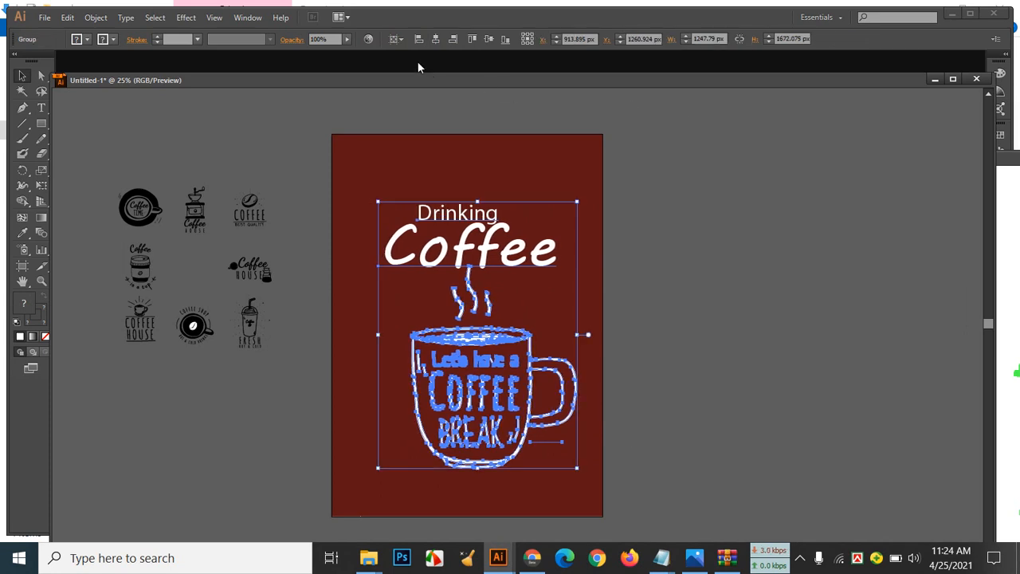
{"action": "left_click", "coordinate": [436, 39]}
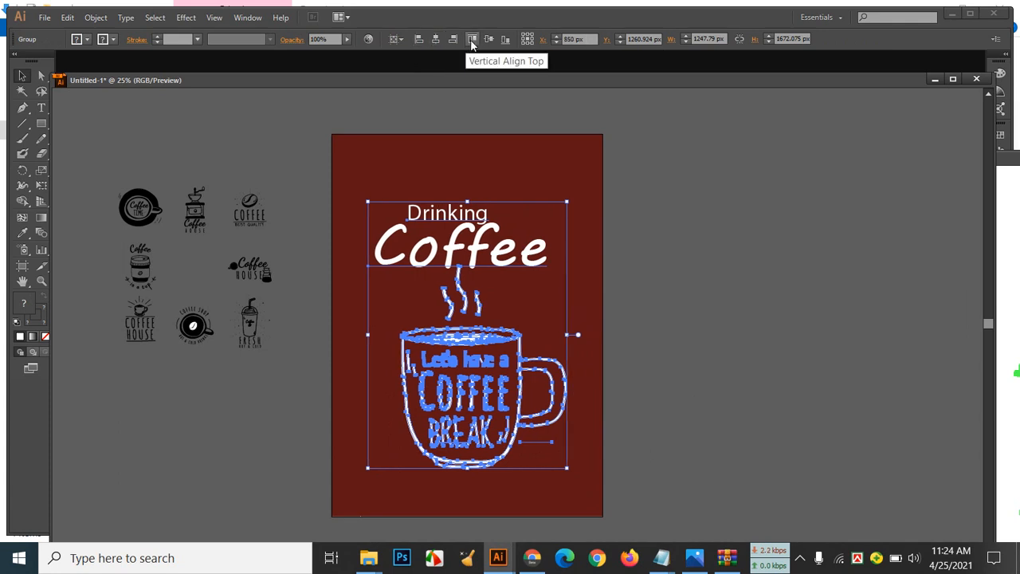
{"action": "left_click", "coordinate": [486, 40]}
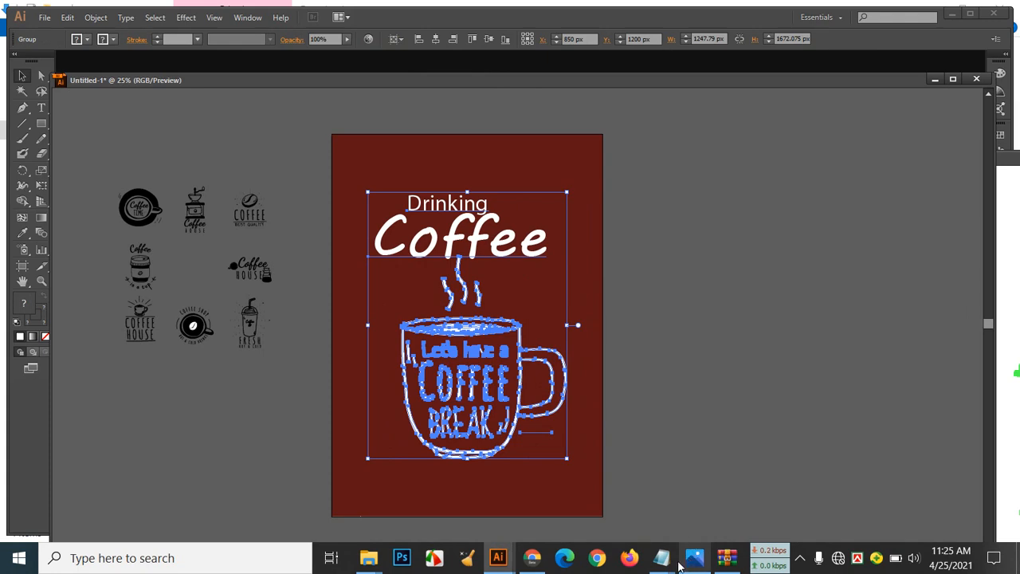
Copy the phrase "keep calm with coffee" from the Coffy note in Notepad and return to Illustrator
{"action": "left_click", "coordinate": [542, 560]}
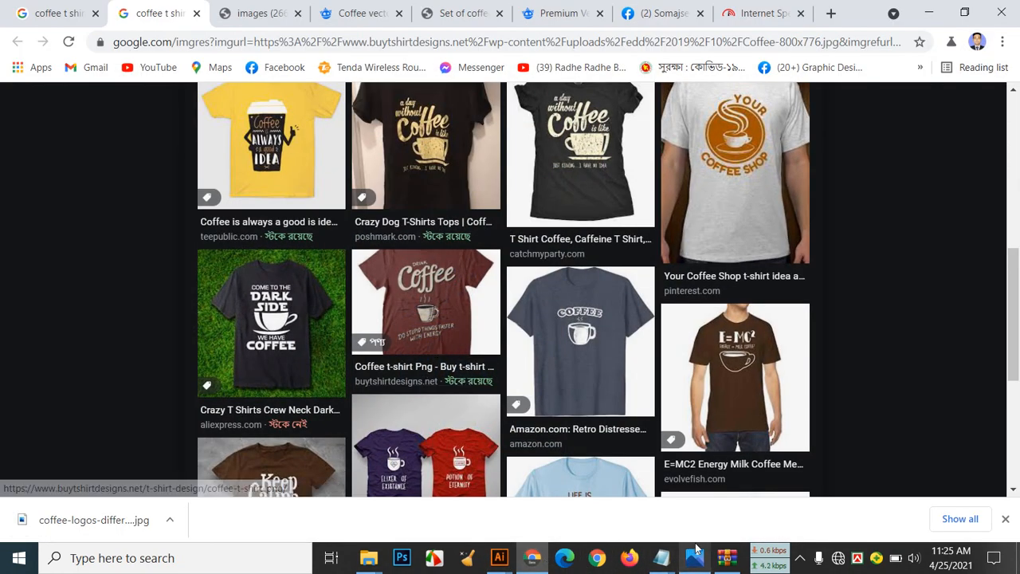
{"action": "mouse_move", "coordinate": [674, 562]}
{"action": "left_click", "coordinate": [728, 486]}
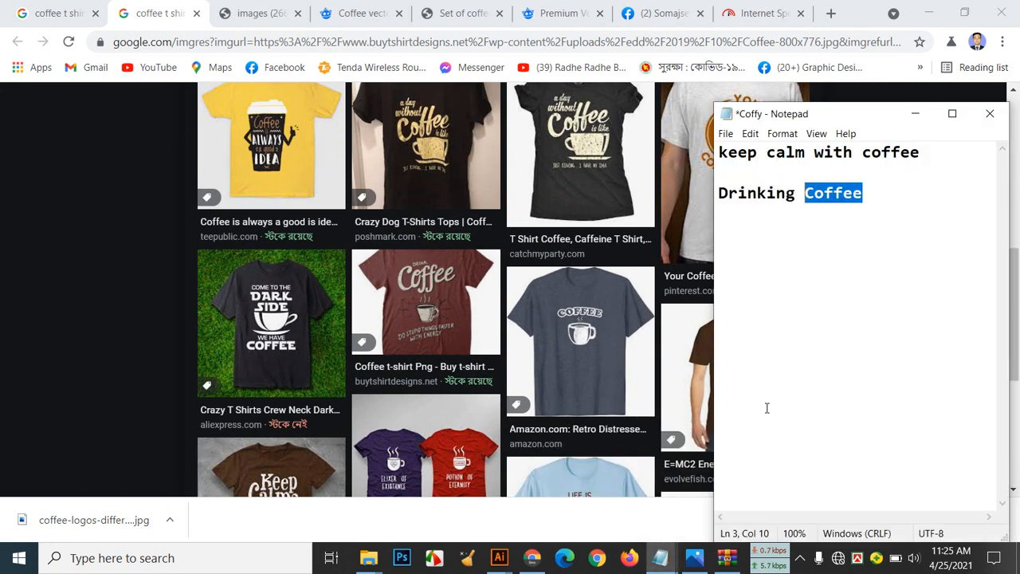
{"action": "left_click_drag", "start_coordinate": [922, 153], "coordinate": [712, 156]}
{"action": "right_click", "coordinate": [761, 156]}
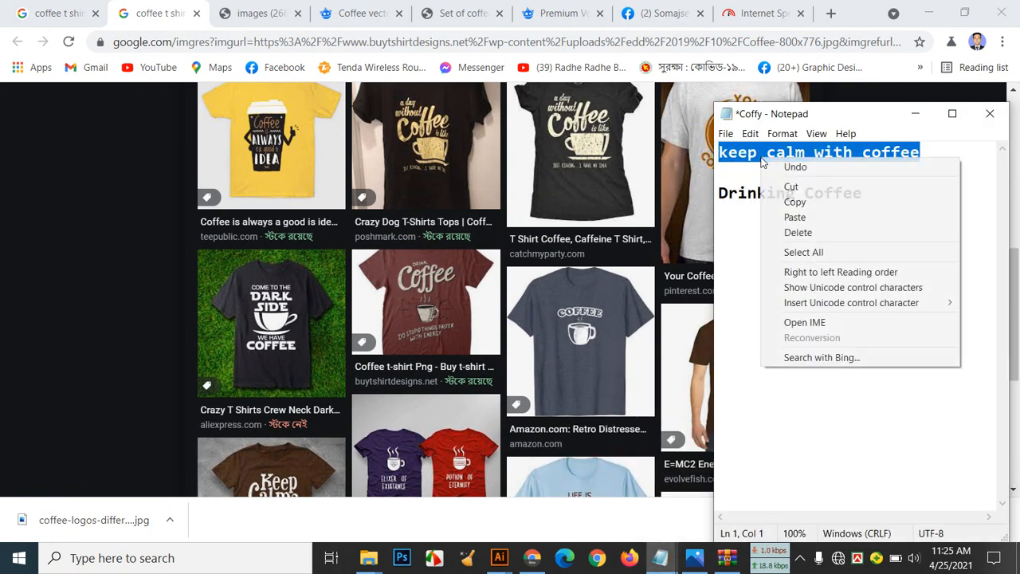
{"action": "left_click", "coordinate": [797, 201]}
{"action": "mouse_move", "coordinate": [499, 558]}
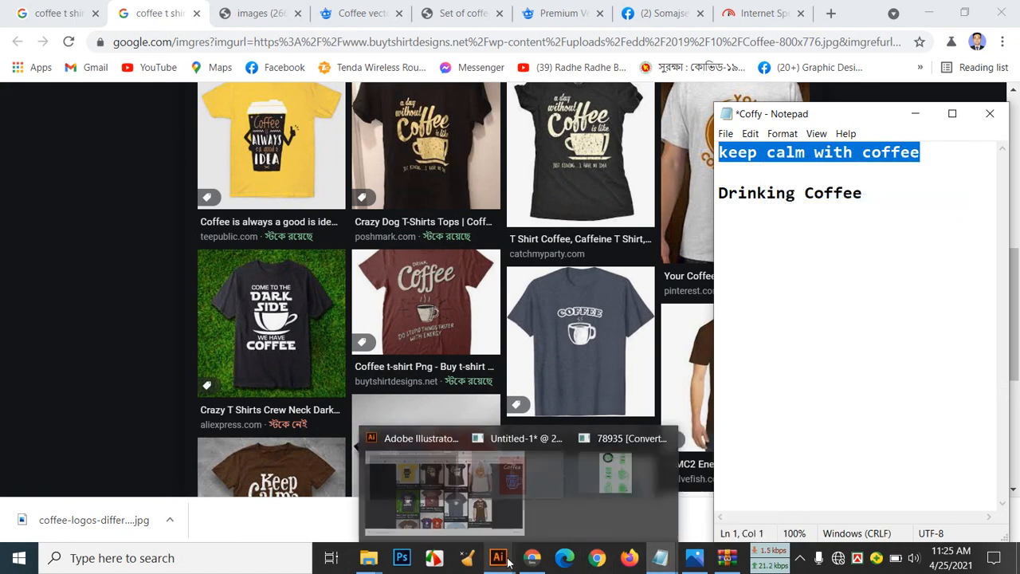
{"action": "left_click", "coordinate": [519, 508]}
{"action": "left_click", "coordinate": [525, 477]}
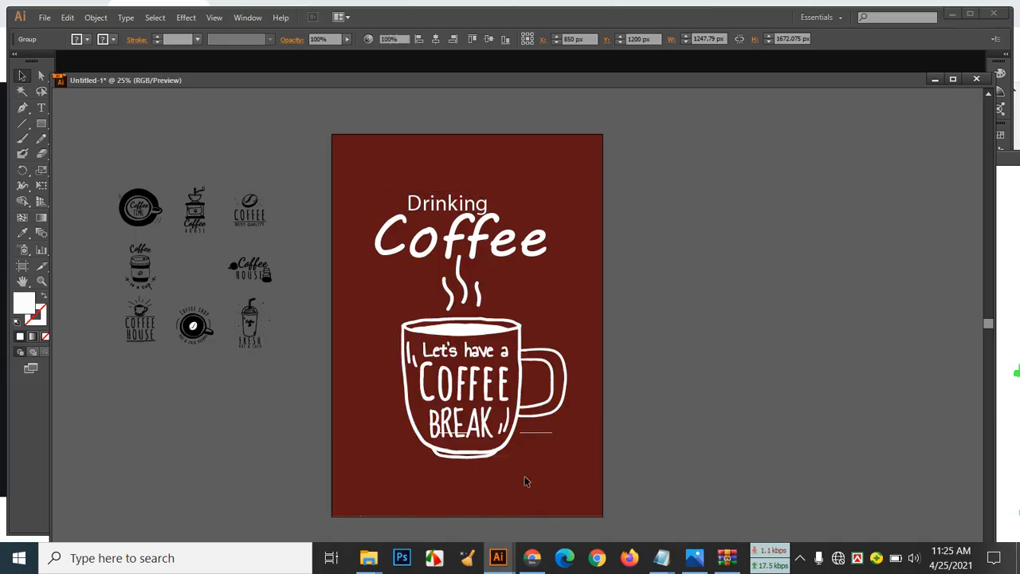
Nudge the grouped slogan and mug up 9 px to Y 1191 px and dismiss the security pop-up
{"action": "left_click", "coordinate": [562, 406]}
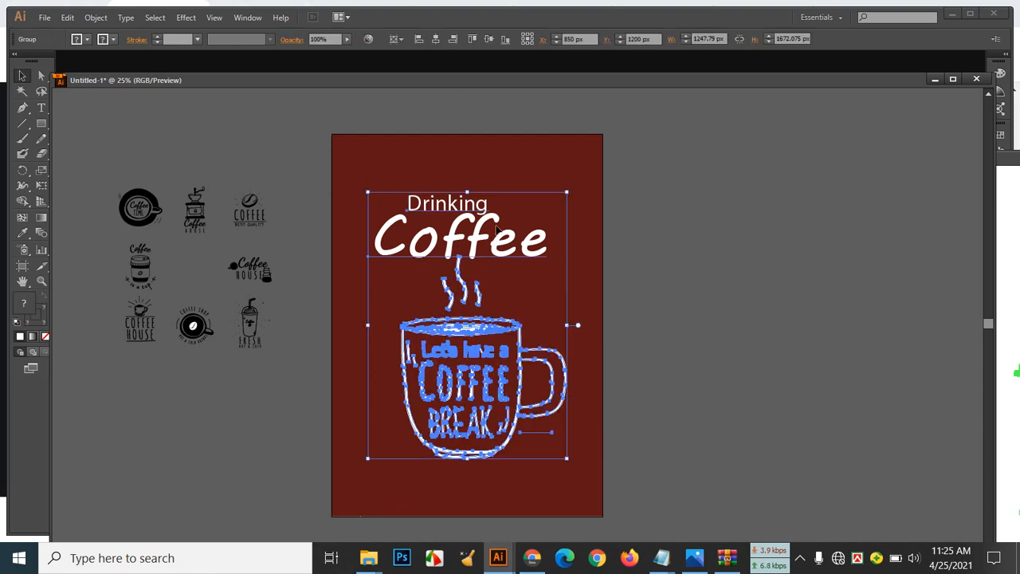
{"action": "key", "text": "Up"}
{"action": "key", "text": "Up"}
{"action": "key", "text": "Up"}
{"action": "key", "text": "Up"}
{"action": "key", "text": "Up"}
{"action": "key", "text": "Up"}
{"action": "key", "text": "Up"}
{"action": "key", "text": "Up"}
{"action": "key", "text": "Up"}
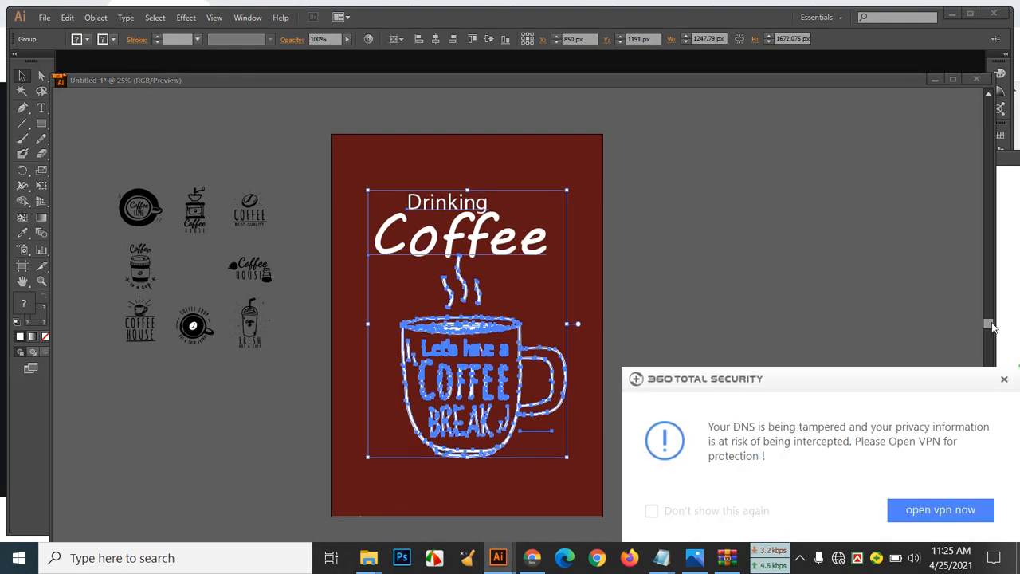
{"action": "left_click", "coordinate": [1004, 379]}
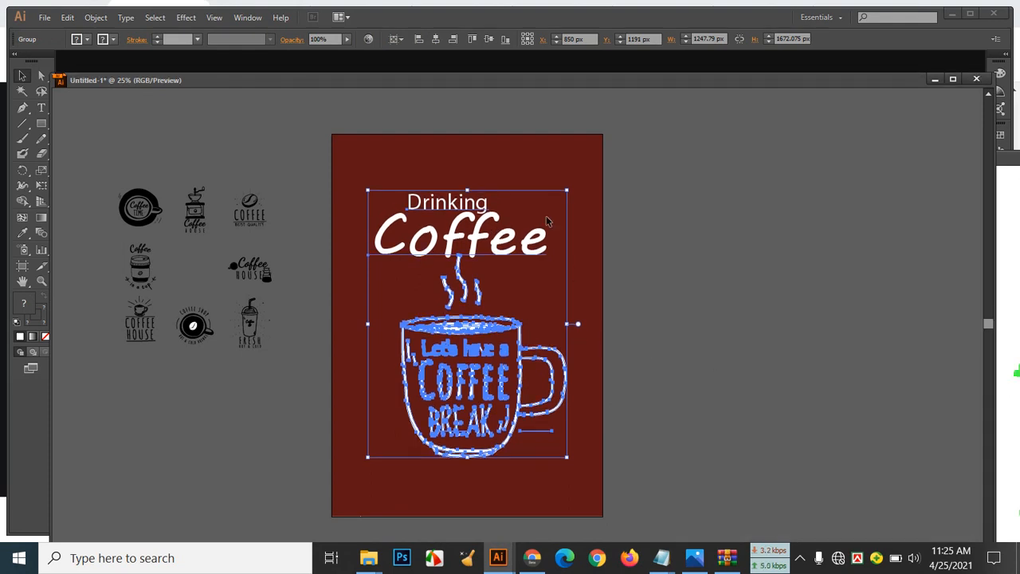
Add the copied text "keep calm with coffee" at the base of the mug in MV Boli at 120 pt
{"action": "left_click", "coordinate": [42, 108]}
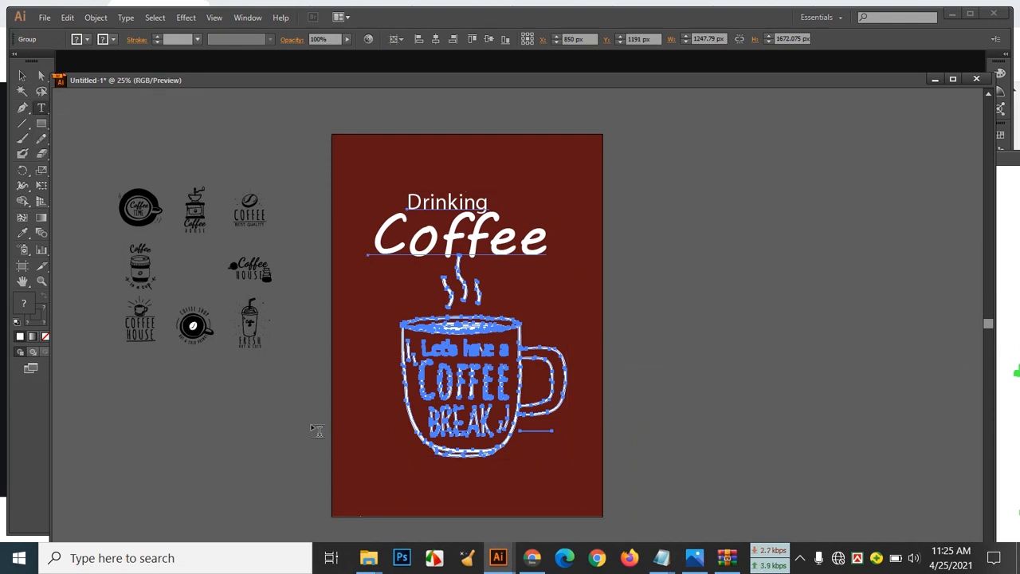
{"action": "left_click", "coordinate": [361, 463]}
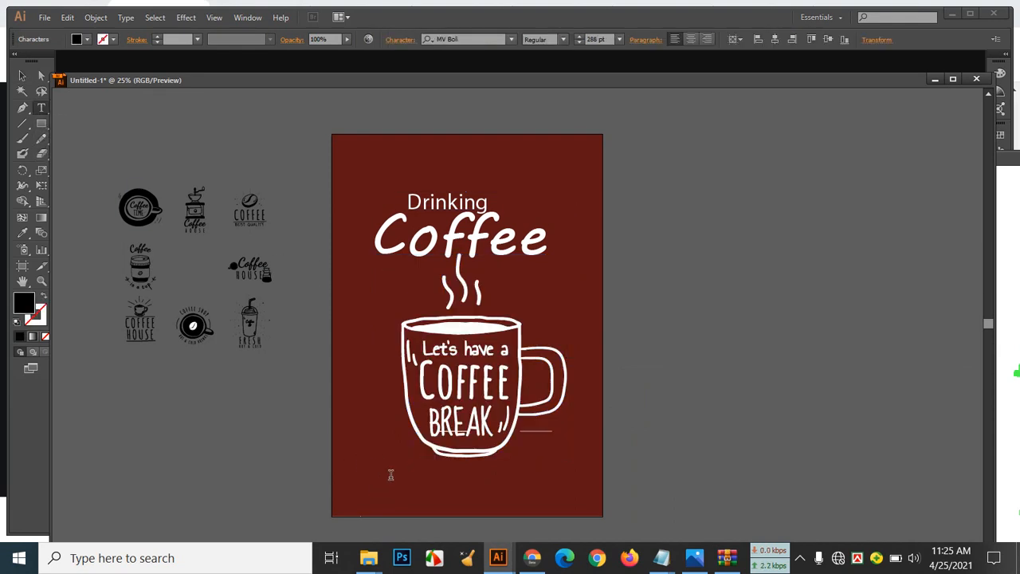
{"action": "left_click", "coordinate": [598, 39]}
{"action": "type", "text": "120"}
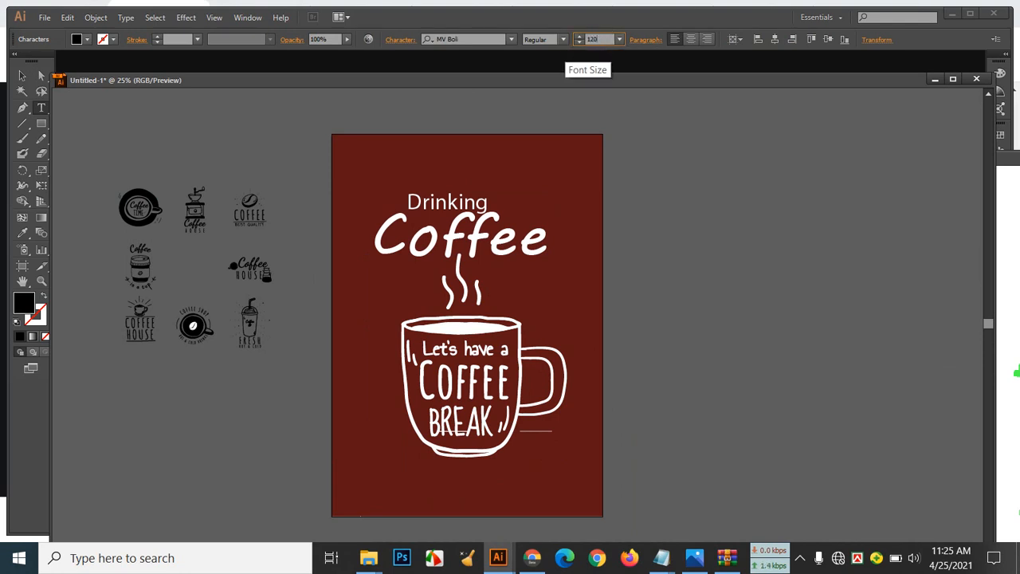
{"action": "key", "text": "Return"}
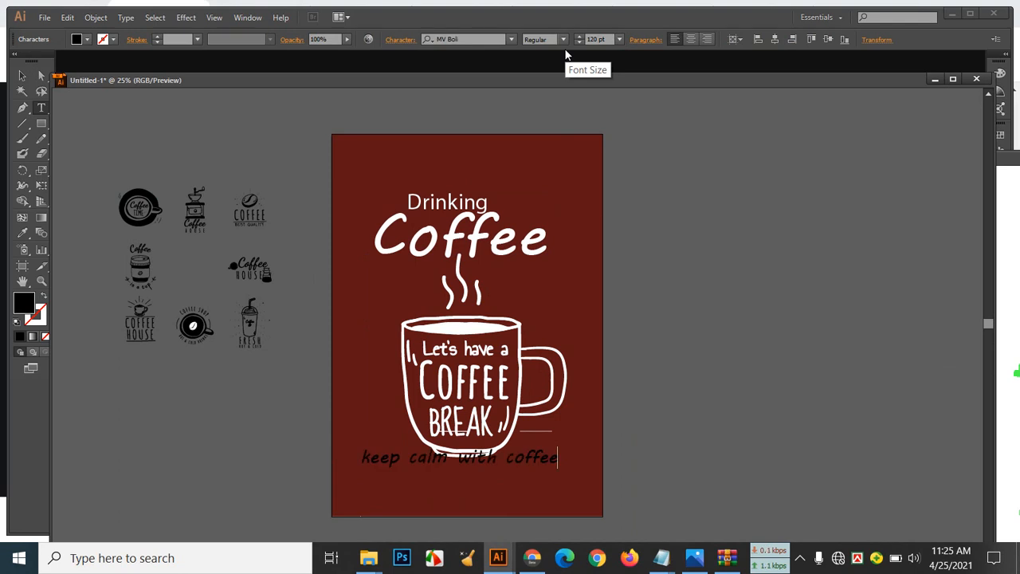
Fill the keep calm with coffee text with white and centre it horizontally on the artboard
{"action": "left_click_drag", "start_coordinate": [558, 459], "coordinate": [361, 460]}
{"action": "left_click", "coordinate": [87, 39]}
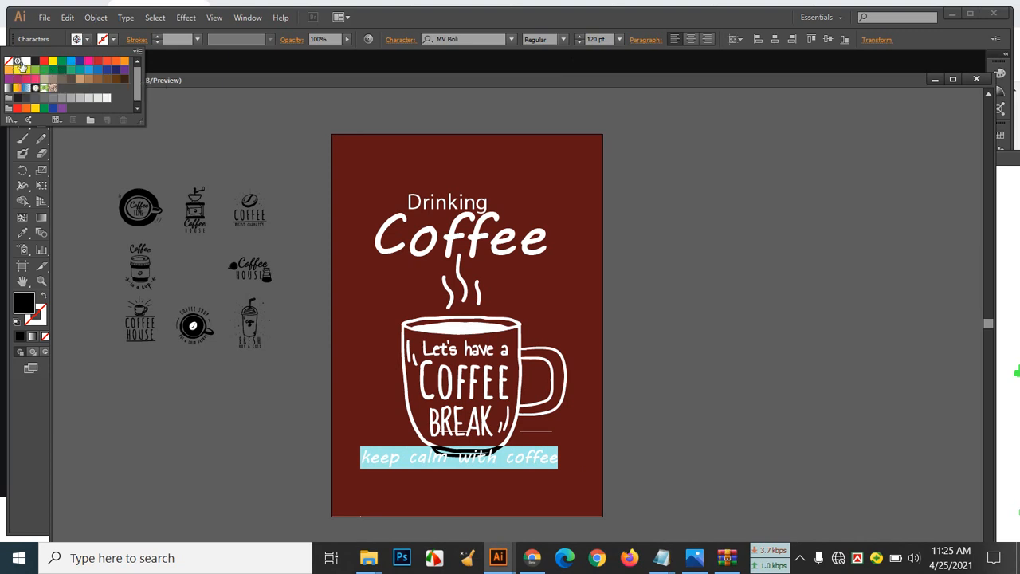
{"action": "left_click", "coordinate": [26, 62]}
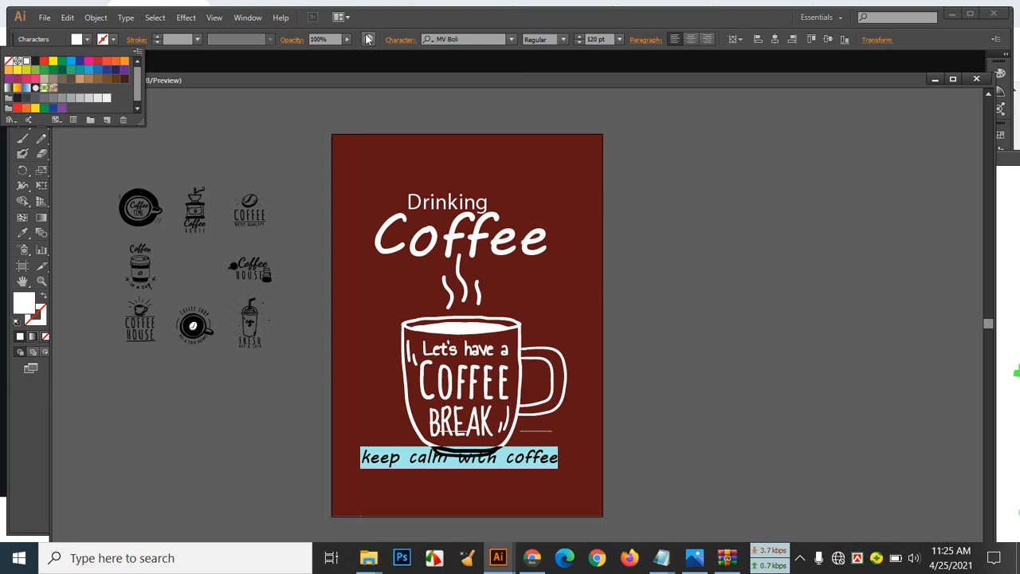
{"action": "left_click", "coordinate": [614, 61]}
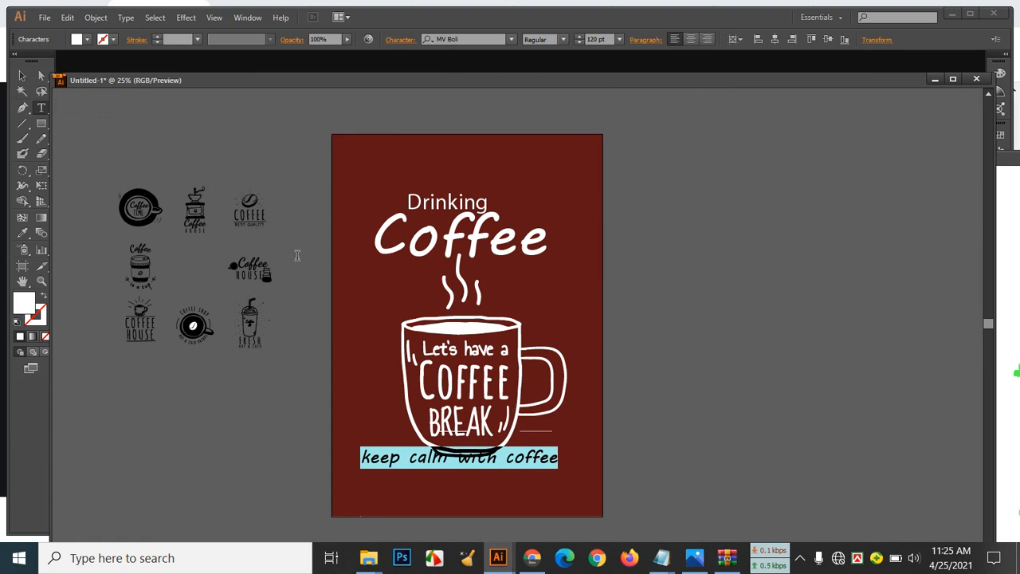
{"action": "left_click", "coordinate": [23, 75]}
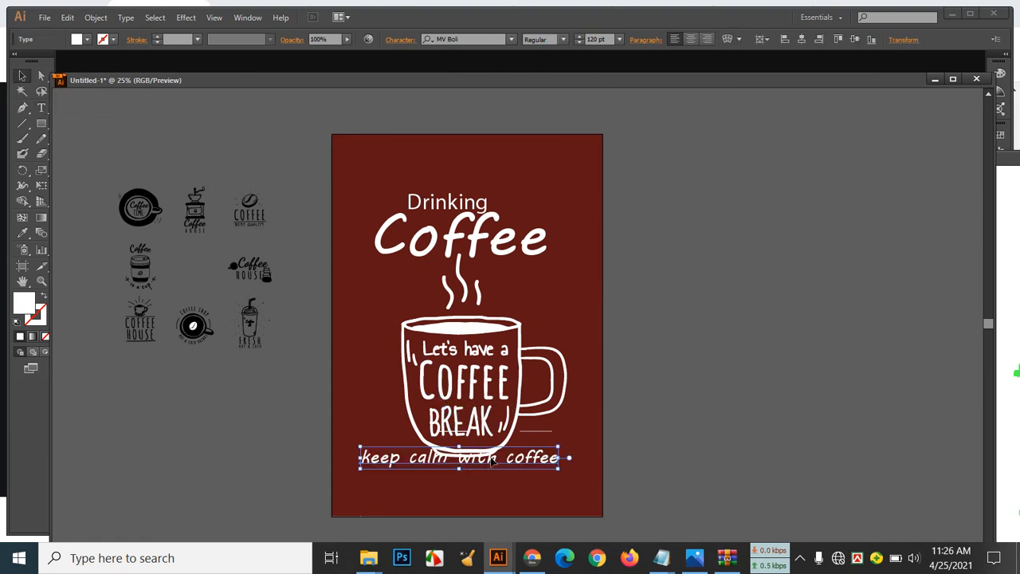
{"action": "left_click", "coordinate": [798, 43]}
{"action": "left_click", "coordinate": [737, 42]}
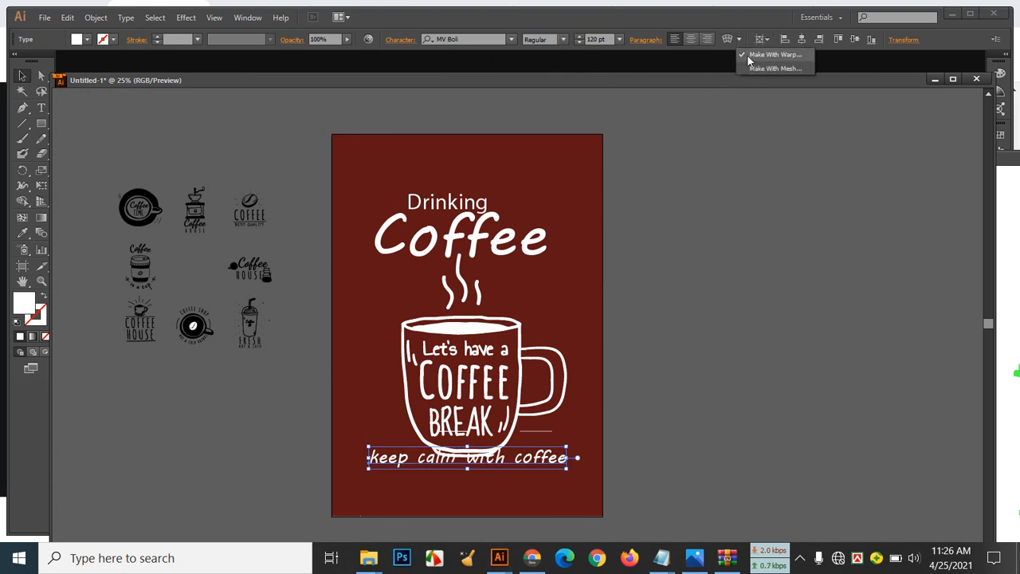
{"action": "left_click", "coordinate": [753, 56]}
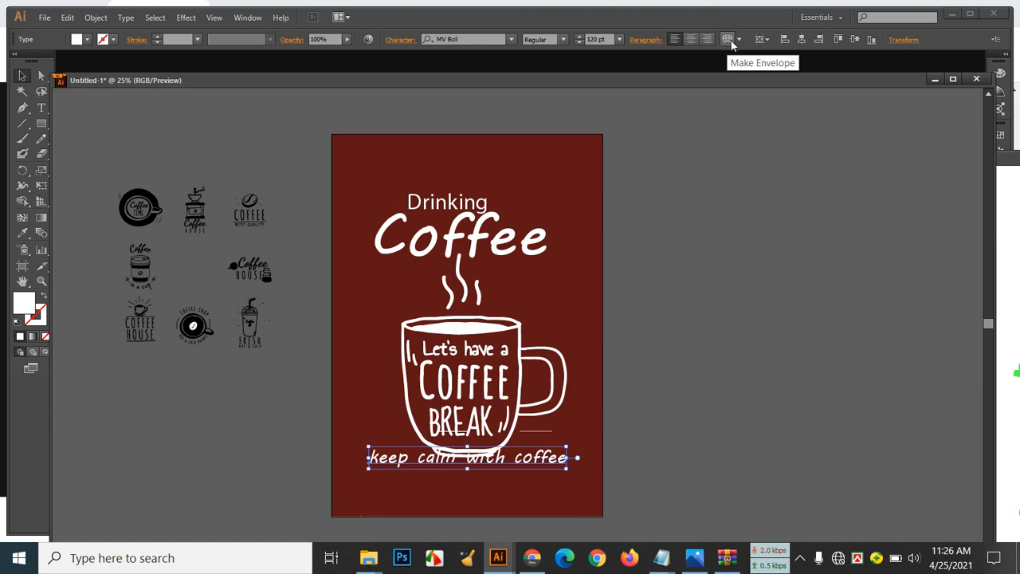
{"action": "left_click", "coordinate": [738, 39]}
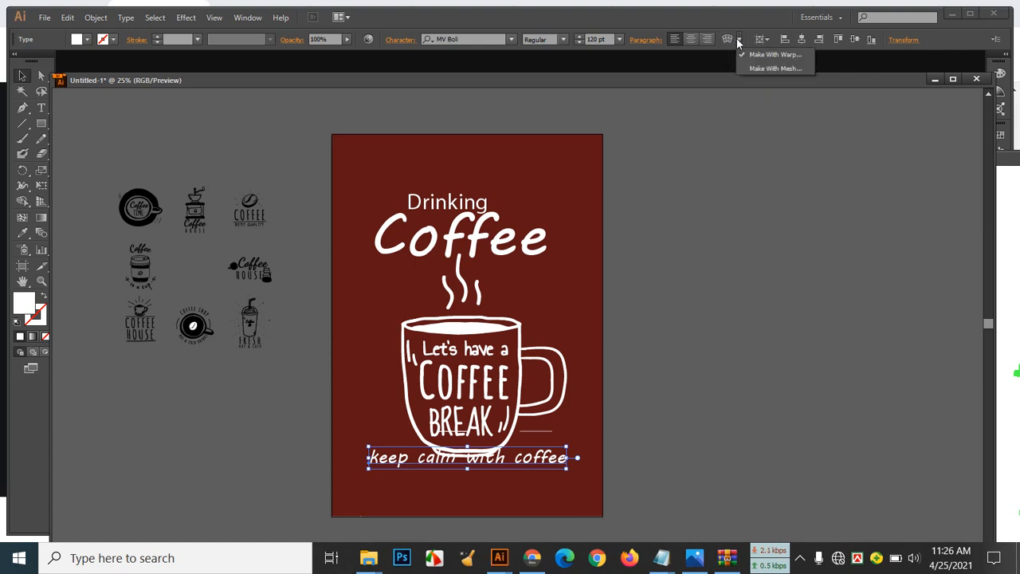
{"action": "left_click", "coordinate": [782, 69]}
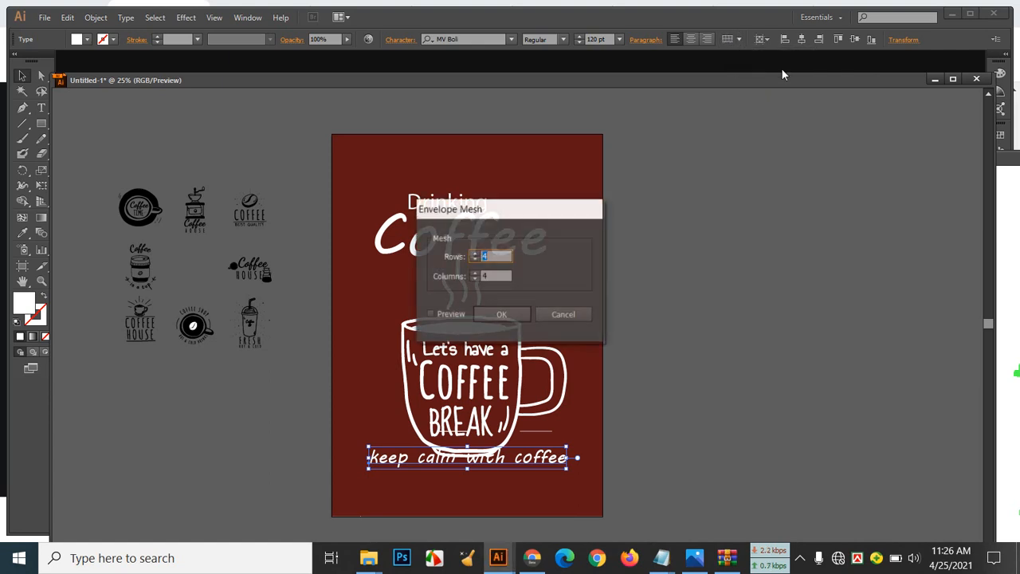
{"action": "left_click", "coordinate": [561, 317]}
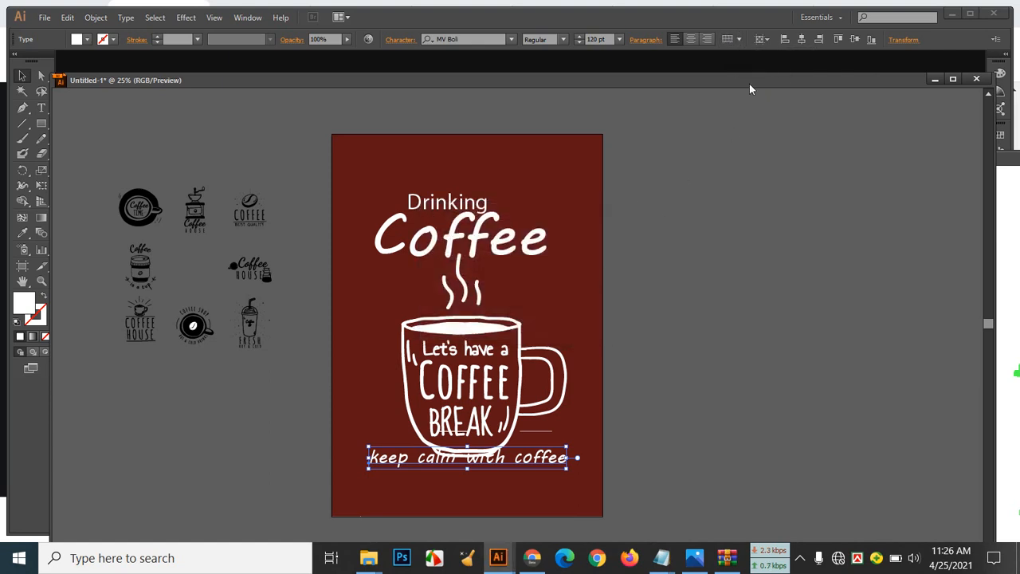
Warp the keep calm with coffee text with a horizontal Arc effect at -35% bend
{"action": "left_click", "coordinate": [252, 19]}
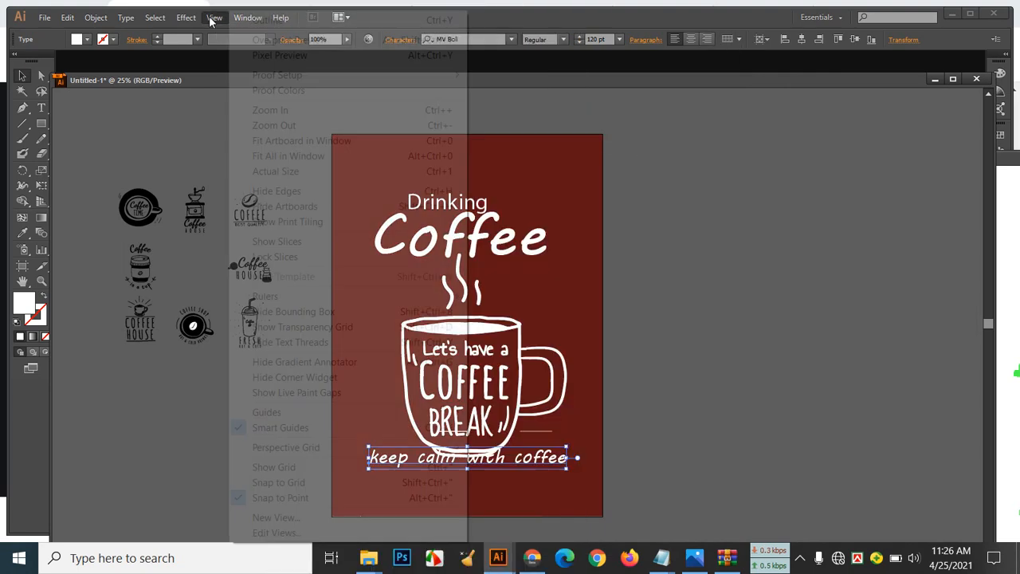
{"action": "left_click", "coordinate": [186, 18]}
{"action": "mouse_move", "coordinate": [314, 252]}
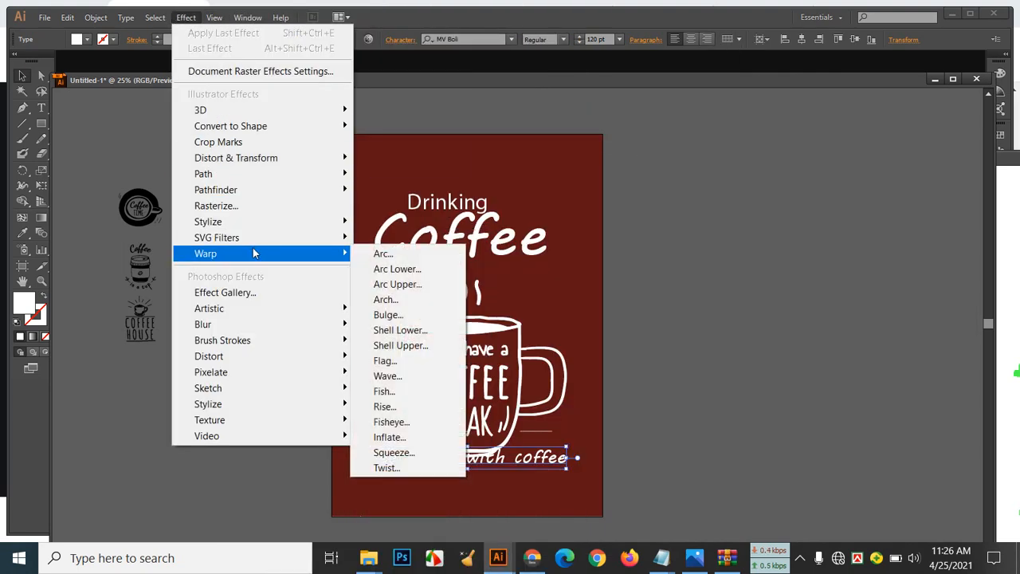
{"action": "left_click", "coordinate": [375, 254]}
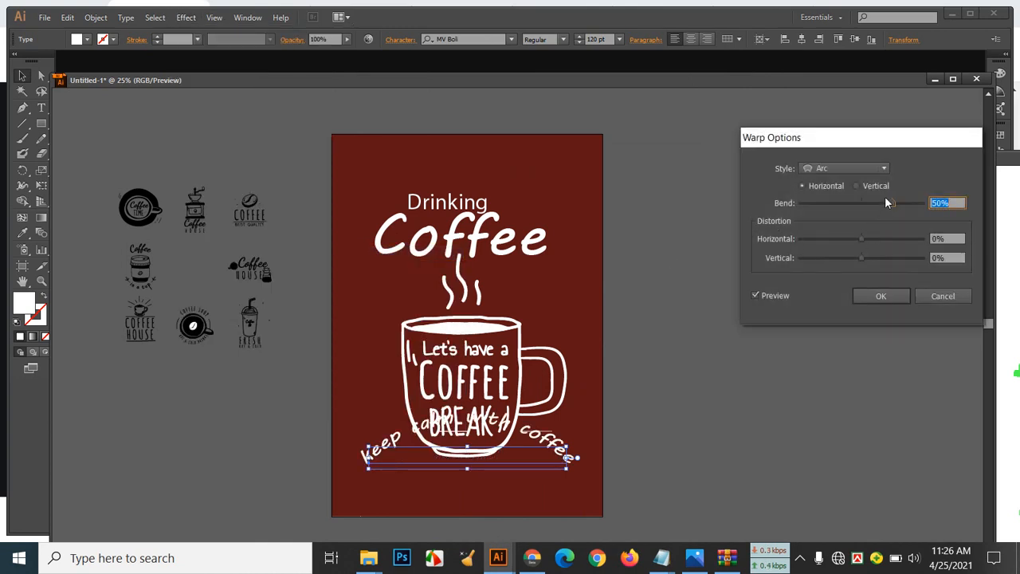
{"action": "left_click_drag", "start_coordinate": [888, 203], "coordinate": [840, 208]}
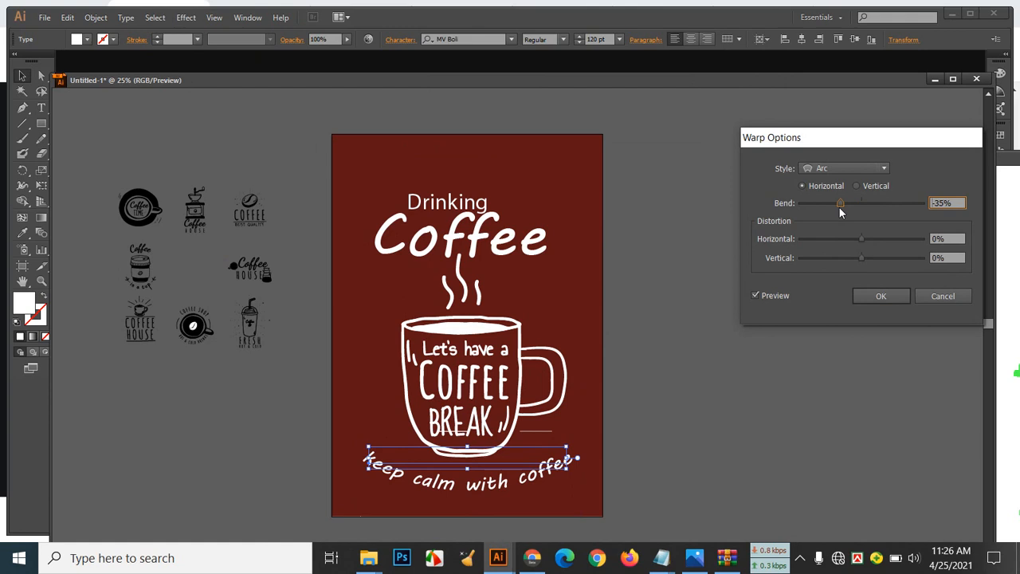
{"action": "left_click", "coordinate": [895, 298]}
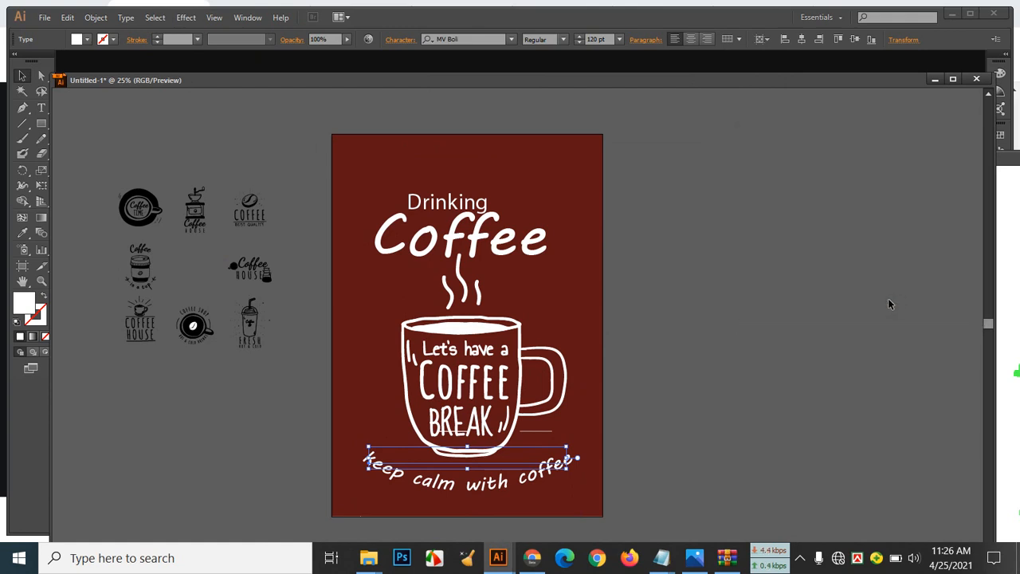
Nudge the curved keep calm with coffee text up until it hugs the base of the mug
{"action": "key", "text": "Up"}
{"action": "key", "text": "Up"}
{"action": "key", "text": "Up"}
{"action": "key", "text": "Up"}
{"action": "key", "text": "Up"}
{"action": "key", "text": "Up"}
{"action": "key", "text": "Up"}
{"action": "key", "text": "Up"}
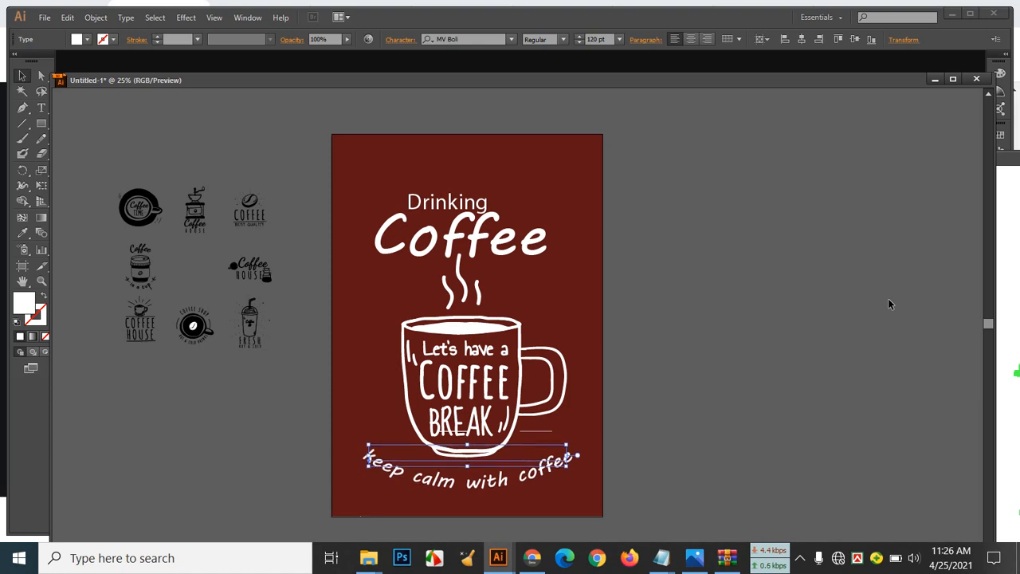
{"action": "key", "text": "Up"}
{"action": "key", "text": "Up"}
{"action": "key", "text": "Up"}
{"action": "key", "text": "Up"}
{"action": "key", "text": "Up"}
{"action": "key", "text": "Up"}
{"action": "key", "text": "Up"}
{"action": "key", "text": "Up"}
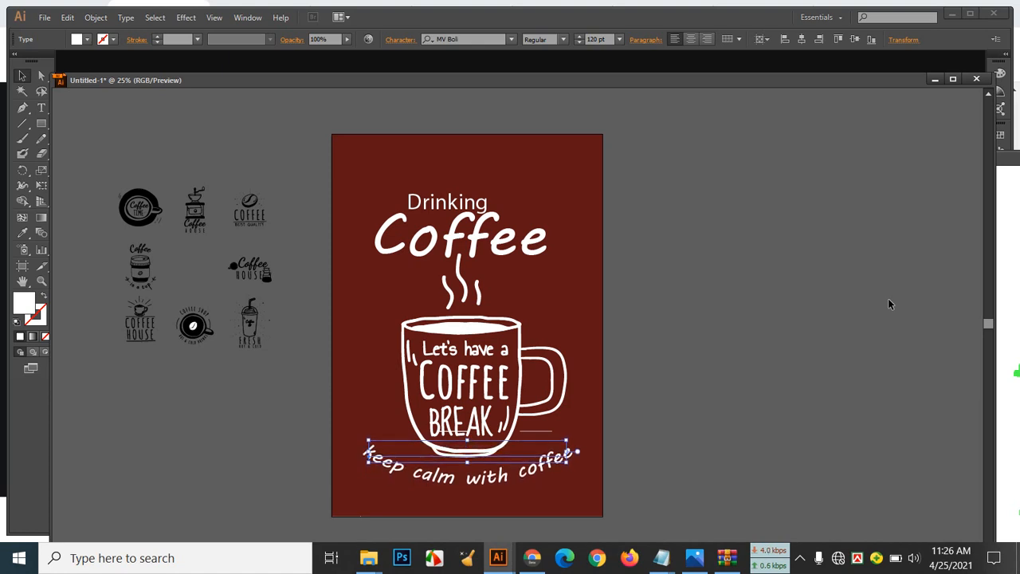
{"action": "key", "text": "Up"}
{"action": "key", "text": "Up"}
{"action": "key", "text": "Up"}
{"action": "key", "text": "Up"}
{"action": "key", "text": "Up"}
{"action": "key", "text": "Up"}
{"action": "key", "text": "Up"}
{"action": "key", "text": "Up"}
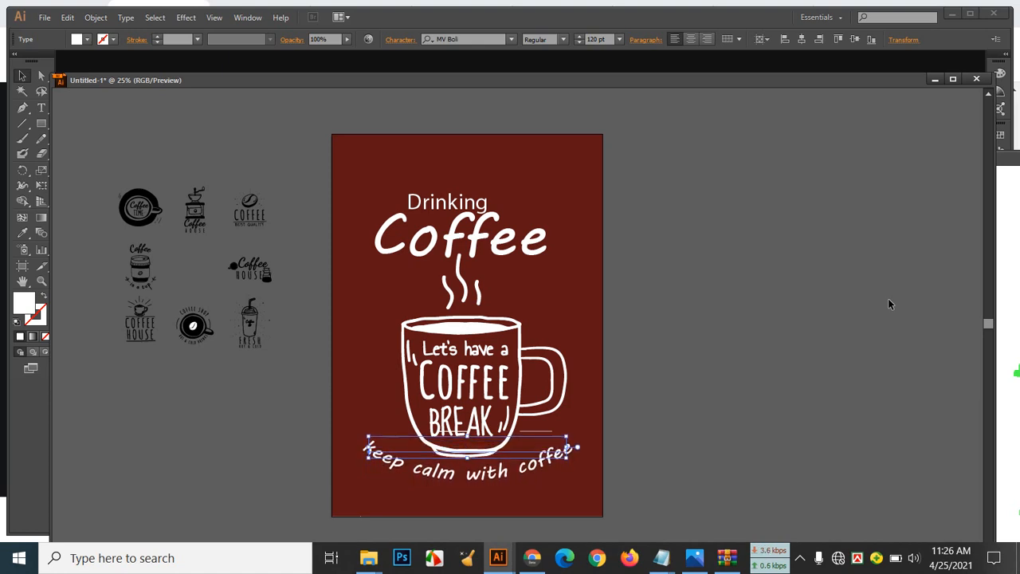
{"action": "key", "text": "Up"}
{"action": "key", "text": "Up"}
{"action": "key", "text": "Up"}
{"action": "key", "text": "Up"}
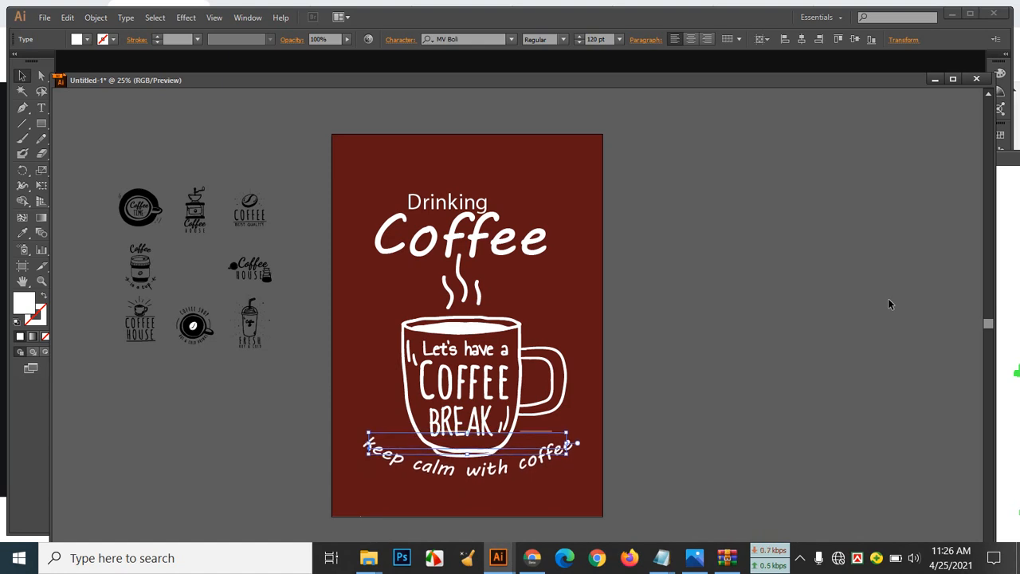
{"action": "left_click", "coordinate": [548, 276]}
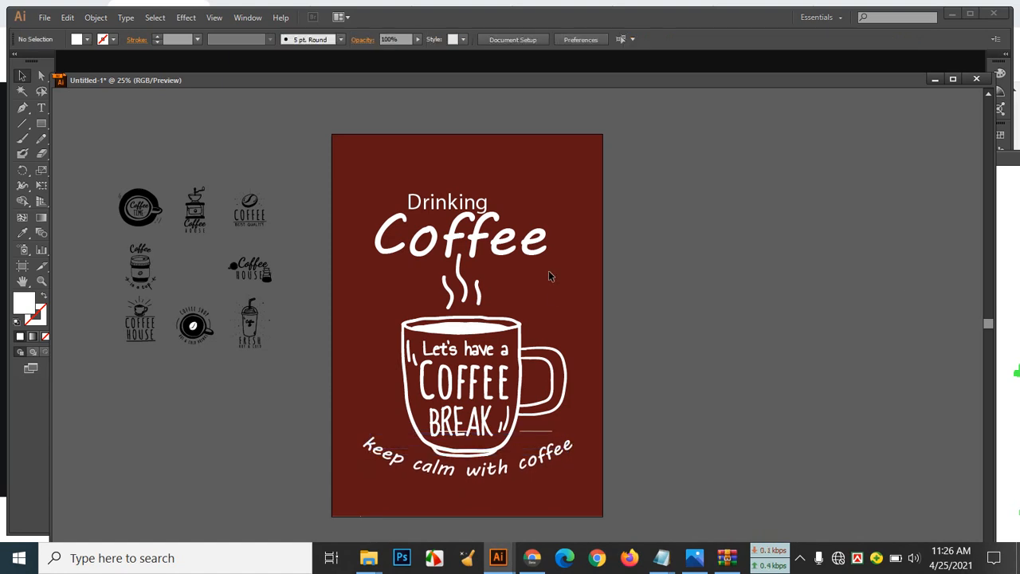
Ungroup the slogan and mug artwork, leaving nothing selected
{"action": "left_click", "coordinate": [510, 247]}
{"action": "right_click", "coordinate": [510, 247]}
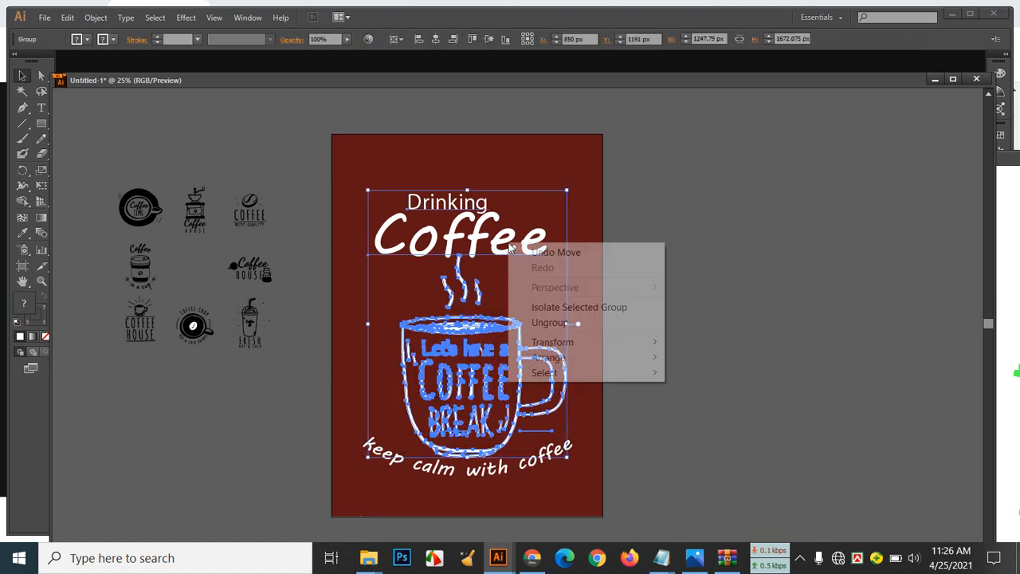
{"action": "left_click", "coordinate": [554, 322]}
{"action": "left_click", "coordinate": [586, 242]}
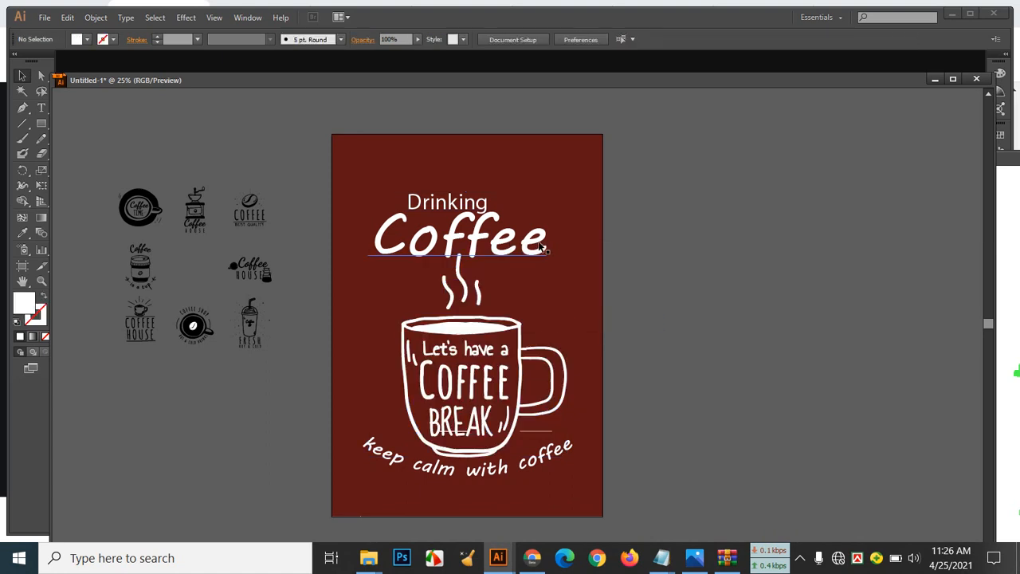
Move the large word Coffee to the right, offsetting it from the word Drinking above it
{"action": "left_click", "coordinate": [541, 247]}
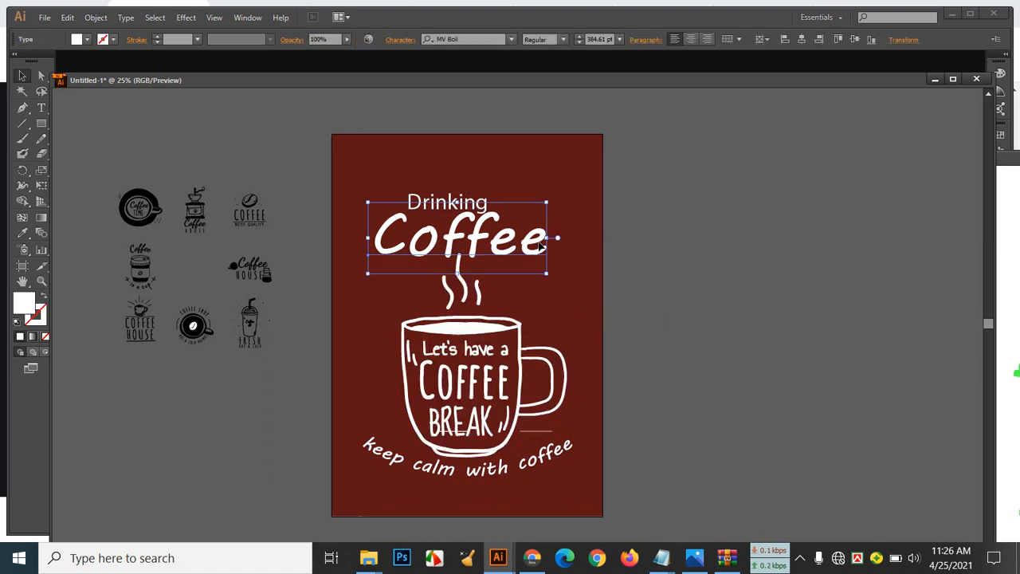
{"action": "key", "text": "Right"}
{"action": "key", "text": "Right"}
{"action": "key", "text": "Right"}
{"action": "key", "text": "Right"}
{"action": "key", "text": "Right"}
{"action": "key", "text": "Right"}
{"action": "key", "text": "Right"}
{"action": "key", "text": "Right"}
{"action": "key", "text": "Right"}
{"action": "key", "text": "Right"}
{"action": "key", "text": "Right"}
{"action": "key", "text": "Right"}
{"action": "key", "text": "Right"}
{"action": "key", "text": "Right"}
{"action": "key", "text": "Right"}
{"action": "key", "text": "Right"}
{"action": "key", "text": "Right"}
{"action": "key", "text": "Right"}
{"action": "key", "text": "Right"}
{"action": "key", "text": "Right"}
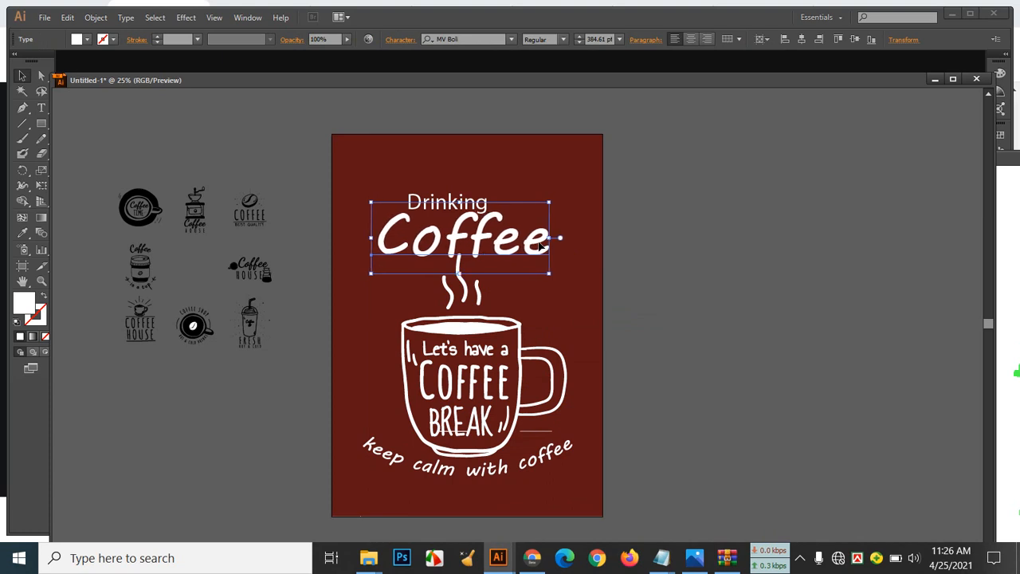
{"action": "key", "text": "Right"}
{"action": "key", "text": "Right"}
{"action": "key", "text": "Right"}
{"action": "key", "text": "Right"}
{"action": "key", "text": "Right"}
{"action": "key", "text": "Right"}
{"action": "key", "text": "Right"}
{"action": "key", "text": "Right"}
{"action": "key", "text": "Right"}
{"action": "key", "text": "Right"}
{"action": "key", "text": "Right"}
{"action": "key", "text": "Right"}
{"action": "key", "text": "Right"}
{"action": "key", "text": "Right"}
{"action": "key", "text": "Right"}
{"action": "key", "text": "Right"}
{"action": "key", "text": "Right"}
{"action": "key", "text": "Right"}
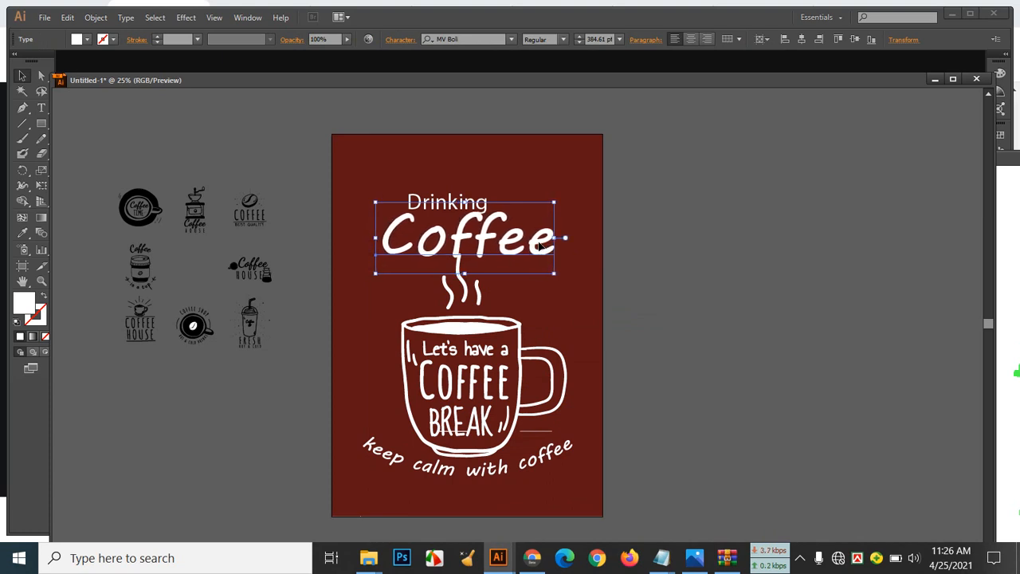
{"action": "left_click_drag", "start_coordinate": [450, 239], "coordinate": [458, 239]}
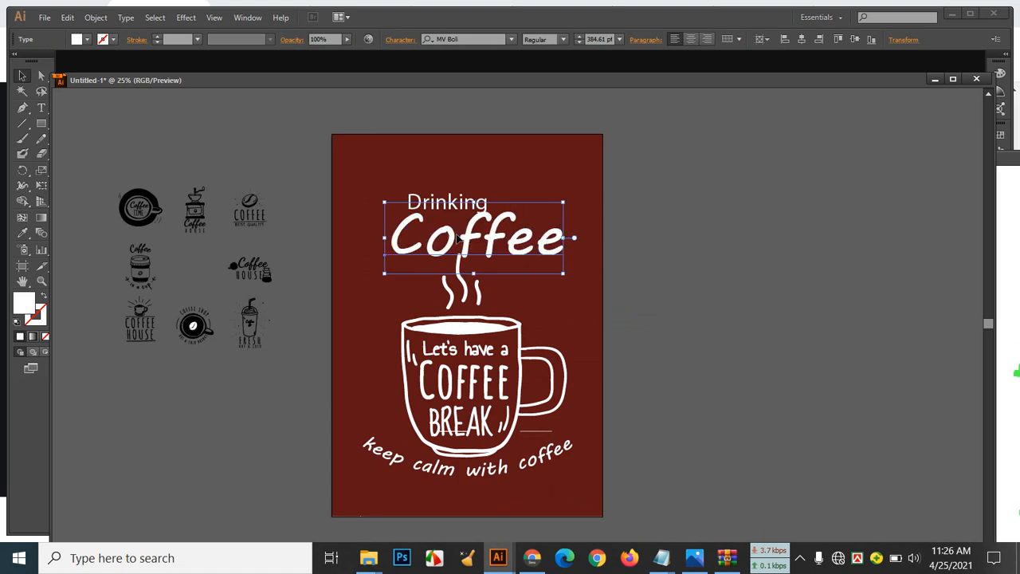
{"action": "left_click", "coordinate": [654, 311]}
Move the mug group left to X 869.593 px and reduce its height from the top to 1125.59 px
{"action": "left_click", "coordinate": [519, 387]}
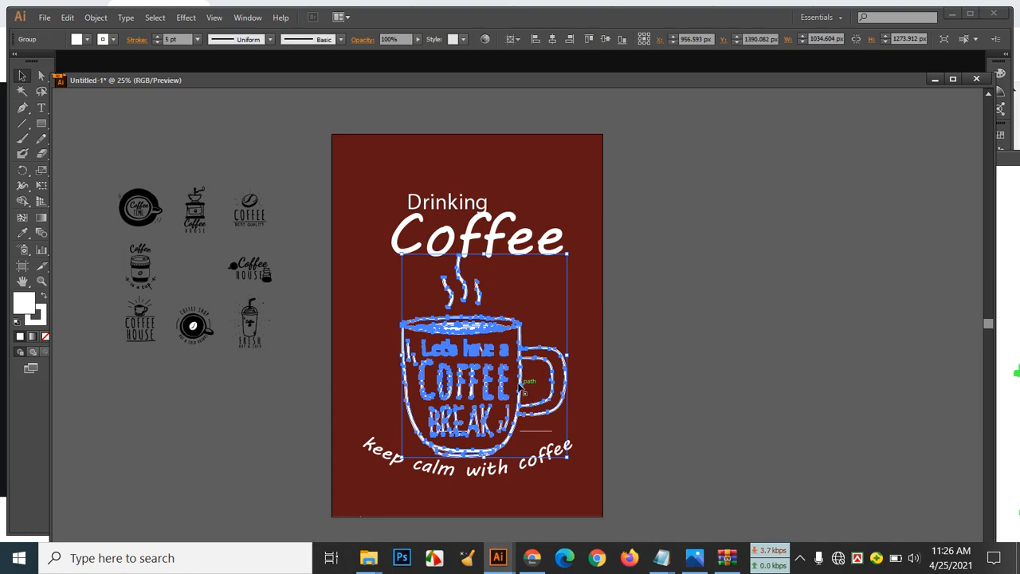
{"action": "left_click_drag", "start_coordinate": [520, 387], "coordinate": [518, 388]}
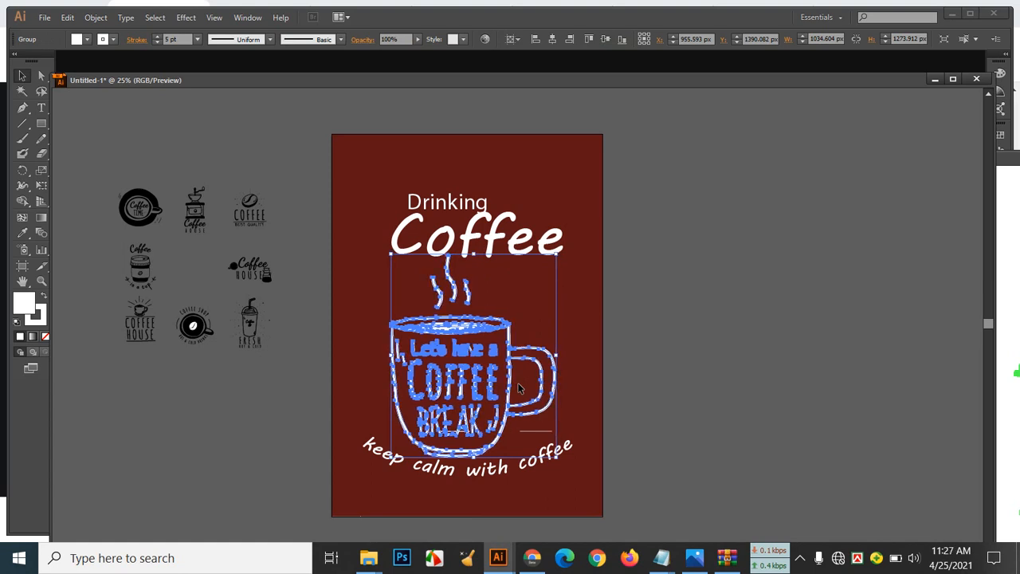
{"action": "left_click", "coordinate": [563, 356]}
{"action": "left_click", "coordinate": [475, 358]}
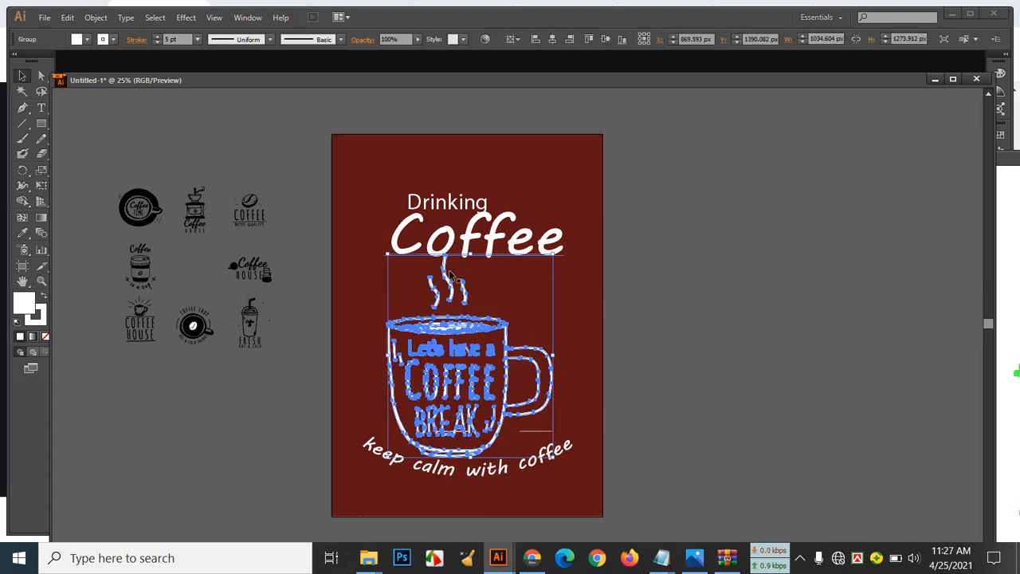
{"action": "left_click_drag", "start_coordinate": [471, 253], "coordinate": [471, 277]}
{"action": "left_click", "coordinate": [566, 291]}
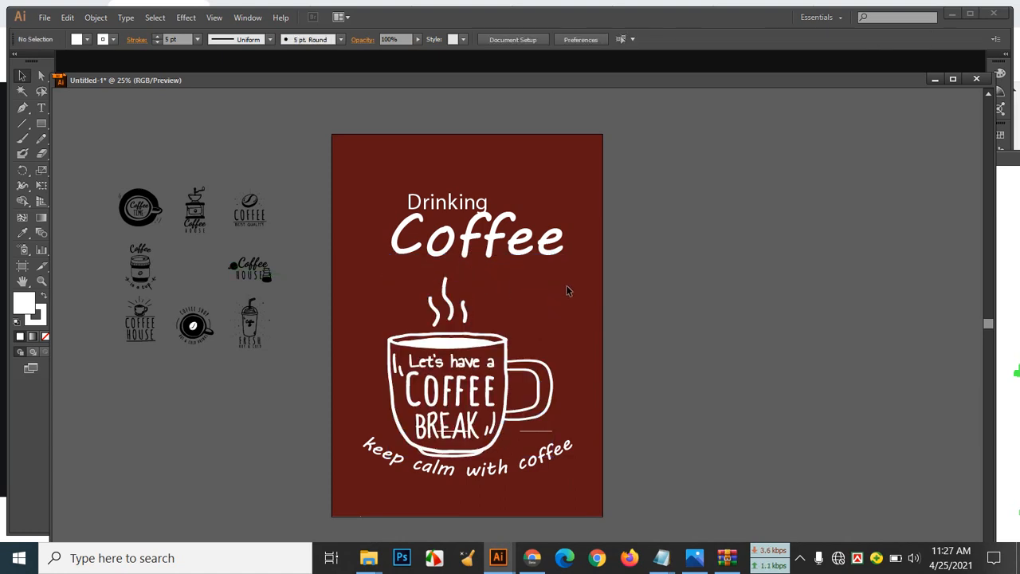
Nudge the mug group up to Y 1434.243 px and slightly right to X 873.593 px
{"action": "left_click", "coordinate": [462, 359]}
{"action": "key", "text": "Up"}
{"action": "key", "text": "Up"}
{"action": "key", "text": "Up"}
{"action": "key", "text": "Up"}
{"action": "key", "text": "Up"}
{"action": "key", "text": "Up"}
{"action": "key", "text": "Up"}
{"action": "key", "text": "Up"}
{"action": "key", "text": "Up"}
{"action": "key", "text": "Up"}
{"action": "key", "text": "Up"}
{"action": "key", "text": "Up"}
{"action": "key", "text": "Up"}
{"action": "key", "text": "Up"}
{"action": "key", "text": "Up"}
{"action": "key", "text": "Up"}
{"action": "key", "text": "Up"}
{"action": "key", "text": "Up"}
{"action": "key", "text": "Up"}
{"action": "key", "text": "Up"}
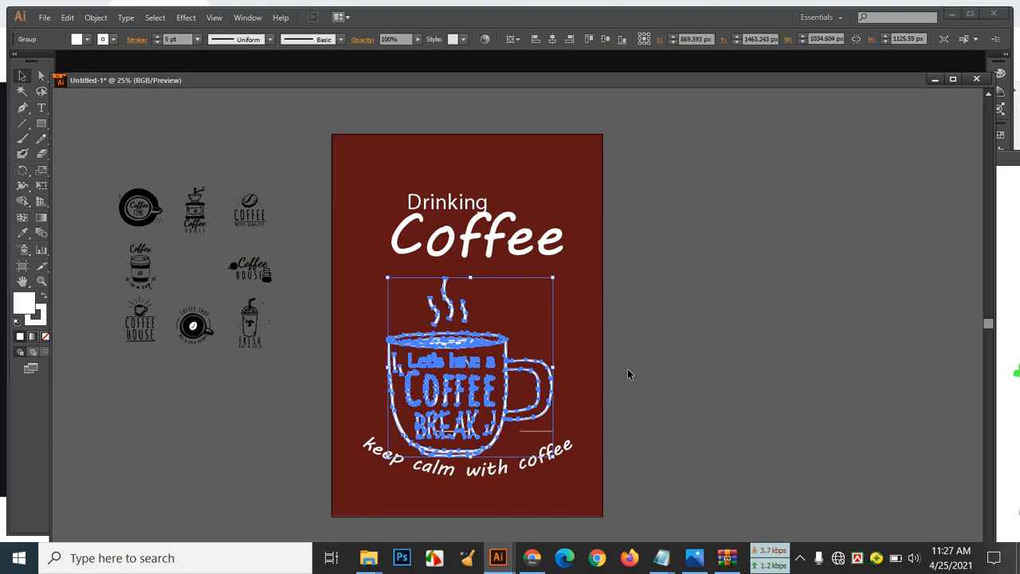
{"action": "key", "text": "Up"}
{"action": "key", "text": "Up"}
{"action": "key", "text": "Up"}
{"action": "key", "text": "Up"}
{"action": "key", "text": "Up"}
{"action": "key", "text": "Up"}
{"action": "key", "text": "Up"}
{"action": "key", "text": "Up"}
{"action": "key", "text": "Up"}
{"action": "key", "text": "Up"}
{"action": "key", "text": "Up"}
{"action": "key", "text": "Up"}
{"action": "key", "text": "Up"}
{"action": "key", "text": "Up"}
{"action": "key", "text": "Up"}
{"action": "key", "text": "Up"}
{"action": "key", "text": "Up"}
{"action": "key", "text": "Up"}
{"action": "key", "text": "Up"}
{"action": "key", "text": "Up"}
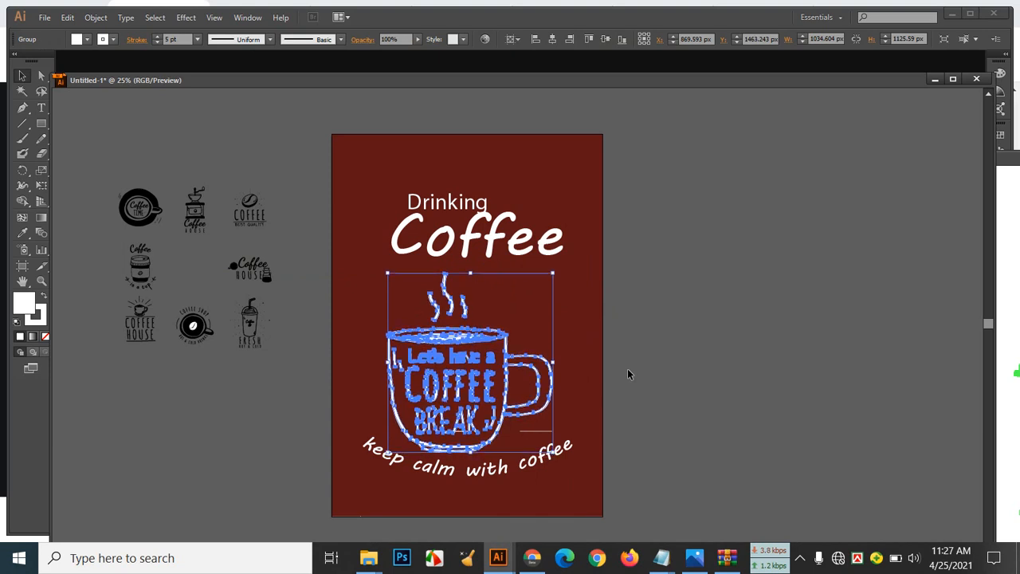
{"action": "key", "text": "Right"}
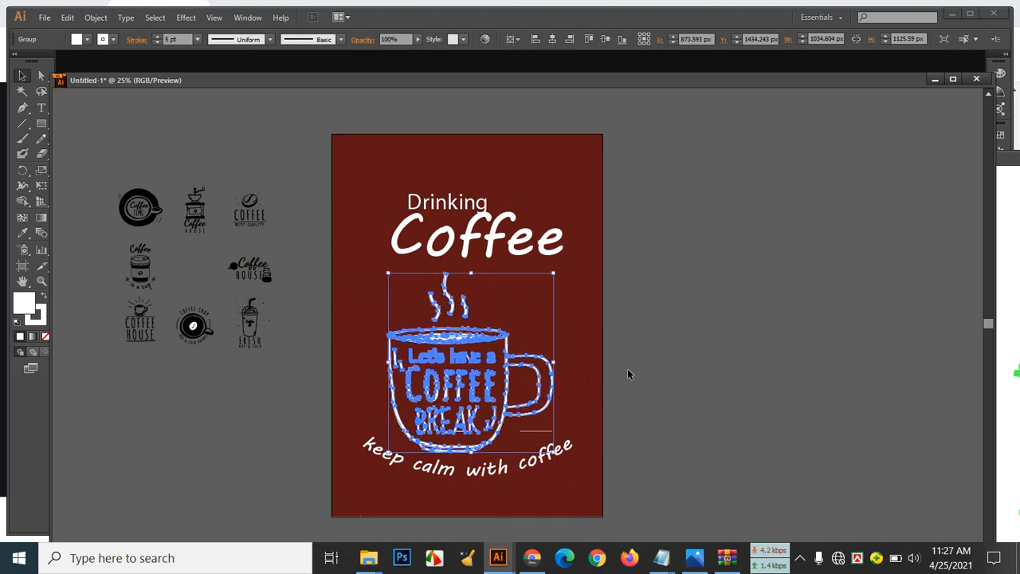
{"action": "left_click", "coordinate": [582, 354]}
Lower the word Coffee to the mug's steam and bring the word Drinking down to sit directly above it
{"action": "left_click", "coordinate": [510, 246]}
{"action": "double_click", "coordinate": [504, 246]}
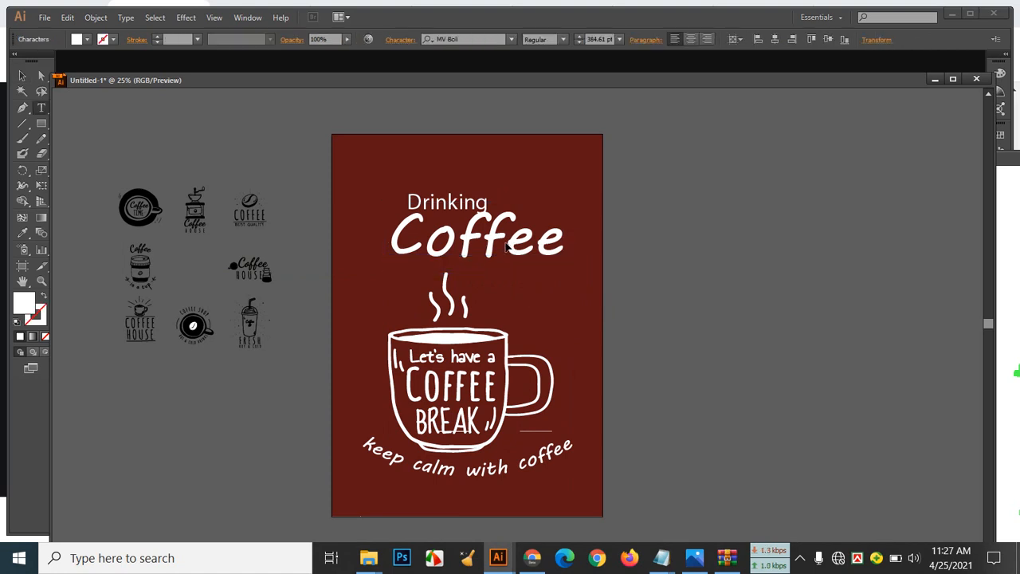
{"action": "key", "text": "Escape"}
{"action": "left_click_drag", "start_coordinate": [451, 233], "coordinate": [448, 253]}
{"action": "left_click", "coordinate": [584, 319]}
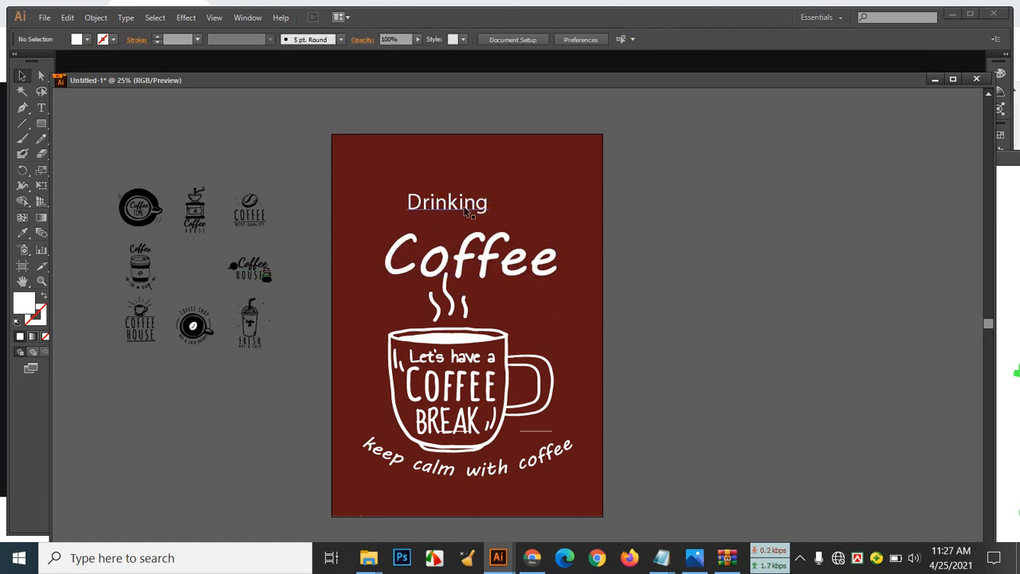
{"action": "mouse_move", "coordinate": [468, 209]}
{"action": "left_mouse_down"}
{"action": "mouse_move", "coordinate": [485, 228]}
{"action": "mouse_move", "coordinate": [473, 226]}
{"action": "left_mouse_up"}
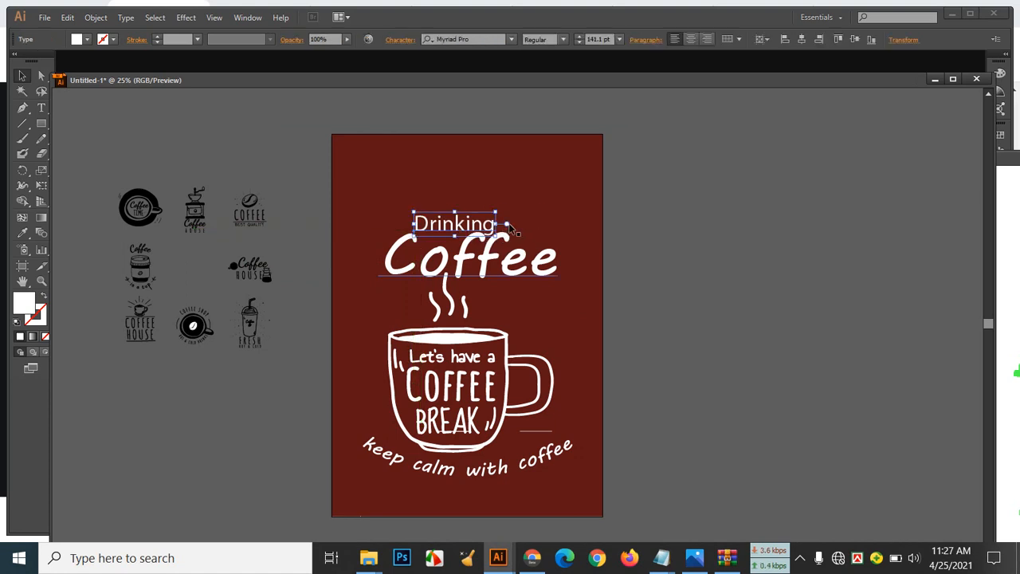
{"action": "left_click", "coordinate": [554, 223]}
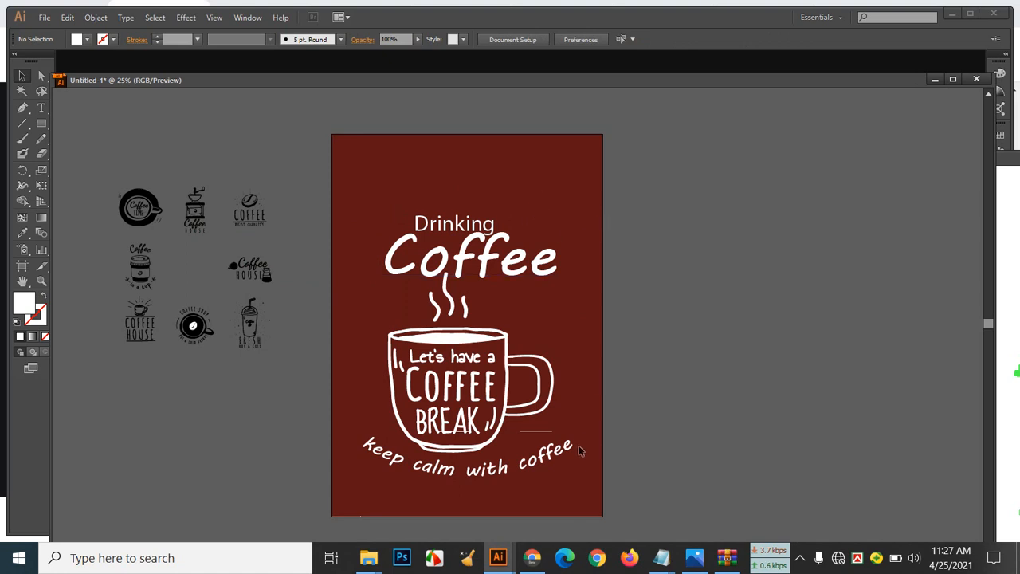
{"action": "left_click_drag", "start_coordinate": [376, 202], "coordinate": [569, 460]}
{"action": "left_click", "coordinate": [556, 482]}
{"action": "left_click_drag", "start_coordinate": [382, 489], "coordinate": [515, 221]}
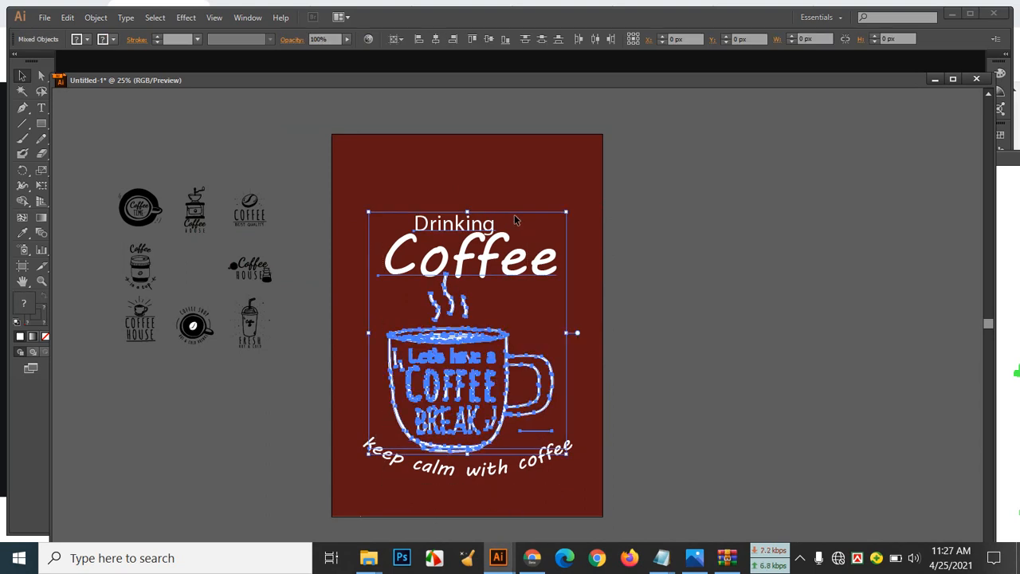
Expand the appearance of the curved keep calm with coffee text into outlines
{"action": "left_click", "coordinate": [502, 469]}
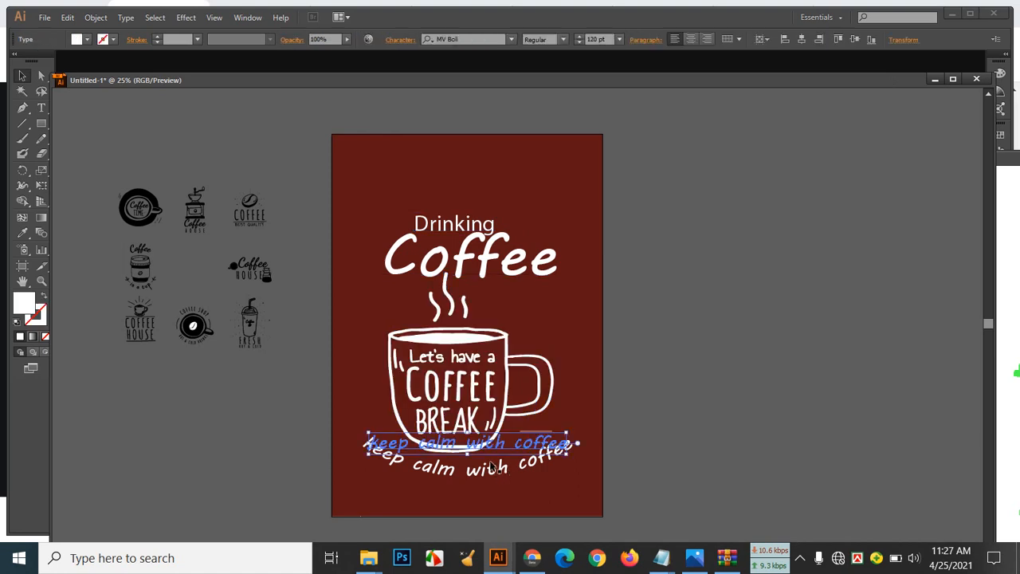
{"action": "left_click", "coordinate": [95, 18]}
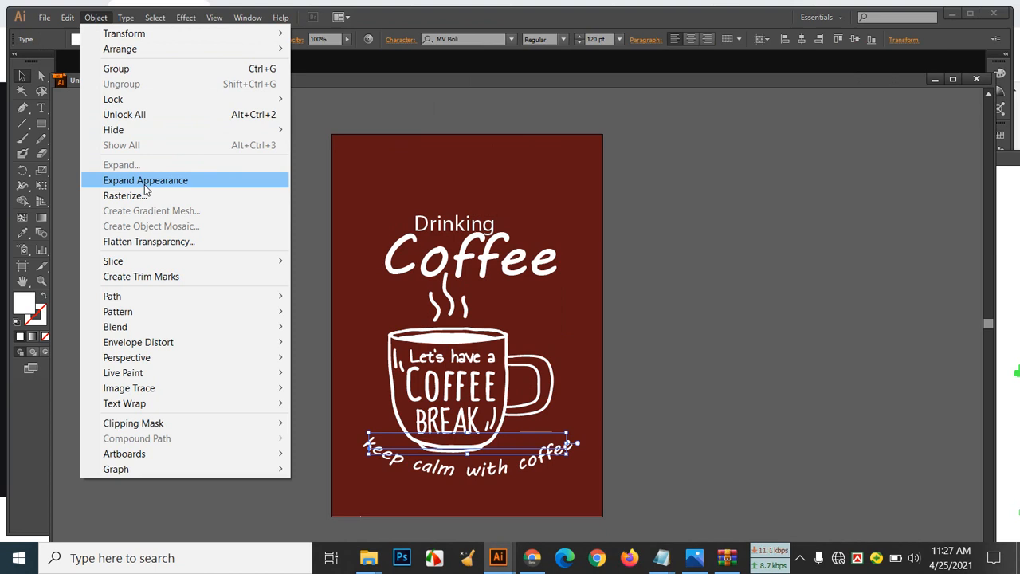
{"action": "left_click", "coordinate": [145, 185]}
{"action": "left_click", "coordinate": [567, 304]}
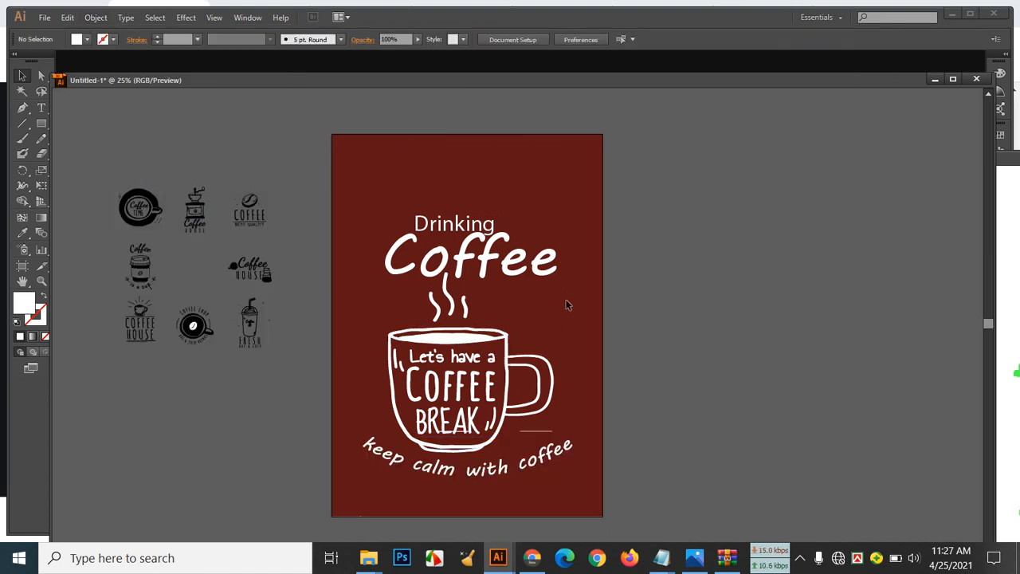
Group the slogan, mug and curved text and centre the group on the artboard horizontally and vertically
{"action": "left_click_drag", "start_coordinate": [369, 494], "coordinate": [541, 212]}
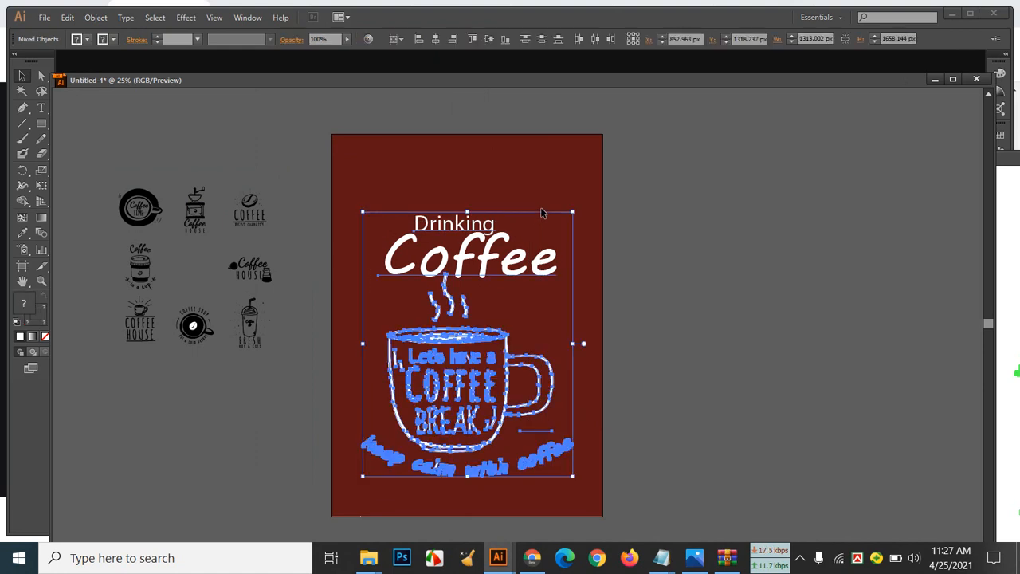
{"action": "key", "text": "ctrl+g"}
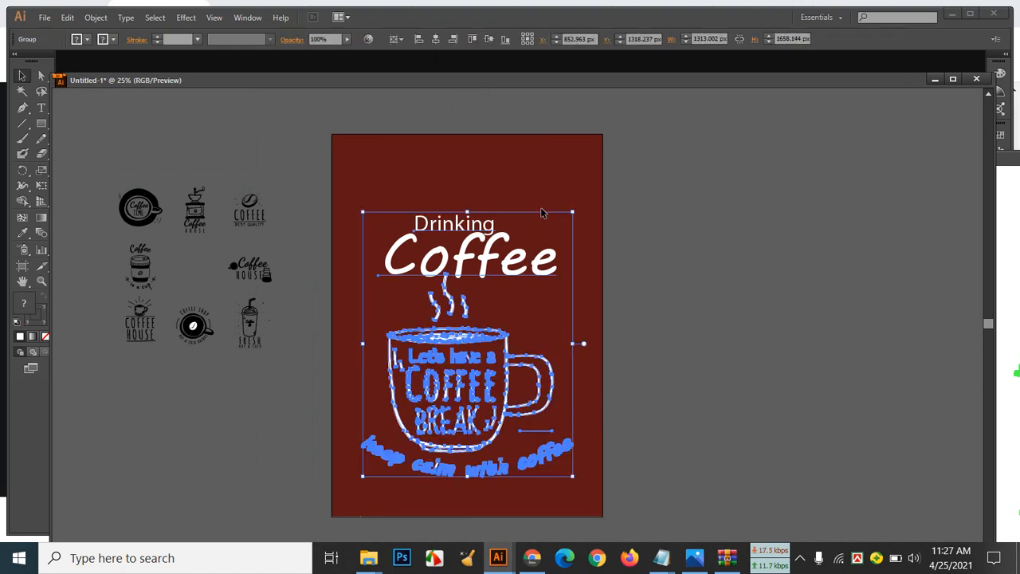
{"action": "left_click", "coordinate": [434, 42]}
{"action": "left_click", "coordinate": [488, 42]}
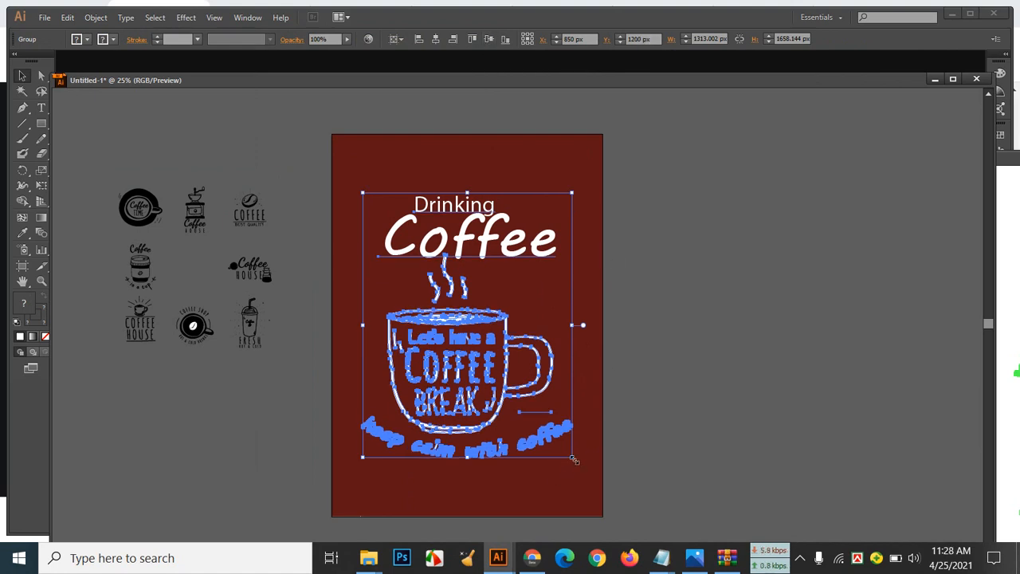
Enlarge the grouped design slightly about its centre, keeping its proportions, and deselect it
{"action": "left_click_drag", "start_coordinate": [574, 460], "coordinate": [574, 485]}
{"action": "left_click", "coordinate": [574, 485]}
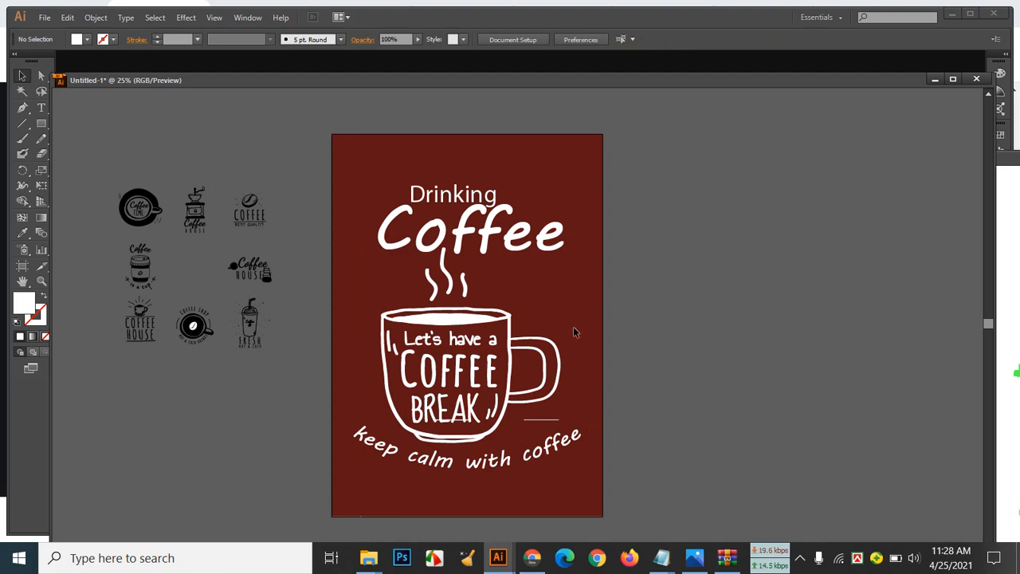
Dock the Untitled-1 document as a tab and close the separate coffee logo document
{"action": "left_click_drag", "start_coordinate": [249, 81], "coordinate": [256, 56]}
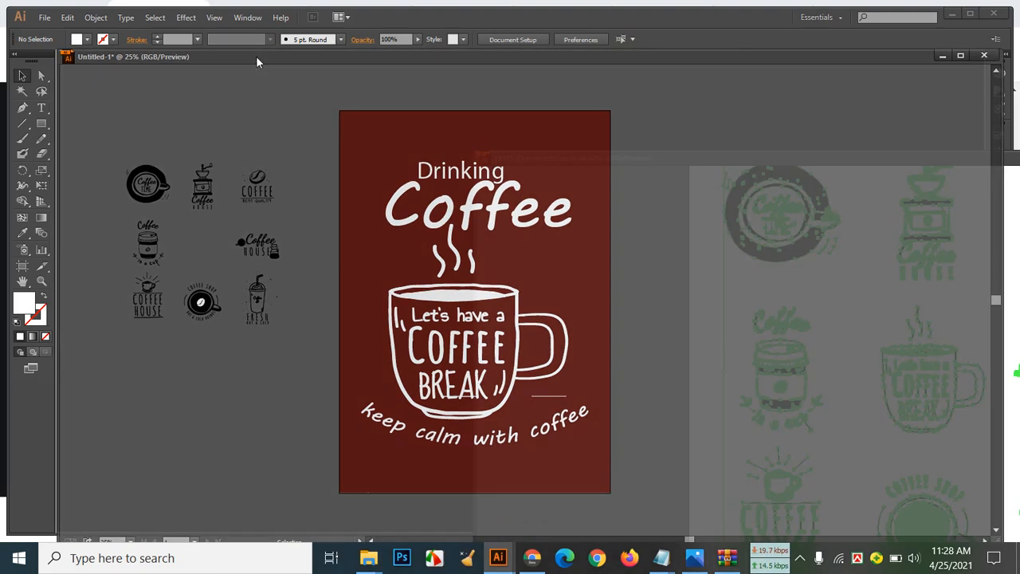
{"action": "left_click_drag", "start_coordinate": [890, 167], "coordinate": [396, 193]}
{"action": "left_click", "coordinate": [905, 185]}
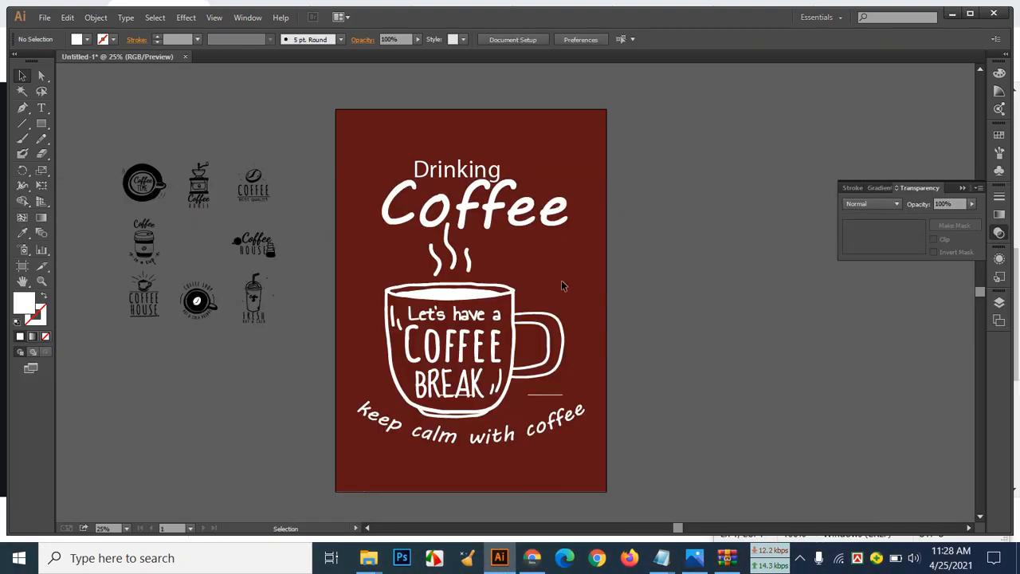
Unlock all objects so the dark red background rectangle is selected
{"action": "right_click", "coordinate": [562, 283]}
{"action": "left_click", "coordinate": [96, 17]}
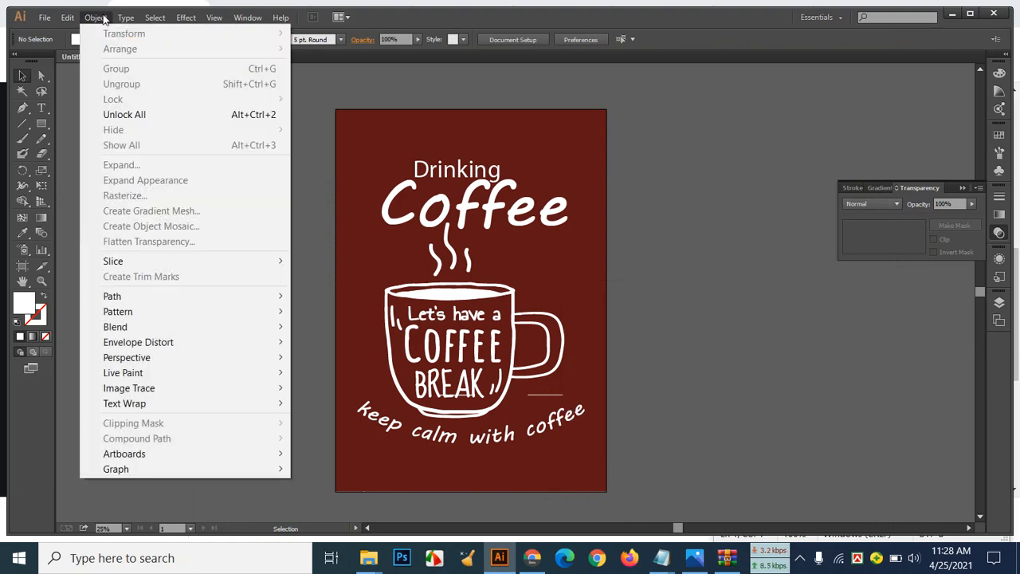
{"action": "mouse_move", "coordinate": [68, 17]}
{"action": "left_click", "coordinate": [132, 117]}
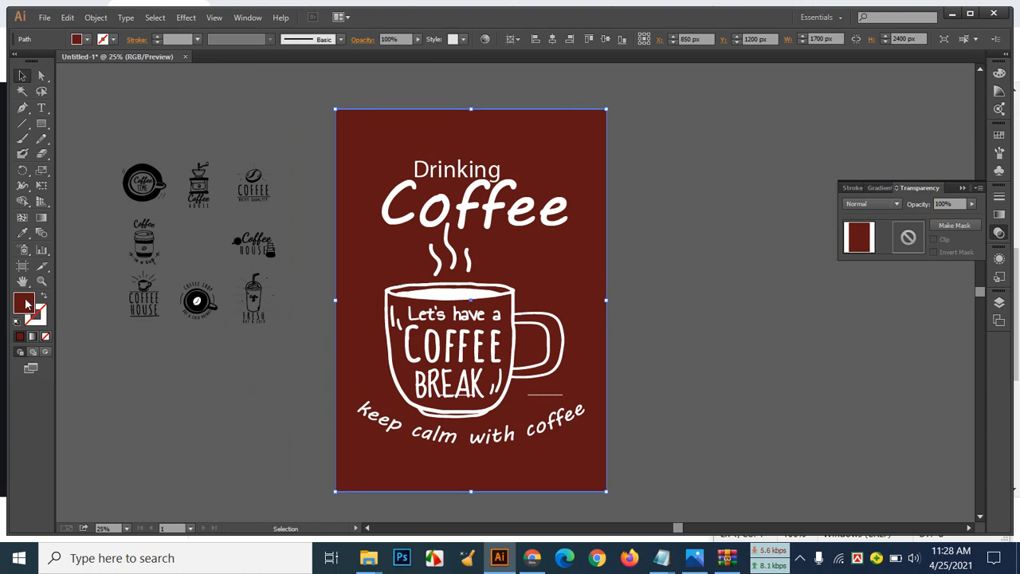
Set the background rectangle's fill to the darker red 380707
{"action": "double_click", "coordinate": [26, 304]}
{"action": "left_click", "coordinate": [835, 348]}
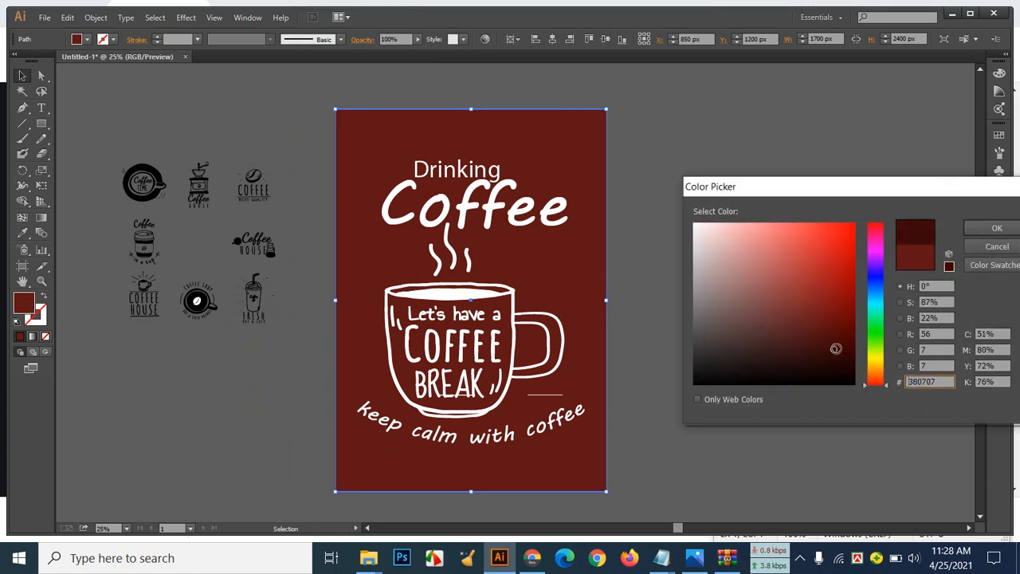
Recolour the background rectangle's fill to a dark maroon slightly brighter than 380707
{"action": "left_click", "coordinate": [996, 228]}
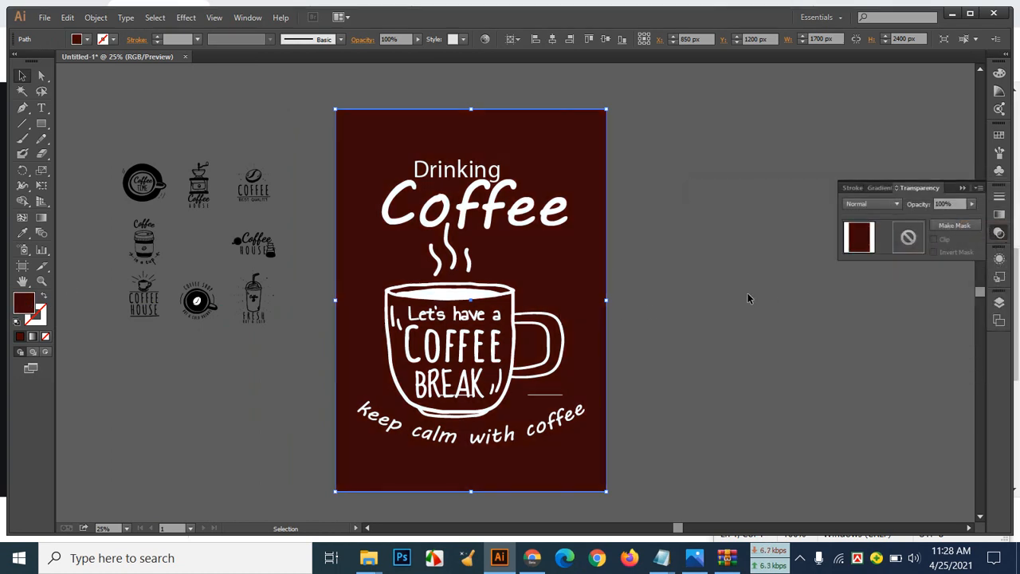
{"action": "left_click", "coordinate": [740, 301]}
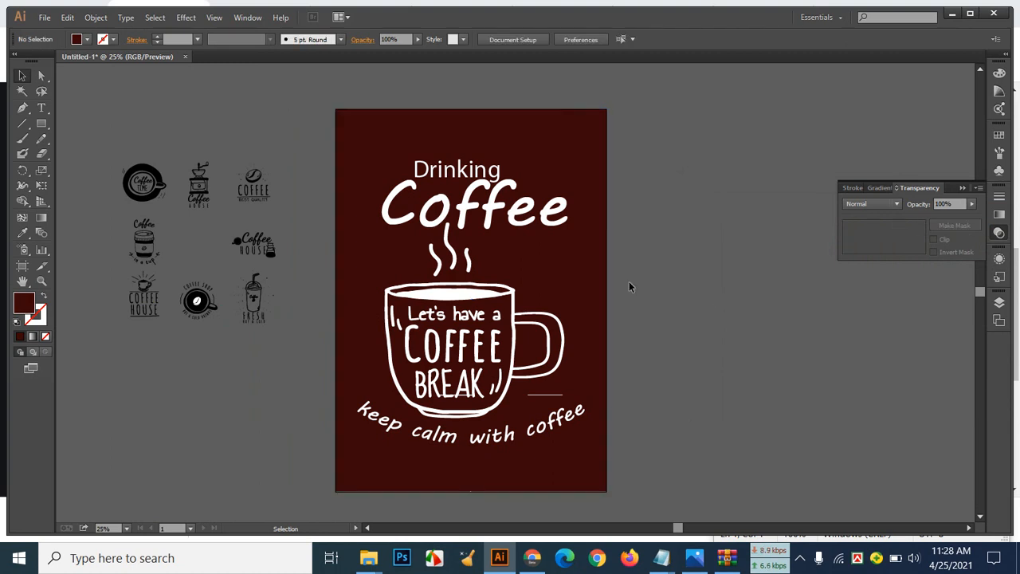
{"action": "left_click", "coordinate": [378, 285]}
{"action": "double_click", "coordinate": [24, 303]}
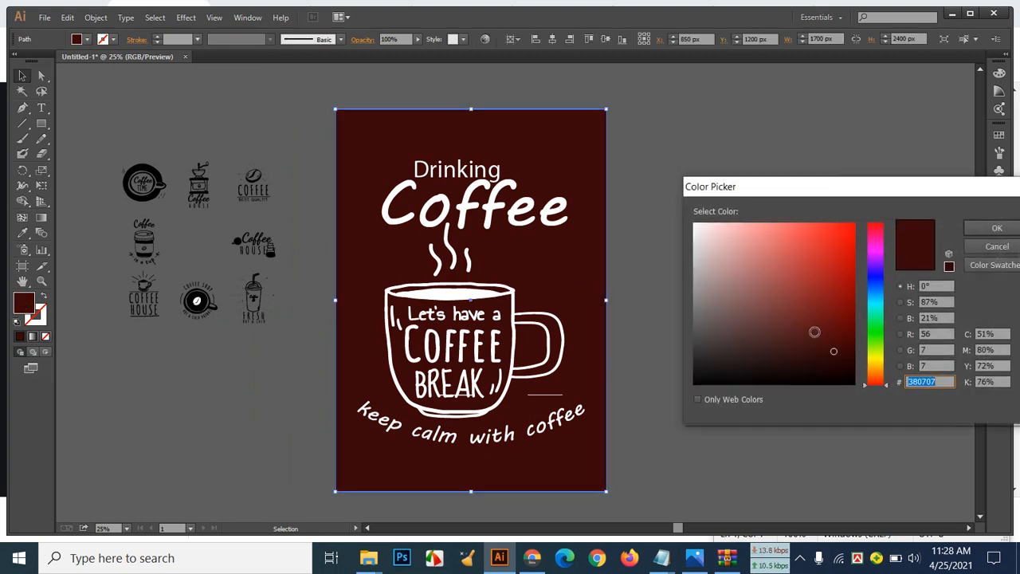
{"action": "left_click", "coordinate": [837, 340]}
{"action": "left_click", "coordinate": [992, 229]}
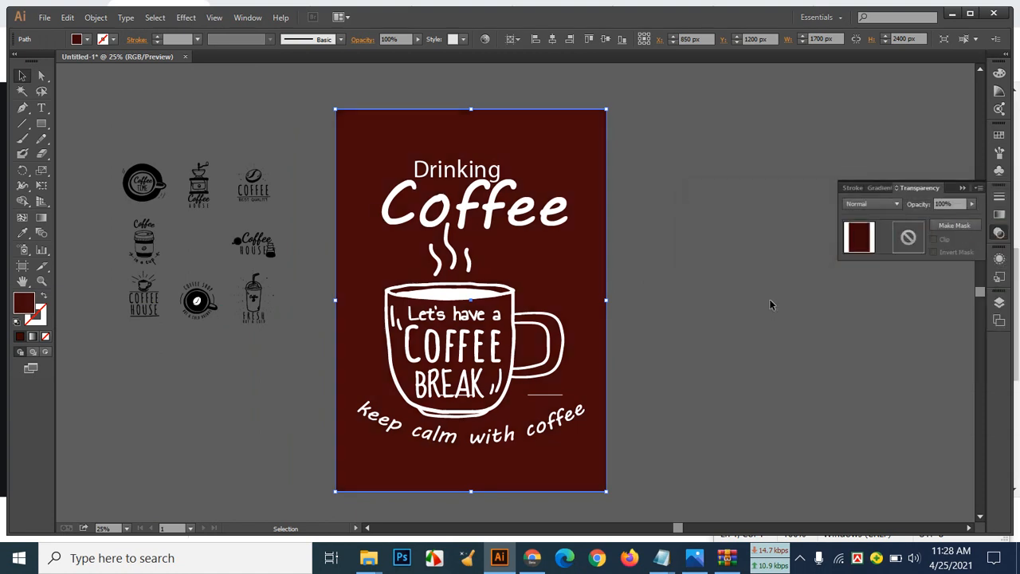
{"action": "left_click", "coordinate": [726, 308]}
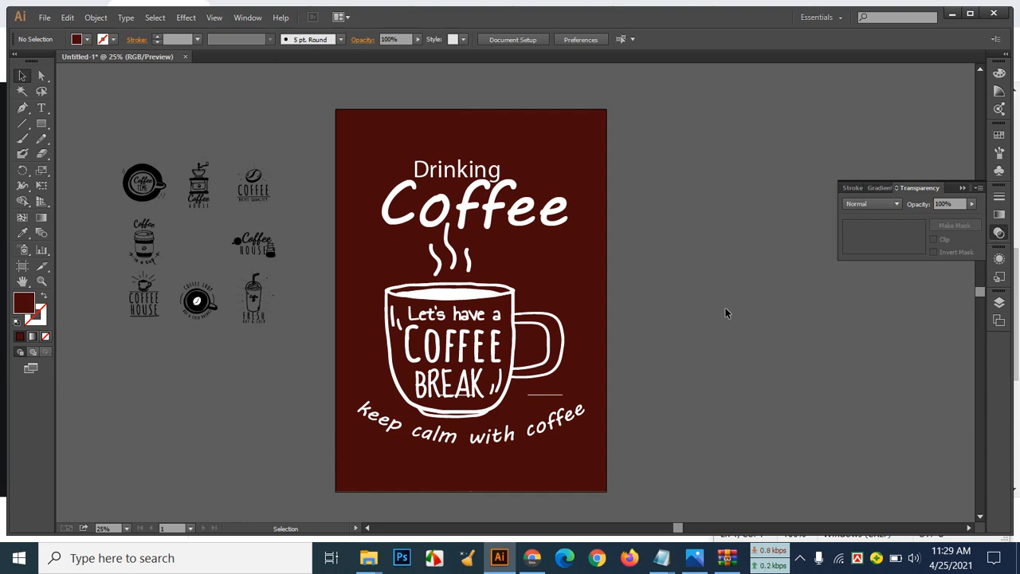
Ungroup the white coffee artwork and delete the stray short line beneath the cup's handle
{"action": "left_click", "coordinate": [548, 396]}
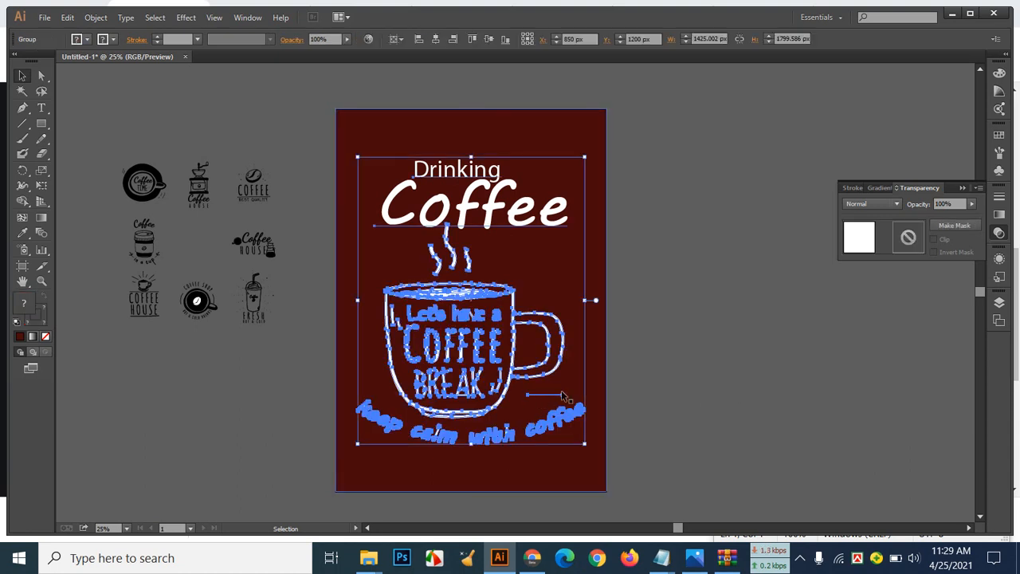
{"action": "right_click", "coordinate": [458, 351]}
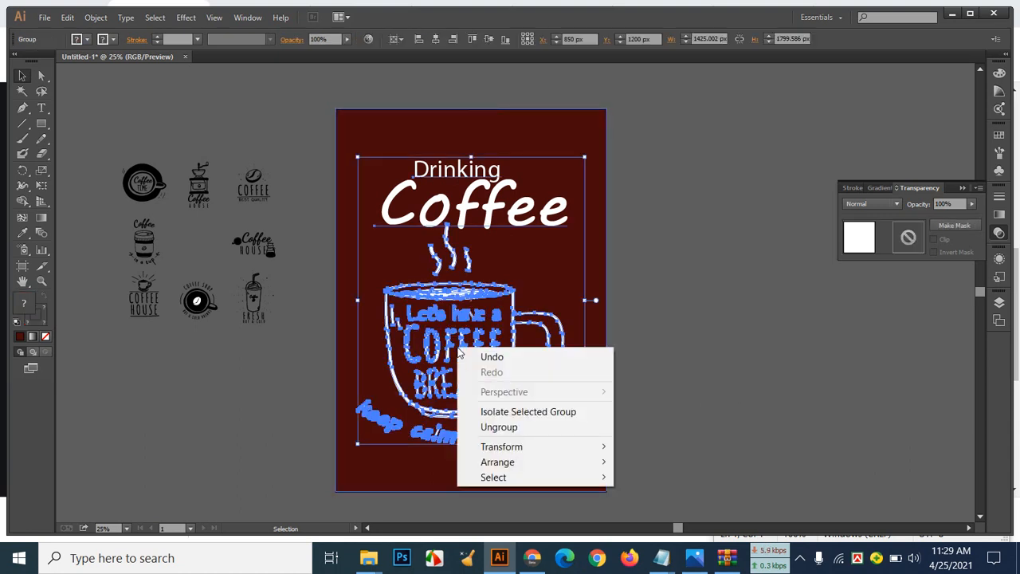
{"action": "left_click", "coordinate": [501, 428]}
{"action": "left_click", "coordinate": [690, 393]}
{"action": "left_click", "coordinate": [558, 393]}
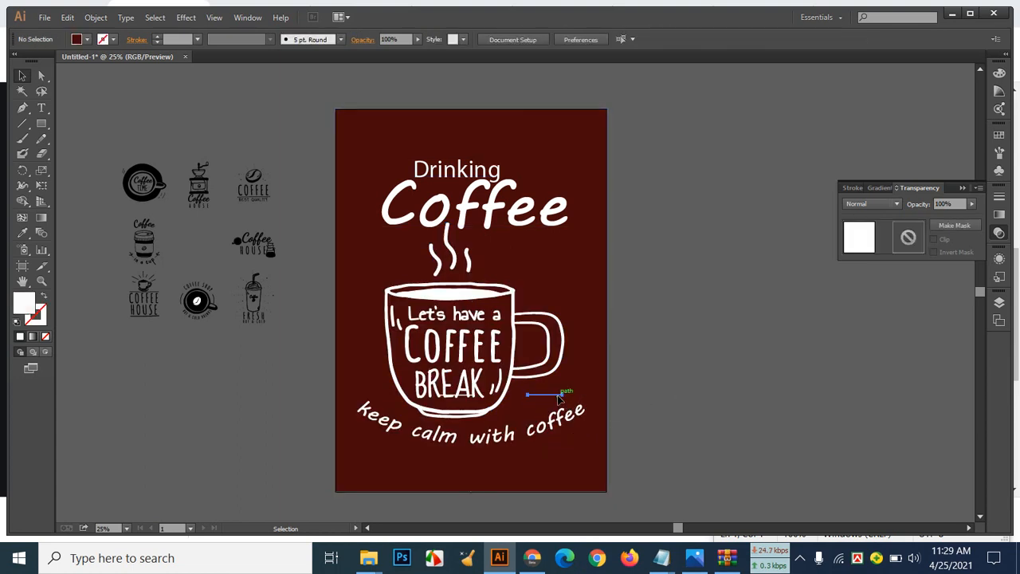
{"action": "left_click", "coordinate": [558, 401]}
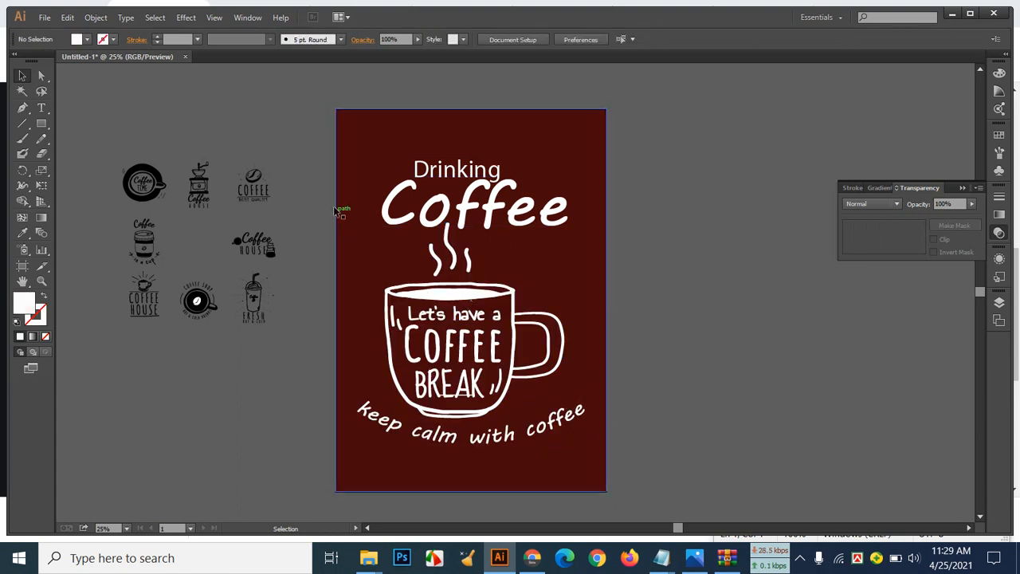
{"action": "left_click", "coordinate": [371, 146]}
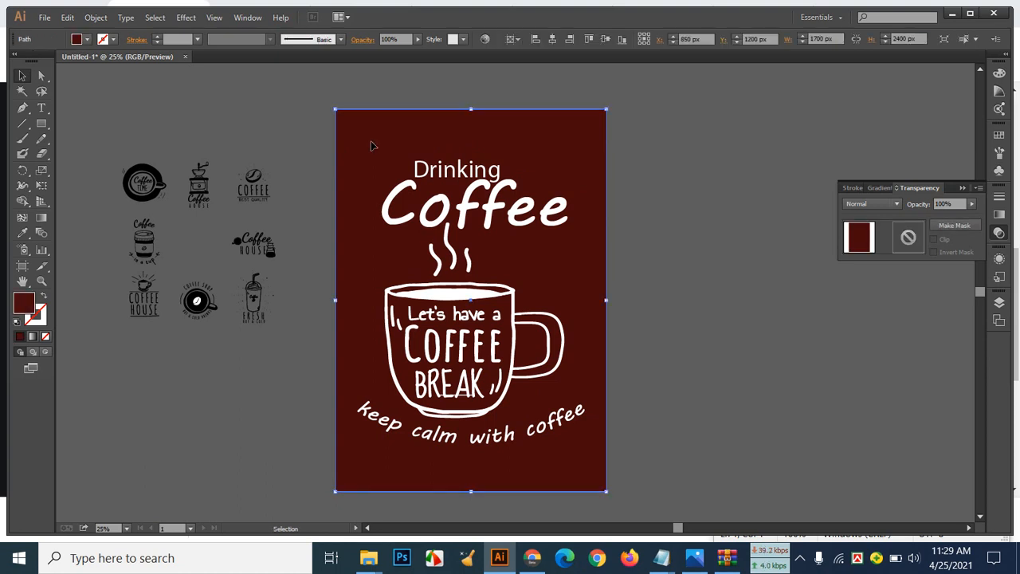
{"action": "left_click", "coordinate": [709, 212]}
{"action": "left_click_drag", "start_coordinate": [413, 190], "coordinate": [496, 342]}
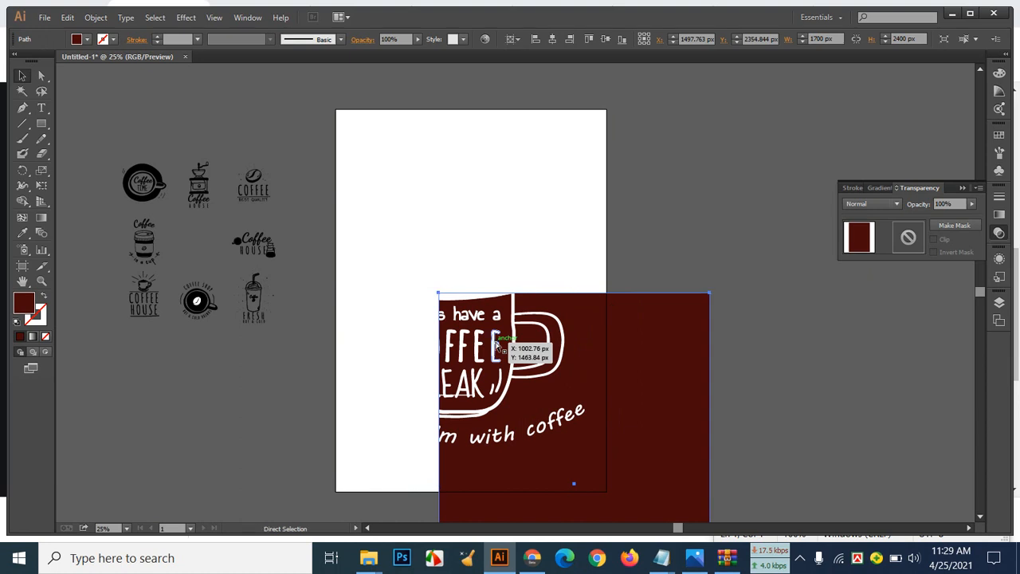
{"action": "key", "text": "ctrl+z"}
Group the Drinking Coffee lettering, the cup drawing and the curved slogan, leaving out the background rectangle
{"action": "key", "text": "ctrl+shift+a"}
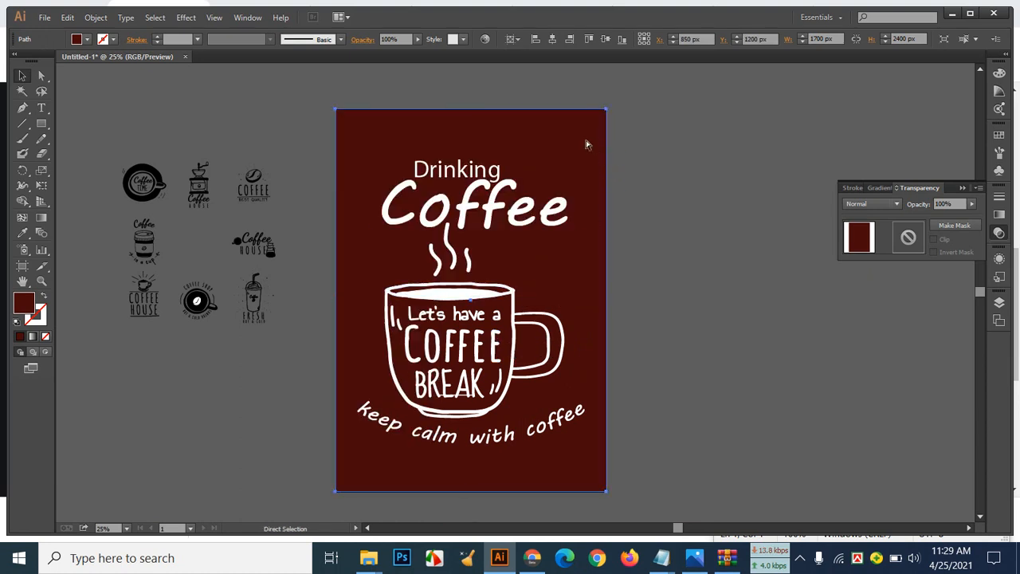
{"action": "left_click_drag", "start_coordinate": [376, 153], "coordinate": [583, 444]}
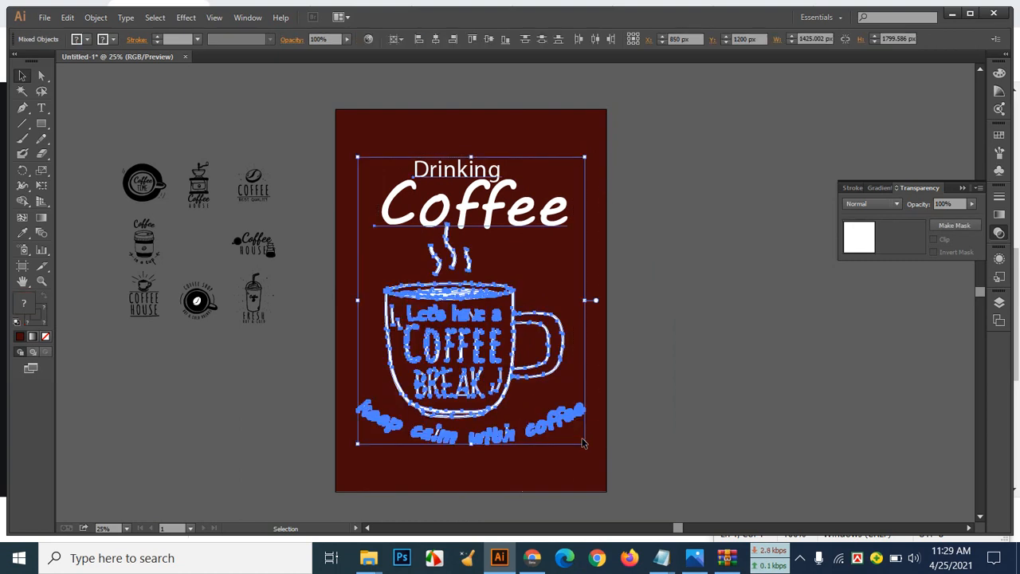
{"action": "key", "text": "ctrl+g"}
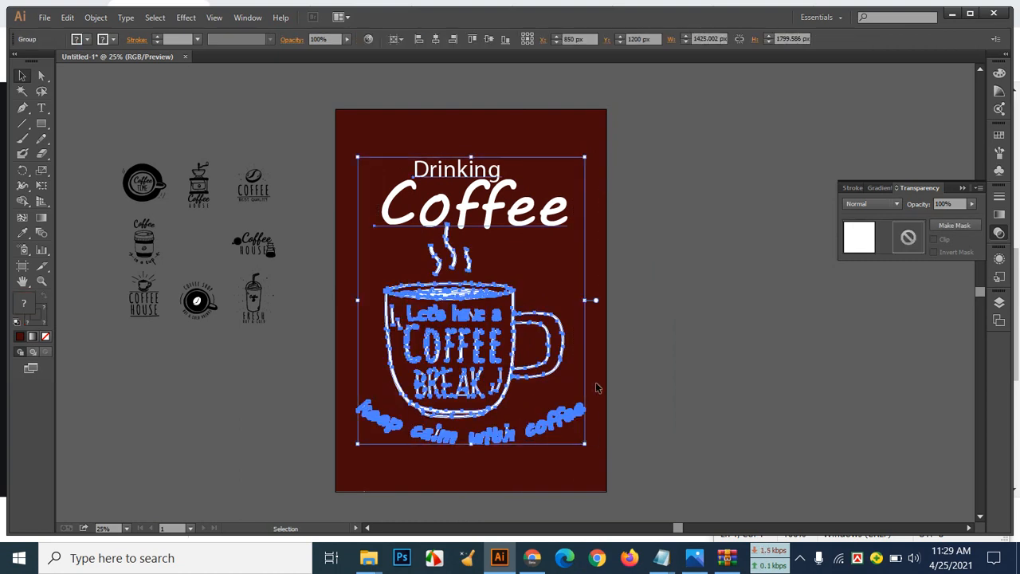
Set up an export of the design with the file name Coffee 1 and the JPEG format
{"action": "left_click", "coordinate": [46, 17]}
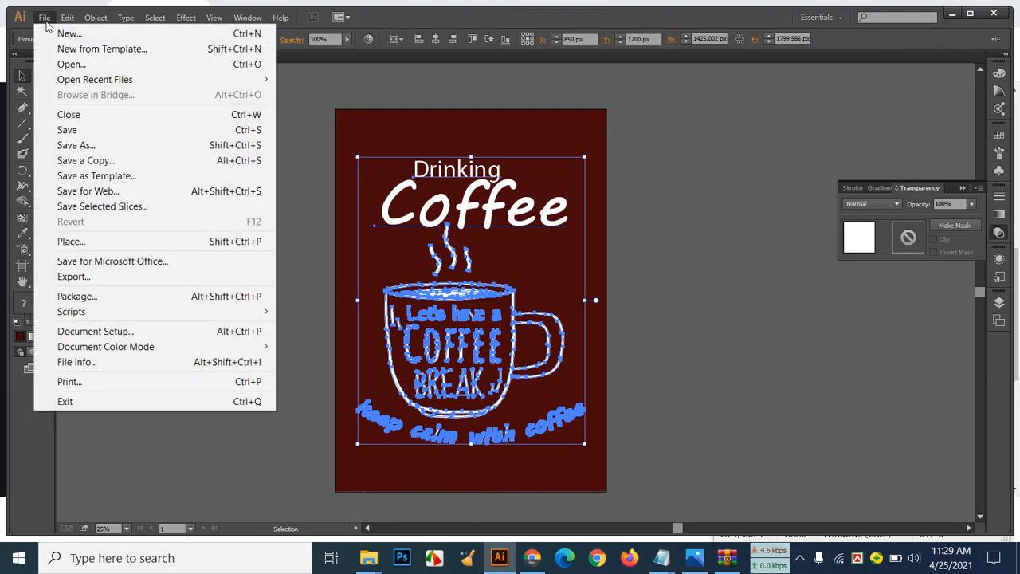
{"action": "left_click", "coordinate": [97, 279]}
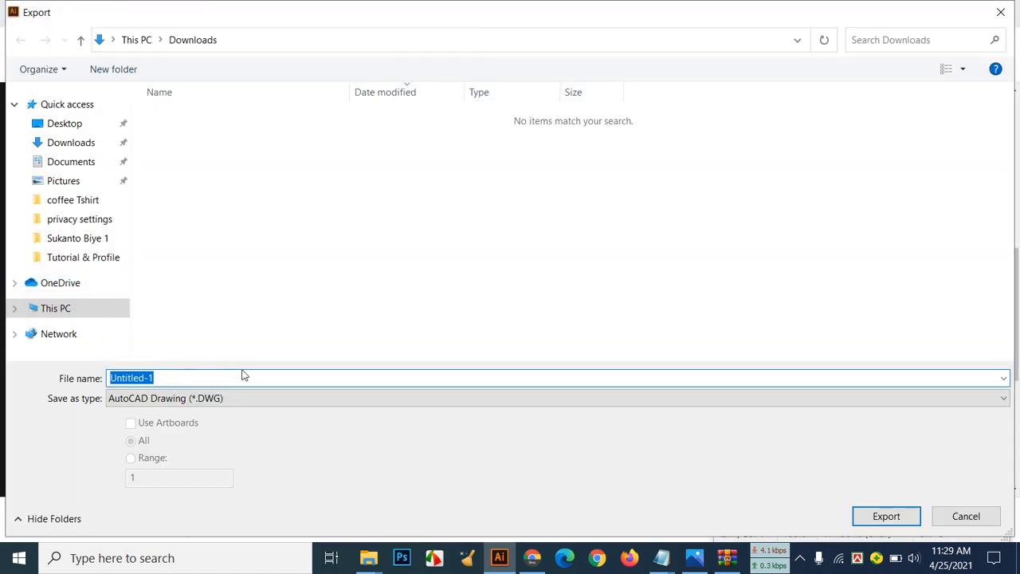
{"action": "type", "text": "Co"}
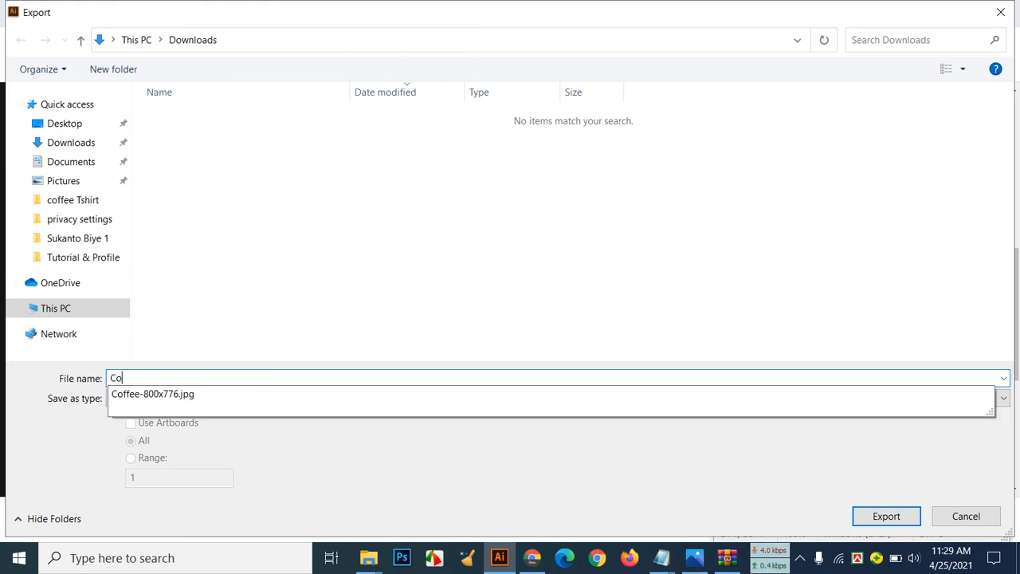
{"action": "type", "text": "ffee 1"}
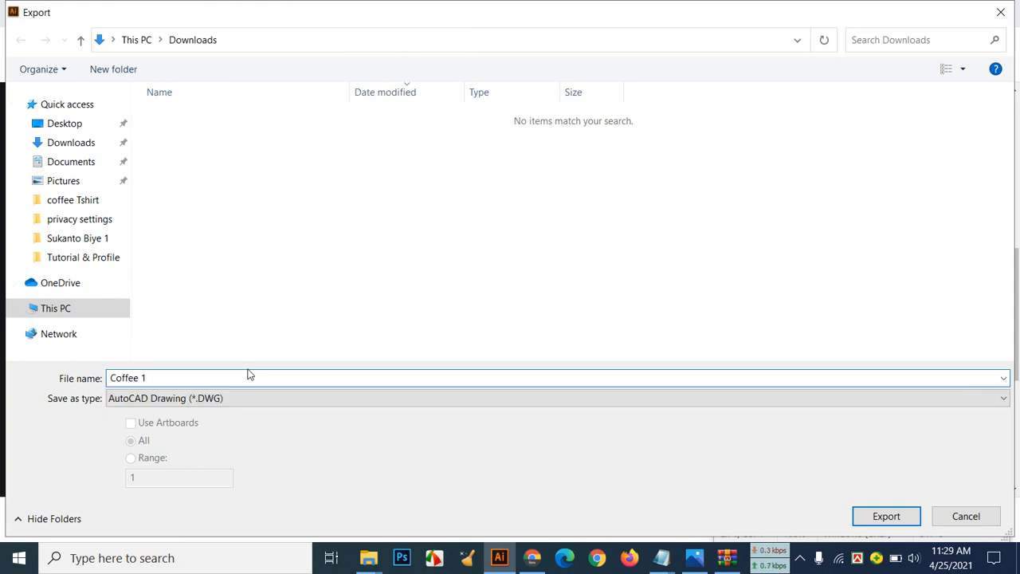
{"action": "left_click", "coordinate": [228, 400]}
{"action": "left_click", "coordinate": [201, 298]}
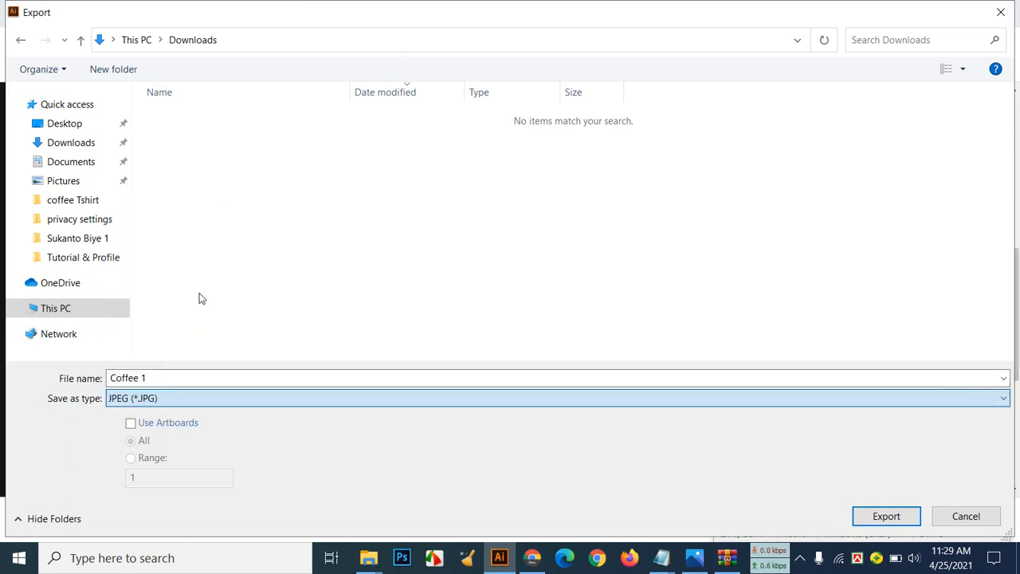
Export into the coffee Tshirt folder on the Desktop, accepting RGB, quality 8 and High (300 ppi) as the JPEG options
{"action": "left_click", "coordinate": [64, 123]}
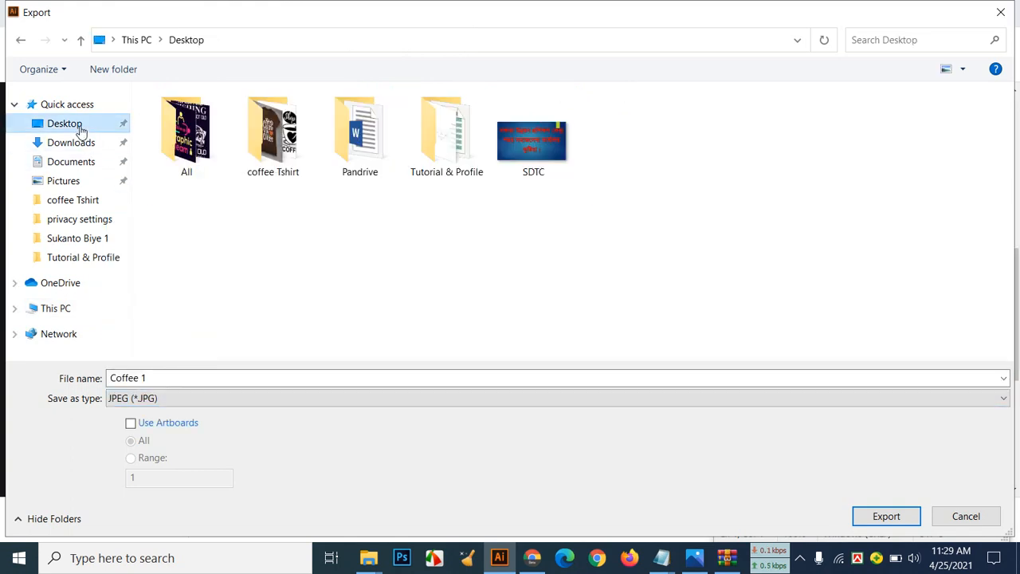
{"action": "double_click", "coordinate": [271, 132]}
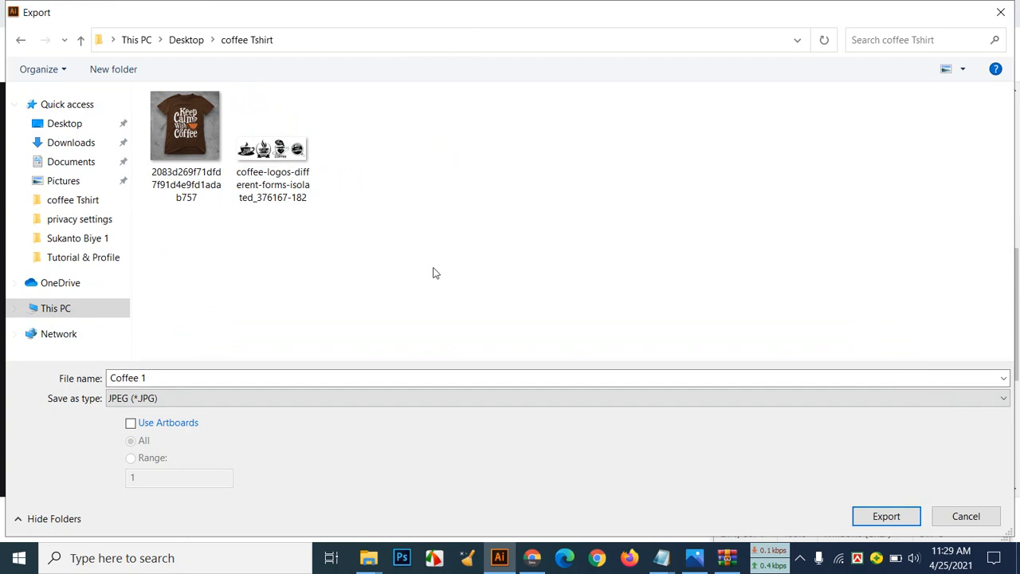
{"action": "left_click", "coordinate": [901, 518]}
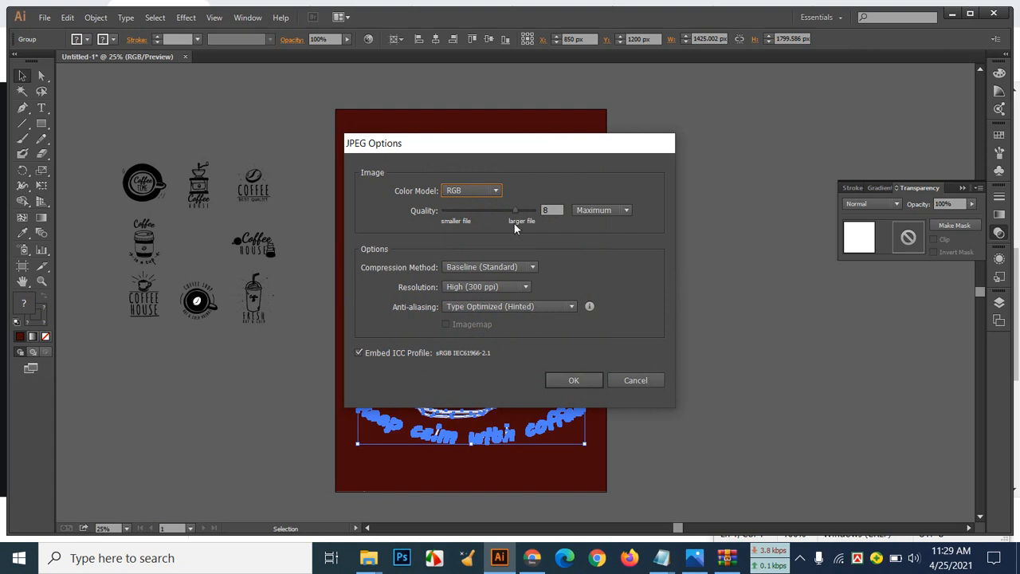
{"action": "left_click", "coordinate": [575, 383]}
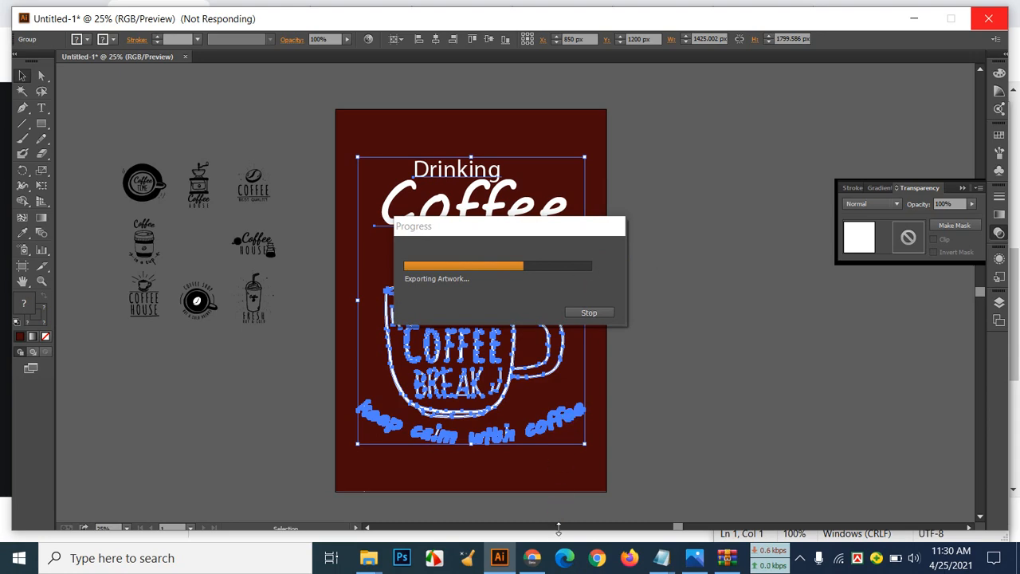
{"action": "left_click", "coordinate": [536, 558]}
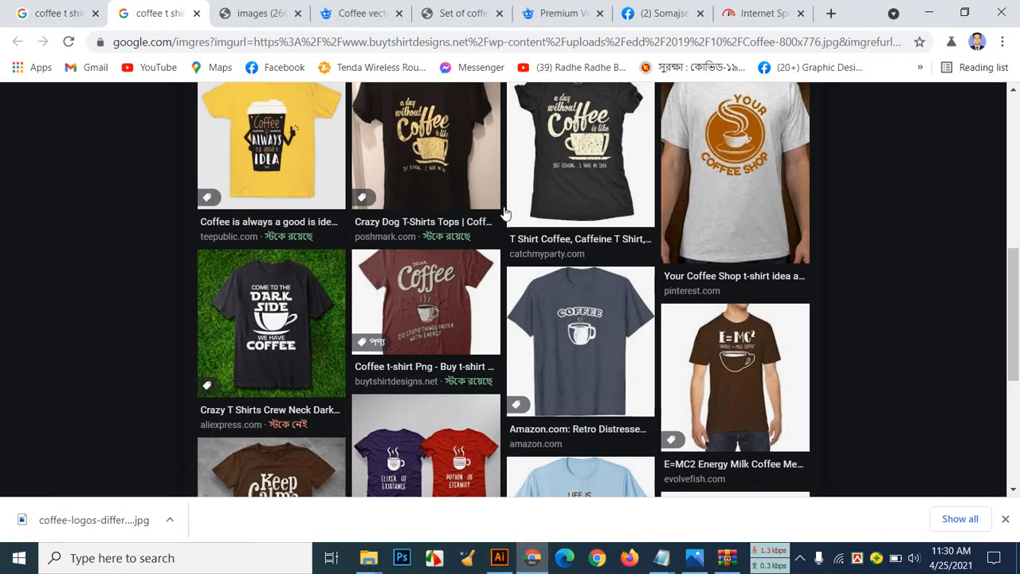
{"action": "left_click", "coordinate": [692, 559]}
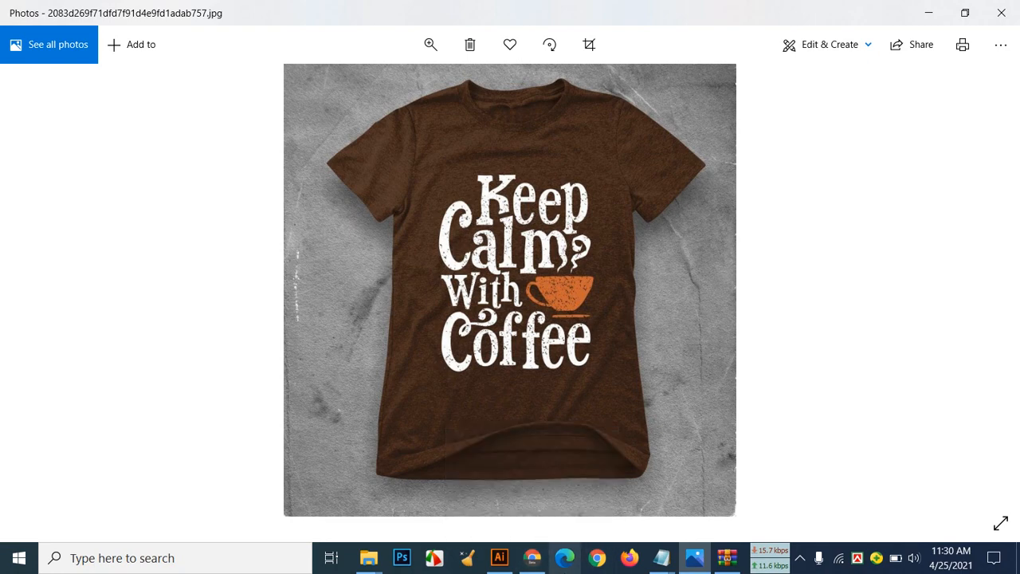
{"action": "left_click", "coordinate": [523, 560]}
Switch back to Illustrator and delete the grouped lettering and cup artwork from the maroon background
{"action": "left_click", "coordinate": [510, 562]}
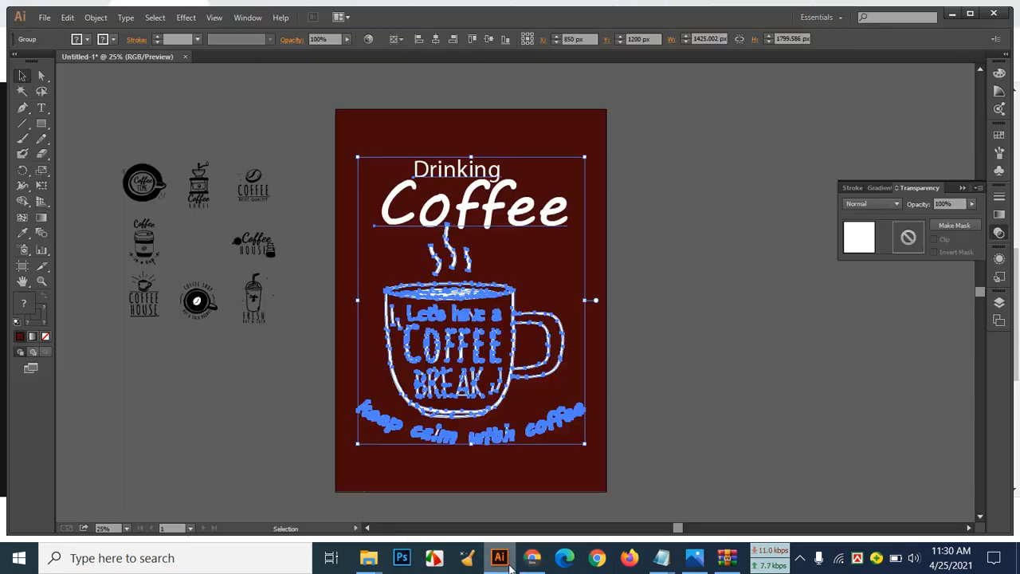
{"action": "left_click", "coordinate": [651, 437]}
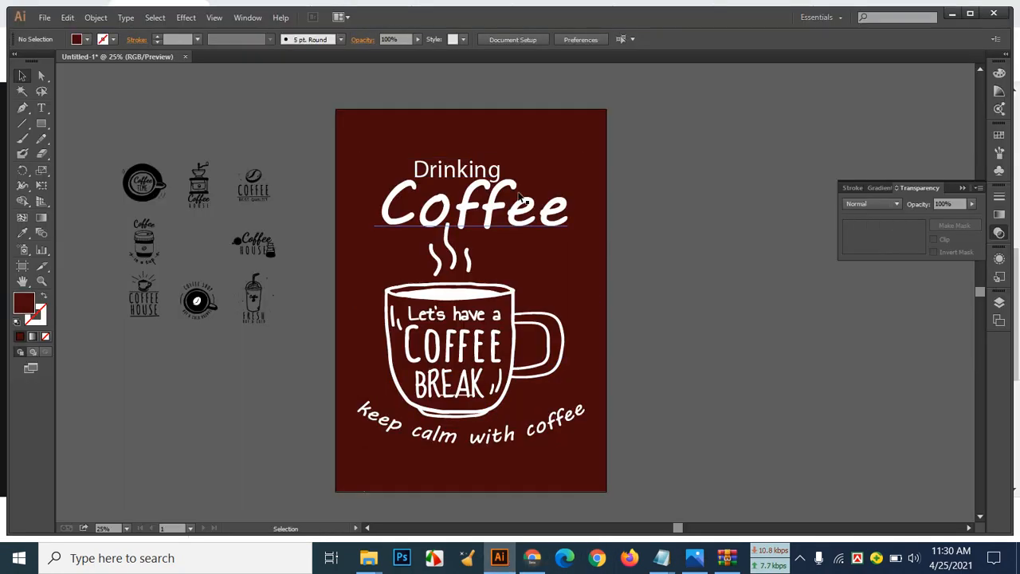
{"action": "left_click_drag", "start_coordinate": [473, 171], "coordinate": [490, 297]}
{"action": "key", "text": "Delete"}
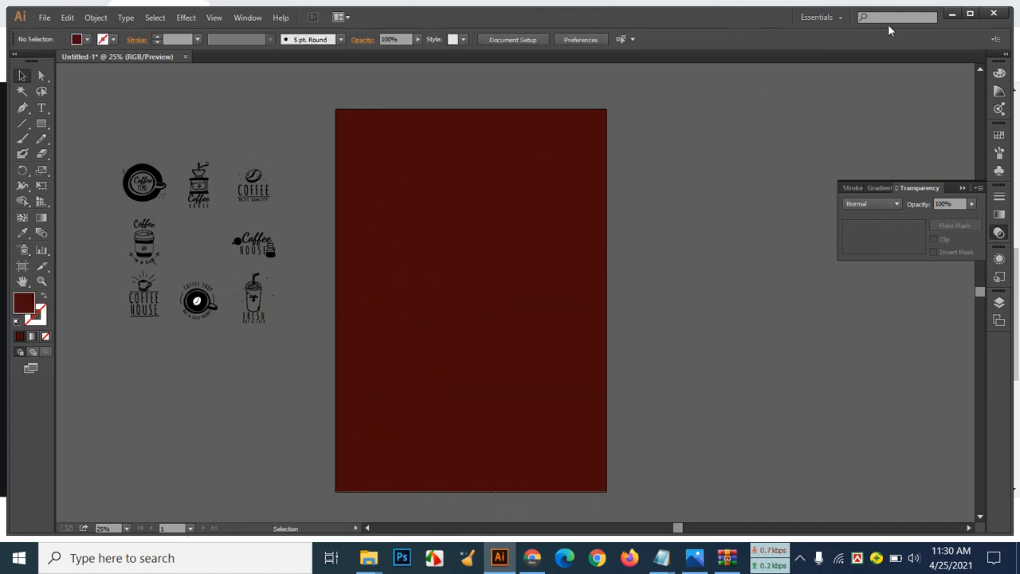
Minimize the Illustrator, Chrome, Photos and Downloads windows and close the set-of-coffee-shop-logos-vector.zip archive
{"action": "left_click", "coordinate": [971, 16]}
{"action": "left_click", "coordinate": [951, 10]}
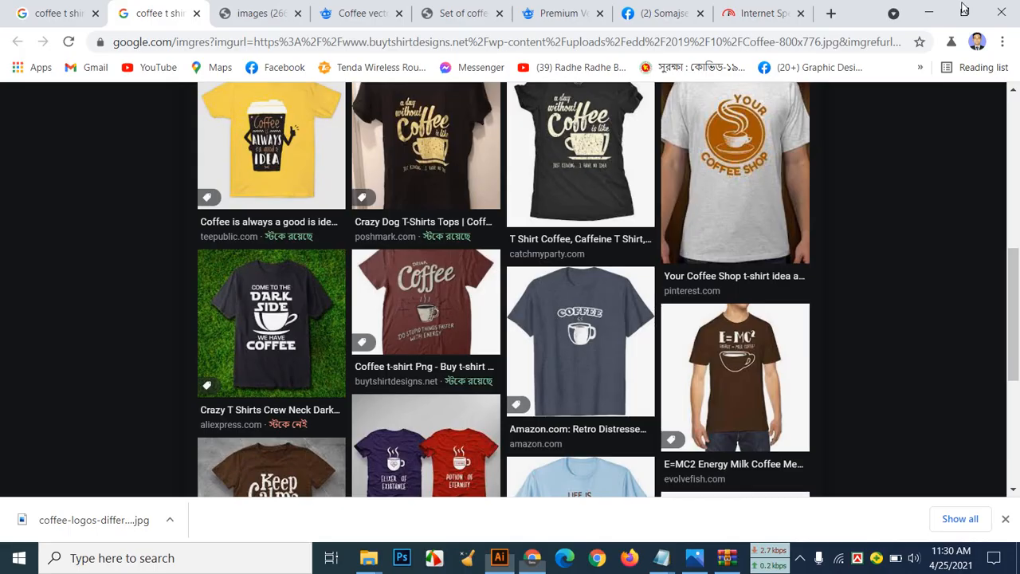
{"action": "left_click", "coordinate": [932, 12]}
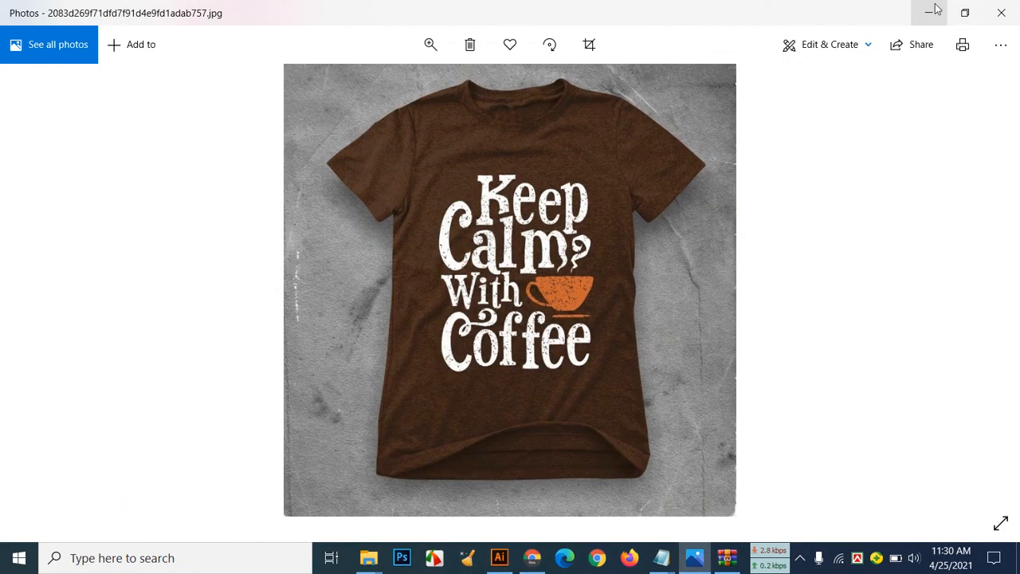
{"action": "left_click", "coordinate": [928, 13]}
{"action": "left_click", "coordinate": [683, 148]}
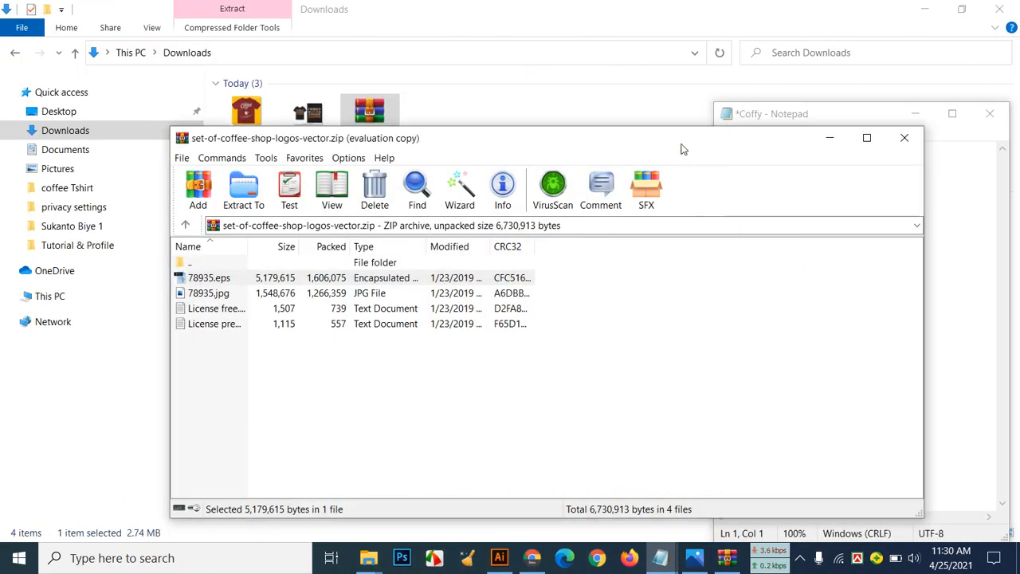
{"action": "left_click", "coordinate": [903, 139]}
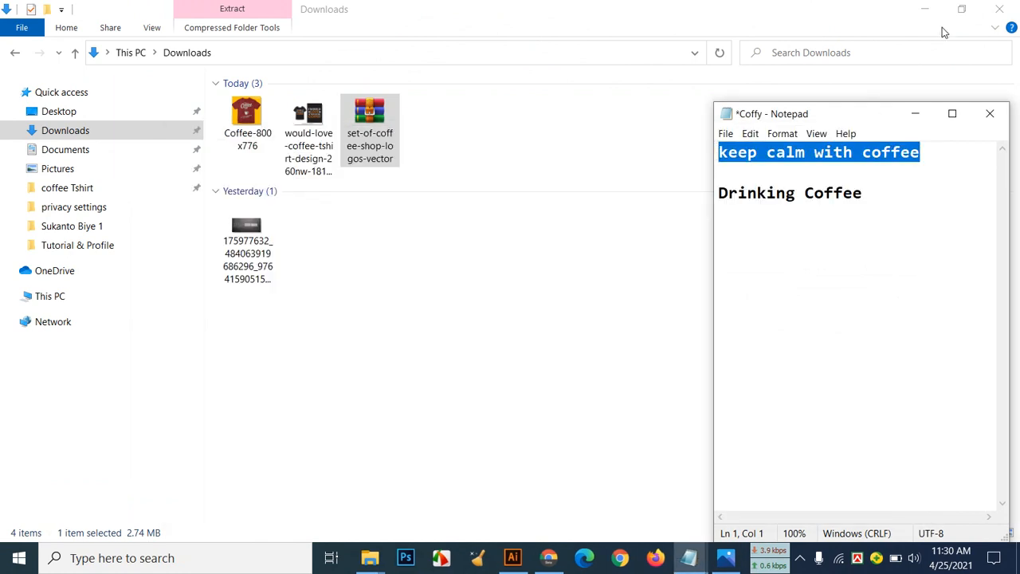
{"action": "left_click", "coordinate": [925, 10]}
View the exported Coffee 1 image from the desktop's coffee Tshirt folder and return to Illustrator
{"action": "double_click", "coordinate": [89, 460]}
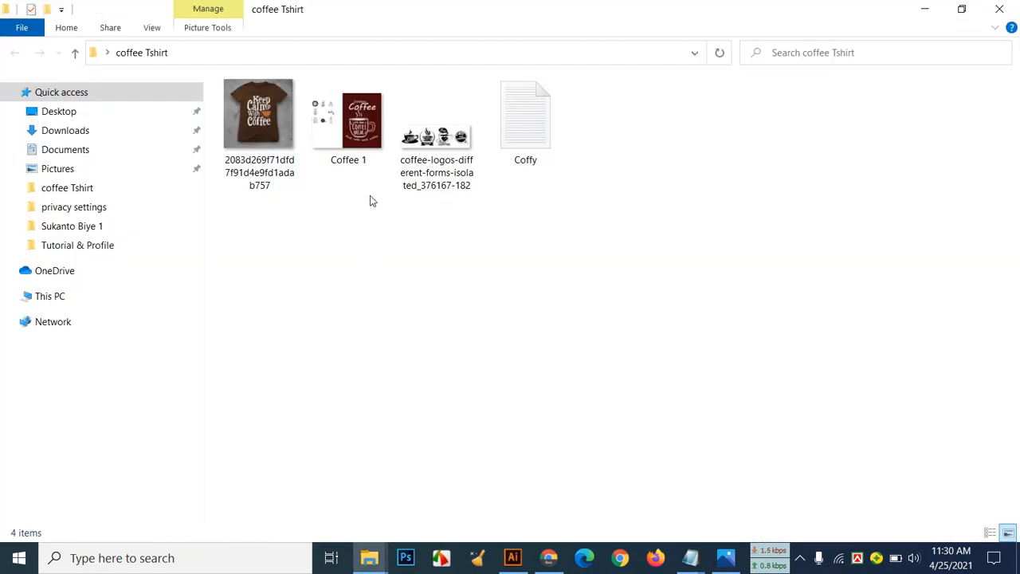
{"action": "double_click", "coordinate": [367, 156]}
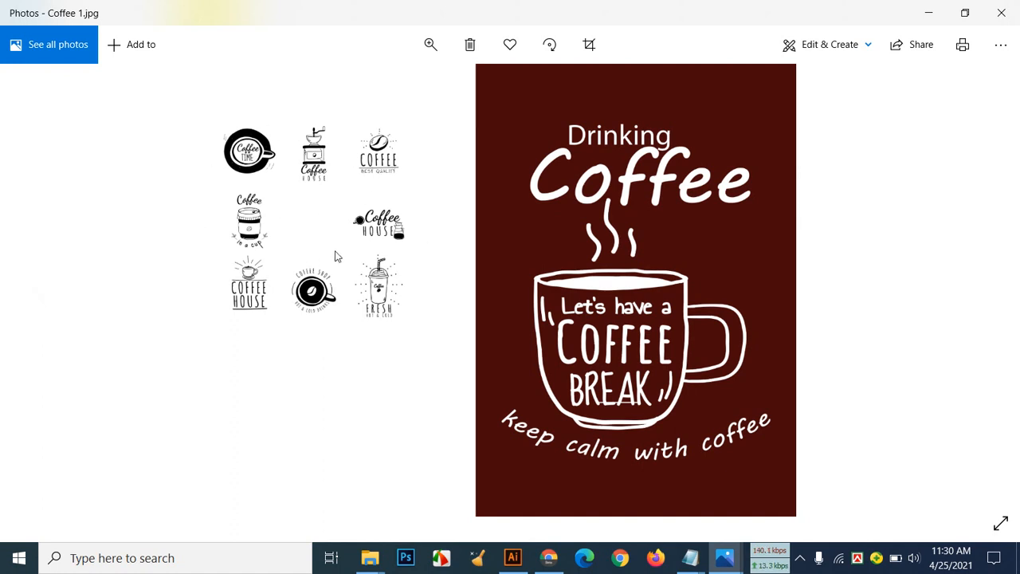
{"action": "left_click", "coordinate": [529, 553]}
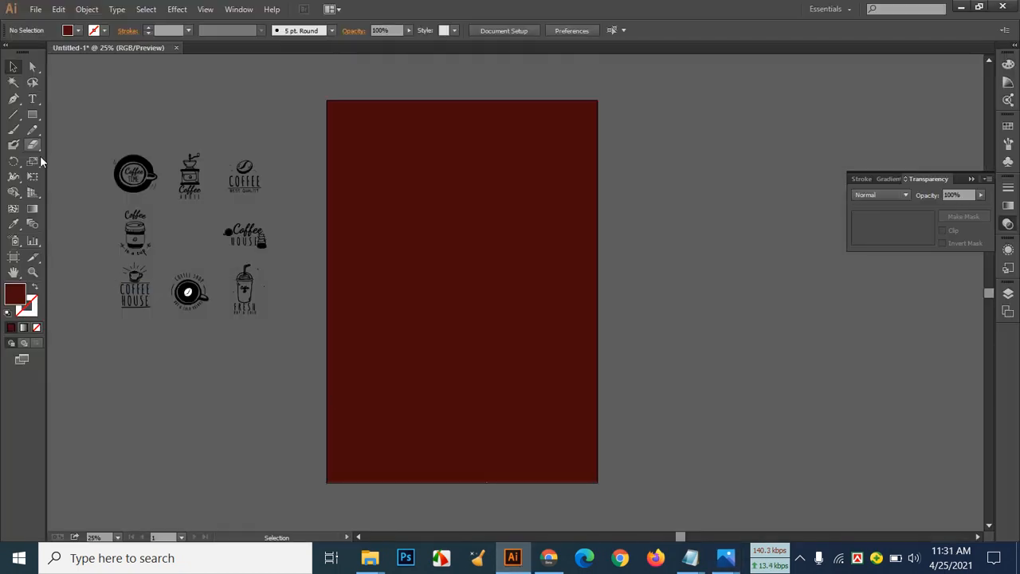
Export the maroon artboard as a JPEG over Coffee 1 using all artboards, with RGB, quality 10 and High (300 ppi)
{"action": "left_click", "coordinate": [36, 10]}
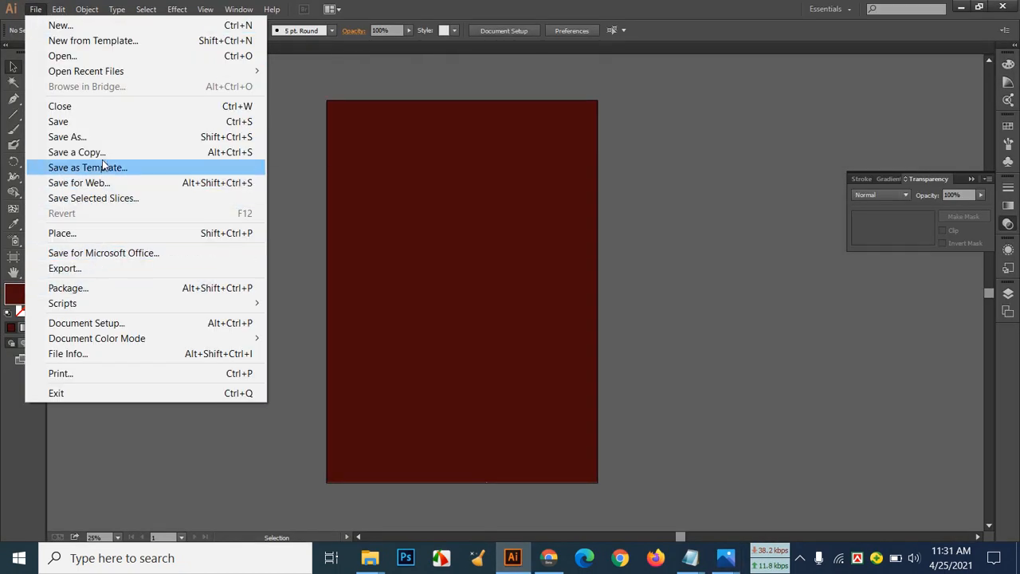
{"action": "left_click", "coordinate": [81, 268]}
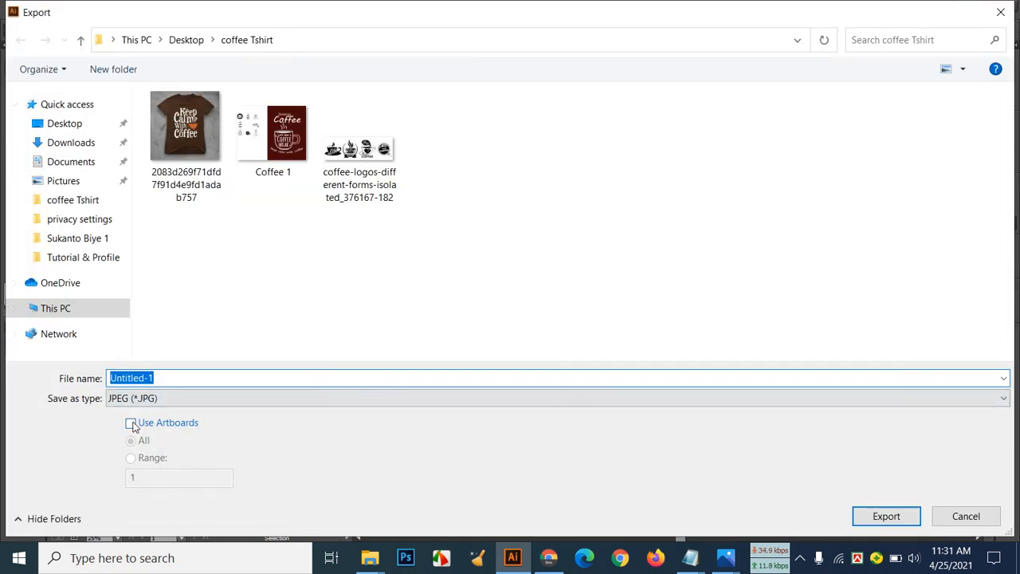
{"action": "left_click", "coordinate": [132, 423]}
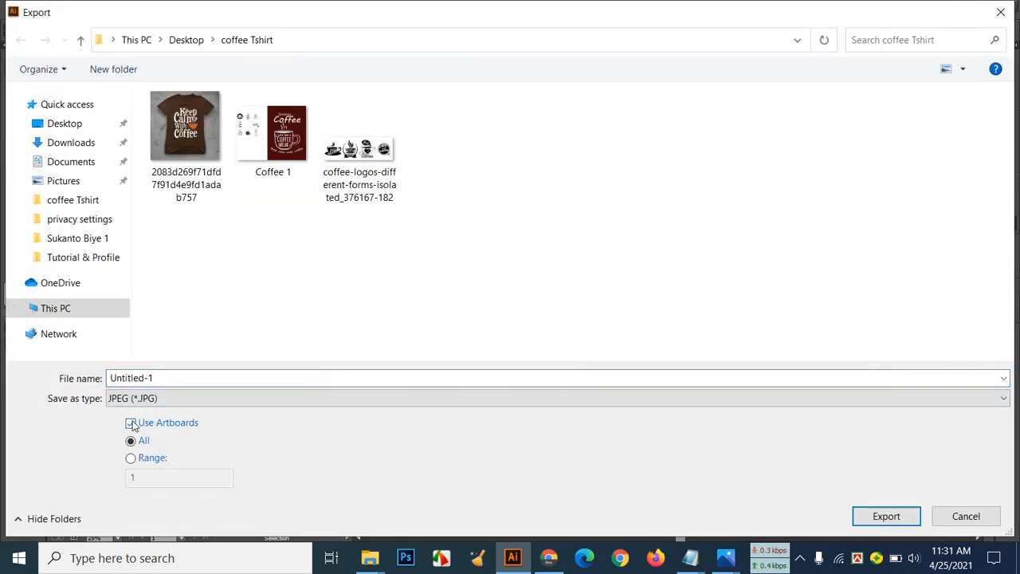
{"action": "left_click", "coordinate": [289, 127]}
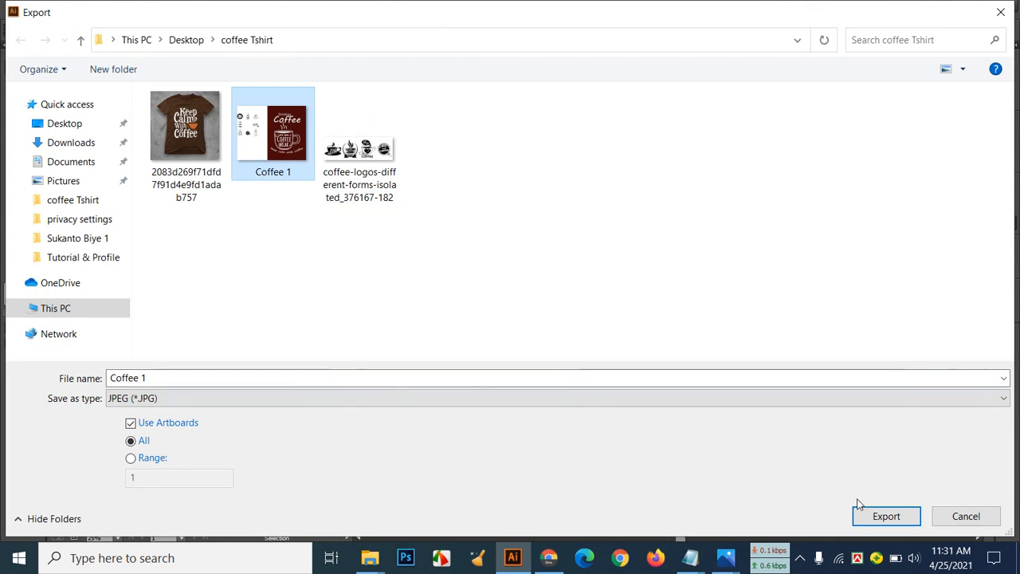
{"action": "left_click", "coordinate": [877, 514]}
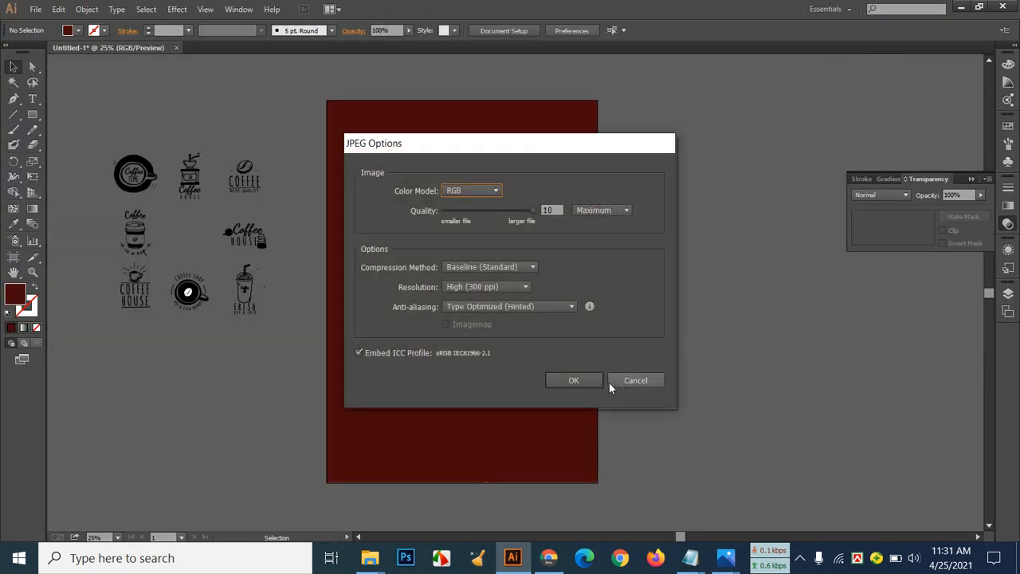
{"action": "left_click", "coordinate": [598, 380]}
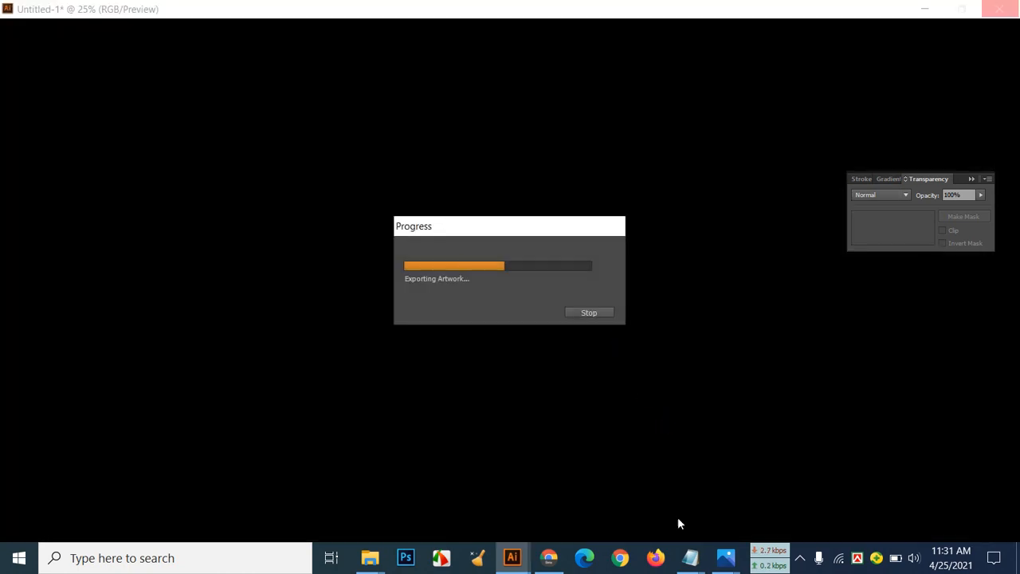
Examine the Keep Calm With Coffee T-shirt reference photo and the slogans in the Coffy note, ending with the photo viewer minimized
{"action": "mouse_move", "coordinate": [731, 562]}
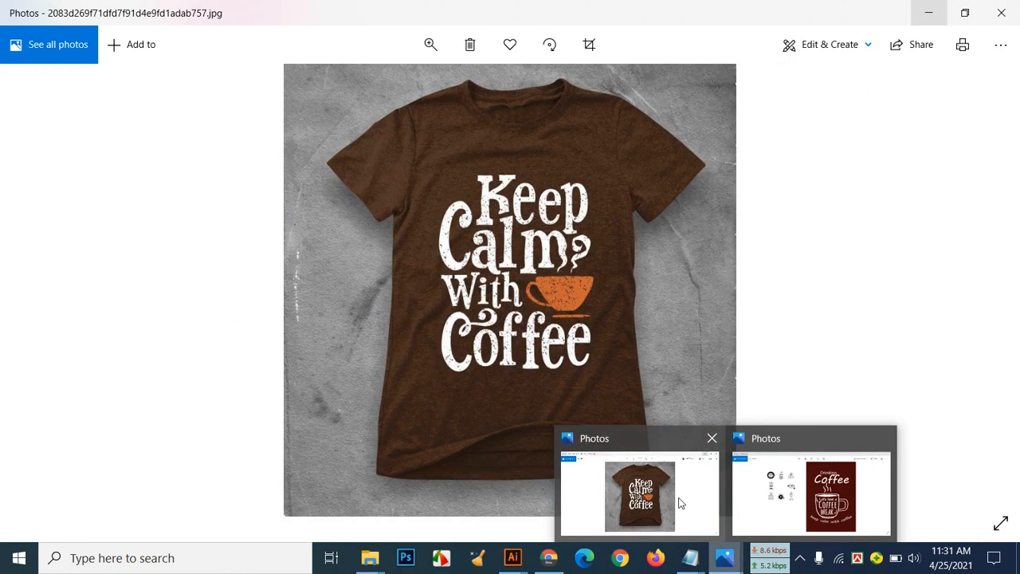
{"action": "left_click", "coordinate": [677, 501]}
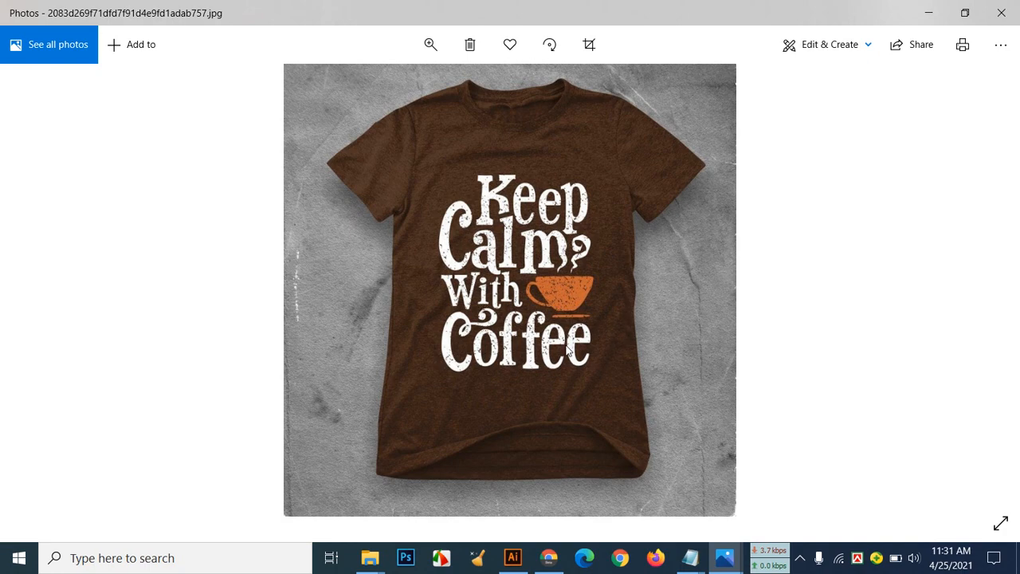
{"action": "left_click", "coordinate": [512, 558]}
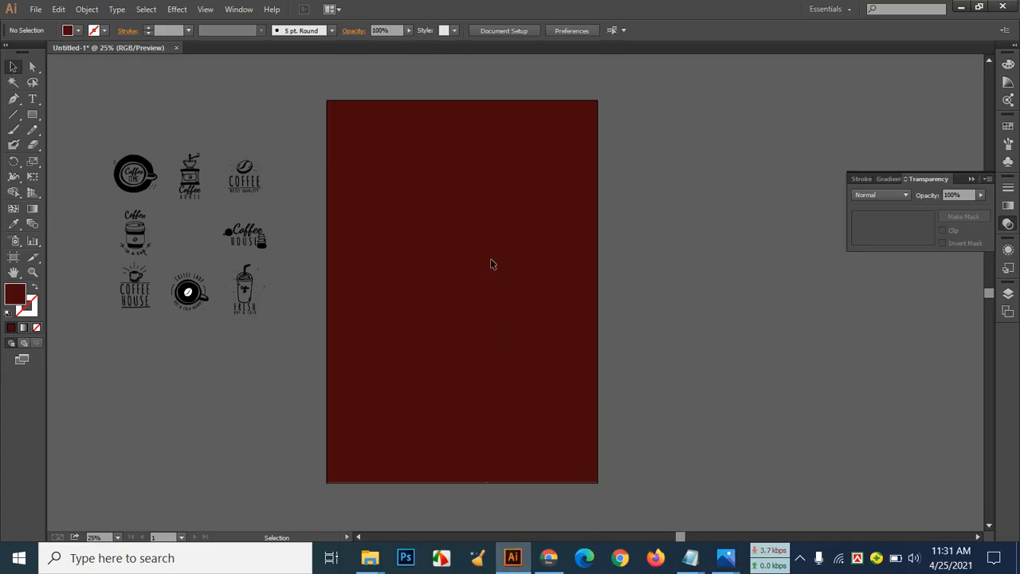
{"action": "mouse_move", "coordinate": [691, 560]}
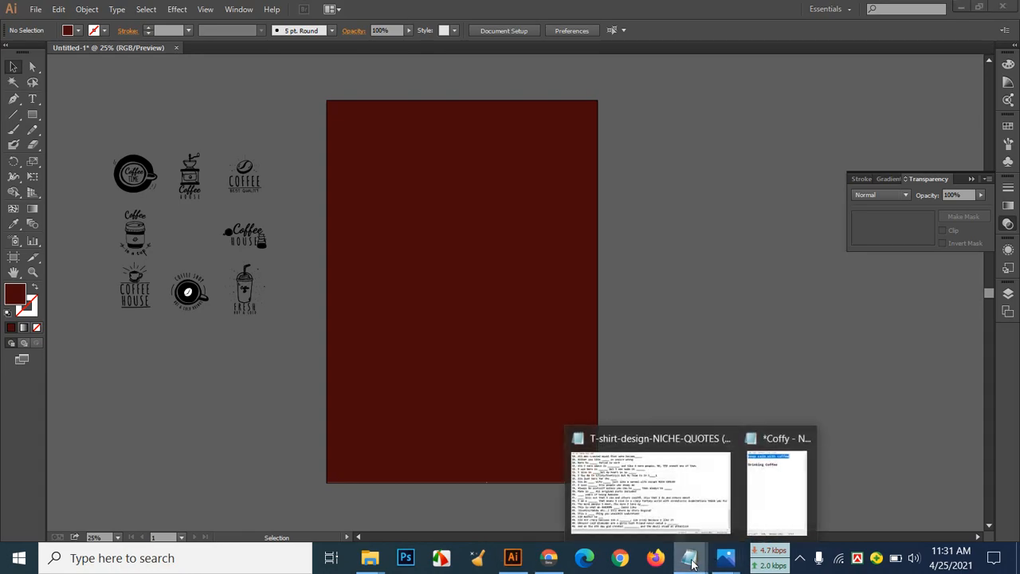
{"action": "left_click", "coordinate": [759, 490]}
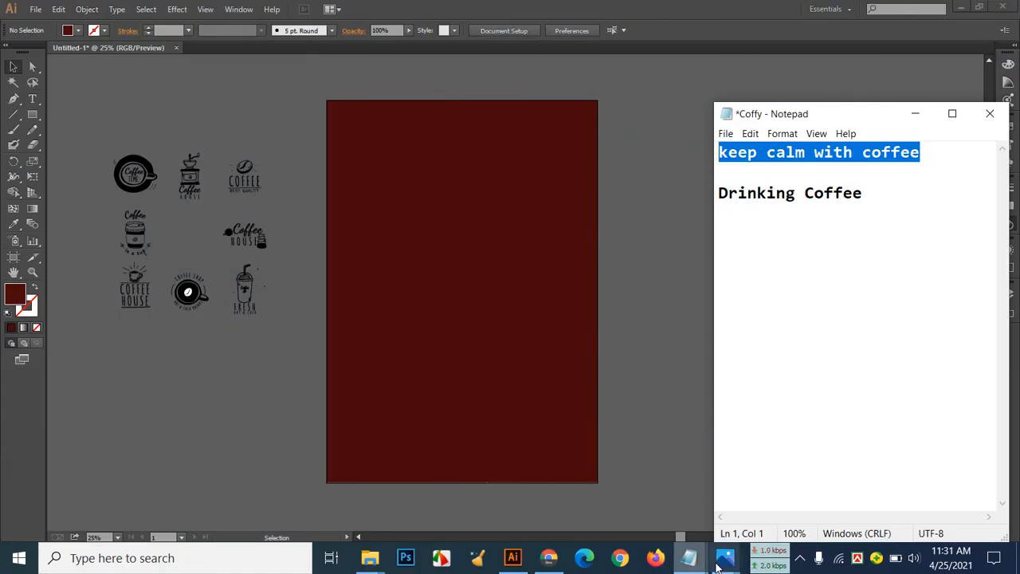
{"action": "mouse_move", "coordinate": [721, 562]}
{"action": "left_click", "coordinate": [675, 492]}
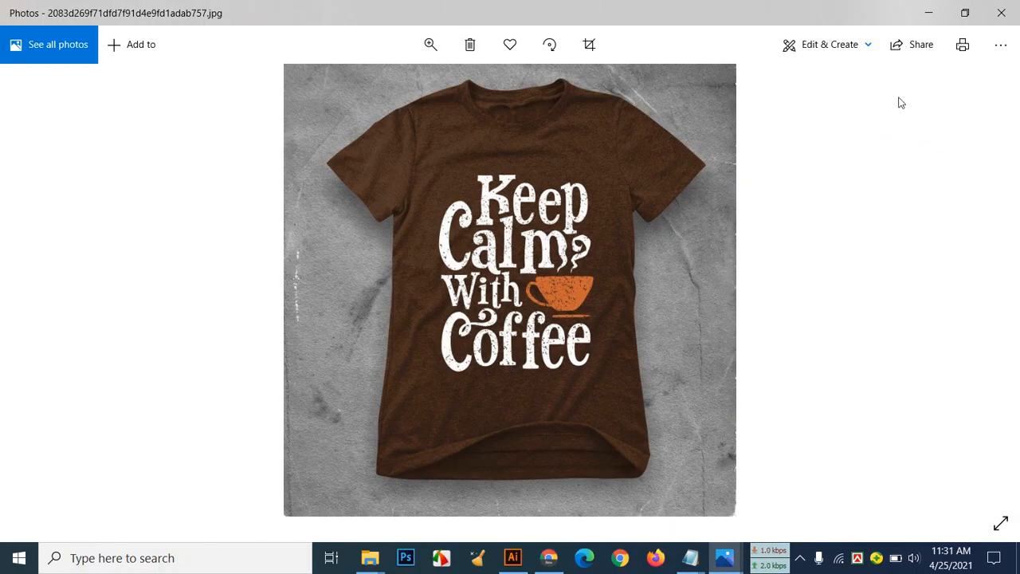
{"action": "left_click", "coordinate": [929, 13]}
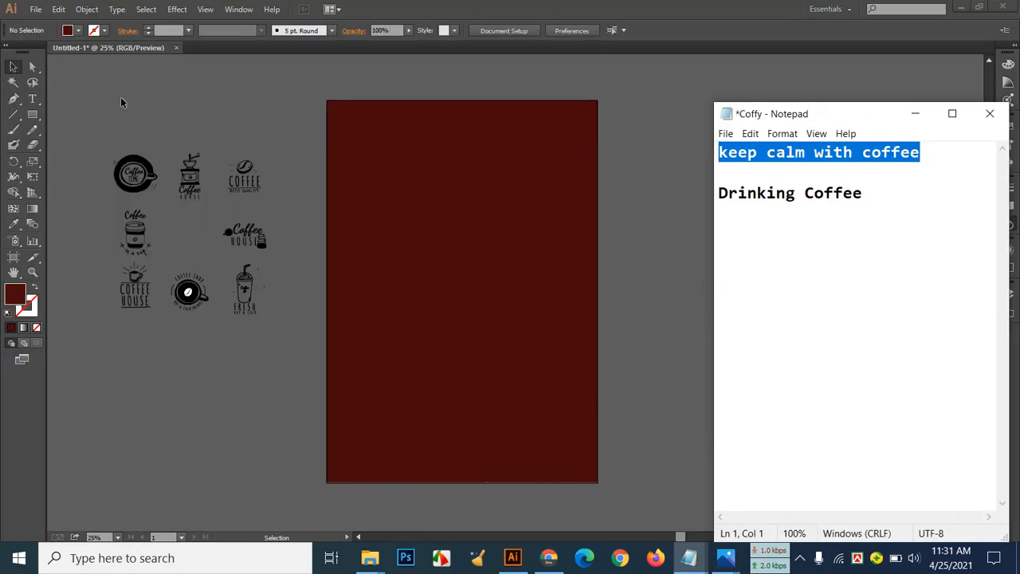
Float the Untitled-1 document, open the T-shirt reference image in its own floating window and transfer the photo beside the maroon artboard
{"action": "left_click_drag", "start_coordinate": [110, 47], "coordinate": [113, 63]}
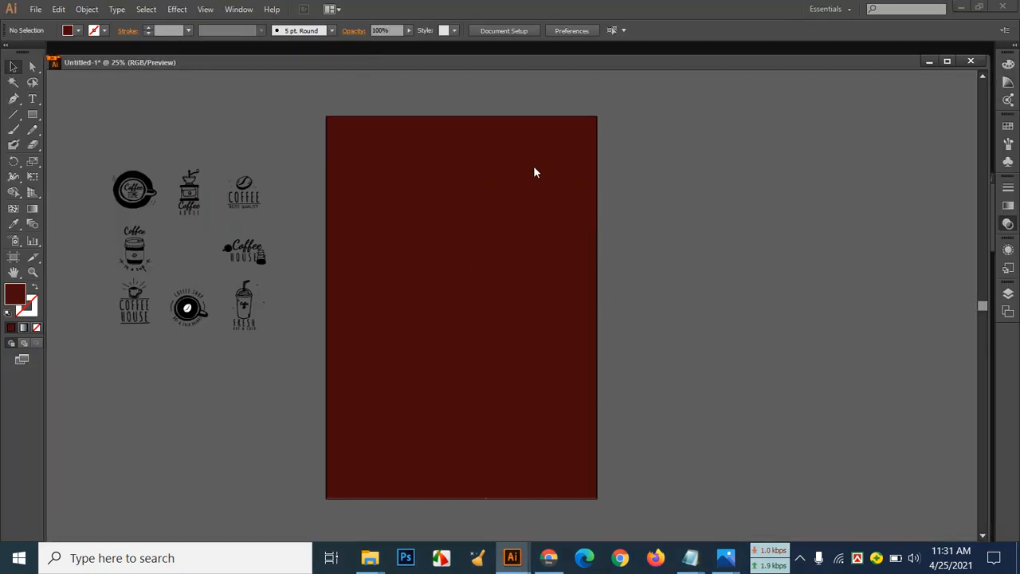
{"action": "key", "text": "ctrl+o"}
{"action": "double_click", "coordinate": [198, 137]}
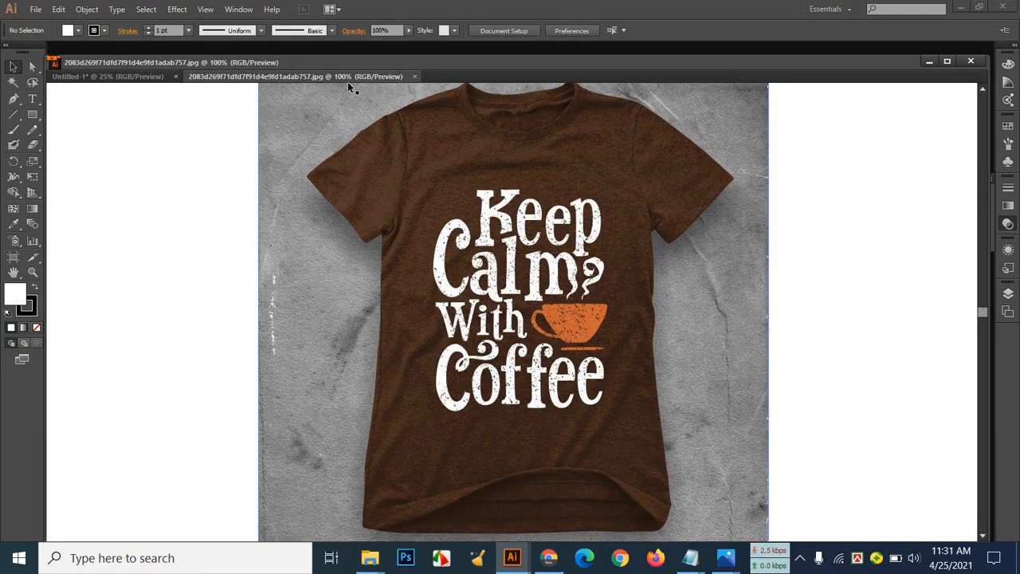
{"action": "left_click_drag", "start_coordinate": [377, 116], "coordinate": [600, 208]}
{"action": "left_click_drag", "start_coordinate": [369, 77], "coordinate": [447, 149]}
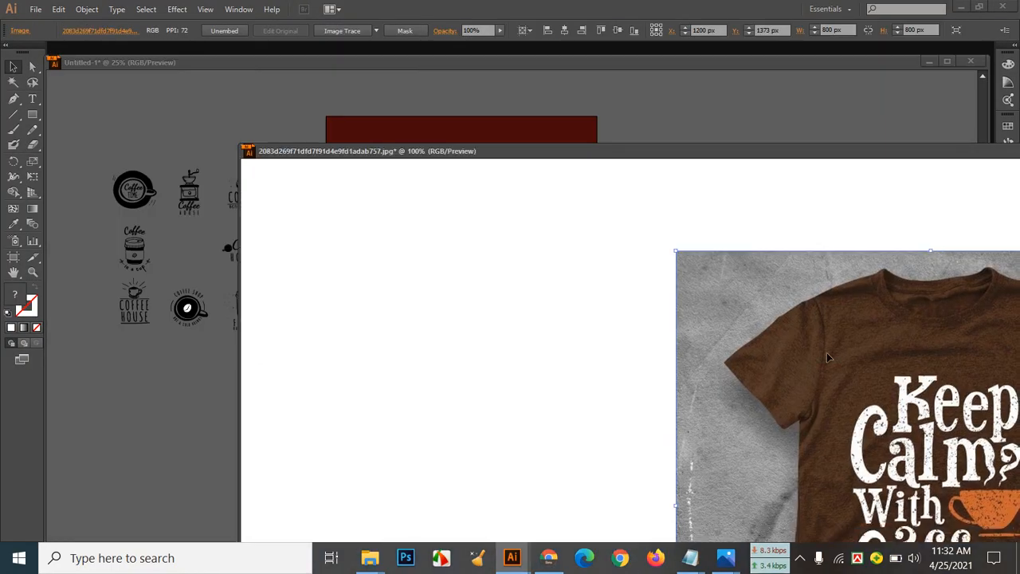
{"action": "left_click_drag", "start_coordinate": [827, 353], "coordinate": [733, 173]}
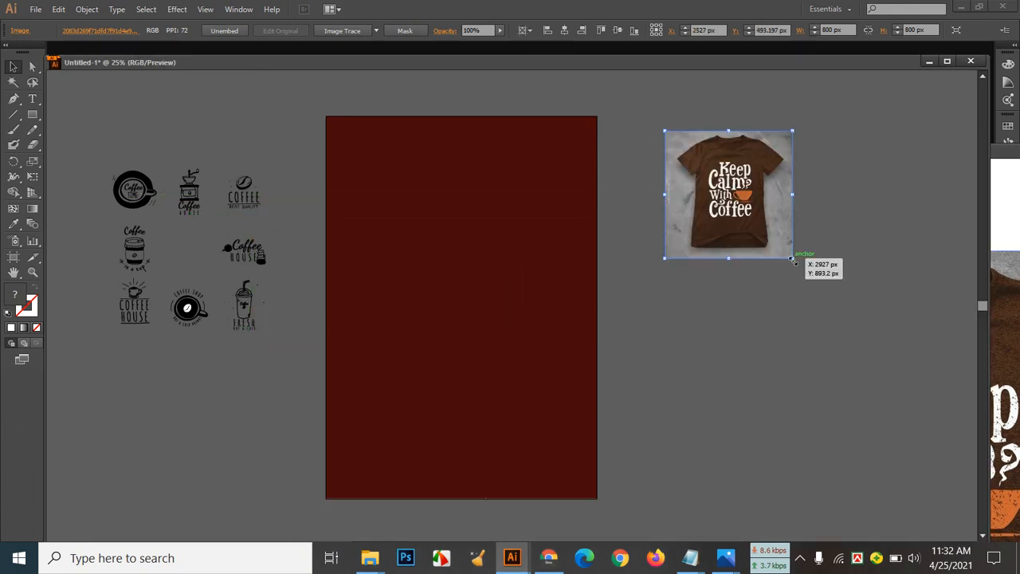
Enlarge the T-shirt photo proportionally to more than twice its size, move it close beside the artboard and deselect it
{"action": "left_click_drag", "start_coordinate": [793, 259], "coordinate": [961, 427]}
{"action": "scroll", "coordinate": [837, 411], "scroll_direction": "down", "scroll_amount": 1}
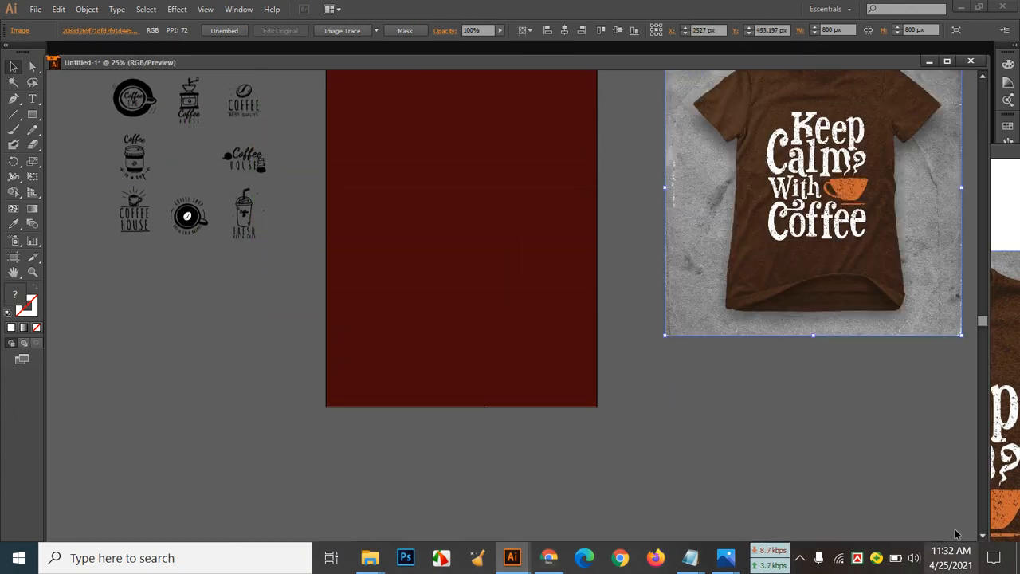
{"action": "scroll", "coordinate": [833, 407], "scroll_direction": "up", "scroll_amount": 1}
{"action": "left_click_drag", "start_coordinate": [781, 258], "coordinate": [717, 251]}
{"action": "left_click", "coordinate": [793, 447]}
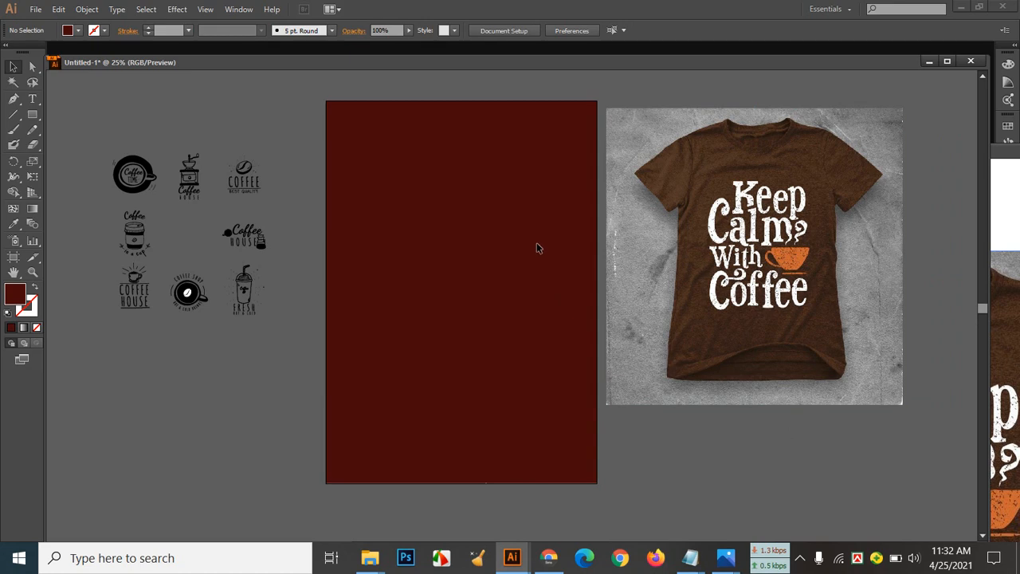
Unlock the maroon background rectangle, fill it with the brown 4C3222 sampled from the T-shirt's sleeve, and deselect it
{"action": "left_click", "coordinate": [87, 9]}
{"action": "left_click", "coordinate": [132, 104]}
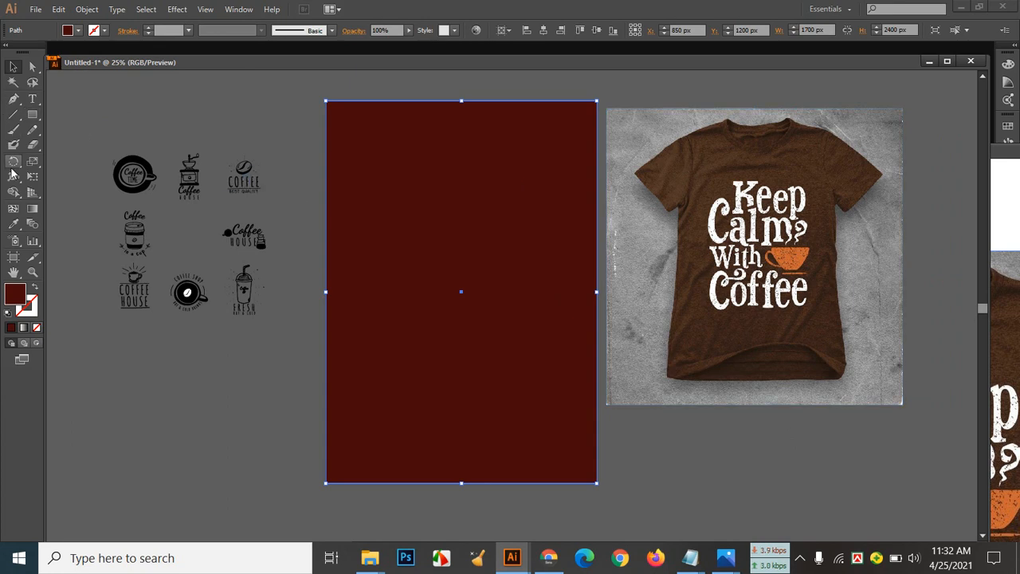
{"action": "left_click", "coordinate": [16, 225]}
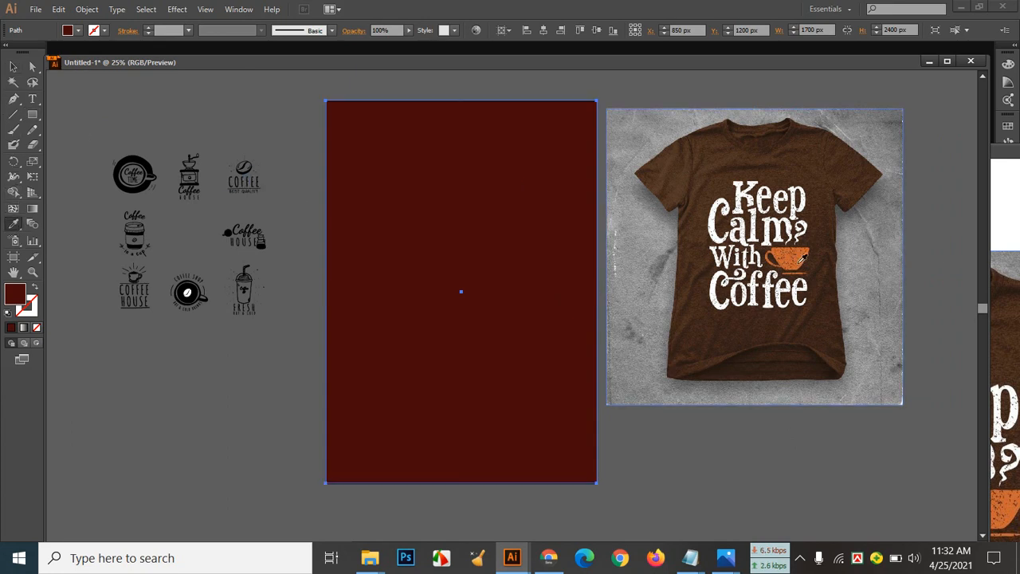
{"action": "left_click", "coordinate": [837, 156]}
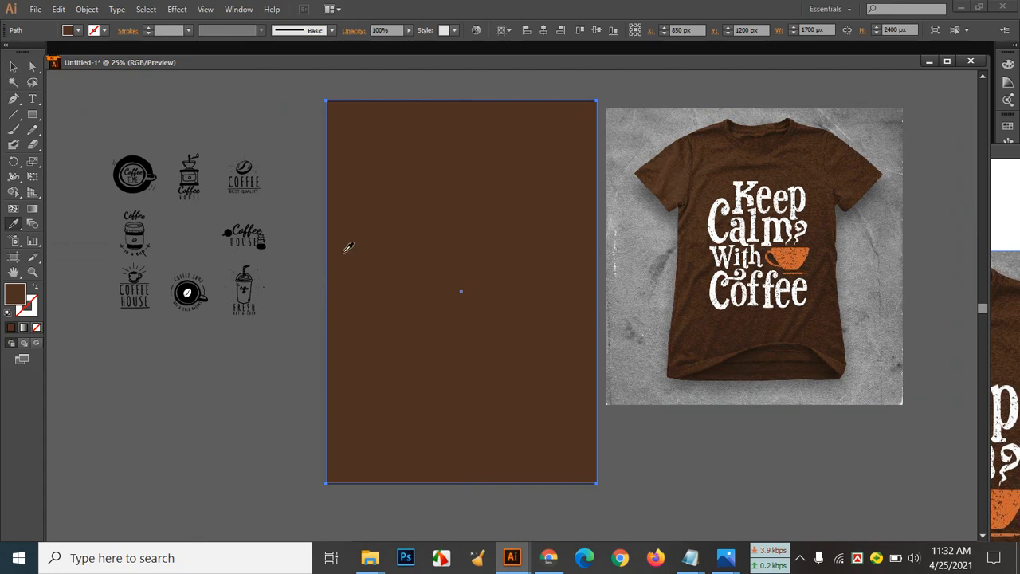
{"action": "double_click", "coordinate": [20, 297]}
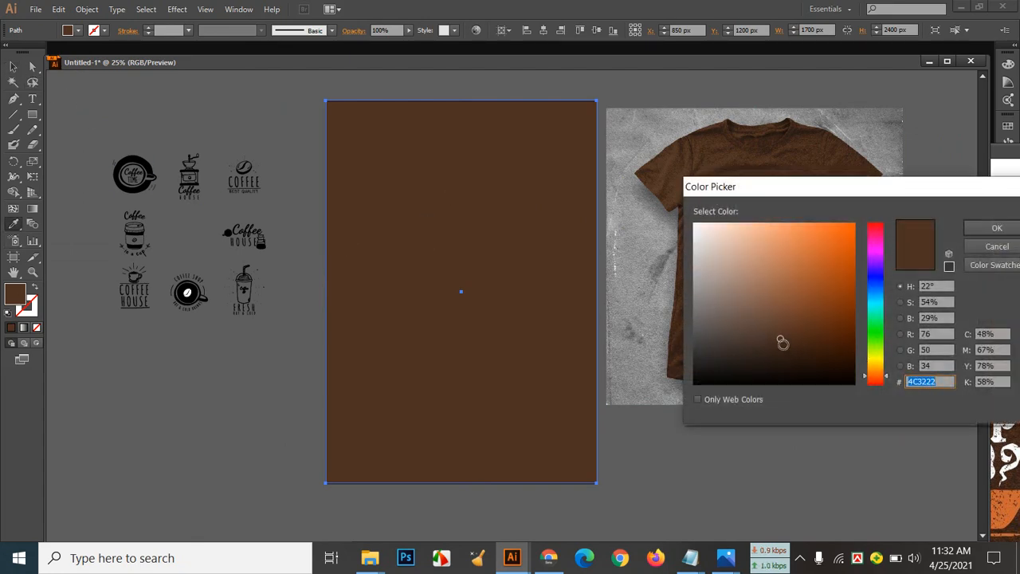
{"action": "left_click", "coordinate": [997, 228]}
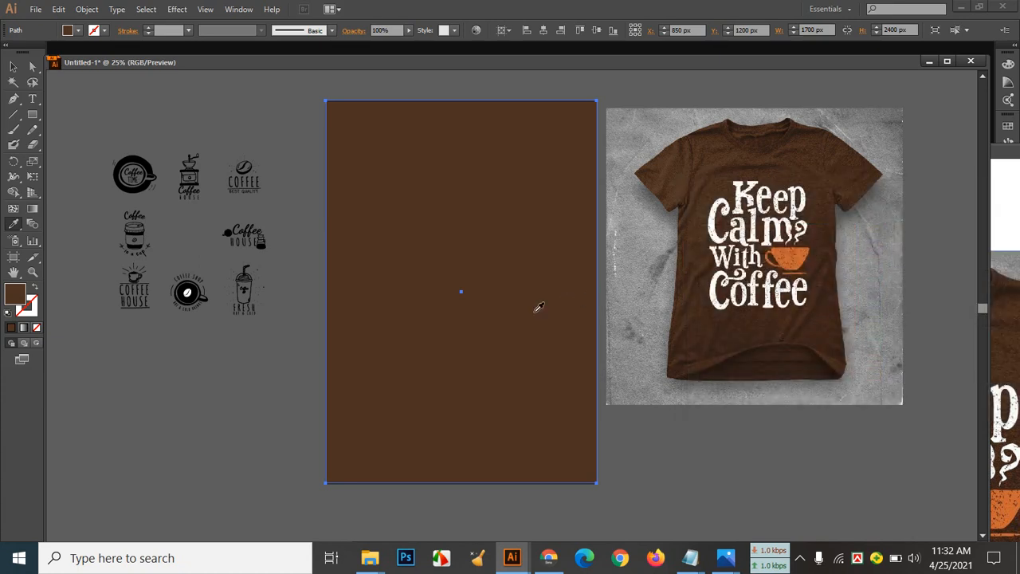
{"action": "left_click", "coordinate": [13, 66]}
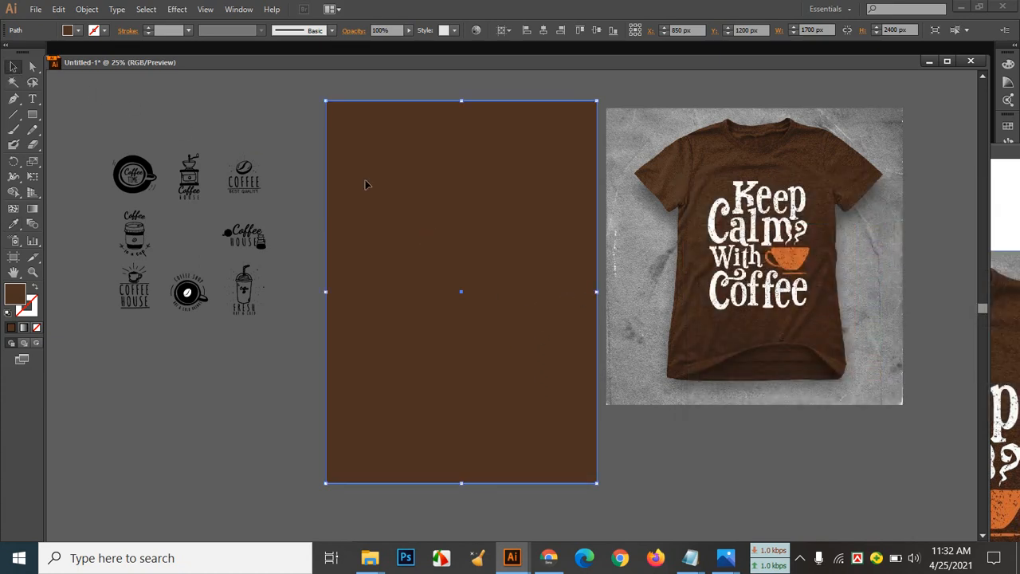
{"action": "key", "text": "ctrl+shift+b"}
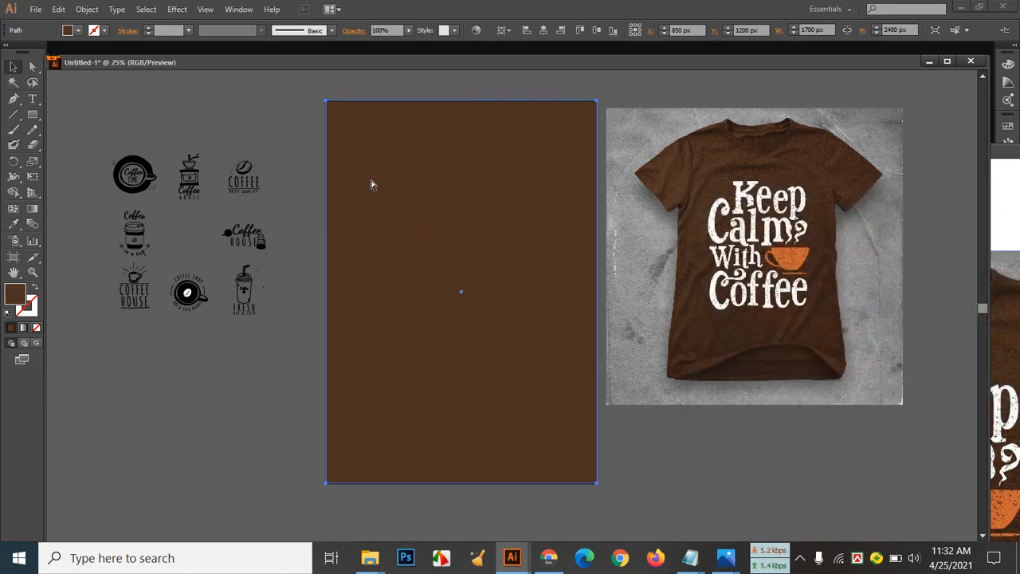
{"action": "key", "text": "ctrl+shift+a"}
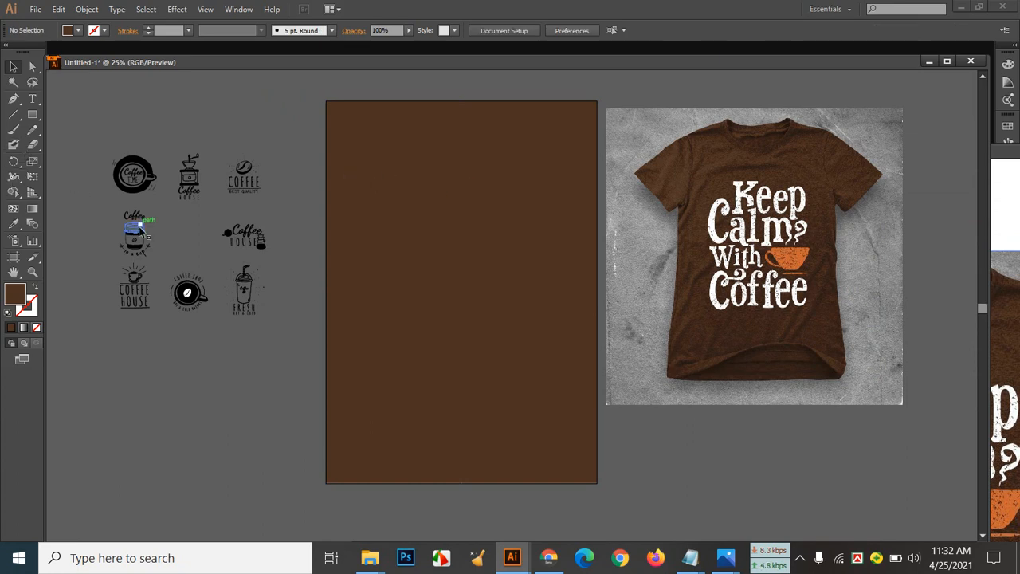
Check the slogan wording in the Coffy note against the T-shirt photo and minimize the note
{"action": "mouse_move", "coordinate": [690, 562]}
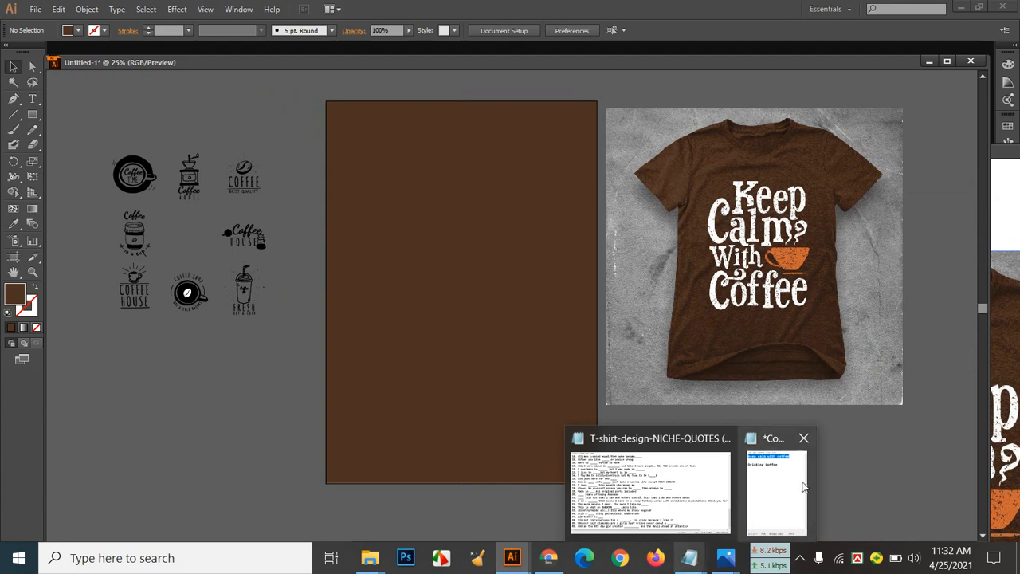
{"action": "left_click", "coordinate": [765, 486]}
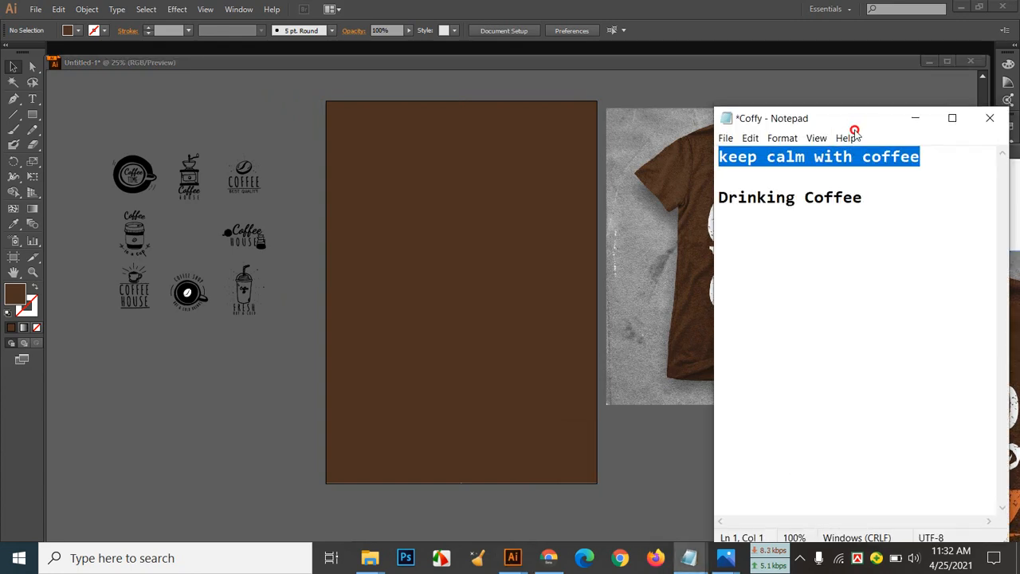
{"action": "left_click_drag", "start_coordinate": [853, 117], "coordinate": [797, 272]}
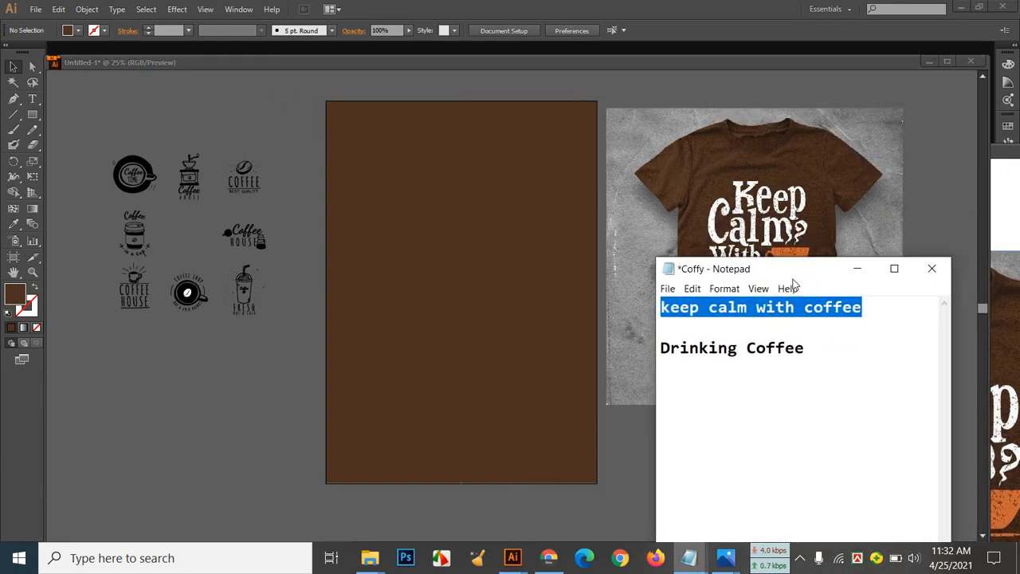
{"action": "left_click", "coordinate": [855, 269]}
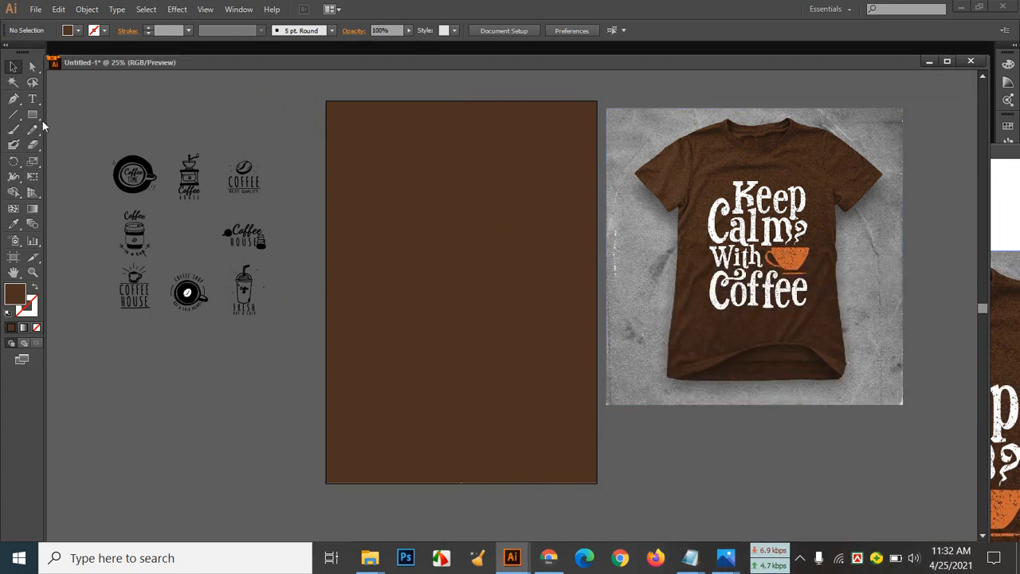
Add the text "Keep" in MV Boli at 300 pt on the upper part of the brown background
{"action": "left_click", "coordinate": [31, 99]}
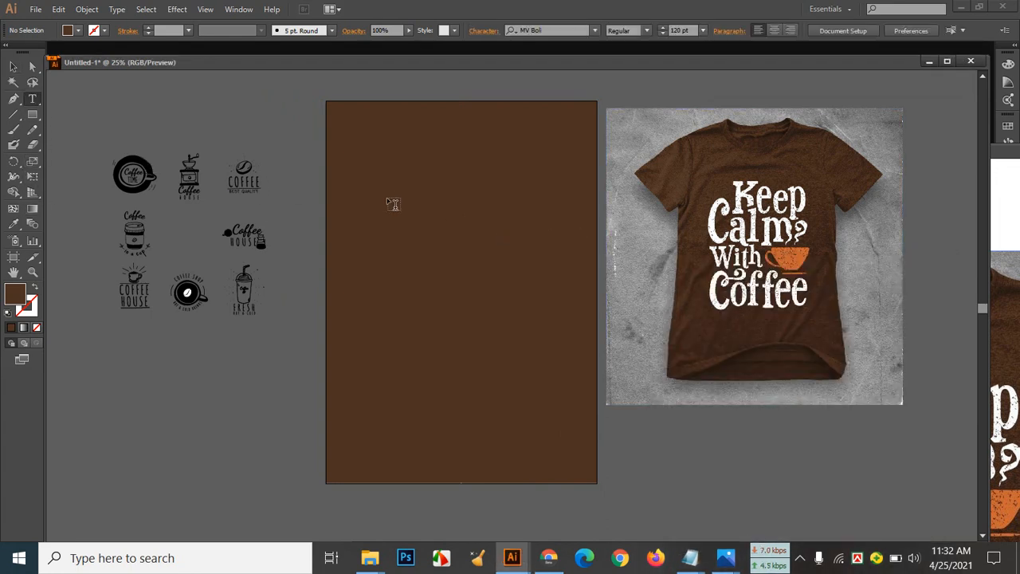
{"action": "left_click", "coordinate": [502, 233]}
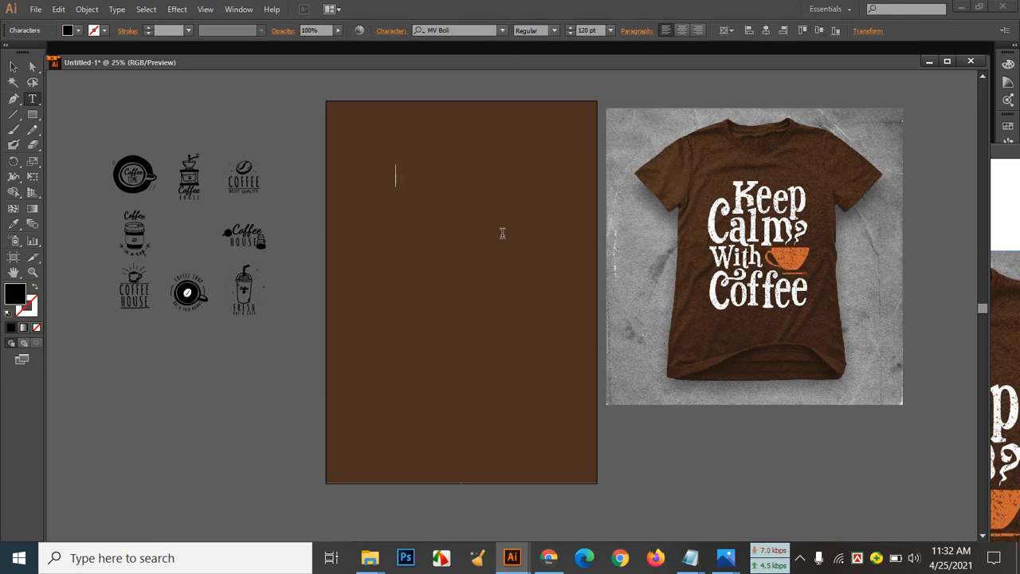
{"action": "left_click", "coordinate": [588, 32]}
{"action": "type", "text": "300"}
{"action": "type", "text": "K"}
{"action": "type", "text": "eep"}
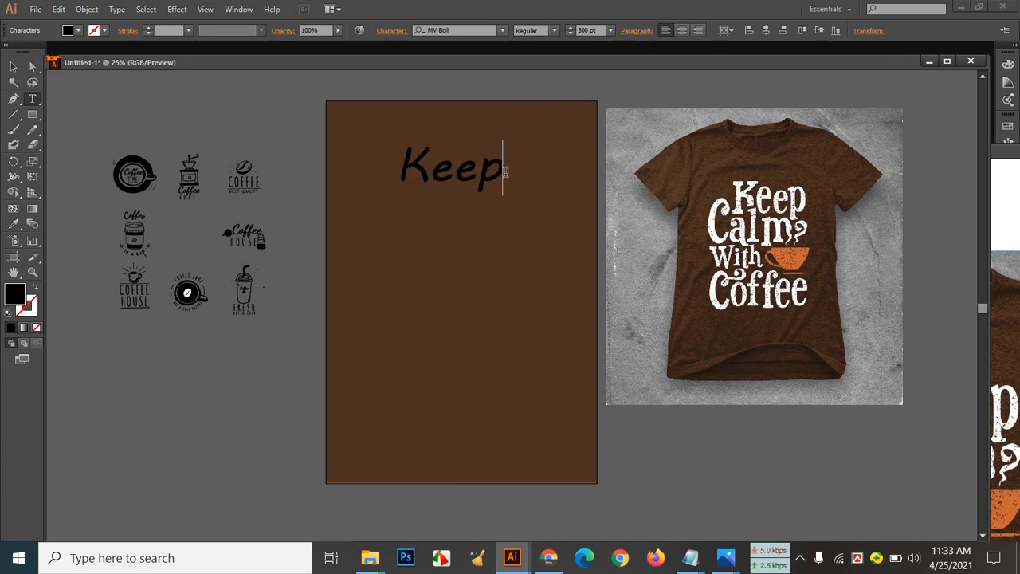
Select the word "Keep" and change its fill to white
{"action": "double_click", "coordinate": [402, 167]}
{"action": "left_click", "coordinate": [78, 30]}
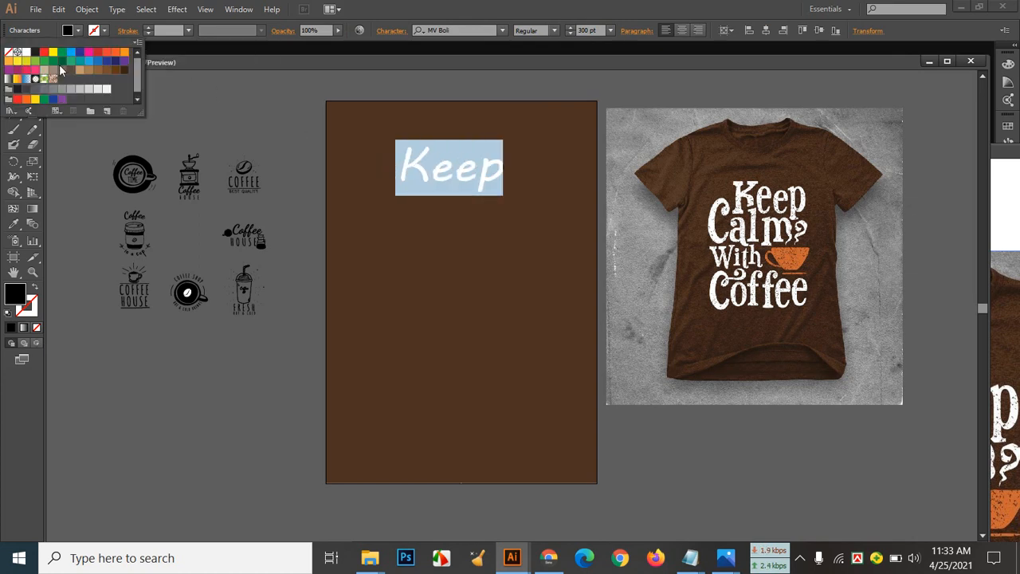
{"action": "left_click", "coordinate": [24, 54]}
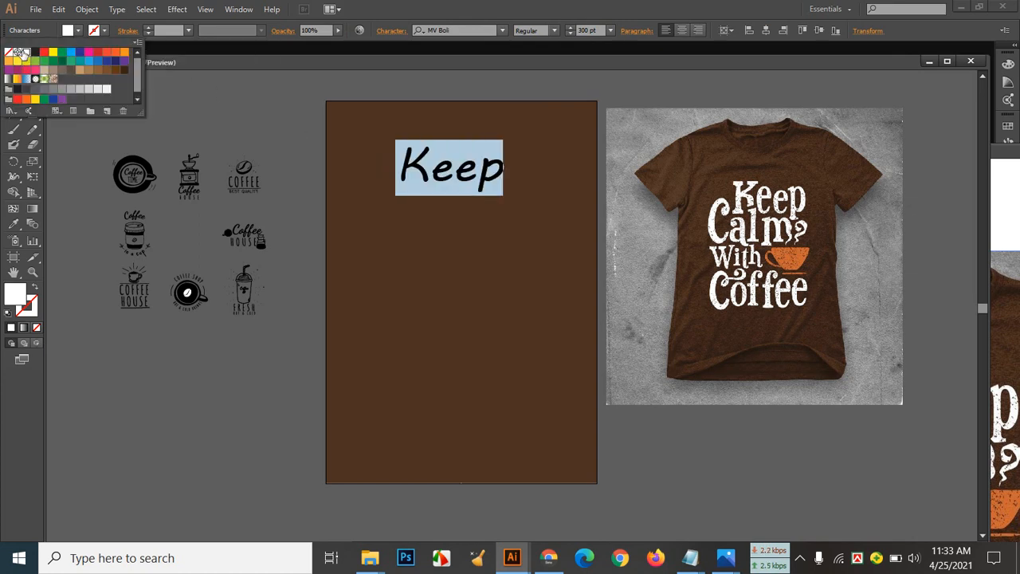
Try the MogrhaAMJ and MogrhaGMJ fonts on "Keep" and switch it back to MV Boli
{"action": "left_click", "coordinate": [556, 30]}
{"action": "left_click", "coordinate": [555, 30]}
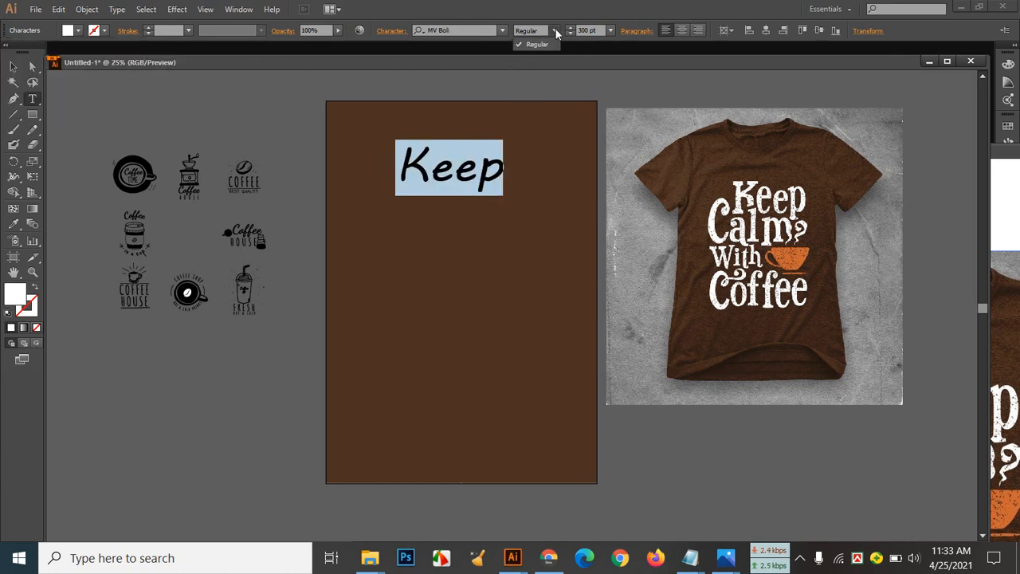
{"action": "left_click", "coordinate": [487, 27]}
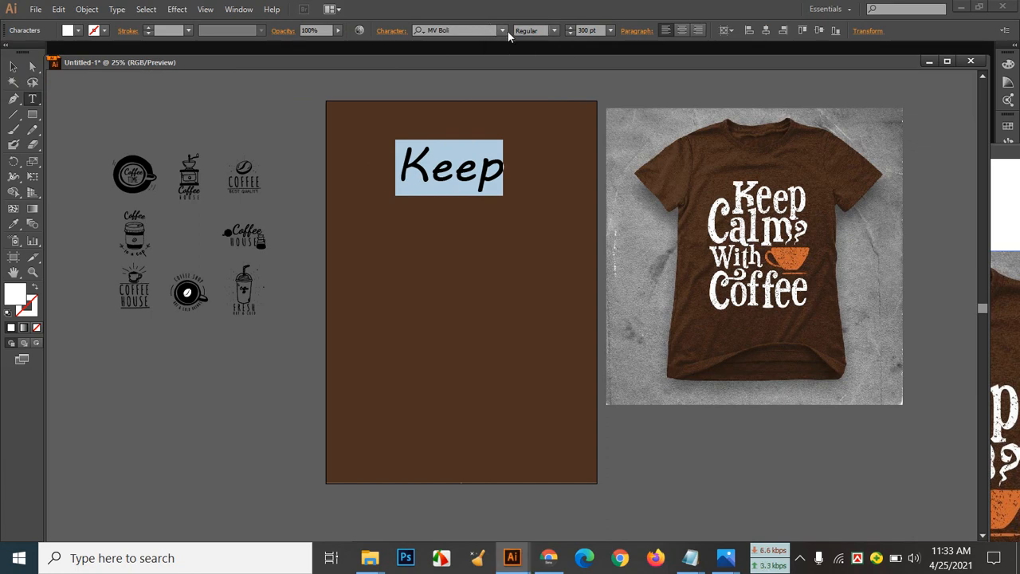
{"action": "key", "text": "Up"}
{"action": "key", "text": "Up"}
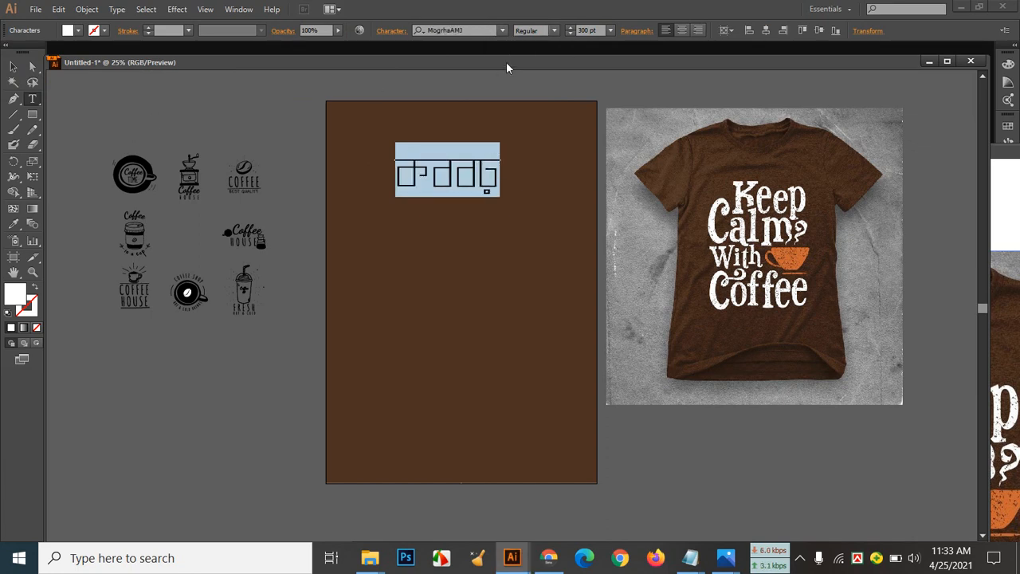
{"action": "left_click", "coordinate": [500, 32]}
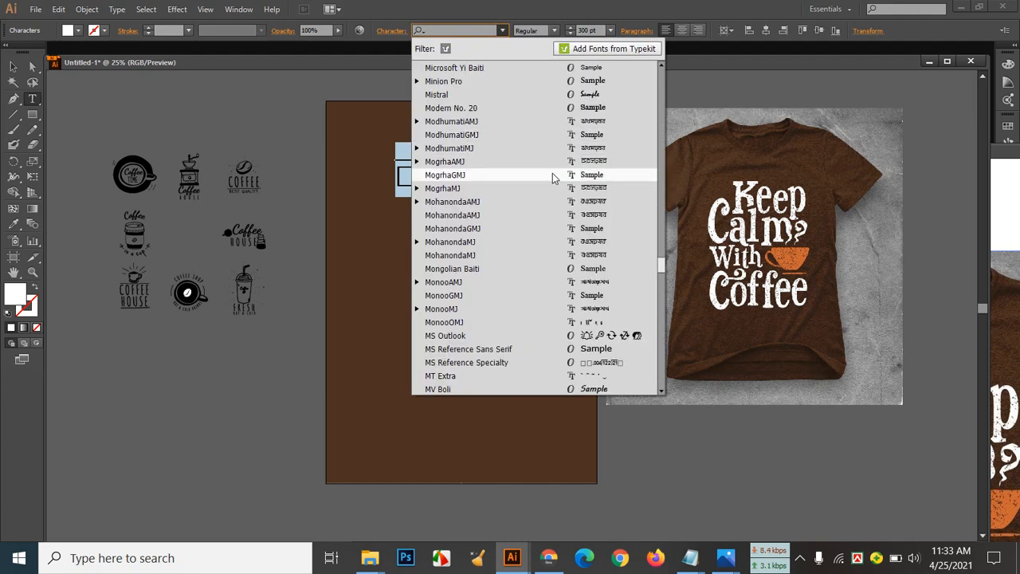
{"action": "left_click", "coordinate": [552, 173]}
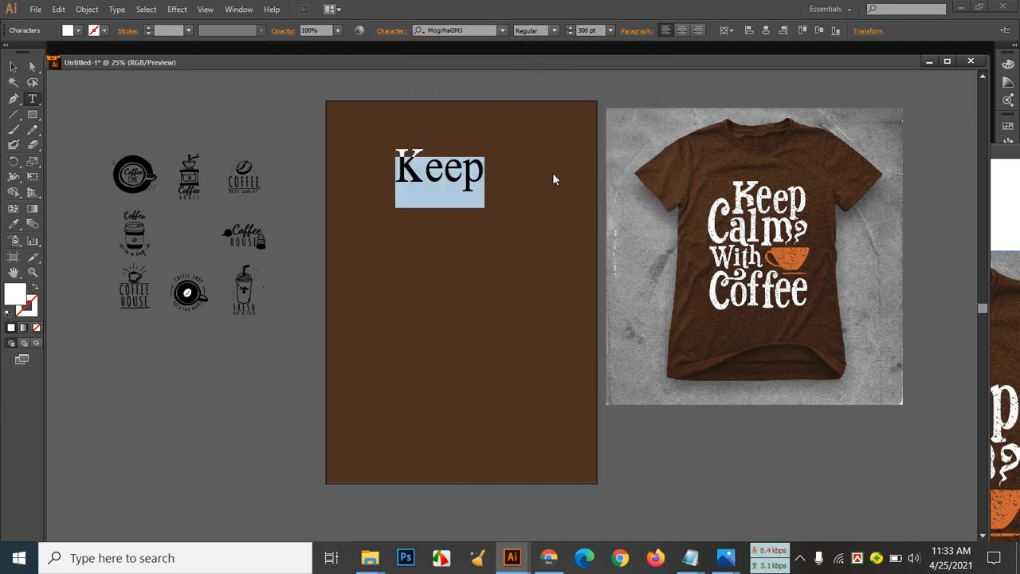
{"action": "left_click", "coordinate": [502, 30]}
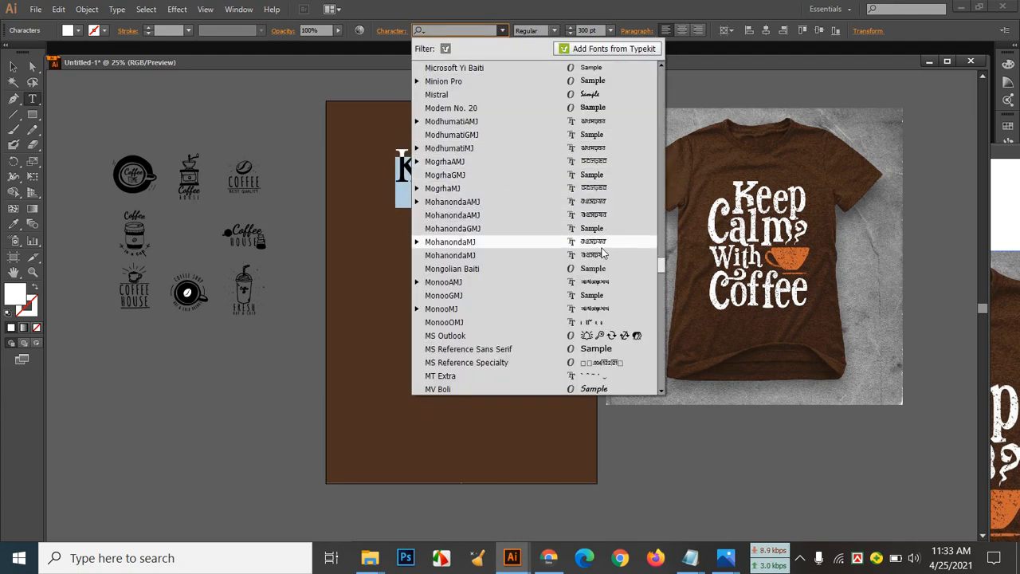
{"action": "left_click", "coordinate": [622, 389]}
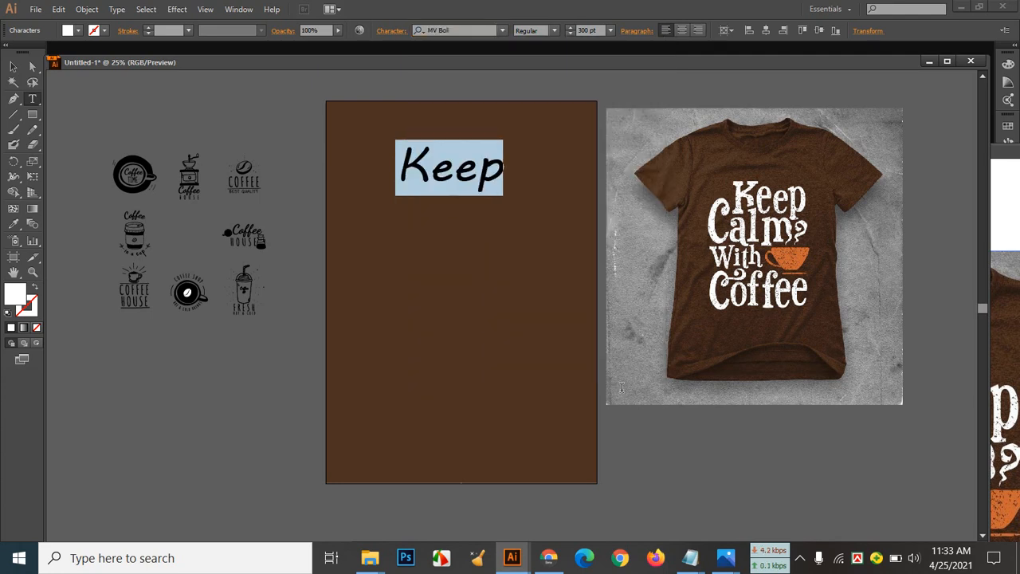
Try the OCR A Std font on the word "Keep"
{"action": "left_click", "coordinate": [503, 31]}
{"action": "scroll", "coordinate": [665, 390], "scroll_direction": "down", "scroll_amount": 3}
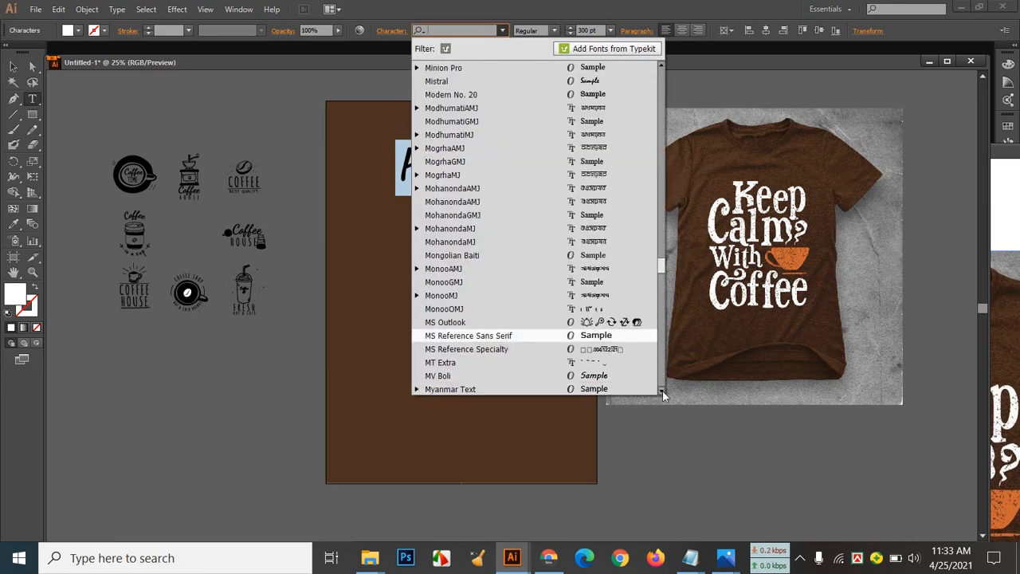
{"action": "scroll", "coordinate": [663, 390], "scroll_direction": "down", "scroll_amount": 5}
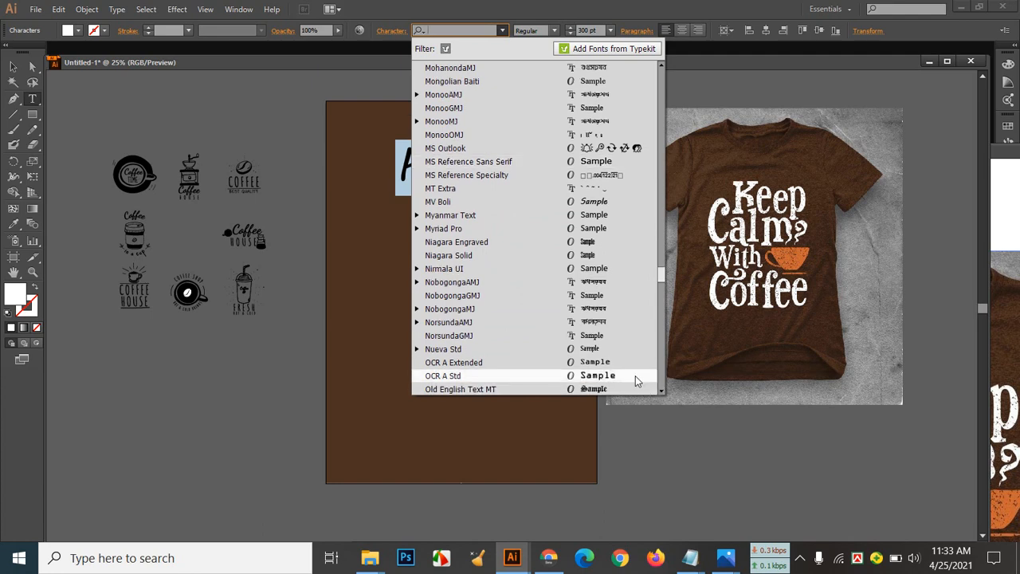
{"action": "left_click", "coordinate": [635, 375]}
Preview one font after another on "Keep", including Orator Std Medium, Niagara Solid, MV Boli and MS Reference Sans Serif
{"action": "left_click", "coordinate": [488, 31]}
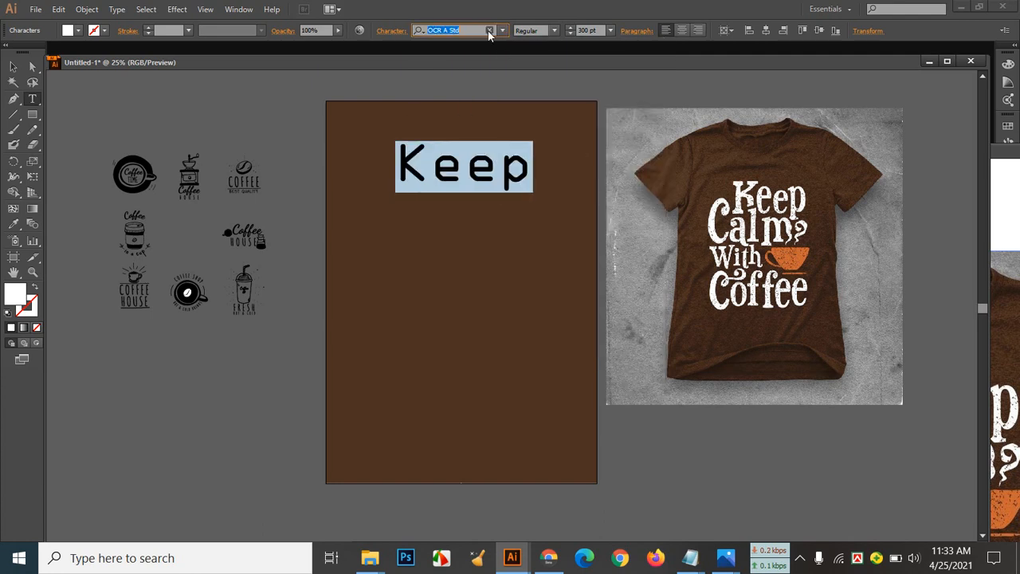
{"action": "key", "text": "Down"}
{"action": "key", "text": "Down"}
{"action": "key", "text": "Down"}
{"action": "key", "text": "Down"}
{"action": "key", "text": "Down"}
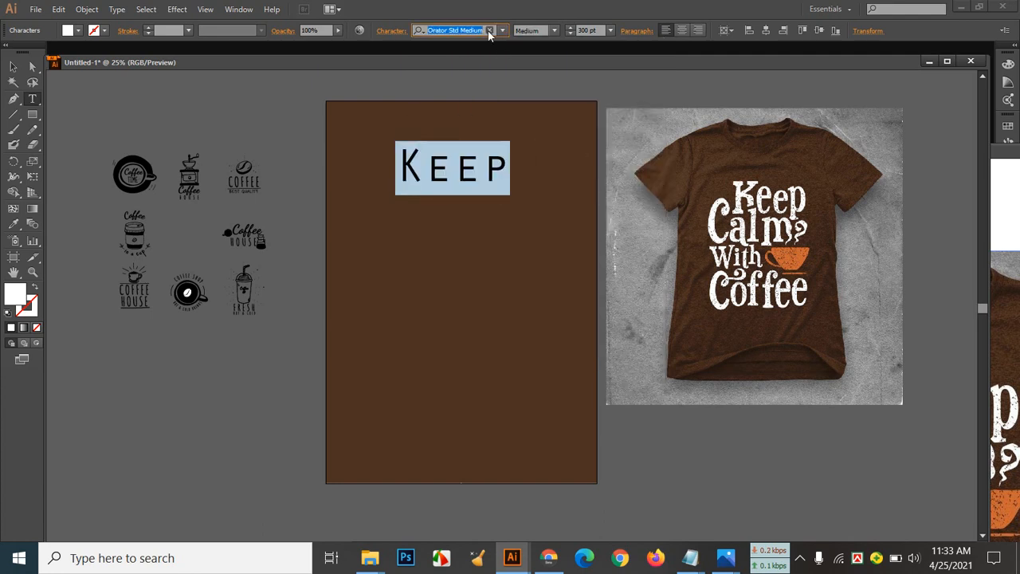
{"action": "key", "text": "Down"}
{"action": "key", "text": "Down"}
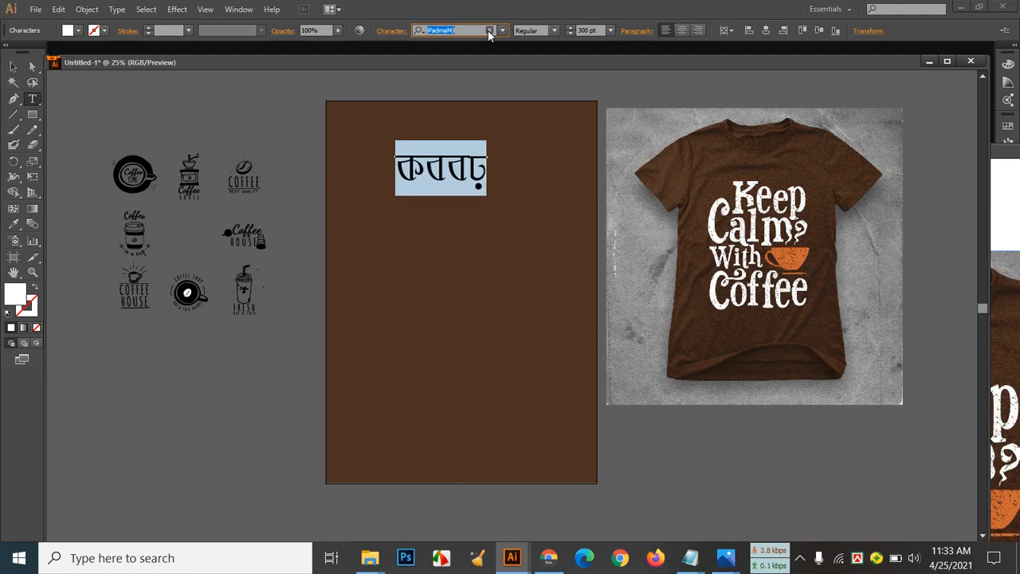
{"action": "key", "text": "Down"}
{"action": "key", "text": "Down"}
{"action": "key", "text": "Down"}
{"action": "key", "text": "Down"}
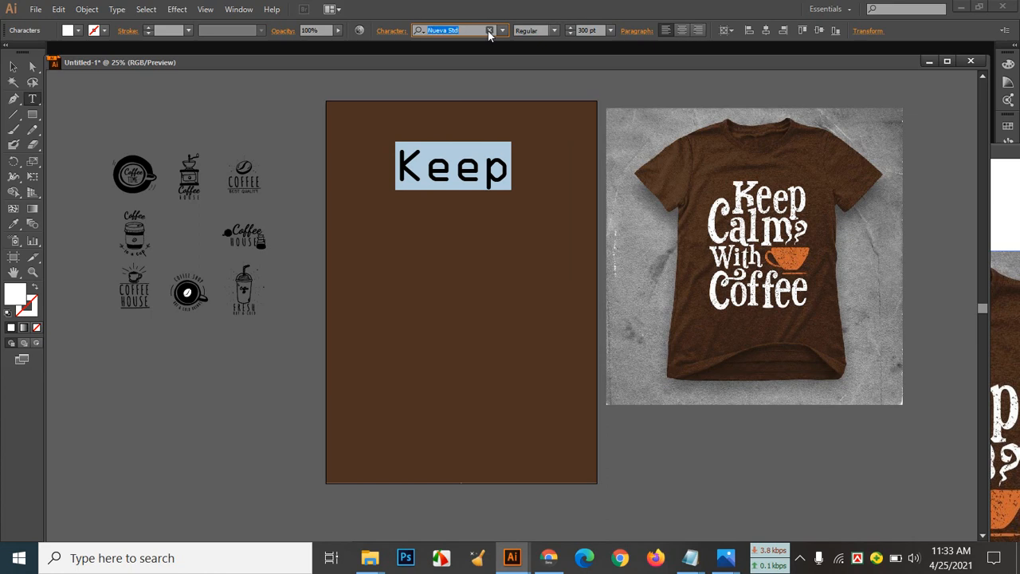
{"action": "key", "text": "Down"}
{"action": "key", "text": "Down"}
{"action": "key", "text": "Down"}
{"action": "key", "text": "Down"}
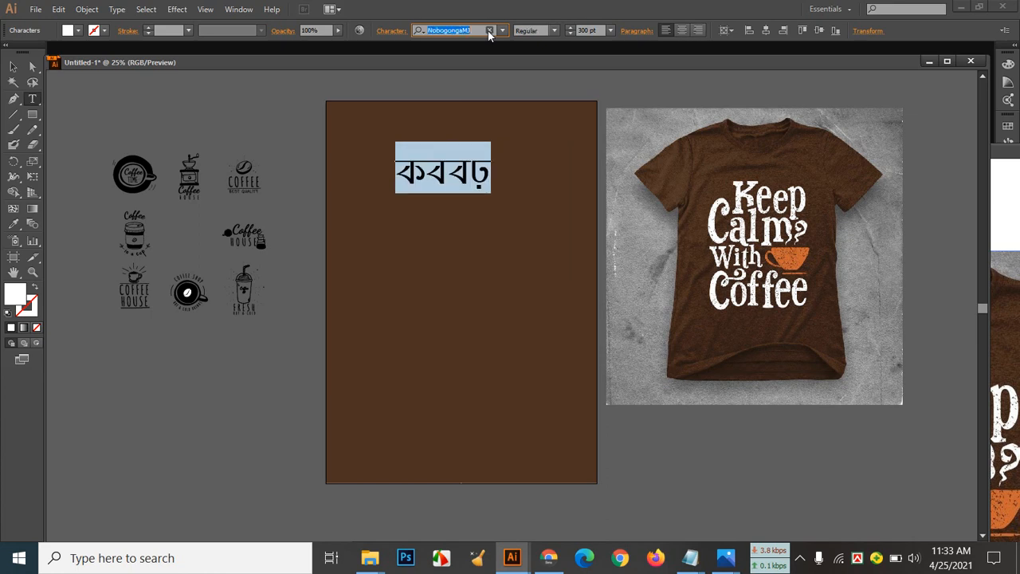
{"action": "key", "text": "Down"}
{"action": "key", "text": "Down"}
{"action": "key", "text": "Down"}
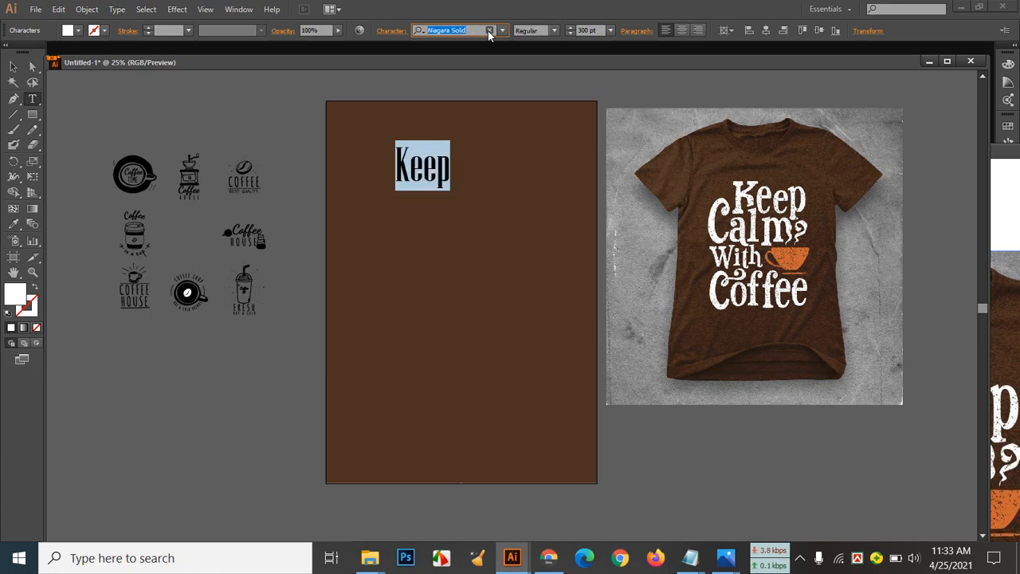
{"action": "key", "text": "Down"}
{"action": "key", "text": "Down"}
{"action": "key", "text": "Down"}
{"action": "key", "text": "Down"}
{"action": "key", "text": "Down"}
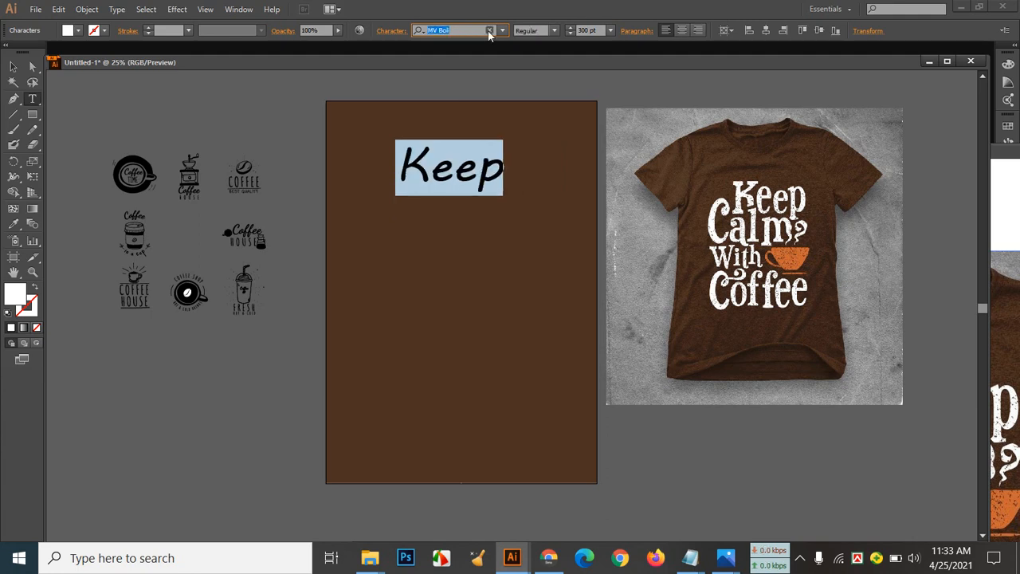
{"action": "key", "text": "Down"}
{"action": "key", "text": "Down"}
{"action": "key", "text": "Down"}
{"action": "key", "text": "Down"}
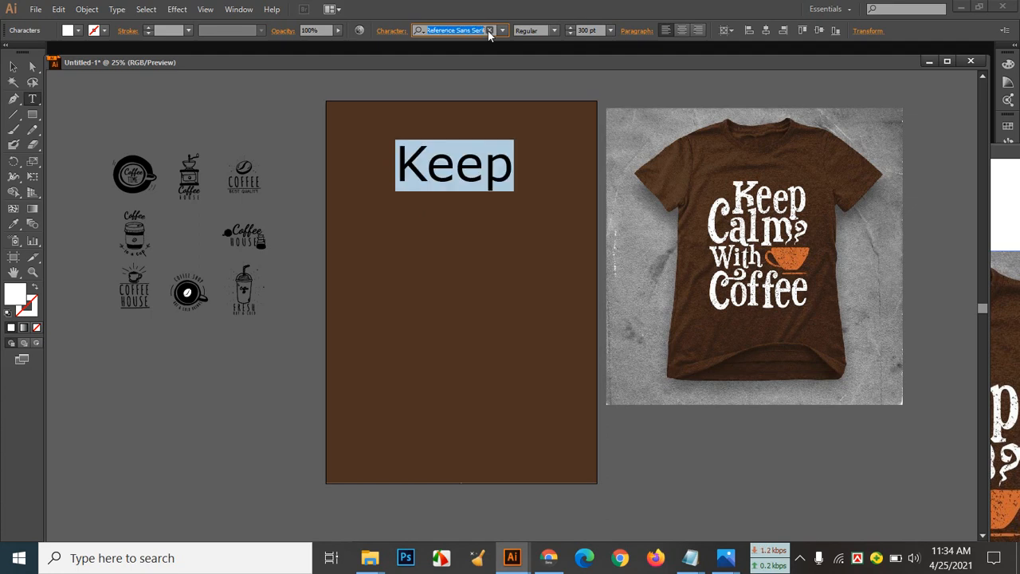
Try Magneto Bold and Lucida Fax as the font of "Keep"
{"action": "left_click", "coordinate": [503, 30]}
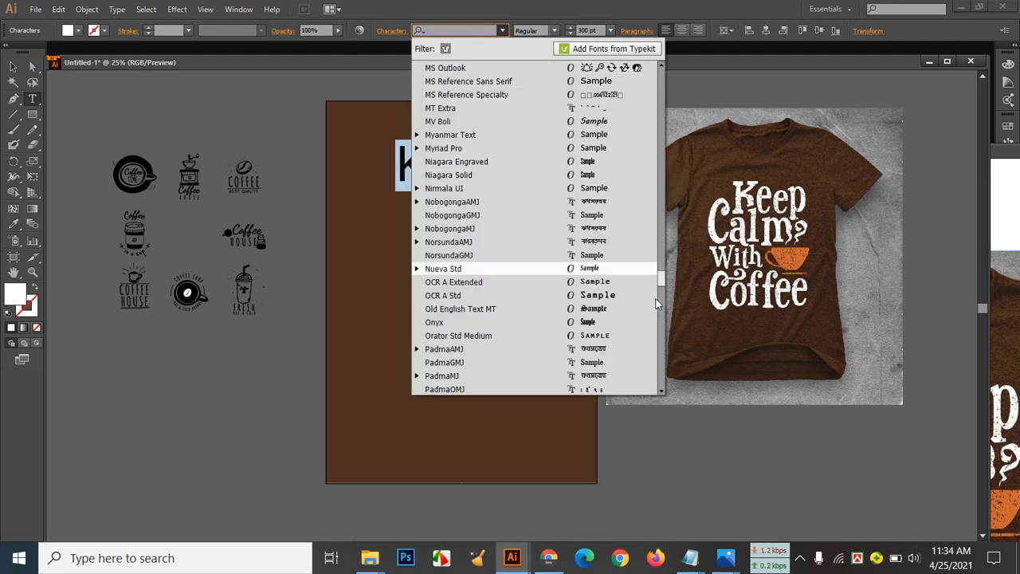
{"action": "scroll", "coordinate": [659, 276], "scroll_direction": "up", "scroll_amount": 10}
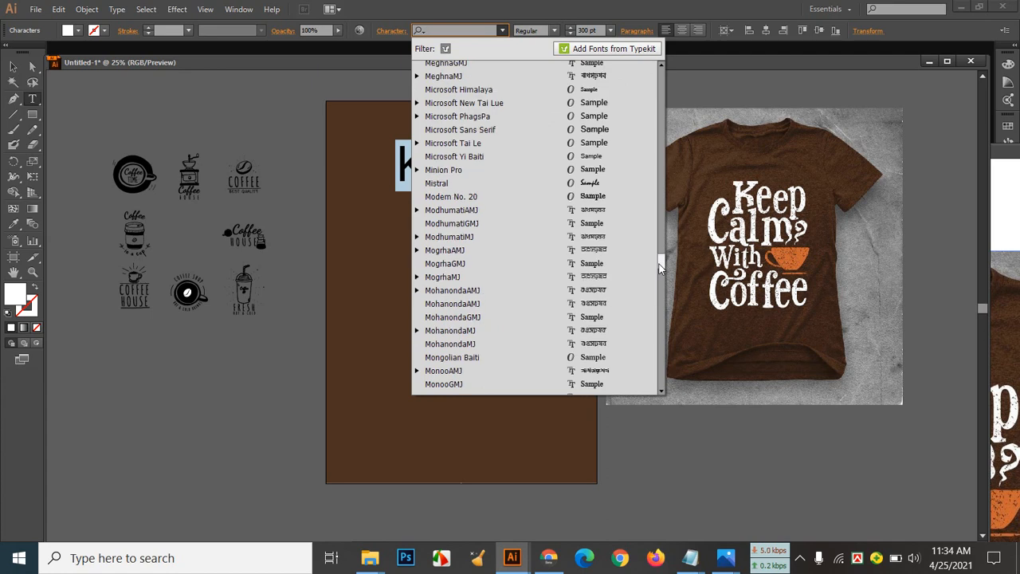
{"action": "left_click_drag", "start_coordinate": [659, 269], "coordinate": [659, 265]}
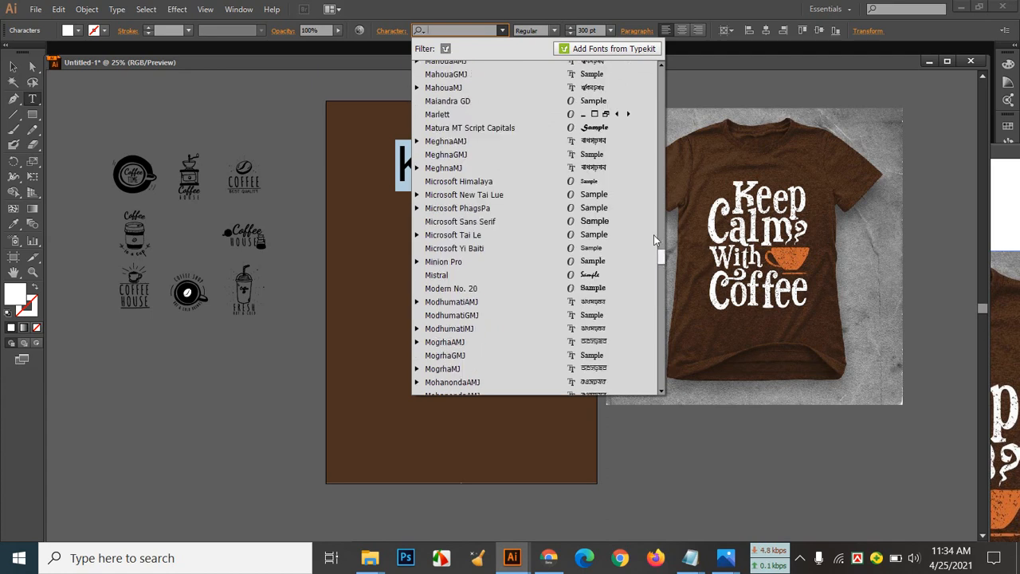
{"action": "left_click", "coordinate": [661, 68]}
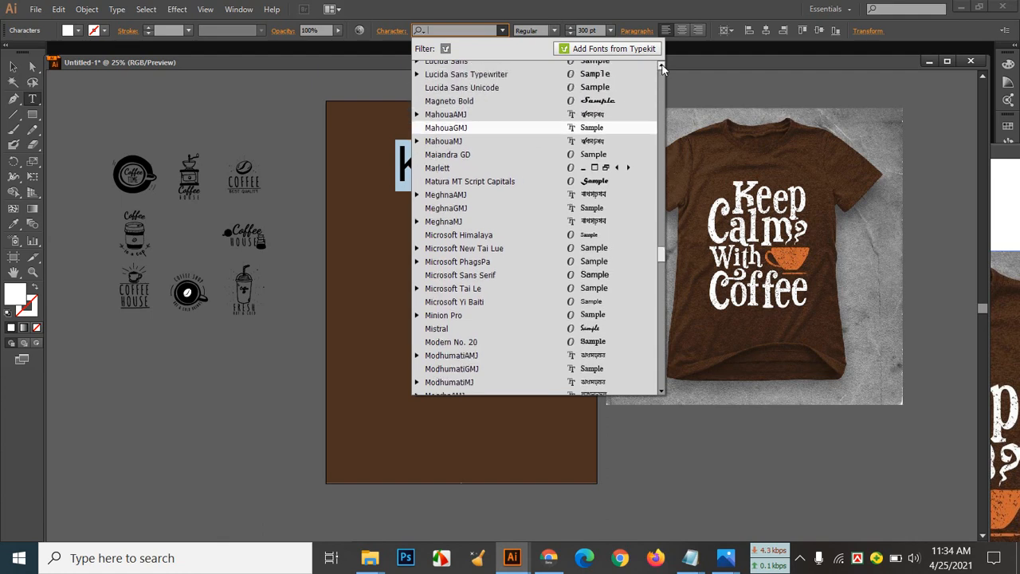
{"action": "left_click", "coordinate": [618, 103]}
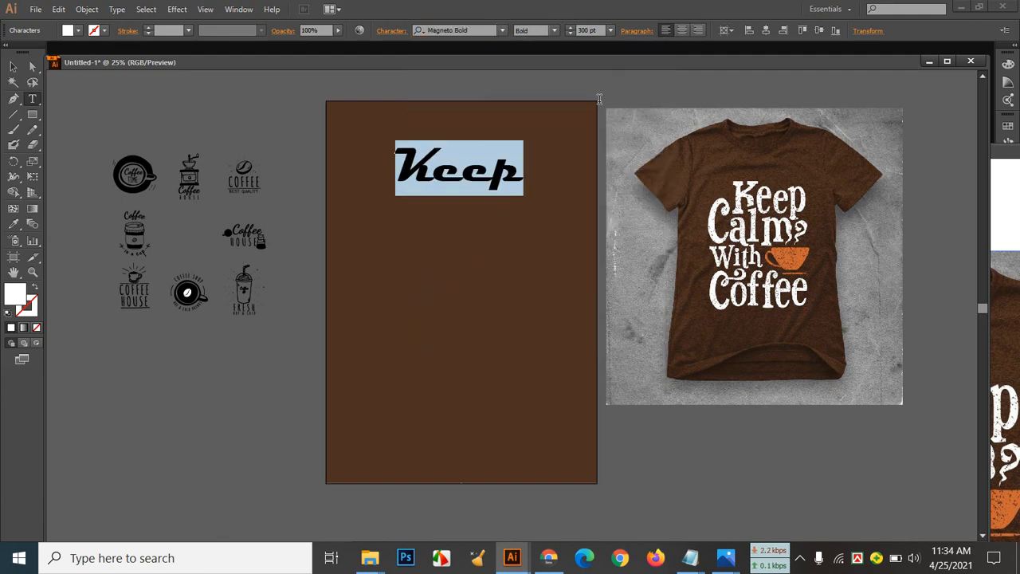
{"action": "left_click", "coordinate": [501, 31]}
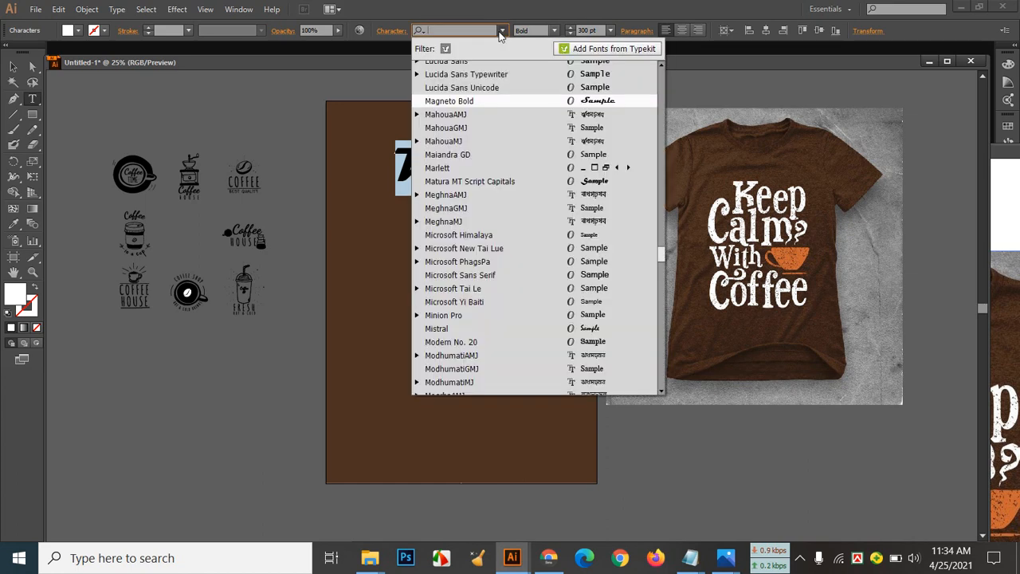
{"action": "left_click", "coordinate": [661, 67]}
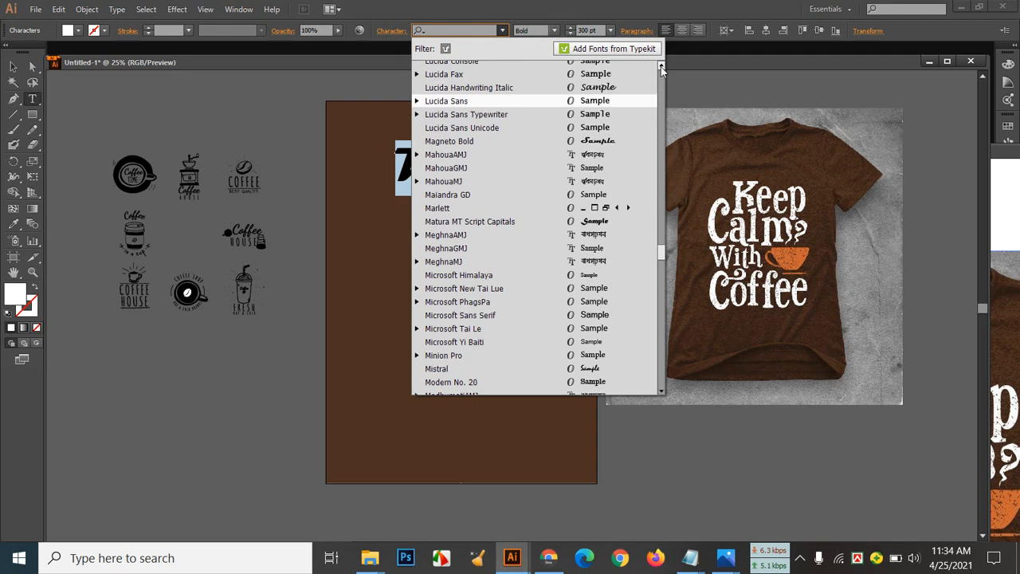
{"action": "left_click", "coordinate": [622, 80]}
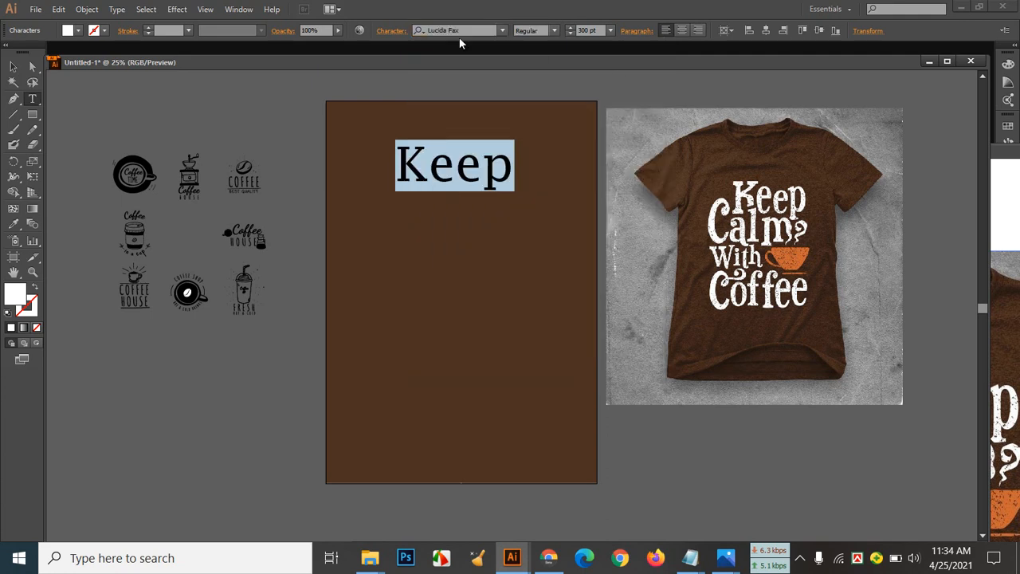
Set the font of "Keep" to Lucida Handwriting Italic and finish editing the text
{"action": "left_click", "coordinate": [502, 30]}
{"action": "left_click", "coordinate": [638, 88]}
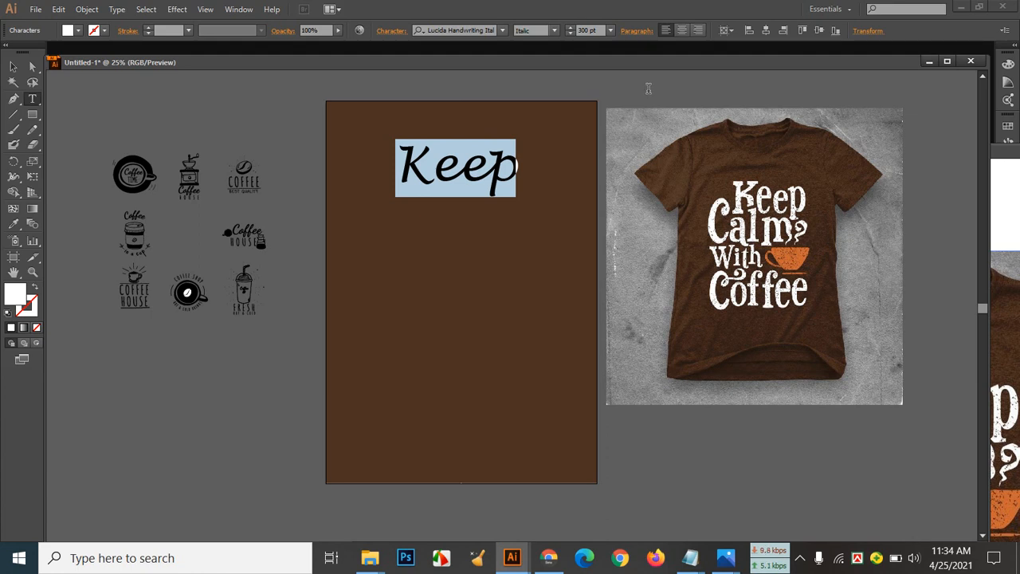
{"action": "left_click", "coordinate": [457, 185]}
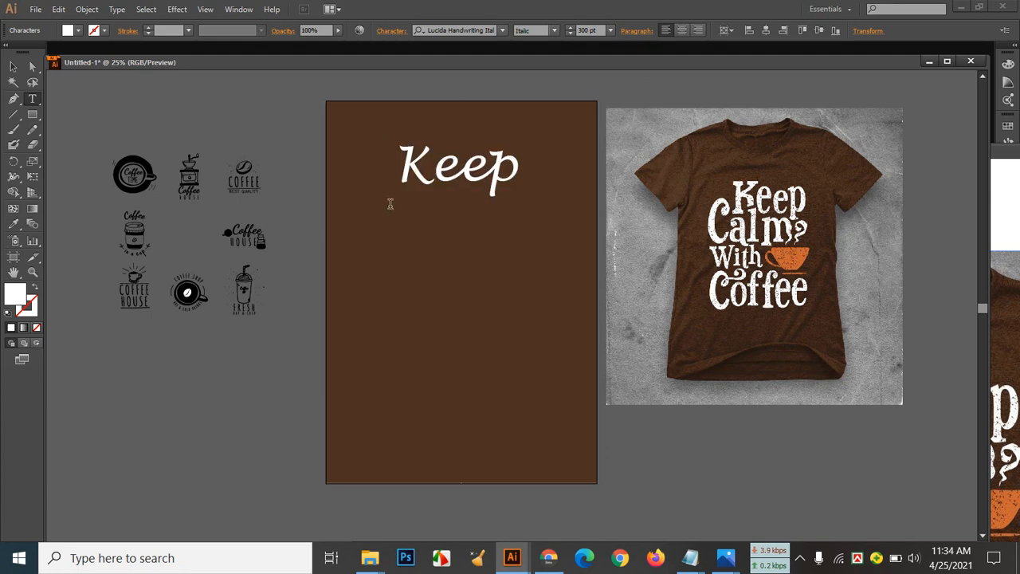
{"action": "left_click", "coordinate": [14, 68]}
Add the text "Calm" as a separate object directly below "Keep" in Lucida Handwriting Italic at 300 pt
{"action": "left_click", "coordinate": [33, 99]}
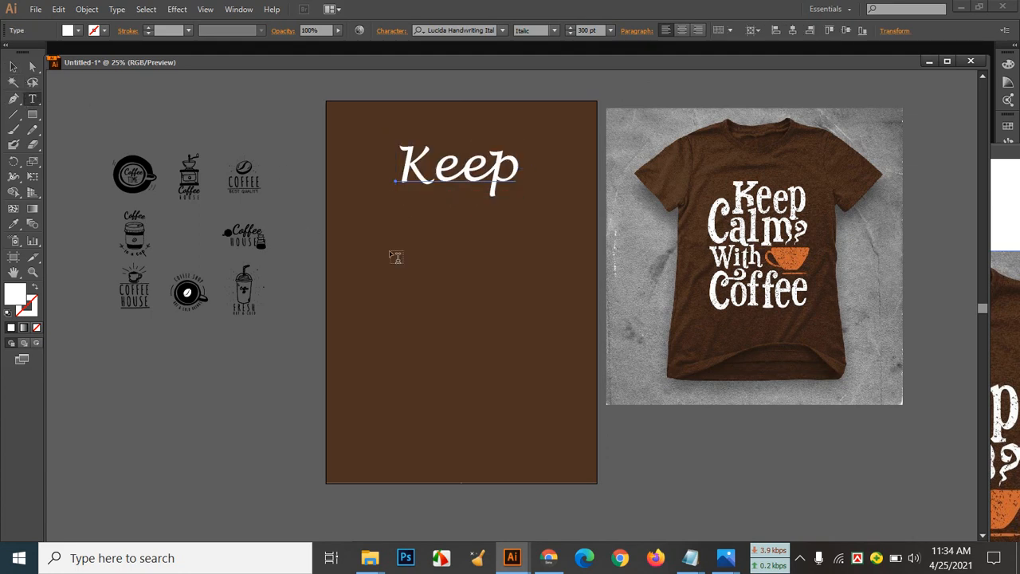
{"action": "left_click", "coordinate": [399, 214]}
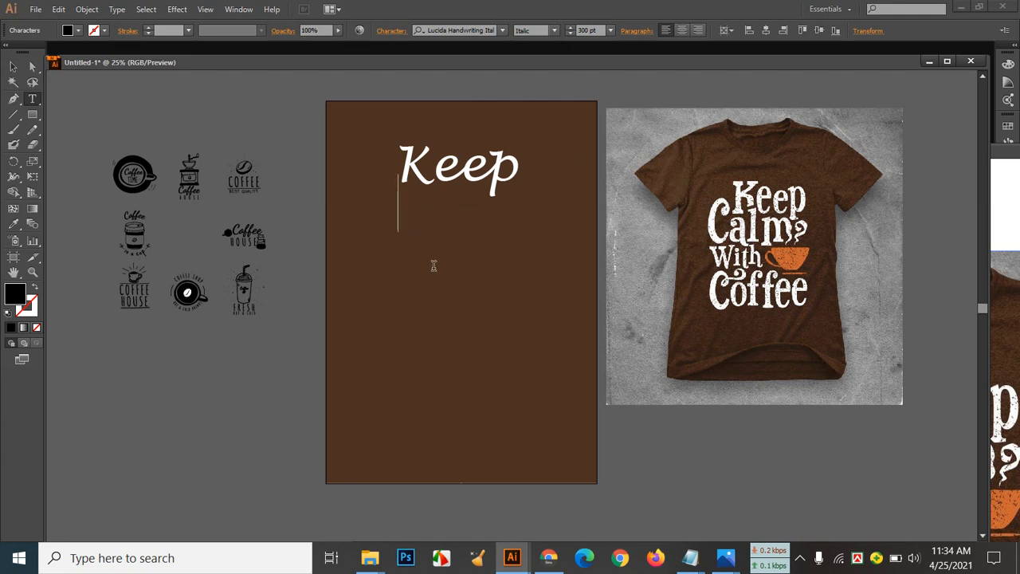
{"action": "type", "text": "Ca"}
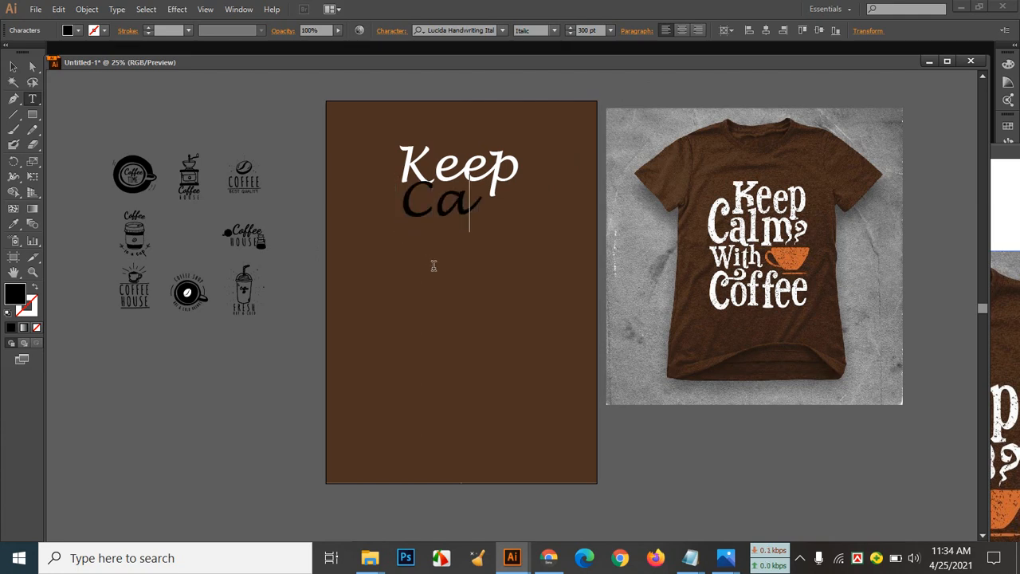
{"action": "type", "text": "lm"}
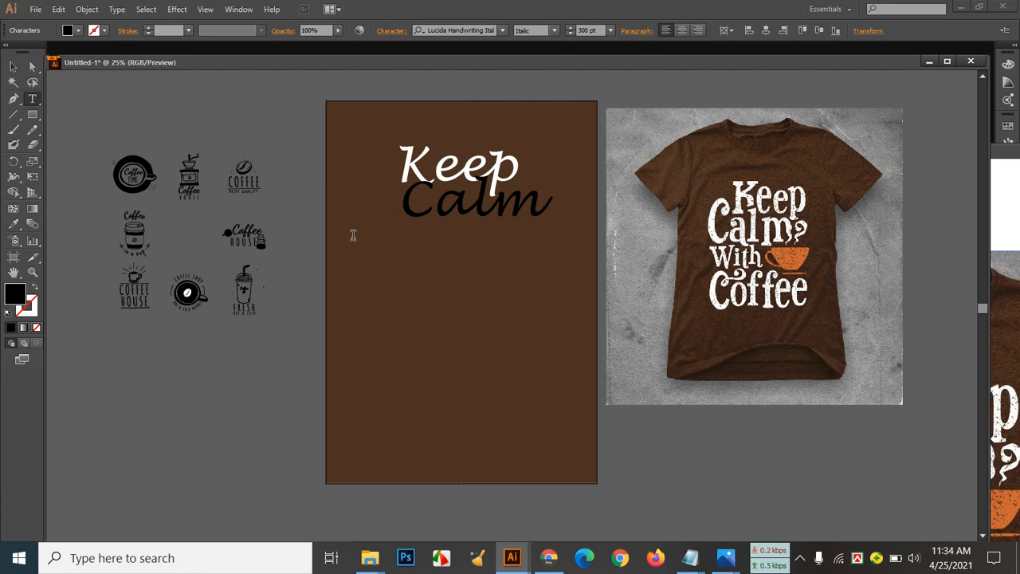
{"action": "left_click", "coordinate": [14, 69]}
Add the text "With" as a separate object below "Calm" in Lucida Handwriting Italic at 300 pt
{"action": "left_click", "coordinate": [33, 100]}
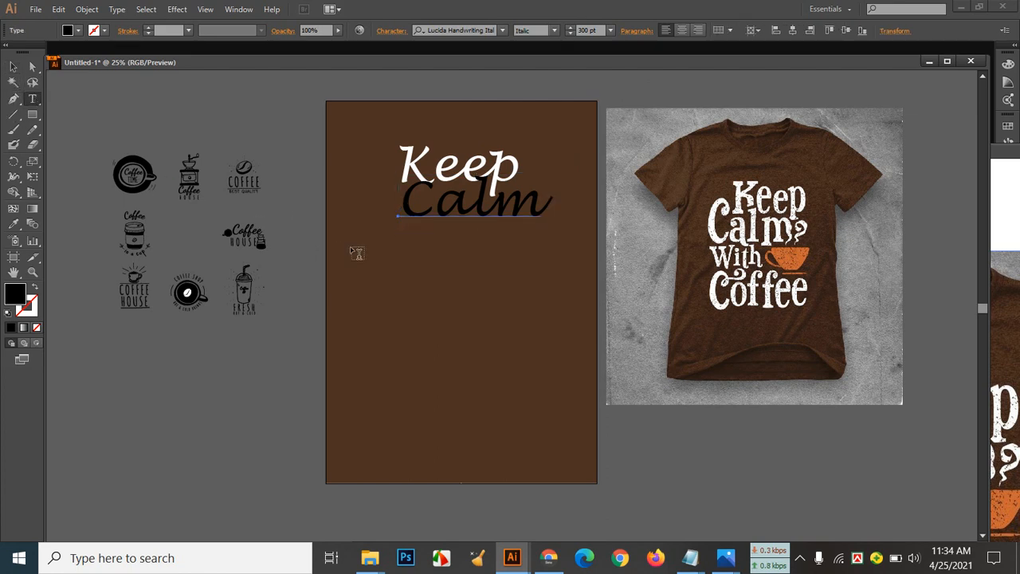
{"action": "left_click", "coordinate": [394, 261]}
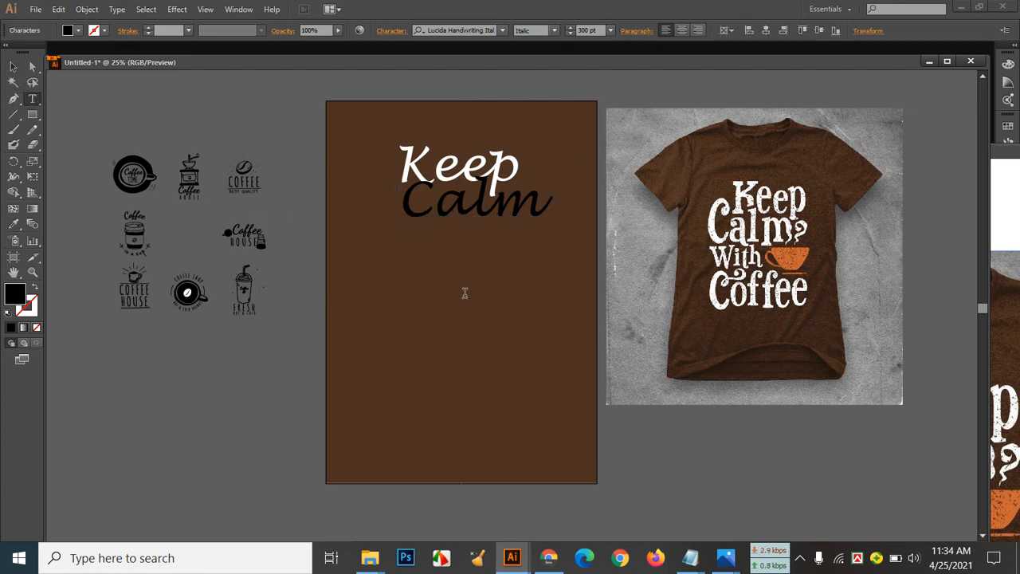
{"action": "type", "text": "W"}
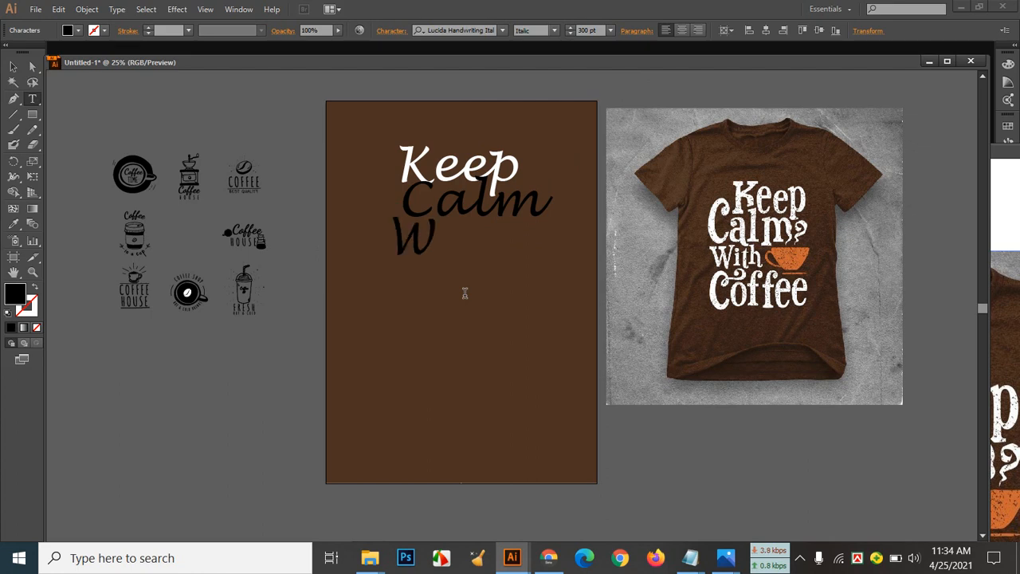
{"action": "type", "text": "ith"}
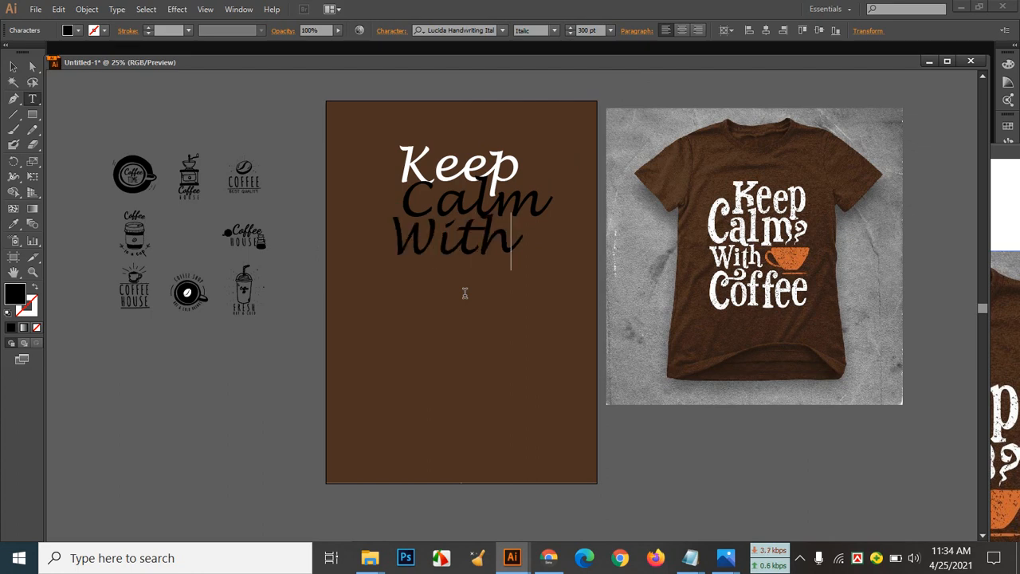
{"action": "left_click", "coordinate": [14, 68]}
Add the text "Coffee" as a separate object below "With" in Lucida Handwriting Italic at 300 pt
{"action": "left_click", "coordinate": [32, 99]}
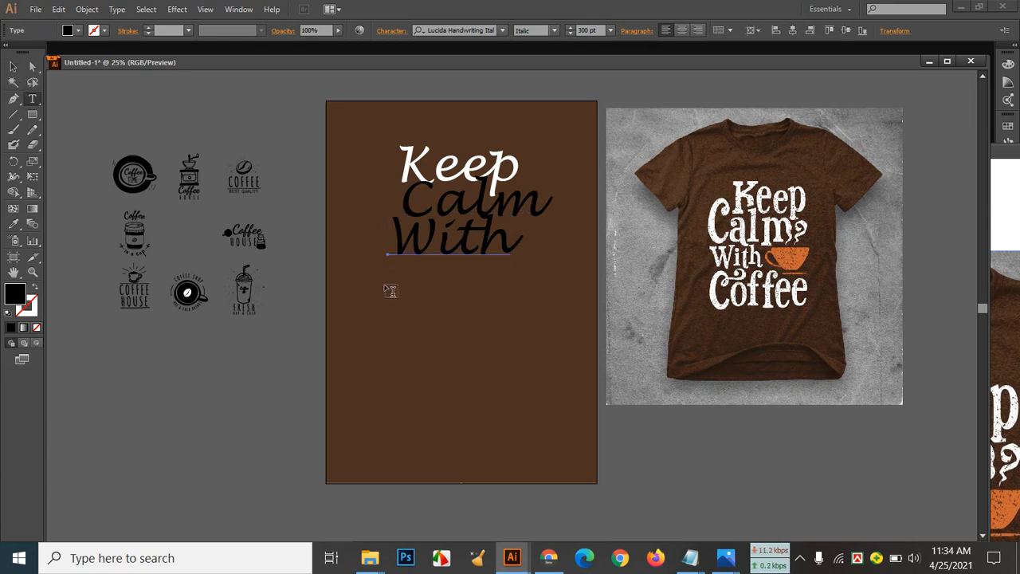
{"action": "left_click", "coordinate": [387, 287]}
{"action": "type", "text": "C"}
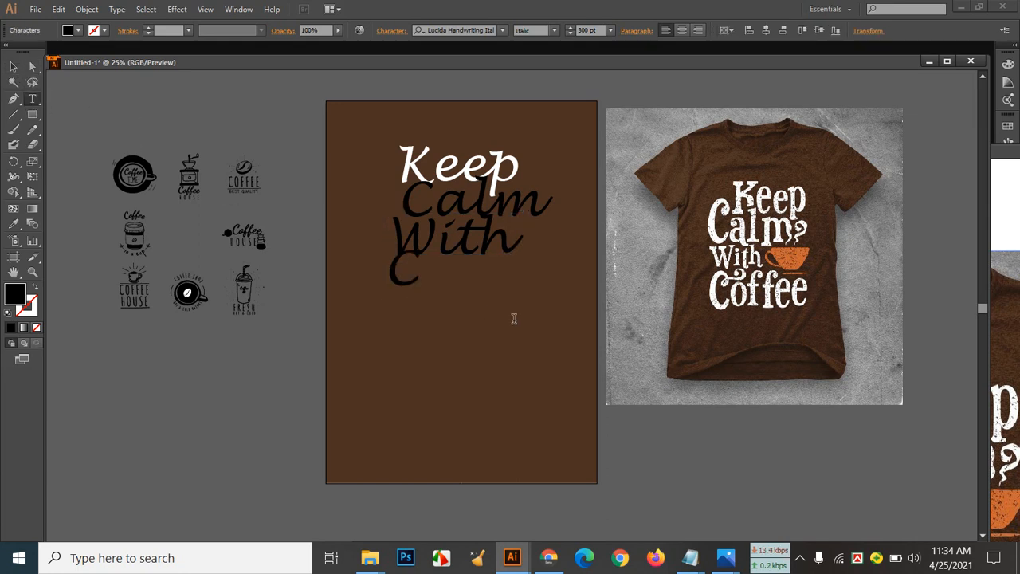
{"action": "type", "text": "offee"}
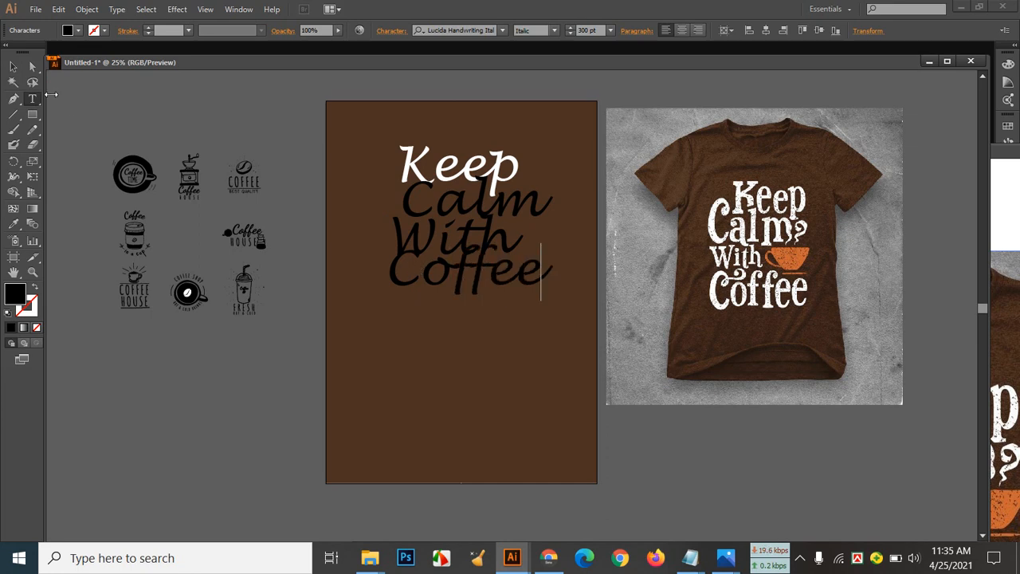
{"action": "left_click", "coordinate": [13, 66]}
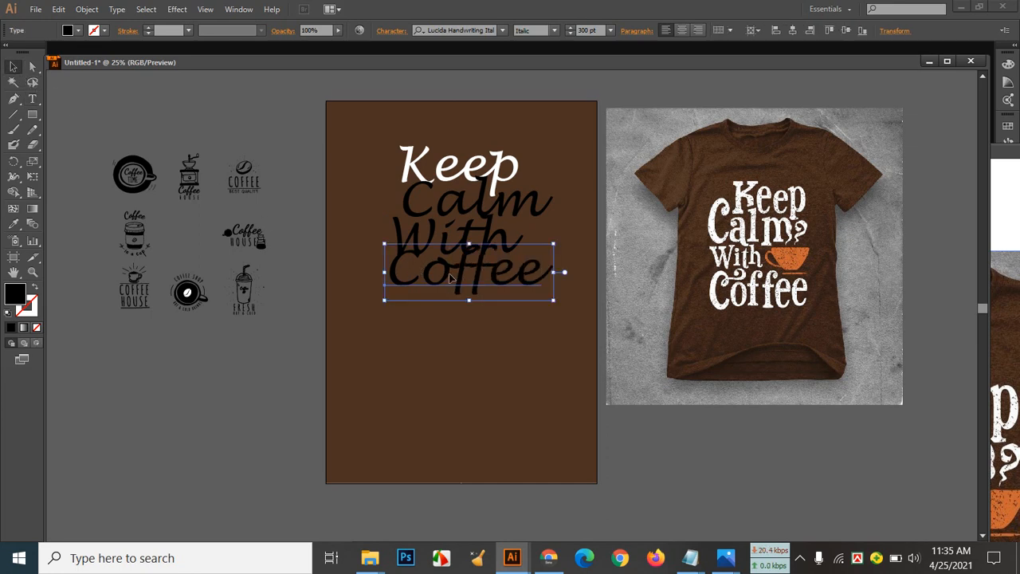
Move "Coffee", "With" and "Calm" down the artboard so the slogan lines are stacked without overlapping
{"action": "left_click_drag", "start_coordinate": [451, 276], "coordinate": [452, 337]}
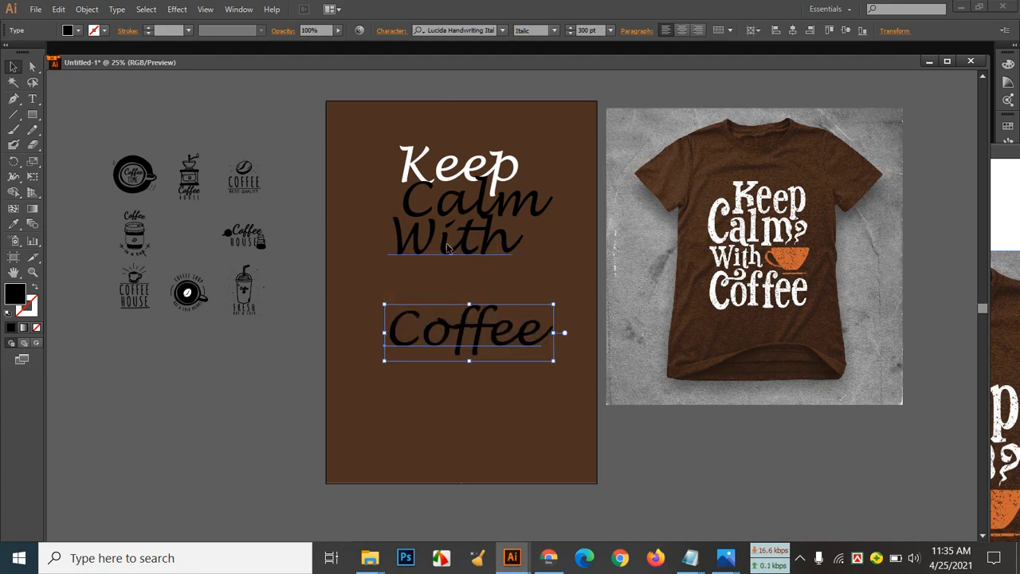
{"action": "left_click_drag", "start_coordinate": [448, 249], "coordinate": [446, 283]}
{"action": "left_click_drag", "start_coordinate": [453, 198], "coordinate": [441, 231]}
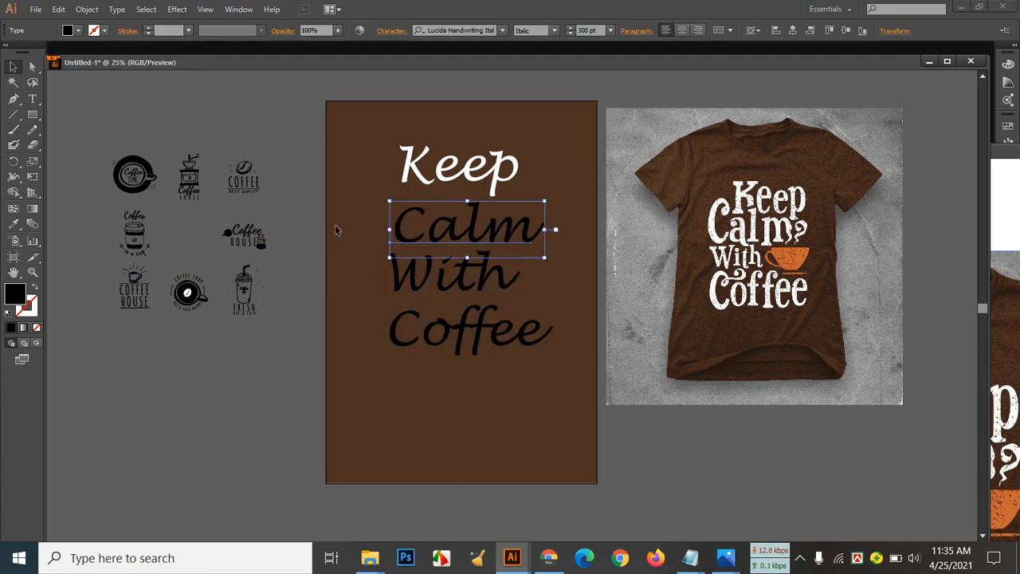
Recolor "Calm" and "With" white by sampling the appearance of "Keep" with the Eyedropper
{"action": "left_click", "coordinate": [14, 224]}
{"action": "left_click", "coordinate": [417, 160]}
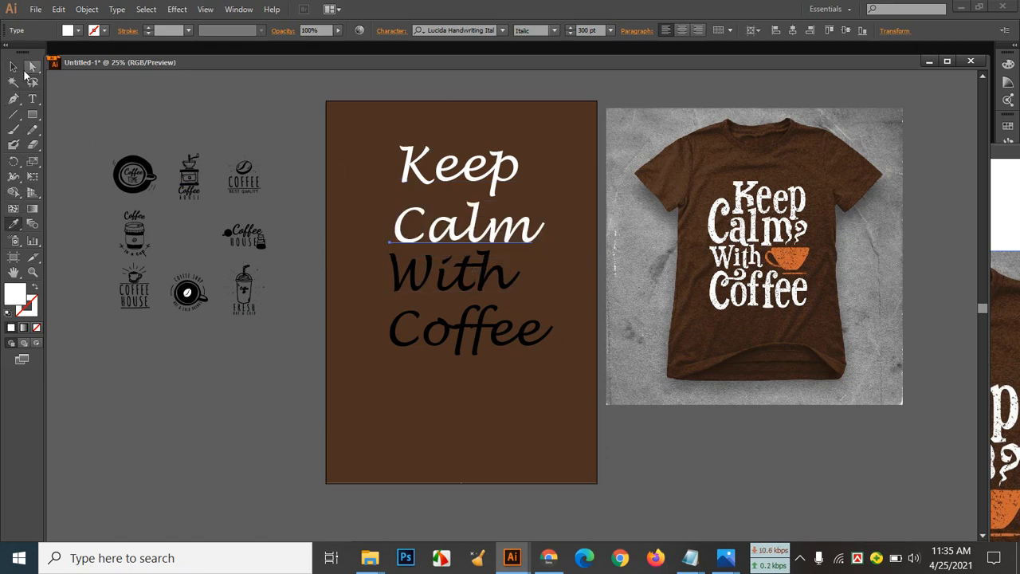
{"action": "left_click", "coordinate": [13, 67]}
{"action": "left_click", "coordinate": [464, 289]}
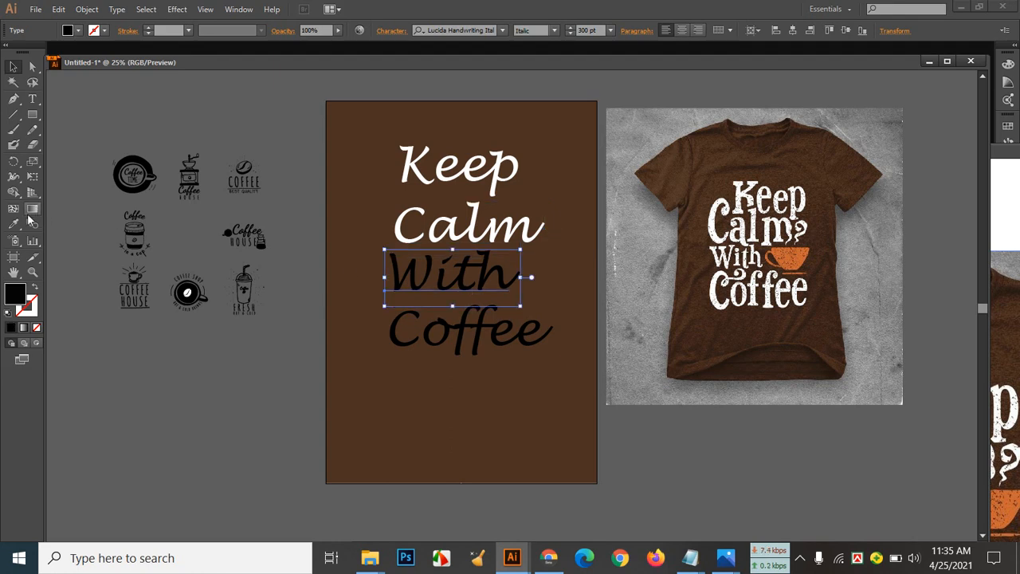
{"action": "left_click", "coordinate": [15, 224]}
{"action": "left_click", "coordinate": [421, 164]}
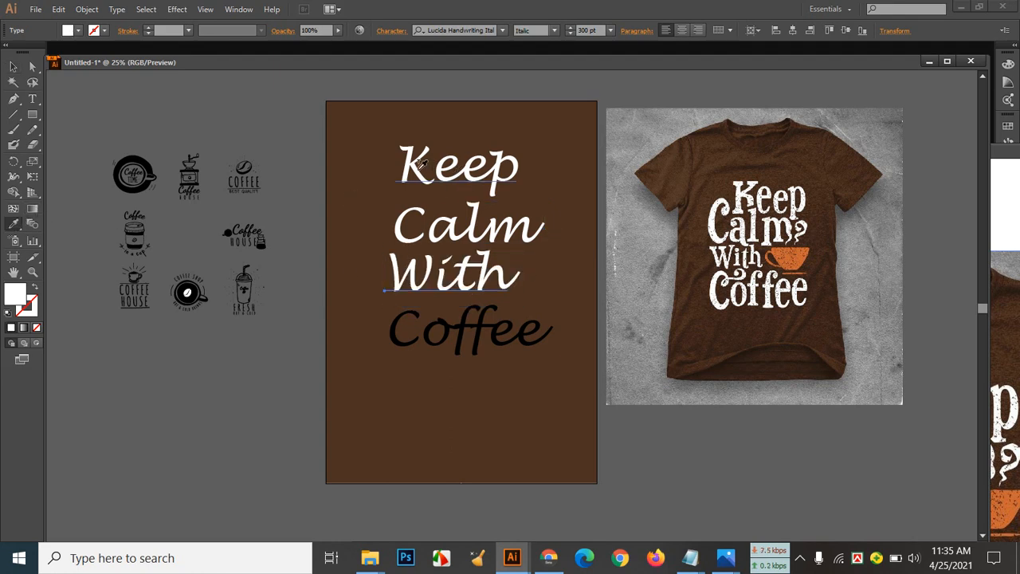
Add a white 1 pt stroke to the "Keep" text
{"action": "left_click", "coordinate": [13, 67]}
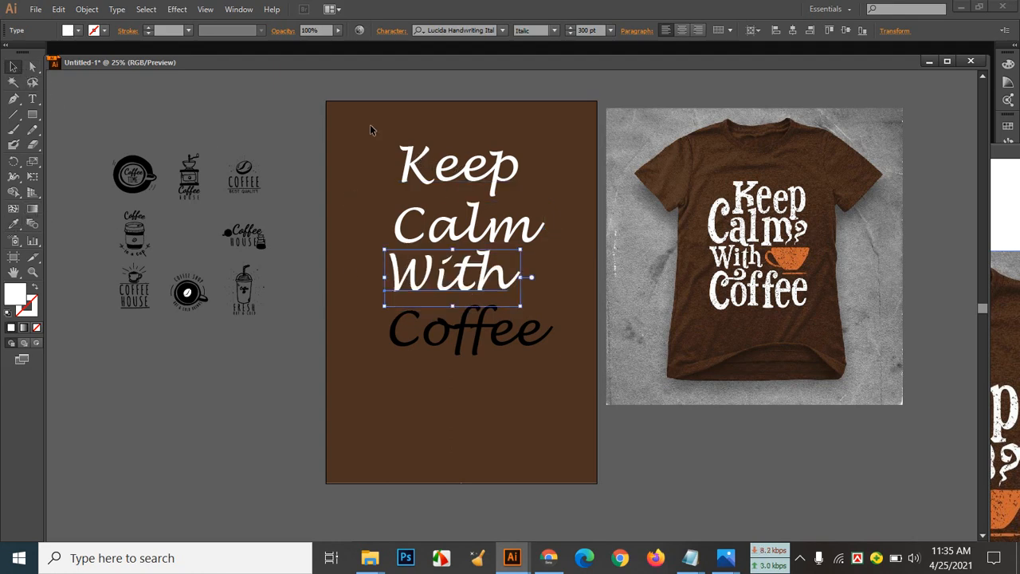
{"action": "left_click", "coordinate": [420, 169]}
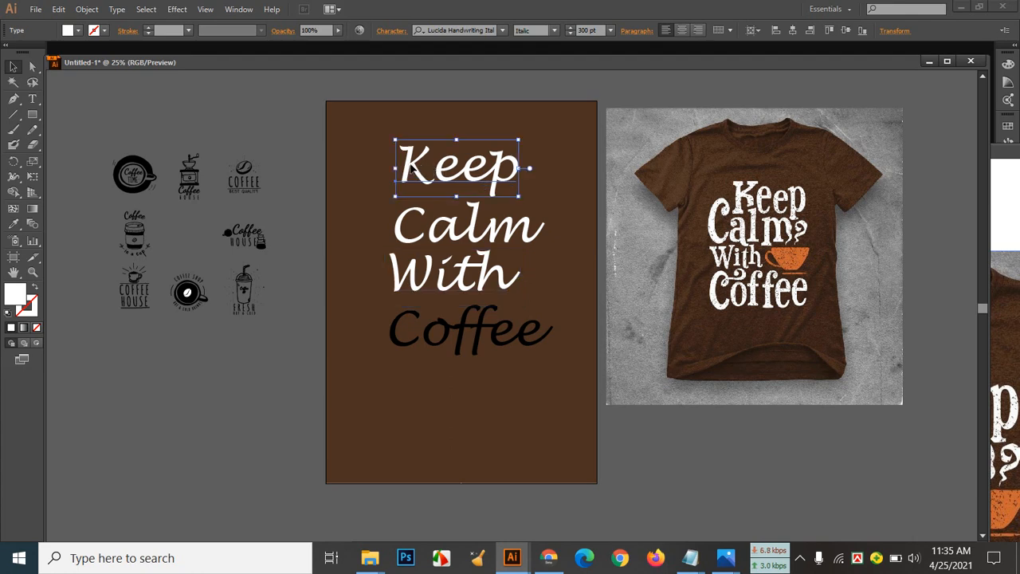
{"action": "left_click", "coordinate": [148, 27]}
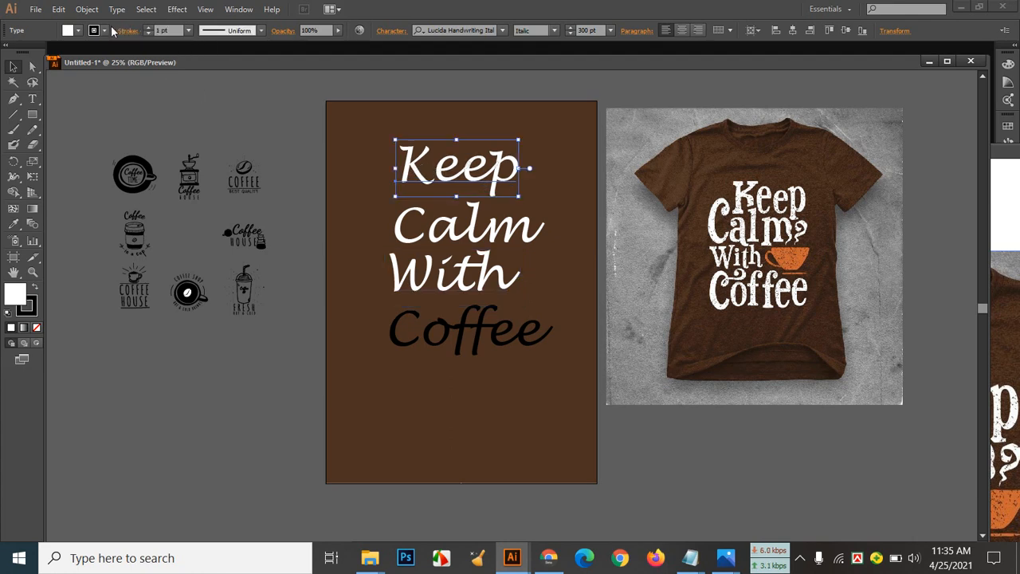
{"action": "left_click", "coordinate": [94, 30]}
{"action": "left_click", "coordinate": [27, 51]}
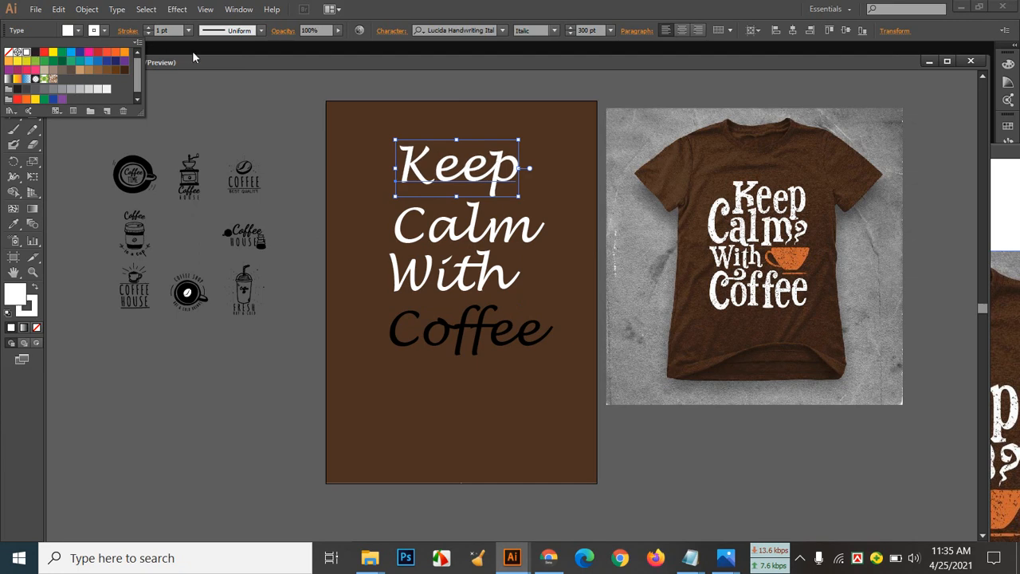
Thicken the stroke of "Keep", trying weights up to 13 pt, and settle on 10 pt
{"action": "left_click", "coordinate": [148, 27]}
{"action": "left_click", "coordinate": [148, 27]}
{"action": "left_click", "coordinate": [148, 27]}
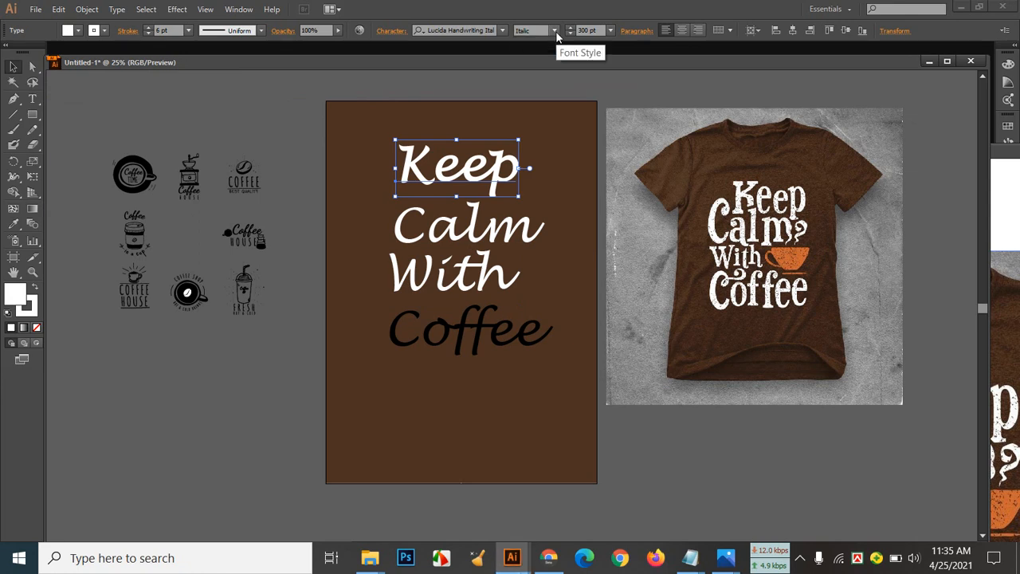
{"action": "left_click", "coordinate": [147, 28]}
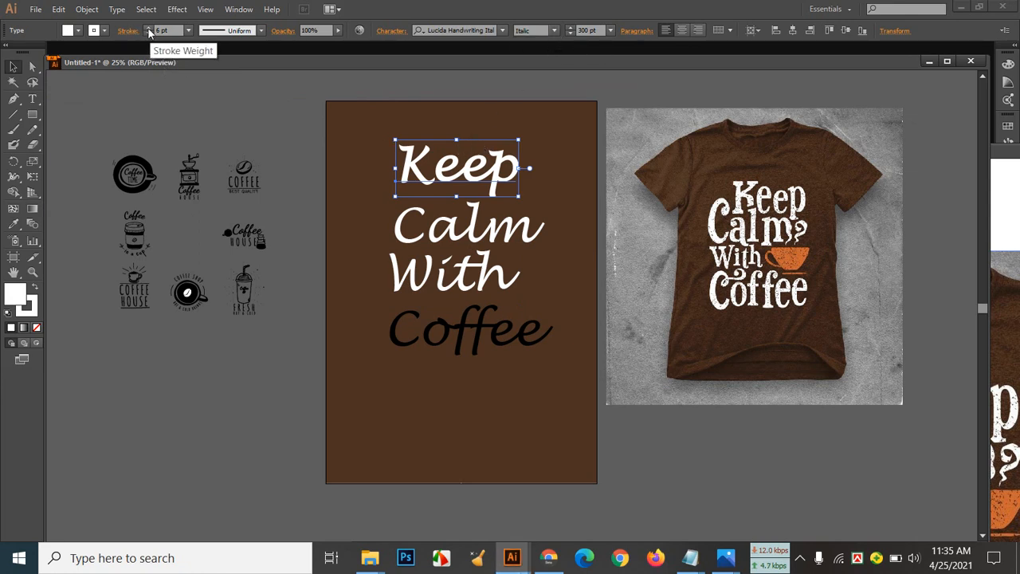
{"action": "left_click", "coordinate": [148, 27]}
{"action": "left_click", "coordinate": [147, 27]}
{"action": "left_click", "coordinate": [147, 27]}
{"action": "left_click", "coordinate": [148, 27]}
{"action": "left_click", "coordinate": [148, 28]}
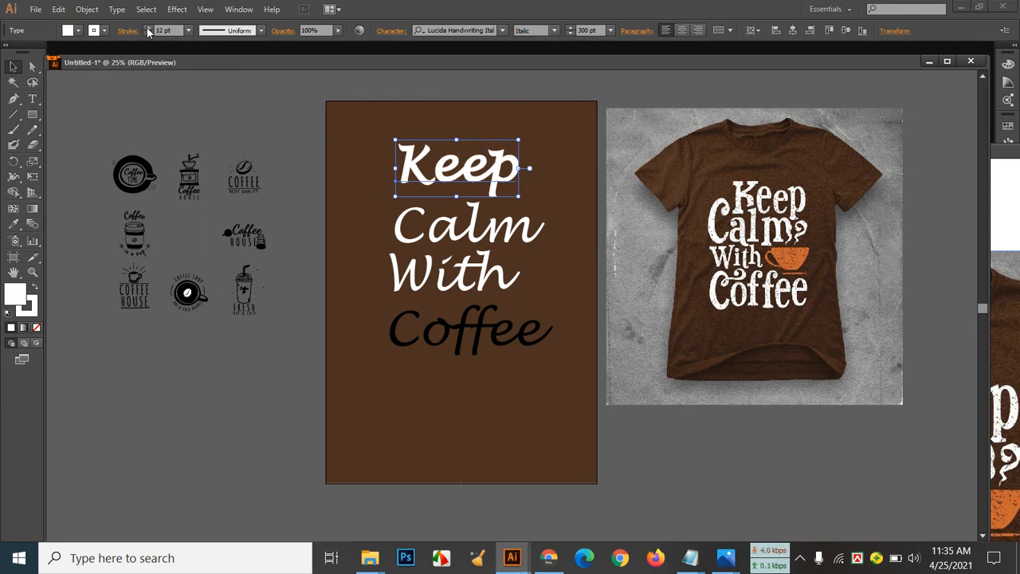
{"action": "left_click", "coordinate": [148, 27]}
{"action": "left_click", "coordinate": [148, 27]}
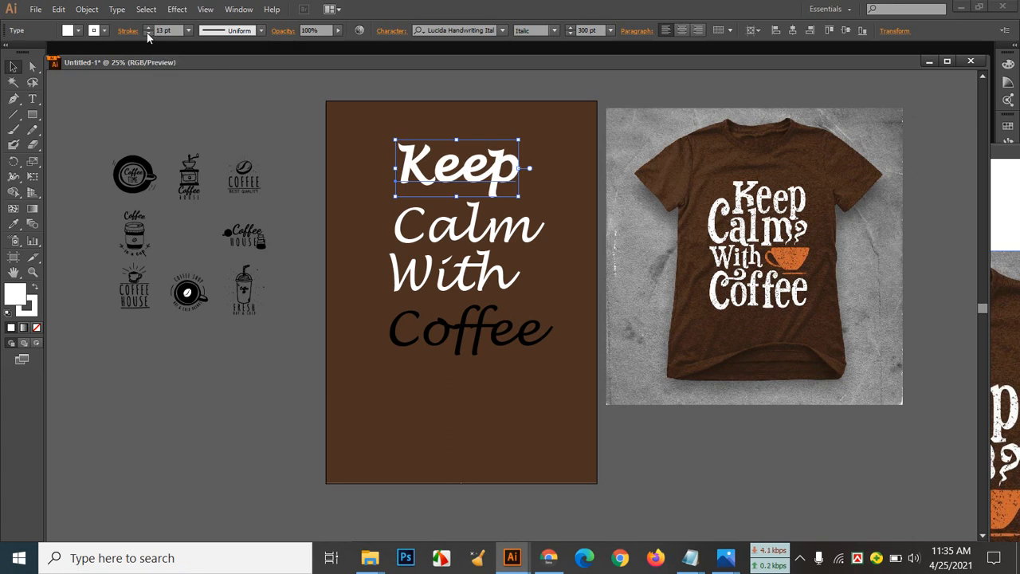
{"action": "left_click", "coordinate": [148, 34]}
{"action": "left_click", "coordinate": [147, 33]}
{"action": "left_click", "coordinate": [147, 33]}
{"action": "left_click", "coordinate": [147, 33]}
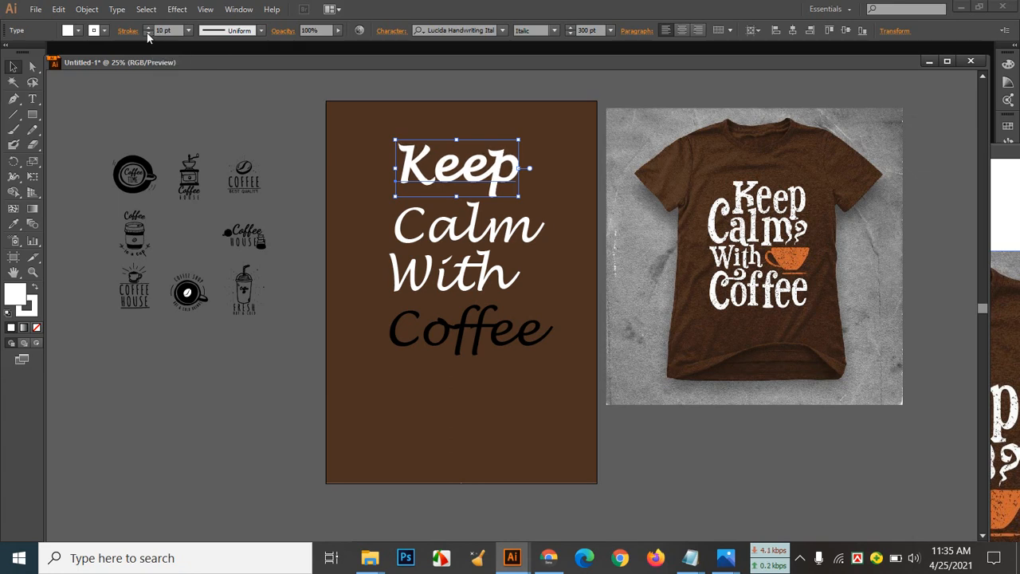
{"action": "left_click", "coordinate": [574, 212]}
Copy the white fill and 10 pt white stroke of "Keep" onto "Calm" and "With" with the Eyedropper
{"action": "left_click", "coordinate": [481, 233]}
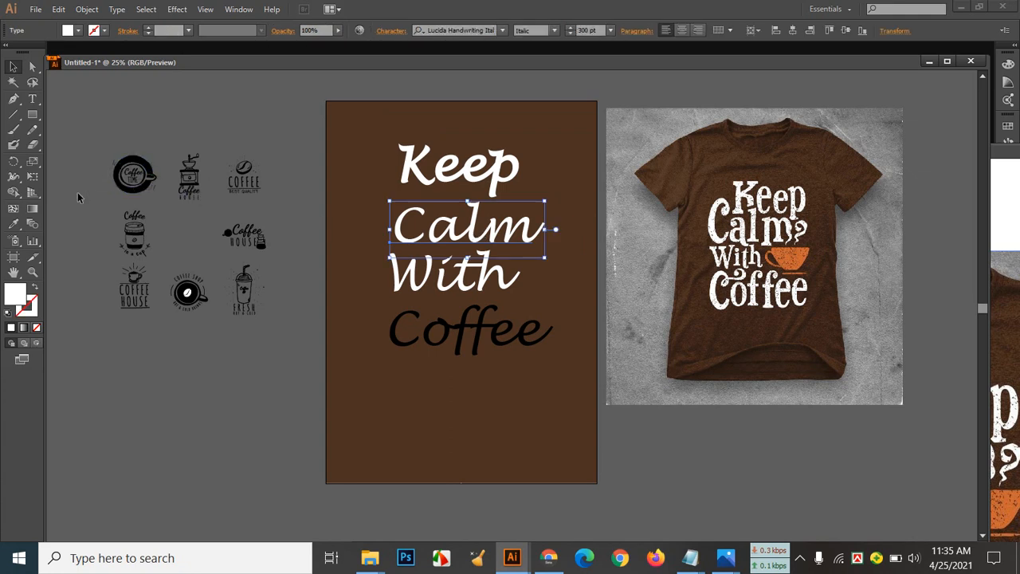
{"action": "left_click", "coordinate": [13, 224]}
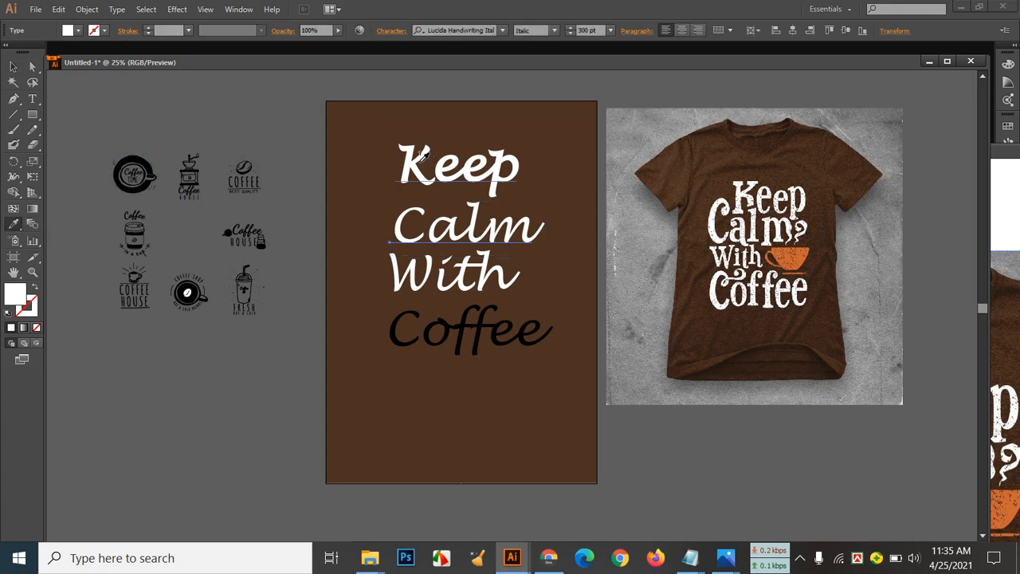
{"action": "left_click", "coordinate": [421, 159]}
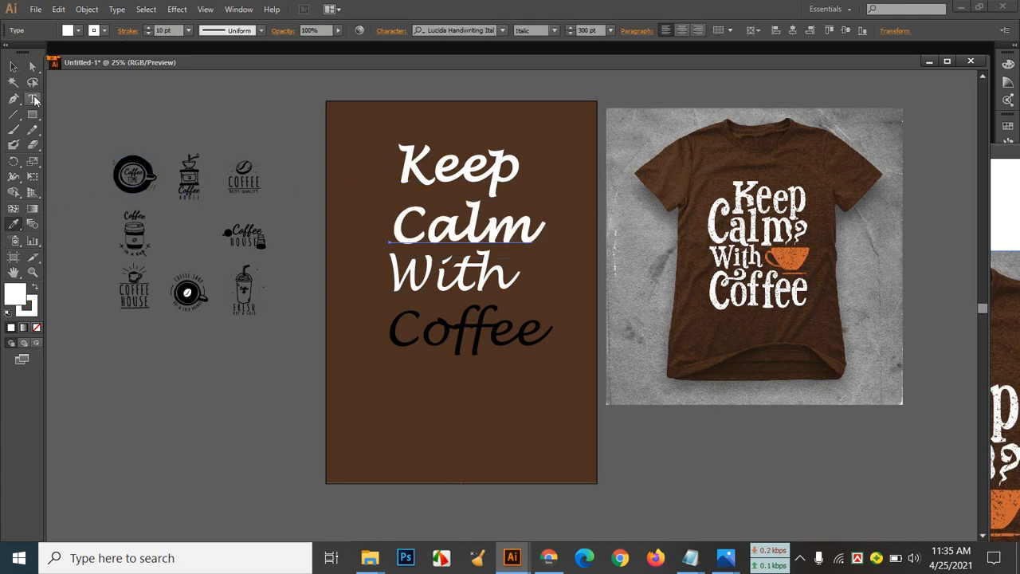
{"action": "left_click", "coordinate": [13, 66]}
{"action": "left_click", "coordinate": [415, 283]}
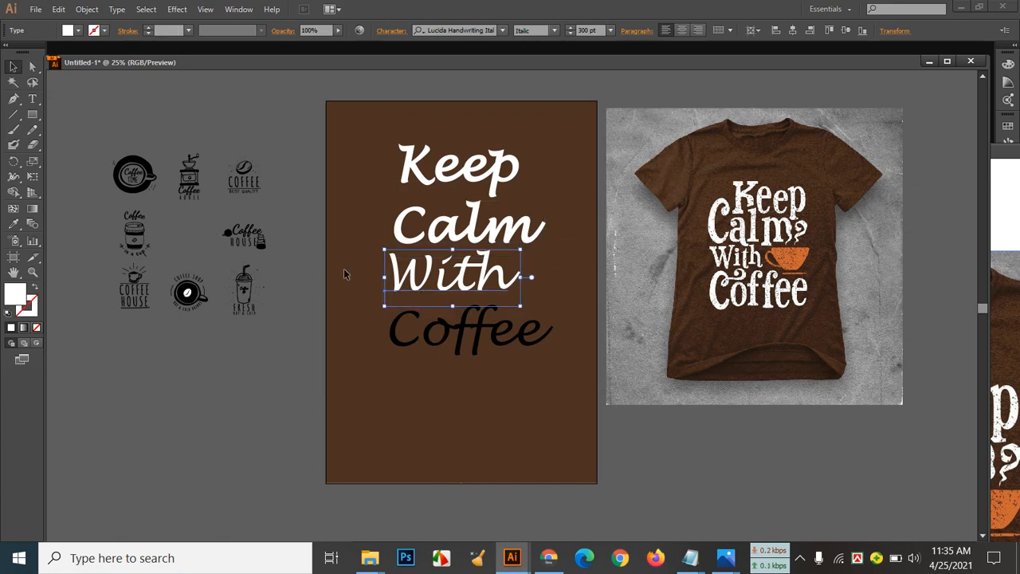
{"action": "left_click", "coordinate": [13, 224]}
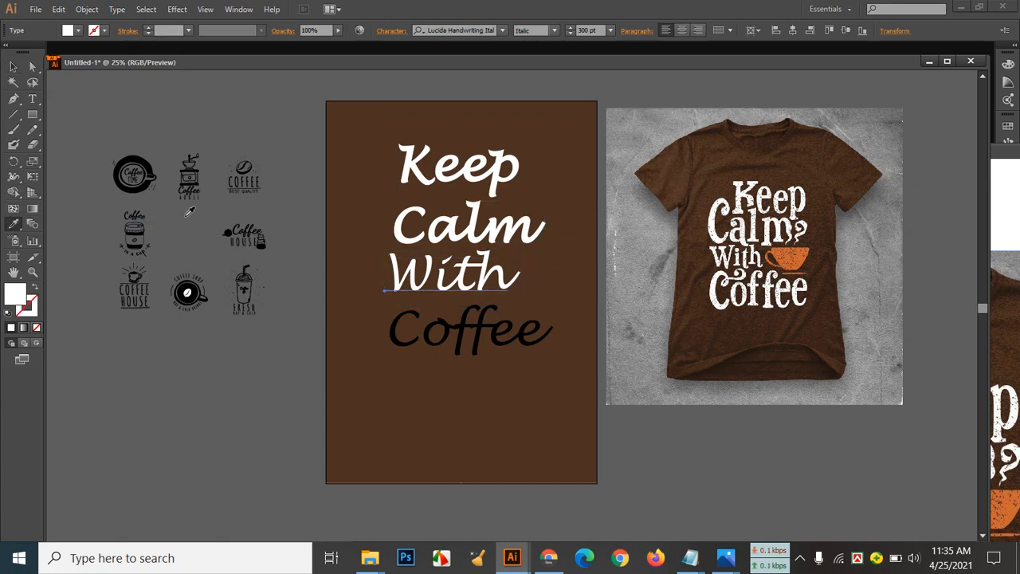
{"action": "left_click", "coordinate": [419, 160]}
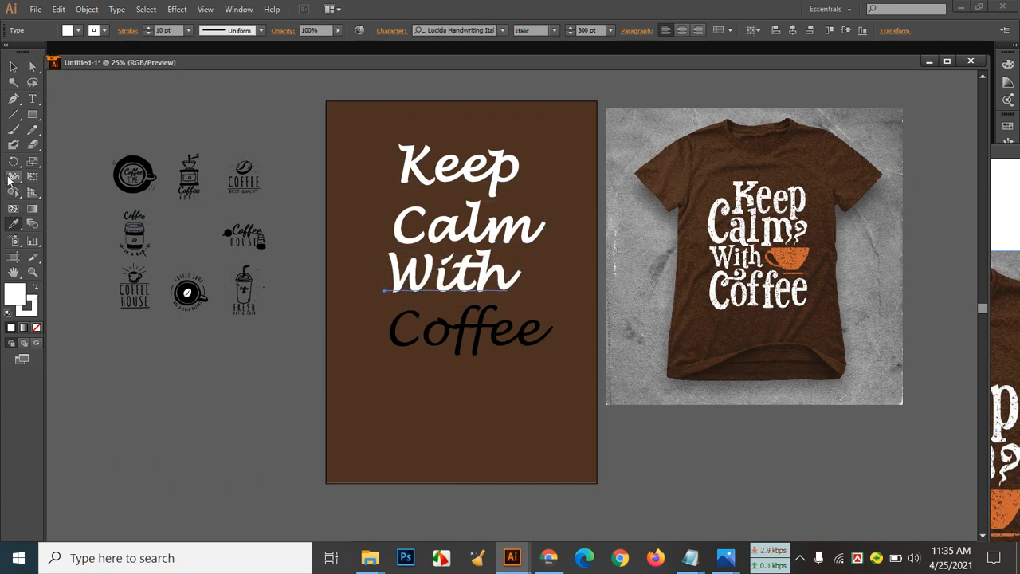
{"action": "left_click", "coordinate": [12, 66]}
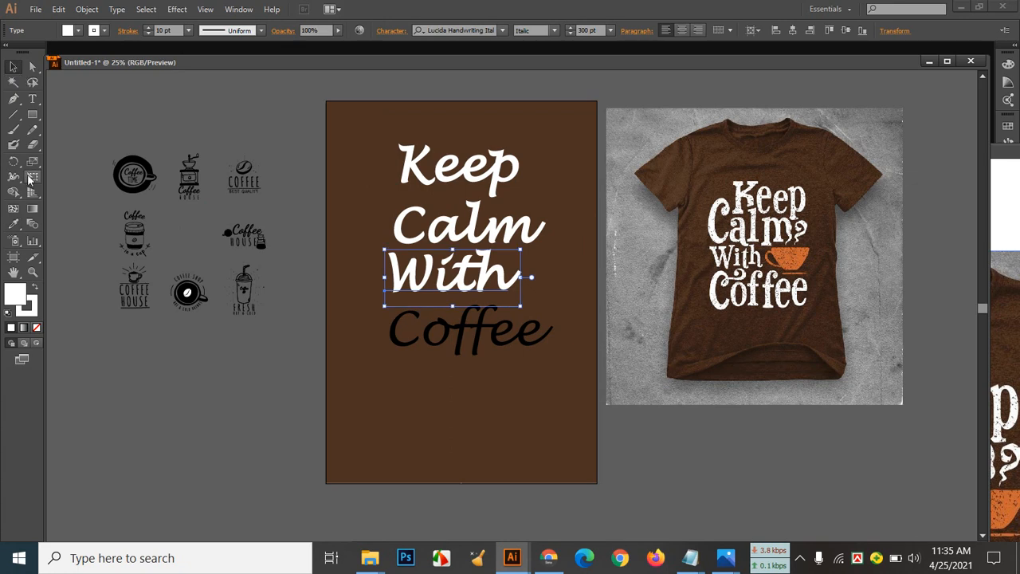
Apply the white fill and 10 pt white stroke of "Calm" to "Coffee" with the Eyedropper and deselect
{"action": "left_click", "coordinate": [404, 325]}
{"action": "left_click", "coordinate": [13, 224]}
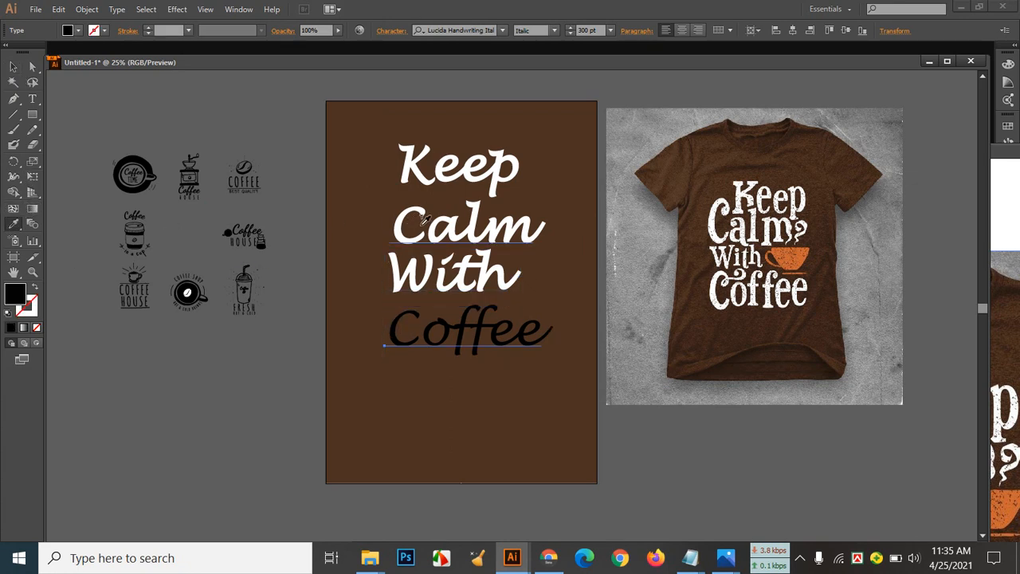
{"action": "left_click", "coordinate": [405, 224]}
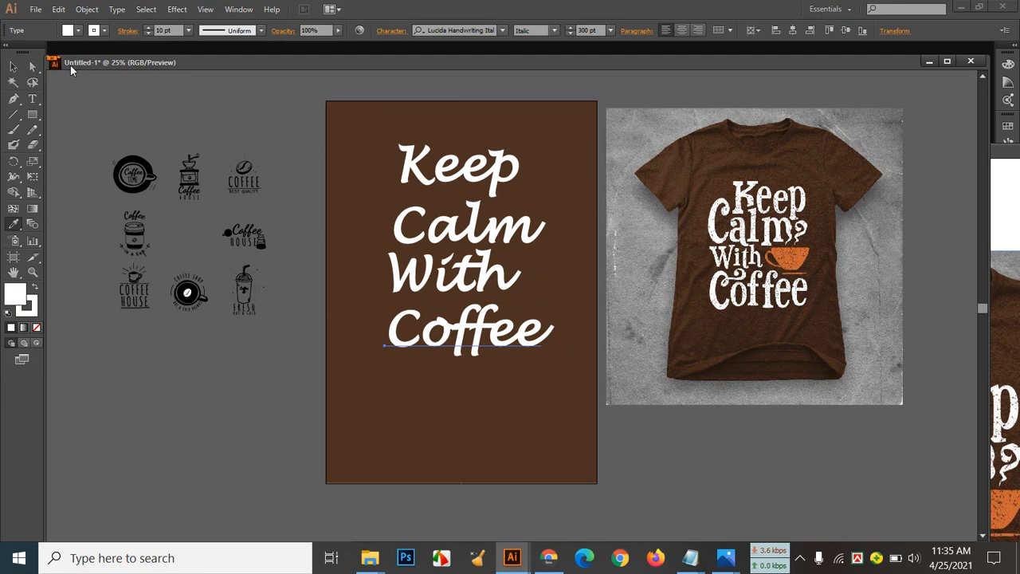
{"action": "left_click", "coordinate": [12, 66]}
{"action": "left_click", "coordinate": [404, 374]}
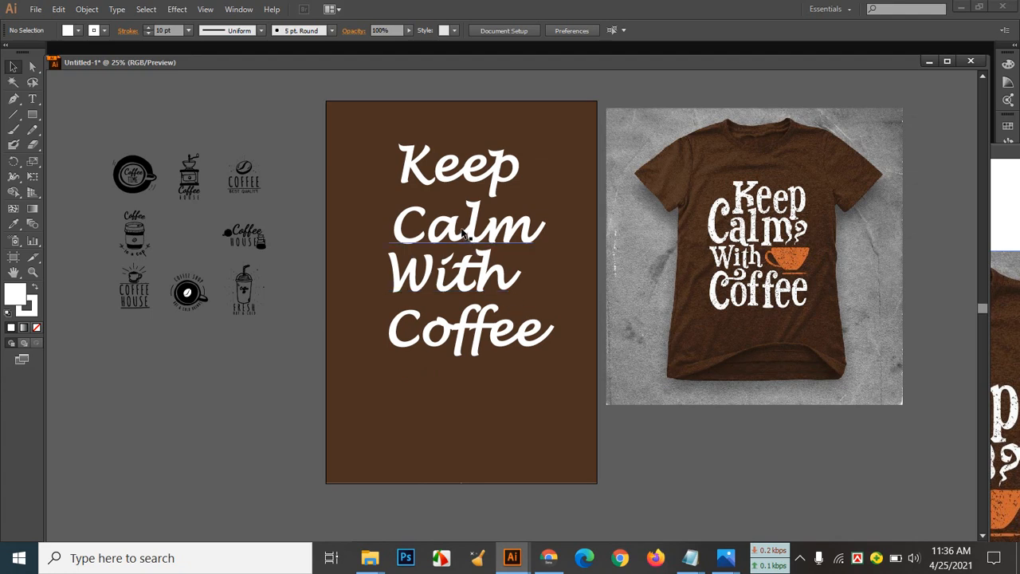
Spread the slogan down the artboard by moving "Coffee", "With" and "Calm" lower with wider gaps between the lines
{"action": "left_click_drag", "start_coordinate": [460, 325], "coordinate": [461, 395]}
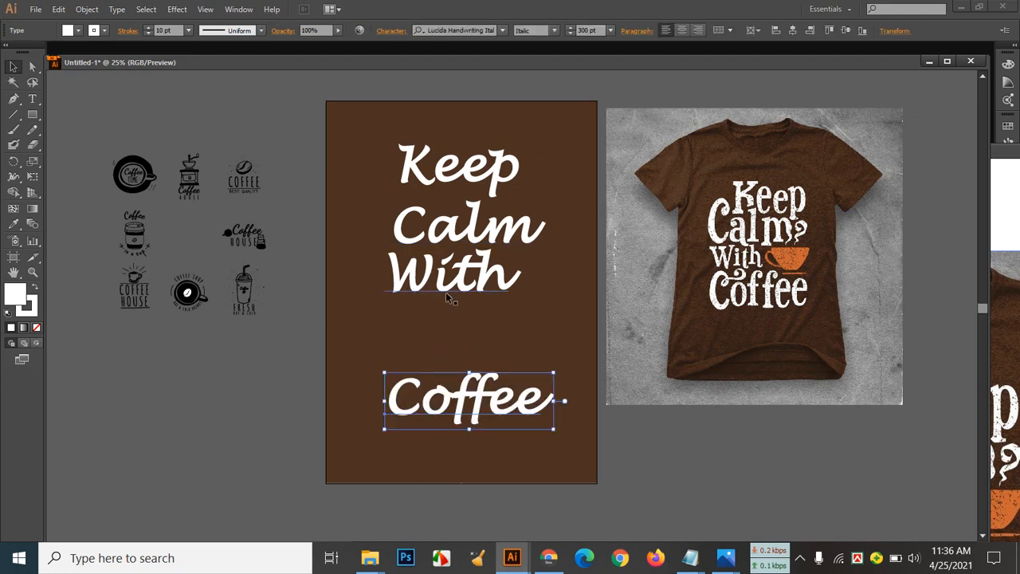
{"action": "left_click_drag", "start_coordinate": [447, 275], "coordinate": [447, 329]}
{"action": "left_click_drag", "start_coordinate": [425, 227], "coordinate": [420, 251]}
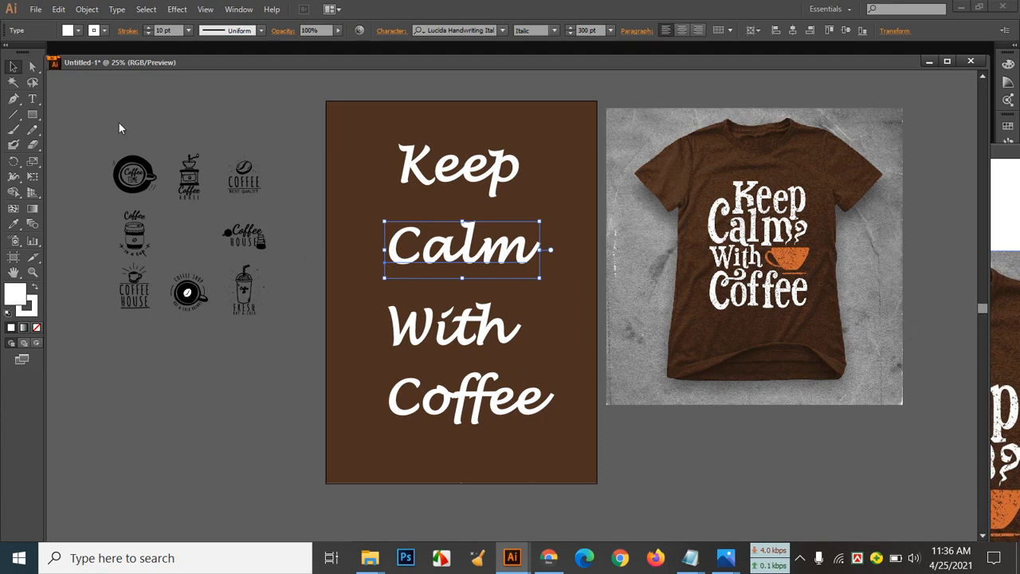
{"action": "key", "text": "a"}
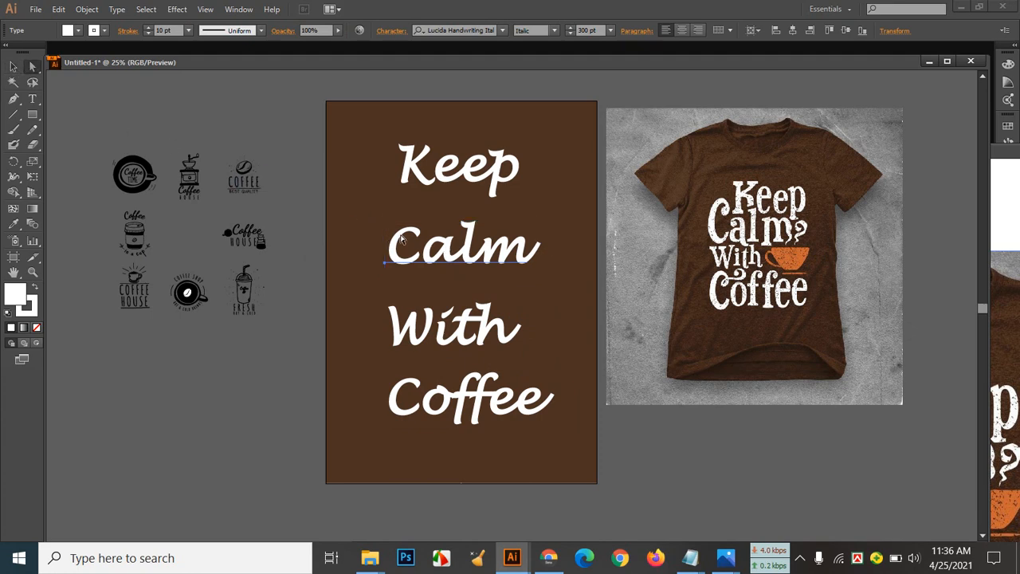
Expand the "Calm" text into editable shapes with the Object and Fill options
{"action": "key", "text": "t"}
{"action": "key", "text": "v"}
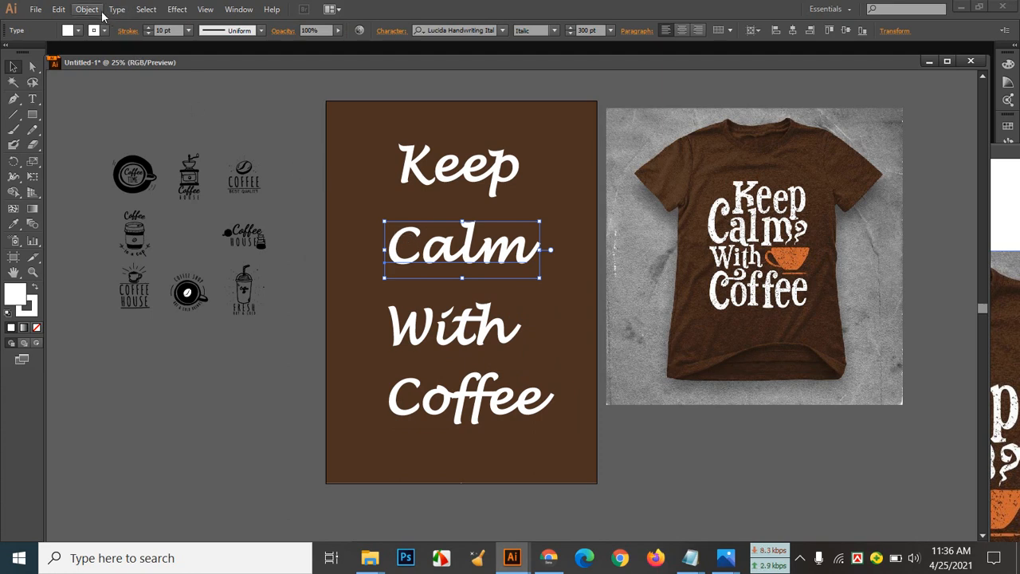
{"action": "left_click", "coordinate": [87, 9]}
{"action": "left_click", "coordinate": [125, 172]}
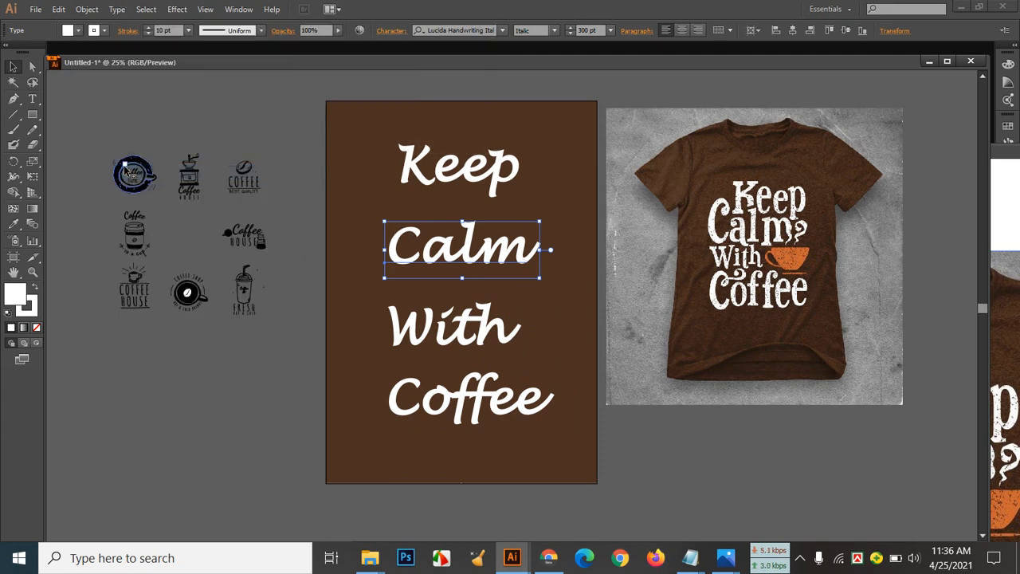
{"action": "left_click", "coordinate": [32, 67]}
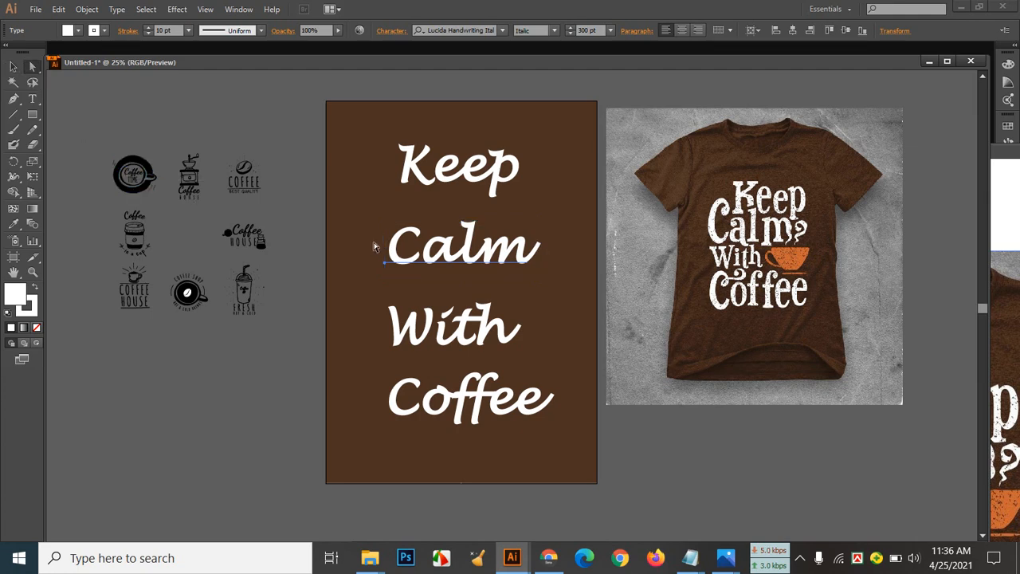
{"action": "left_click", "coordinate": [13, 67]}
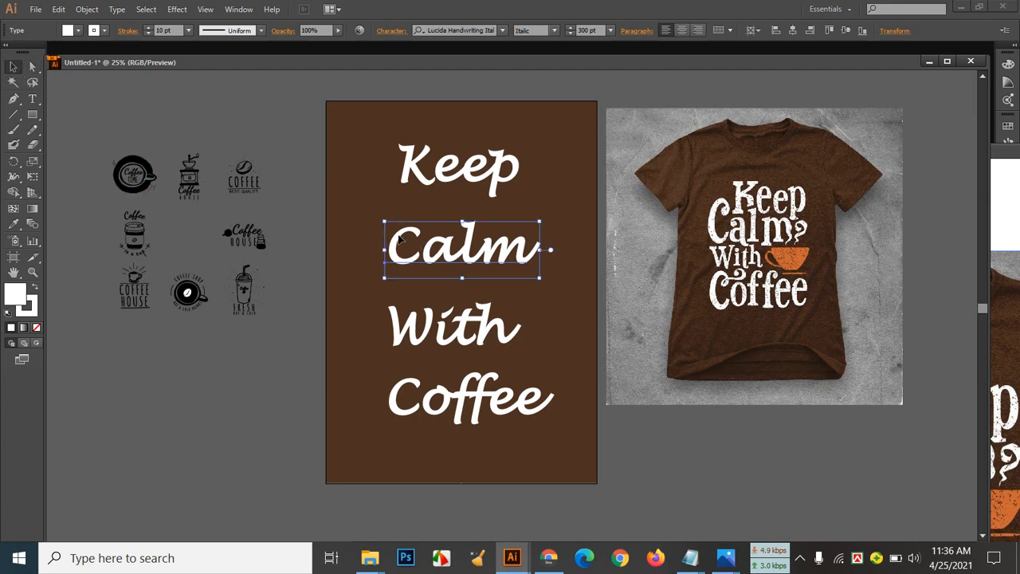
{"action": "left_click", "coordinate": [87, 8]}
{"action": "left_click", "coordinate": [135, 157]}
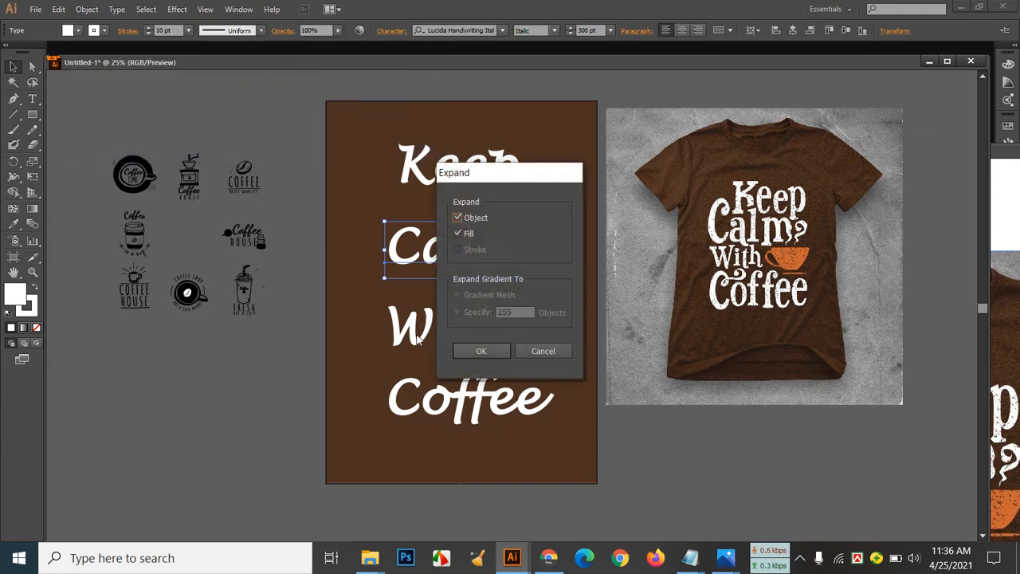
{"action": "left_click", "coordinate": [475, 351]}
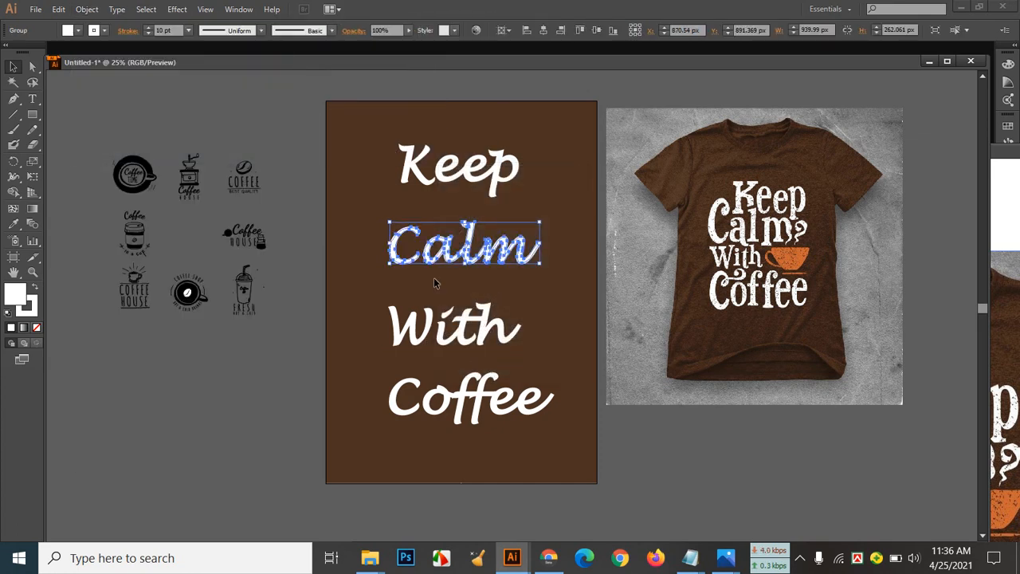
Select the upper points of the "C" in "Calm" with Direct Selection and stretch it upward to about 307 px tall
{"action": "left_click", "coordinate": [33, 67]}
{"action": "left_click", "coordinate": [35, 67]}
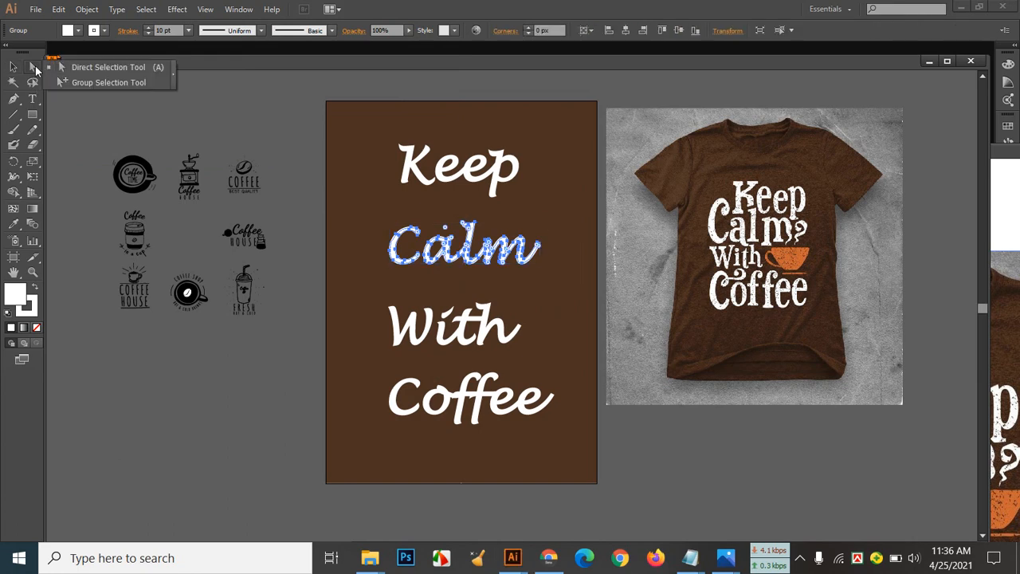
{"action": "left_click", "coordinate": [119, 67]}
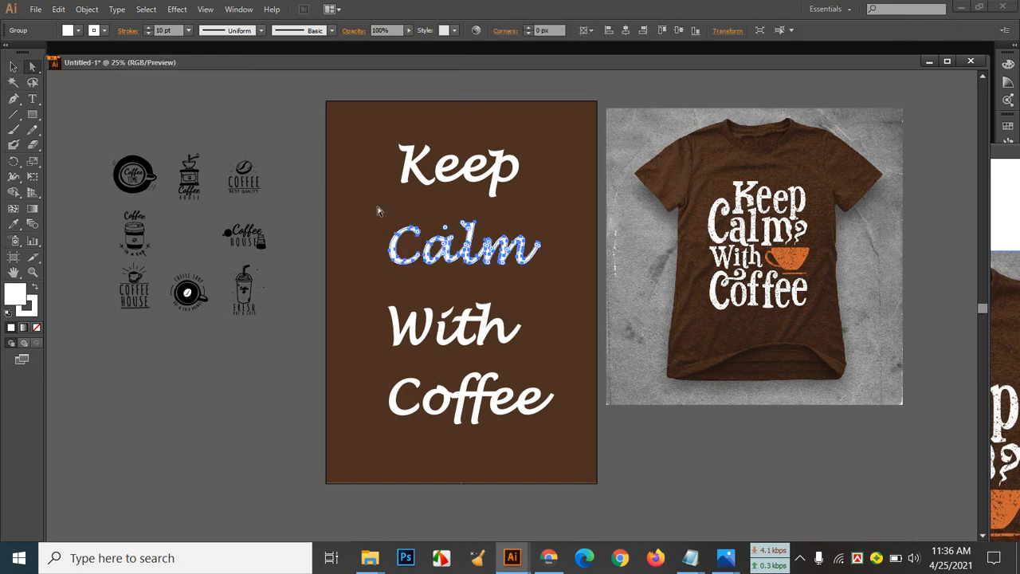
{"action": "left_click_drag", "start_coordinate": [378, 211], "coordinate": [430, 249]}
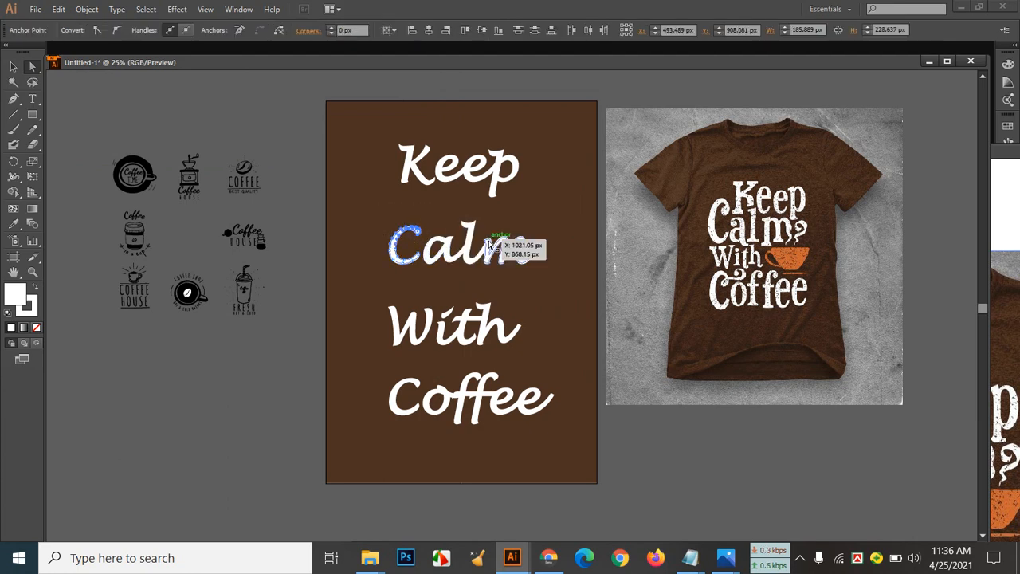
{"action": "key", "text": "Up"}
{"action": "key", "text": "Up"}
{"action": "key", "text": "Up"}
{"action": "key", "text": "Up"}
{"action": "key", "text": "Up"}
{"action": "key", "text": "Up"}
{"action": "key", "text": "Up"}
{"action": "key", "text": "Up"}
{"action": "key", "text": "Up"}
{"action": "key", "text": "Up"}
{"action": "key", "text": "Up"}
{"action": "key", "text": "Up"}
{"action": "key", "text": "Up"}
{"action": "key", "text": "Up"}
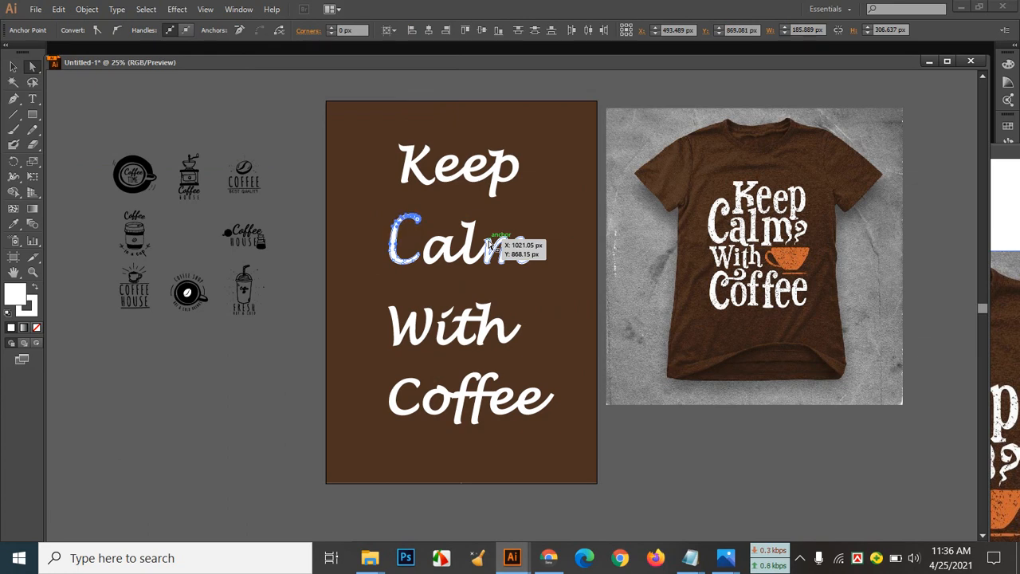
Nudge the stretched upper points of the "C" in "Calm" slightly to the left and deselect
{"action": "key", "text": "Left"}
{"action": "key", "text": "Left"}
{"action": "key", "text": "Left"}
{"action": "key", "text": "Left"}
{"action": "key", "text": "Right"}
{"action": "key", "text": "Right"}
{"action": "left_click", "coordinate": [341, 300]}
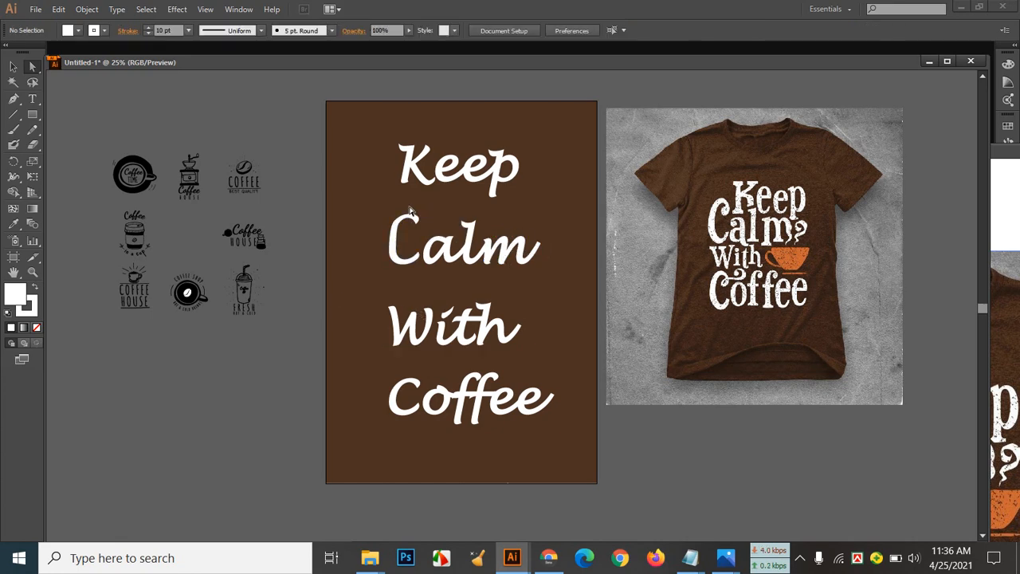
{"action": "left_click_drag", "start_coordinate": [410, 210], "coordinate": [425, 229]}
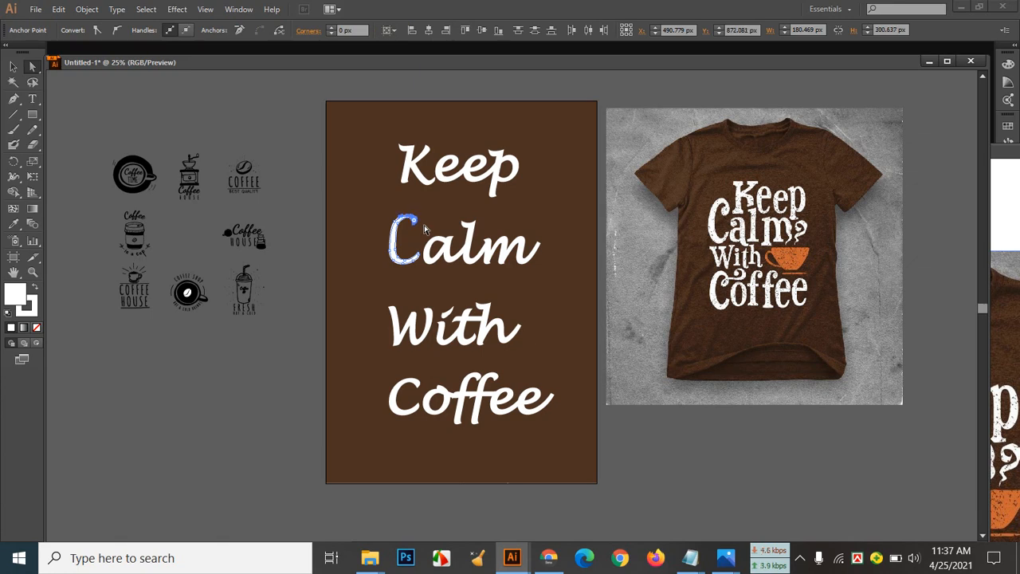
{"action": "left_click", "coordinate": [413, 297]}
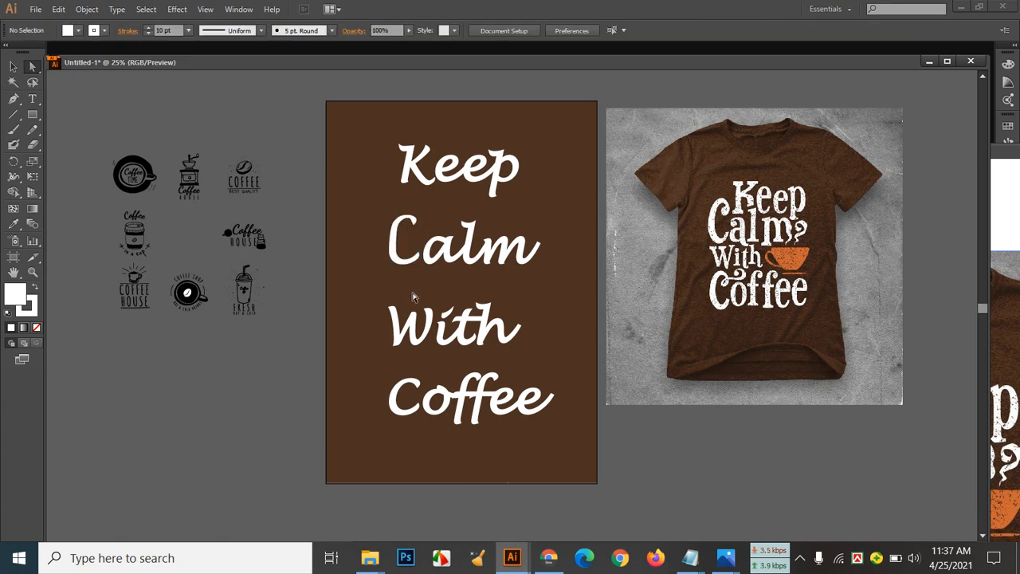
{"action": "left_click", "coordinate": [411, 224]}
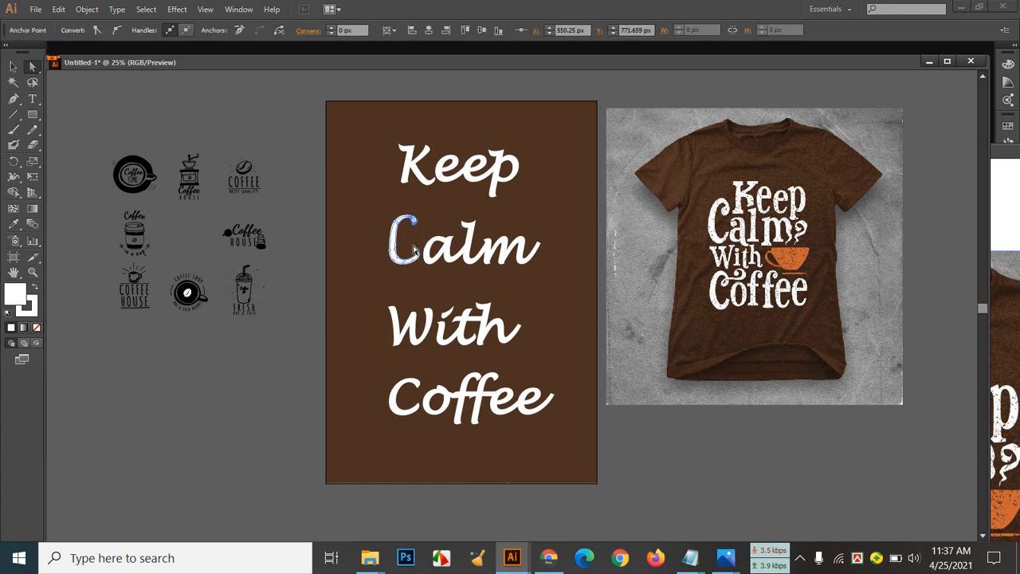
{"action": "left_click", "coordinate": [415, 237]}
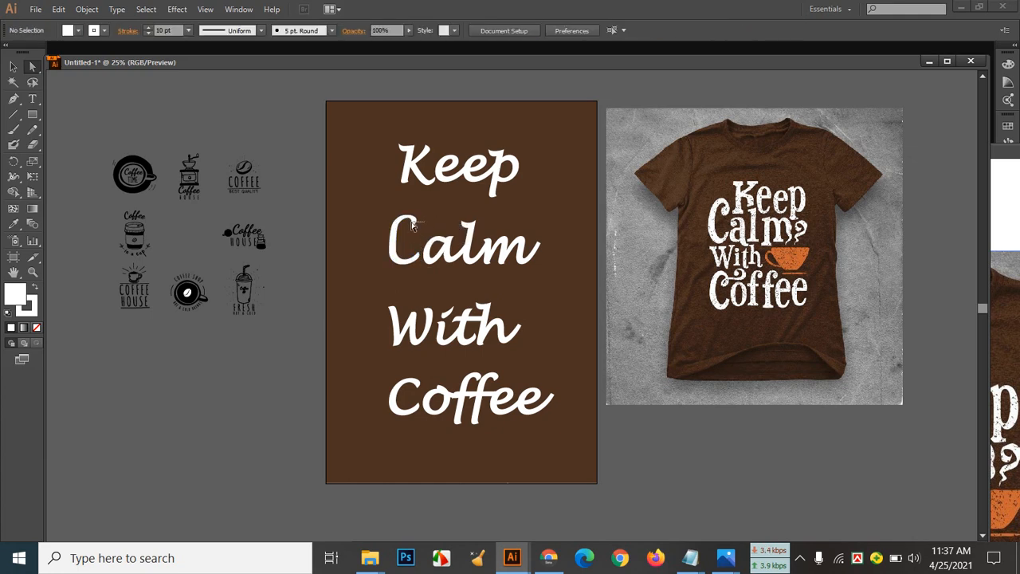
{"action": "left_click", "coordinate": [411, 226]}
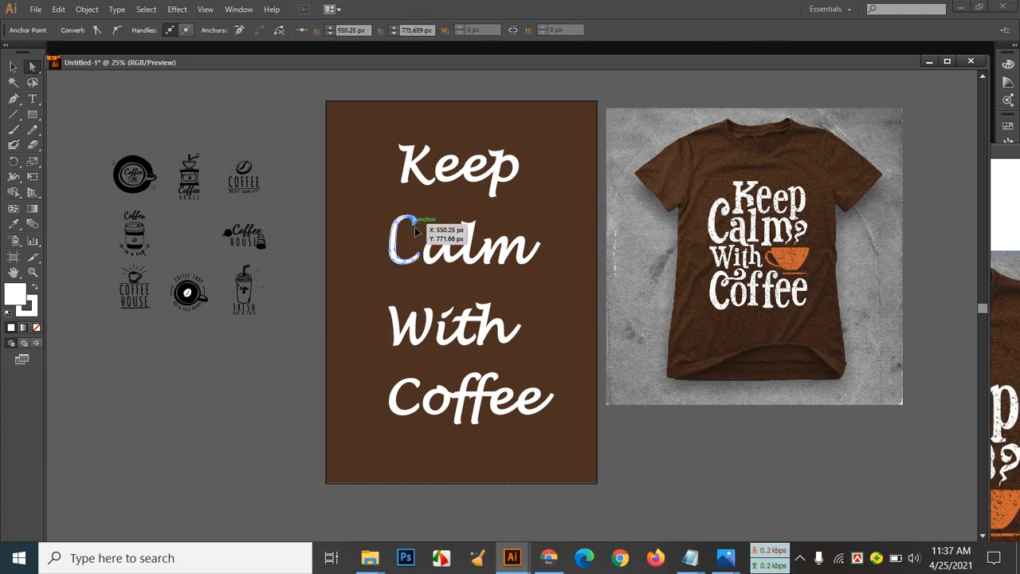
{"action": "left_click", "coordinate": [448, 232]}
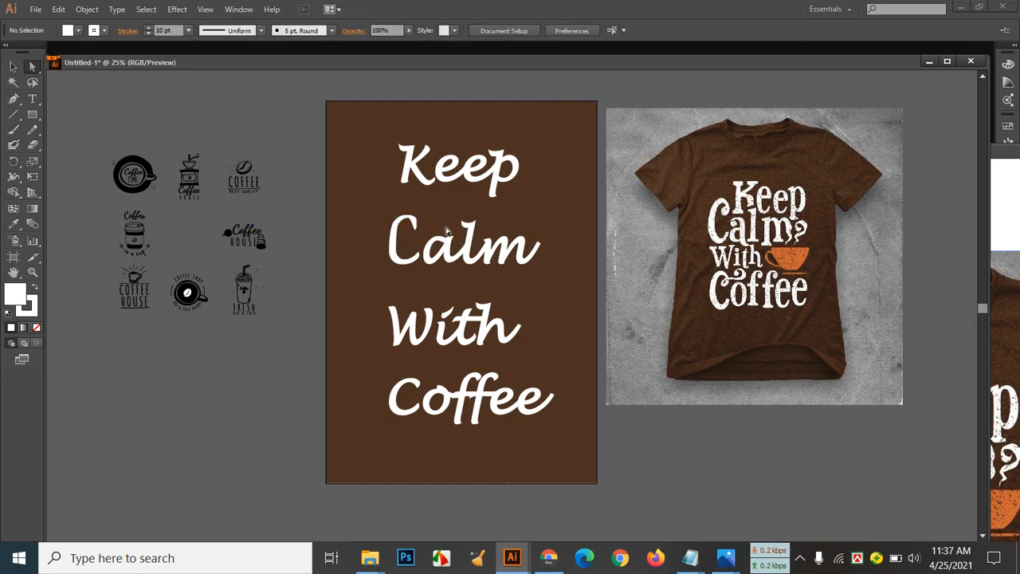
Round off the sharp corners at the upper tip of the "C" in "Calm" and deselect the letter
{"action": "key", "text": "ctrl+plus"}
{"action": "key", "text": "ctrl+plus"}
{"action": "key", "text": "ctrl+plus"}
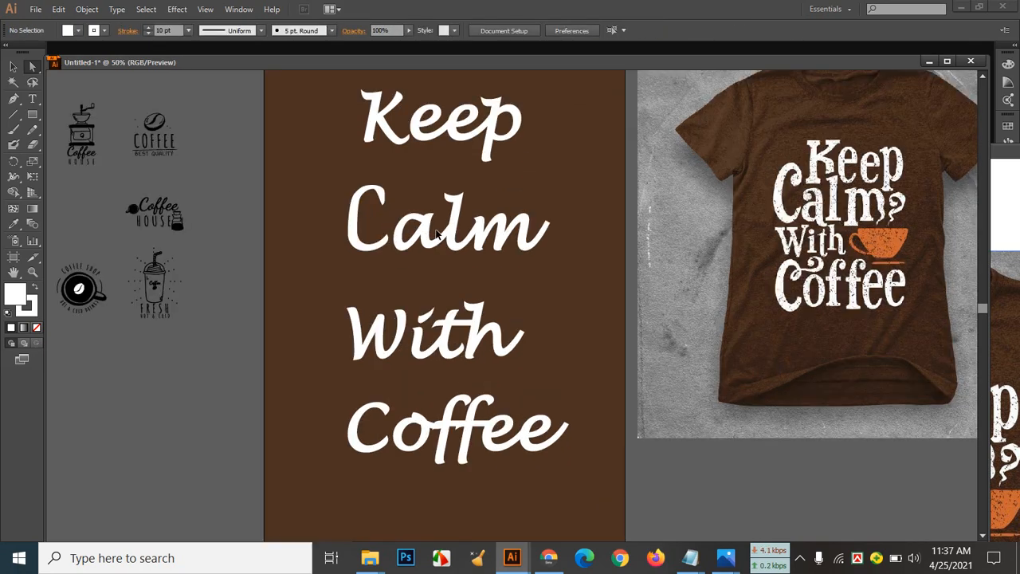
{"action": "scroll", "coordinate": [436, 235], "scroll_direction": "up", "scroll_amount": 3}
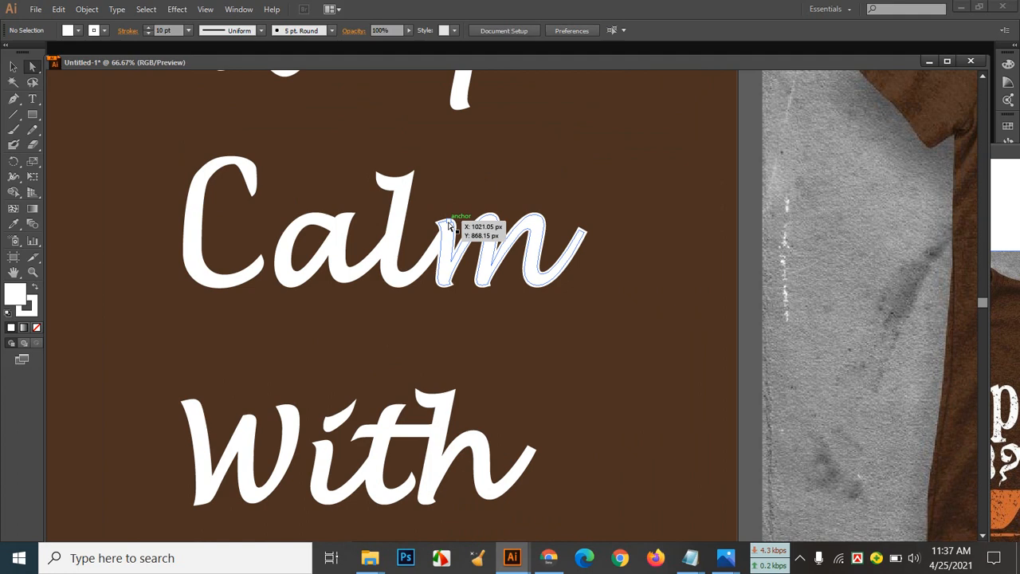
{"action": "left_click", "coordinate": [256, 184]}
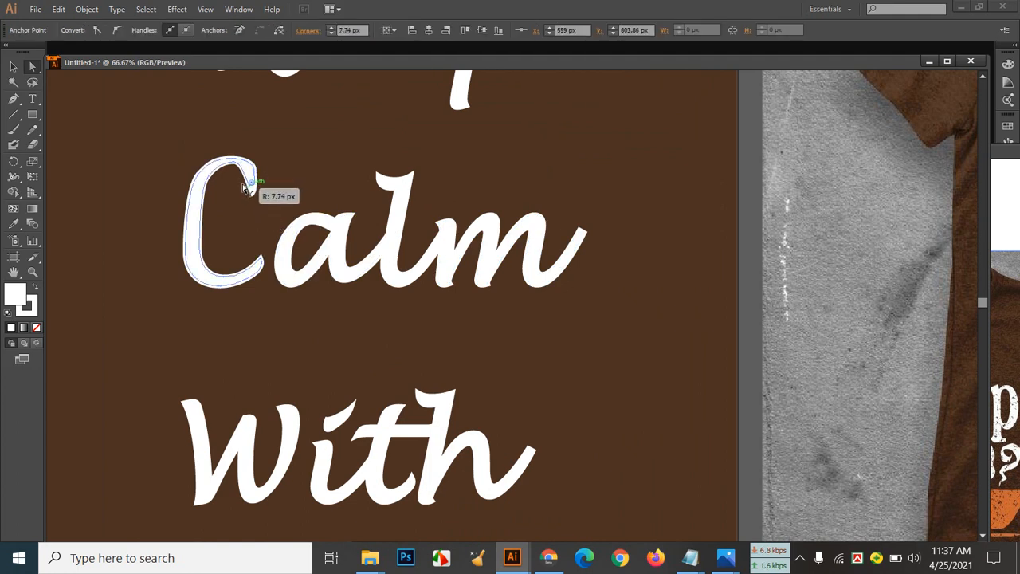
{"action": "left_click", "coordinate": [246, 185]}
{"action": "left_click", "coordinate": [247, 180]}
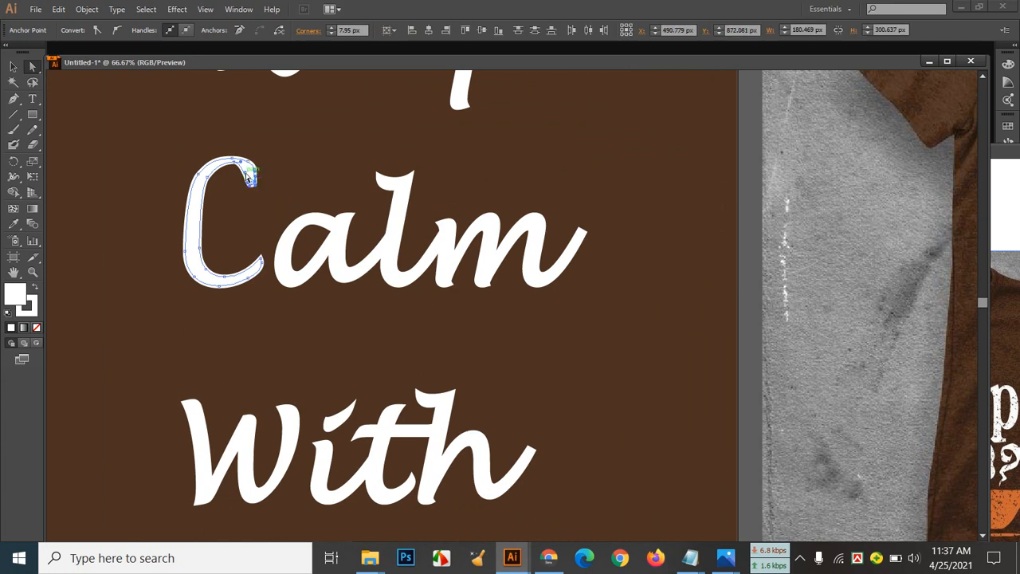
{"action": "left_click_drag", "start_coordinate": [245, 175], "coordinate": [247, 190]}
{"action": "left_click", "coordinate": [281, 183]}
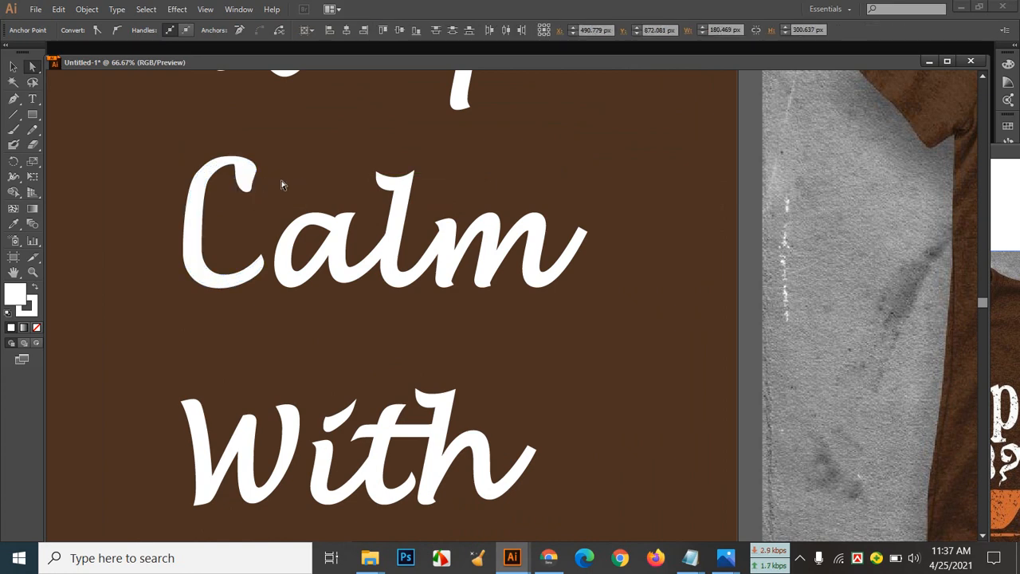
Enlarge "Calm" to about 1339 by 407 px and center it horizontally on the artboard
{"action": "key", "text": "ctrl+minus"}
{"action": "key", "text": "ctrl+minus"}
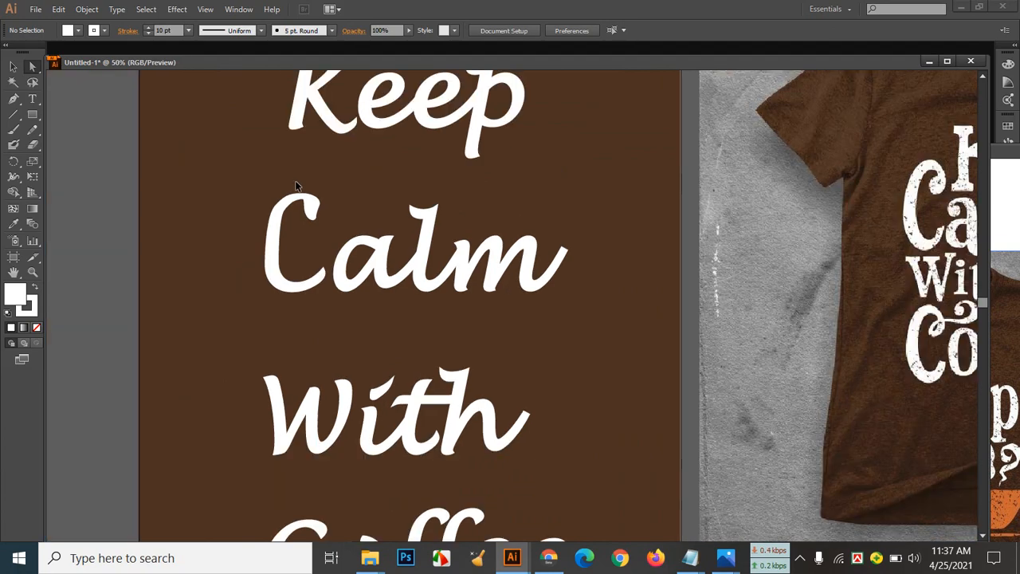
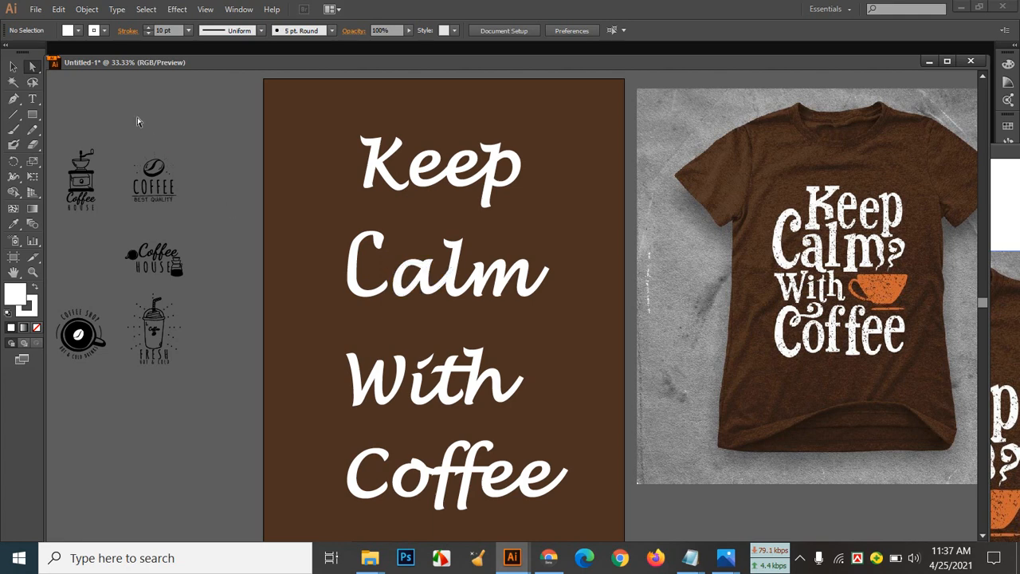
{"action": "left_click", "coordinate": [13, 66]}
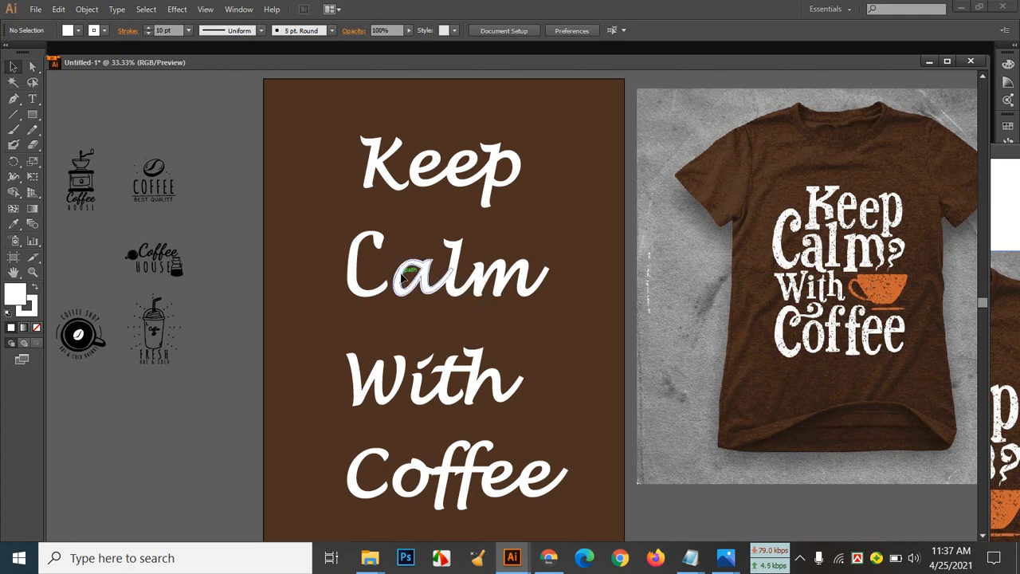
{"action": "left_click", "coordinate": [403, 274]}
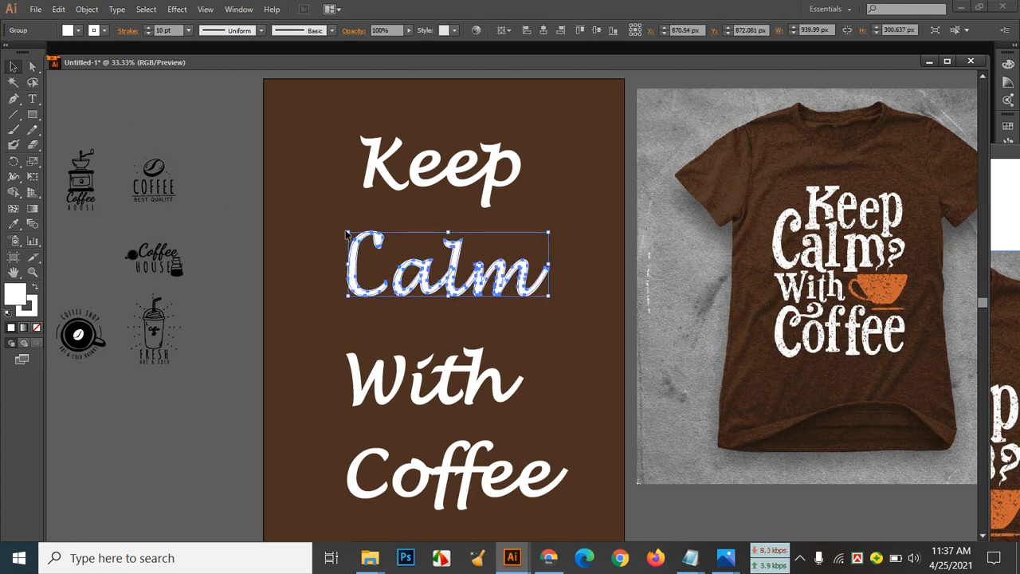
{"action": "left_click_drag", "start_coordinate": [346, 230], "coordinate": [309, 217]}
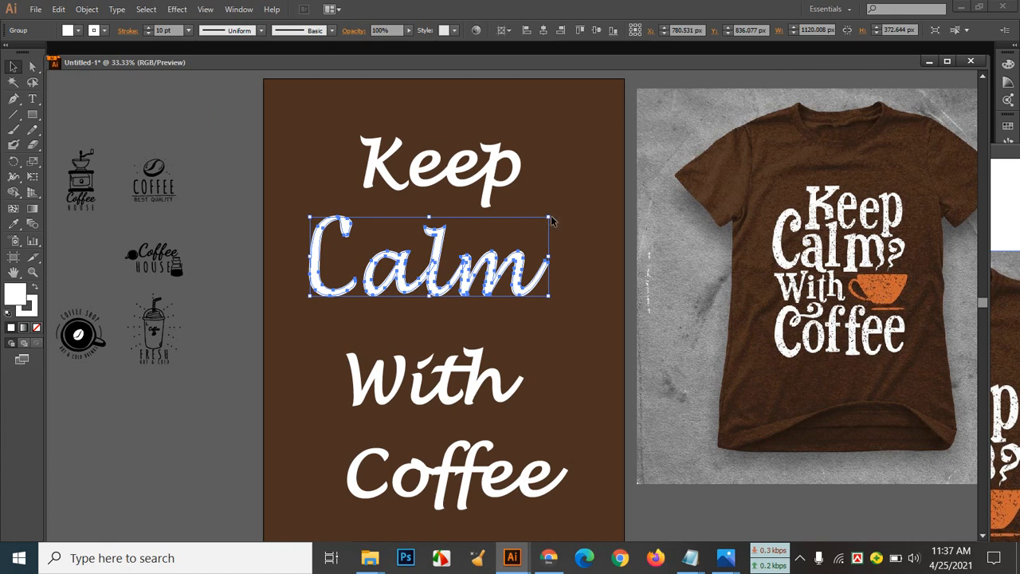
{"action": "left_click_drag", "start_coordinate": [550, 215], "coordinate": [584, 209]}
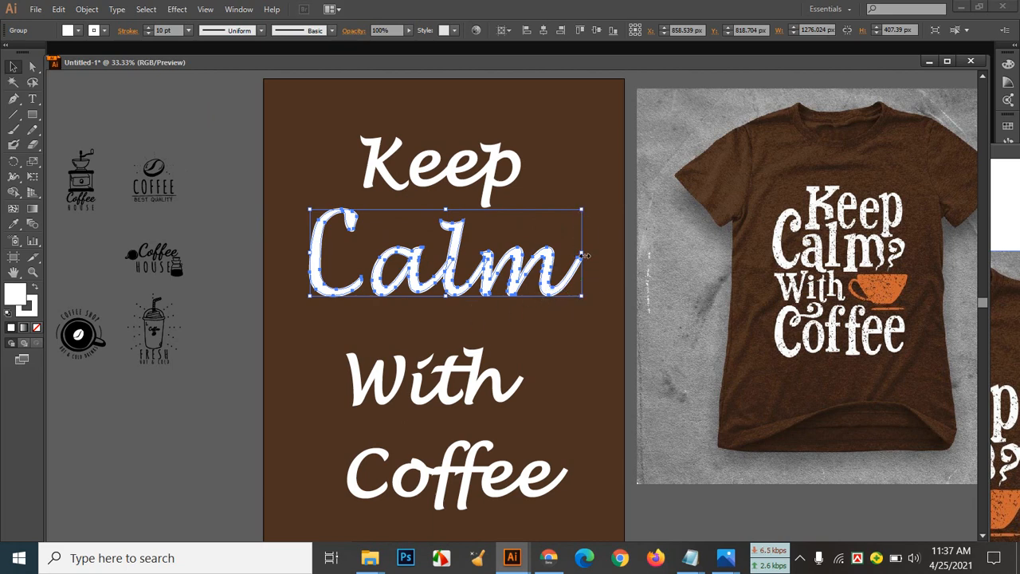
{"action": "left_click_drag", "start_coordinate": [583, 254], "coordinate": [596, 254]}
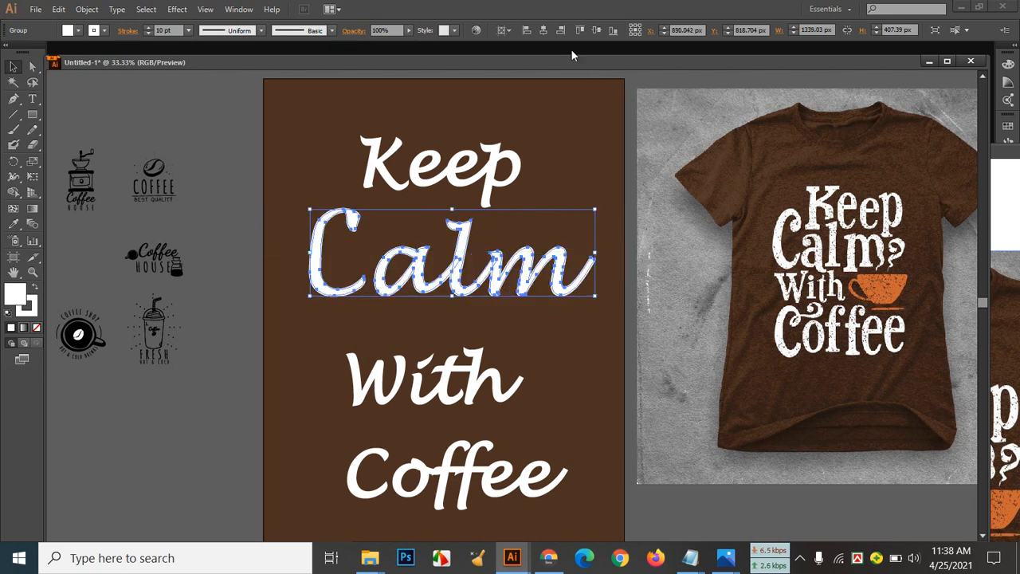
{"action": "left_click", "coordinate": [543, 30]}
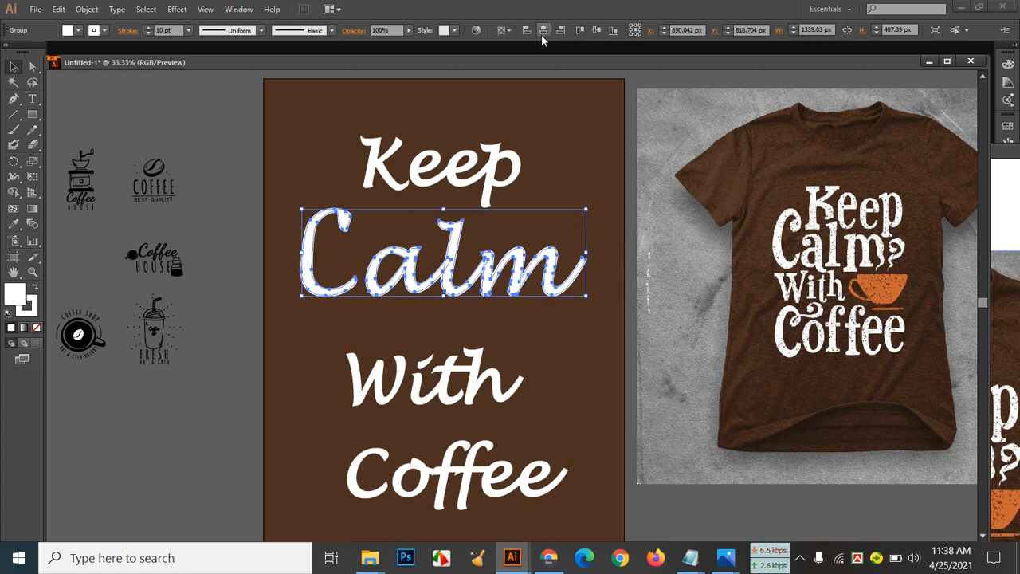
{"action": "left_click", "coordinate": [545, 134]}
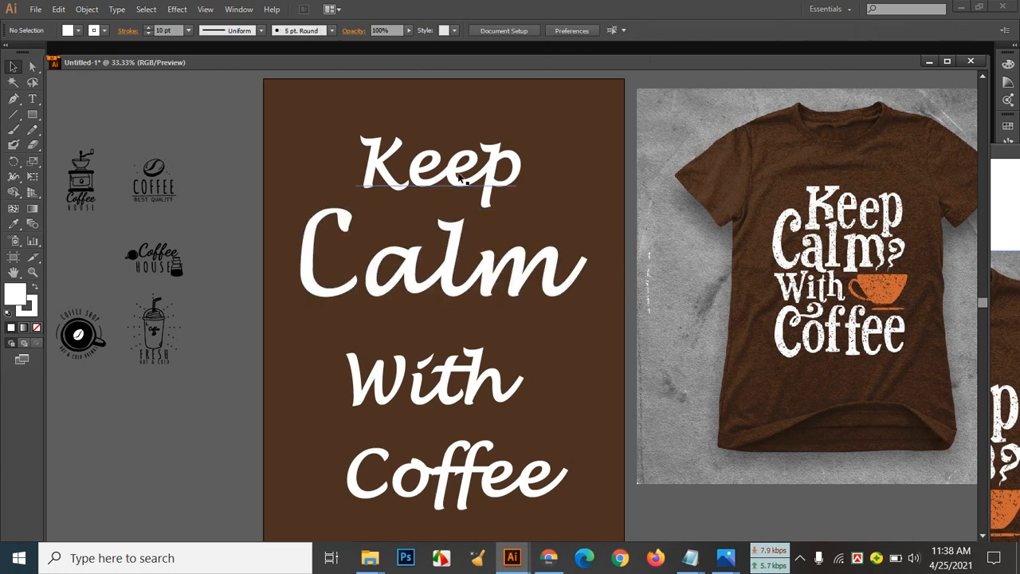
Shift "Keep" to the right, then widen "Calm" a little more and lower it toward "With"
{"action": "left_click_drag", "start_coordinate": [459, 177], "coordinate": [489, 184]}
{"action": "left_click", "coordinate": [454, 263]}
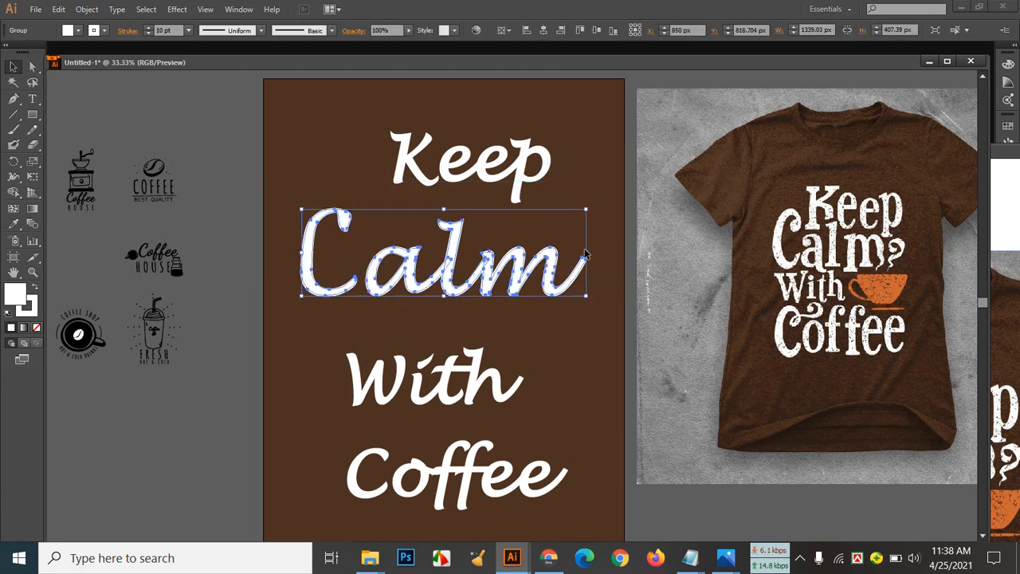
{"action": "left_click_drag", "start_coordinate": [586, 252], "coordinate": [547, 254]}
{"action": "left_click_drag", "start_coordinate": [549, 295], "coordinate": [603, 305]}
{"action": "left_click_drag", "start_coordinate": [385, 291], "coordinate": [377, 299]}
Lower "Keep" against the top of "Calm", beside the tall "C", and widen it toward the end of "Calm"
{"action": "left_click", "coordinate": [461, 112]}
{"action": "left_click_drag", "start_coordinate": [467, 146], "coordinate": [425, 200]}
{"action": "left_click", "coordinate": [541, 243]}
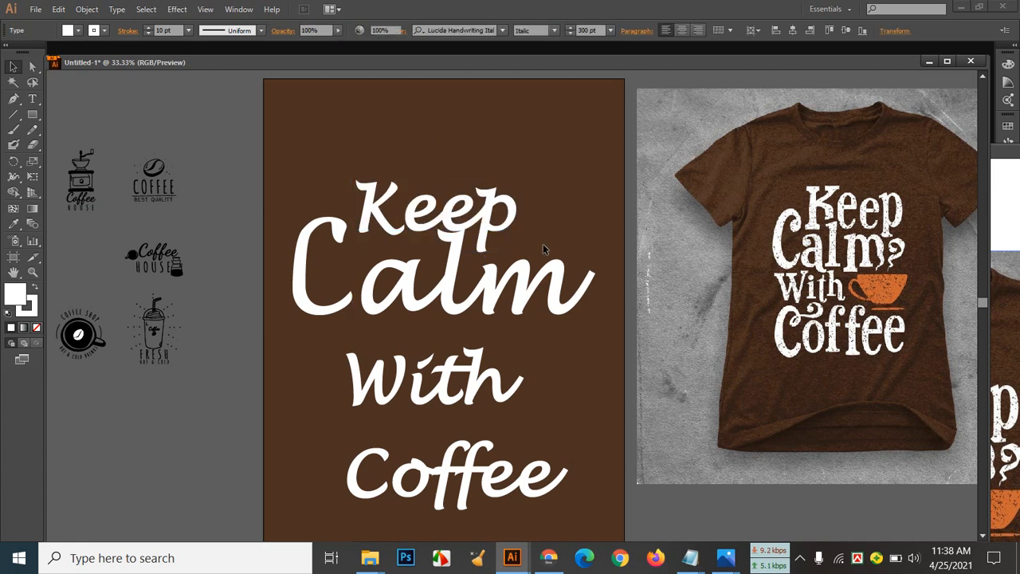
{"action": "left_click", "coordinate": [500, 216]}
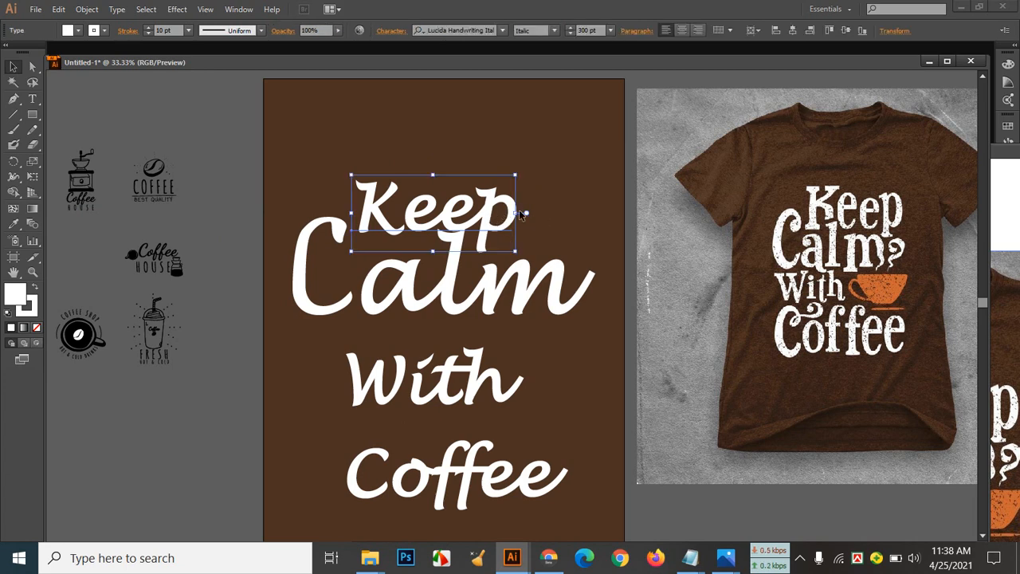
{"action": "left_click_drag", "start_coordinate": [517, 214], "coordinate": [581, 205]}
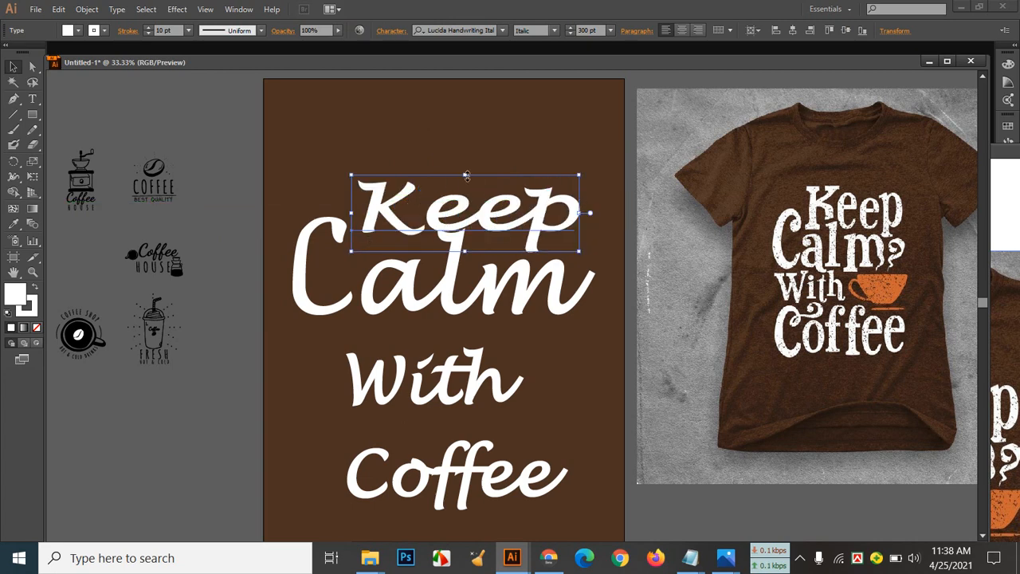
Stretch "Keep" taller by raising its upper edge, then expand its object and fill into editable outlines
{"action": "left_click_drag", "start_coordinate": [467, 176], "coordinate": [467, 149]}
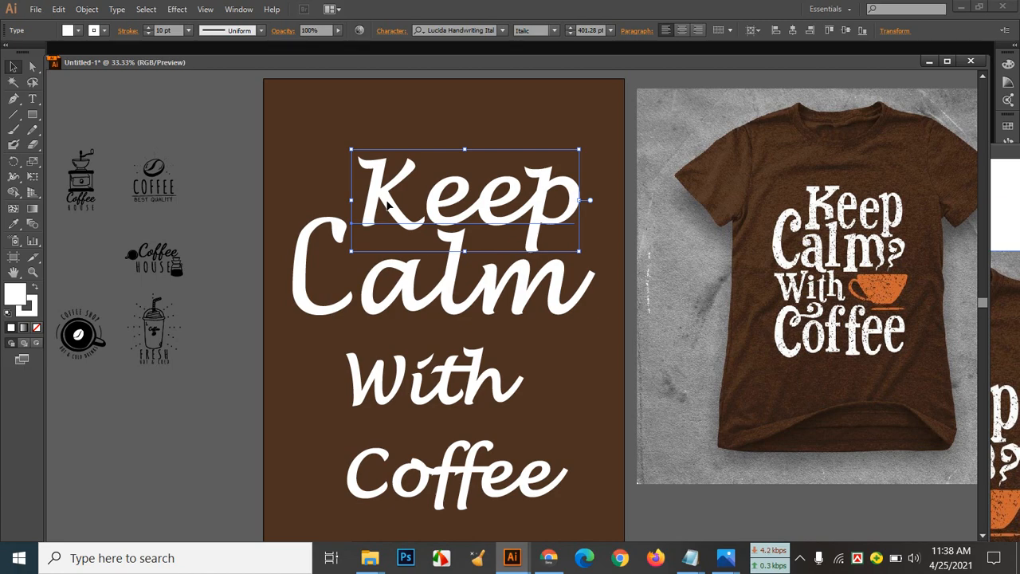
{"action": "left_click", "coordinate": [341, 132]}
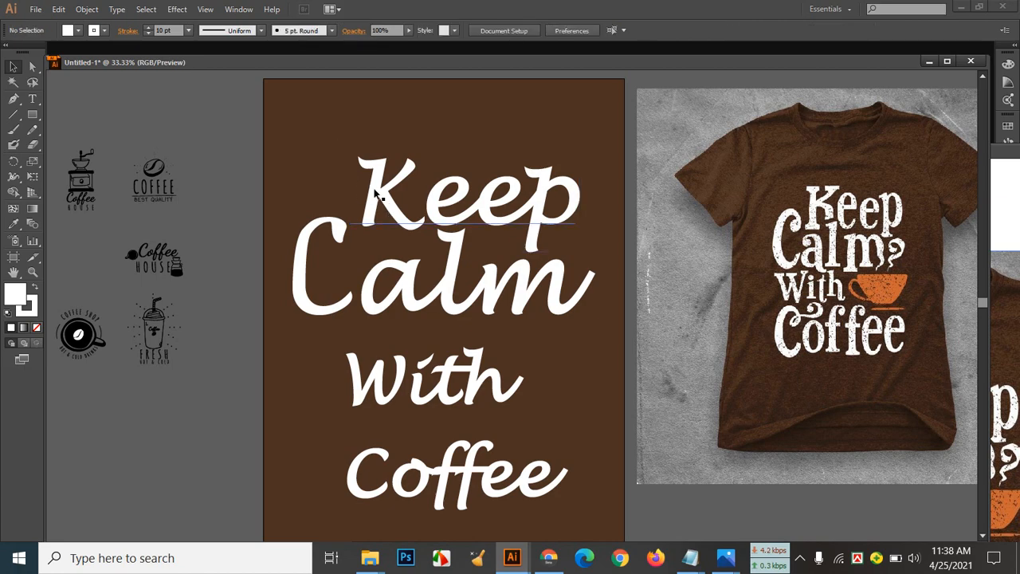
{"action": "left_click", "coordinate": [378, 189]}
{"action": "left_click", "coordinate": [85, 10]}
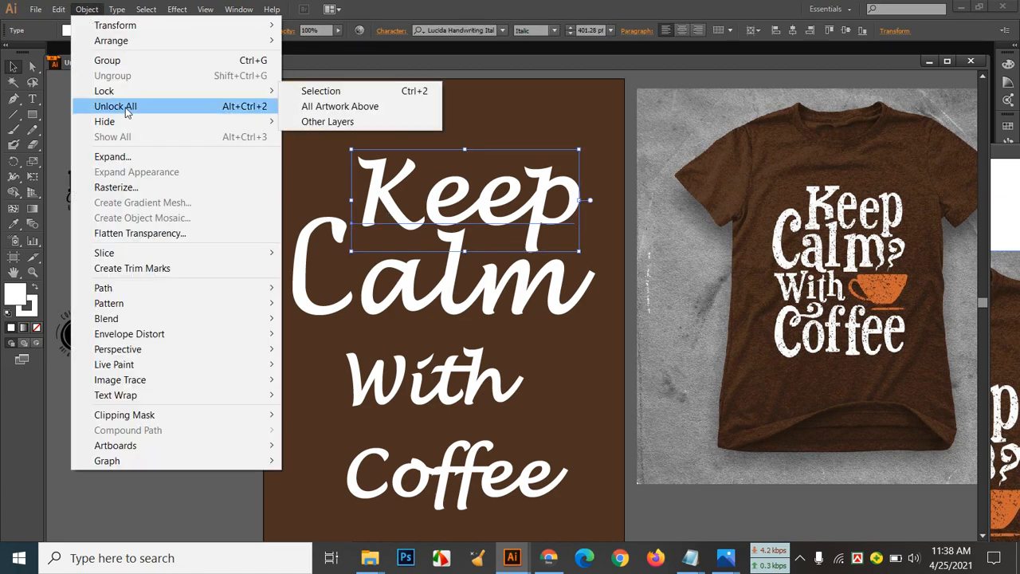
{"action": "left_click", "coordinate": [137, 157]}
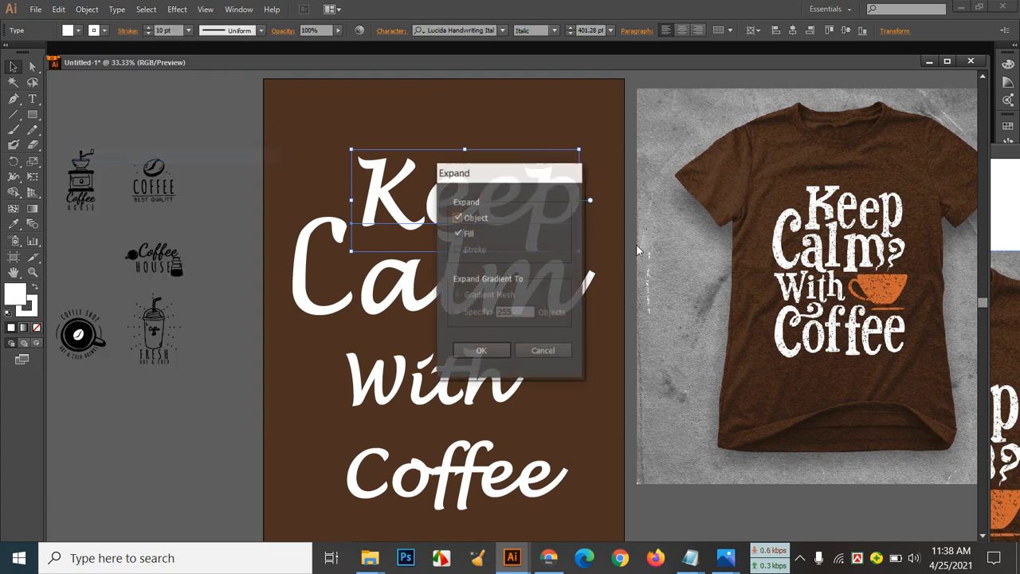
{"action": "left_click", "coordinate": [504, 352]}
{"action": "left_click", "coordinate": [287, 169]}
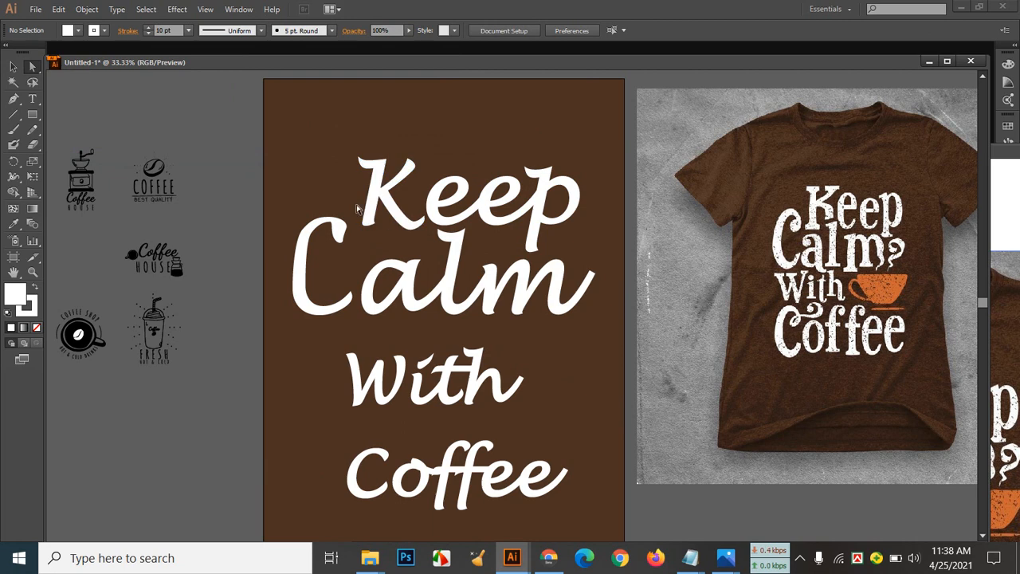
Lengthen the stem of the "K" in "Keep" downward and slightly left into "Calm", making the letter about 321 by 399 px
{"action": "left_click_drag", "start_coordinate": [382, 232], "coordinate": [383, 233]}
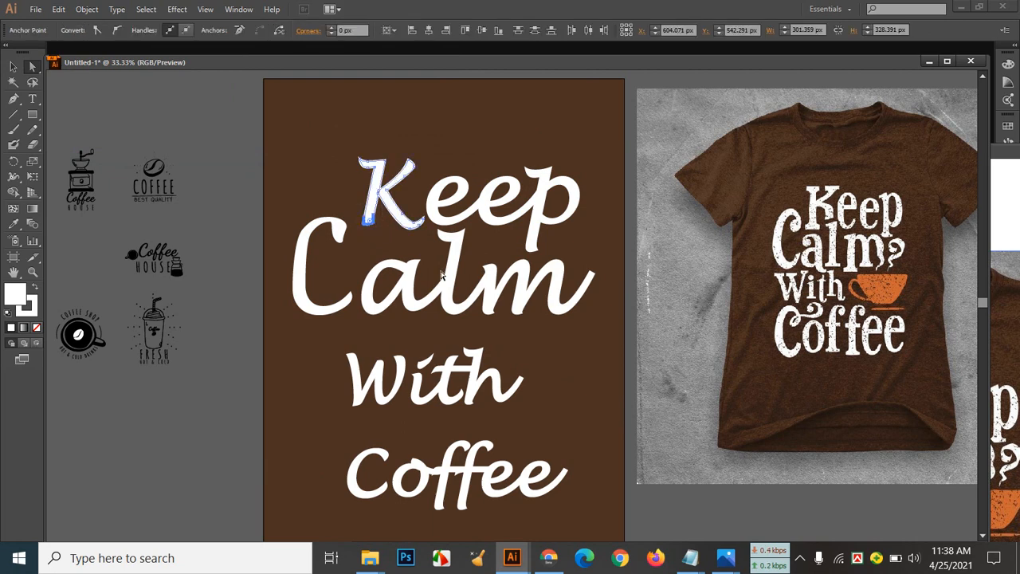
{"action": "key", "text": "Down"}
{"action": "key", "text": "Down"}
{"action": "key", "text": "Down"}
{"action": "key", "text": "Down"}
{"action": "key", "text": "Down"}
{"action": "key", "text": "Down"}
{"action": "key", "text": "Down"}
{"action": "key", "text": "Down"}
{"action": "key", "text": "Down"}
{"action": "key", "text": "Down"}
{"action": "key", "text": "Down"}
{"action": "key", "text": "Down"}
{"action": "key", "text": "Down"}
{"action": "key", "text": "Down"}
{"action": "key", "text": "Down"}
{"action": "key", "text": "Down"}
{"action": "key", "text": "Down"}
{"action": "key", "text": "Down"}
{"action": "key", "text": "Down"}
{"action": "key", "text": "Down"}
{"action": "key", "text": "Down"}
{"action": "key", "text": "Down"}
{"action": "key", "text": "Down"}
{"action": "key", "text": "Down"}
{"action": "key", "text": "Down"}
{"action": "key", "text": "Down"}
{"action": "key", "text": "Down"}
{"action": "key", "text": "Down"}
{"action": "key", "text": "Down"}
{"action": "key", "text": "Down"}
{"action": "key", "text": "Down"}
{"action": "key", "text": "Down"}
{"action": "key", "text": "Down"}
{"action": "key", "text": "Down"}
{"action": "key", "text": "Down"}
{"action": "key", "text": "Down"}
{"action": "key", "text": "Down"}
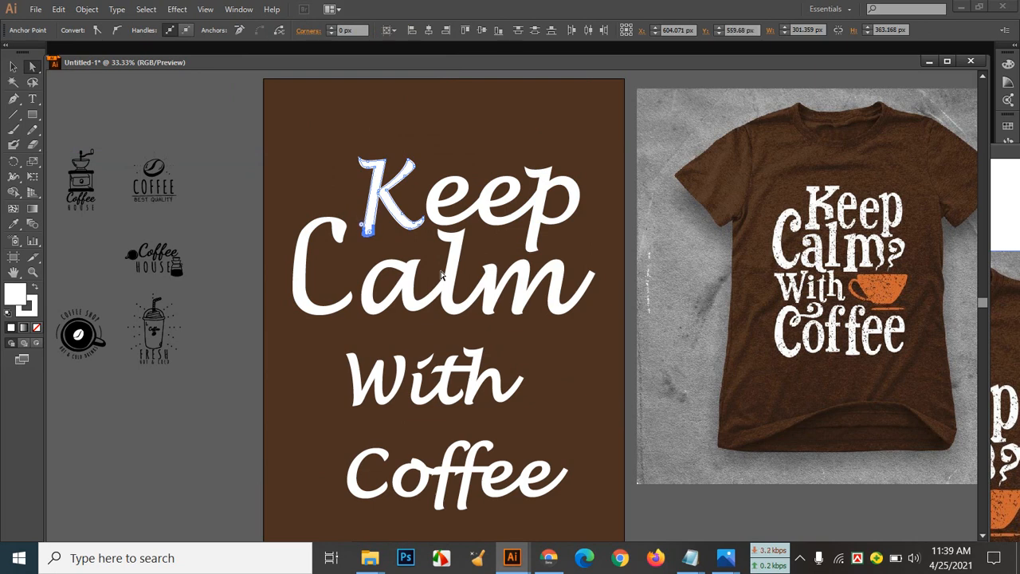
{"action": "key", "text": "Left"}
{"action": "key", "text": "Left"}
{"action": "key", "text": "Left"}
{"action": "key", "text": "Left"}
{"action": "key", "text": "Left"}
{"action": "key", "text": "Left"}
{"action": "key", "text": "Left"}
{"action": "key", "text": "Left"}
{"action": "key", "text": "Left"}
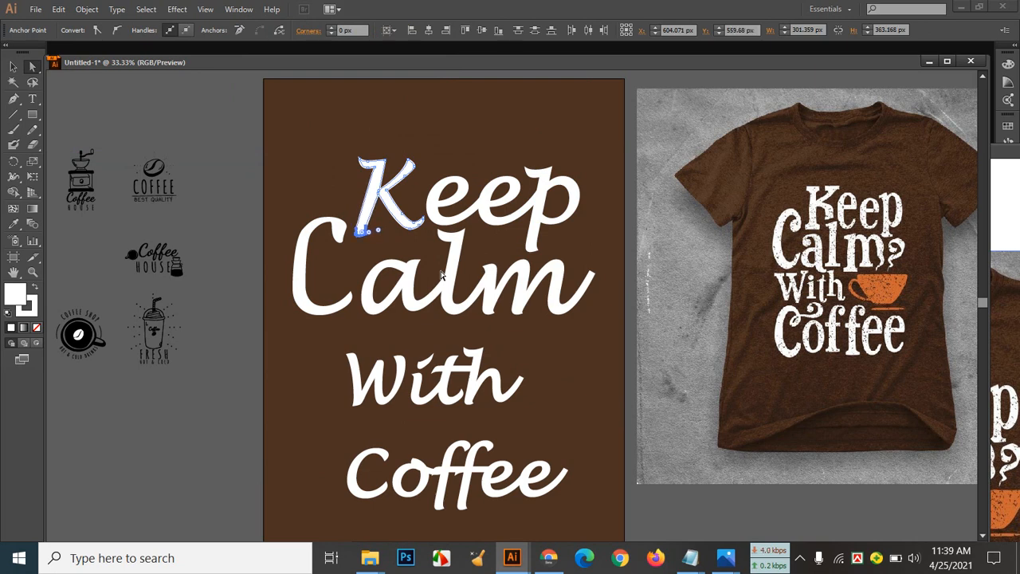
{"action": "key", "text": "Down"}
{"action": "key", "text": "Down"}
{"action": "key", "text": "Down"}
{"action": "key", "text": "Down"}
{"action": "key", "text": "Down"}
{"action": "key", "text": "Down"}
{"action": "key", "text": "Down"}
{"action": "key", "text": "Down"}
{"action": "key", "text": "Down"}
{"action": "key", "text": "Down"}
{"action": "key", "text": "Down"}
{"action": "key", "text": "Down"}
{"action": "key", "text": "Down"}
{"action": "key", "text": "Down"}
{"action": "key", "text": "Down"}
{"action": "key", "text": "Down"}
{"action": "key", "text": "Down"}
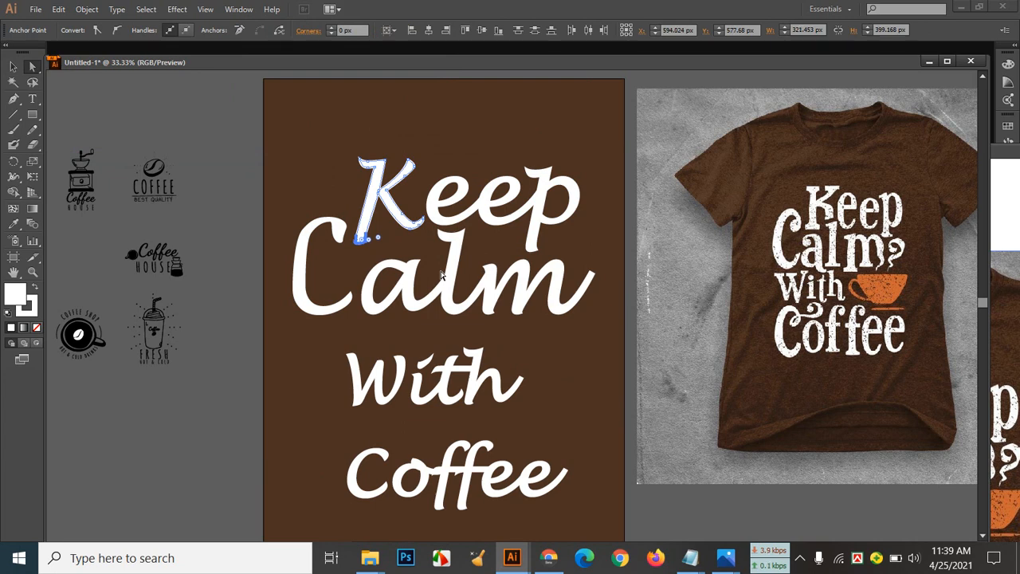
{"action": "left_click", "coordinate": [530, 145]}
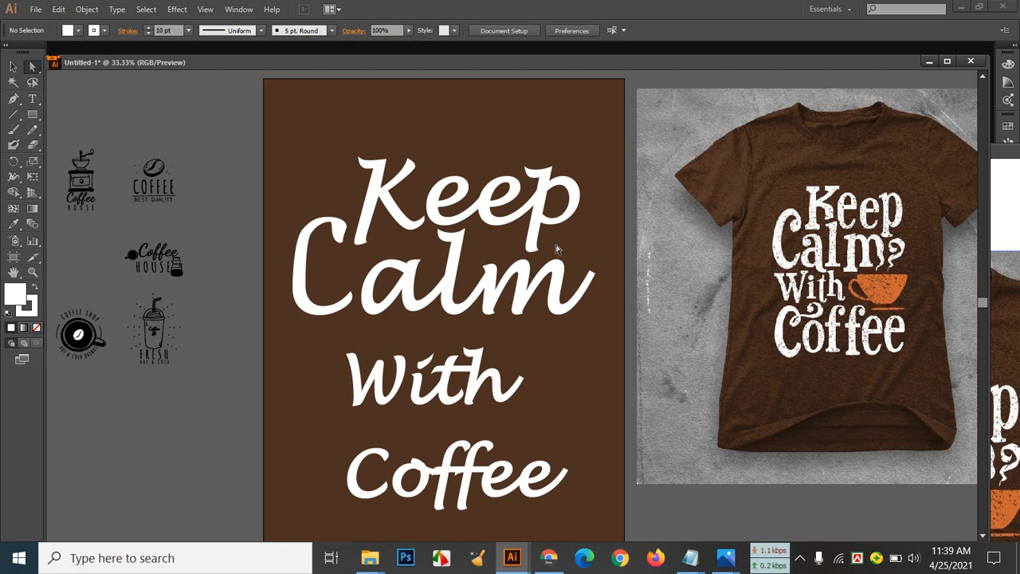
Raise the upper-left tip of the "p" in "Keep" slightly and extend it left over the neighboring "e"
{"action": "left_click_drag", "start_coordinate": [519, 240], "coordinate": [551, 260]}
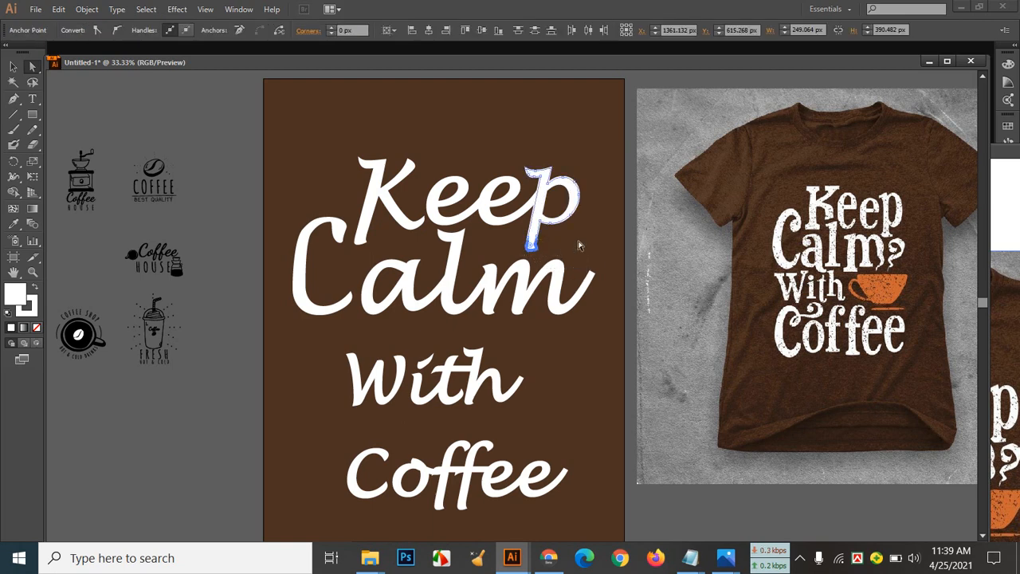
{"action": "left_click", "coordinate": [488, 117]}
{"action": "left_click_drag", "start_coordinate": [504, 146], "coordinate": [537, 180]}
{"action": "left_click", "coordinate": [515, 134]}
{"action": "key", "text": "Up"}
{"action": "key", "text": "Up"}
{"action": "key", "text": "Up"}
{"action": "key", "text": "Up"}
{"action": "key", "text": "Up"}
{"action": "key", "text": "Up"}
{"action": "key", "text": "Up"}
{"action": "key", "text": "Left"}
{"action": "key", "text": "Left"}
{"action": "key", "text": "Left"}
{"action": "key", "text": "Left"}
{"action": "key", "text": "Left"}
{"action": "key", "text": "Left"}
{"action": "key", "text": "Left"}
{"action": "key", "text": "Left"}
{"action": "key", "text": "Left"}
{"action": "key", "text": "Left"}
{"action": "key", "text": "Left"}
{"action": "key", "text": "Left"}
{"action": "key", "text": "Left"}
{"action": "key", "text": "Left"}
{"action": "key", "text": "Left"}
{"action": "key", "text": "Left"}
{"action": "key", "text": "Left"}
{"action": "key", "text": "Left"}
{"action": "key", "text": "Left"}
{"action": "key", "text": "Left"}
{"action": "key", "text": "Left"}
{"action": "key", "text": "Left"}
{"action": "key", "text": "Left"}
{"action": "key", "text": "Left"}
{"action": "key", "text": "Left"}
{"action": "key", "text": "Left"}
{"action": "key", "text": "Left"}
{"action": "key", "text": "Left"}
{"action": "key", "text": "Left"}
{"action": "key", "text": "Left"}
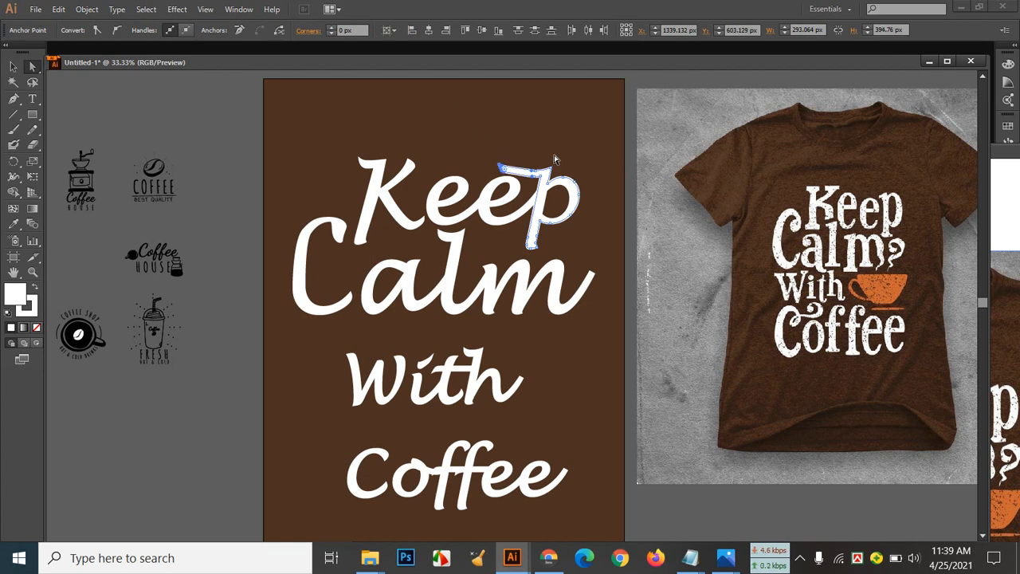
{"action": "key", "text": "Right"}
{"action": "key", "text": "Right"}
{"action": "key", "text": "Right"}
{"action": "key", "text": "Right"}
{"action": "key", "text": "Right"}
{"action": "key", "text": "Right"}
{"action": "key", "text": "Right"}
{"action": "key", "text": "Right"}
{"action": "key", "text": "Right"}
{"action": "key", "text": "Right"}
{"action": "key", "text": "Right"}
{"action": "key", "text": "Right"}
{"action": "key", "text": "Right"}
{"action": "key", "text": "Right"}
{"action": "key", "text": "Right"}
{"action": "key", "text": "Right"}
{"action": "key", "text": "Right"}
{"action": "key", "text": "Right"}
{"action": "key", "text": "Right"}
{"action": "key", "text": "Right"}
{"action": "key", "text": "Right"}
{"action": "key", "text": "Right"}
{"action": "key", "text": "Right"}
{"action": "key", "text": "Right"}
{"action": "key", "text": "Right"}
{"action": "key", "text": "Right"}
{"action": "key", "text": "Right"}
{"action": "key", "text": "Right"}
{"action": "left_click", "coordinate": [556, 159]}
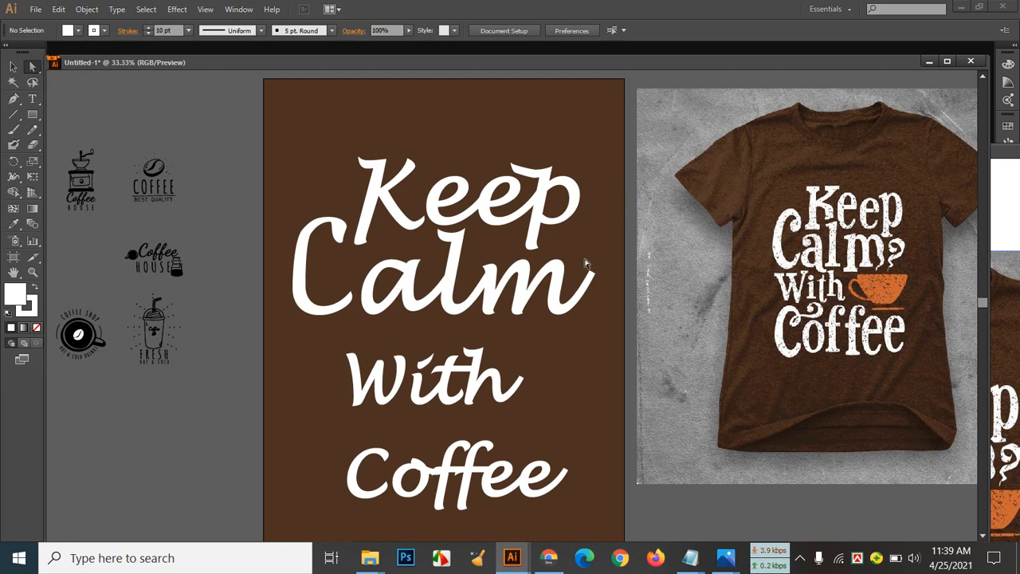
Nudge the tail tip of the "m" in "Calm" upward and left, slightly shortening the stroke
{"action": "left_click", "coordinate": [595, 290]}
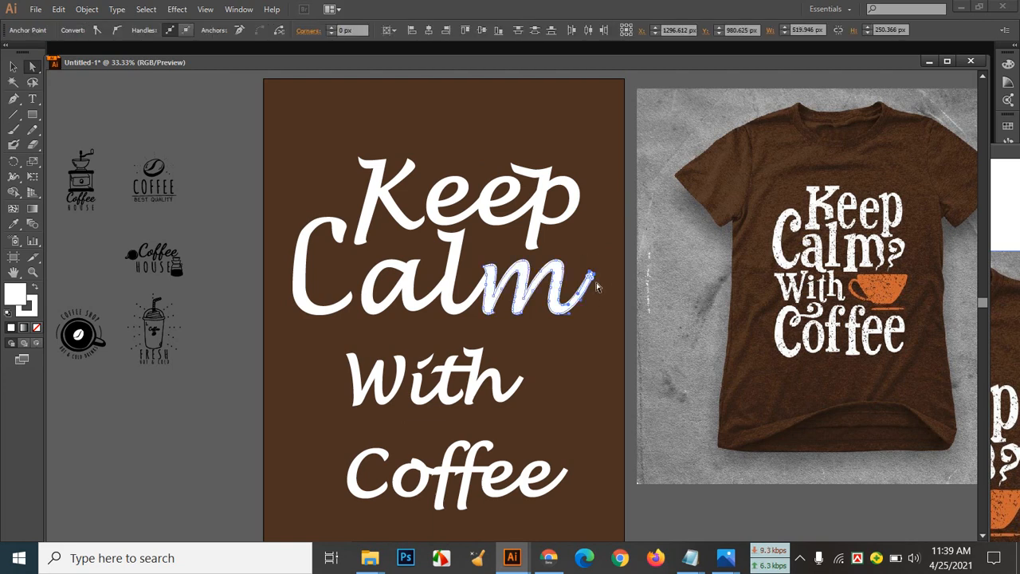
{"action": "left_click", "coordinate": [598, 277]}
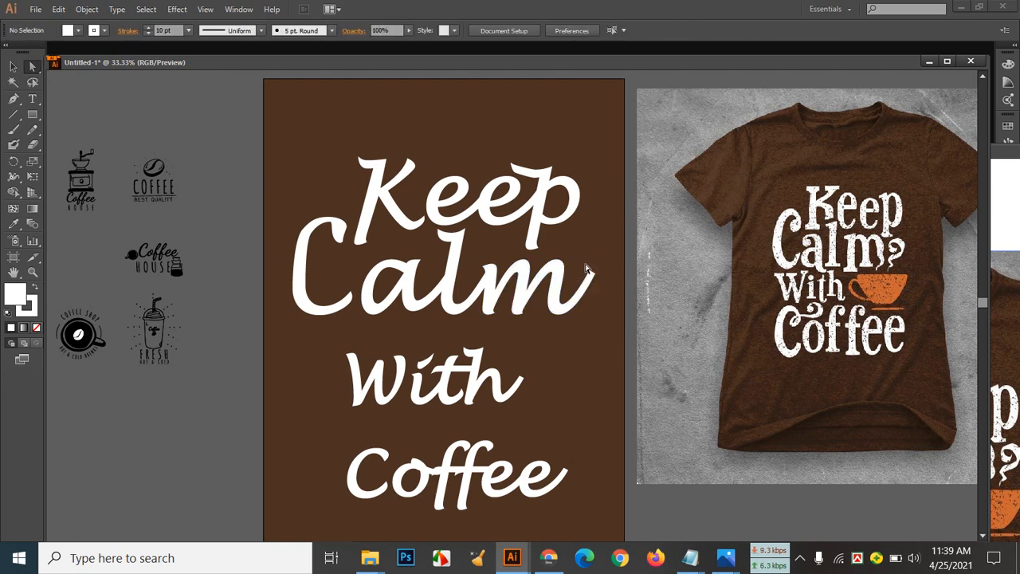
{"action": "left_click", "coordinate": [600, 281]}
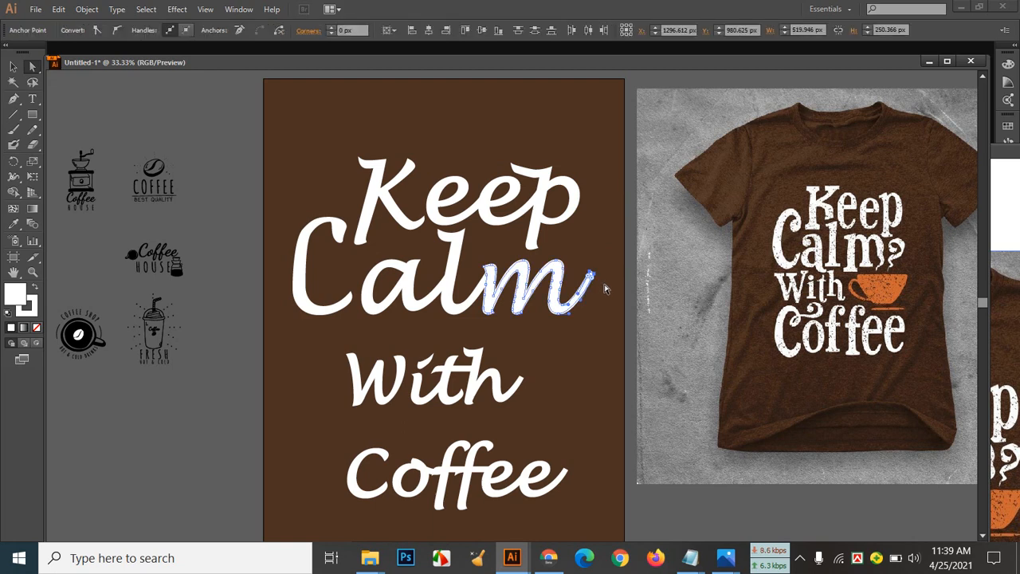
{"action": "key", "text": "Up"}
{"action": "key", "text": "Up"}
{"action": "key", "text": "Up"}
{"action": "key", "text": "Up"}
{"action": "key", "text": "Up"}
{"action": "key", "text": "Up"}
{"action": "key", "text": "Up"}
{"action": "key", "text": "Up"}
{"action": "key", "text": "Up"}
{"action": "key", "text": "Up"}
{"action": "key", "text": "Up"}
{"action": "key", "text": "Up"}
{"action": "key", "text": "Up"}
{"action": "key", "text": "Up"}
{"action": "key", "text": "Up"}
{"action": "key", "text": "Up"}
{"action": "key", "text": "Up"}
{"action": "key", "text": "Up"}
{"action": "key", "text": "Up"}
{"action": "key", "text": "Up"}
{"action": "key", "text": "Left"}
{"action": "key", "text": "Left"}
{"action": "key", "text": "Left"}
{"action": "key", "text": "Left"}
{"action": "key", "text": "Left"}
{"action": "key", "text": "Left"}
{"action": "key", "text": "Left"}
{"action": "key", "text": "Left"}
{"action": "key", "text": "Left"}
{"action": "key", "text": "Left"}
{"action": "key", "text": "Left"}
{"action": "key", "text": "Left"}
{"action": "key", "text": "Left"}
{"action": "key", "text": "Left"}
{"action": "key", "text": "Left"}
{"action": "key", "text": "Left"}
{"action": "key", "text": "Up"}
{"action": "key", "text": "Up"}
{"action": "key", "text": "Up"}
{"action": "key", "text": "Up"}
{"action": "key", "text": "Up"}
{"action": "key", "text": "Up"}
{"action": "key", "text": "Up"}
{"action": "key", "text": "Up"}
{"action": "key", "text": "Up"}
{"action": "key", "text": "Up"}
{"action": "key", "text": "Up"}
{"action": "key", "text": "Up"}
{"action": "key", "text": "Down"}
{"action": "key", "text": "Down"}
{"action": "key", "text": "Down"}
{"action": "key", "text": "Down"}
{"action": "key", "text": "Down"}
{"action": "key", "text": "Down"}
{"action": "left_click", "coordinate": [595, 313]}
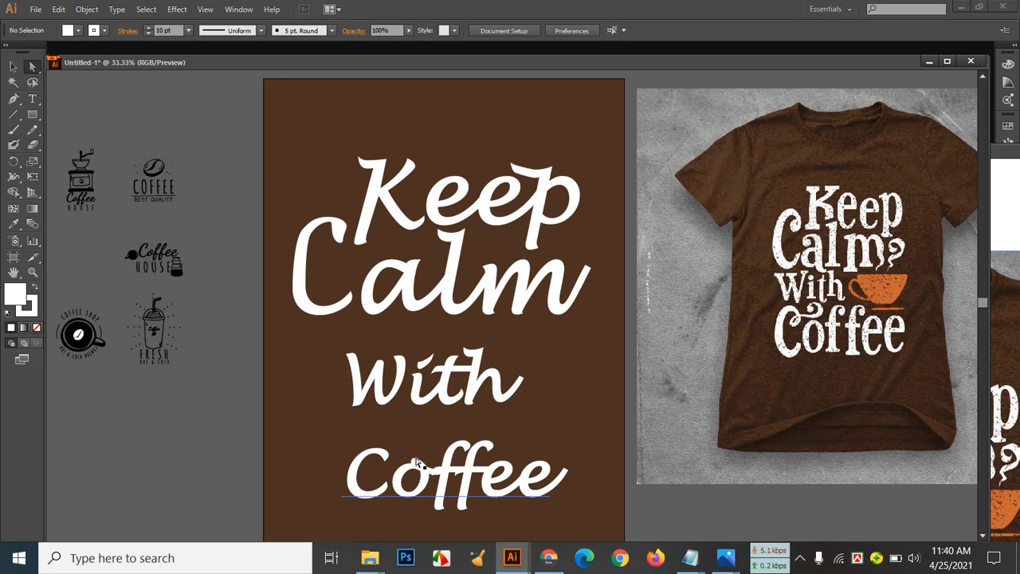
Move "With" up and left so it sits beneath the start of "Calm"
{"action": "left_click", "coordinate": [12, 67]}
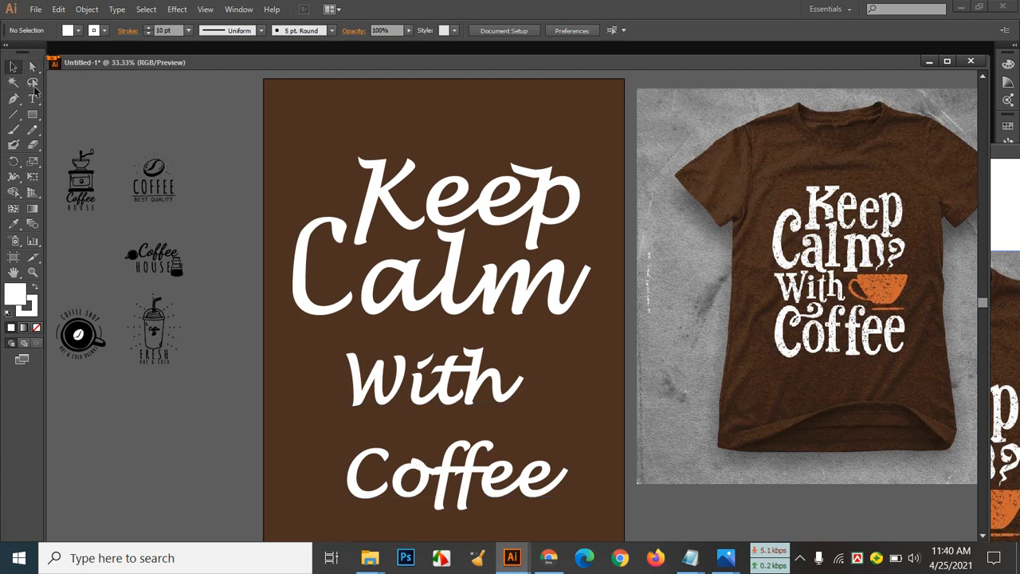
{"action": "left_click_drag", "start_coordinate": [369, 381], "coordinate": [306, 363]}
{"action": "left_click", "coordinate": [564, 386]}
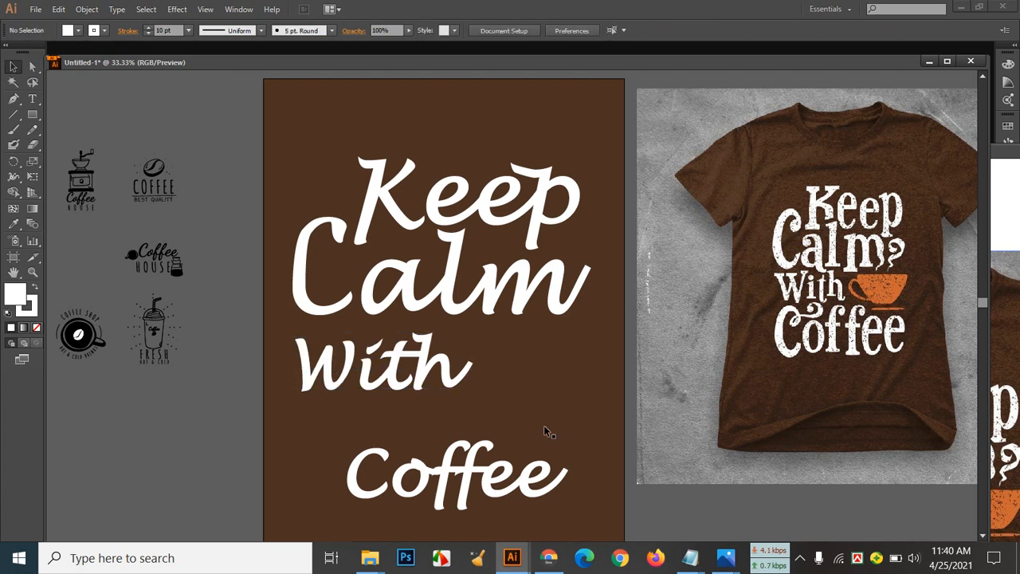
Move "Coffee" up and left beneath "With" and enlarge it to about 378 pt, matching the width of "Calm"
{"action": "left_click_drag", "start_coordinate": [482, 480], "coordinate": [416, 435]}
{"action": "left_click_drag", "start_coordinate": [512, 479], "coordinate": [591, 499]}
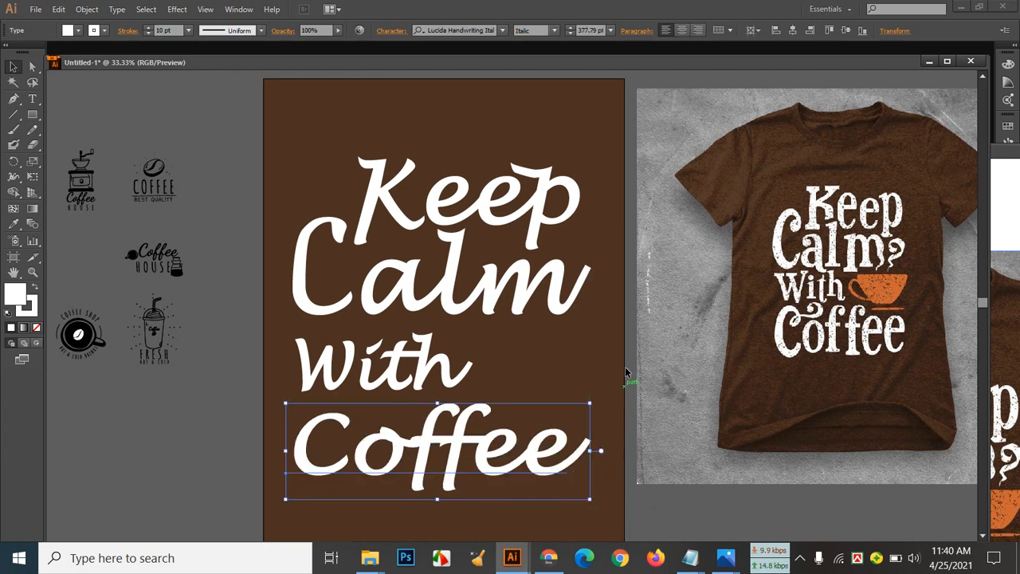
{"action": "left_click", "coordinate": [603, 337]}
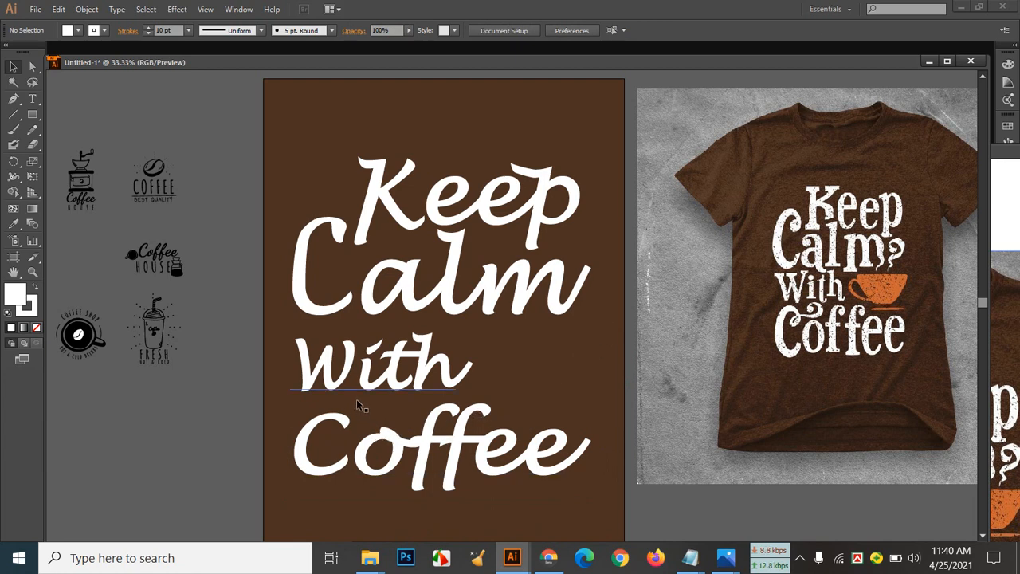
Nudge "With" upward until it sits tightly against the underside of "Calm"
{"action": "scroll", "coordinate": [398, 359], "scroll_direction": "down", "scroll_amount": 2}
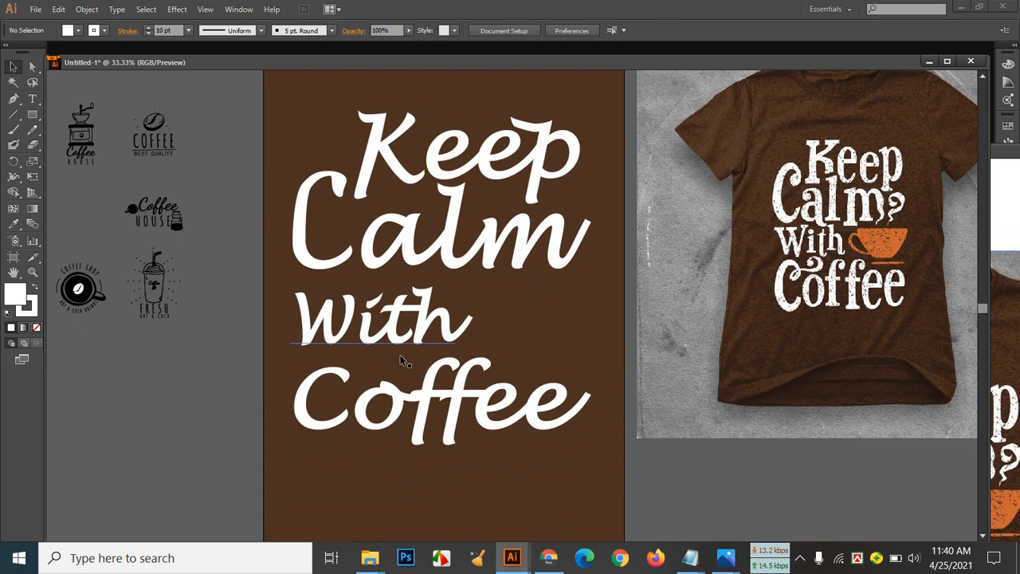
{"action": "scroll", "coordinate": [405, 362], "scroll_direction": "up", "scroll_amount": 1}
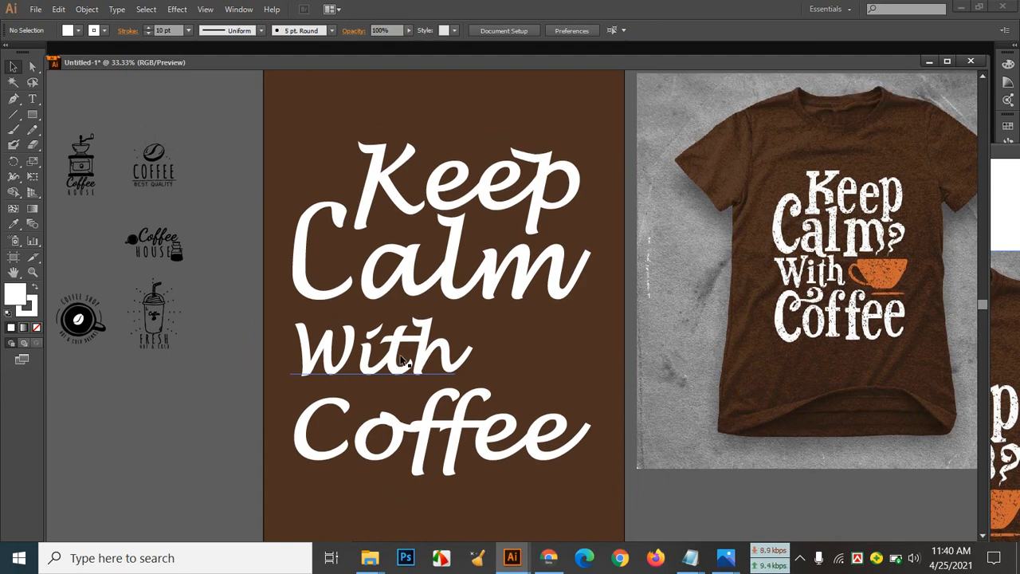
{"action": "scroll", "coordinate": [402, 360], "scroll_direction": "down", "scroll_amount": 4}
{"action": "scroll", "coordinate": [402, 358], "scroll_direction": "up", "scroll_amount": 6}
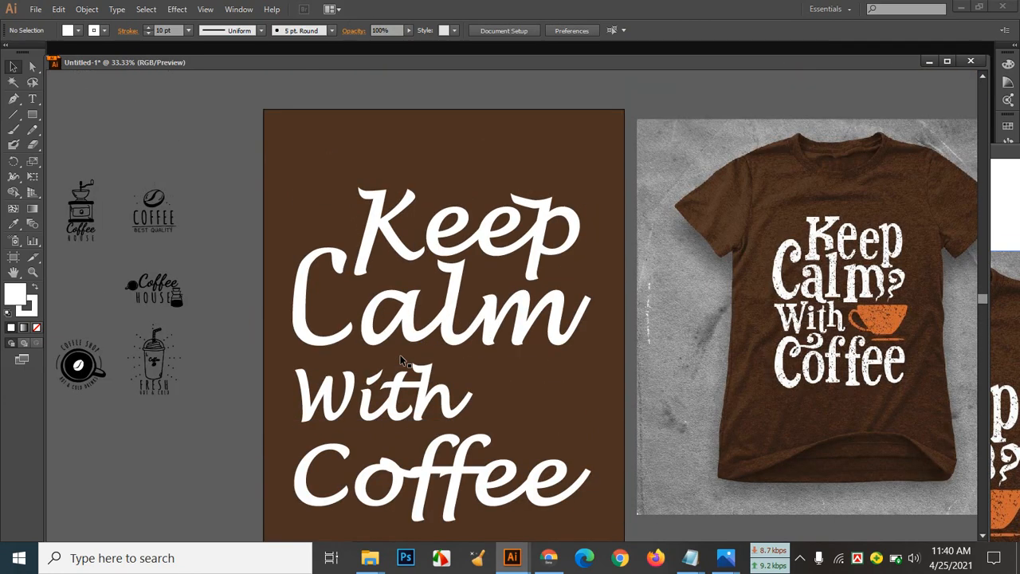
{"action": "scroll", "coordinate": [402, 358], "scroll_direction": "down", "scroll_amount": 1}
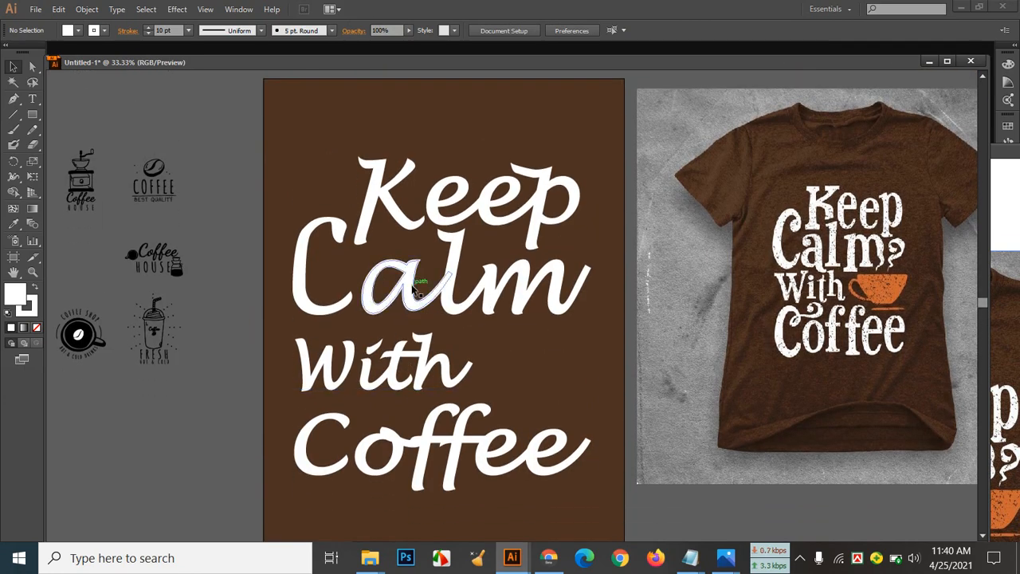
{"action": "left_click", "coordinate": [447, 365]}
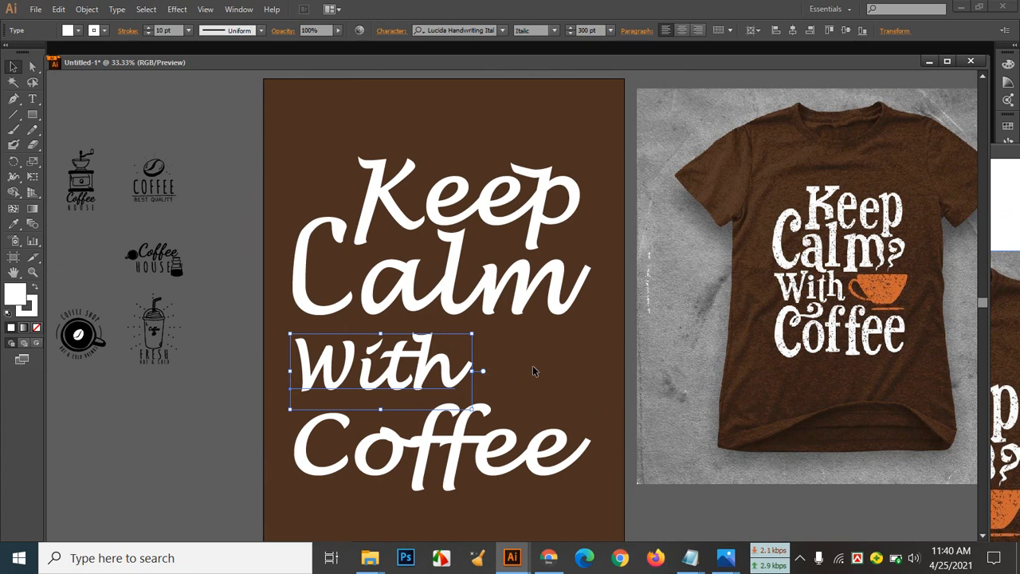
{"action": "key", "text": "Up"}
{"action": "key", "text": "Up"}
{"action": "key", "text": "Up"}
{"action": "key", "text": "Up"}
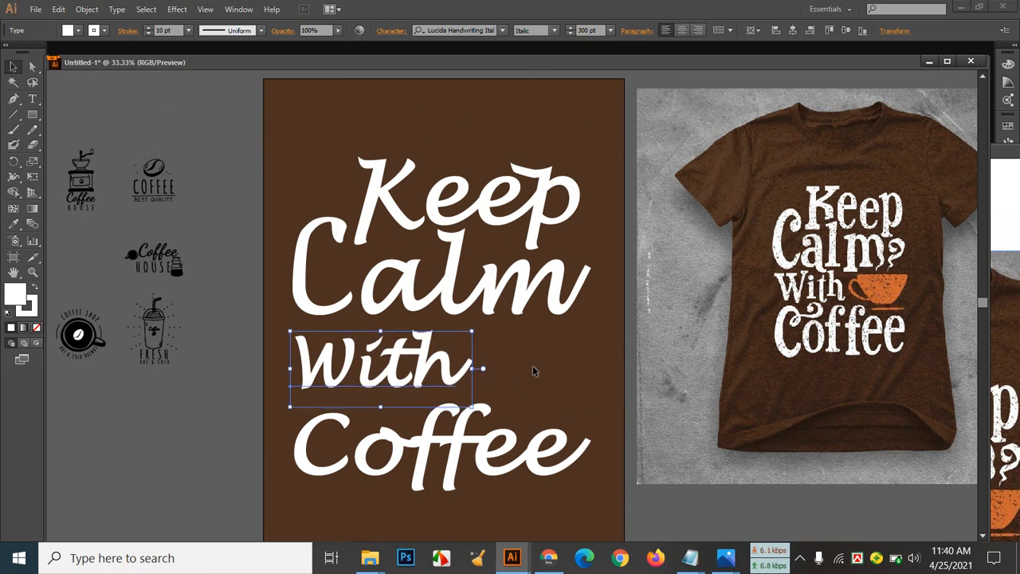
{"action": "key", "text": "Up"}
{"action": "key", "text": "Up"}
{"action": "key", "text": "Up"}
{"action": "key", "text": "Up"}
{"action": "key", "text": "Up"}
{"action": "key", "text": "Up"}
{"action": "key", "text": "Up"}
{"action": "key", "text": "Up"}
{"action": "key", "text": "Up"}
{"action": "key", "text": "Up"}
{"action": "key", "text": "Up"}
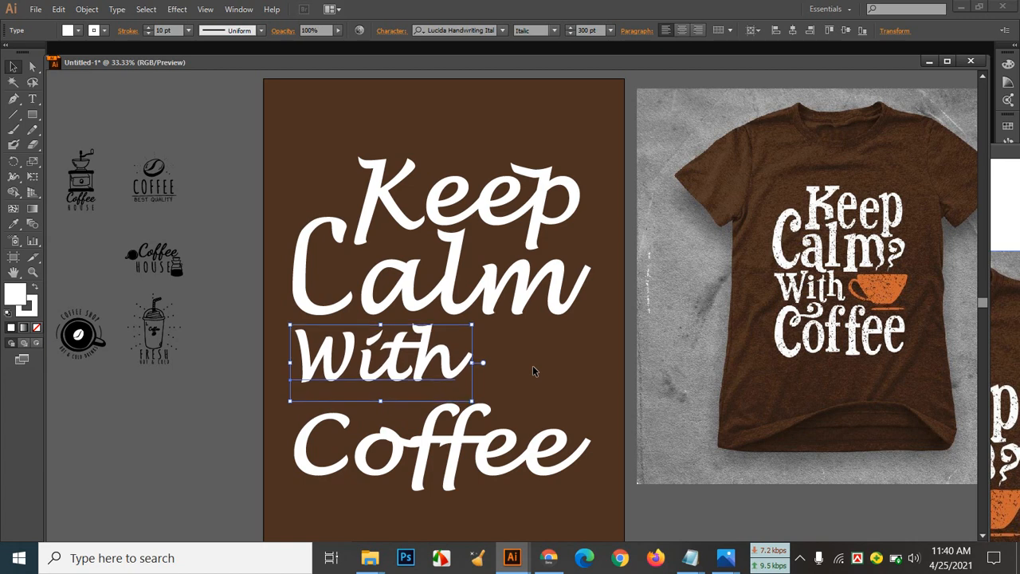
{"action": "key", "text": "Up"}
{"action": "key", "text": "Up"}
{"action": "key", "text": "Up"}
{"action": "key", "text": "Up"}
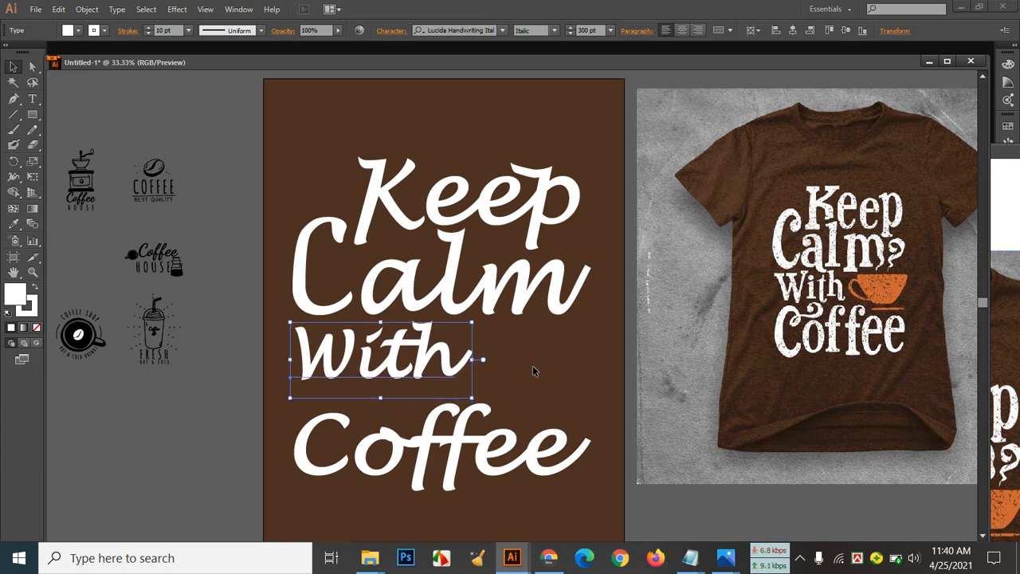
{"action": "key", "text": "Up"}
{"action": "key", "text": "Up"}
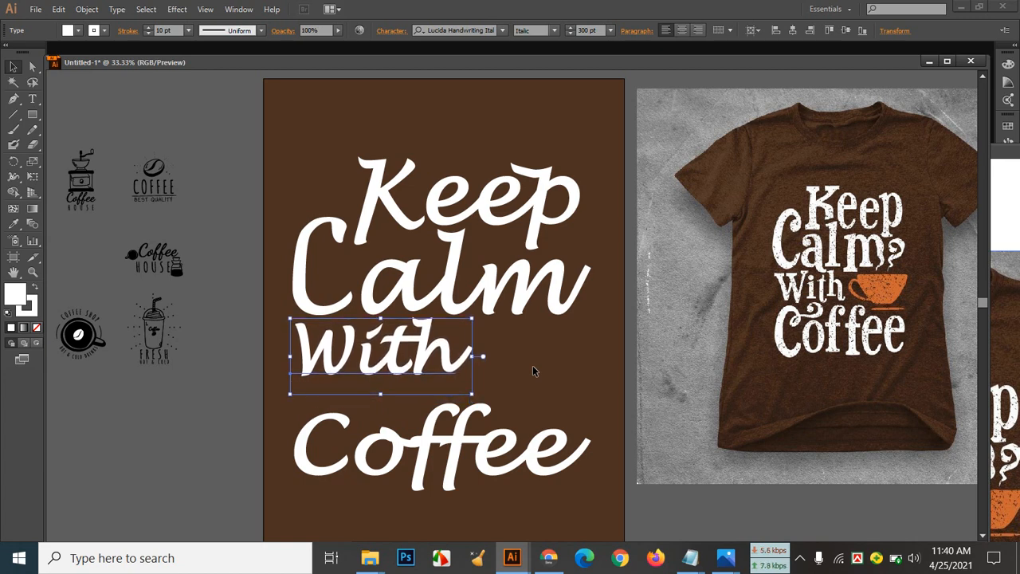
{"action": "left_click", "coordinate": [532, 370]}
Raise "Coffee" until it sits close beneath "With", evening out the line spacing
{"action": "left_click", "coordinate": [479, 446]}
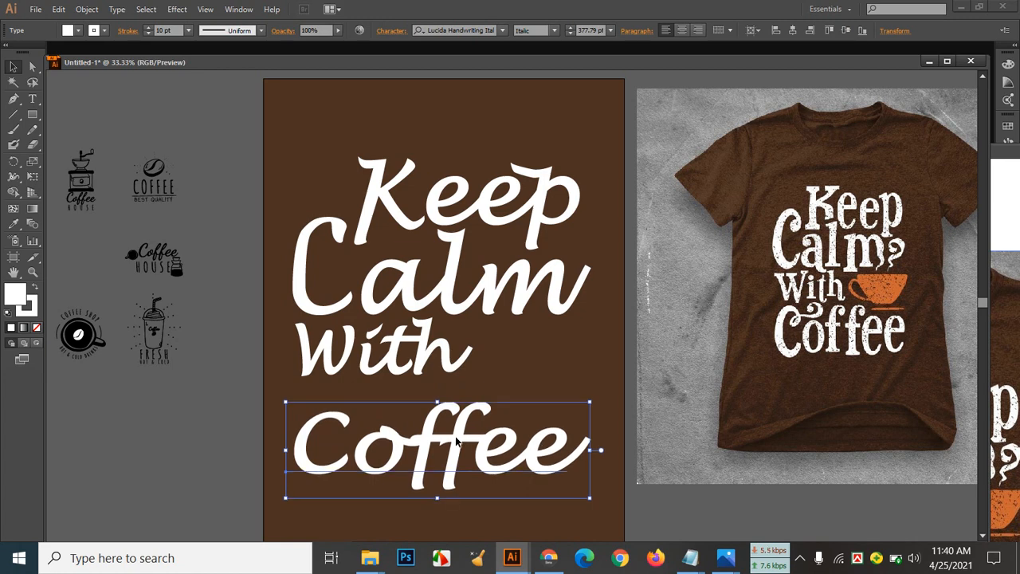
{"action": "left_click_drag", "start_coordinate": [461, 443], "coordinate": [457, 429]}
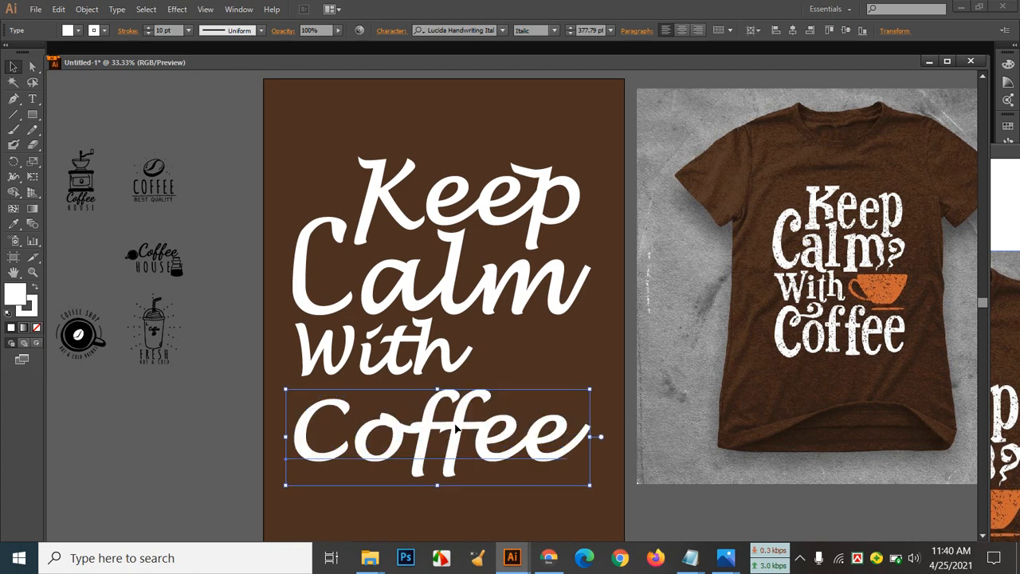
{"action": "key", "text": "Up"}
{"action": "key", "text": "Up"}
{"action": "key", "text": "Up"}
{"action": "key", "text": "Up"}
{"action": "key", "text": "Up"}
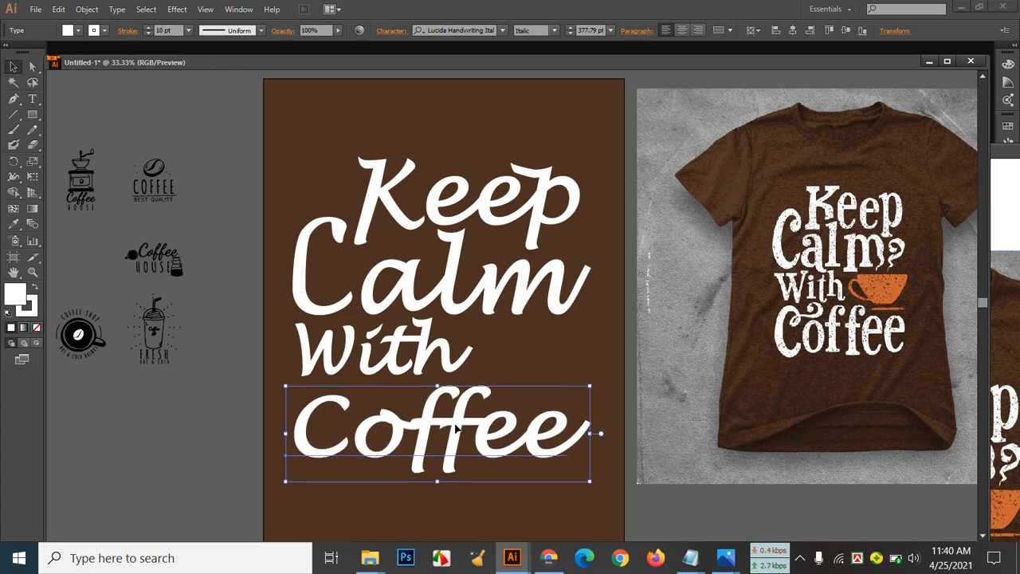
{"action": "key", "text": "Up"}
{"action": "key", "text": "Up"}
{"action": "key", "text": "Up"}
{"action": "key", "text": "Up"}
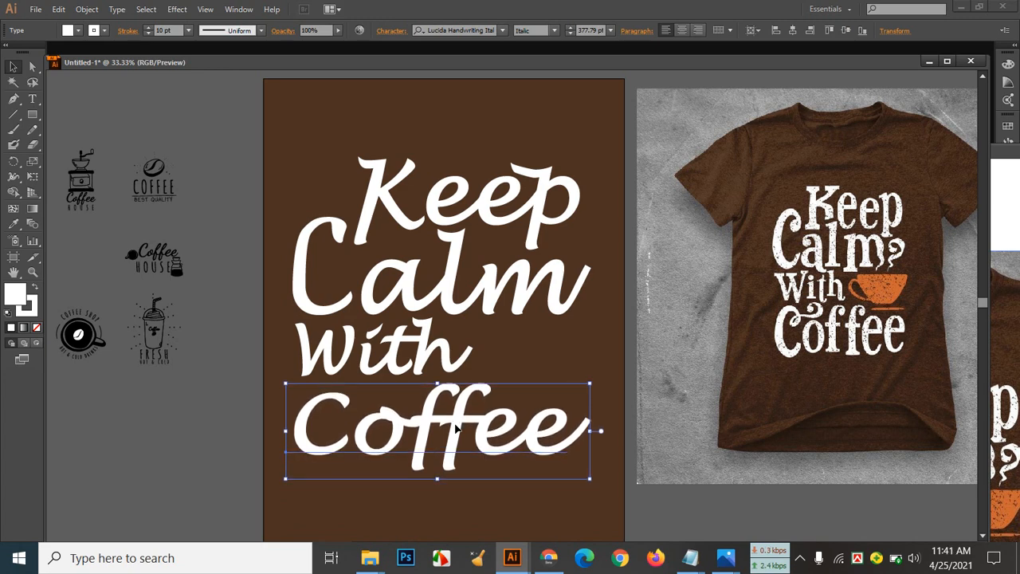
{"action": "key", "text": "Up"}
{"action": "key", "text": "Up"}
{"action": "key", "text": "Up"}
{"action": "key", "text": "Up"}
{"action": "left_click", "coordinate": [474, 499]}
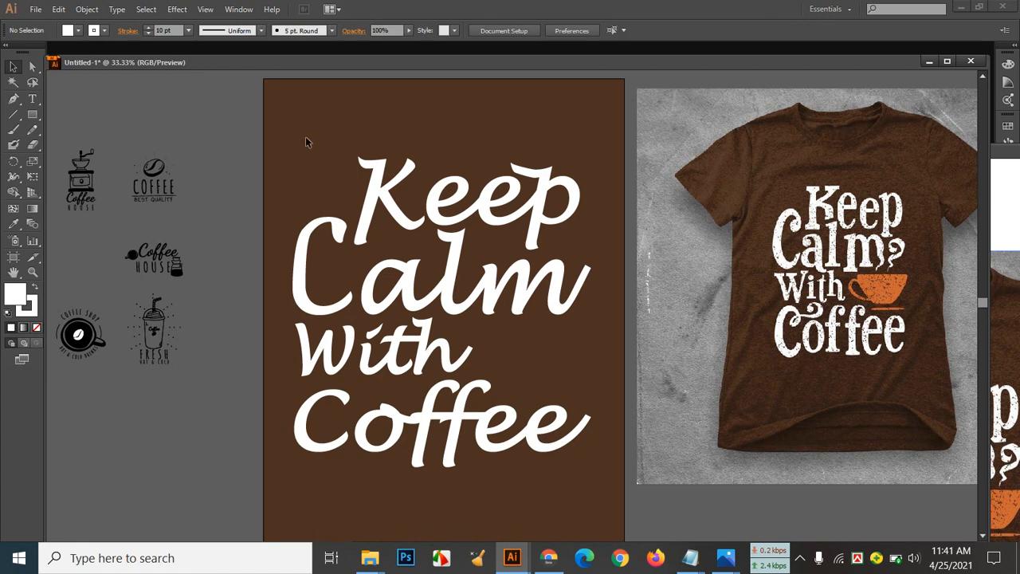
Group the four slogan words and center them horizontally and vertically on the brown artboard
{"action": "left_click_drag", "start_coordinate": [305, 142], "coordinate": [583, 473]}
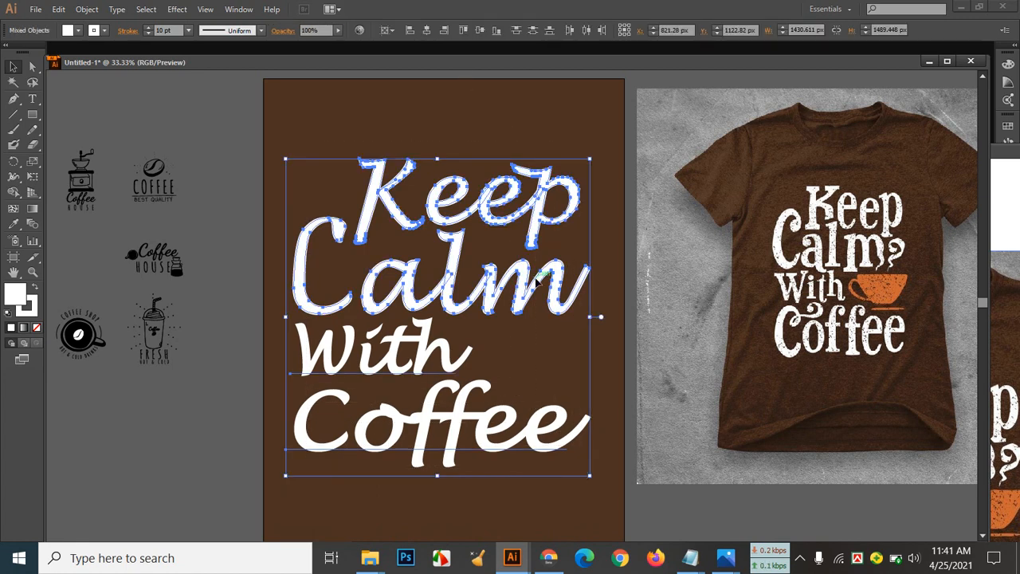
{"action": "key", "text": "ctrl+g"}
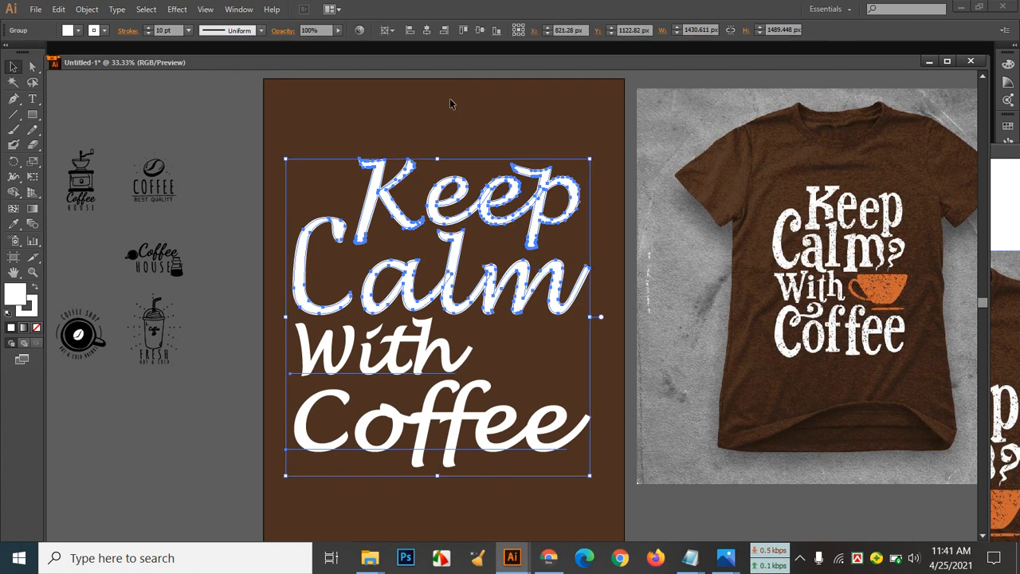
{"action": "left_click", "coordinate": [426, 31]}
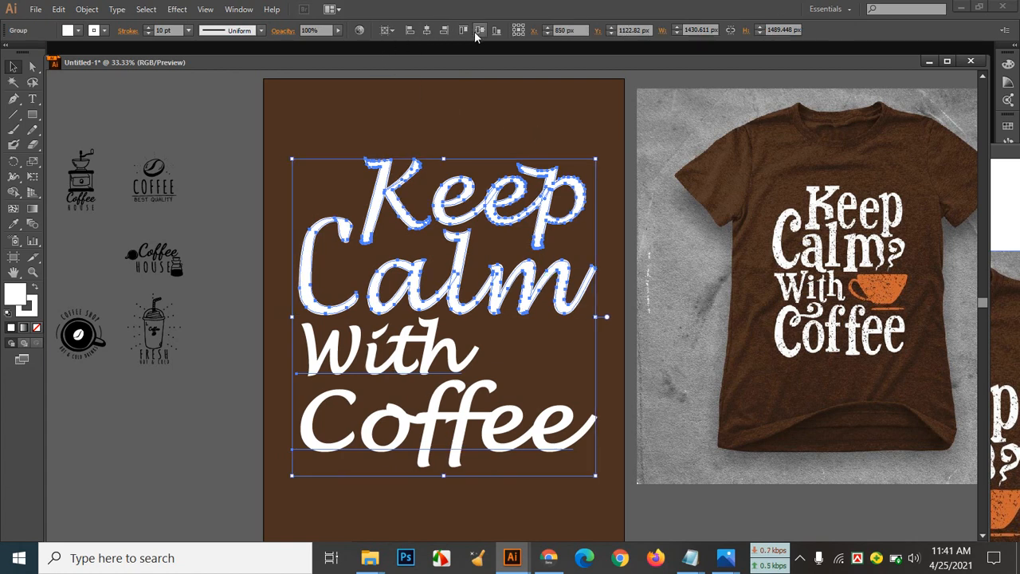
{"action": "left_click", "coordinate": [478, 31]}
{"action": "left_click", "coordinate": [476, 133]}
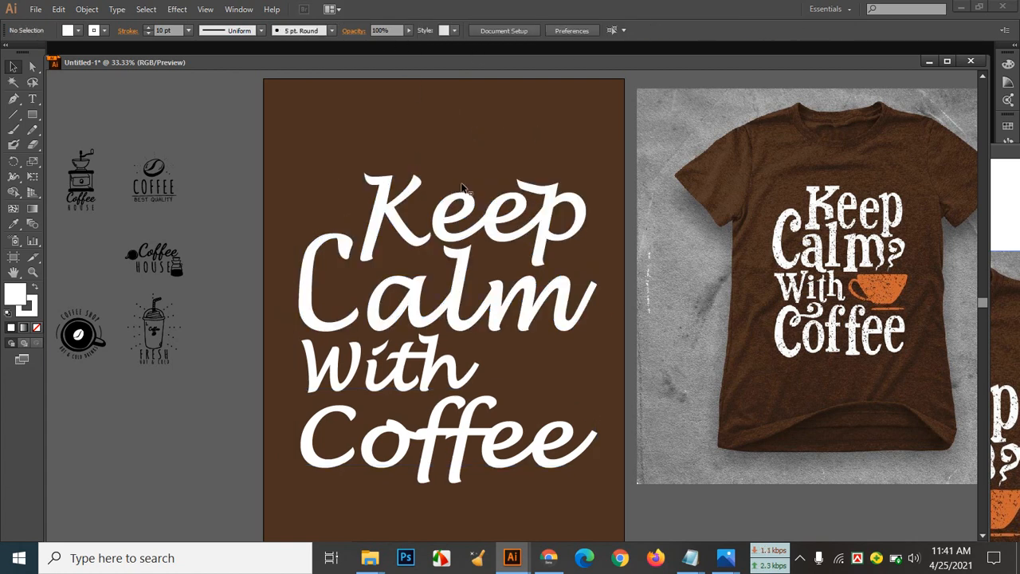
Ungroup the centered slogan so its words are separate objects
{"action": "left_click", "coordinate": [381, 215]}
{"action": "right_click", "coordinate": [380, 214]}
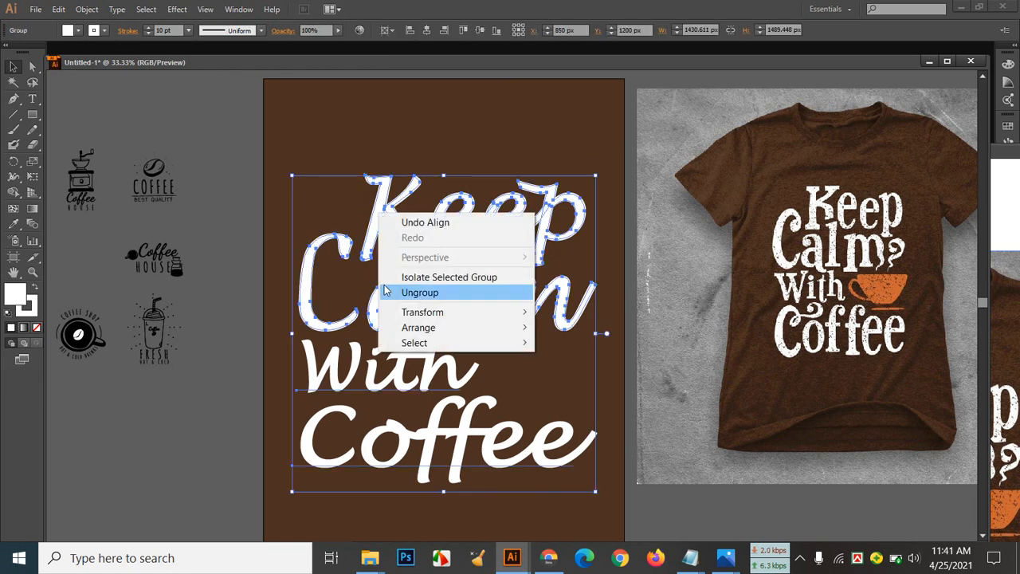
{"action": "left_click", "coordinate": [408, 292]}
{"action": "left_click", "coordinate": [482, 155]}
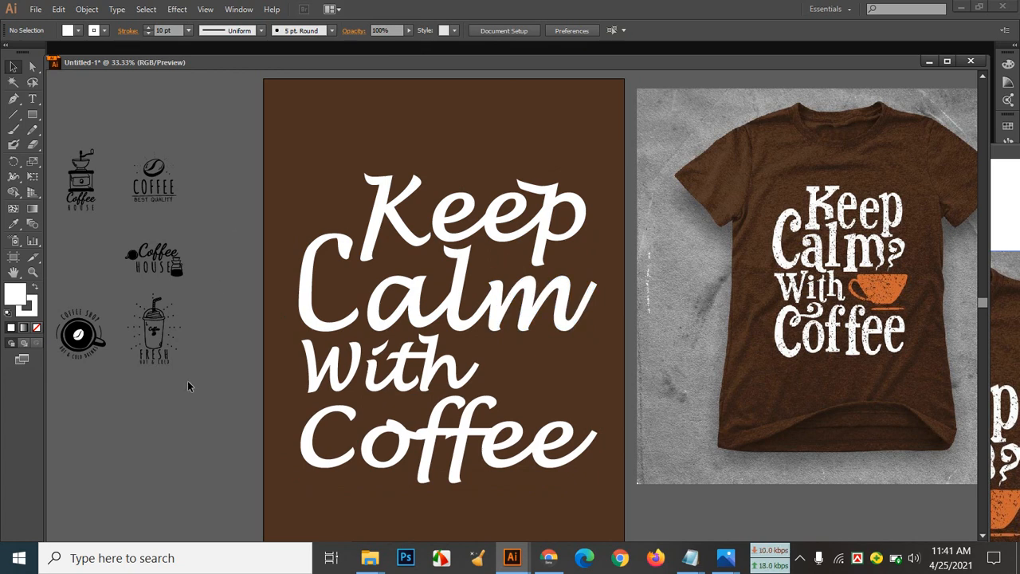
Enlarge the steaming-cup "Coffee House" logo and the coffee grinder logo beside the artboard for closer inspection
{"action": "left_click_drag", "start_coordinate": [185, 397], "coordinate": [366, 392]}
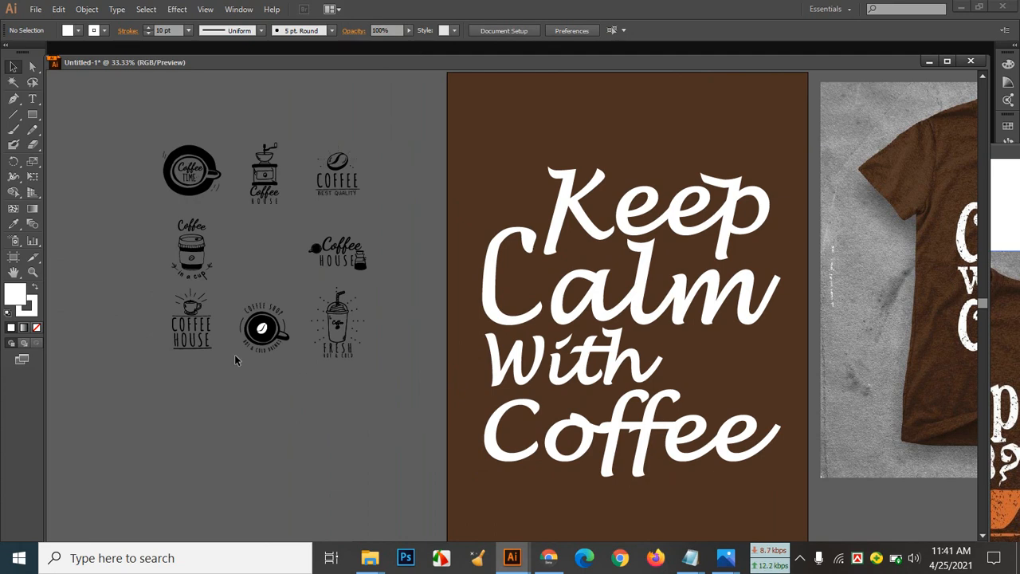
{"action": "left_click_drag", "start_coordinate": [412, 412], "coordinate": [354, 407]}
{"action": "left_click_drag", "start_coordinate": [144, 331], "coordinate": [330, 507]}
{"action": "left_click", "coordinate": [249, 422]}
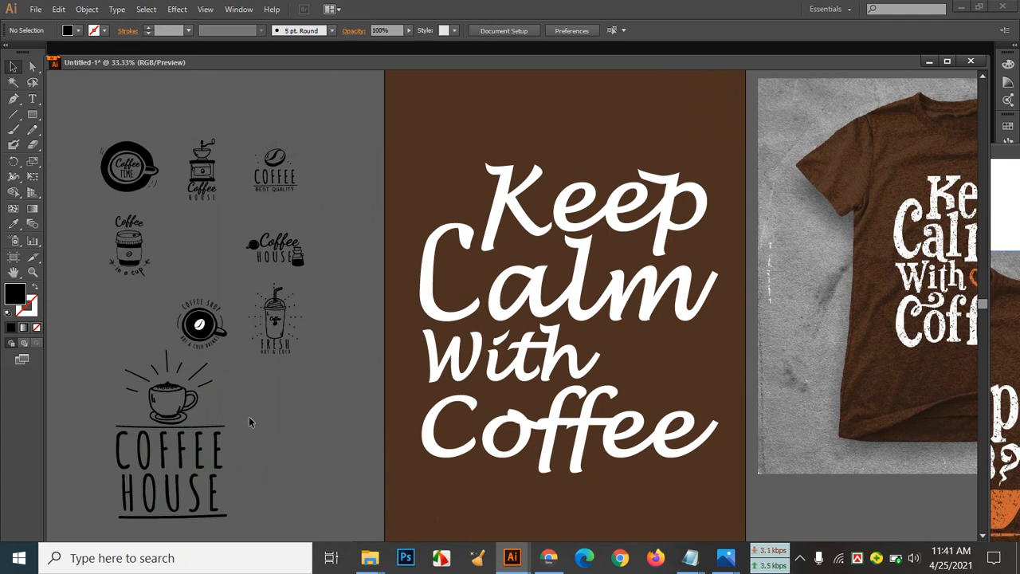
{"action": "left_click_drag", "start_coordinate": [102, 132], "coordinate": [331, 485]}
{"action": "left_click", "coordinate": [348, 471]}
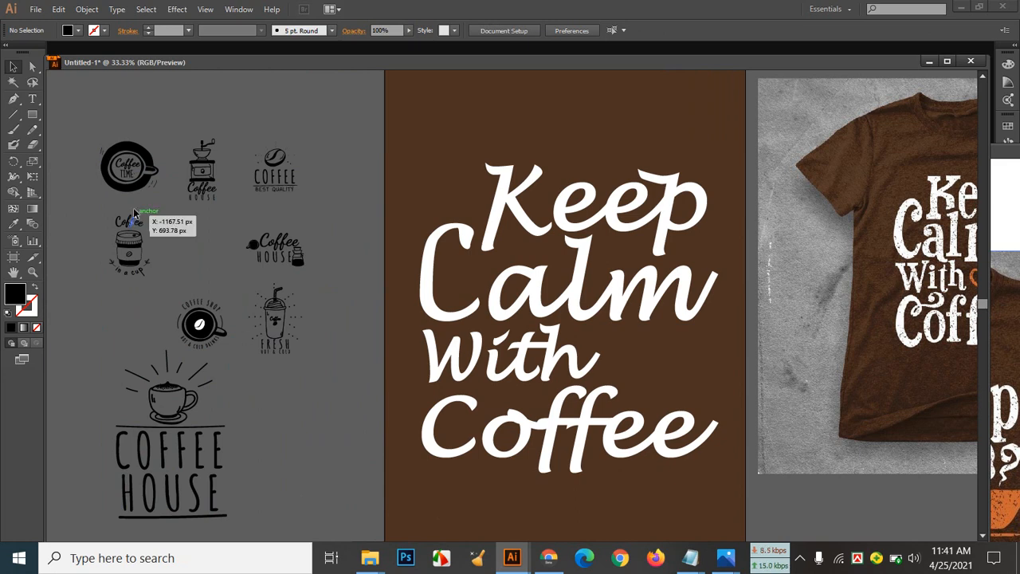
{"action": "left_click", "coordinate": [204, 171]}
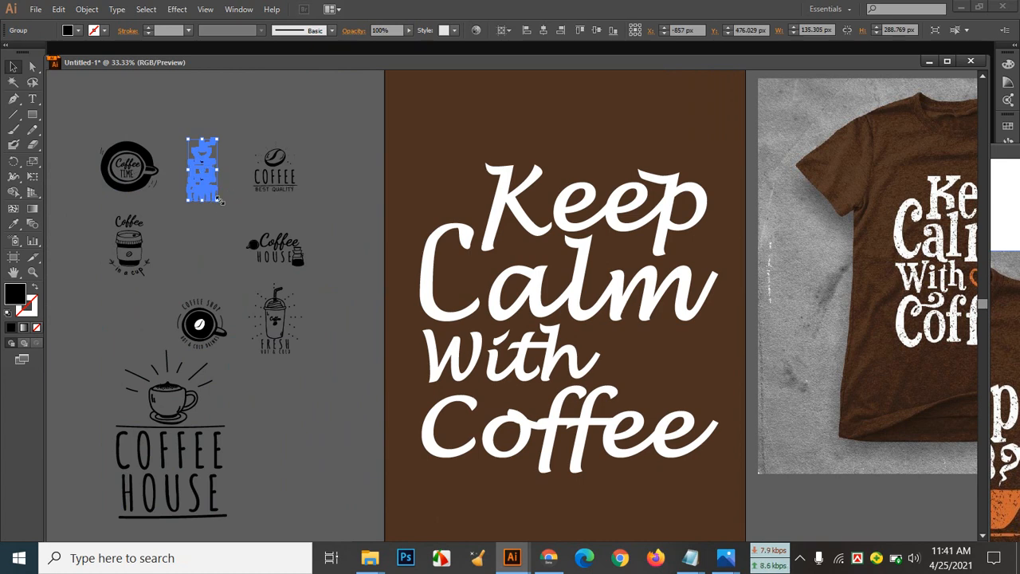
{"action": "left_click_drag", "start_coordinate": [222, 201], "coordinate": [322, 424]}
{"action": "left_click", "coordinate": [301, 457]}
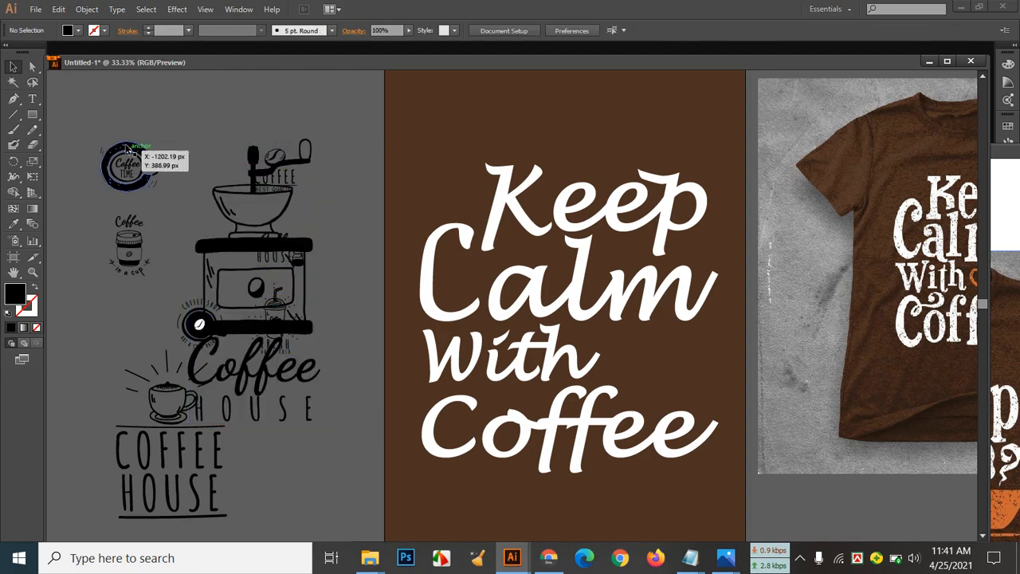
Delete all the black coffee logos beside the artboard
{"action": "left_click_drag", "start_coordinate": [104, 107], "coordinate": [344, 527]}
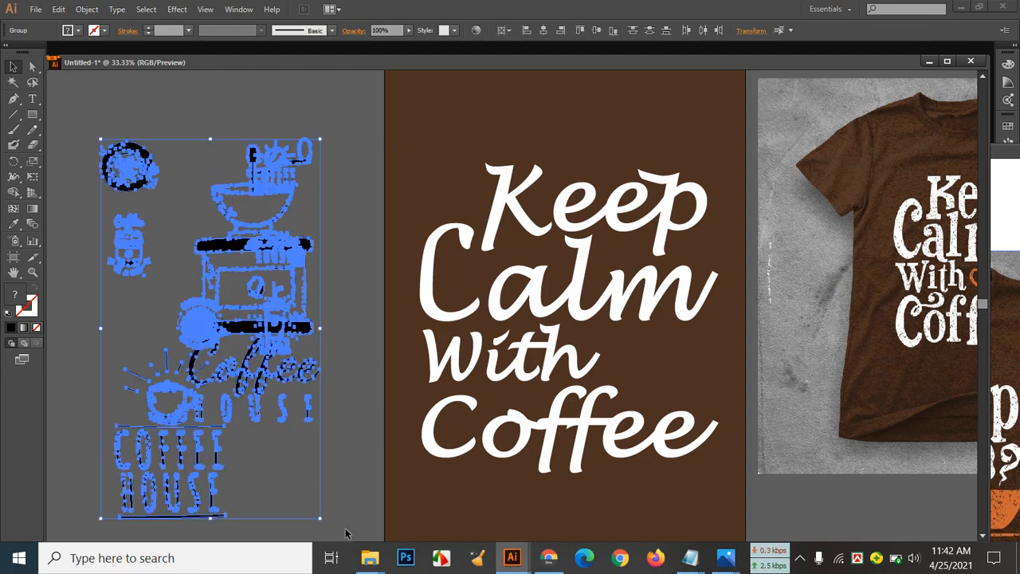
{"action": "key", "text": "Delete"}
Switch to Chrome and browse Freepik's "coffee vector" results for graphics suited to the T-shirt artwork
{"action": "left_click", "coordinate": [548, 488]}
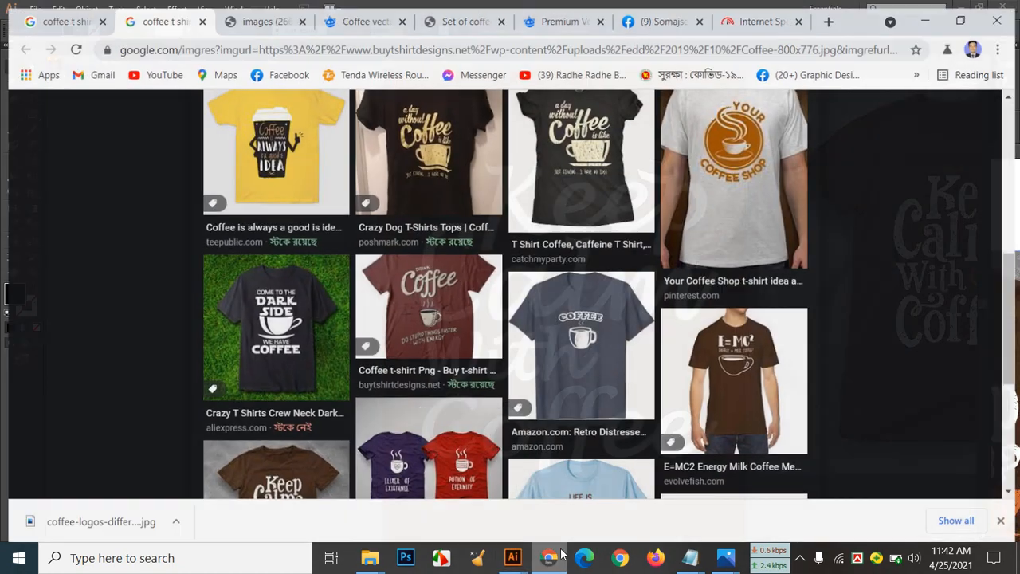
{"action": "left_click", "coordinate": [561, 10]}
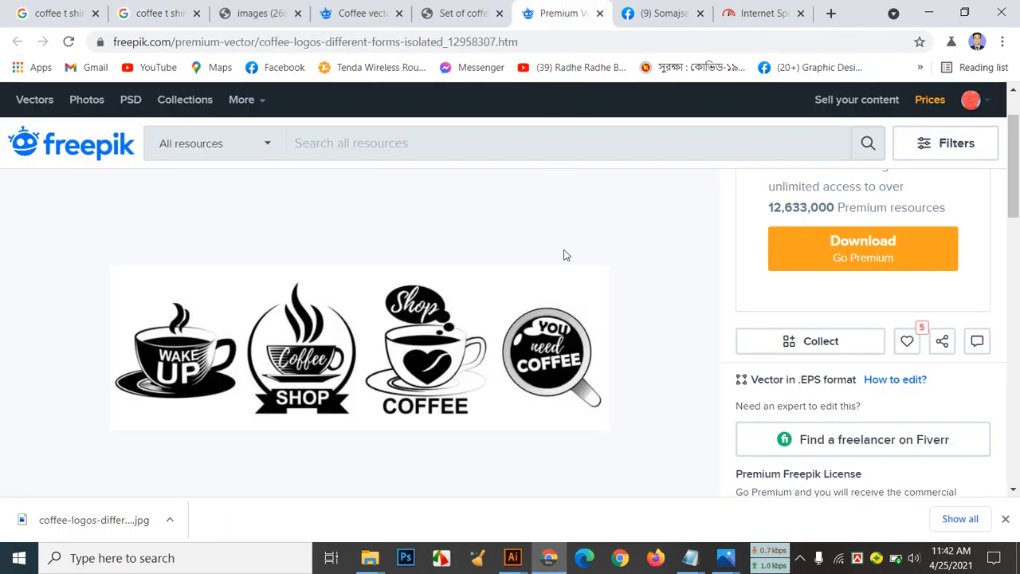
{"action": "left_click", "coordinate": [650, 22]}
{"action": "left_click", "coordinate": [551, 16]}
{"action": "scroll", "coordinate": [453, 218], "scroll_direction": "up", "scroll_amount": 1}
{"action": "left_click", "coordinate": [383, 13]}
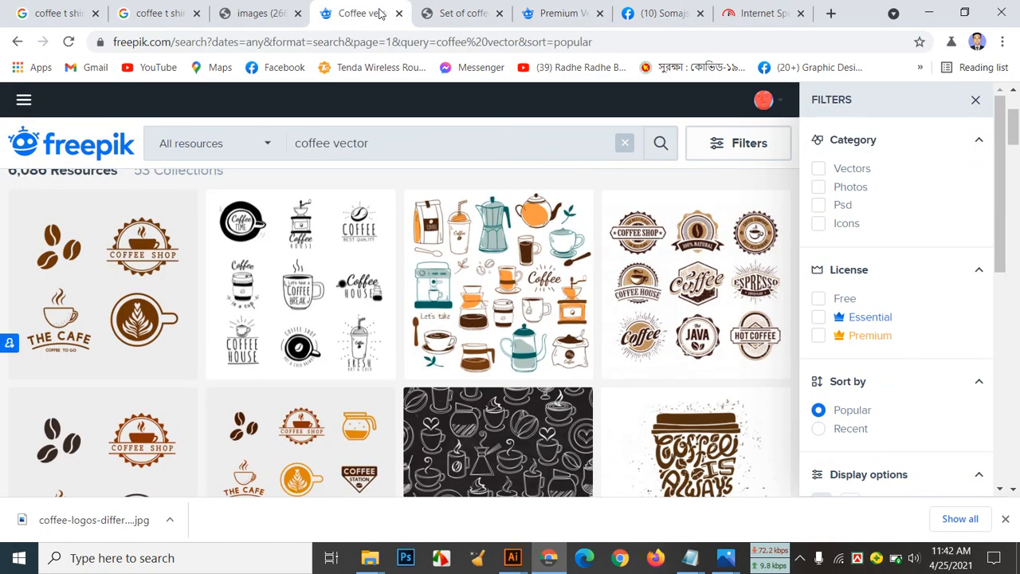
{"action": "scroll", "coordinate": [692, 303], "scroll_direction": "down", "scroll_amount": 1}
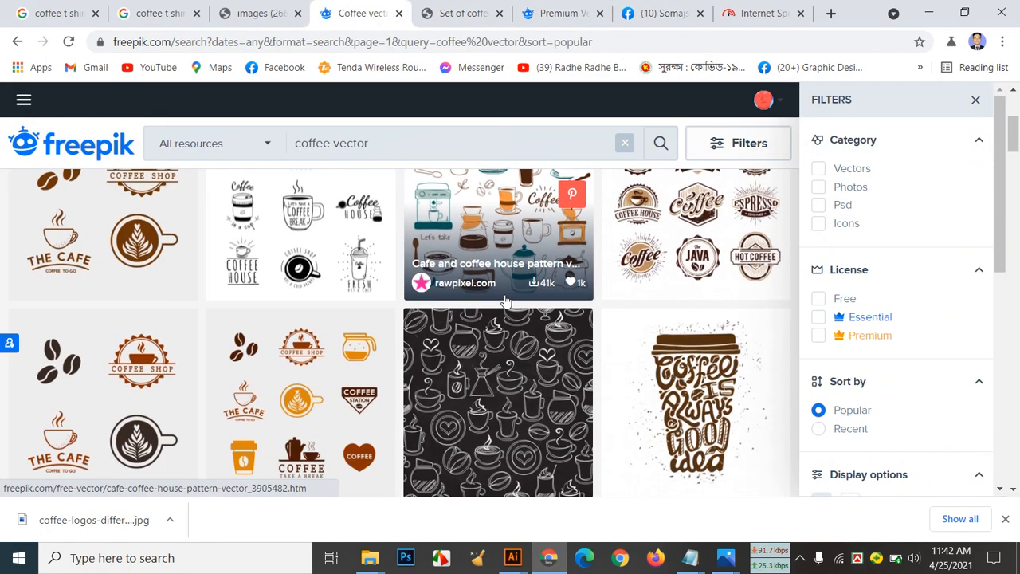
{"action": "scroll", "coordinate": [542, 307], "scroll_direction": "down", "scroll_amount": 1}
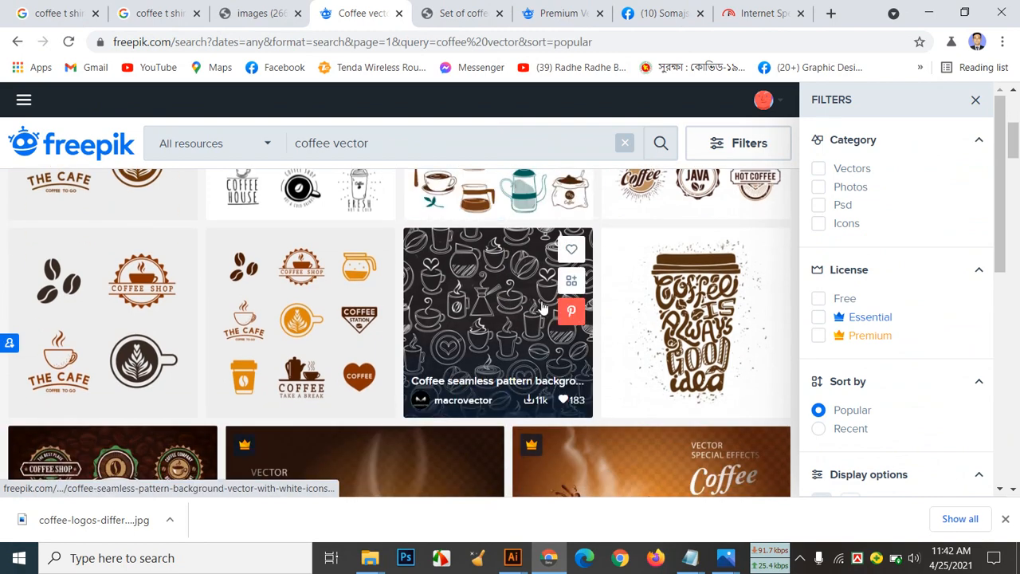
Open the black seamless coffee pattern and the black-and-white cafe and coffee house pattern vectors in new tabs
{"action": "right_click", "coordinate": [492, 295]}
{"action": "left_click", "coordinate": [535, 303]}
{"action": "scroll", "coordinate": [390, 289], "scroll_direction": "down", "scroll_amount": 1}
{"action": "scroll", "coordinate": [391, 289], "scroll_direction": "down", "scroll_amount": 8}
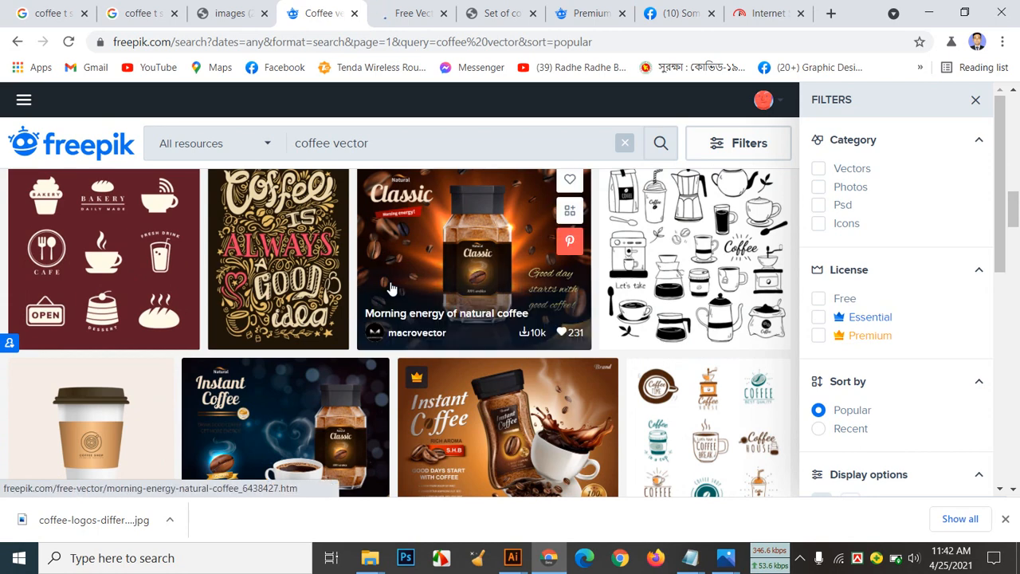
{"action": "right_click", "coordinate": [652, 238]}
{"action": "left_click", "coordinate": [701, 249]}
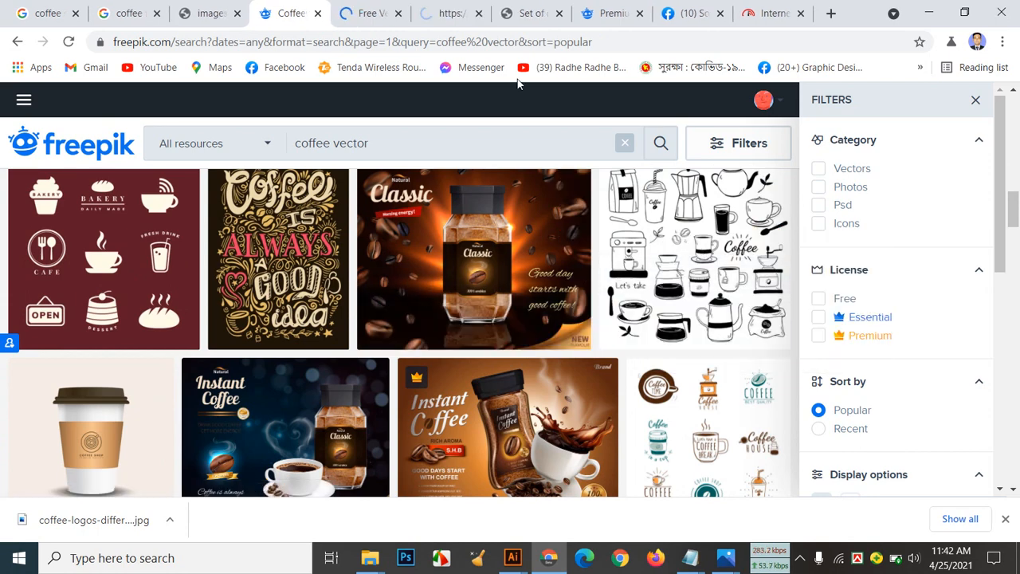
Examine the white-on-black seamless coffee pattern for usable cup and mug illustrations
{"action": "key", "text": "ctrl+Tab"}
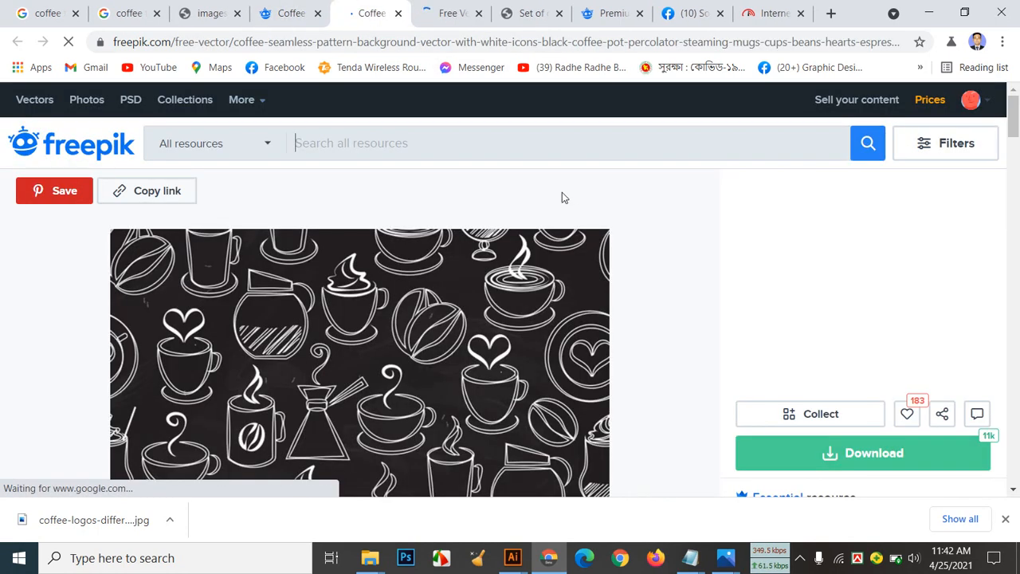
{"action": "scroll", "coordinate": [485, 280], "scroll_direction": "down", "scroll_amount": 2}
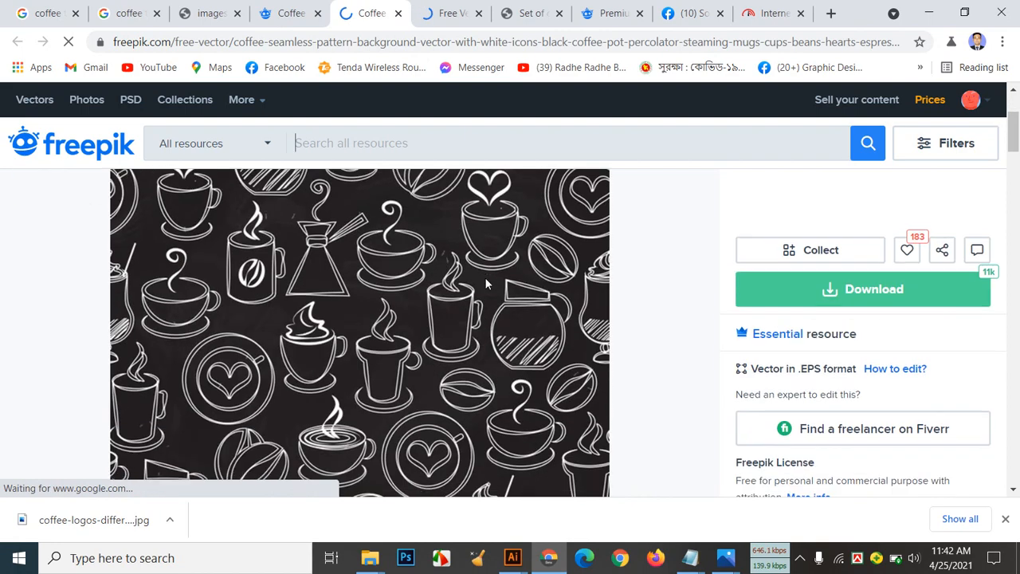
{"action": "scroll", "coordinate": [485, 279], "scroll_direction": "down", "scroll_amount": 2}
{"action": "scroll", "coordinate": [485, 276], "scroll_direction": "up", "scroll_amount": 1}
{"action": "scroll", "coordinate": [485, 281], "scroll_direction": "down", "scroll_amount": 6}
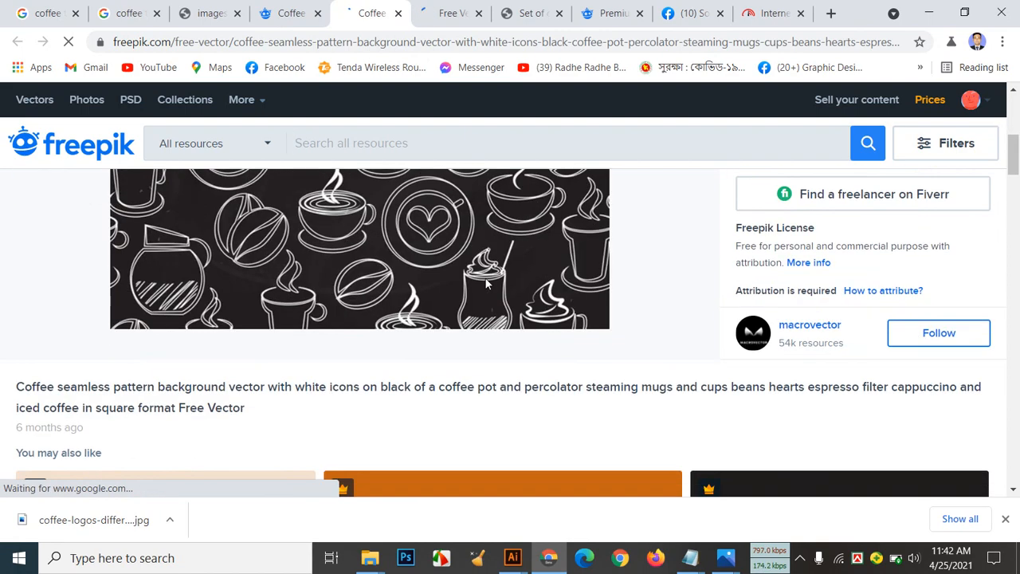
{"action": "scroll", "coordinate": [486, 281], "scroll_direction": "up", "scroll_amount": 6}
Examine the black-and-white "Cafe and coffee house pattern vector" for usable coffee illustrations
{"action": "left_click", "coordinate": [448, 8]}
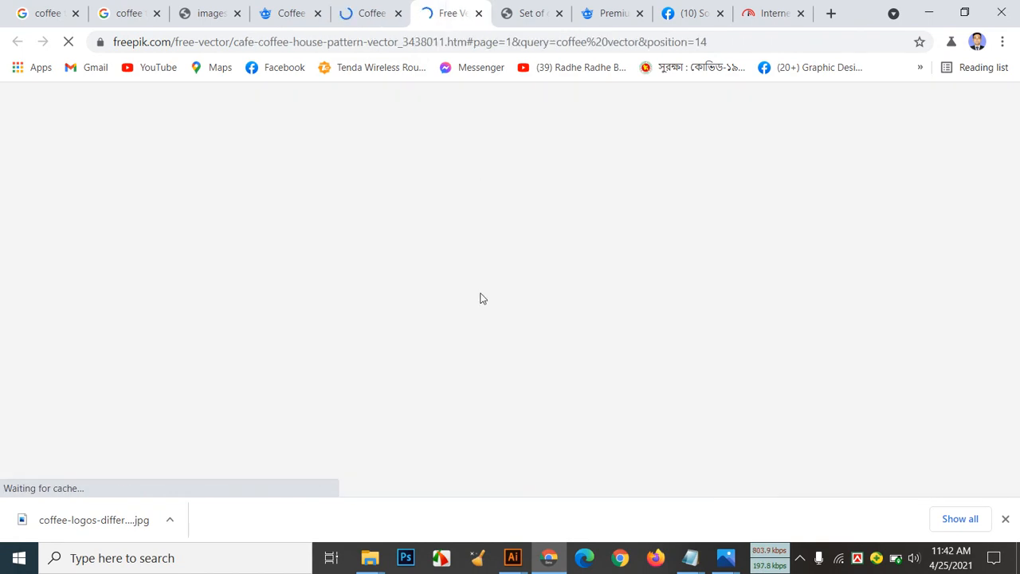
{"action": "scroll", "coordinate": [481, 298], "scroll_direction": "down", "scroll_amount": 1}
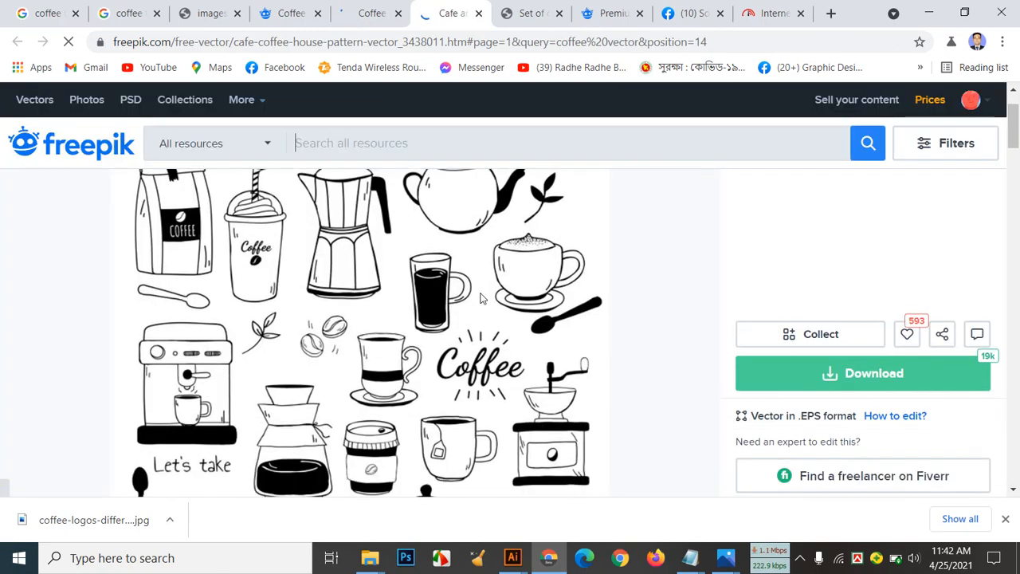
{"action": "scroll", "coordinate": [481, 298], "scroll_direction": "down", "scroll_amount": 3}
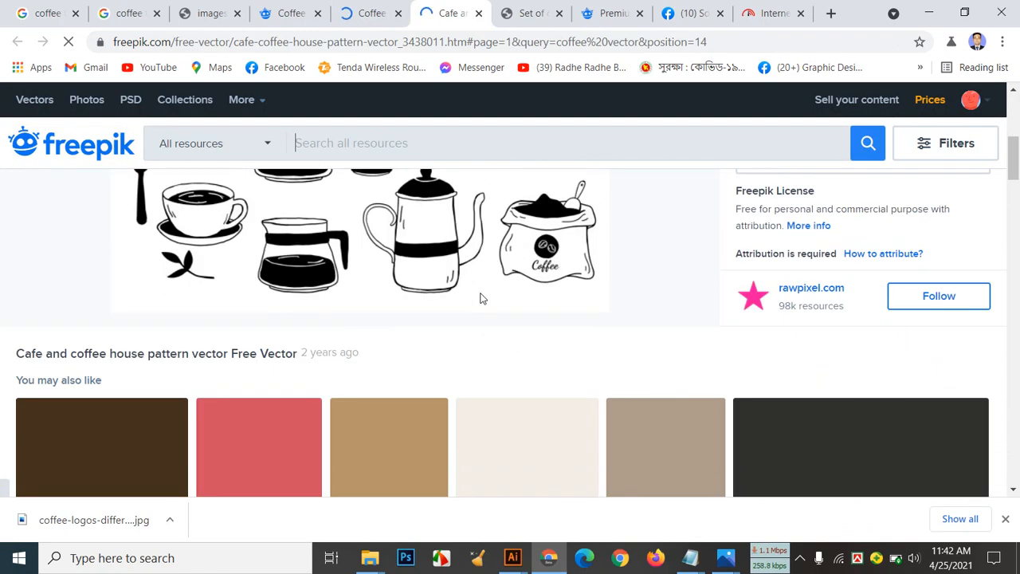
{"action": "scroll", "coordinate": [481, 298], "scroll_direction": "up", "scroll_amount": 3}
{"action": "scroll", "coordinate": [208, 464], "scroll_direction": "down", "scroll_amount": 2}
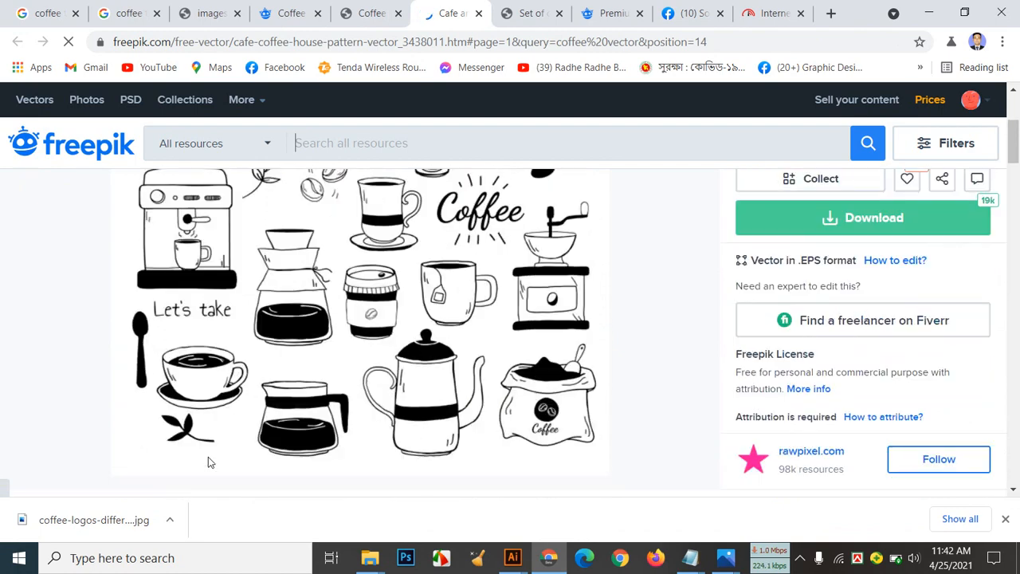
{"action": "scroll", "coordinate": [291, 303], "scroll_direction": "up", "scroll_amount": 1}
{"action": "scroll", "coordinate": [291, 303], "scroll_direction": "up", "scroll_amount": 3}
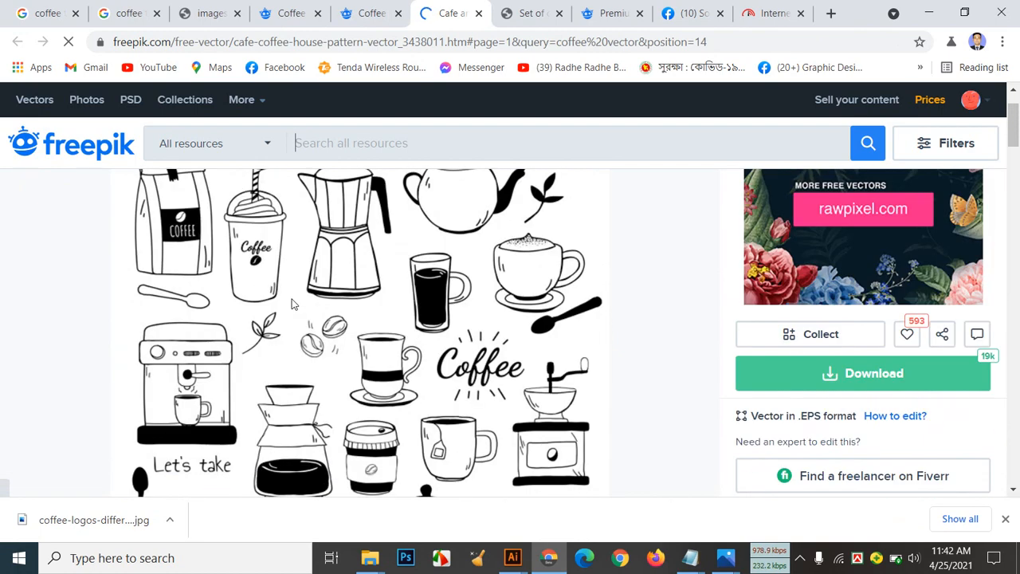
{"action": "scroll", "coordinate": [431, 297], "scroll_direction": "down", "scroll_amount": 3}
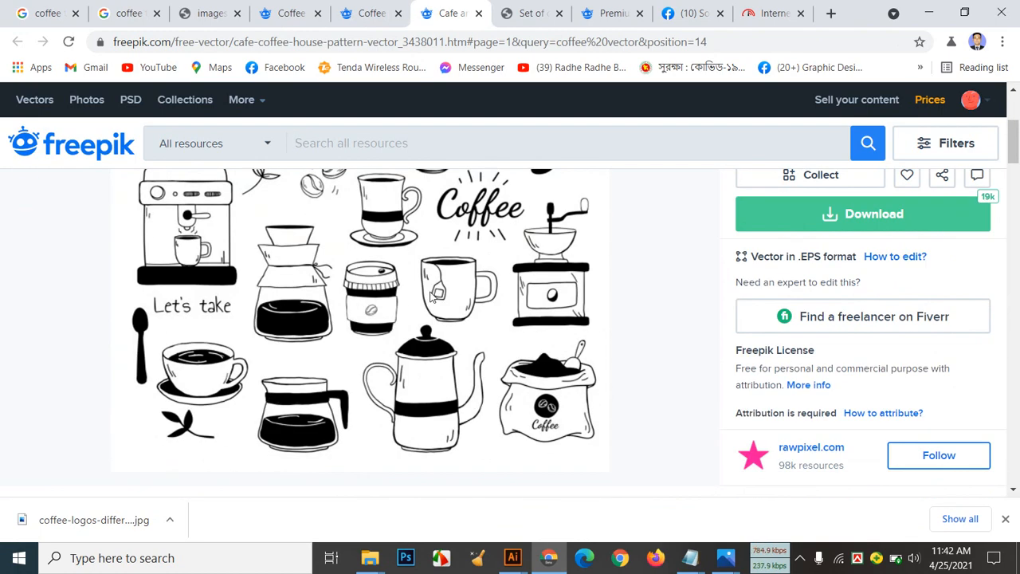
Download the "Cafe and coffee house pattern vector" from Freepik using the free, attribution-required option
{"action": "left_click", "coordinate": [858, 215]}
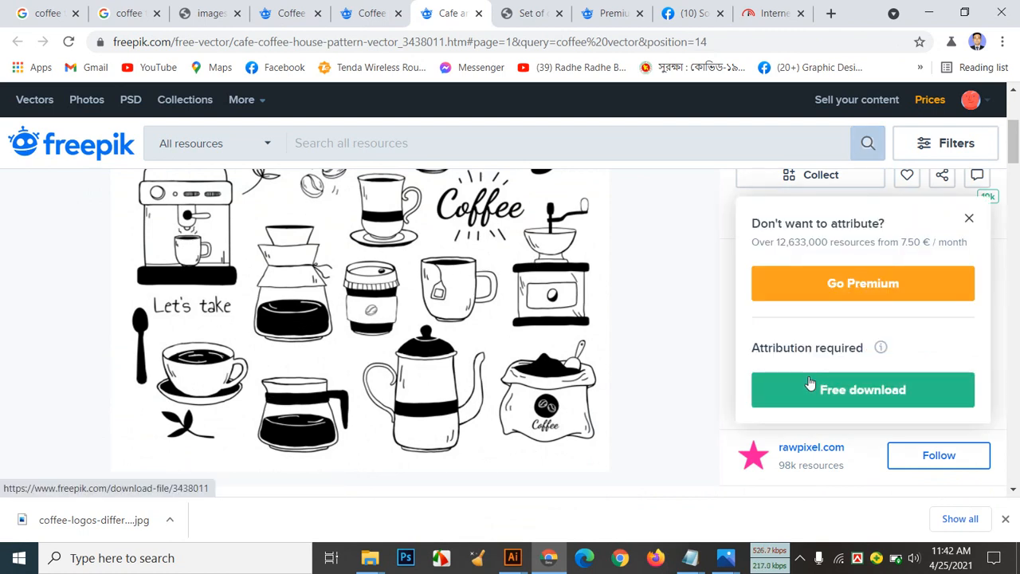
{"action": "left_click", "coordinate": [863, 390]}
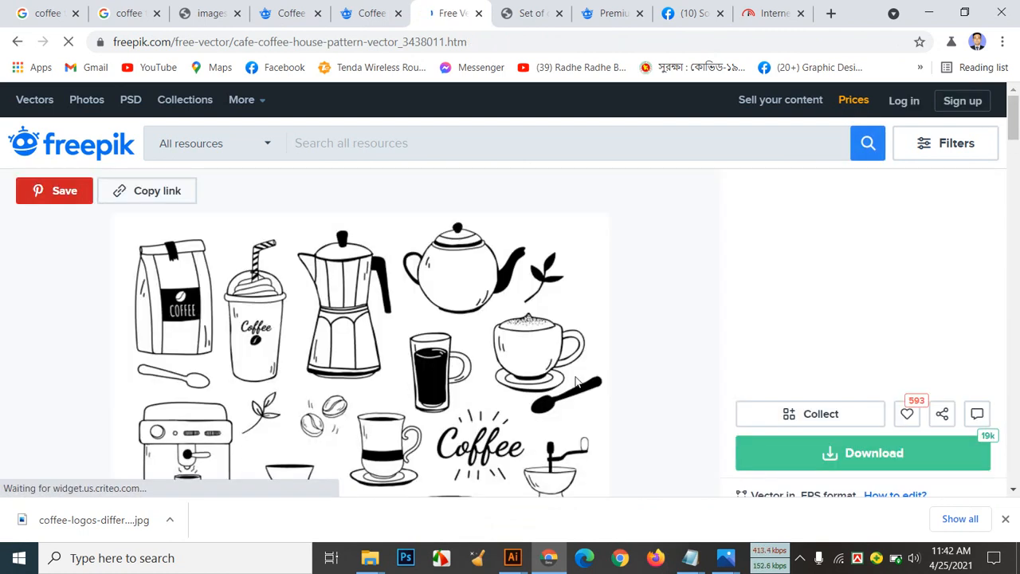
{"action": "scroll", "coordinate": [576, 382], "scroll_direction": "down", "scroll_amount": 1}
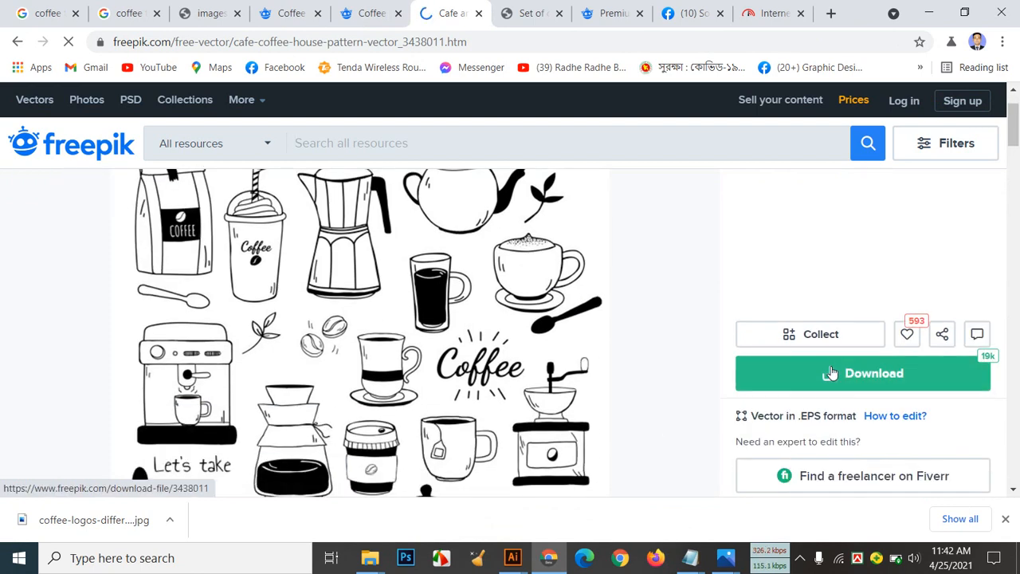
{"action": "left_click", "coordinate": [832, 373]}
{"action": "scroll", "coordinate": [805, 401], "scroll_direction": "down", "scroll_amount": 3}
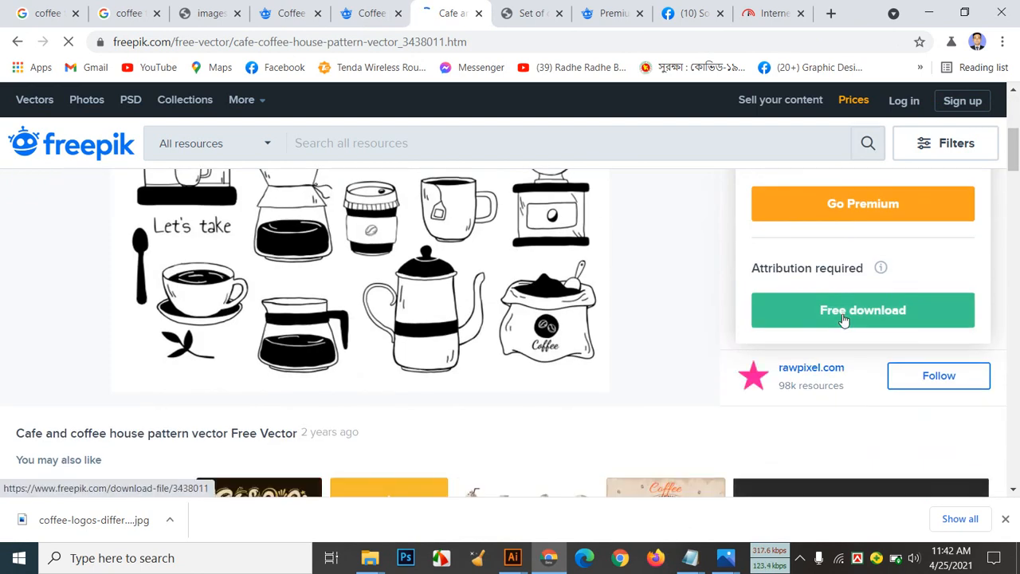
{"action": "left_click", "coordinate": [783, 315]}
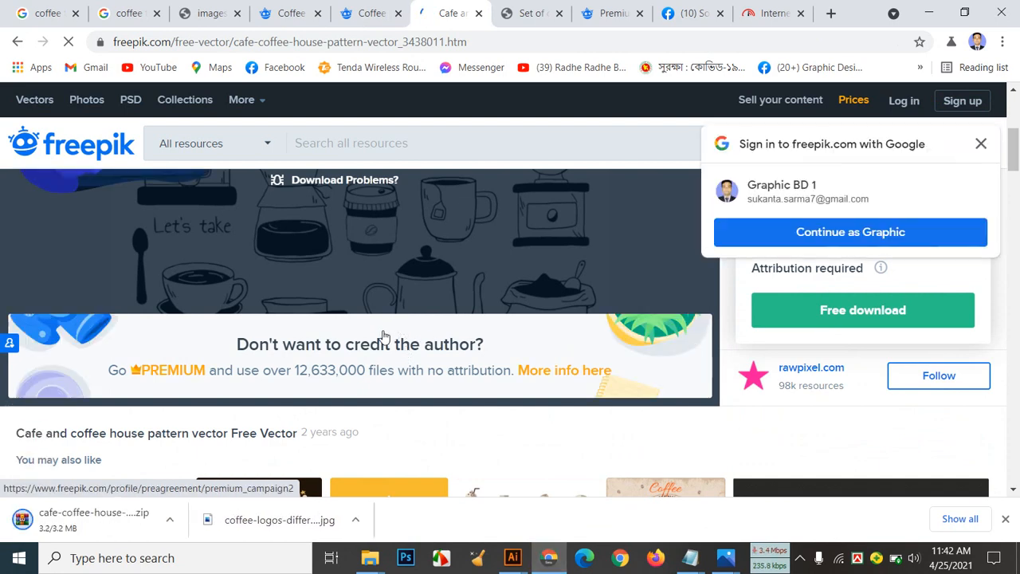
Open 61353.eps from the downloaded cafe-coffee-house-pattern-vector archive in Illustrator, retaining 9-slice scaling for symbols
{"action": "left_click", "coordinate": [169, 520]}
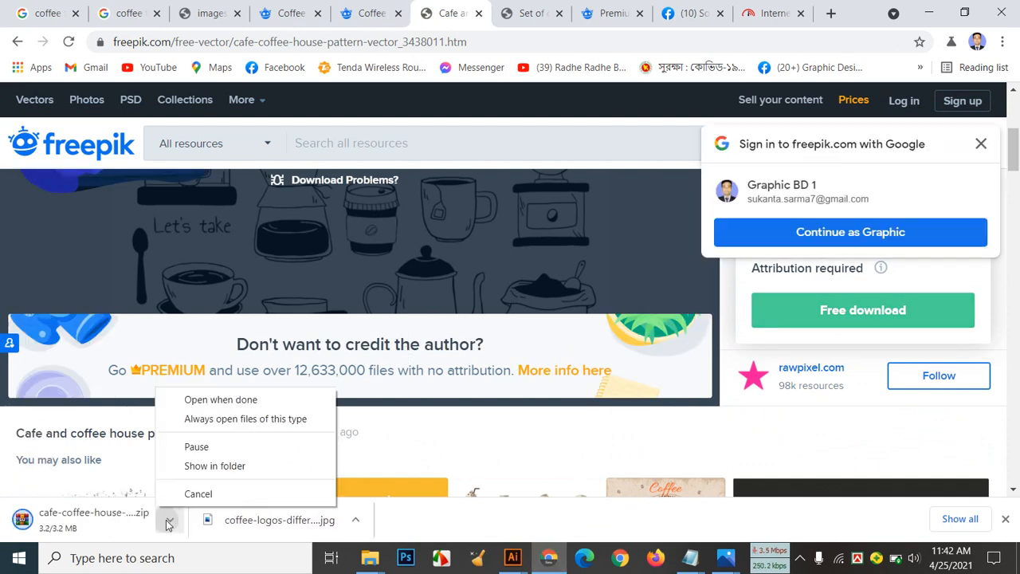
{"action": "left_click", "coordinate": [216, 466]}
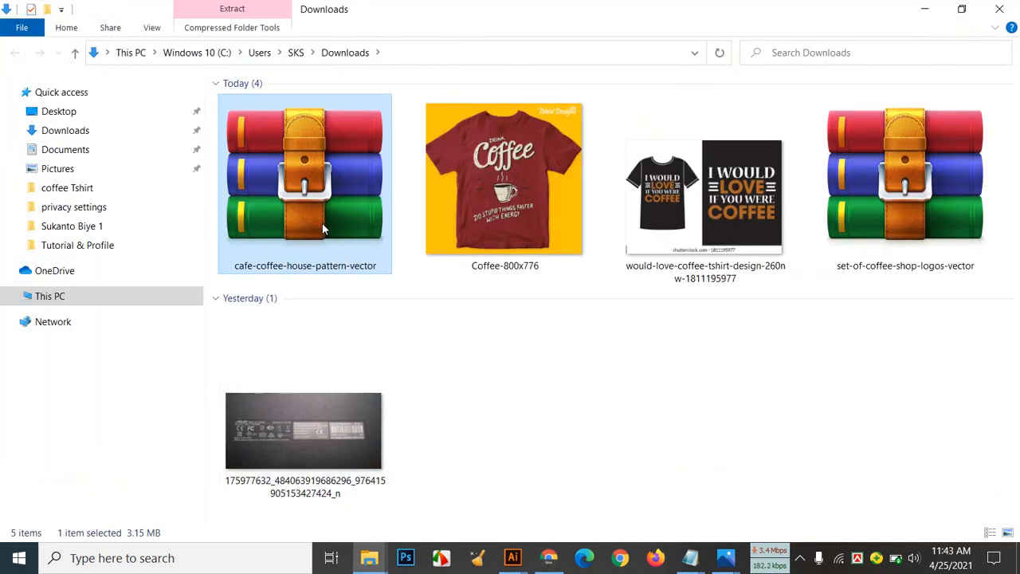
{"action": "double_click", "coordinate": [323, 230]}
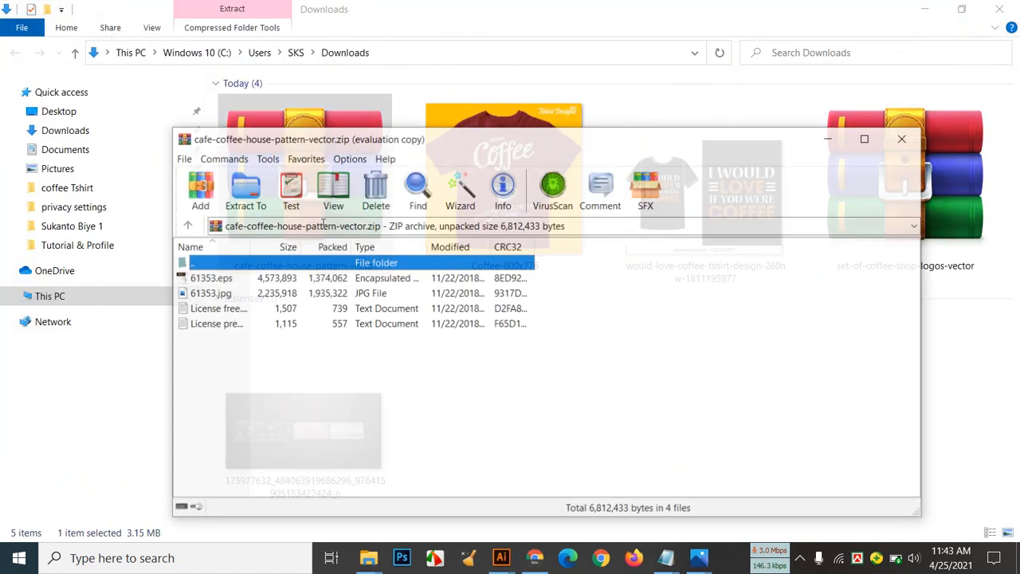
{"action": "left_click", "coordinate": [269, 279]}
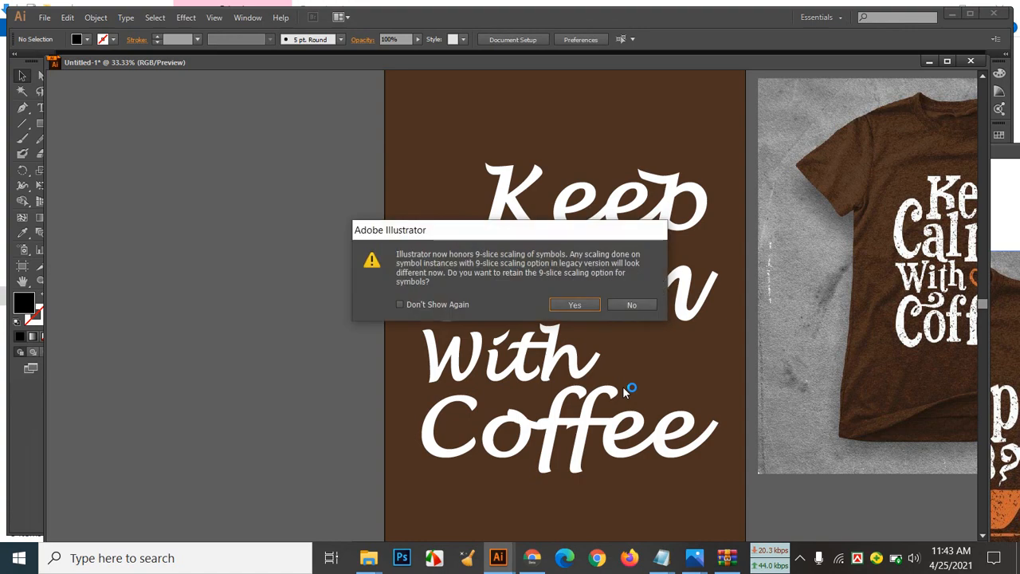
{"action": "left_click", "coordinate": [573, 306]}
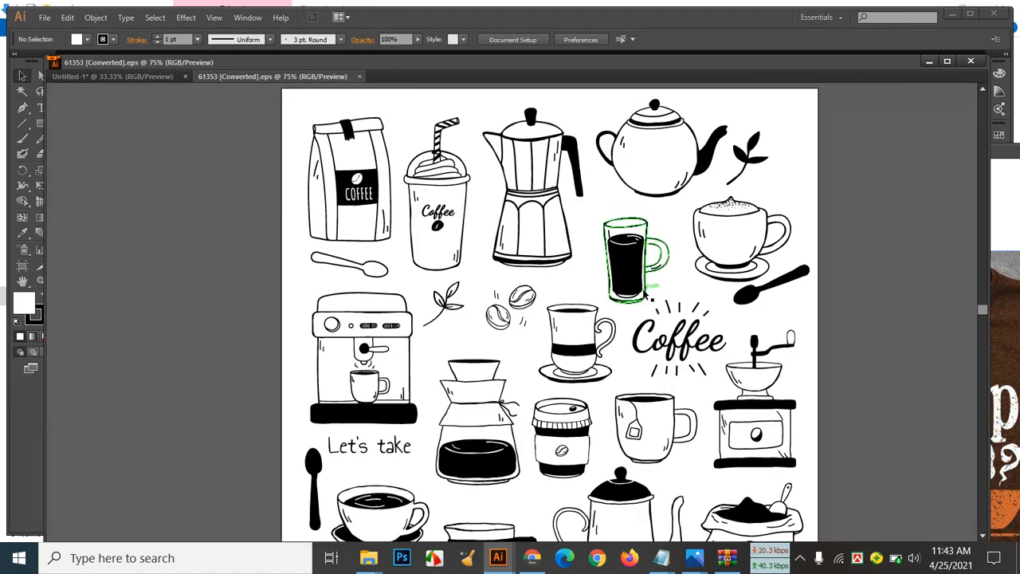
Float the 61353 EPS document beside the T-shirt artwork and ungroup its coffee illustrations
{"action": "scroll", "coordinate": [726, 239], "scroll_direction": "down", "scroll_amount": 3}
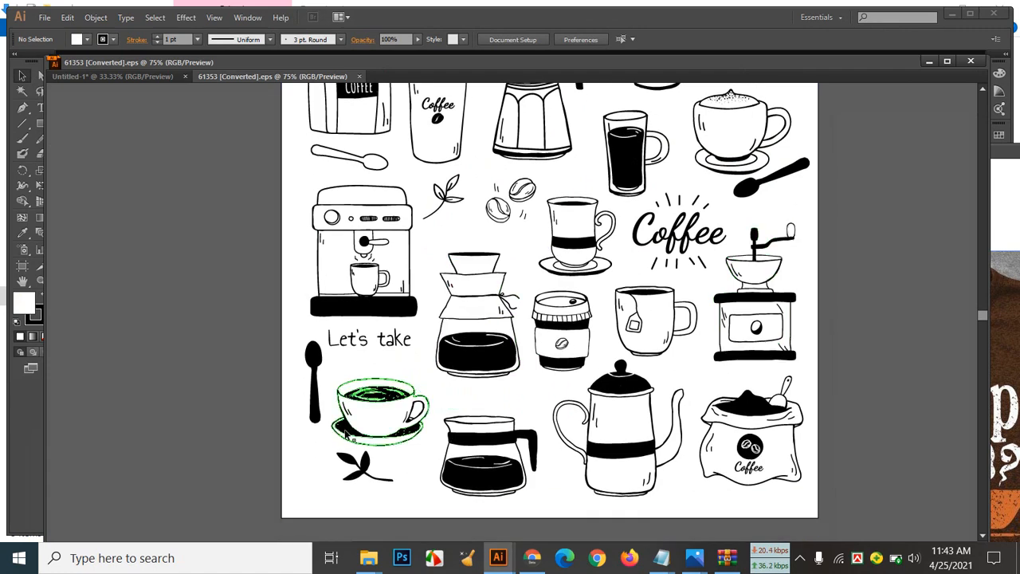
{"action": "left_click", "coordinate": [375, 411]}
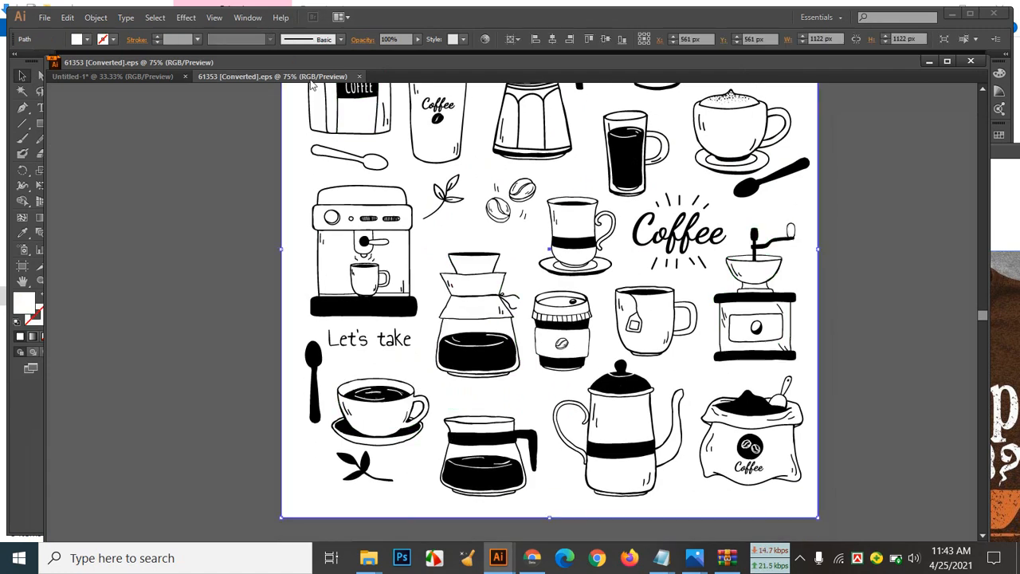
{"action": "left_click_drag", "start_coordinate": [312, 80], "coordinate": [654, 146]}
{"action": "left_click_drag", "start_coordinate": [849, 458], "coordinate": [524, 423]}
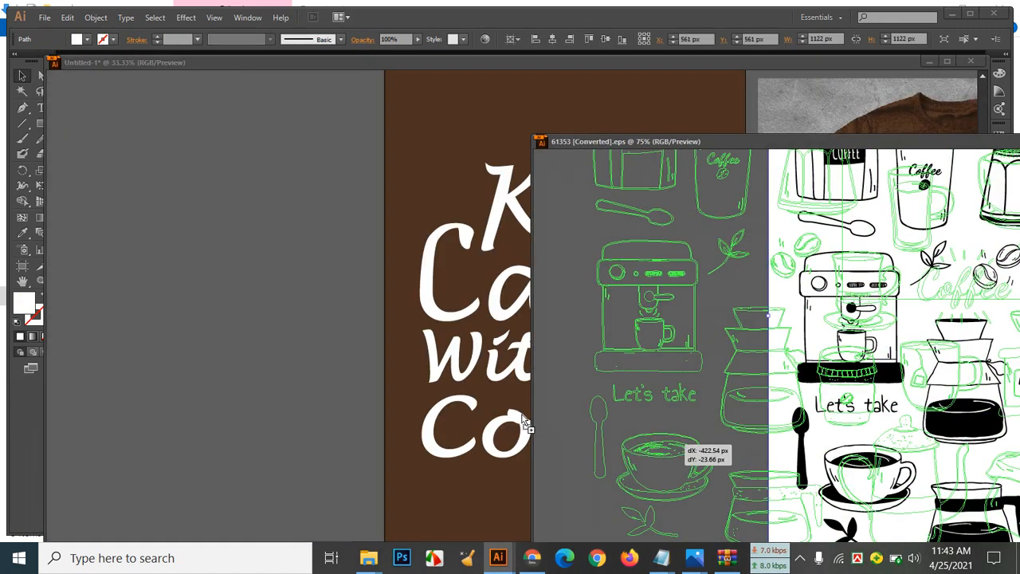
{"action": "left_click_drag", "start_coordinate": [264, 327], "coordinate": [870, 403]}
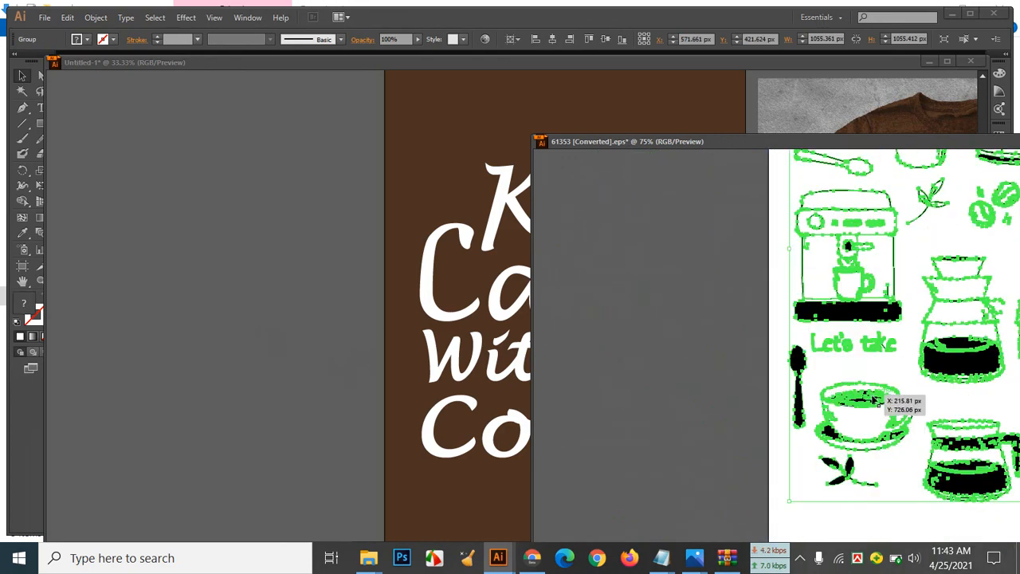
{"action": "right_click", "coordinate": [869, 405]}
{"action": "left_click", "coordinate": [906, 480]}
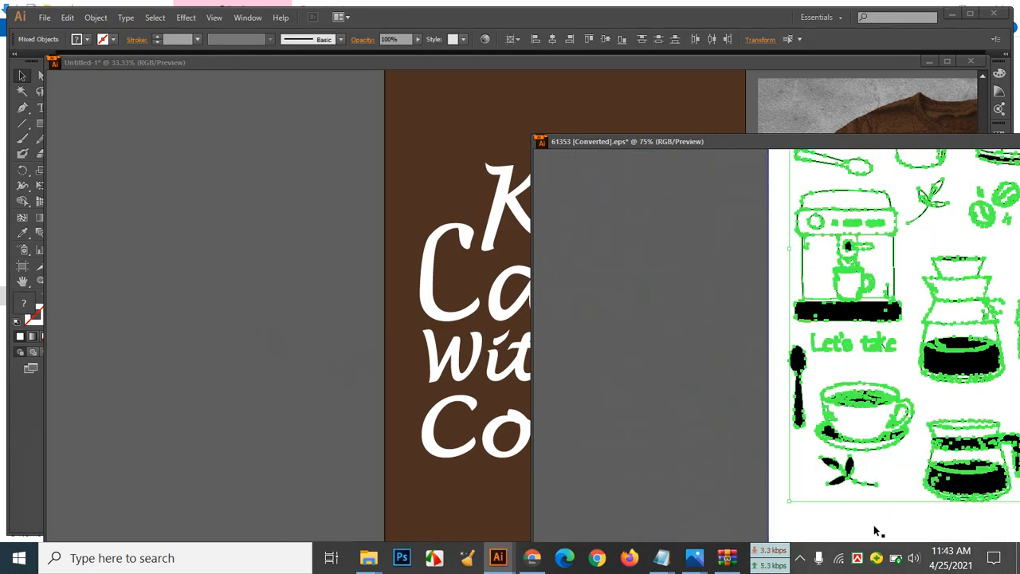
Copy the black coffee cup with saucer from the EPS into the T-shirt document, just below the word "Coffee"
{"action": "left_click", "coordinate": [873, 423]}
{"action": "left_click", "coordinate": [873, 416]}
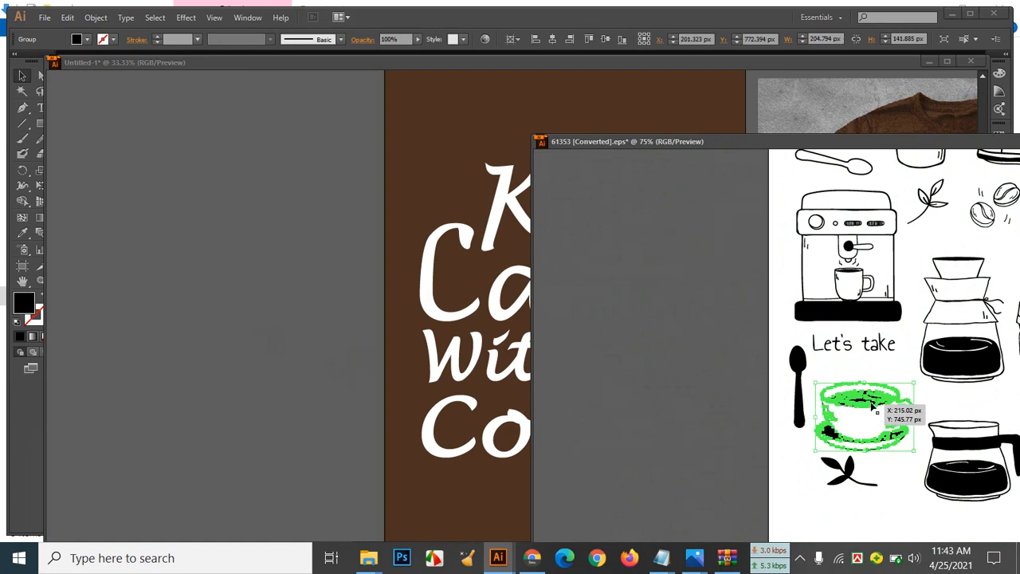
{"action": "left_click_drag", "start_coordinate": [873, 416], "coordinate": [462, 486]}
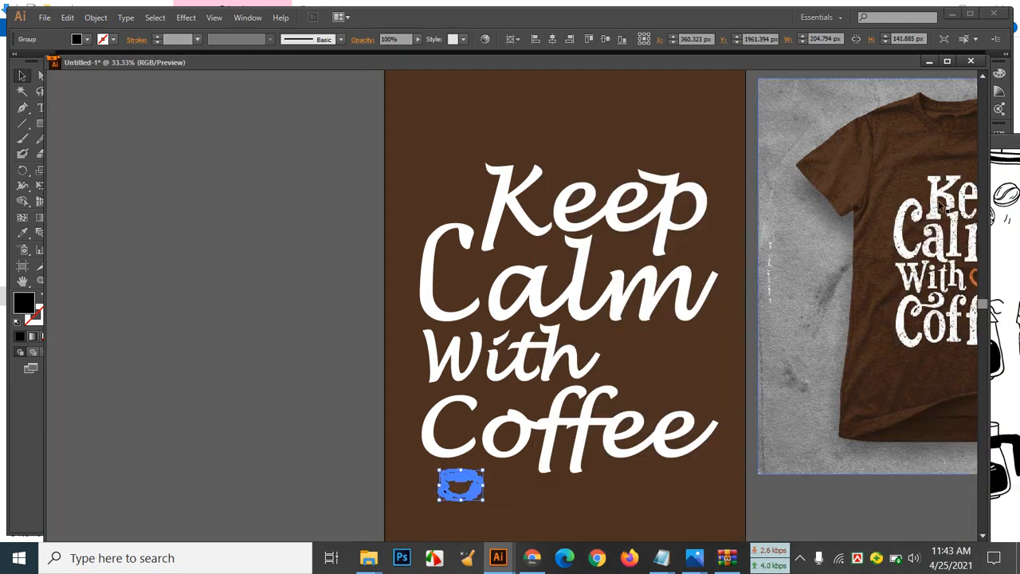
Bring the 61353 EPS document fully into view and minimize it to uncover the T-shirt artwork
{"action": "left_click", "coordinate": [1002, 196]}
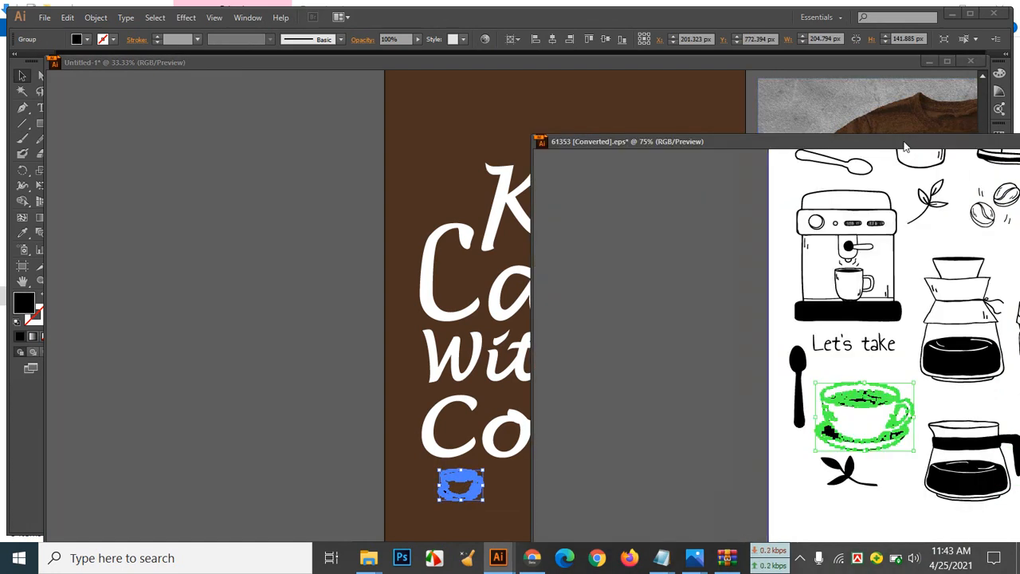
{"action": "left_click_drag", "start_coordinate": [904, 143], "coordinate": [360, 139]}
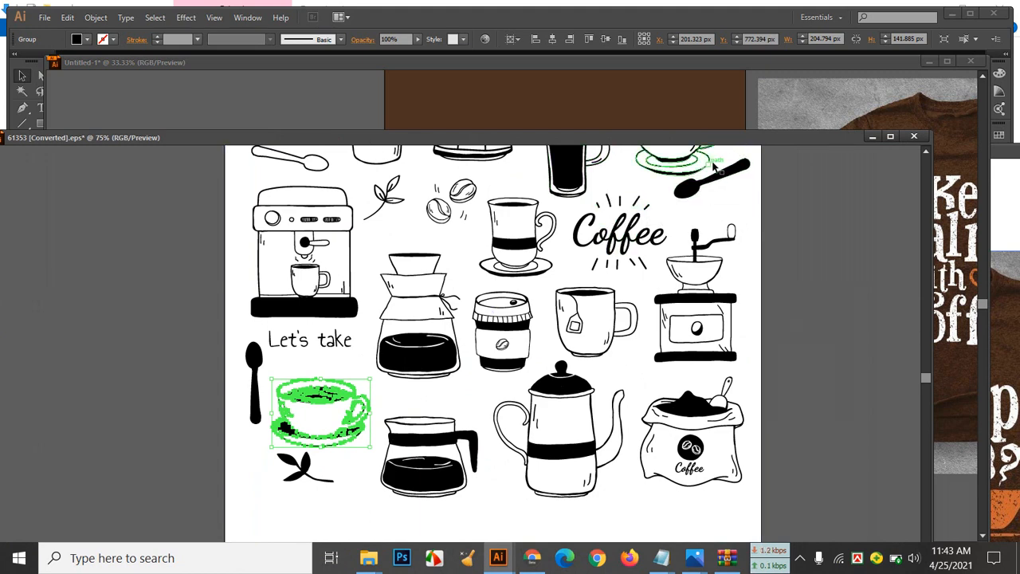
{"action": "left_click", "coordinate": [871, 136]}
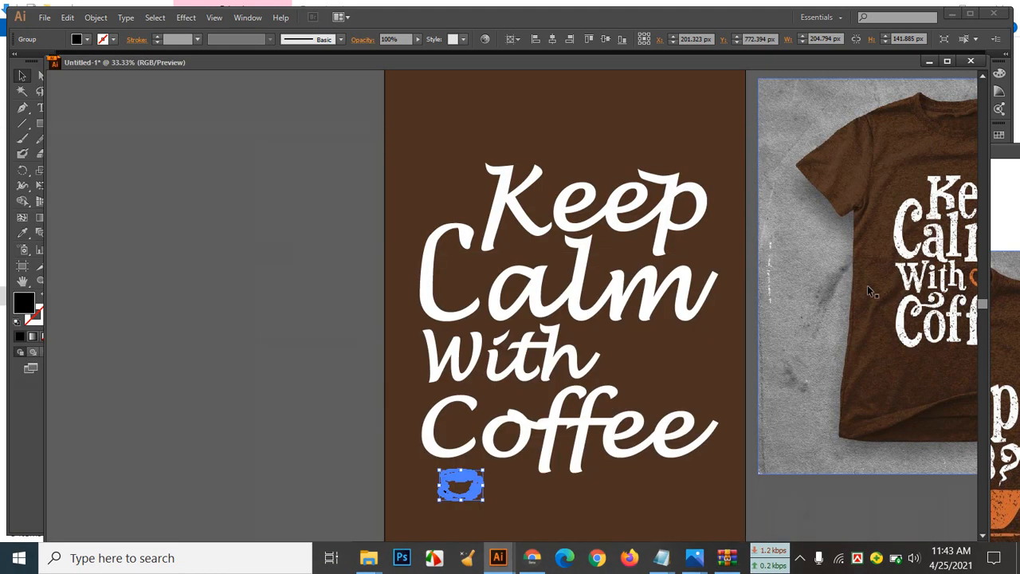
Enlarge the black coffee cup to about 534 × 370 px and move it onto the empty canvas left of the brown artboard
{"action": "left_click_drag", "start_coordinate": [872, 363], "coordinate": [746, 339]}
{"action": "left_click", "coordinate": [501, 494]}
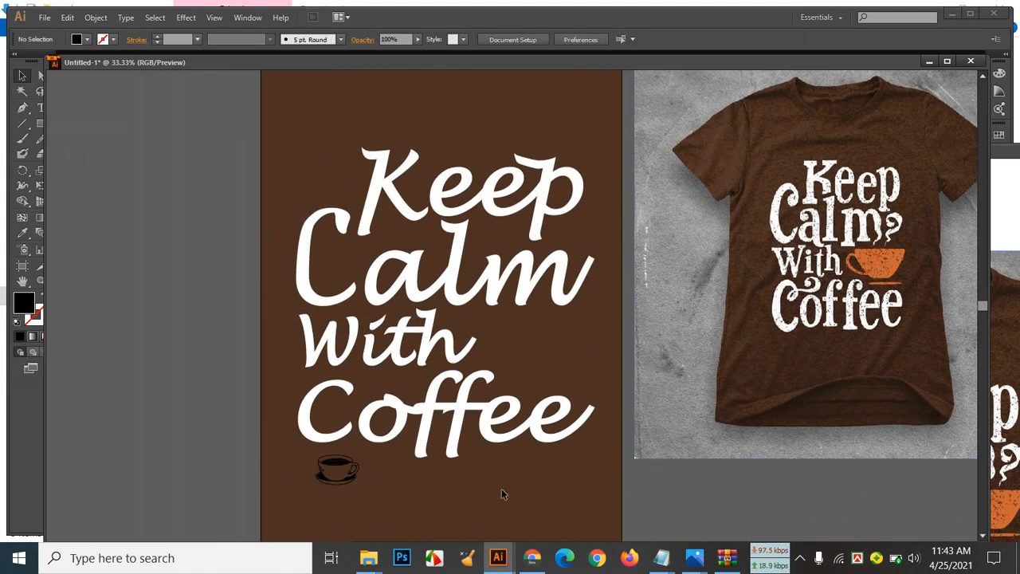
{"action": "left_click", "coordinate": [355, 473]}
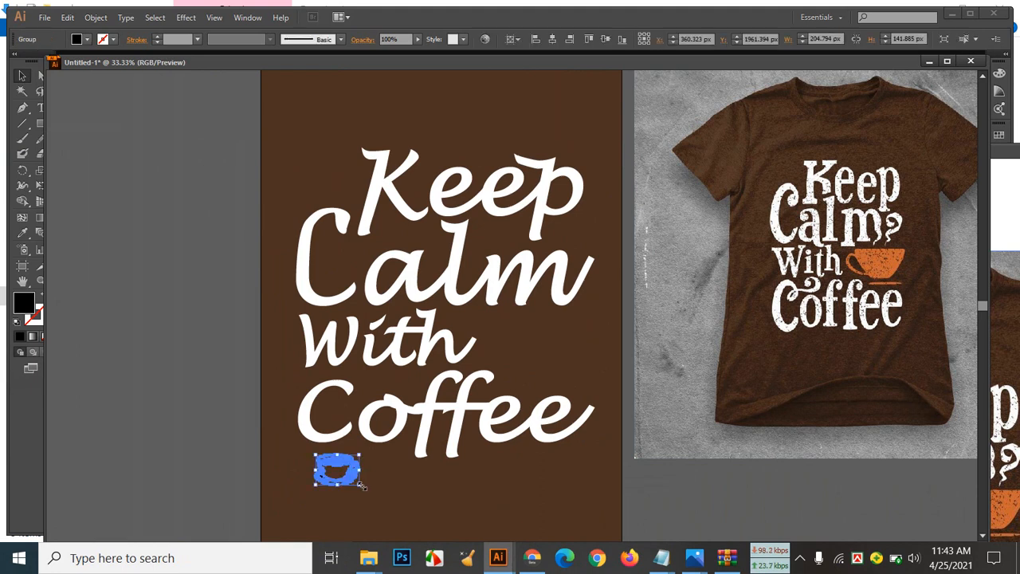
{"action": "left_click_drag", "start_coordinate": [361, 483], "coordinate": [430, 532]}
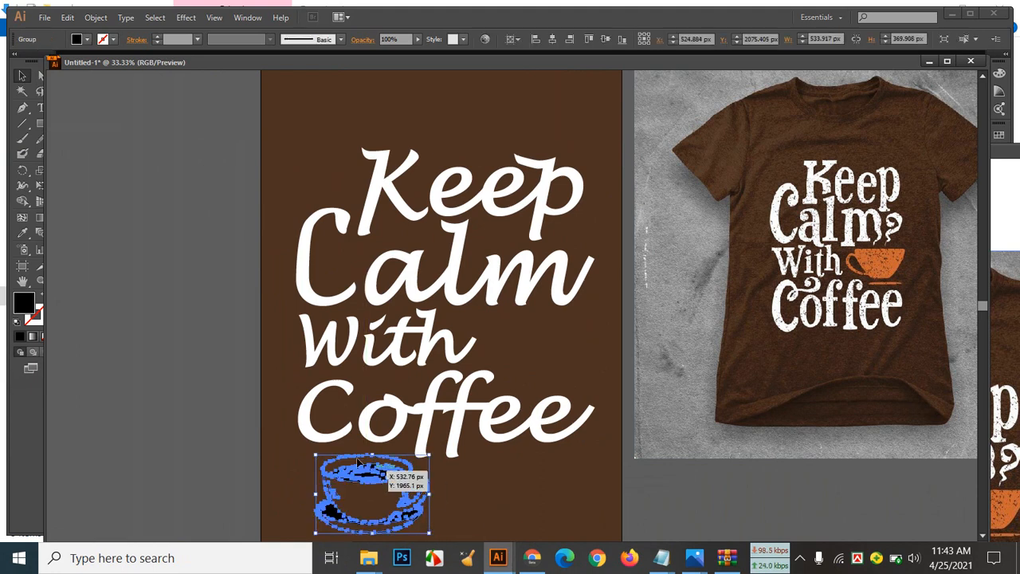
{"action": "left_click_drag", "start_coordinate": [373, 468], "coordinate": [157, 268]}
{"action": "left_click", "coordinate": [195, 348]}
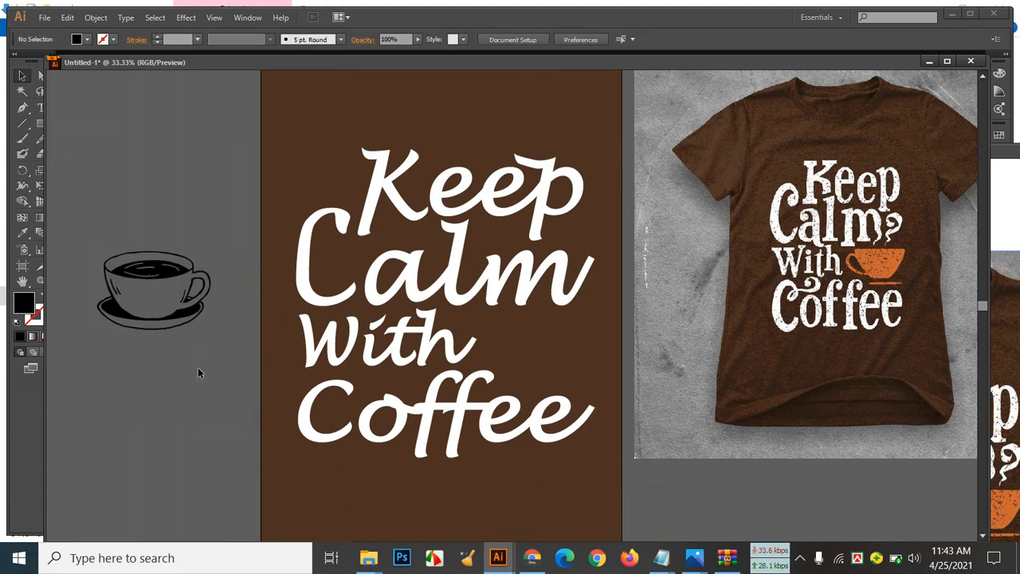
Reflect the coffee cup across the vertical axis so its handle faces left
{"action": "left_click", "coordinate": [191, 295]}
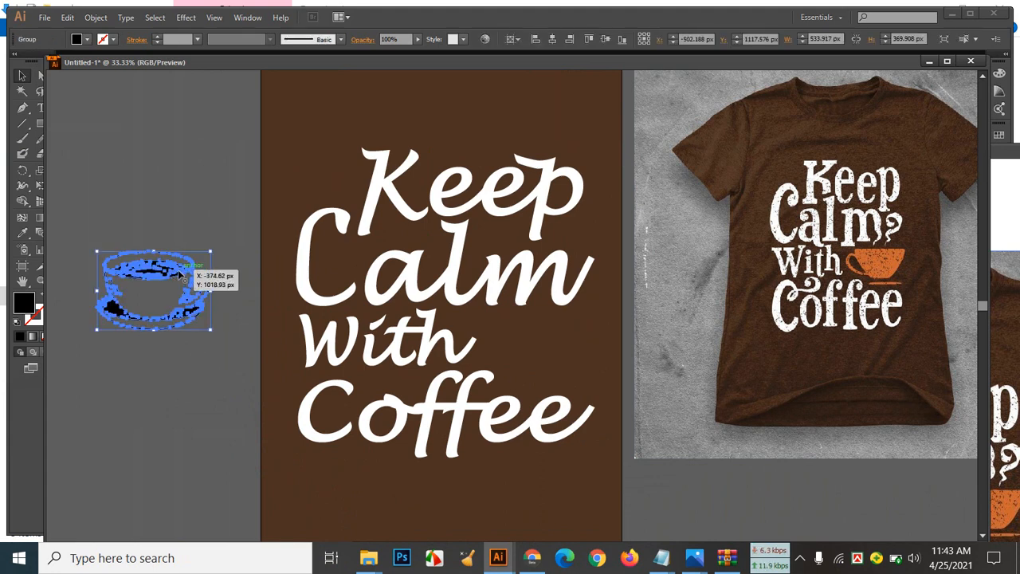
{"action": "right_click", "coordinate": [169, 284]}
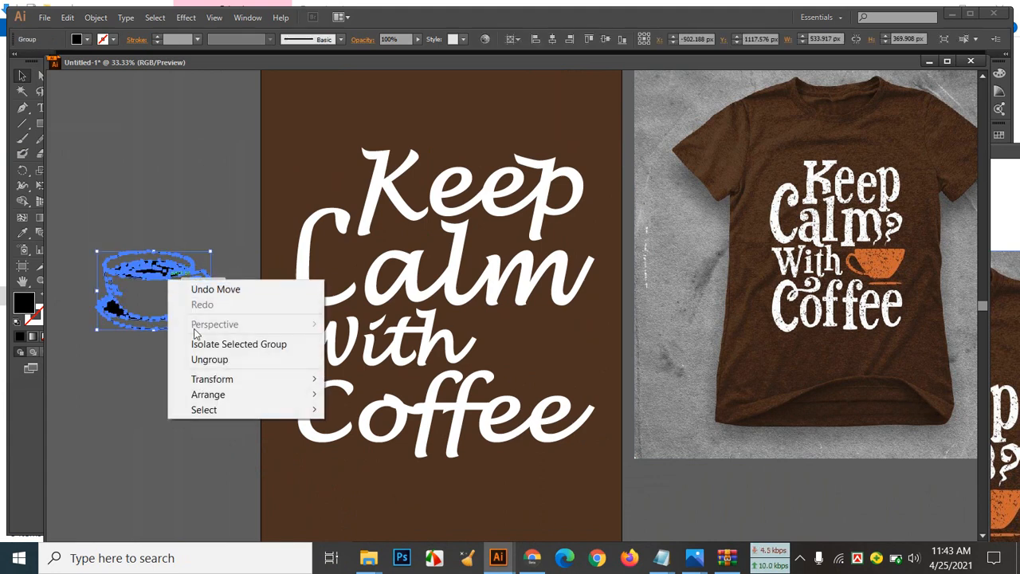
{"action": "mouse_move", "coordinate": [227, 378]}
{"action": "left_click", "coordinate": [376, 426]}
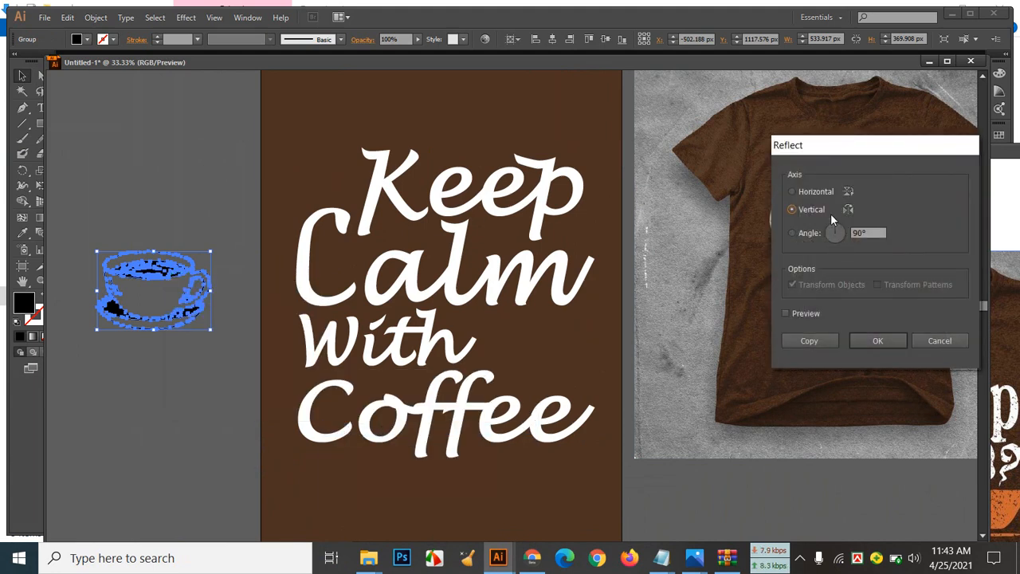
{"action": "left_click", "coordinate": [793, 311]}
{"action": "left_click", "coordinate": [889, 338]}
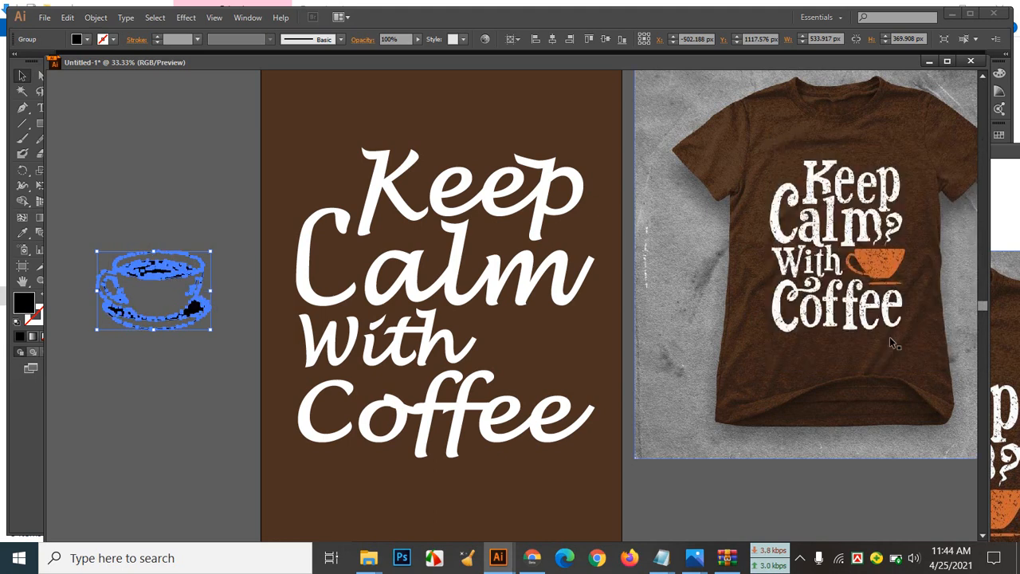
{"action": "left_click", "coordinate": [156, 373]}
Recolor the coffee cup with the orange sampled from the cup in the reference T-shirt image
{"action": "left_click", "coordinate": [190, 279]}
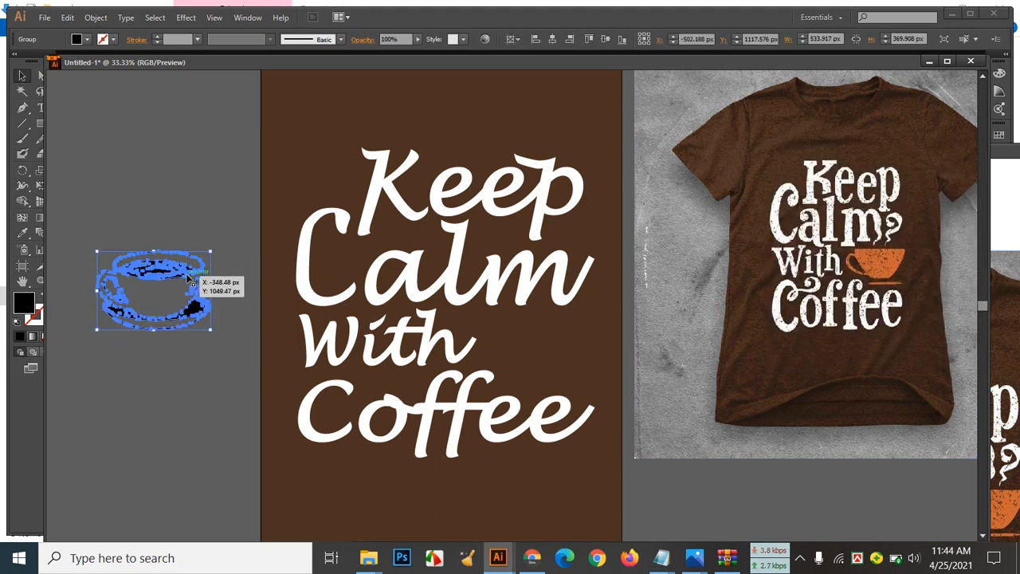
{"action": "left_click", "coordinate": [26, 232]}
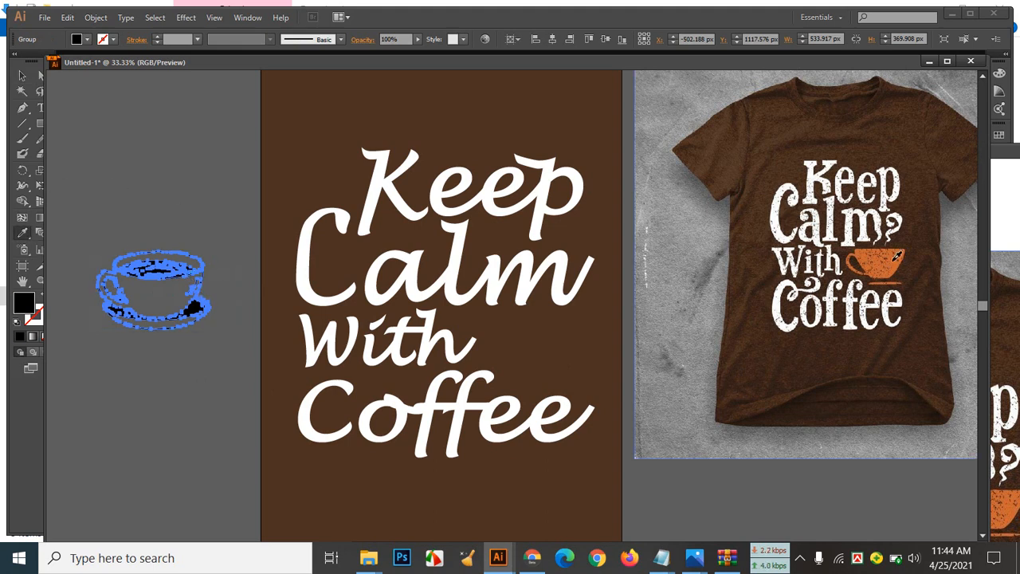
{"action": "left_click", "coordinate": [895, 260]}
{"action": "left_click", "coordinate": [28, 78]}
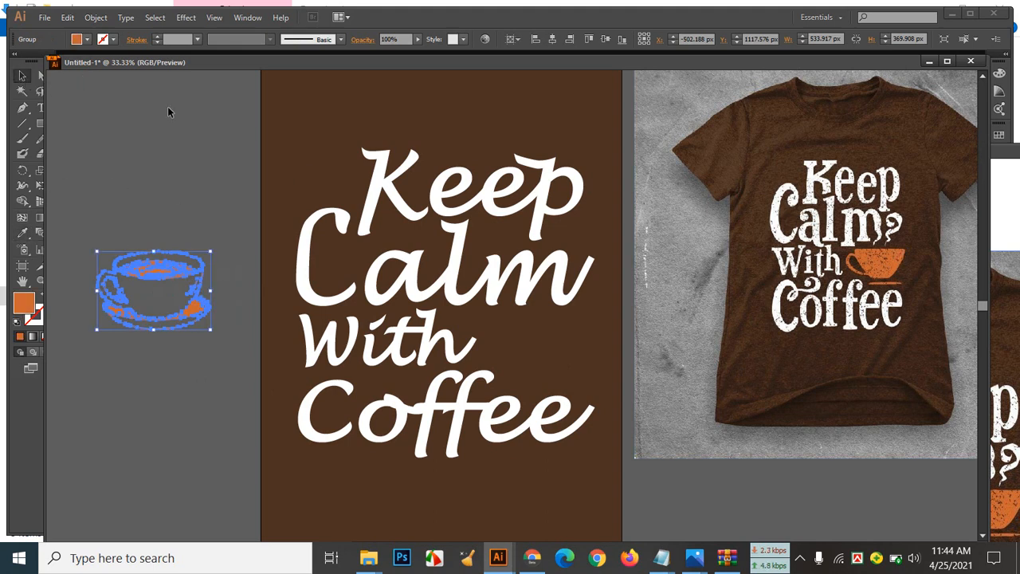
{"action": "left_click", "coordinate": [168, 106]}
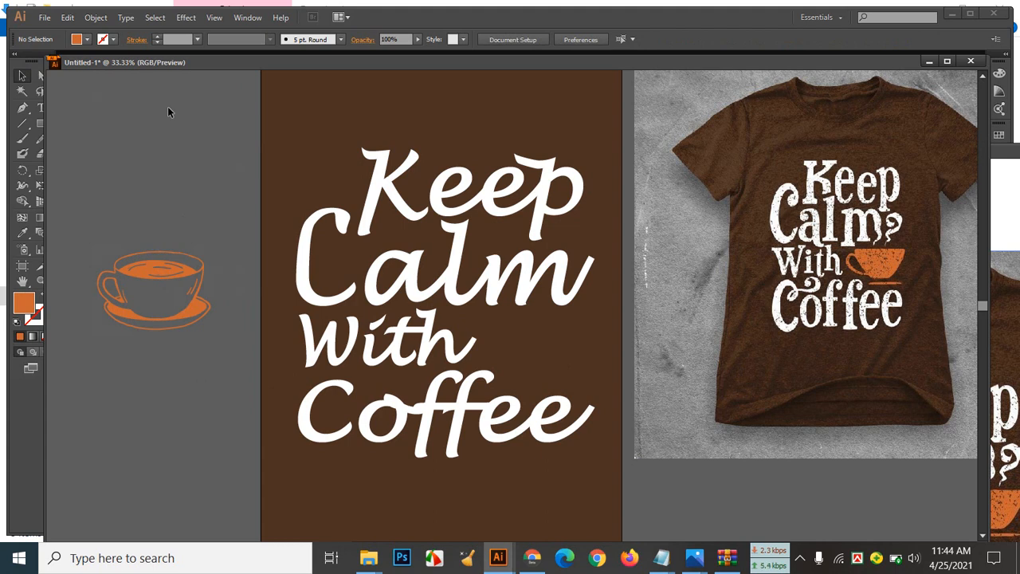
Try a darker orange fill and an orange 9 pt stroke on the coffee cup
{"action": "left_click", "coordinate": [155, 287]}
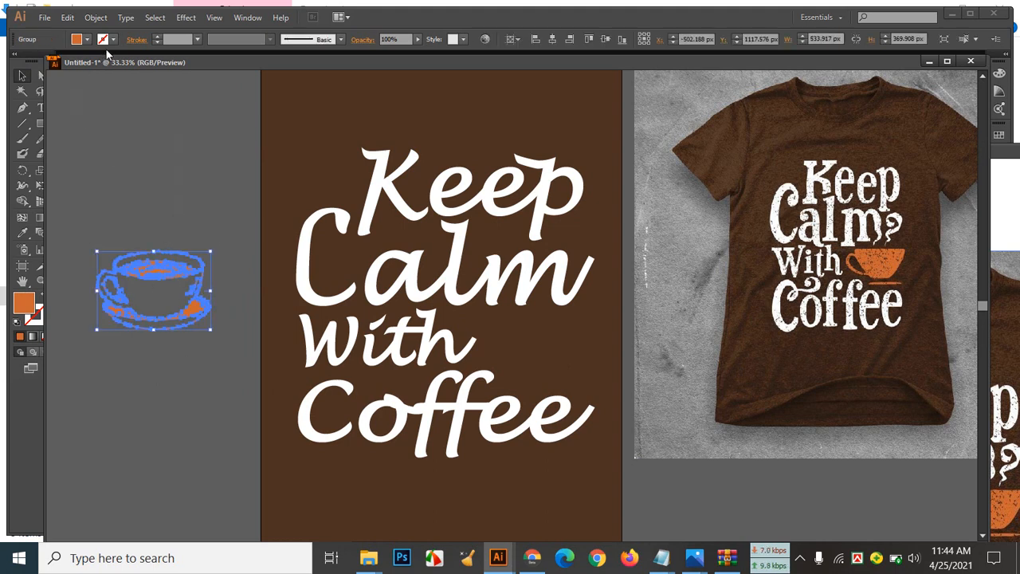
{"action": "double_click", "coordinate": [24, 303]}
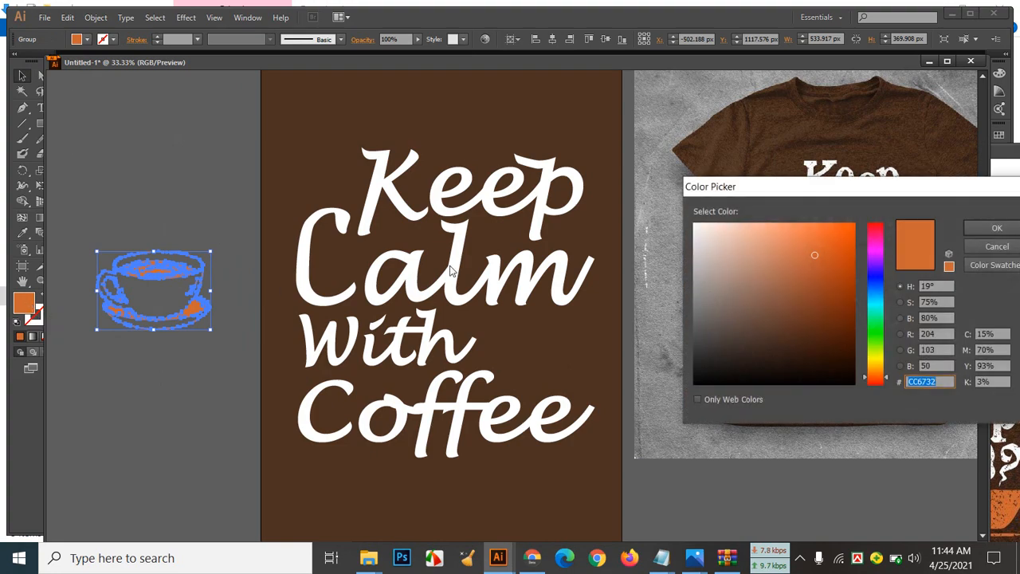
{"action": "left_click", "coordinate": [997, 228]}
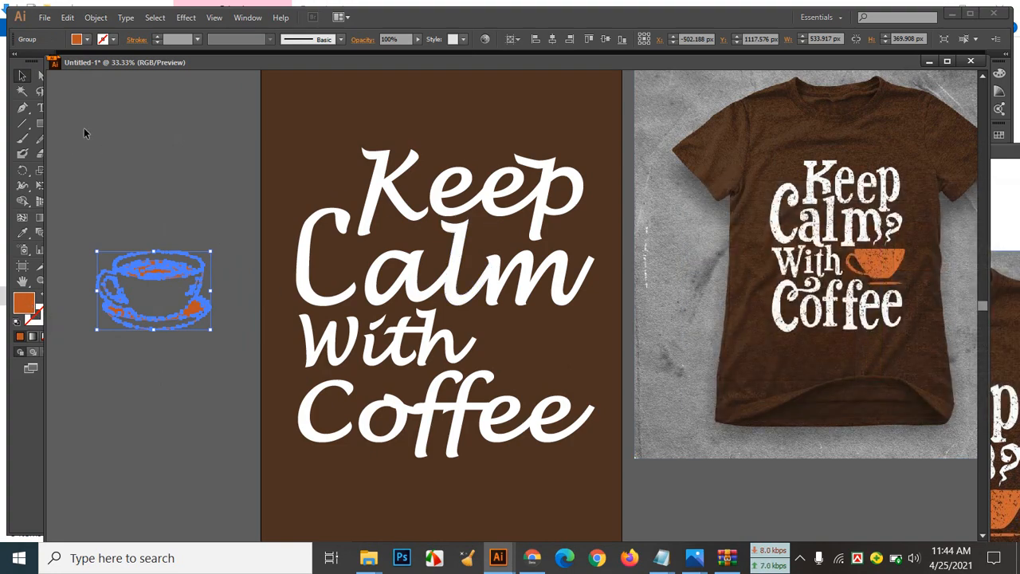
{"action": "left_click", "coordinate": [114, 40]}
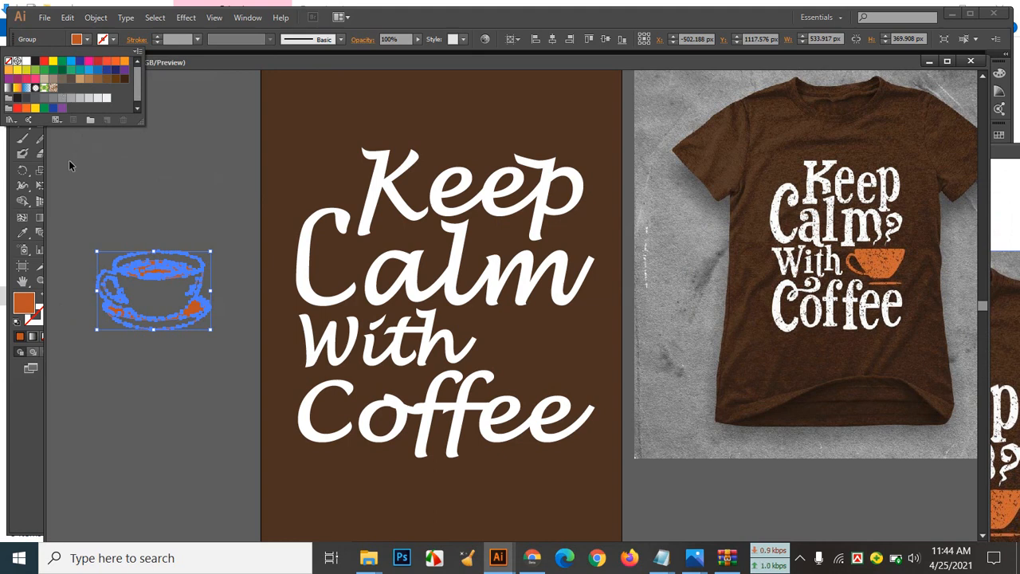
{"action": "left_click", "coordinate": [115, 62]}
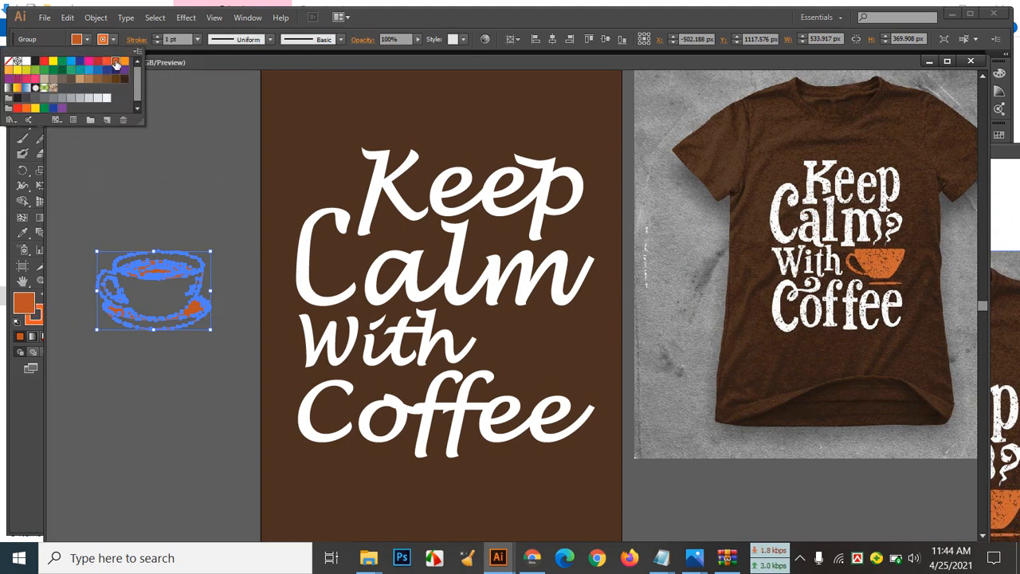
{"action": "left_click", "coordinate": [157, 37]}
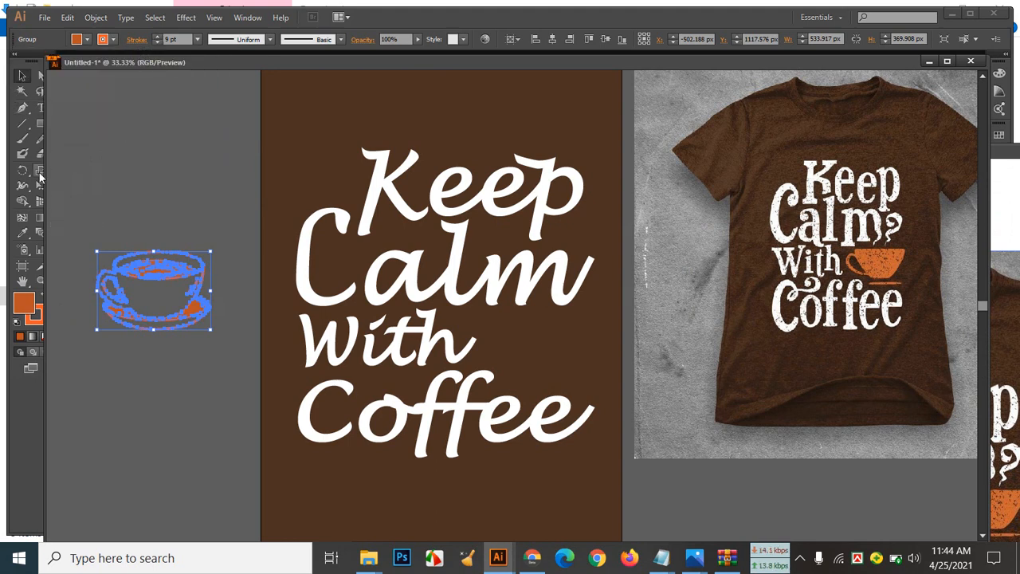
Resample the reference T-shirt's orange cup onto the coffee cup, replacing its darker fill and removing the stroke
{"action": "left_click", "coordinate": [23, 232]}
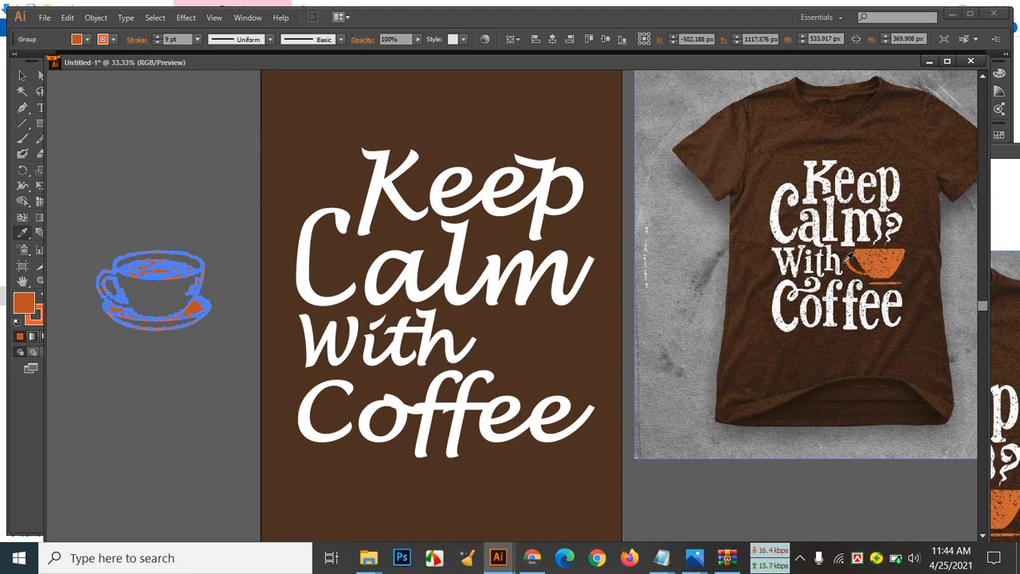
{"action": "left_click", "coordinate": [882, 261]}
{"action": "left_click", "coordinate": [22, 75]}
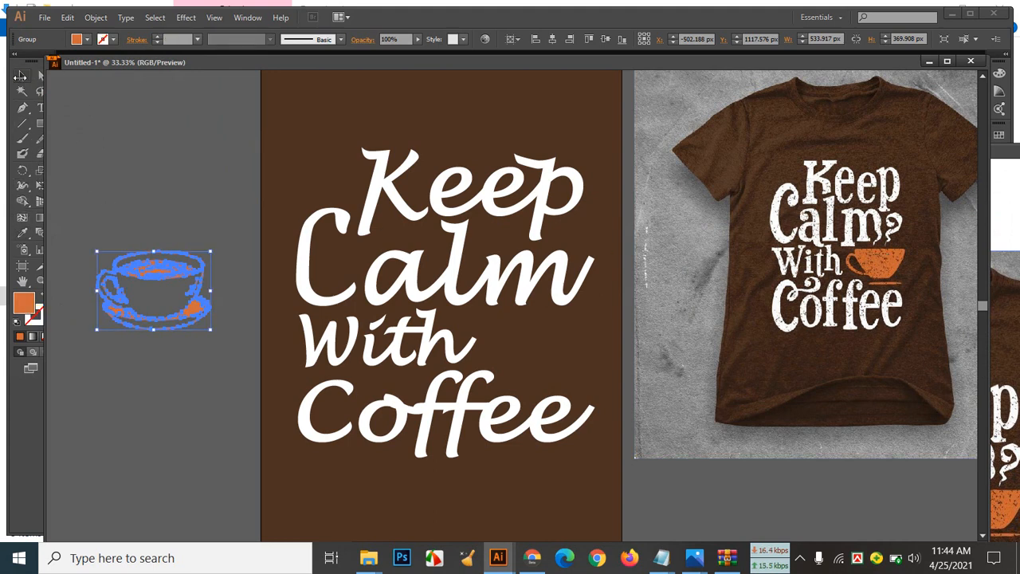
{"action": "left_click", "coordinate": [113, 126]}
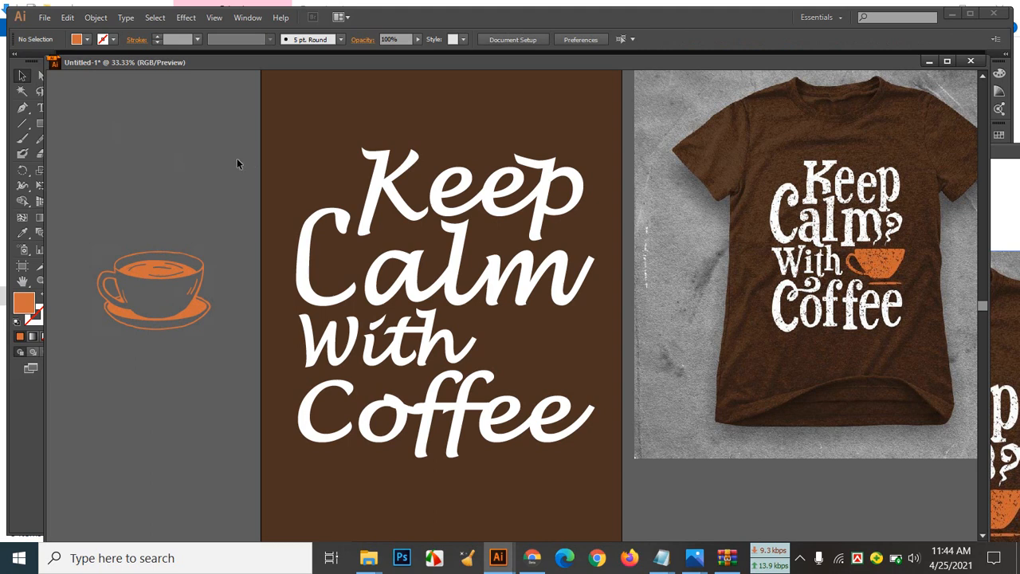
Place the orange cup on the artboard just right of the word "With" and shrink it to about 465 × 322 px
{"action": "left_click", "coordinate": [179, 263]}
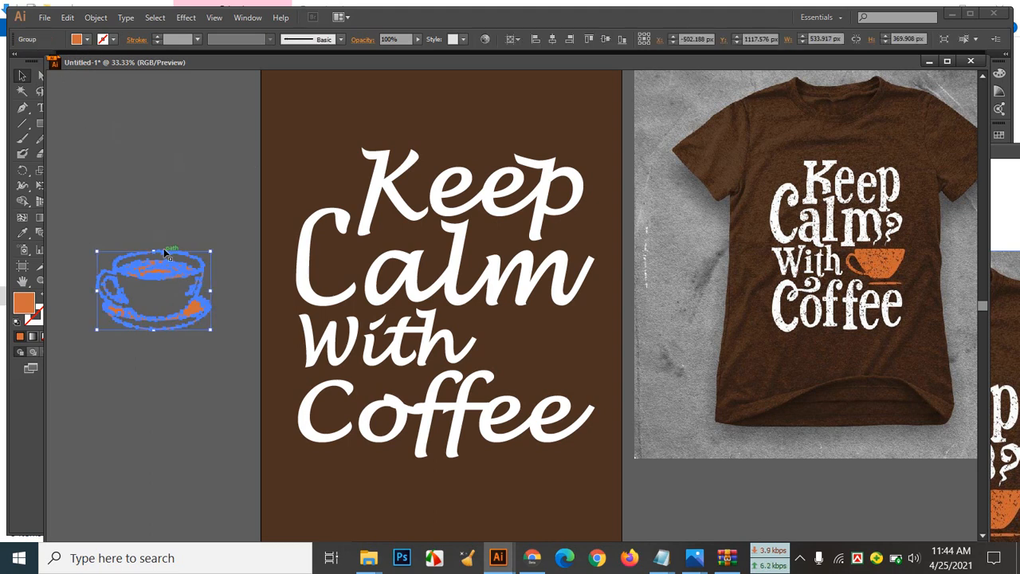
{"action": "left_click_drag", "start_coordinate": [163, 248], "coordinate": [563, 333]}
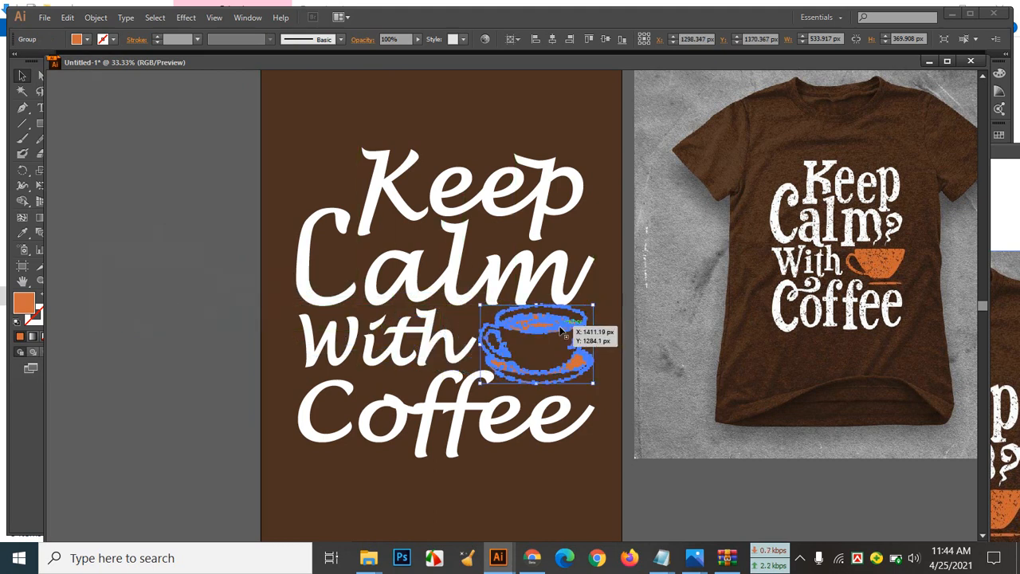
{"action": "left_click", "coordinate": [570, 485]}
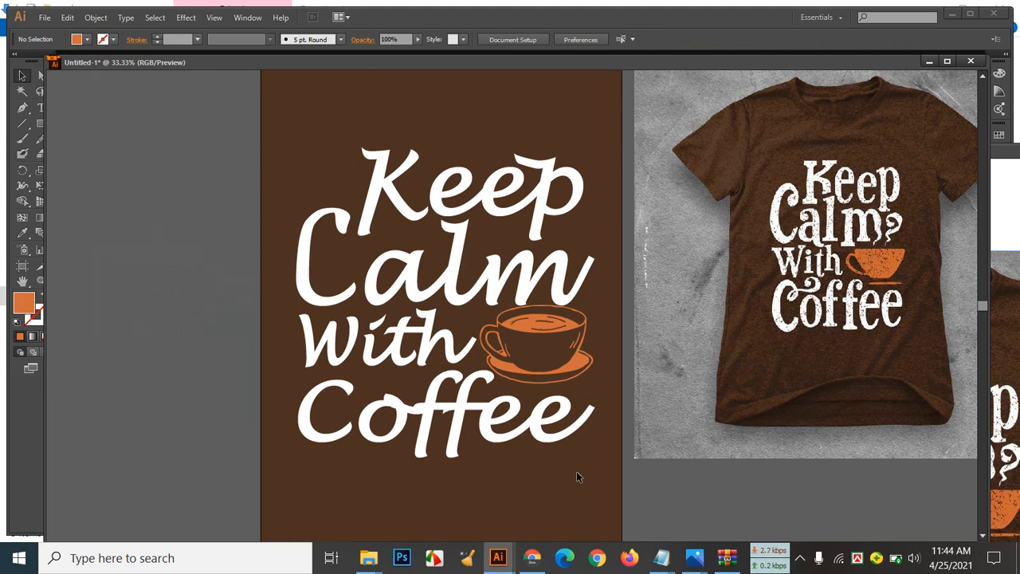
{"action": "left_click", "coordinate": [548, 335]}
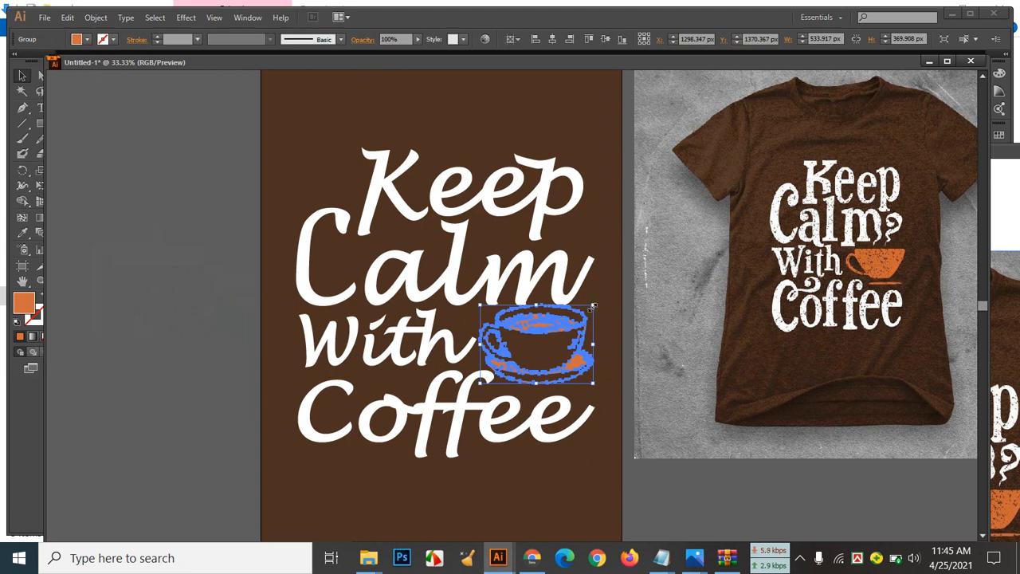
{"action": "left_click_drag", "start_coordinate": [594, 306], "coordinate": [593, 312]}
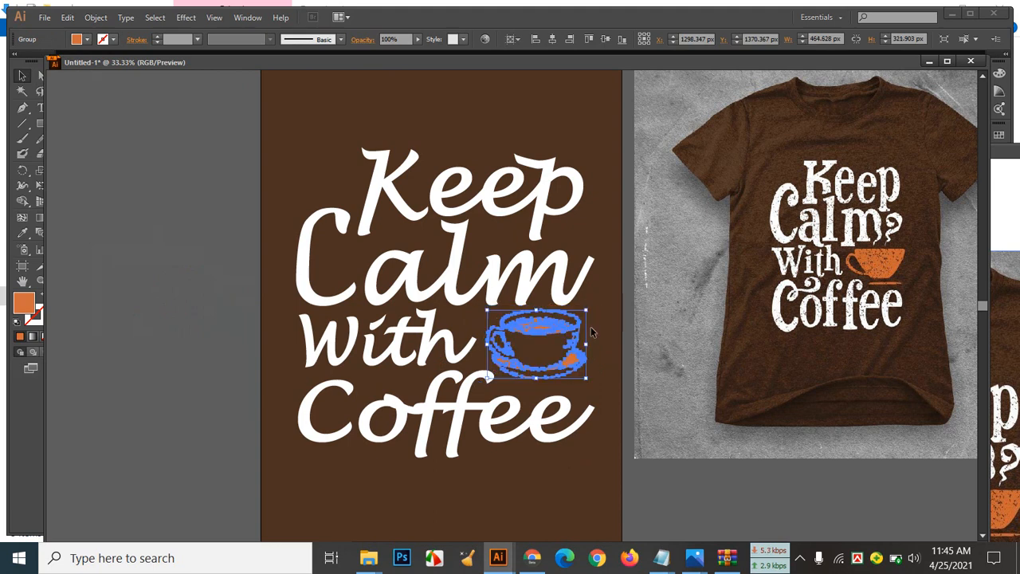
{"action": "left_click", "coordinate": [576, 469]}
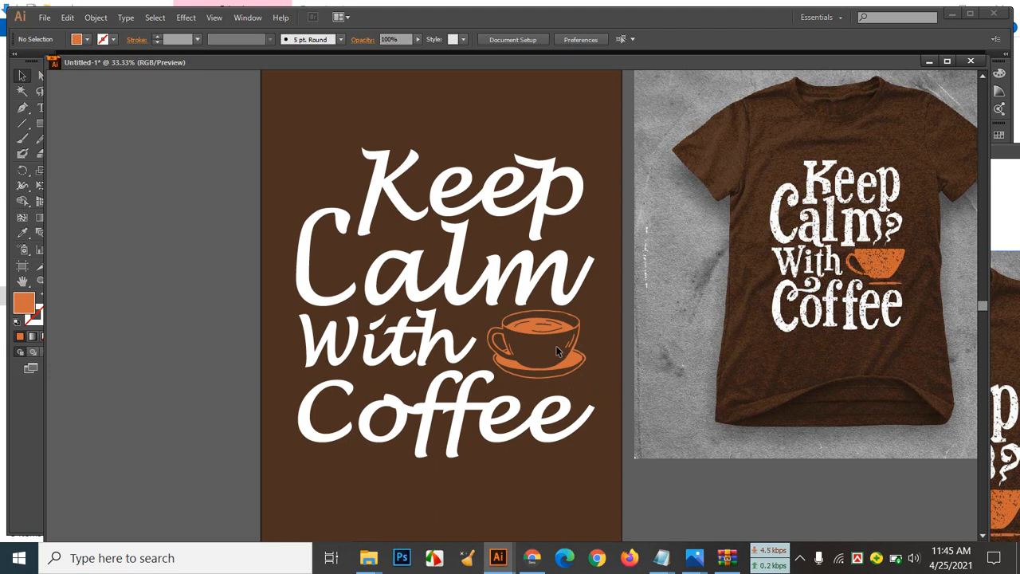
{"action": "left_click", "coordinate": [797, 172]}
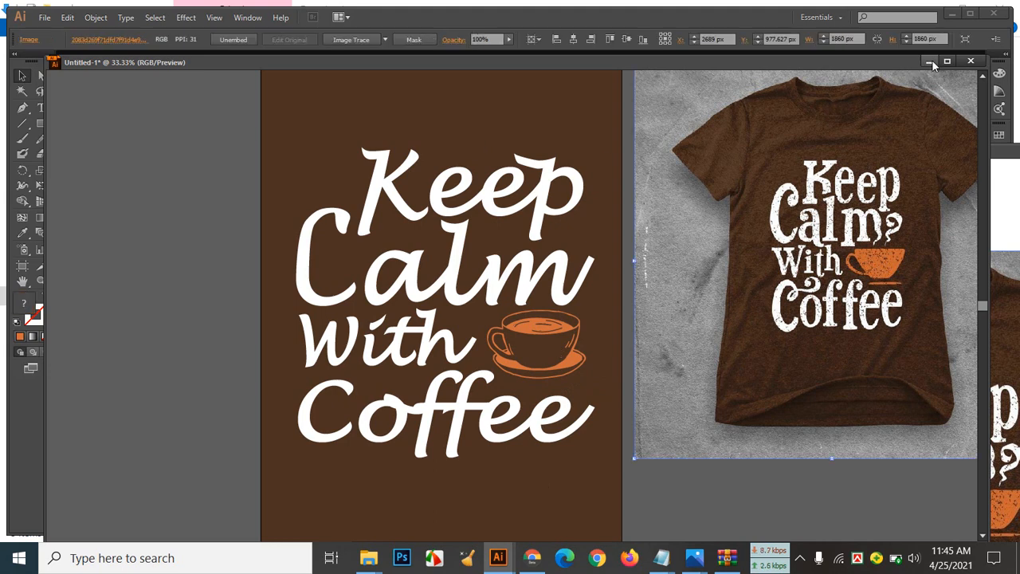
{"action": "left_click", "coordinate": [414, 114]}
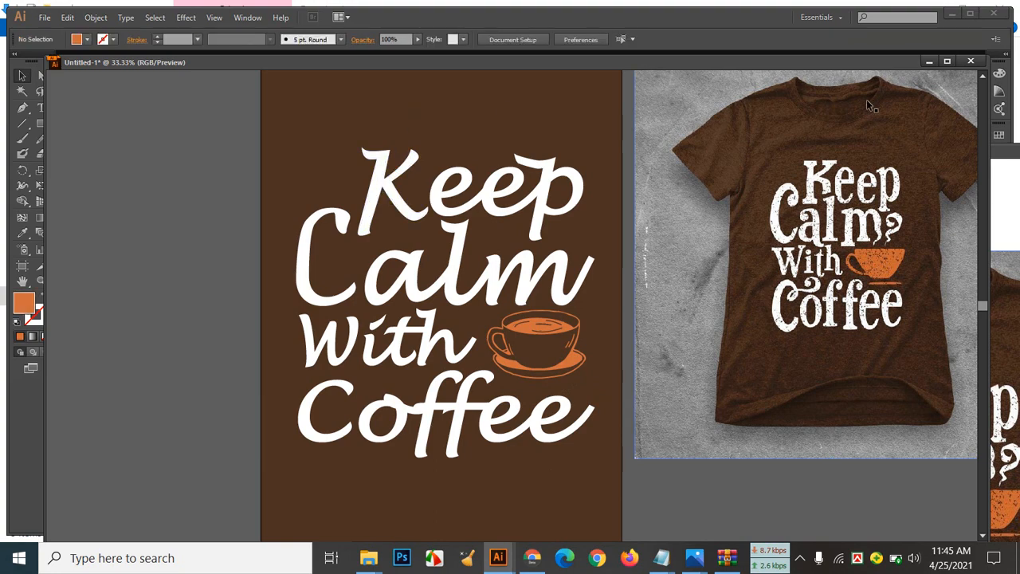
{"action": "left_click", "coordinate": [927, 61]}
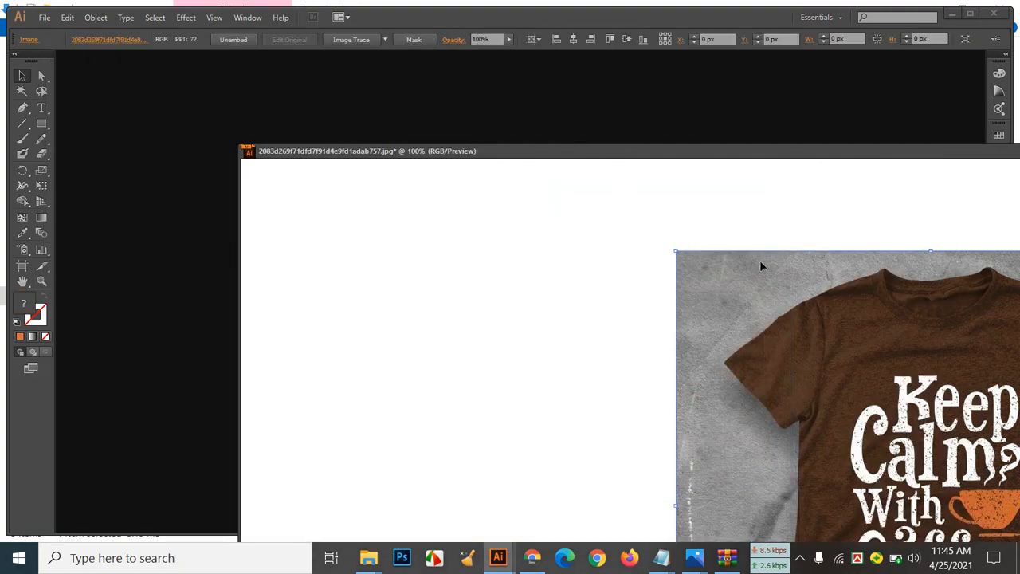
{"action": "left_click", "coordinate": [501, 558]}
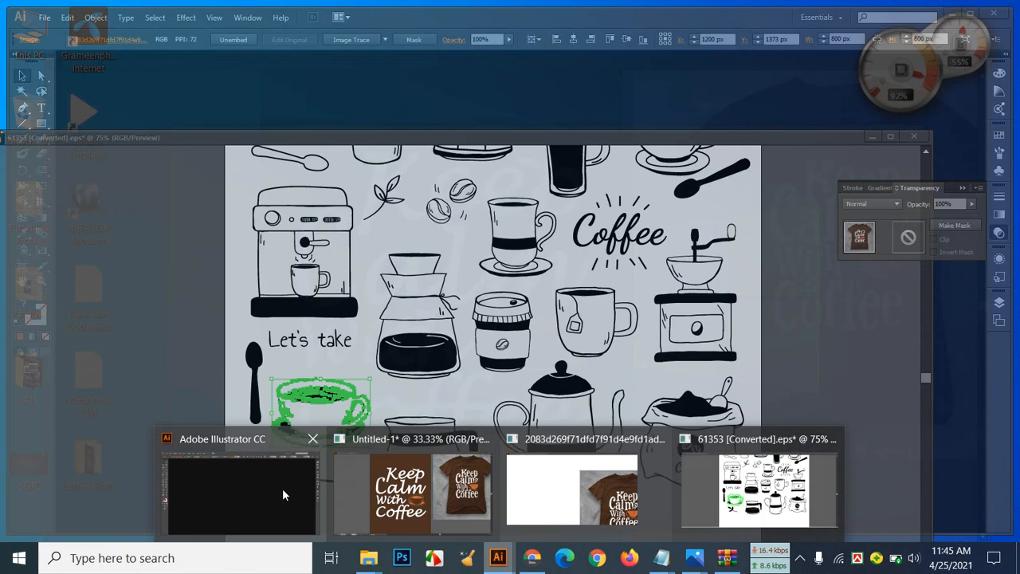
{"action": "left_click", "coordinate": [279, 494]}
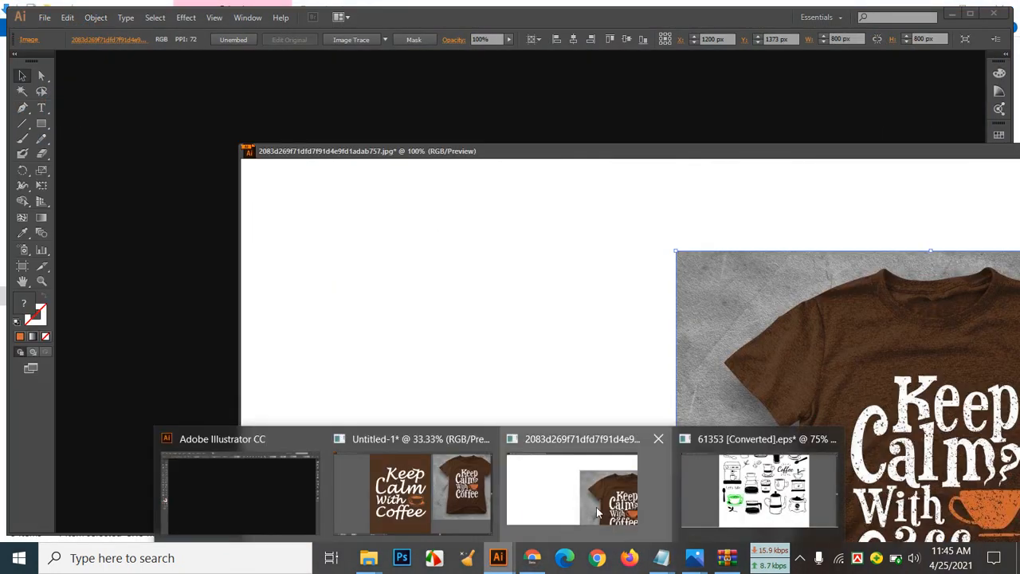
{"action": "left_click", "coordinate": [459, 499]}
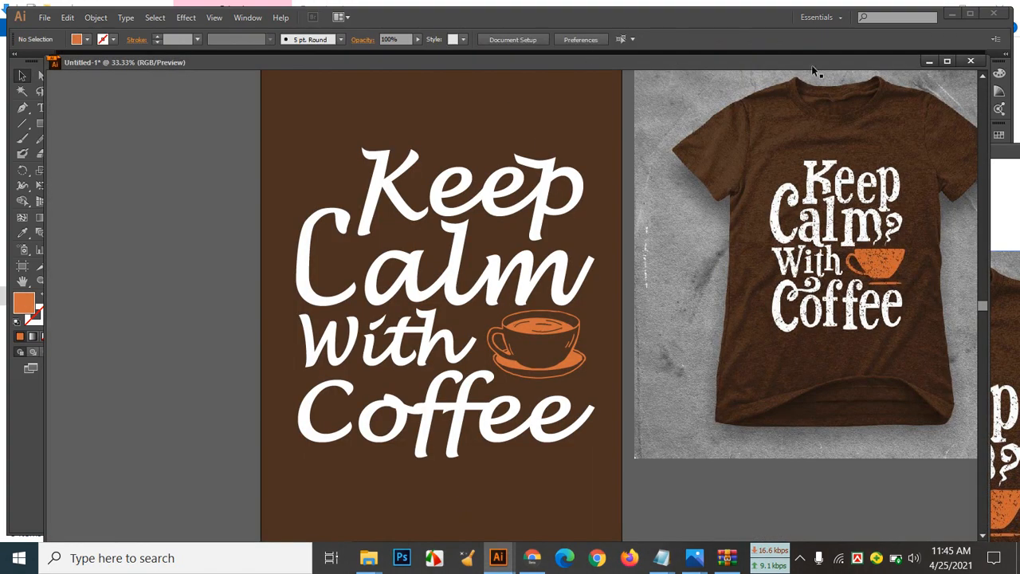
Close the separate reference T-shirt JPG document without saving and dock the Untitled-1 window as a tab in the workspace
{"action": "left_click_drag", "start_coordinate": [891, 63], "coordinate": [782, 80]}
{"action": "left_click", "coordinate": [994, 229]}
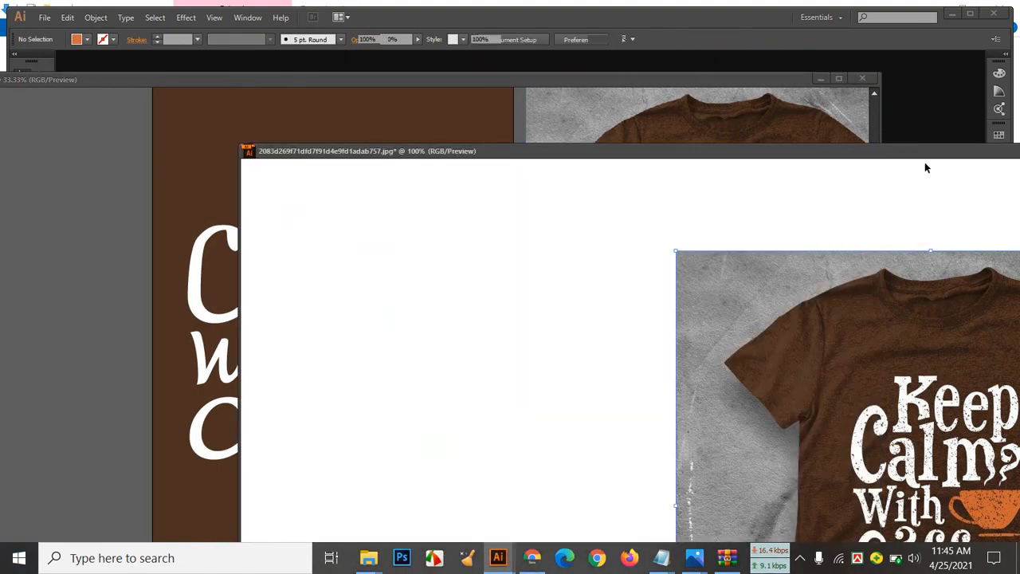
{"action": "left_click_drag", "start_coordinate": [836, 152], "coordinate": [495, 146]}
{"action": "left_click", "coordinate": [823, 144]}
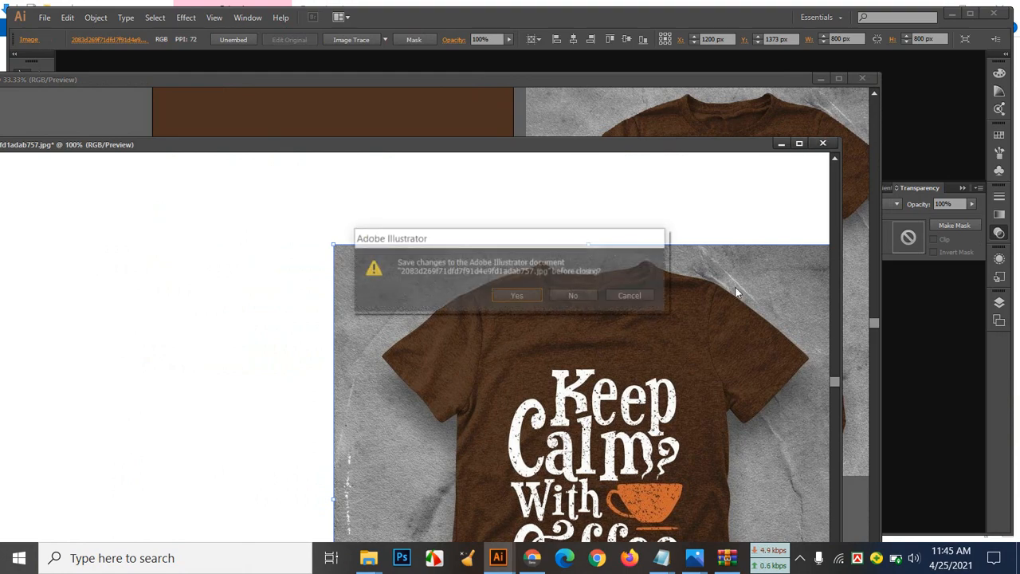
{"action": "left_click", "coordinate": [589, 298]}
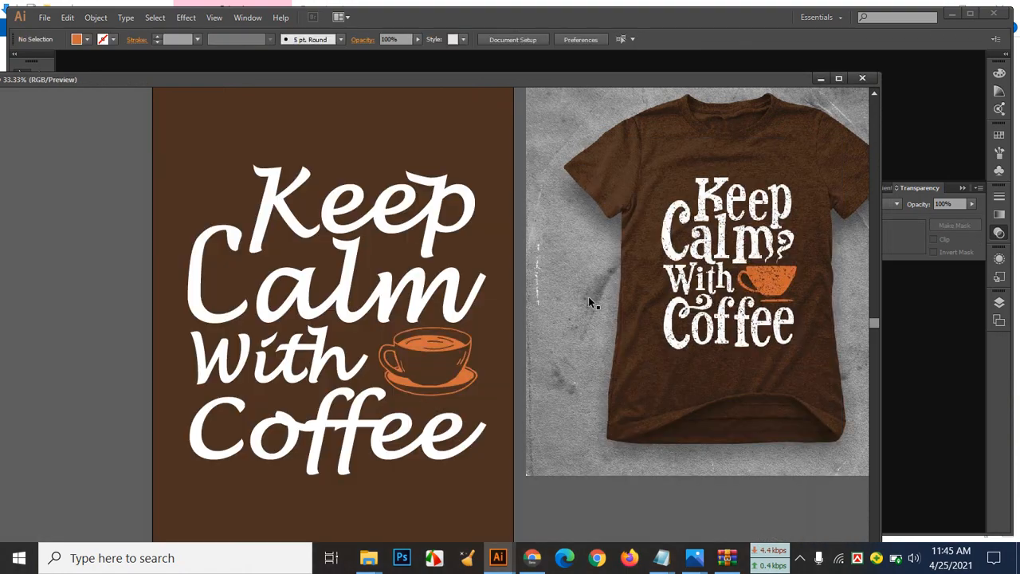
{"action": "left_click_drag", "start_coordinate": [796, 83], "coordinate": [835, 52]}
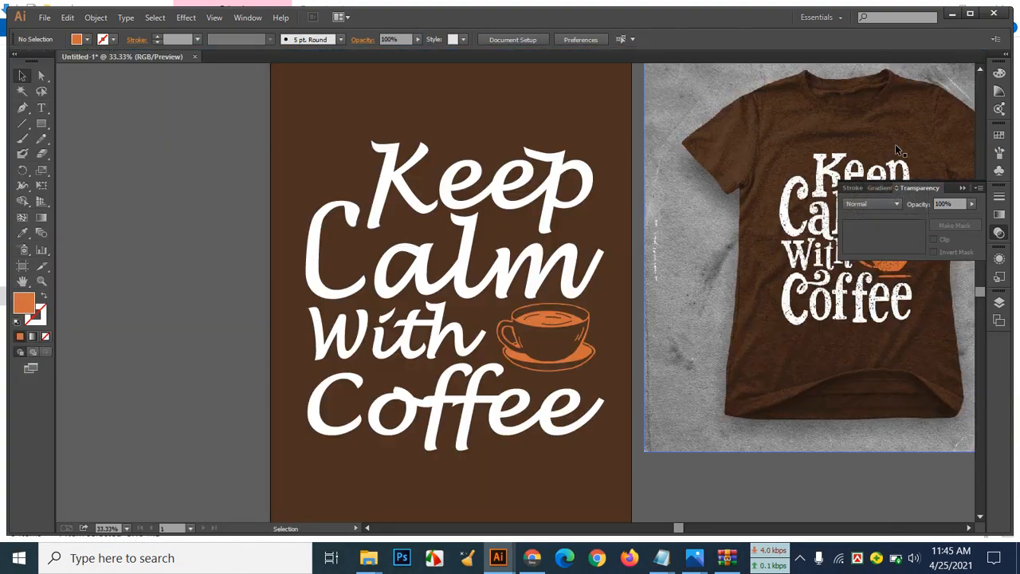
{"action": "left_click", "coordinate": [962, 188]}
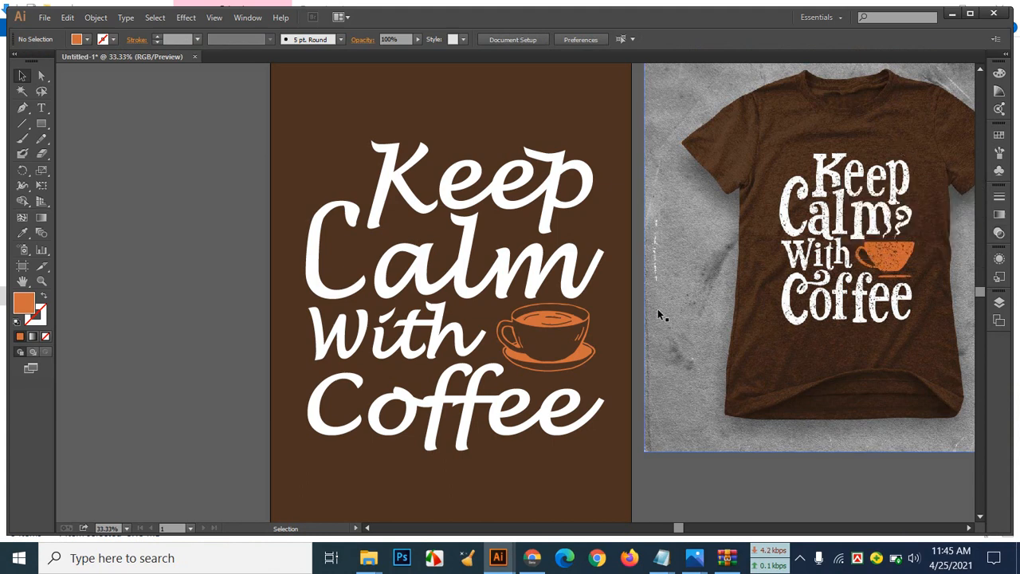
Group the Keep Calm With Coffee lettering together with the orange coffee cup
{"action": "key", "text": "ctrl+minus"}
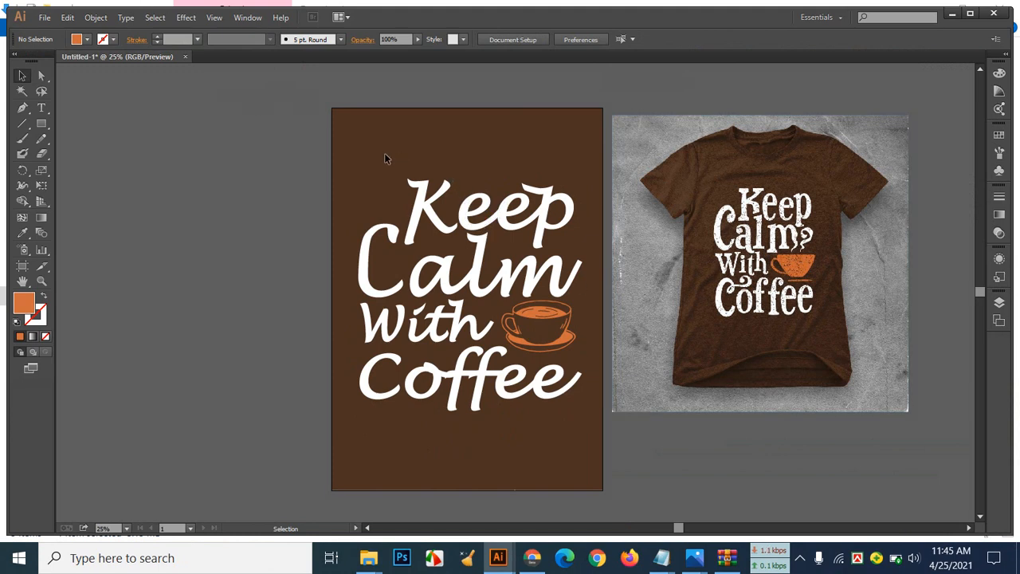
{"action": "left_click_drag", "start_coordinate": [385, 158], "coordinate": [567, 434]}
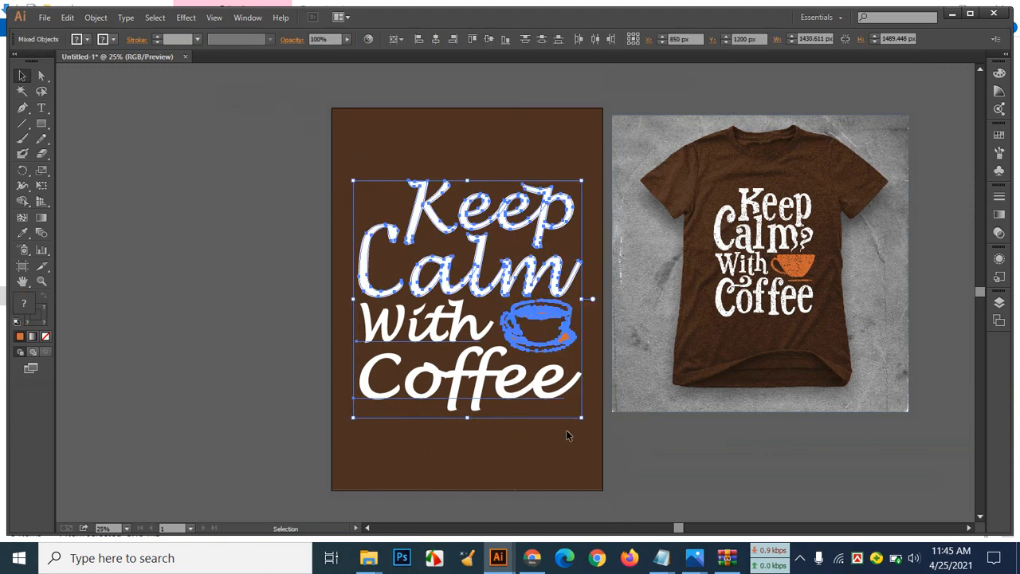
{"action": "key", "text": "ctrl+g"}
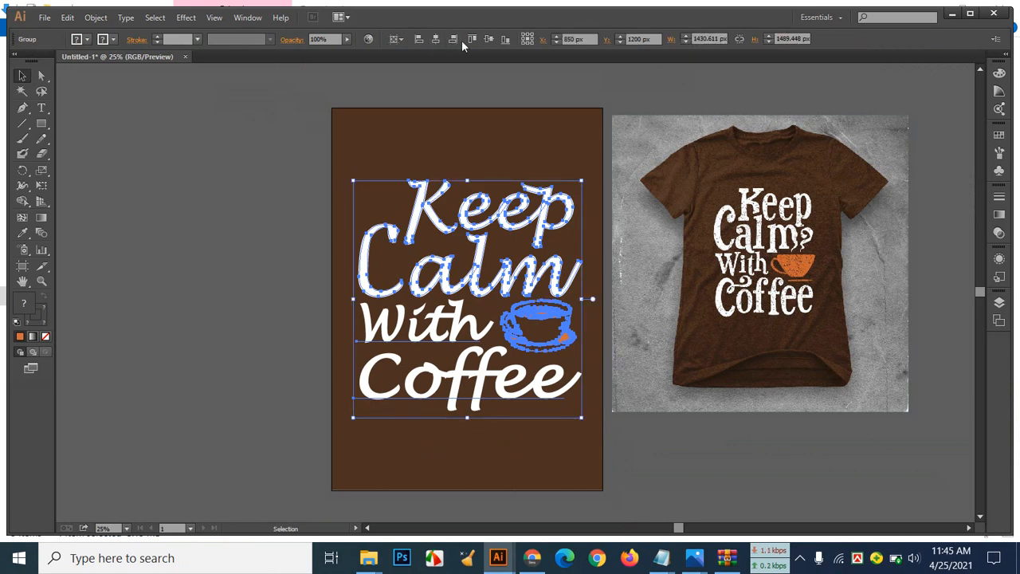
Unlock the brown background rectangle and adjust its fill to a slightly deeper brown
{"action": "left_click", "coordinate": [750, 315]}
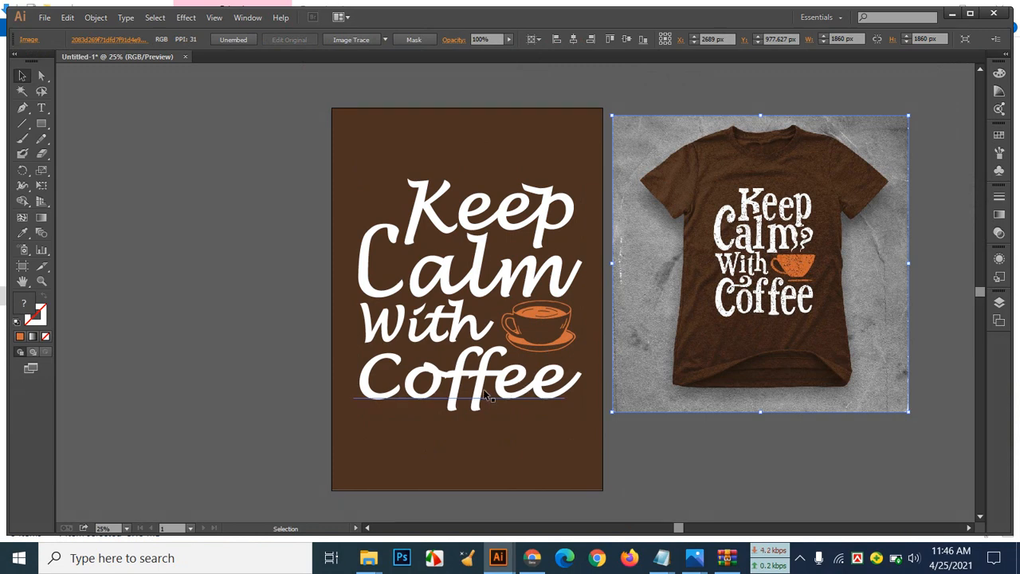
{"action": "left_click", "coordinate": [503, 453]}
{"action": "left_click", "coordinate": [96, 17]}
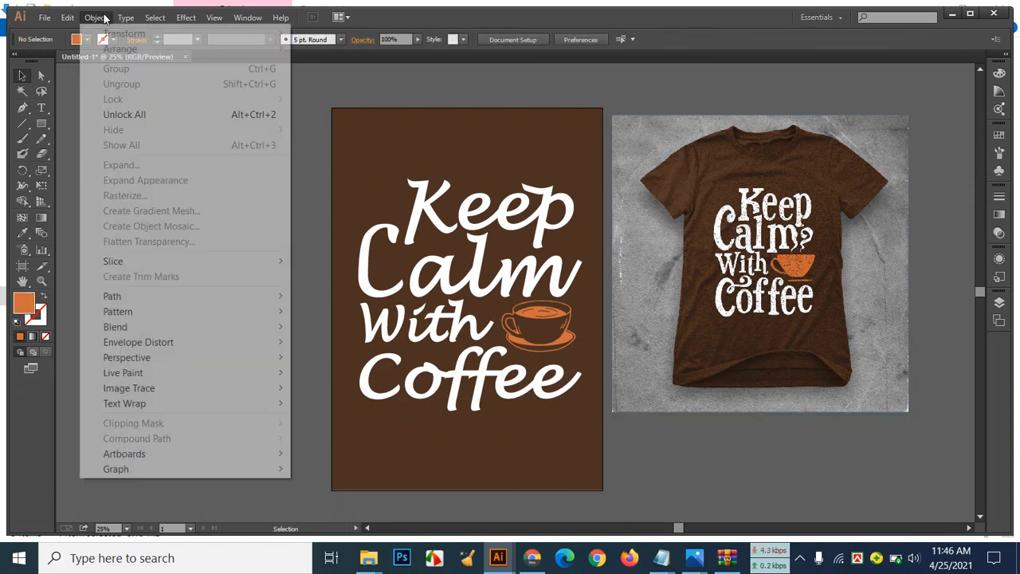
{"action": "left_click", "coordinate": [121, 113]}
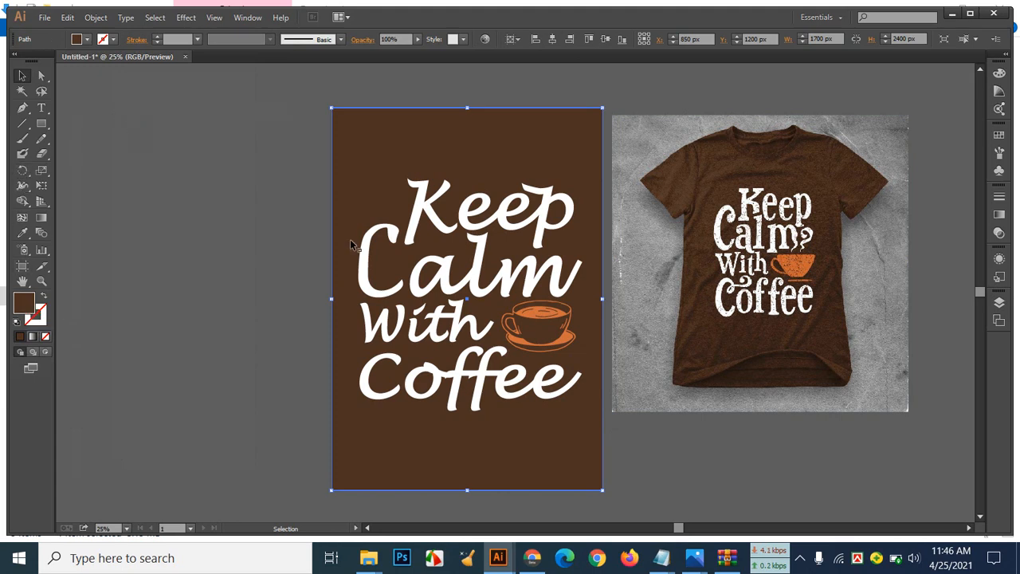
{"action": "double_click", "coordinate": [25, 301]}
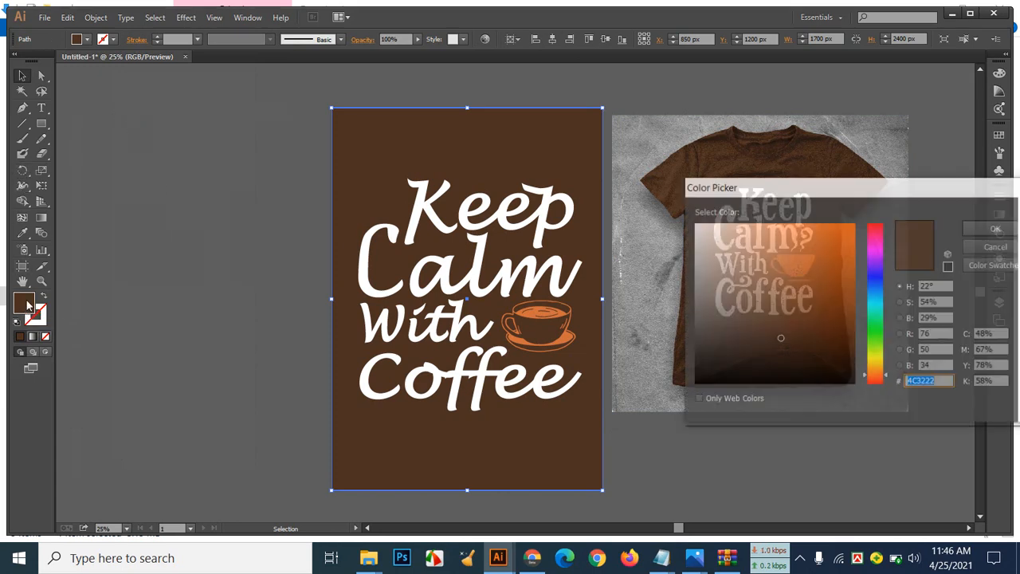
{"action": "left_click", "coordinate": [996, 229]}
{"action": "left_click", "coordinate": [276, 233]}
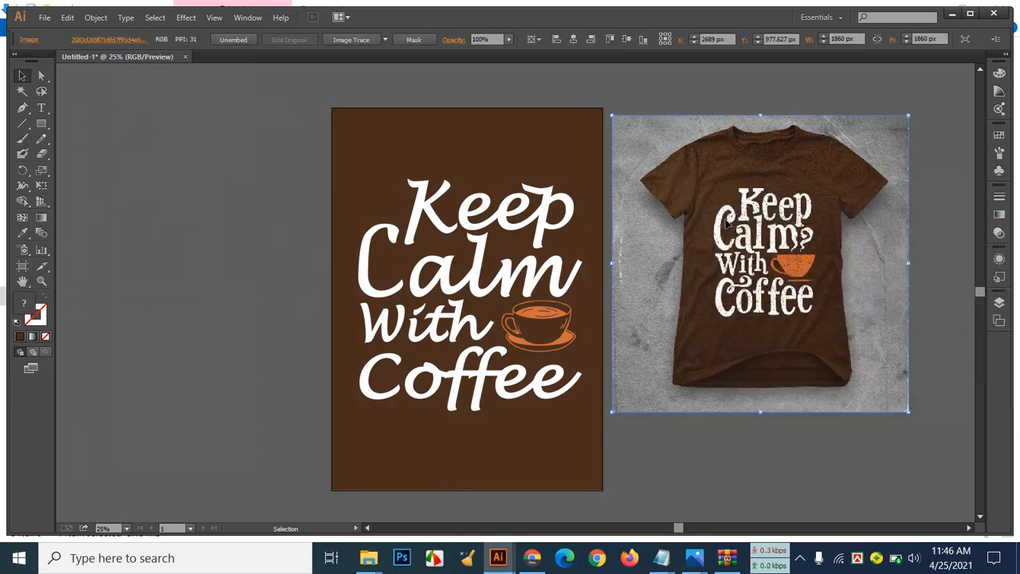
Delete the reference T-shirt image and export all artboards as a maximum-quality, 300 ppi RGB JPEG named 22 in the coffee Tshirt folder
{"action": "left_click", "coordinate": [45, 16]}
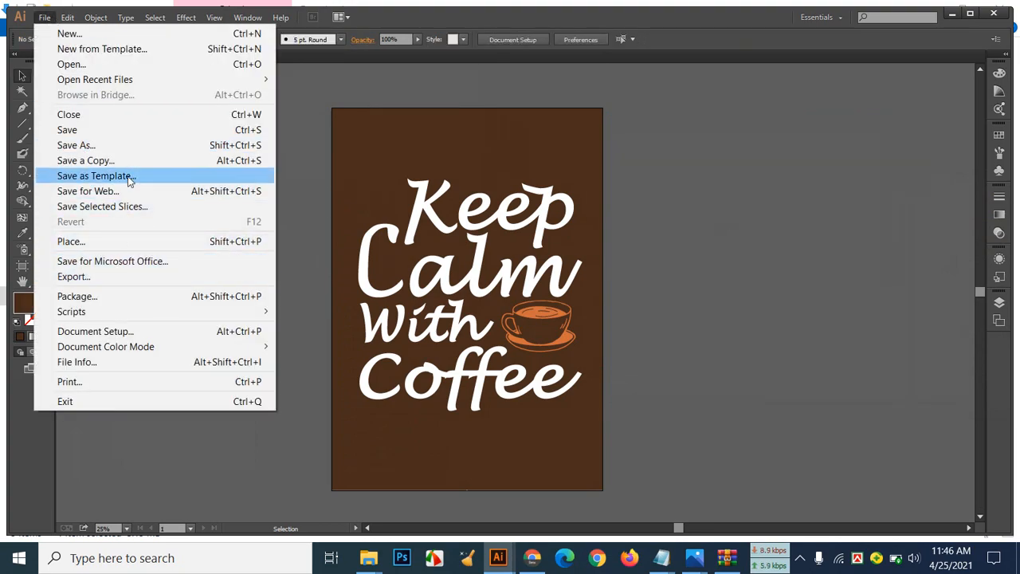
{"action": "left_click", "coordinate": [114, 277]}
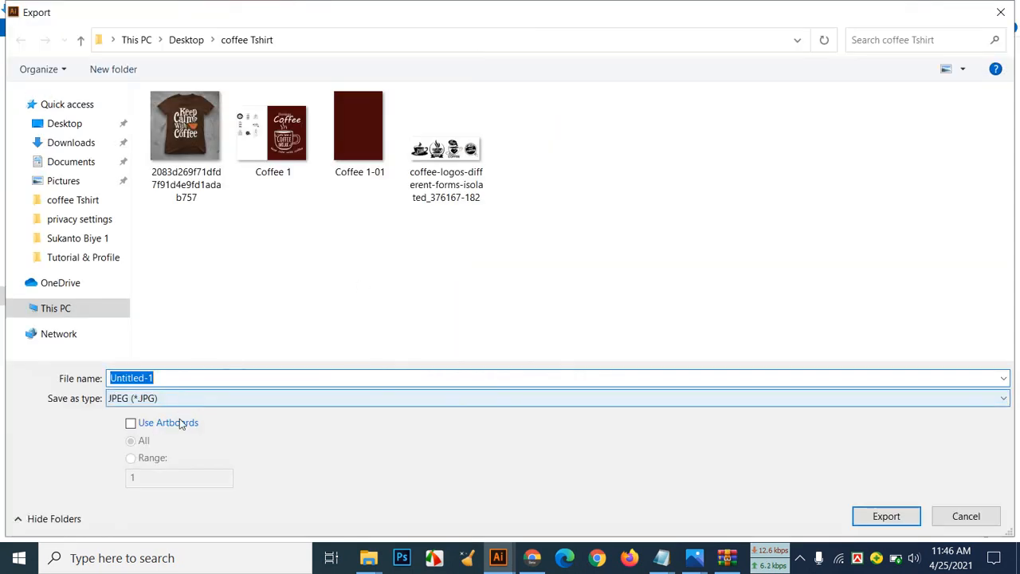
{"action": "left_click", "coordinate": [131, 423]}
{"action": "left_click", "coordinate": [210, 377]}
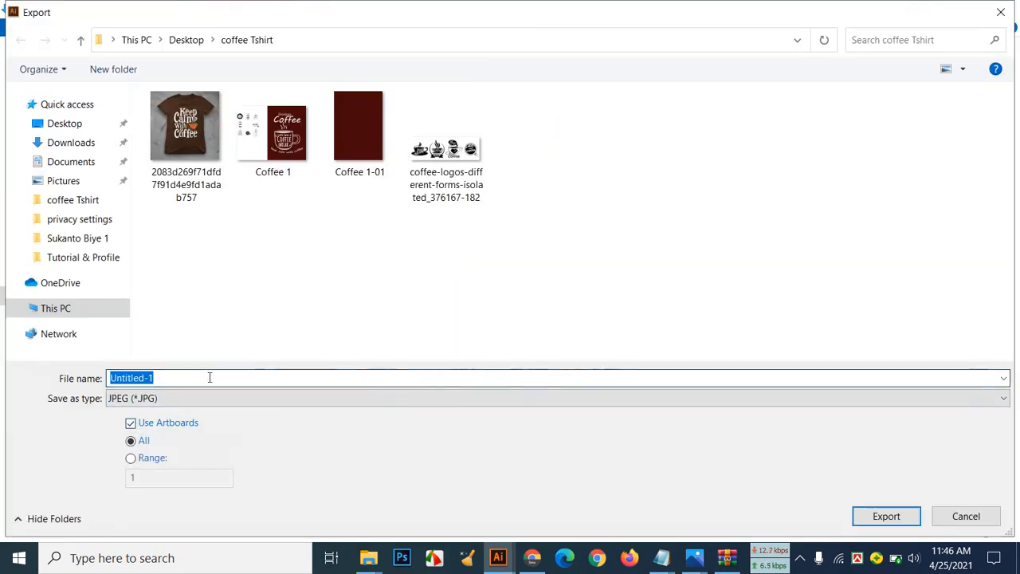
{"action": "type", "text": "22"}
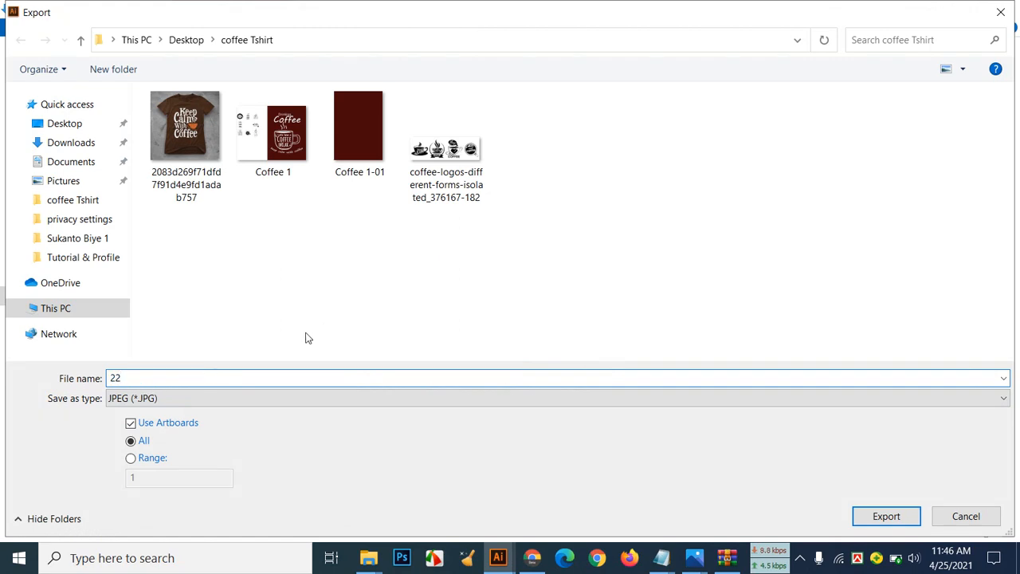
{"action": "left_click", "coordinate": [885, 516]}
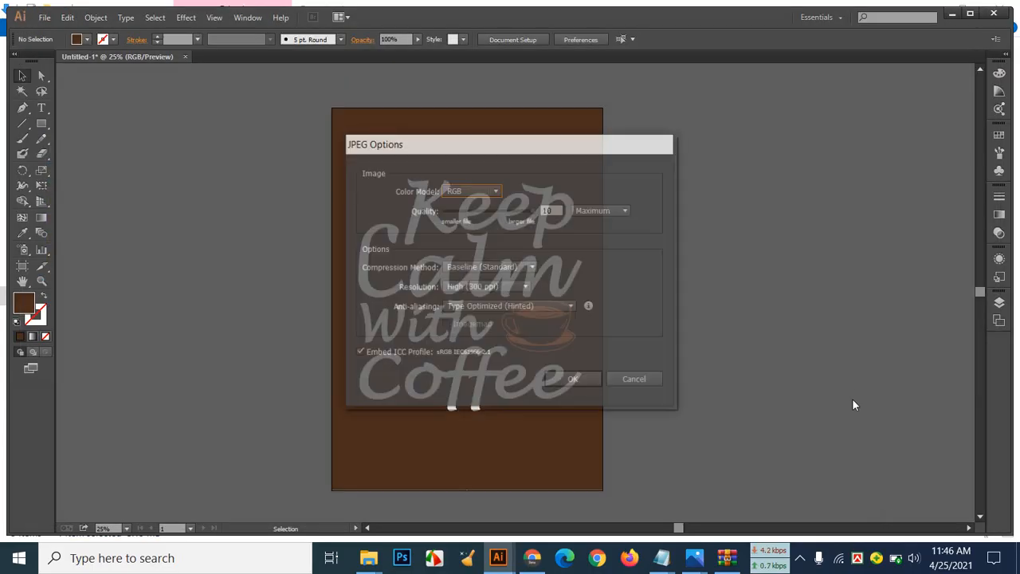
{"action": "left_click", "coordinate": [589, 383]}
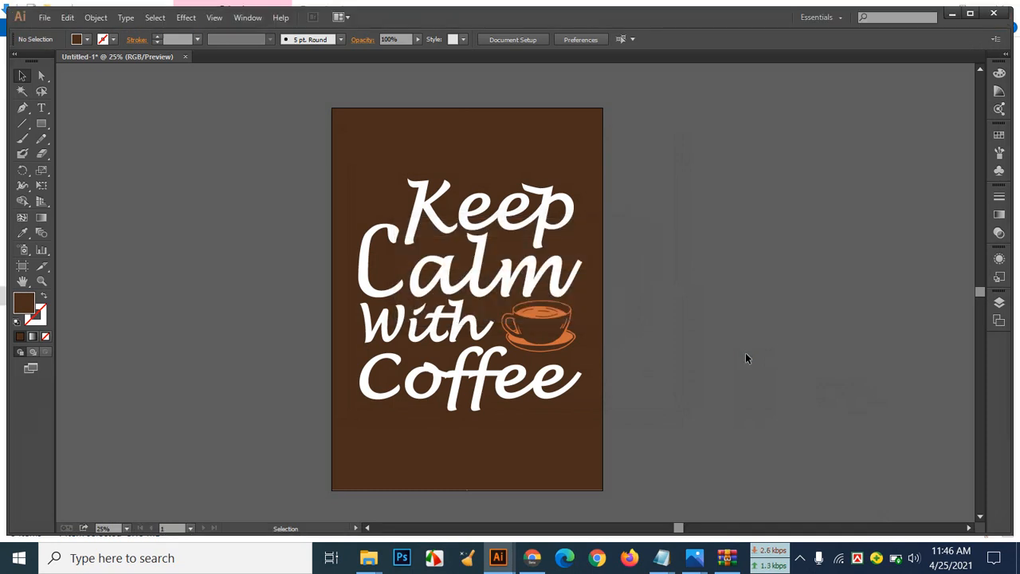
{"action": "left_click", "coordinate": [970, 13]}
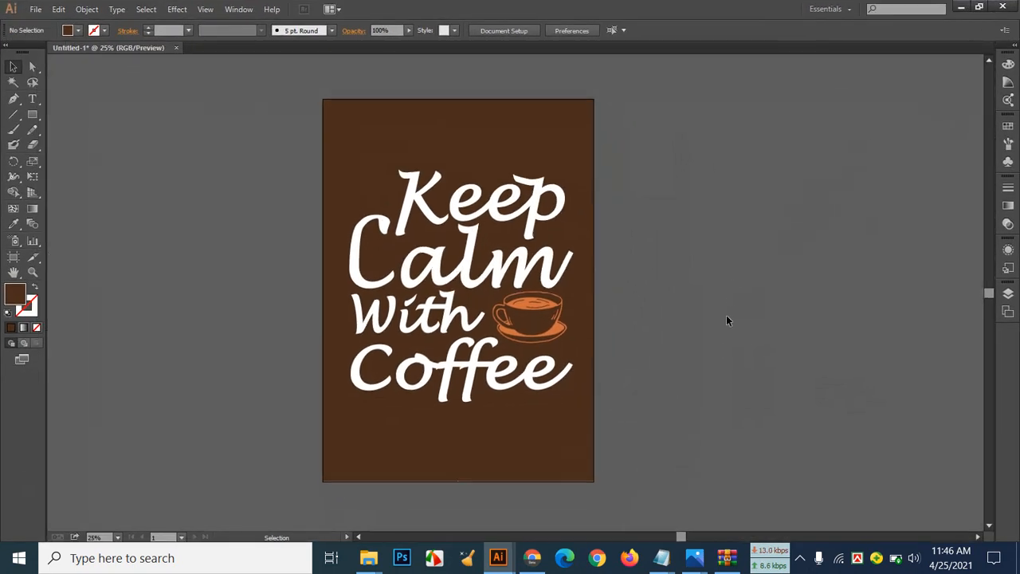
Switch to the T-shirt-design-NICHE-QUOTES file in Notepad and look through its niche lists and fill-in-the-blank quotes
{"action": "mouse_move", "coordinate": [662, 558]}
{"action": "left_click", "coordinate": [622, 482]}
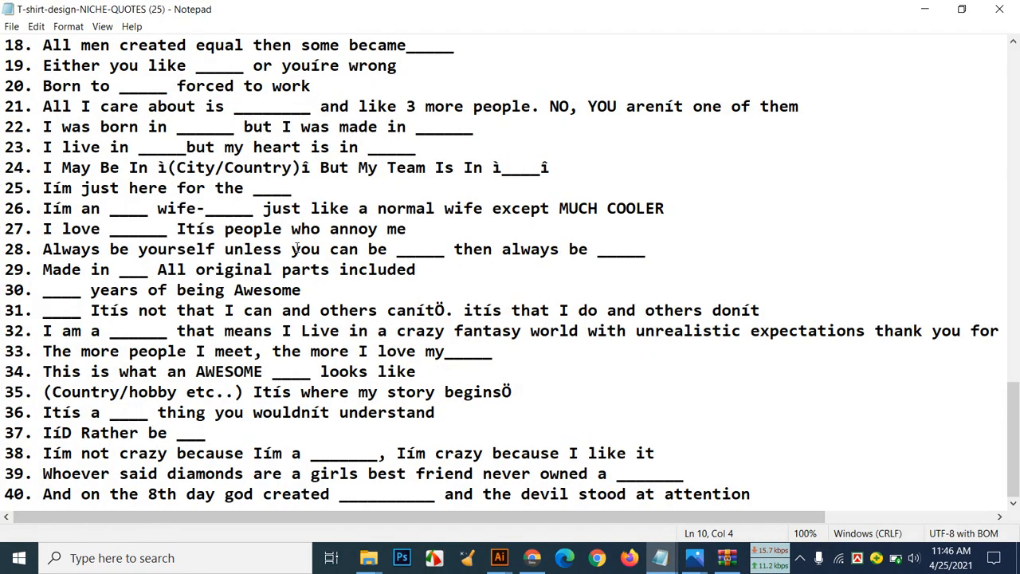
{"action": "scroll", "coordinate": [297, 249], "scroll_direction": "up", "scroll_amount": 20}
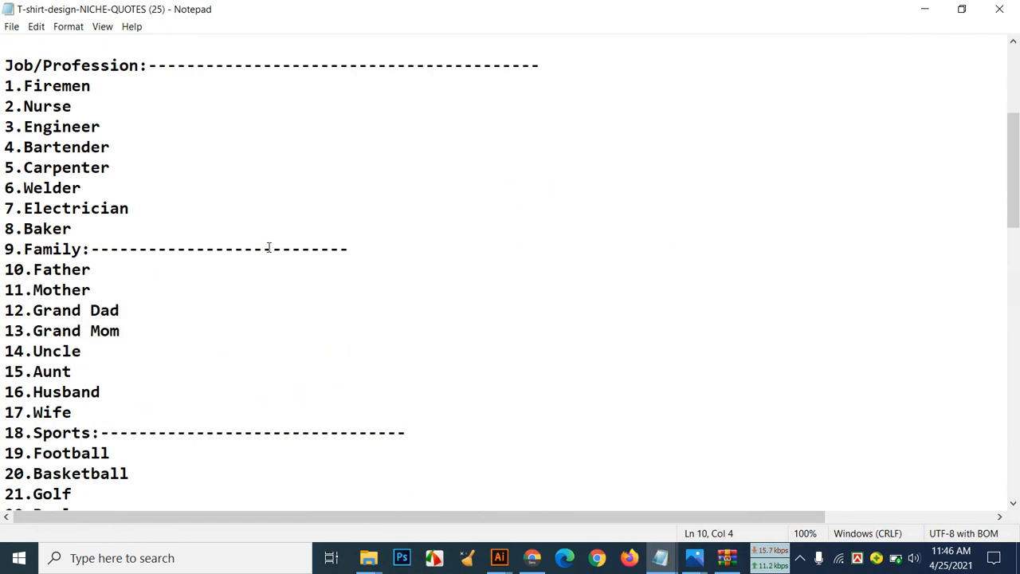
{"action": "scroll", "coordinate": [268, 247], "scroll_direction": "down", "scroll_amount": 11}
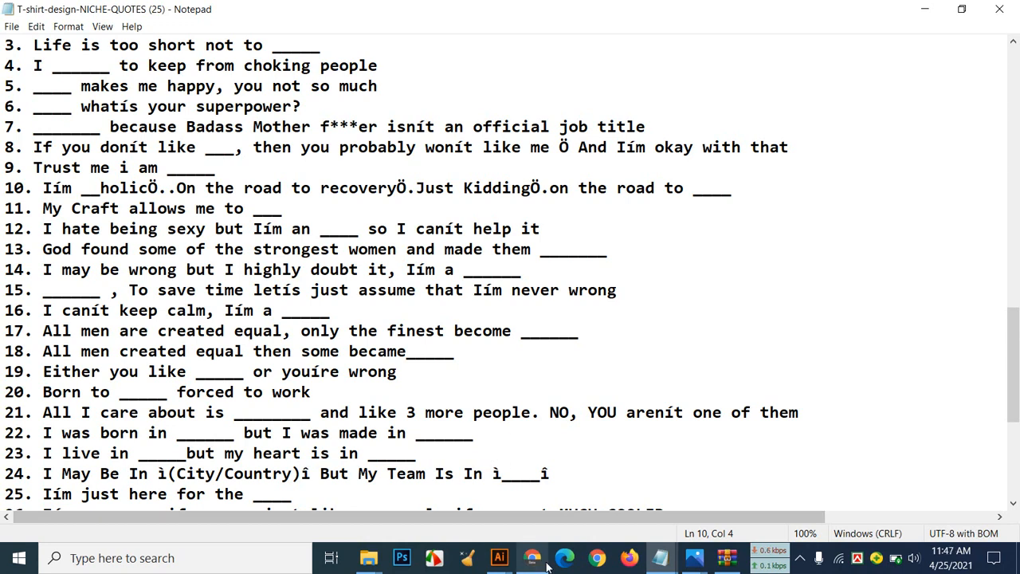
{"action": "left_click", "coordinate": [635, 297]}
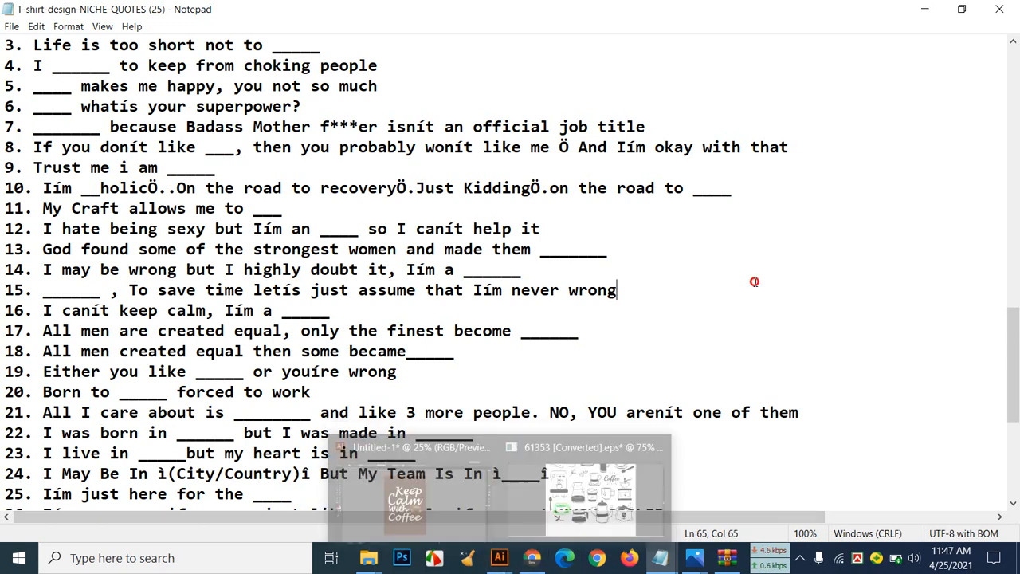
{"action": "left_click", "coordinate": [435, 558]}
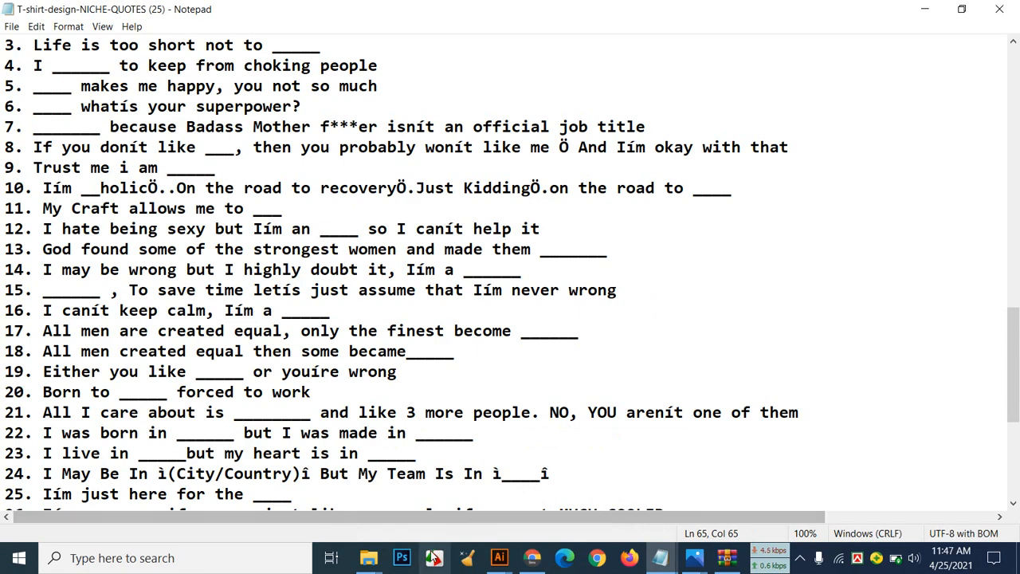